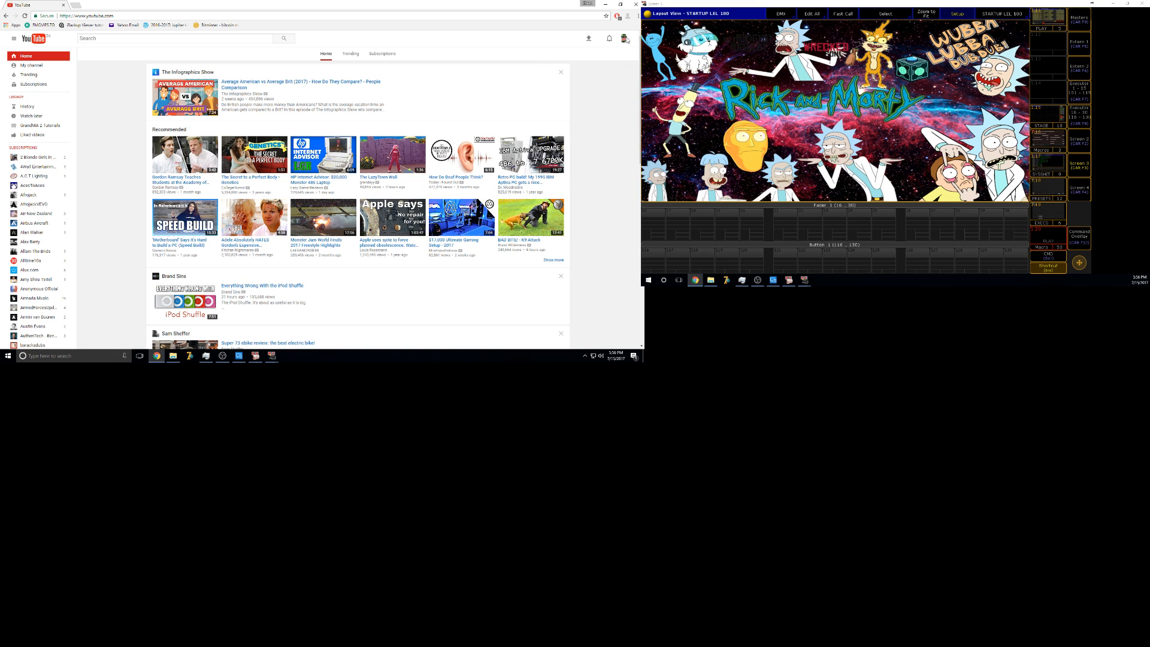
- Open Creator Studio's live streaming dashboard, check the live Events list, and return to the Stream now page
{"action": "left_click", "coordinate": [624, 38]}
{"action": "left_click", "coordinate": [591, 81]}
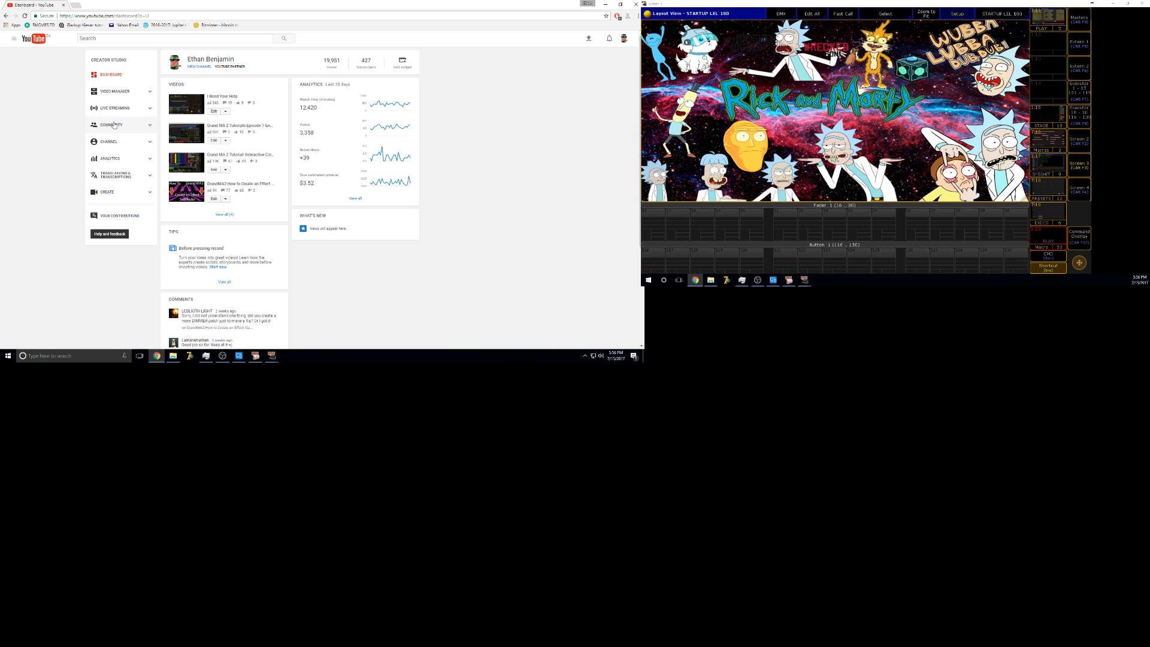
{"action": "left_click", "coordinate": [114, 91]}
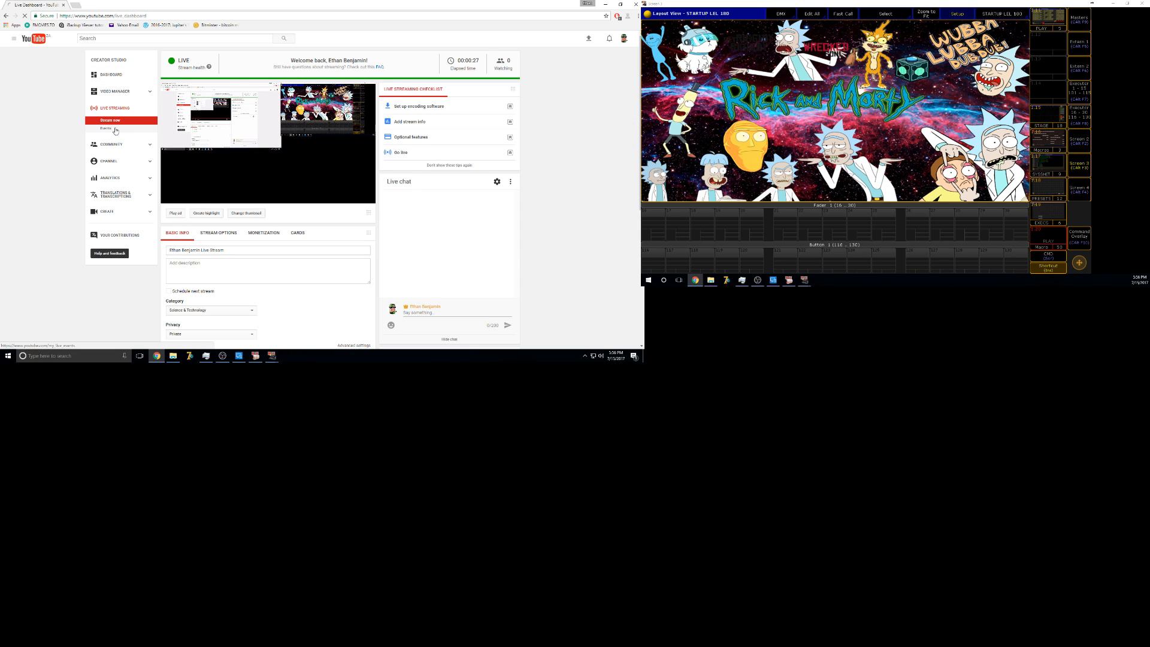
{"action": "mouse_move", "coordinate": [270, 123]}
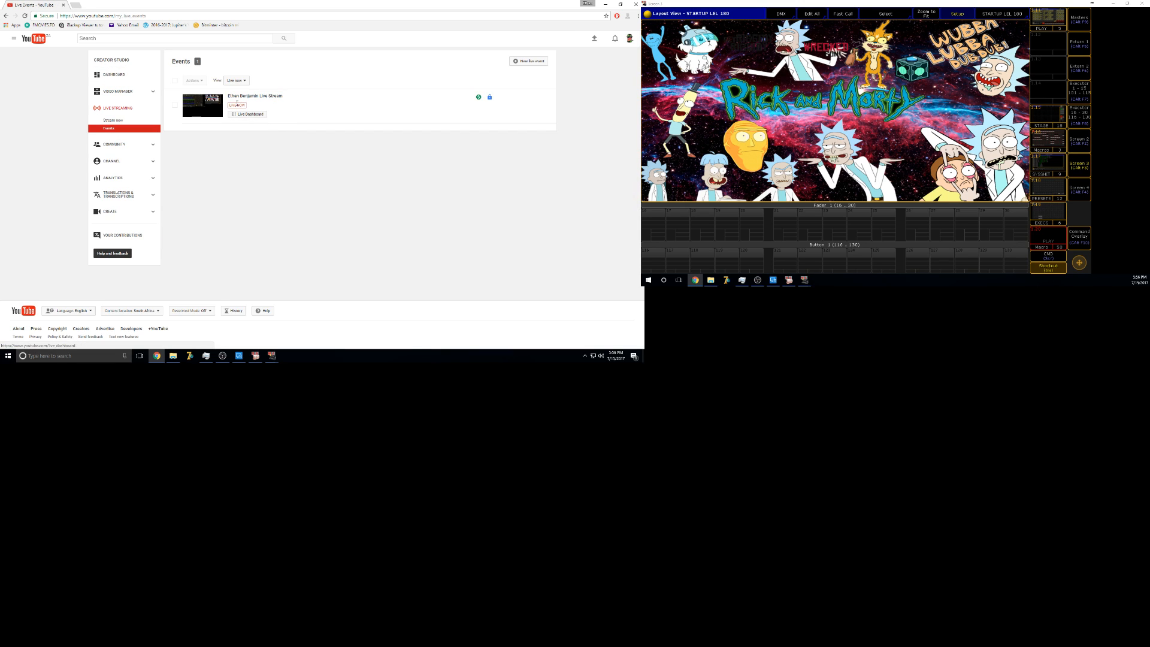
{"action": "left_click", "coordinate": [131, 111]}
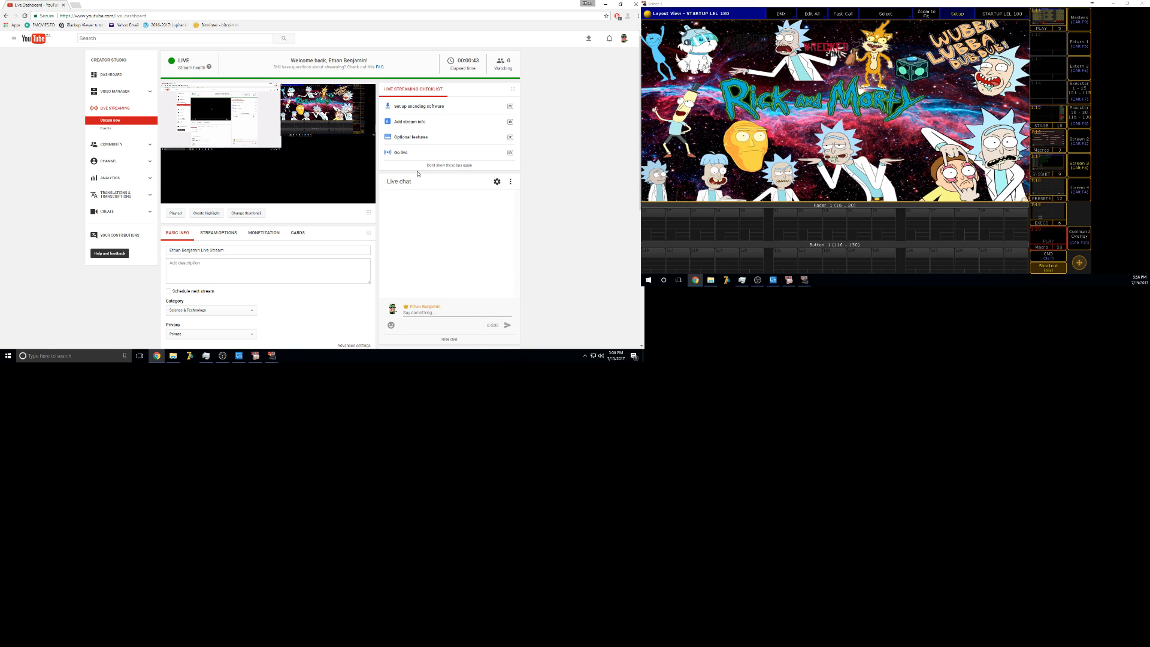
- Switch to grandMA2 onPC and close the open Backup window
{"action": "left_click", "coordinate": [606, 5]}
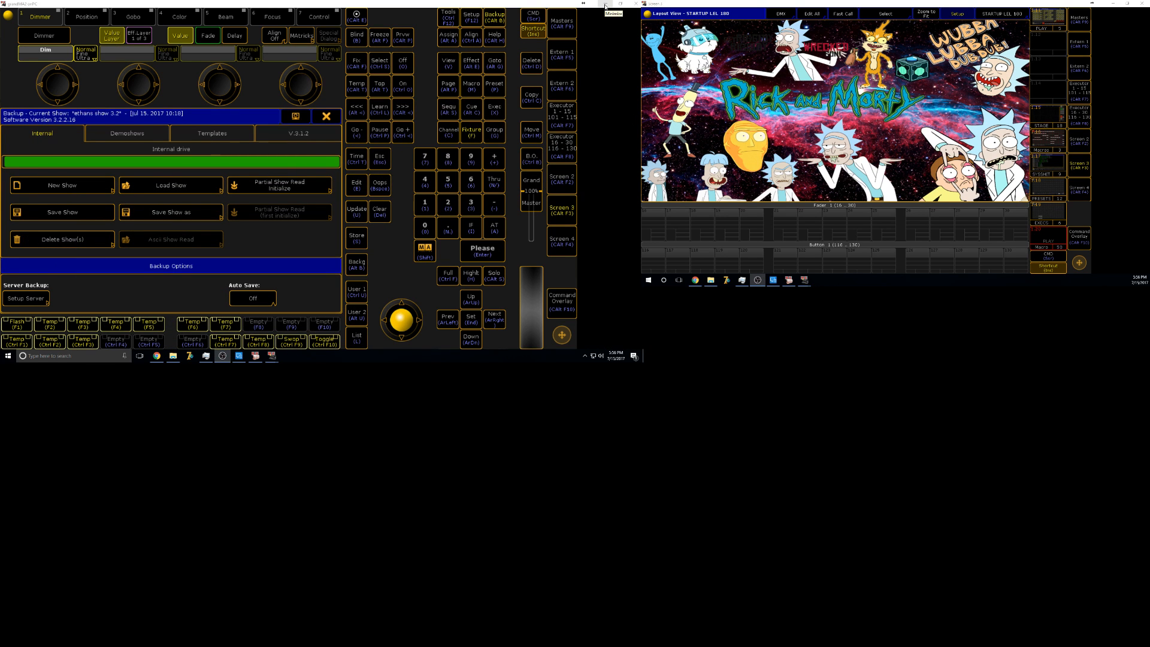
{"action": "left_click", "coordinate": [322, 119]}
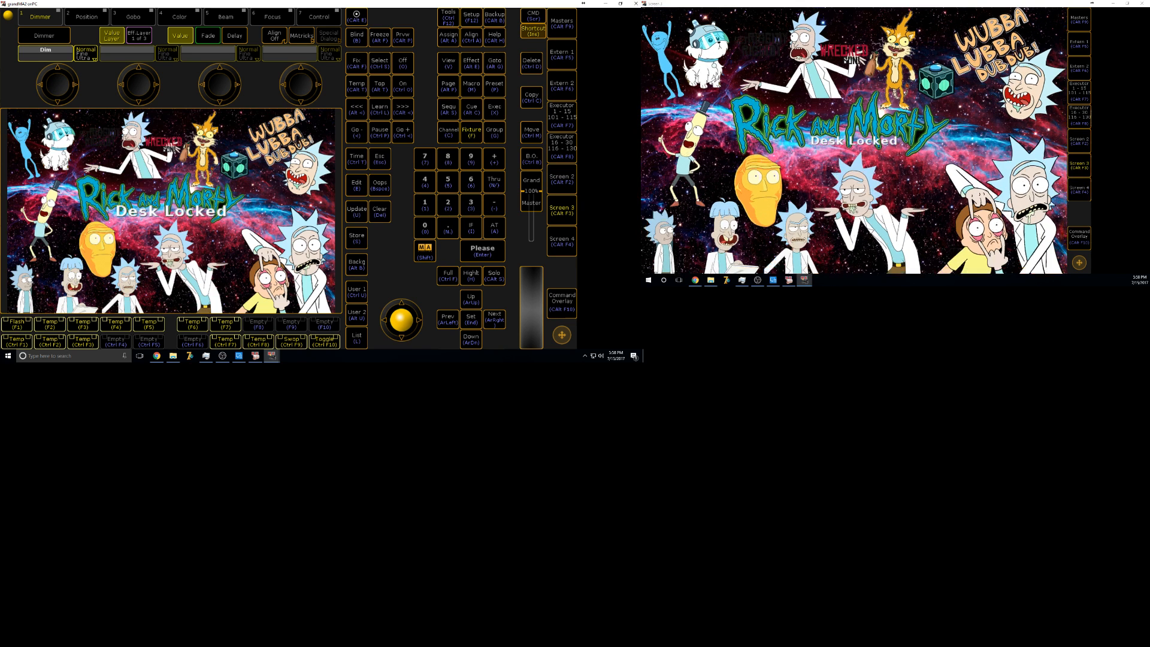
- Toggle the desk lock and leave the desk unlocked
{"action": "key", "text": "Pause"}
{"action": "key", "text": "Pause"}
{"action": "key", "text": "Pause"}
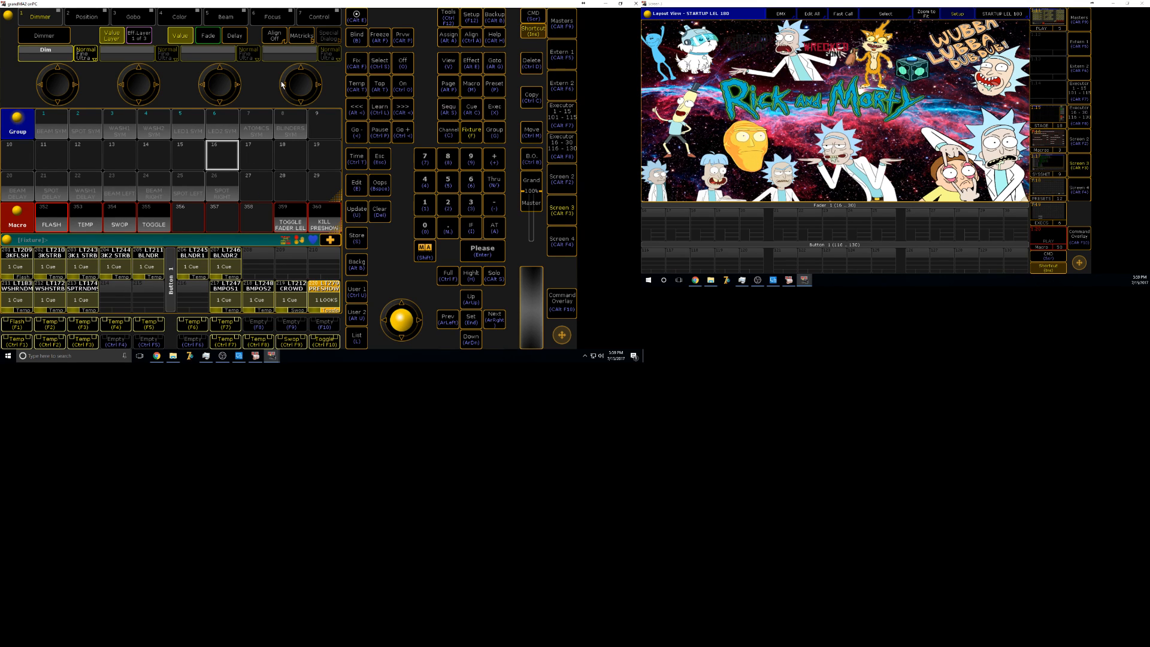
- Show Screen 2, lock and unlock the desk to view its lock image there, and hide Screen 2 again
{"action": "key", "text": "alt+Tab"}
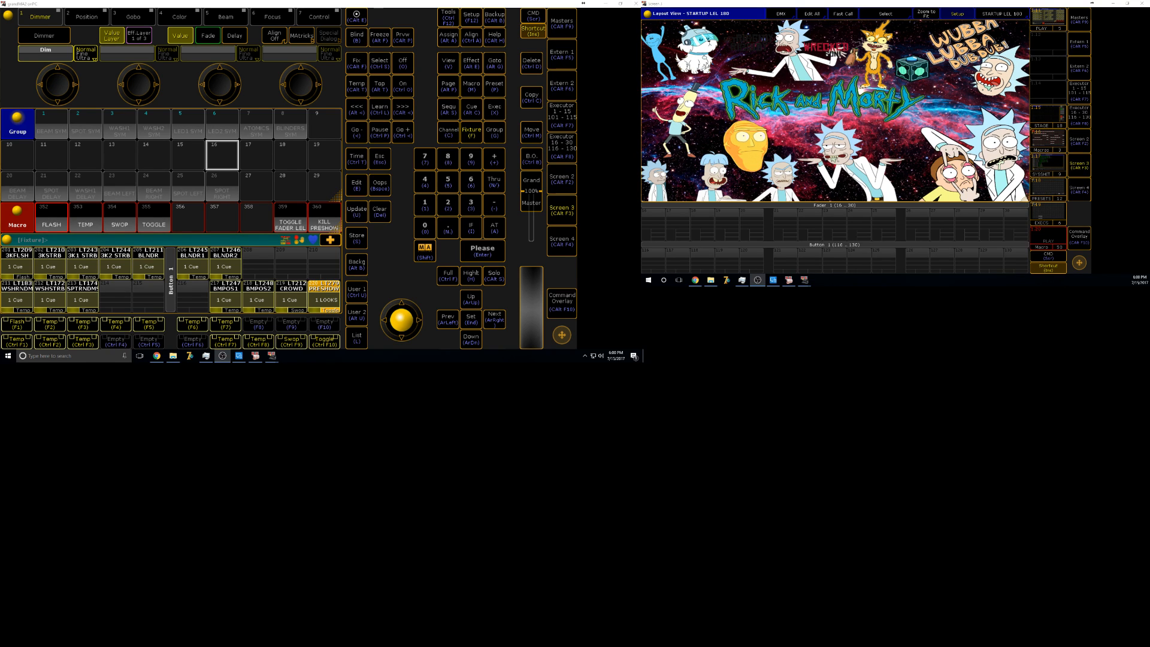
{"action": "left_click", "coordinate": [552, 169]}
{"action": "key", "text": "Pause"}
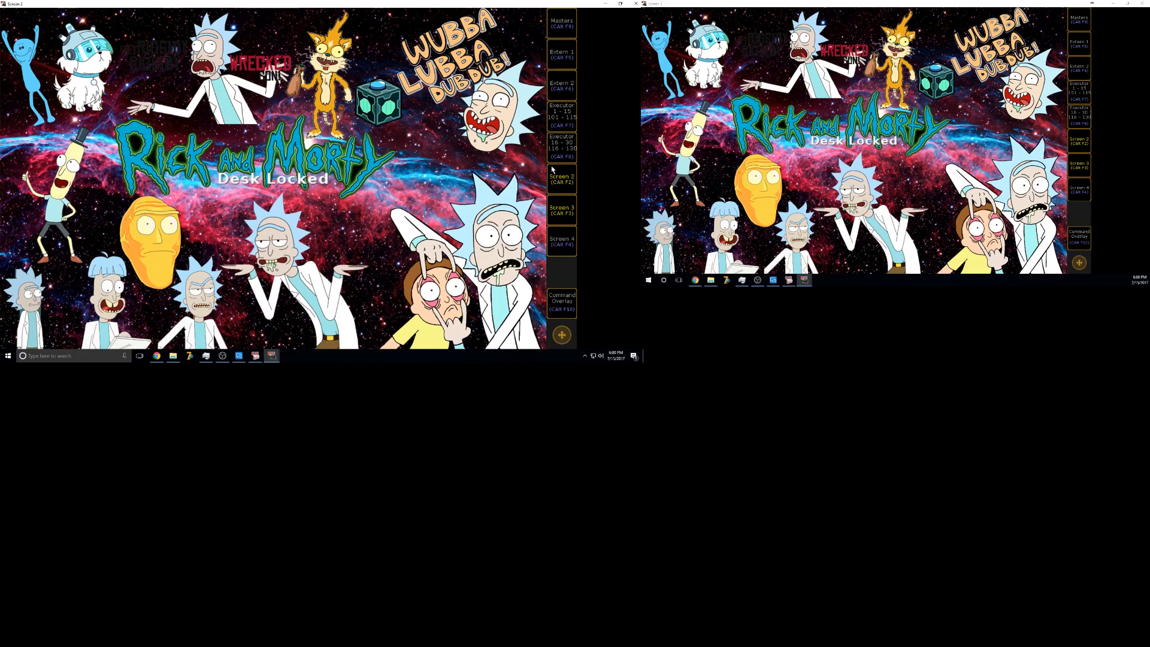
{"action": "key", "text": "Pause"}
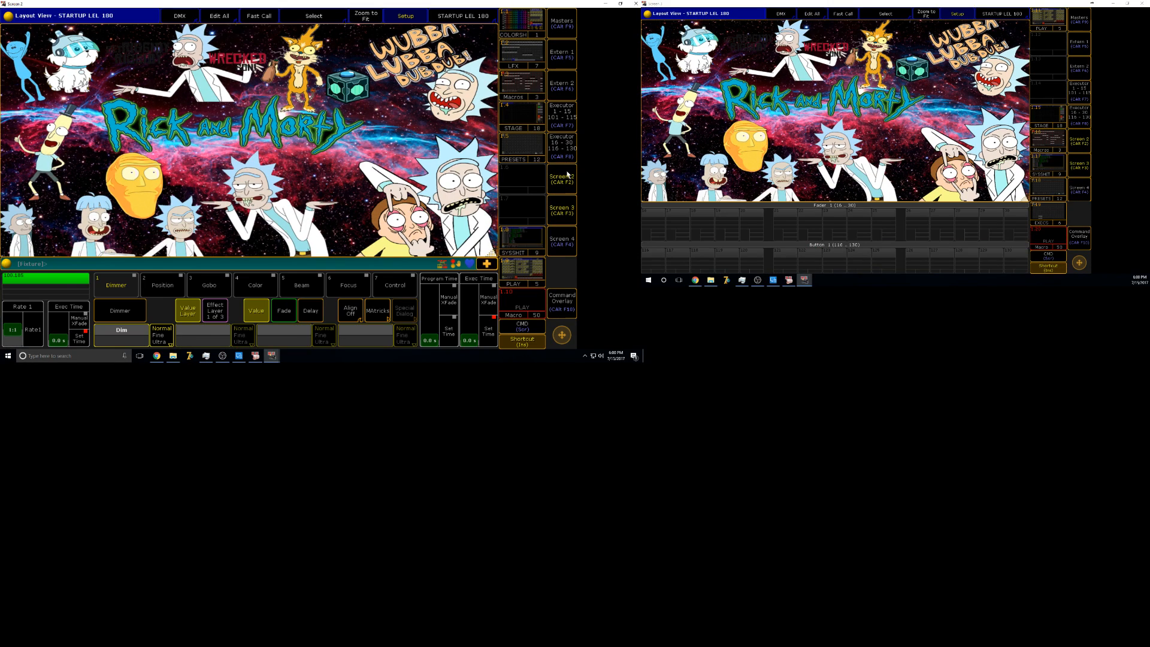
{"action": "left_click", "coordinate": [567, 174]}
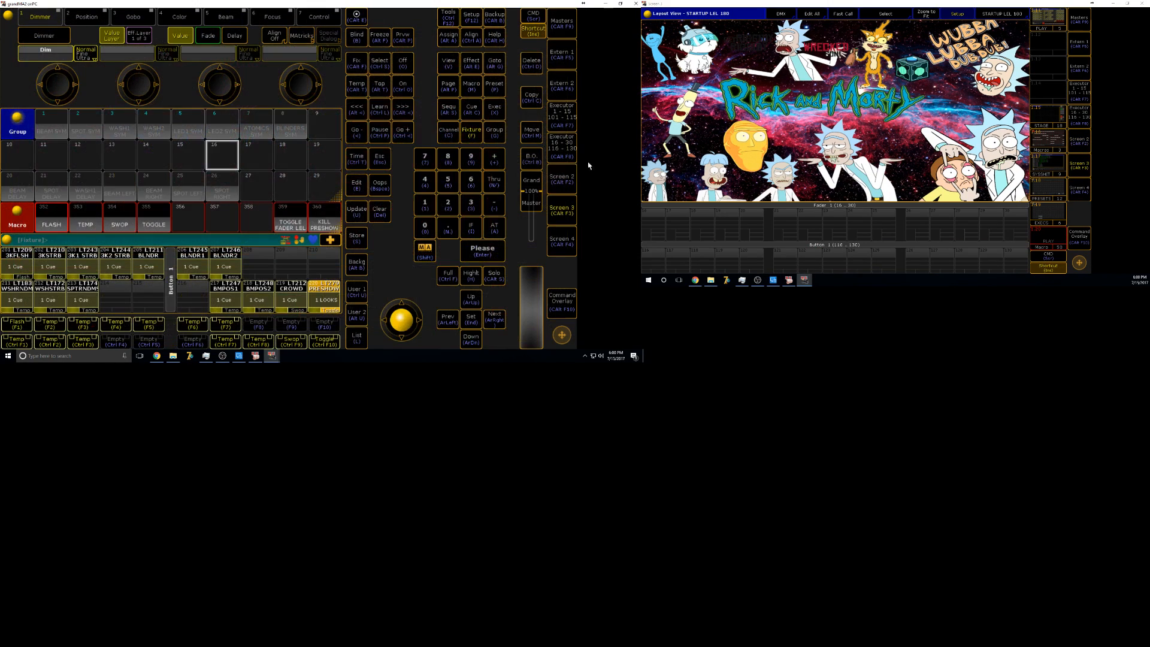
- Save the current show under the new file name "live stream"
{"action": "left_click", "coordinate": [497, 23]}
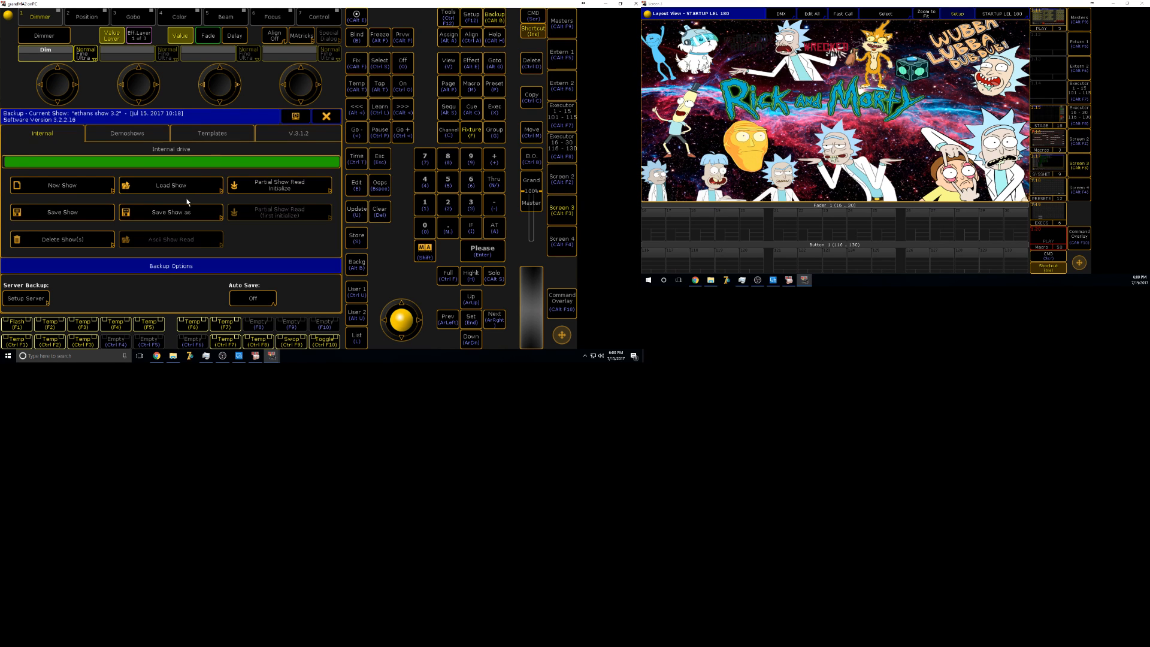
{"action": "left_click", "coordinate": [175, 214]}
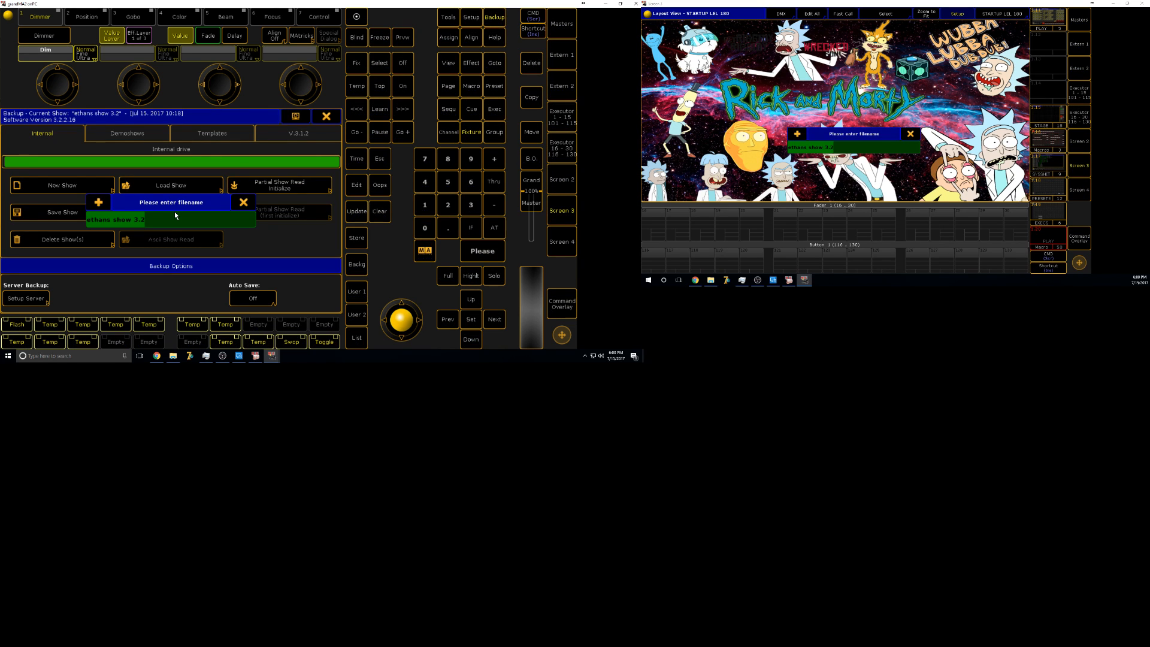
{"action": "type", "text": "live stream"}
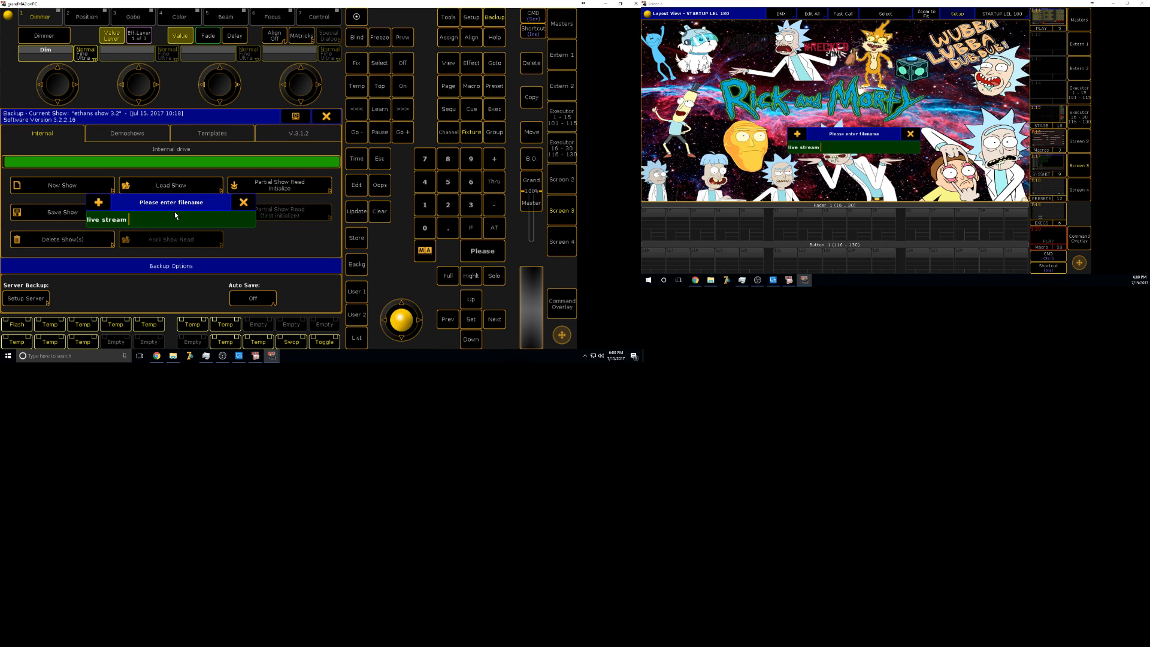
{"action": "key", "text": "Return"}
{"action": "left_click", "coordinate": [279, 185]}
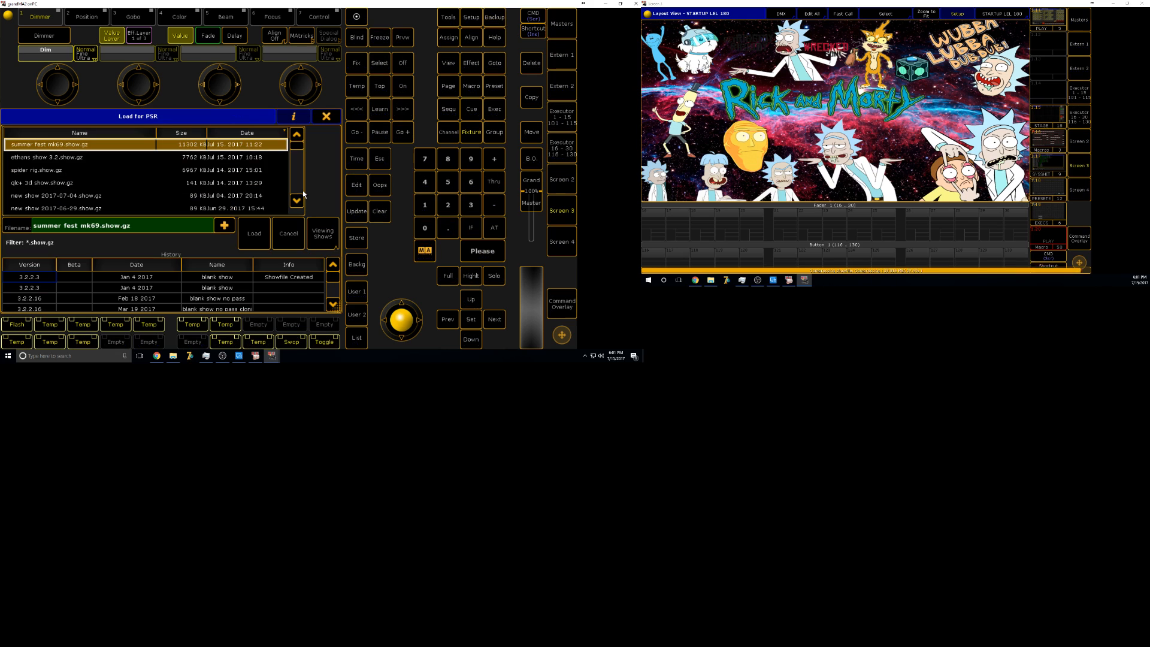
{"action": "left_click", "coordinate": [269, 239]}
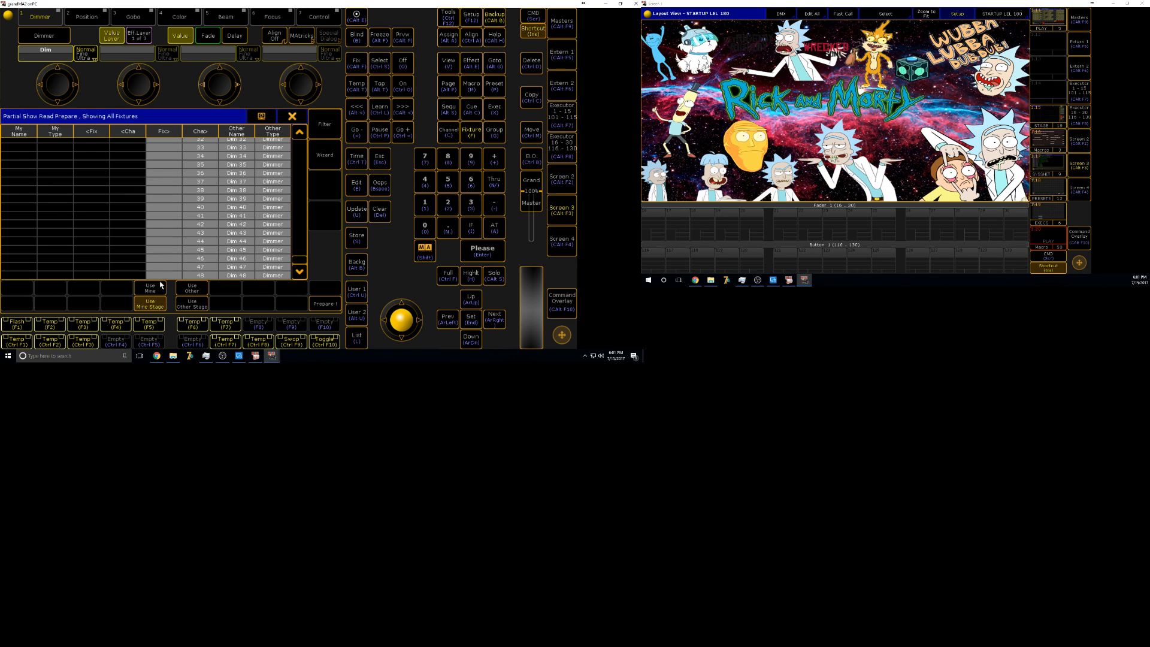
{"action": "left_click_drag", "start_coordinate": [168, 275], "coordinate": [192, 346]}
{"action": "right_click", "coordinate": [191, 353]}
{"action": "left_click", "coordinate": [296, 118]}
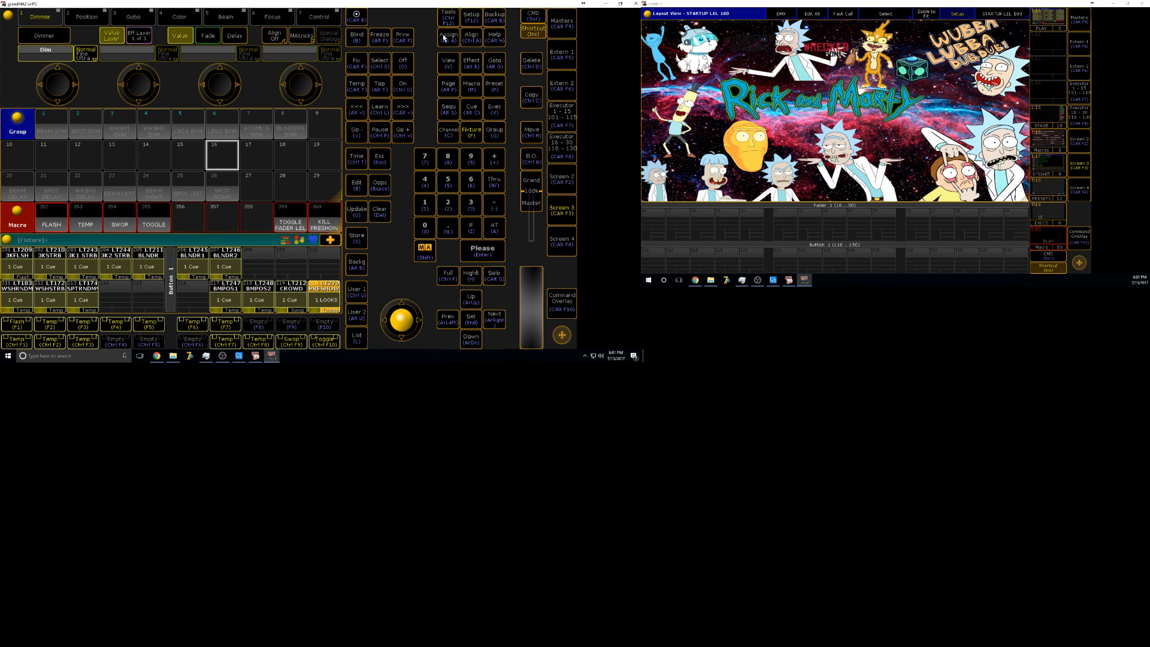
- Look at the layers and fixtures in the Patch & Fixture Schedule and close it
{"action": "left_click", "coordinate": [472, 17]}
{"action": "left_click", "coordinate": [66, 152]}
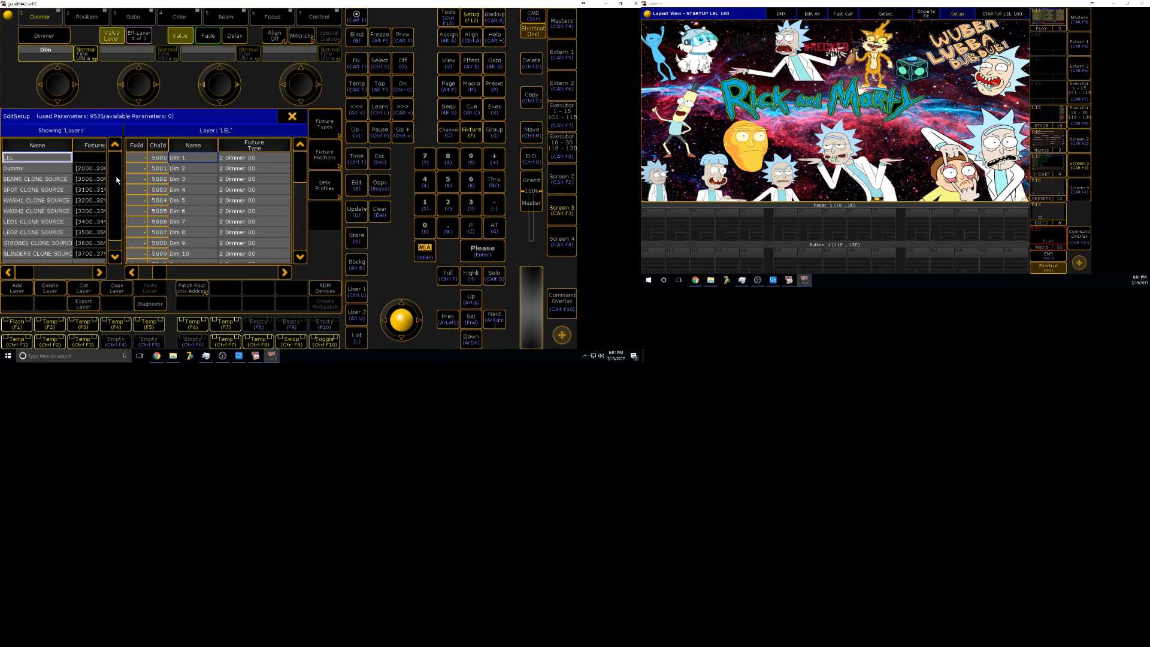
{"action": "left_click", "coordinate": [292, 117]}
{"action": "left_click", "coordinate": [471, 17]}
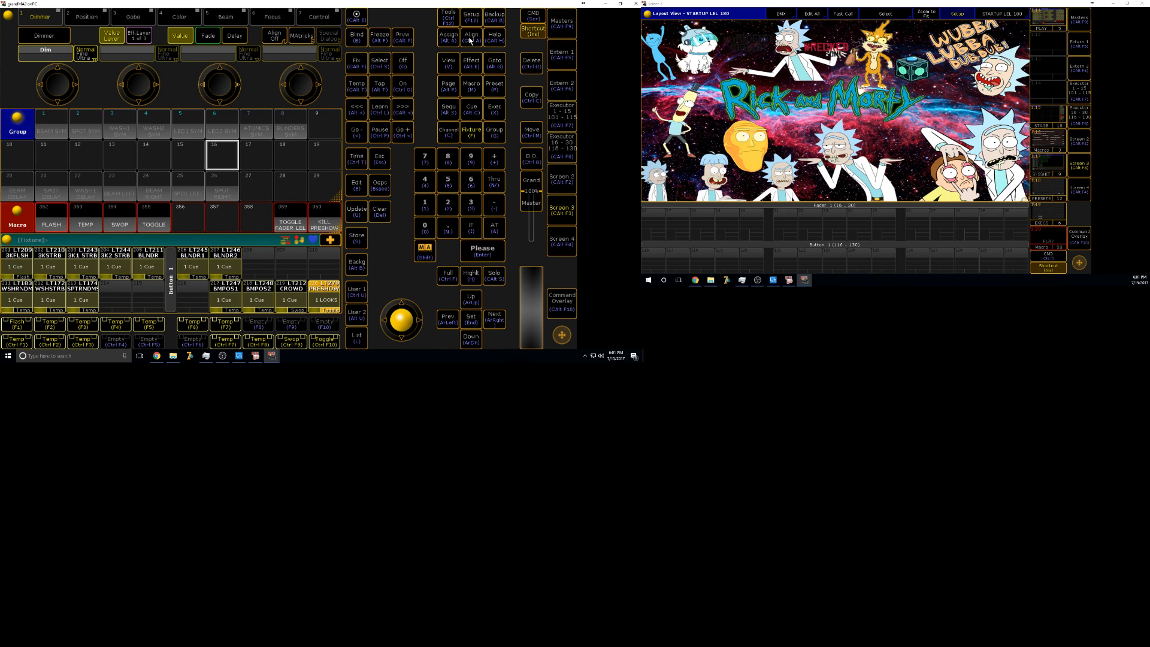
- Load live stream.show.gz with all data and settings options checked
{"action": "key", "text": "ctrl+alt+b"}
{"action": "left_click", "coordinate": [192, 184]}
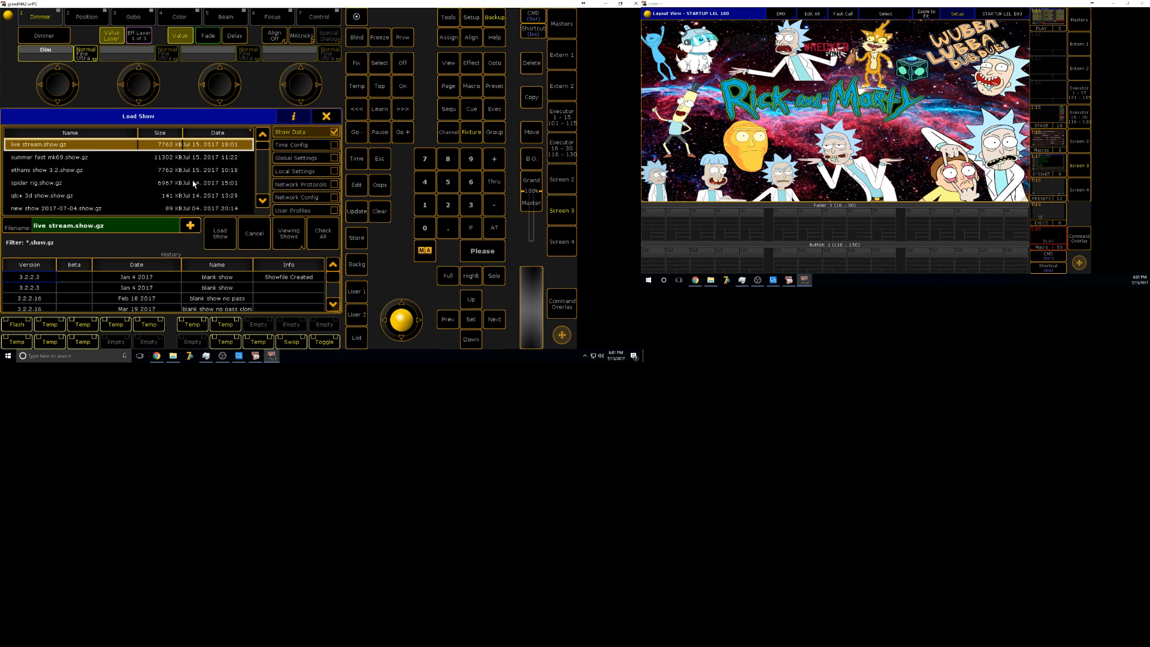
{"action": "left_click", "coordinate": [57, 171]}
{"action": "left_click", "coordinate": [322, 233]}
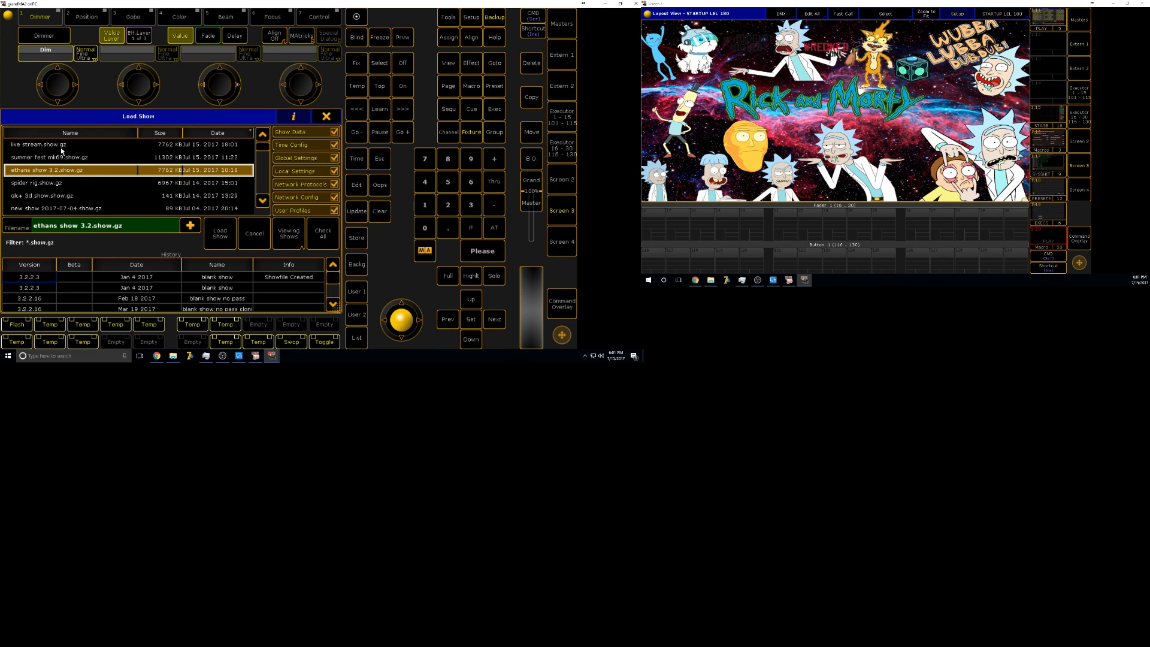
{"action": "left_click", "coordinate": [34, 144]}
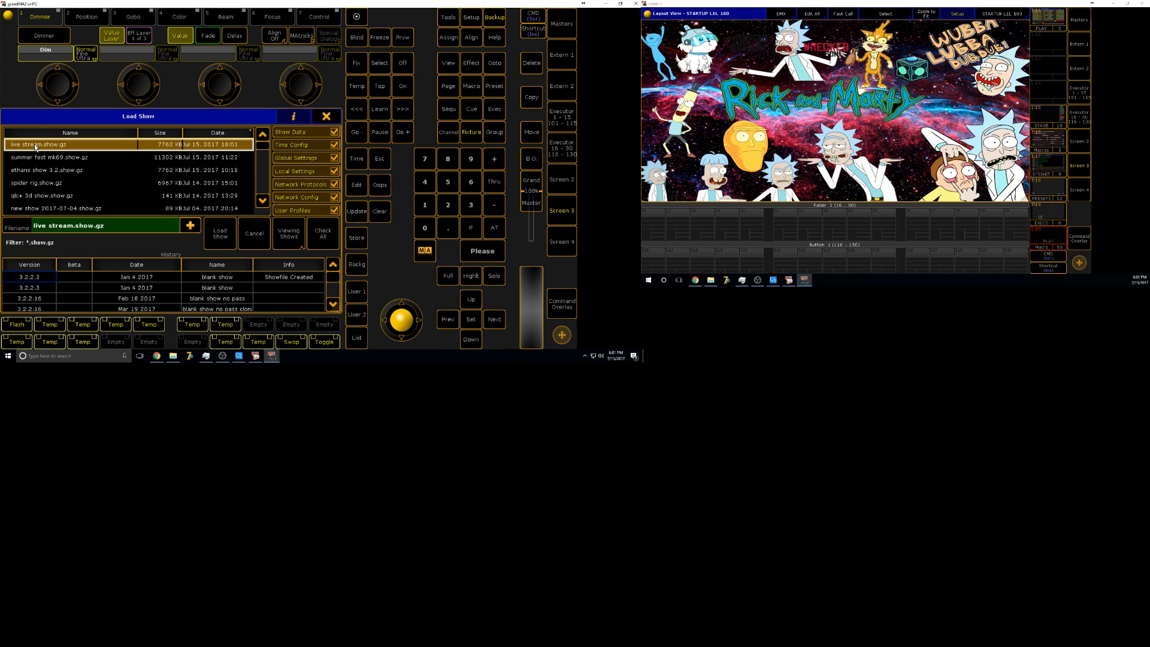
{"action": "left_click", "coordinate": [217, 241]}
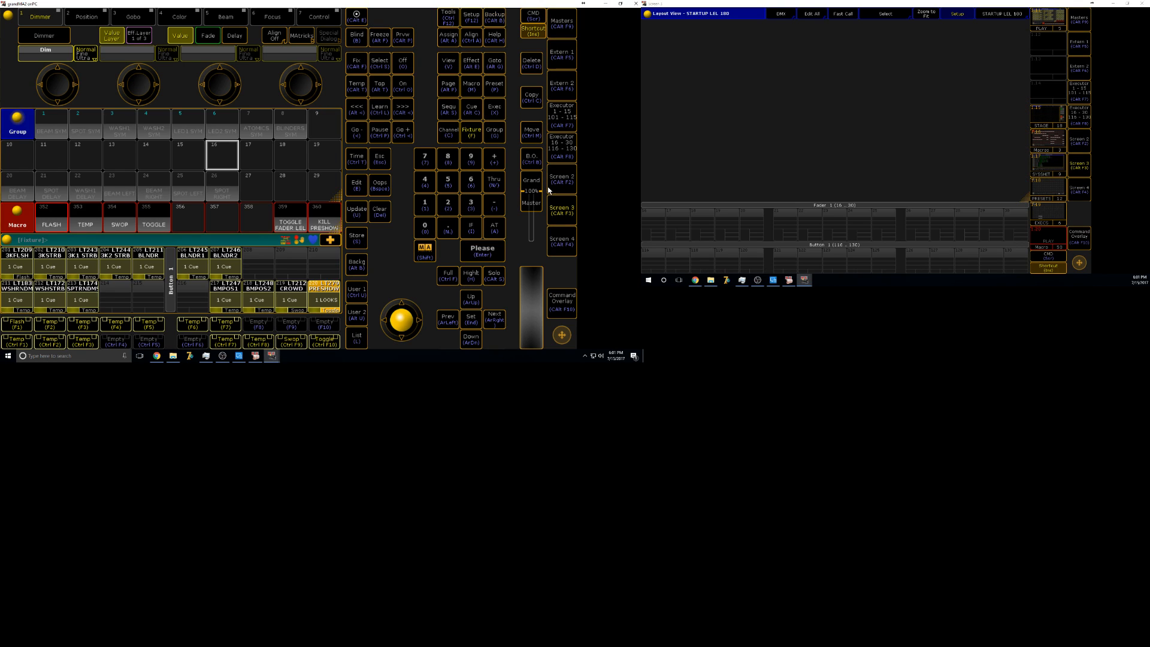
- Check the startup layout on Screen 2, then view the Setup options and close them
{"action": "left_click", "coordinate": [562, 187]}
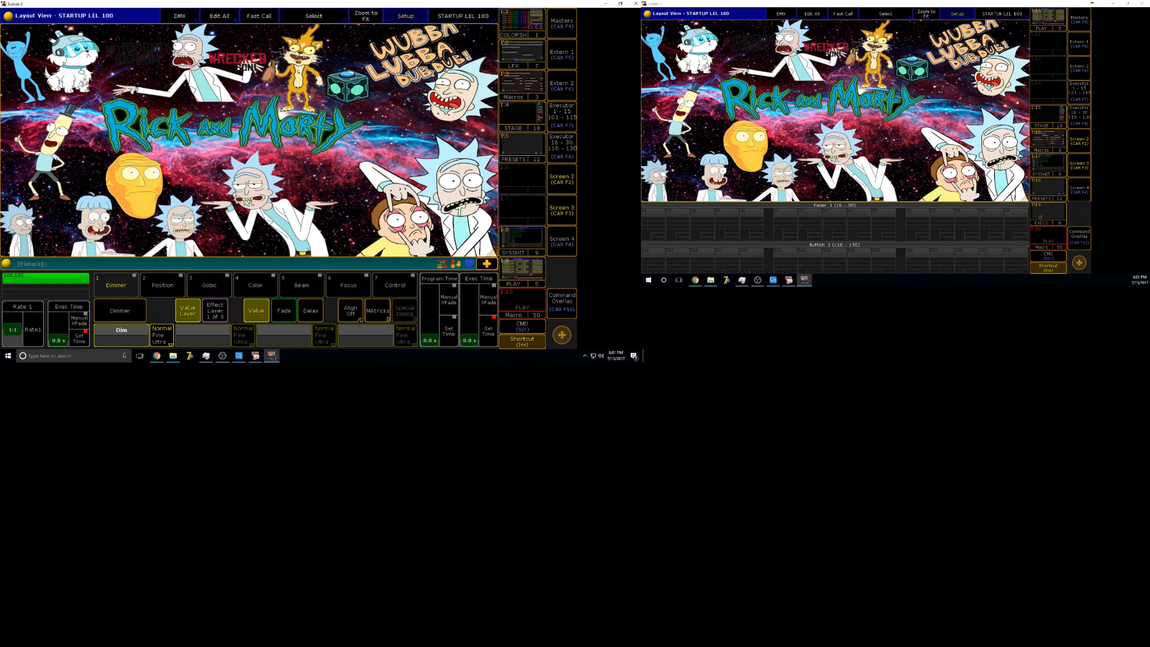
{"action": "left_click", "coordinate": [564, 182]}
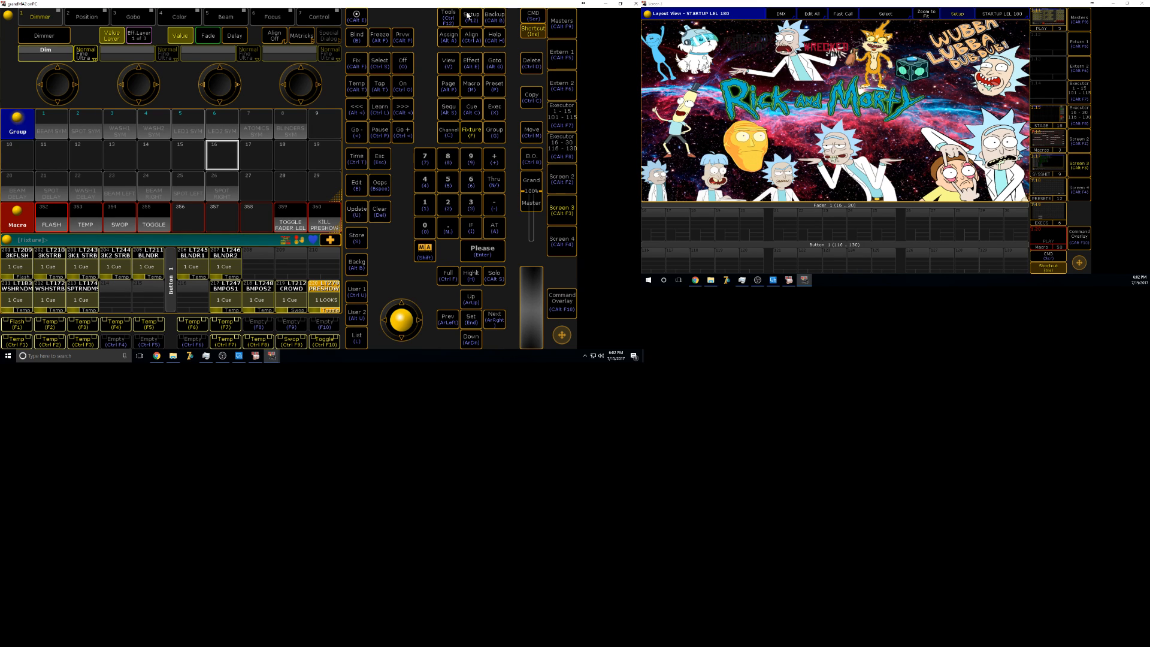
{"action": "left_click", "coordinate": [471, 22]}
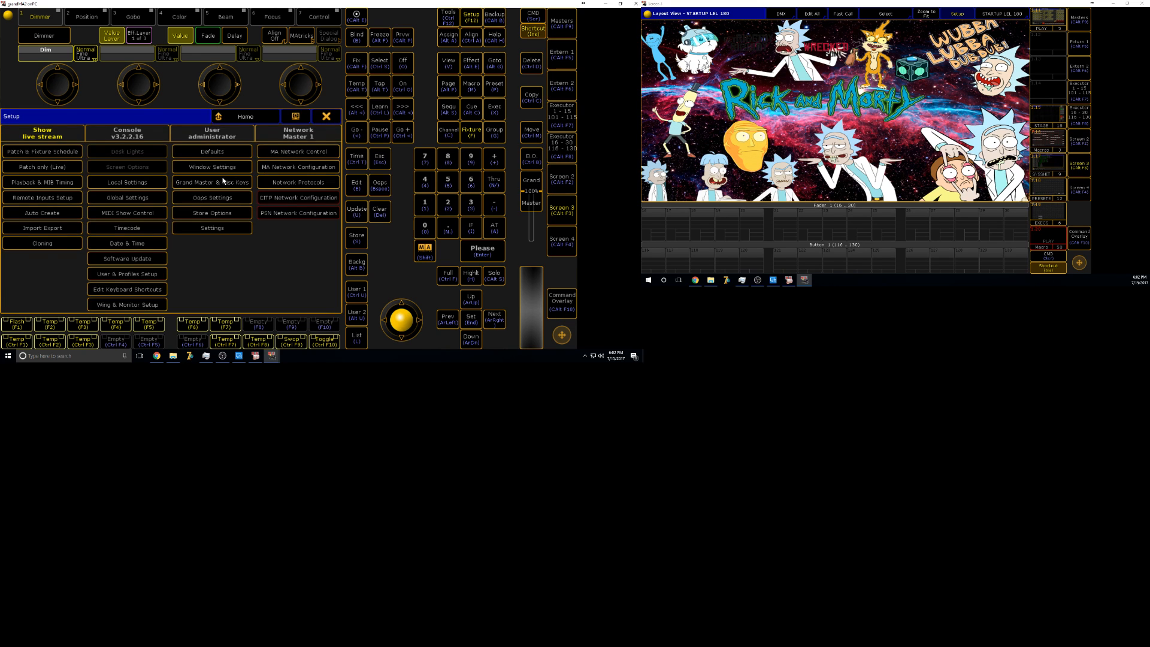
{"action": "left_click", "coordinate": [421, 96]}
{"action": "left_click", "coordinate": [460, 21]}
{"action": "left_click", "coordinate": [327, 117]}
- Initialize a partial show read from summer fest mk69.show.gz
{"action": "key", "text": "alt+b"}
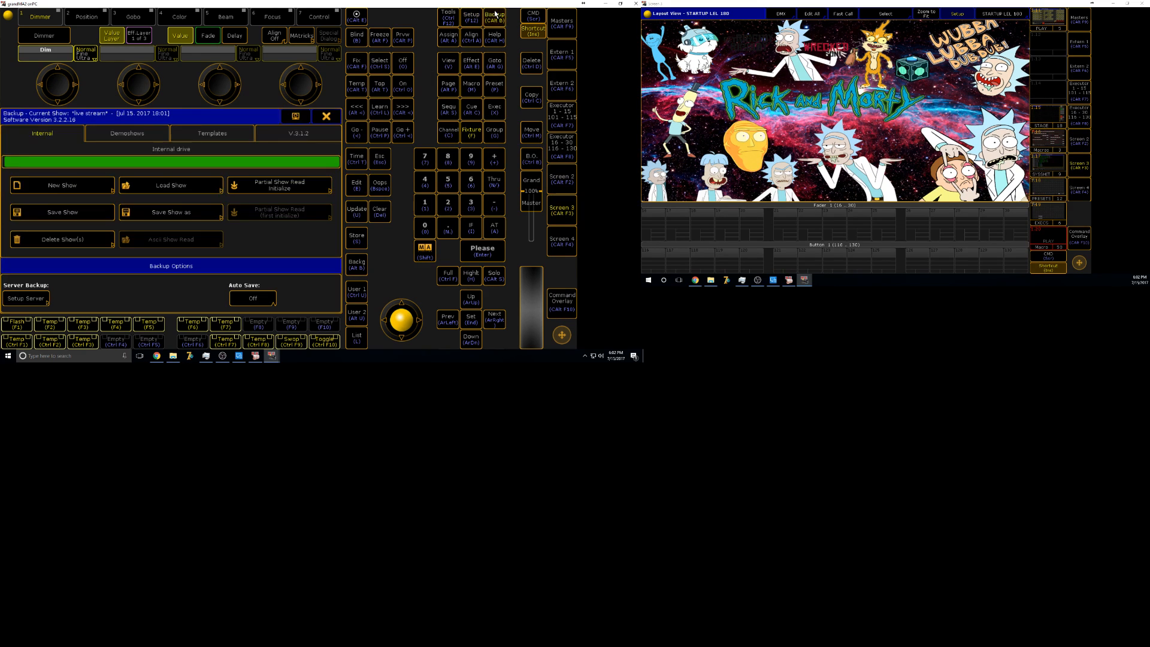
{"action": "left_click", "coordinate": [273, 182]}
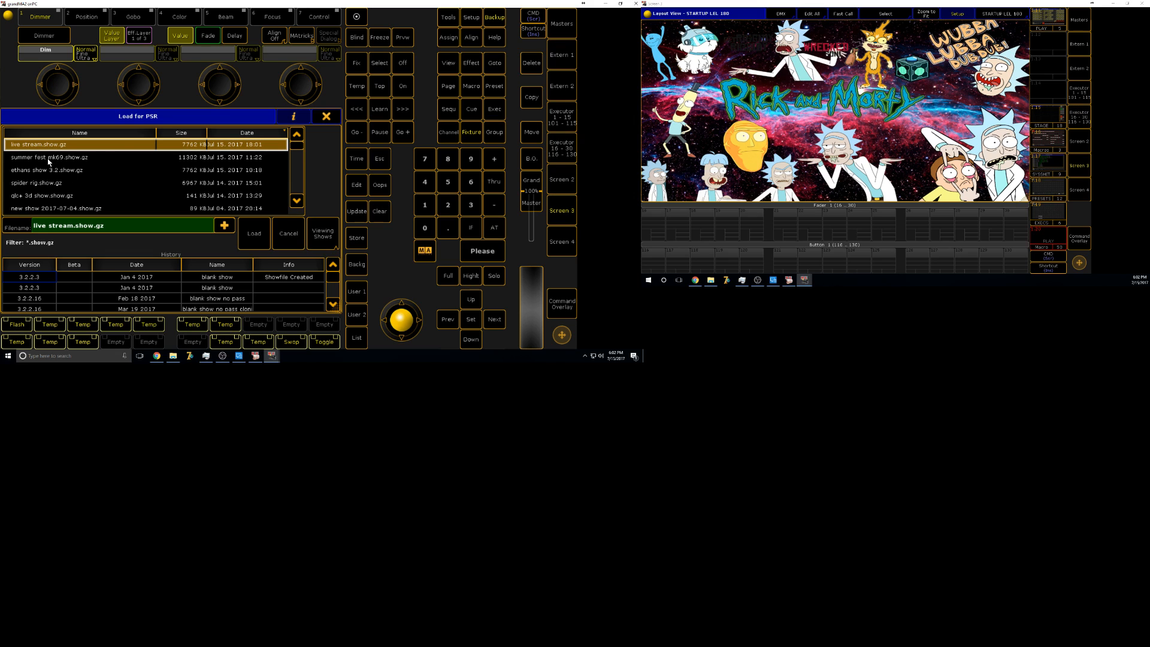
{"action": "left_click", "coordinate": [26, 160]}
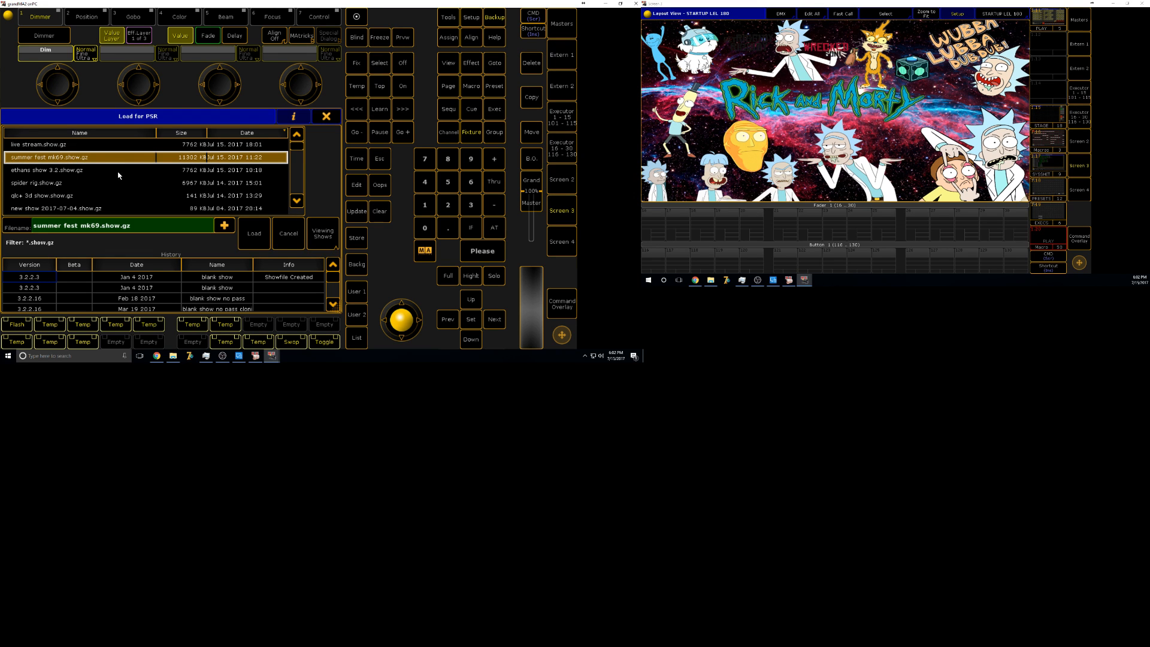
{"action": "left_click", "coordinate": [253, 234]}
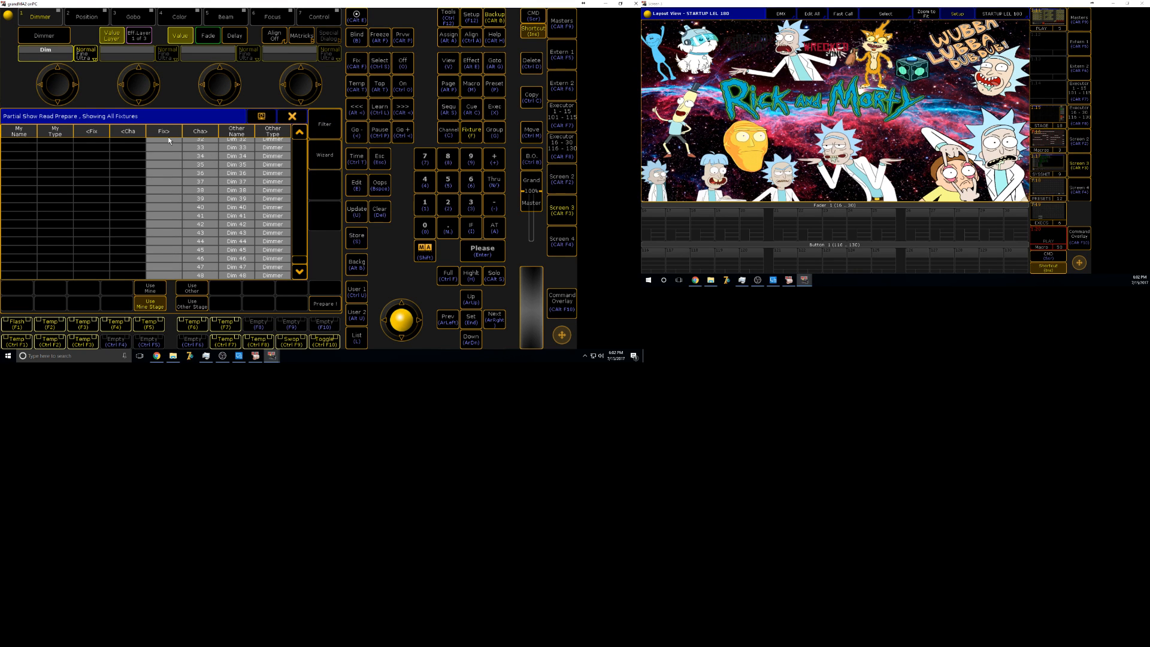
- Select the other show's fixtures, set them to Use Other with Use Other Stage, and prepare the partial show read
{"action": "left_click_drag", "start_coordinate": [175, 276], "coordinate": [241, 171]}
{"action": "left_click_drag", "start_coordinate": [299, 238], "coordinate": [298, 249]}
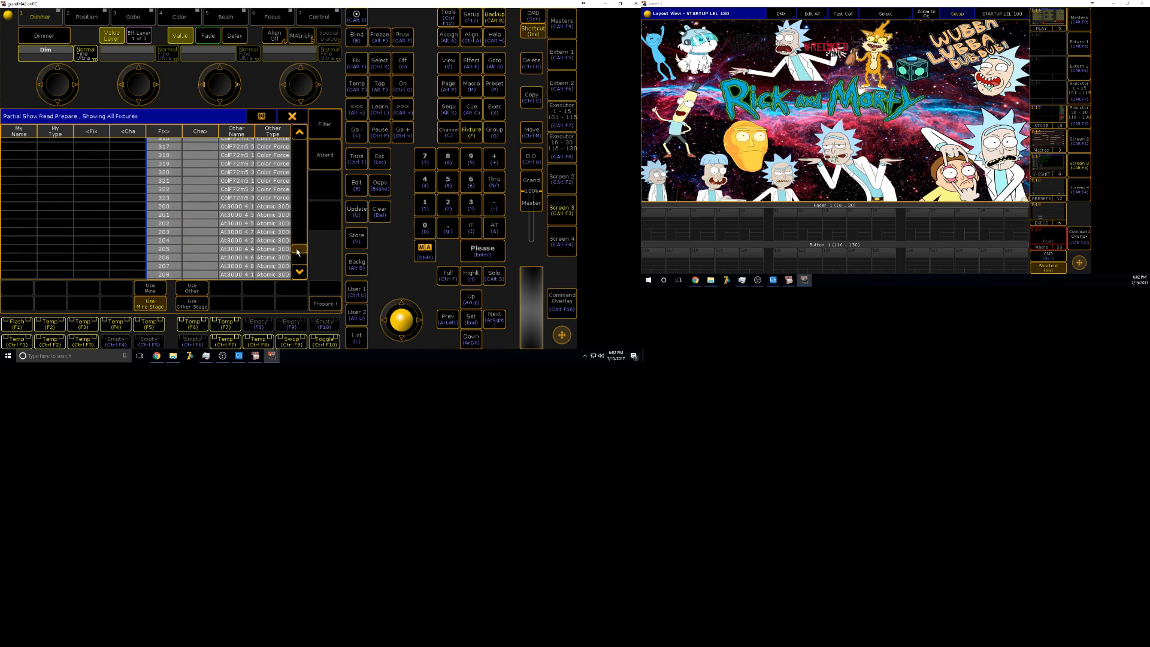
{"action": "left_click", "coordinate": [193, 289]}
{"action": "left_click", "coordinate": [196, 305]}
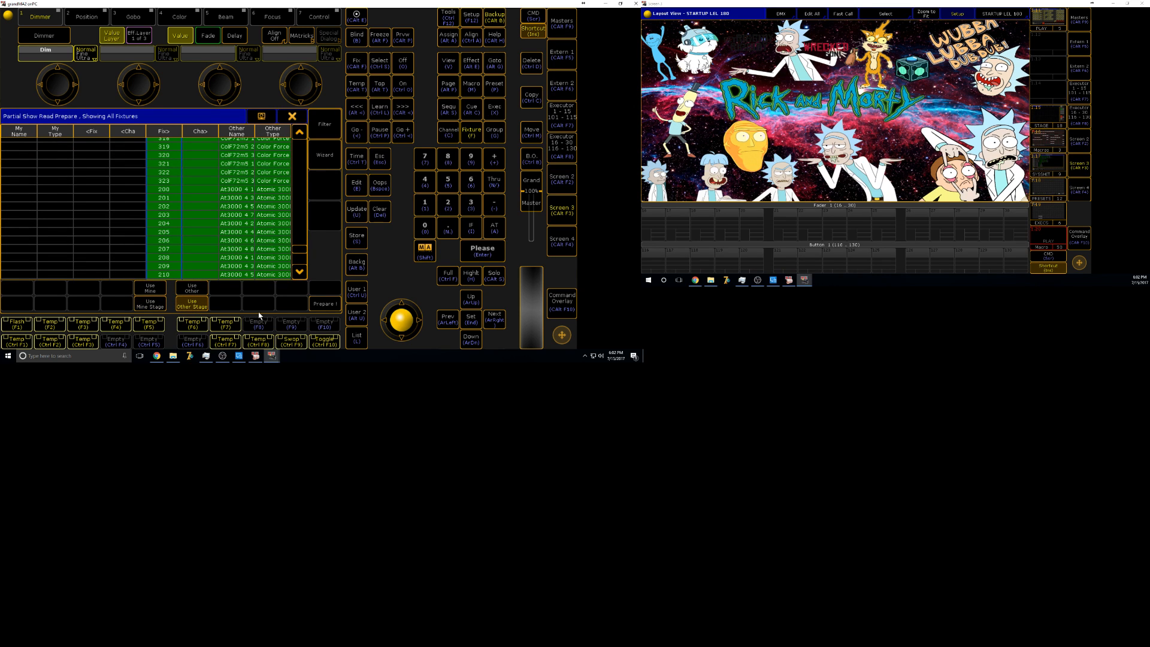
{"action": "left_click", "coordinate": [326, 304]}
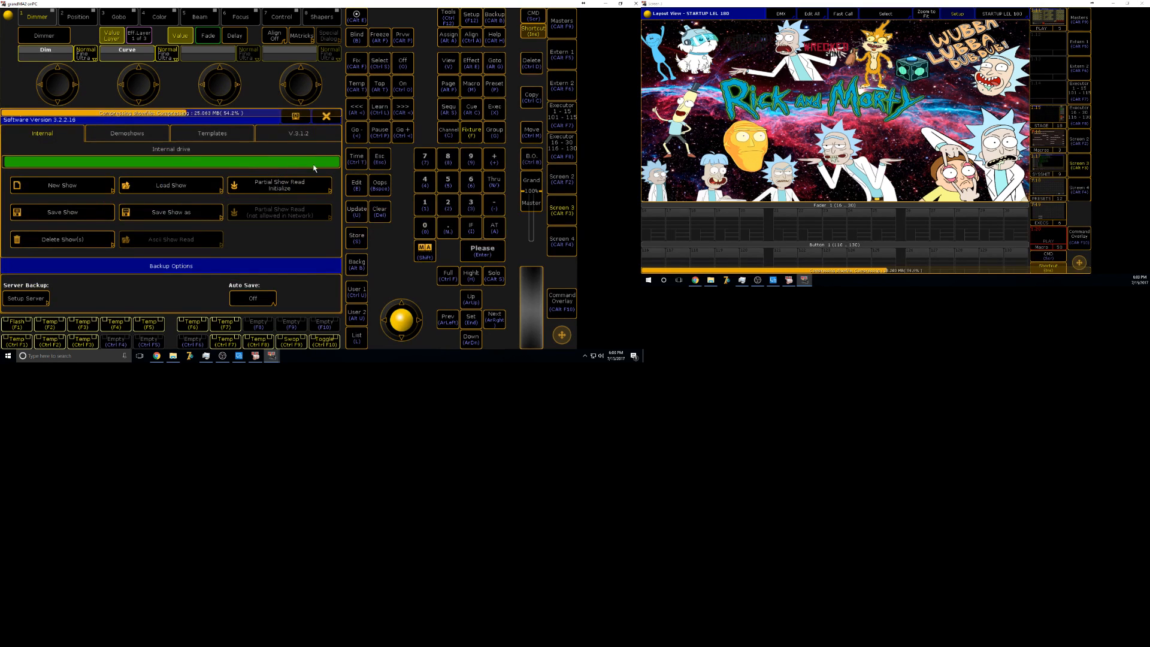
- Show Screen 2 and run the PLAY macro (Macro 50)
{"action": "left_click", "coordinate": [550, 181]}
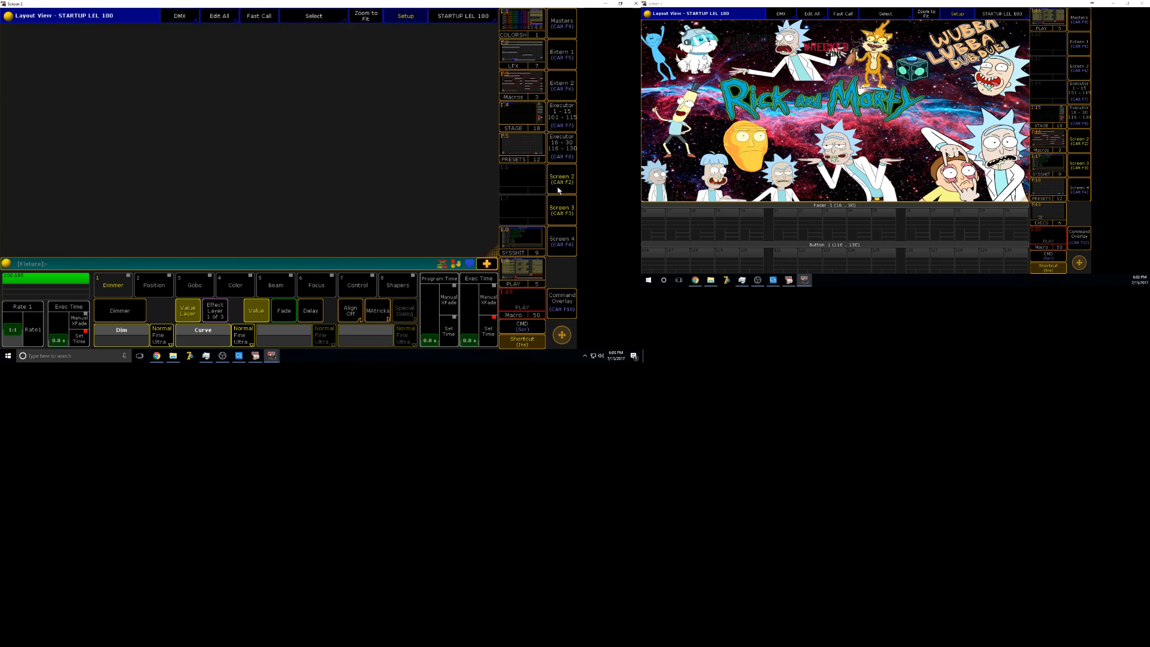
{"action": "left_click", "coordinate": [524, 307]}
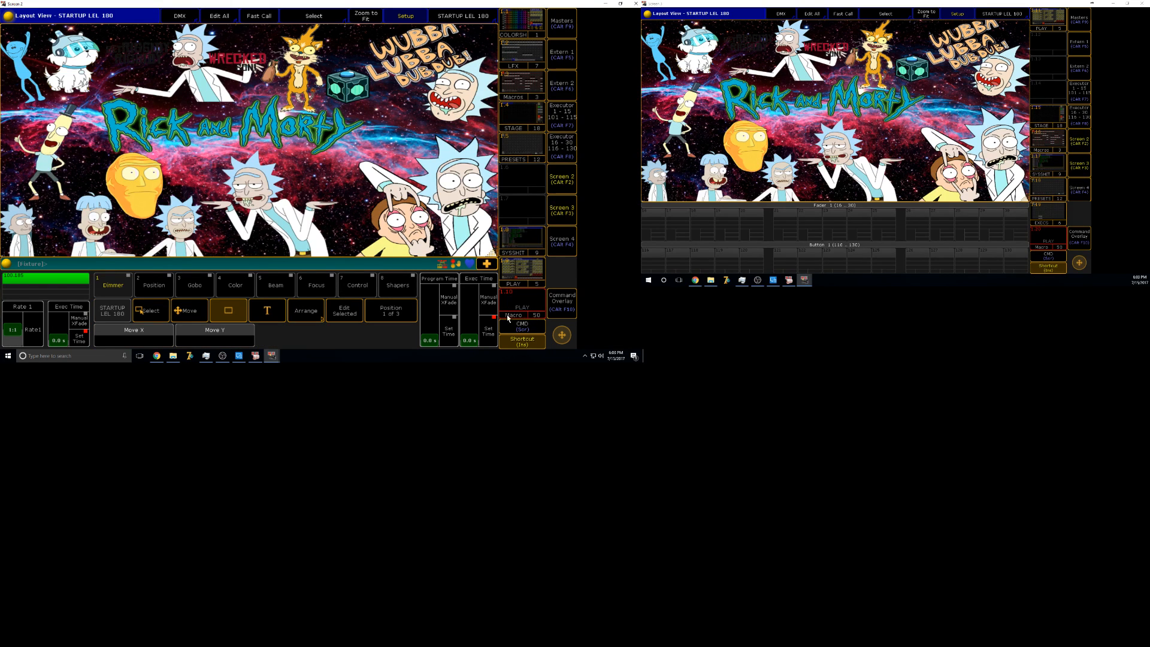
- Run the PLAY macro and bring the auto-create groups from group 30 onward into view
{"action": "left_click", "coordinate": [531, 311]}
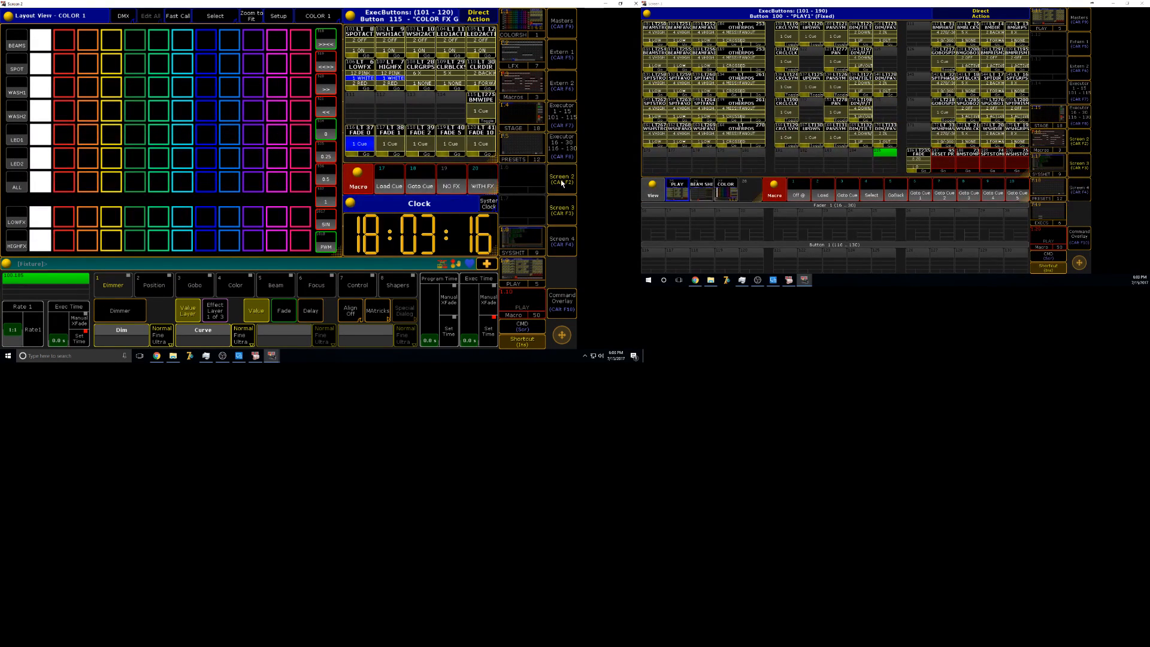
{"action": "left_click", "coordinate": [564, 183]}
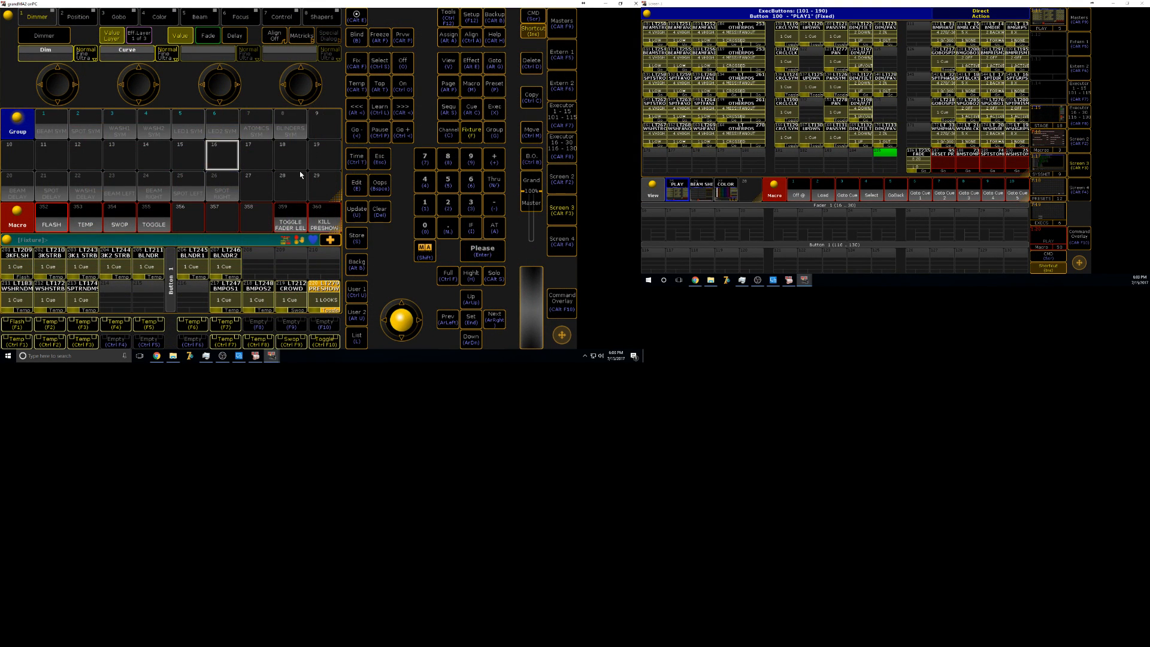
{"action": "scroll", "coordinate": [242, 180], "scroll_direction": "down", "scroll_amount": 1}
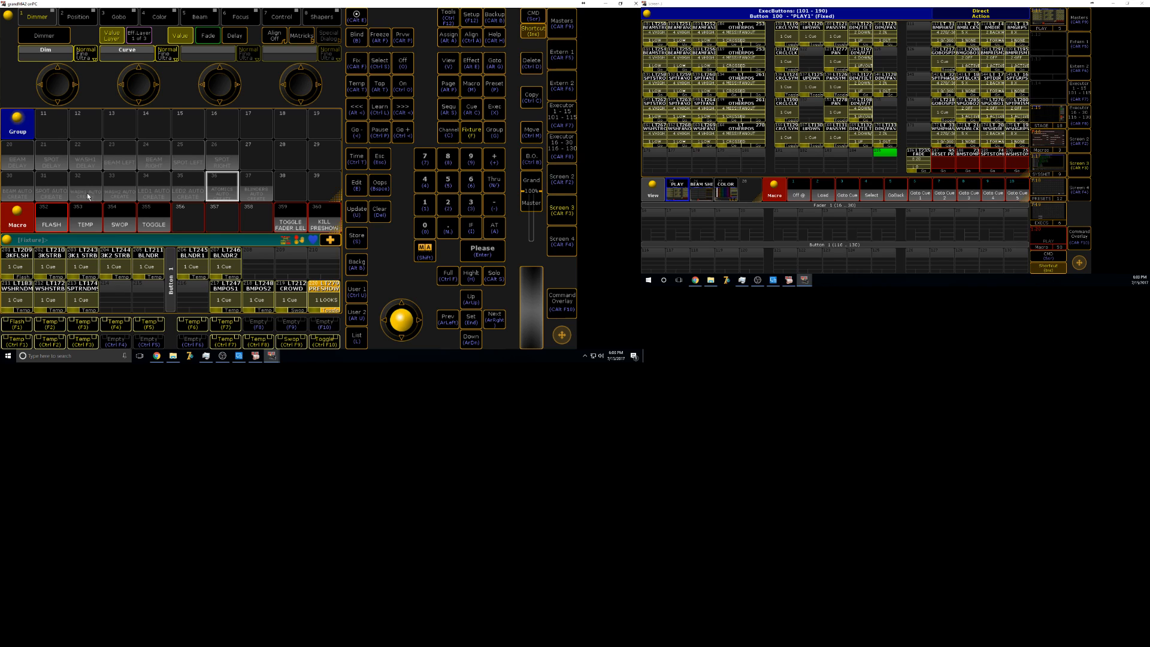
- Auto-create a group from all SharpyVL fixtures starting at group 30, merging with the existing group
{"action": "left_click", "coordinate": [470, 18]}
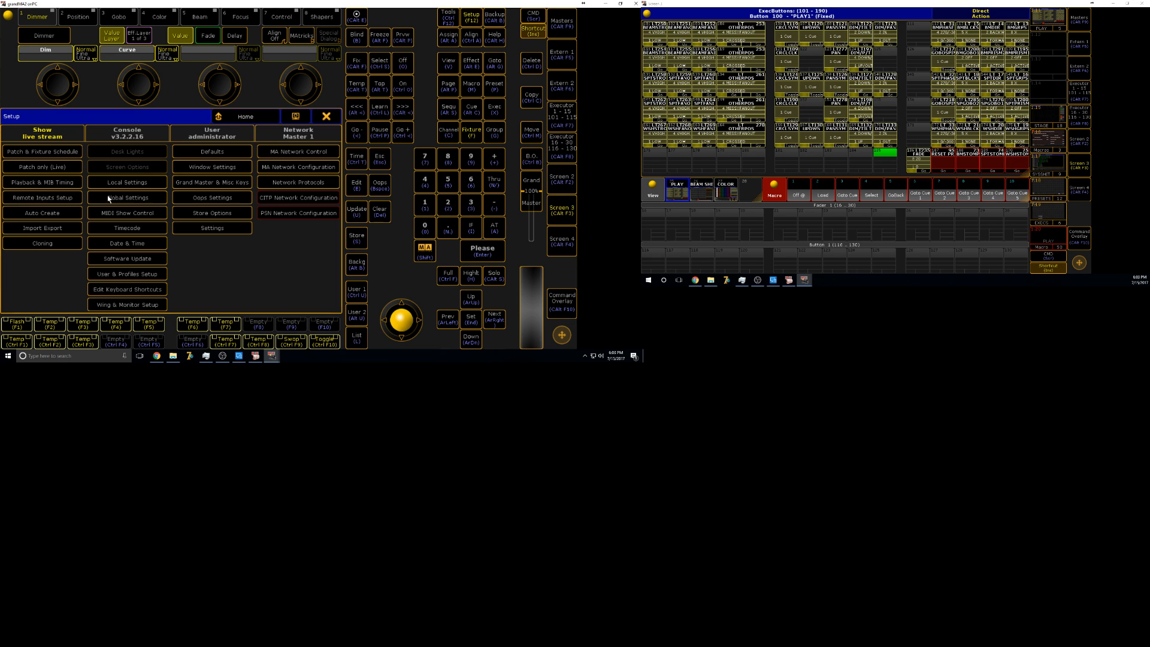
{"action": "left_click", "coordinate": [53, 212]}
{"action": "scroll", "coordinate": [114, 223], "scroll_direction": "down", "scroll_amount": 2}
{"action": "left_click", "coordinate": [39, 225]}
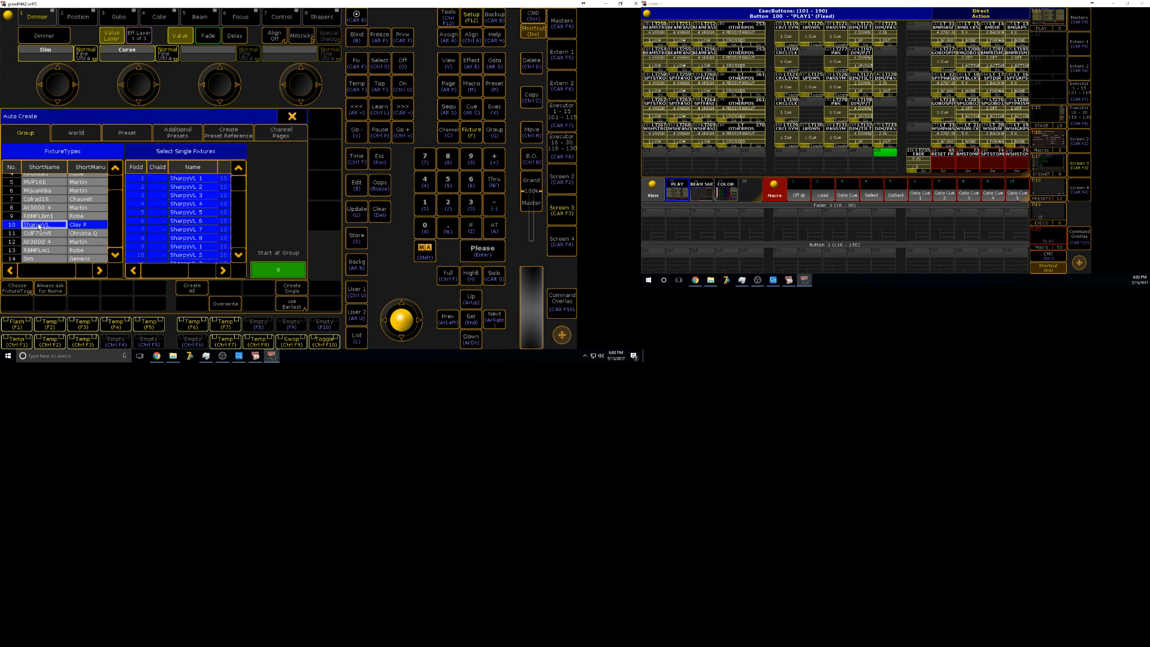
{"action": "left_click", "coordinate": [272, 267]}
{"action": "type", "text": "10"}
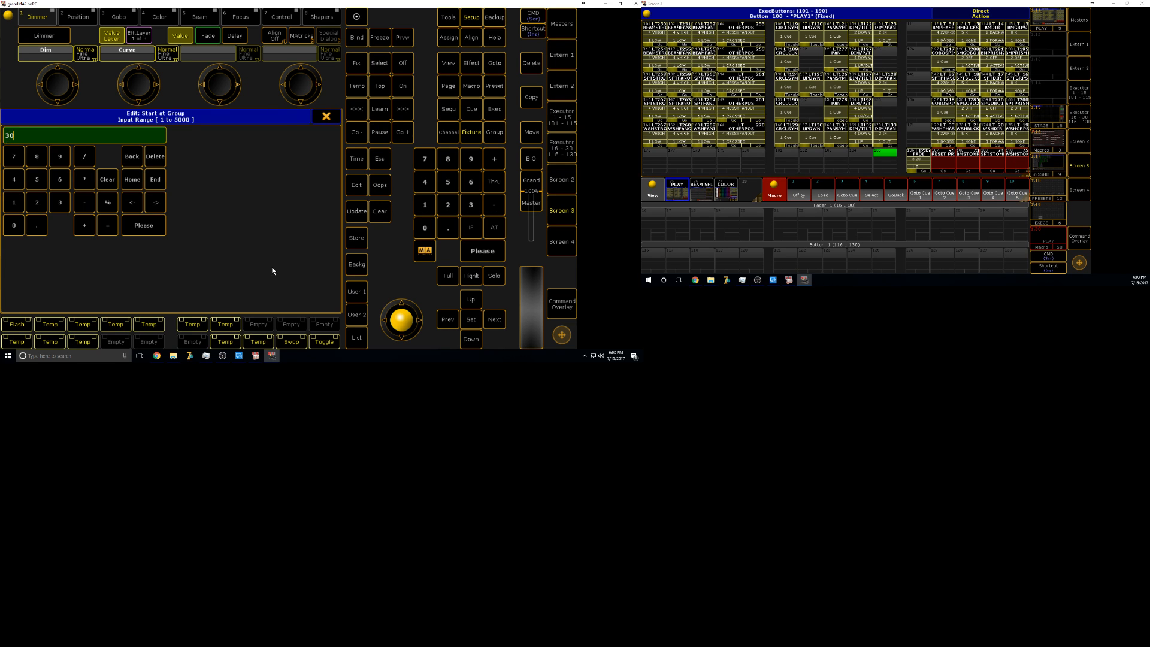
{"action": "key", "text": "Return"}
{"action": "left_click", "coordinate": [193, 290]}
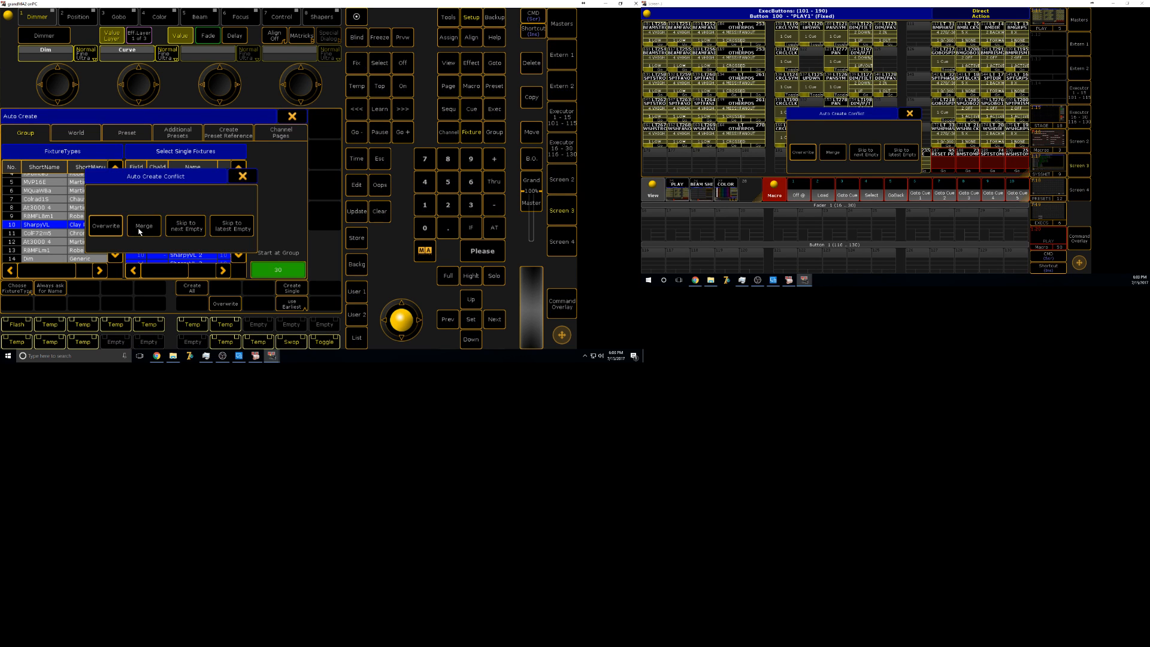
{"action": "left_click", "coordinate": [138, 231]}
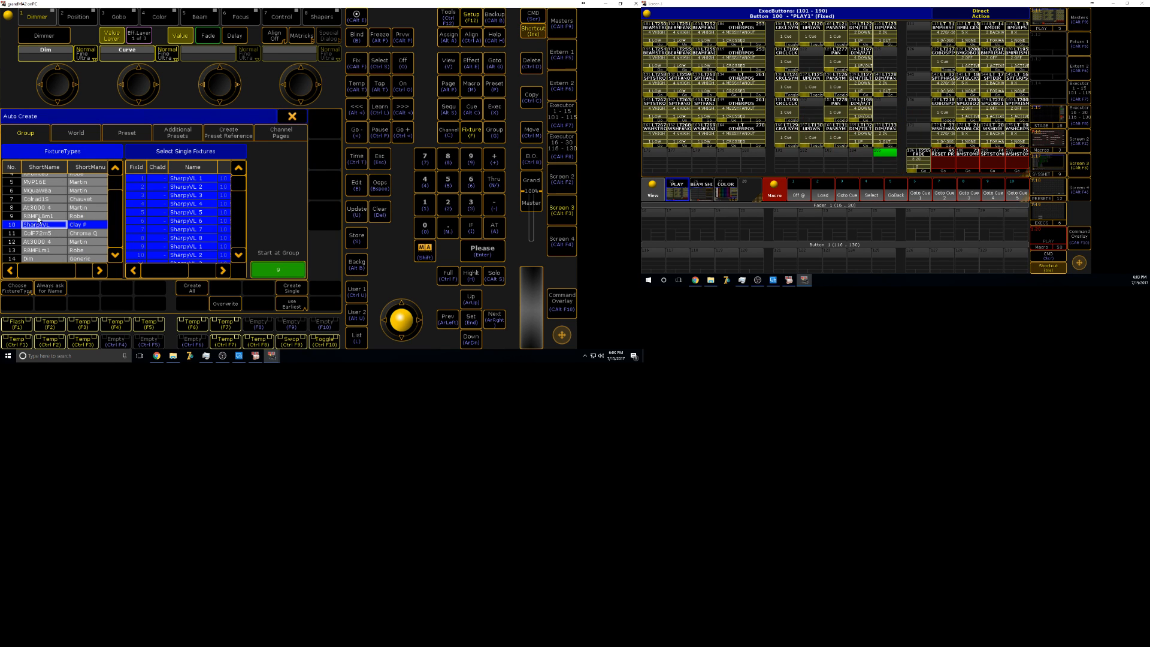
- Auto-create a group from all Robe BMFL fixtures (type 9) starting at group 31, merging with the existing group
{"action": "left_click", "coordinate": [38, 216]}
{"action": "left_click", "coordinate": [290, 269]}
{"action": "type", "text": "31"}
{"action": "key", "text": "Return"}
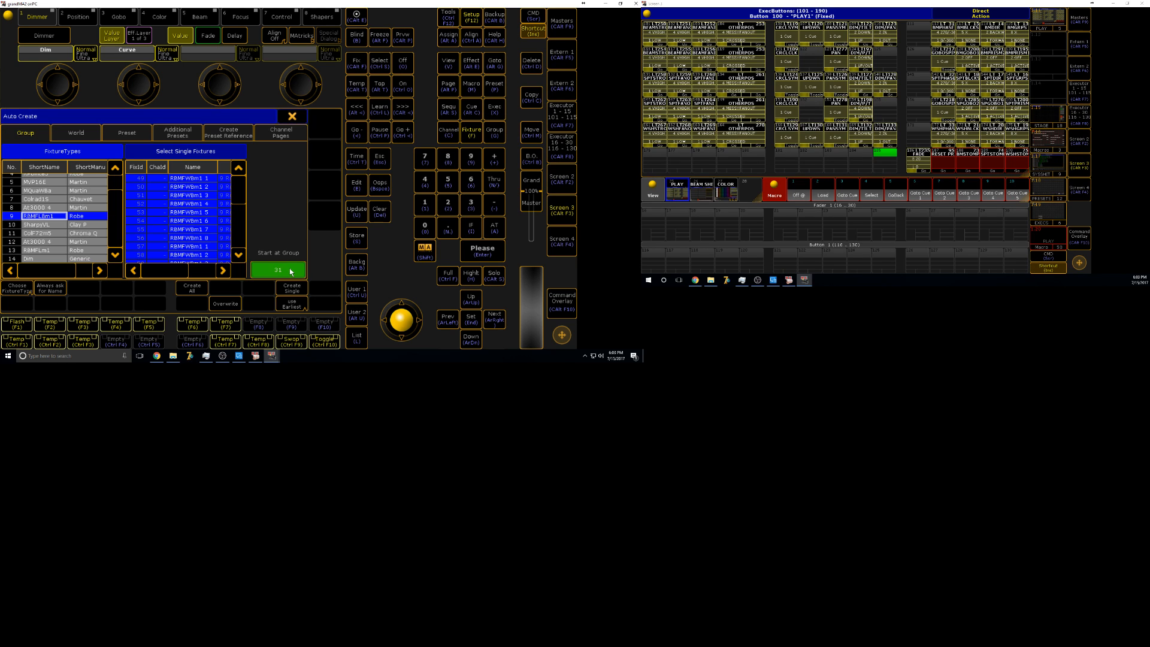
{"action": "left_click", "coordinate": [193, 289]}
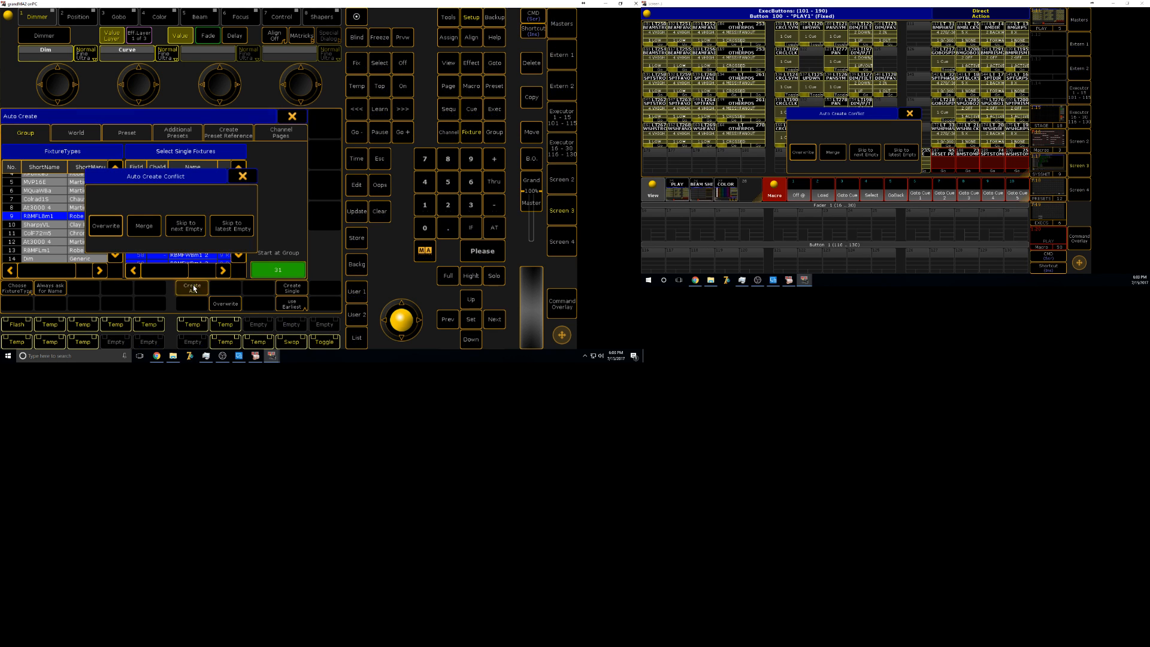
{"action": "left_click", "coordinate": [144, 226]}
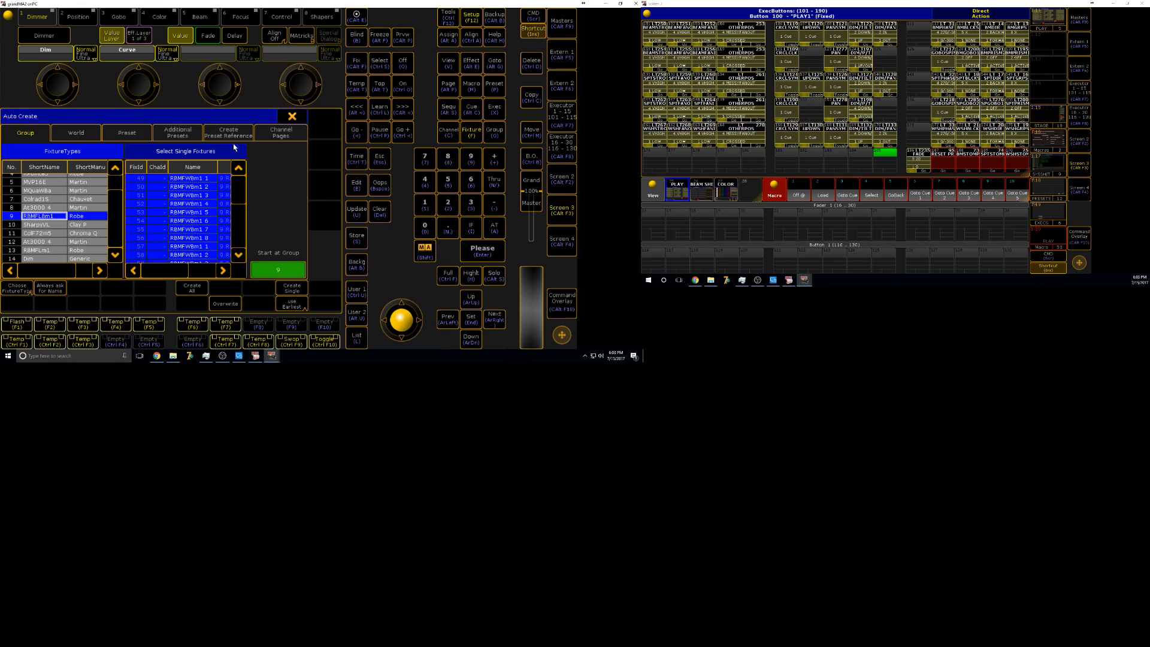
- Auto-create the group for all Chroma Q ColF72m5 fixtures at group 34 and close Auto Create
{"action": "left_click", "coordinate": [46, 234]}
{"action": "left_click", "coordinate": [285, 267]}
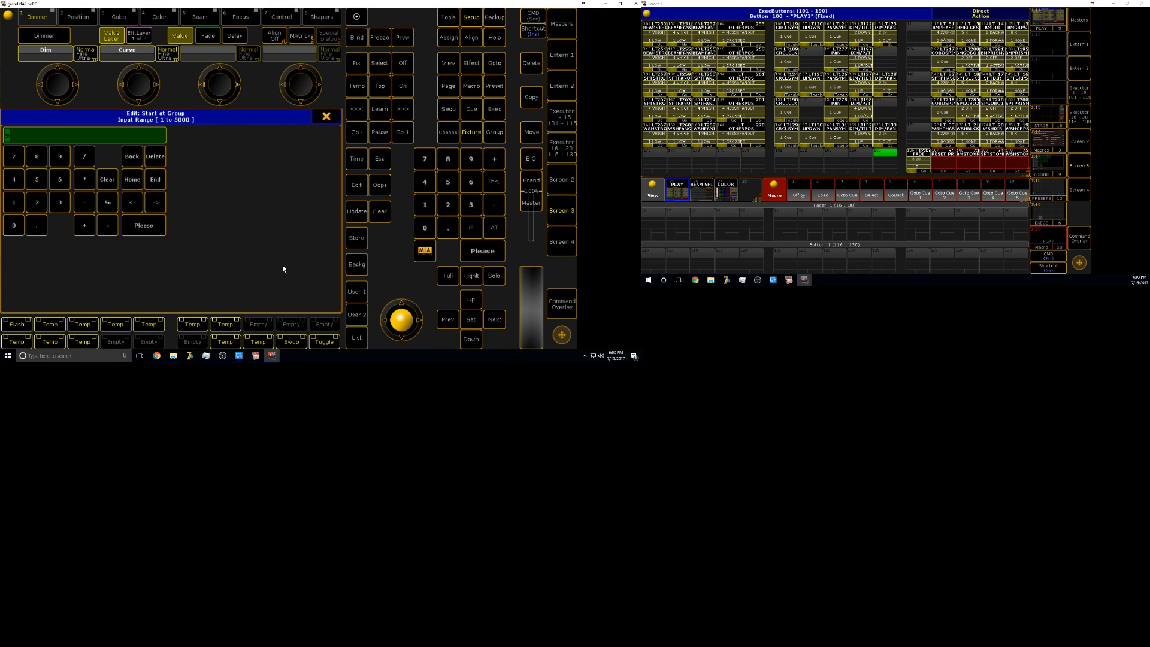
{"action": "type", "text": "34"}
{"action": "key", "text": "Return"}
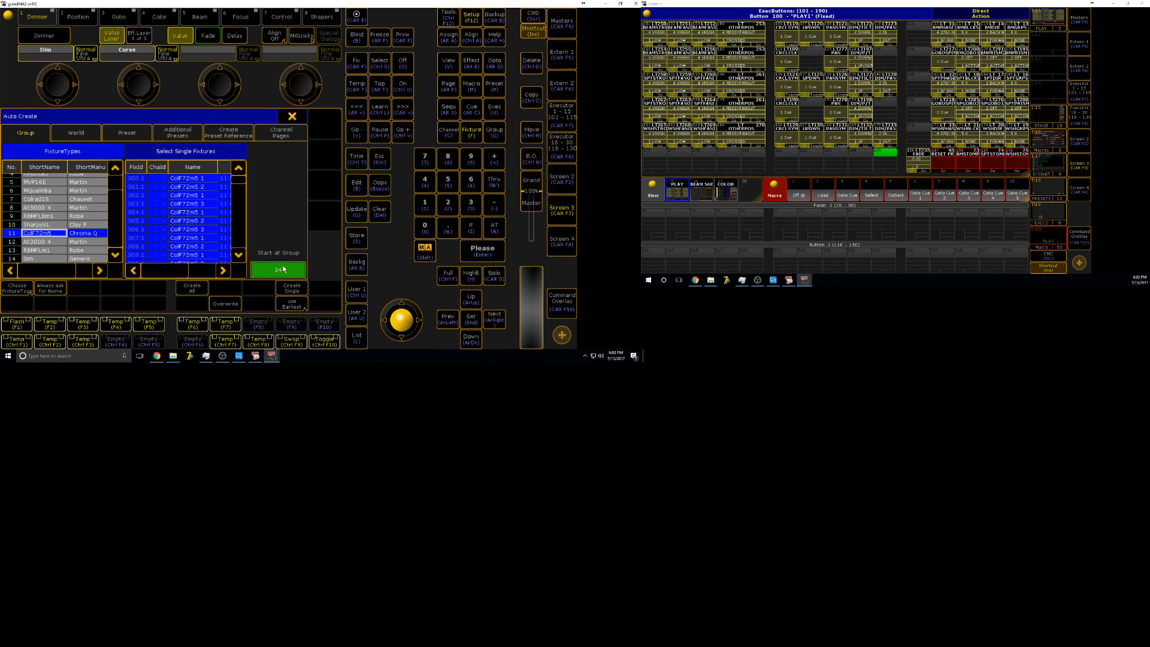
{"action": "left_click", "coordinate": [193, 288]}
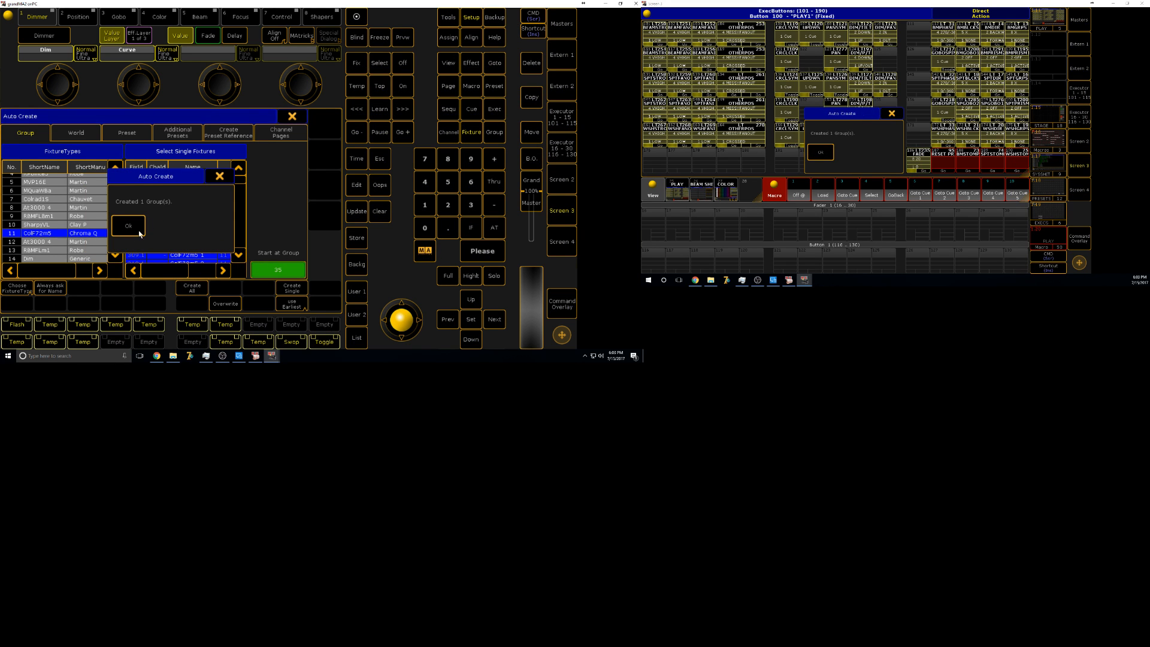
{"action": "left_click", "coordinate": [299, 117]}
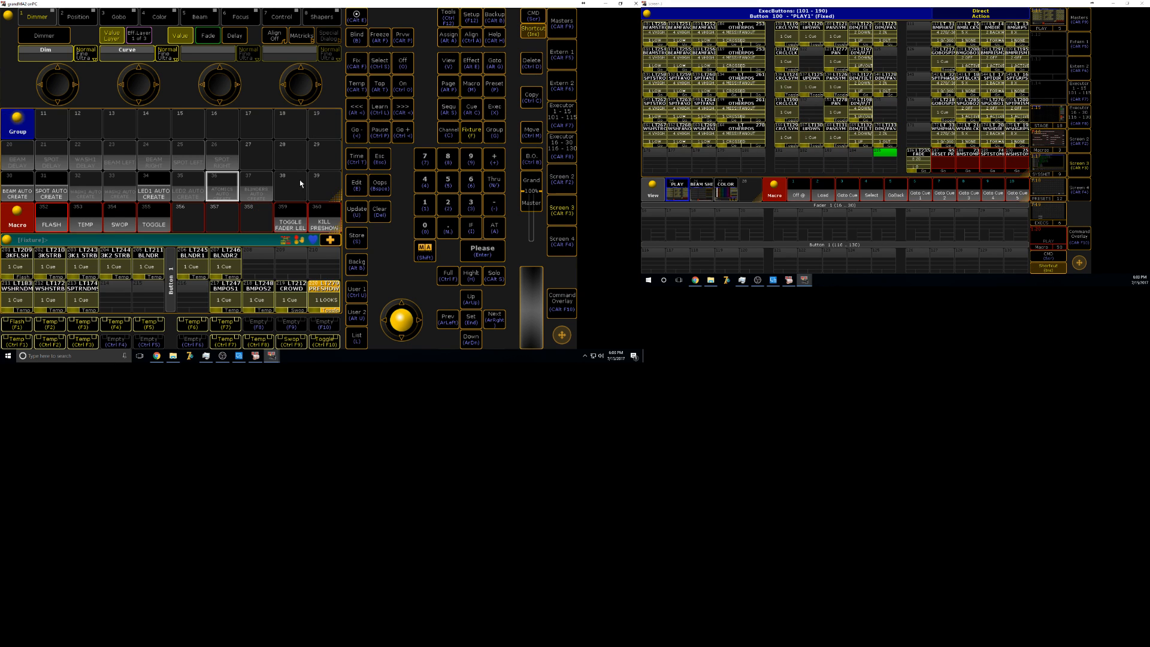
- Auto-create a group from all Martin At3000 4 fixtures (type 12) starting at group 36, merging with the existing group
{"action": "left_click", "coordinate": [471, 17]}
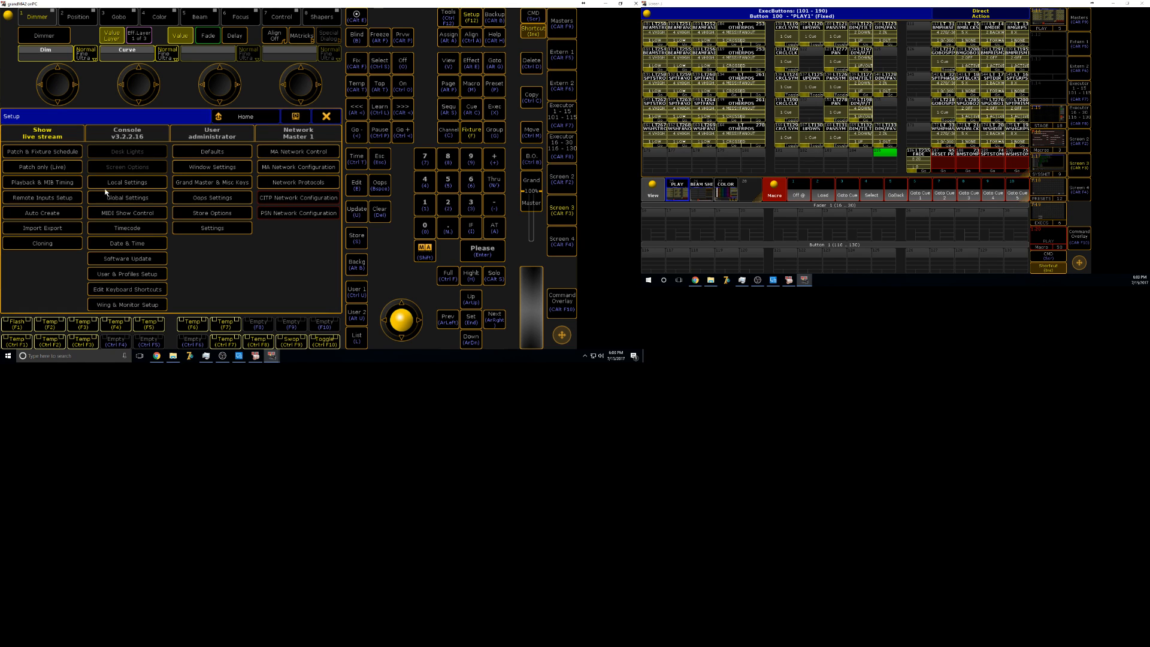
{"action": "left_click", "coordinate": [48, 212]}
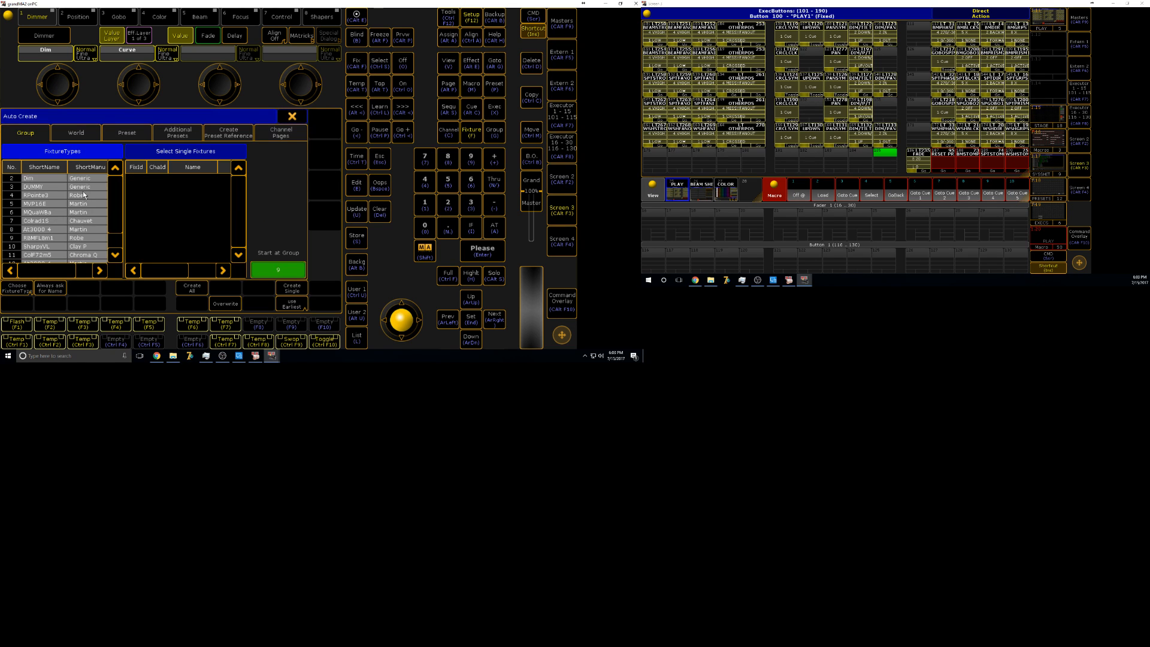
{"action": "left_click", "coordinate": [37, 240]}
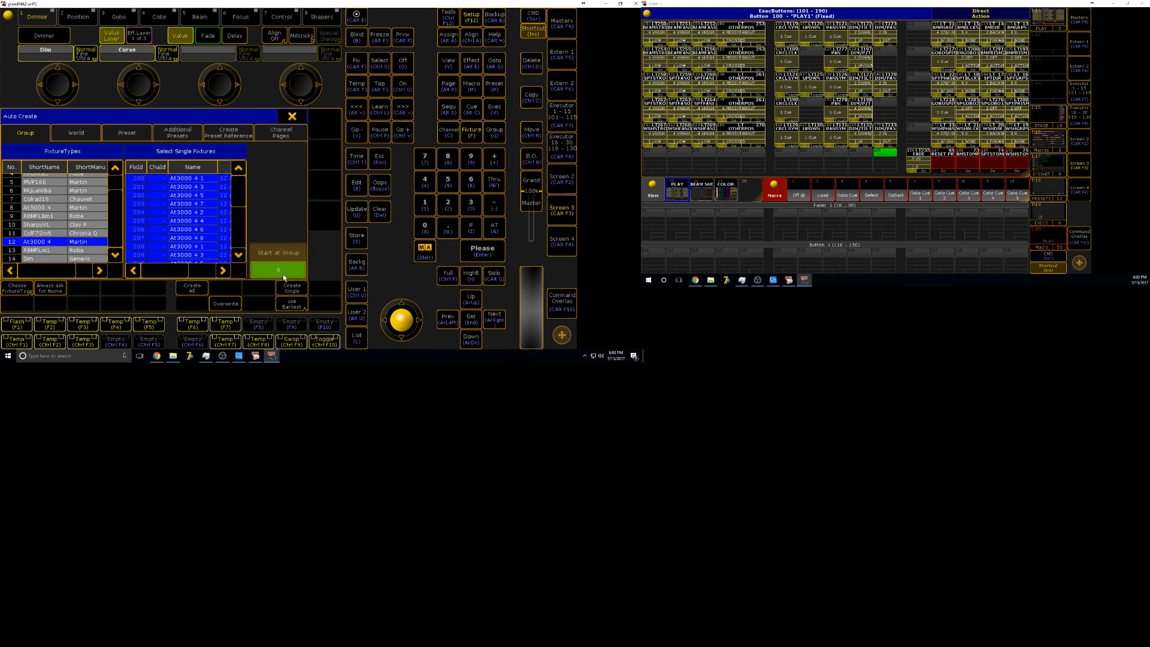
{"action": "left_click", "coordinate": [282, 272]}
{"action": "type", "text": "36"}
{"action": "key", "text": "Return"}
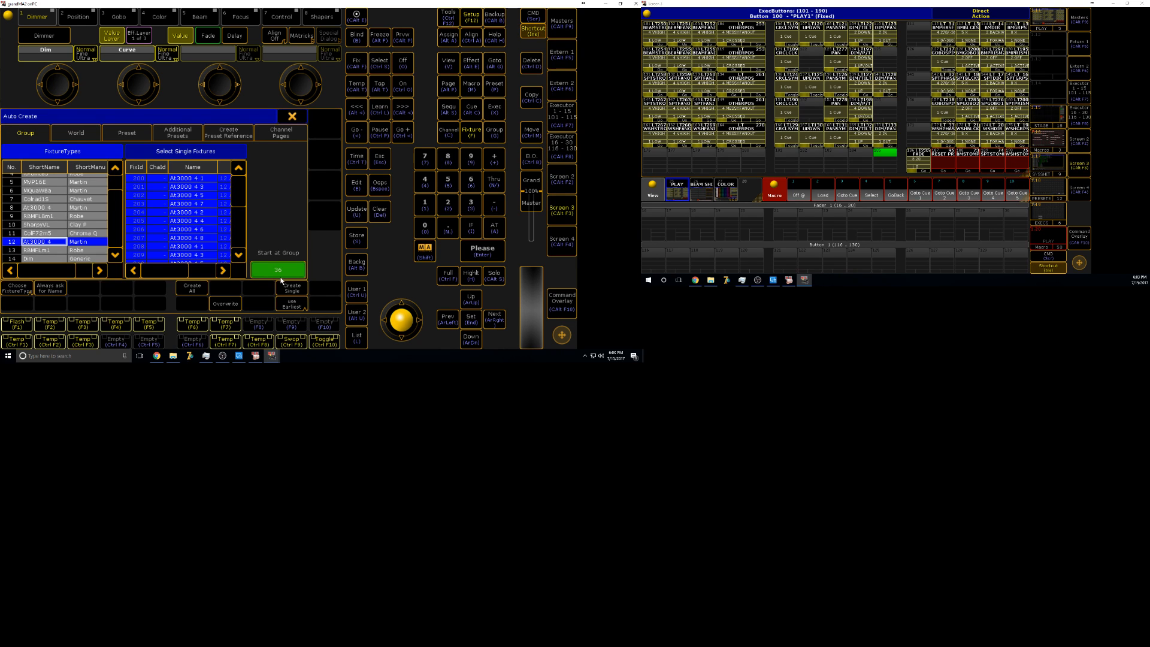
{"action": "left_click", "coordinate": [200, 287]}
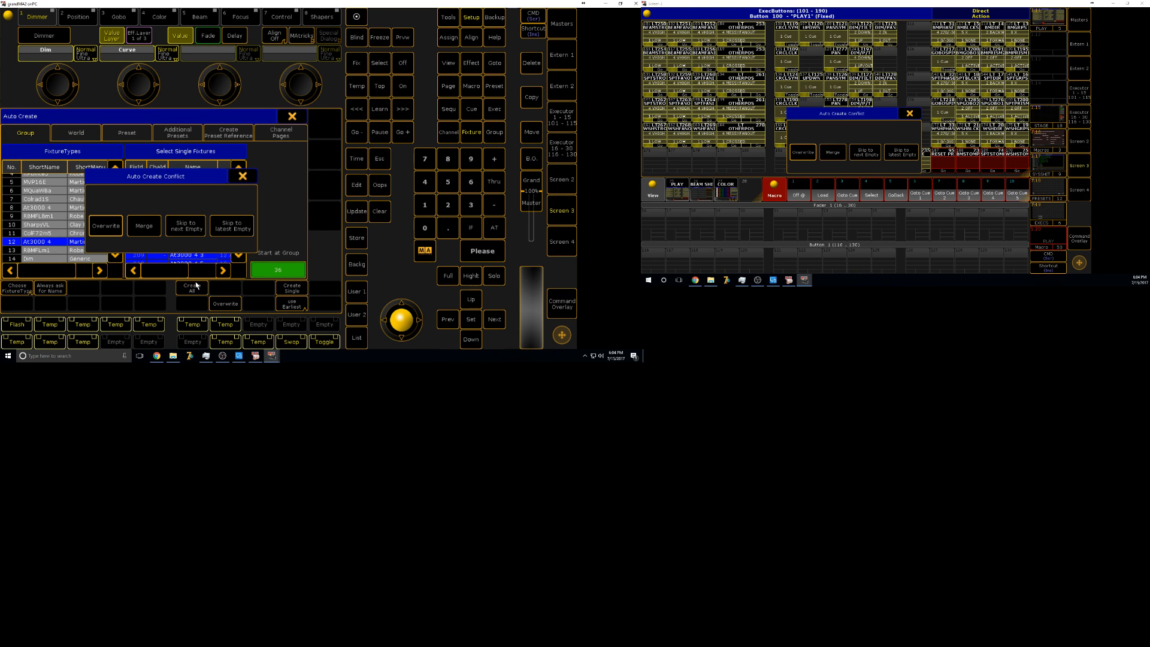
{"action": "left_click", "coordinate": [143, 227]}
{"action": "left_click", "coordinate": [54, 259]}
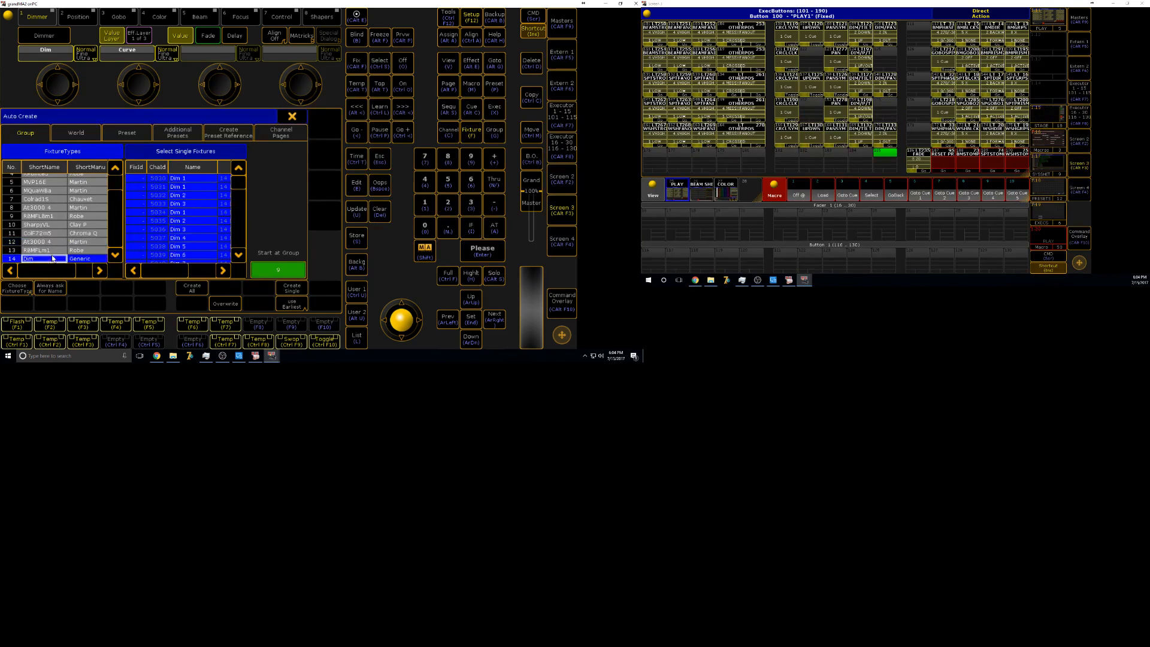
{"action": "left_click", "coordinate": [279, 270]}
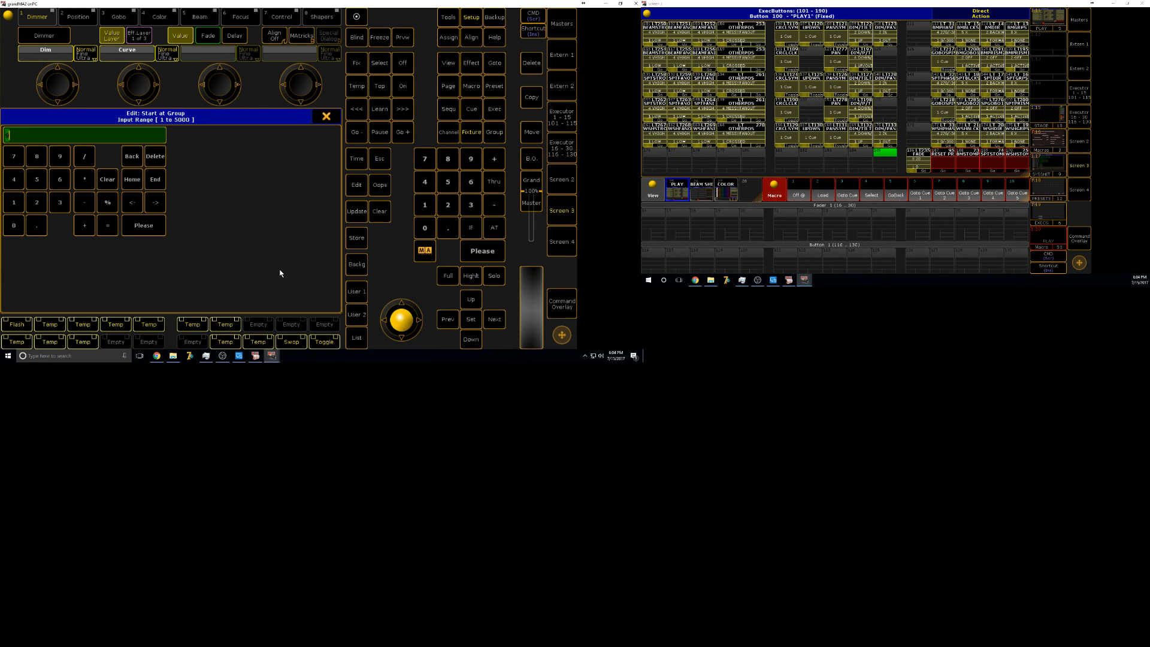
{"action": "type", "text": "35"}
{"action": "left_click", "coordinate": [326, 118]}
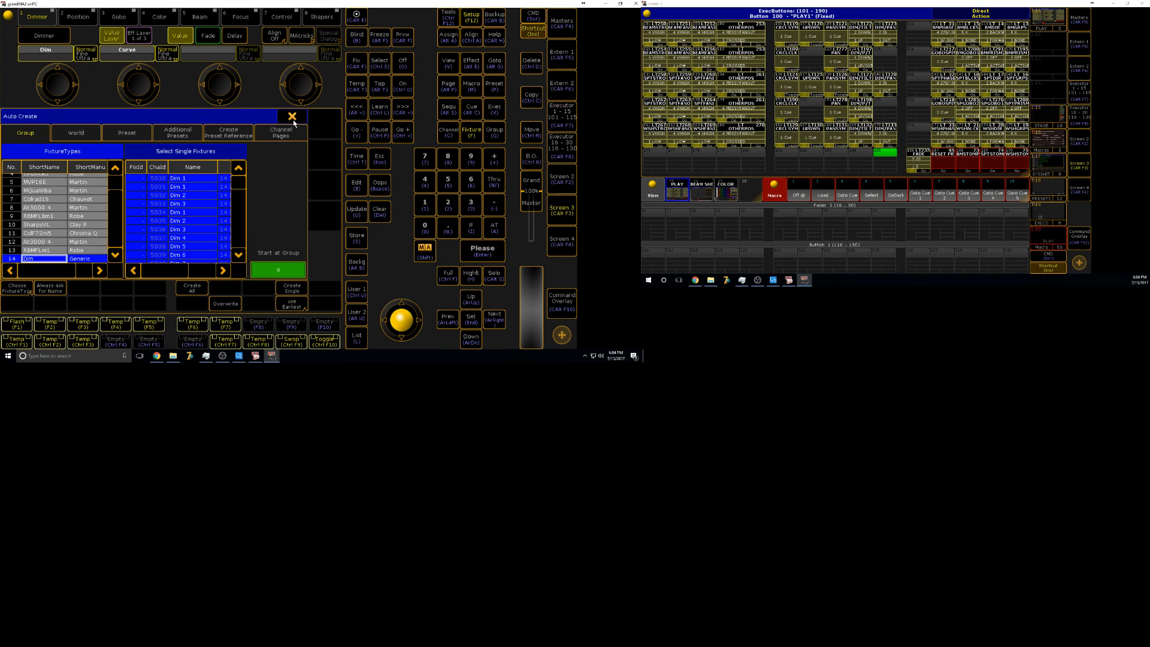
{"action": "left_click", "coordinate": [291, 115]}
{"action": "left_click", "coordinate": [324, 114]}
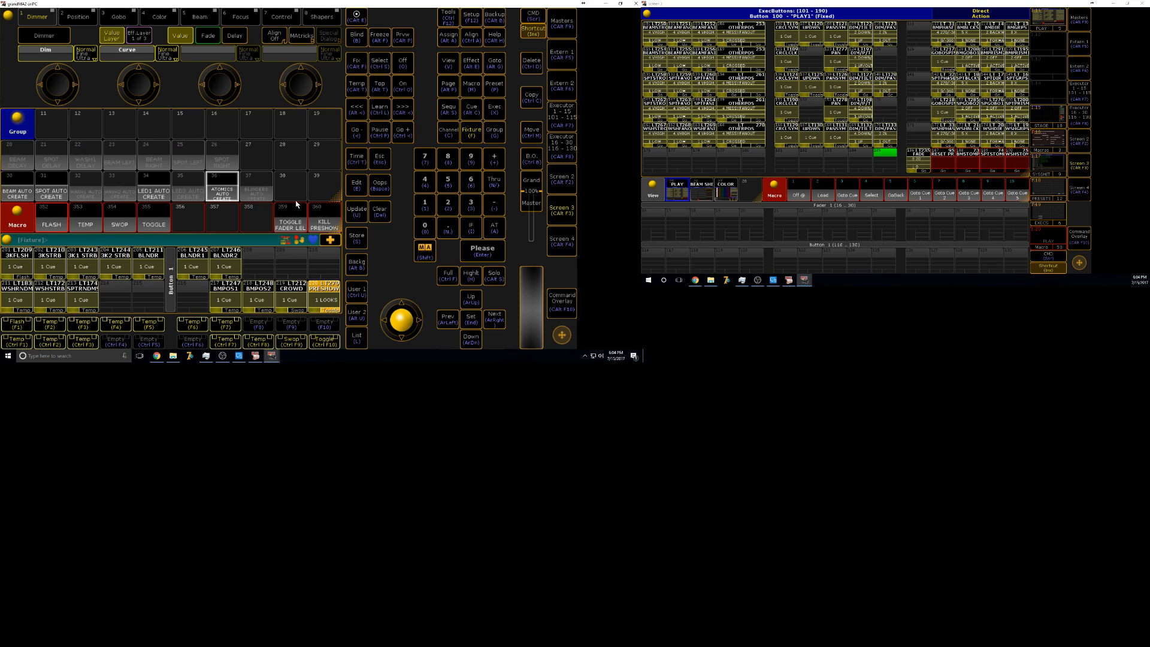
- Auto-create a group from all Generic Dim fixtures (type 14) starting at group 37, merge it with the existing group, and close Setup
{"action": "left_click", "coordinate": [477, 14]}
{"action": "left_click", "coordinate": [62, 213]}
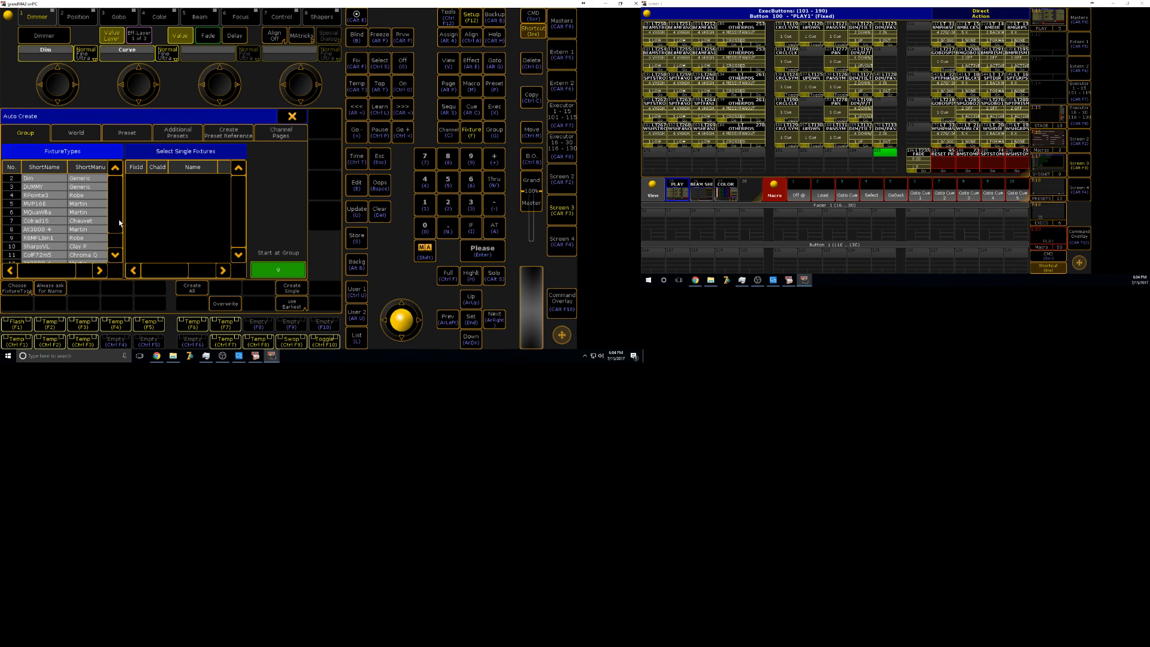
{"action": "scroll", "coordinate": [119, 220], "scroll_direction": "down", "scroll_amount": 3}
{"action": "left_click", "coordinate": [45, 256]}
{"action": "left_click", "coordinate": [268, 265]}
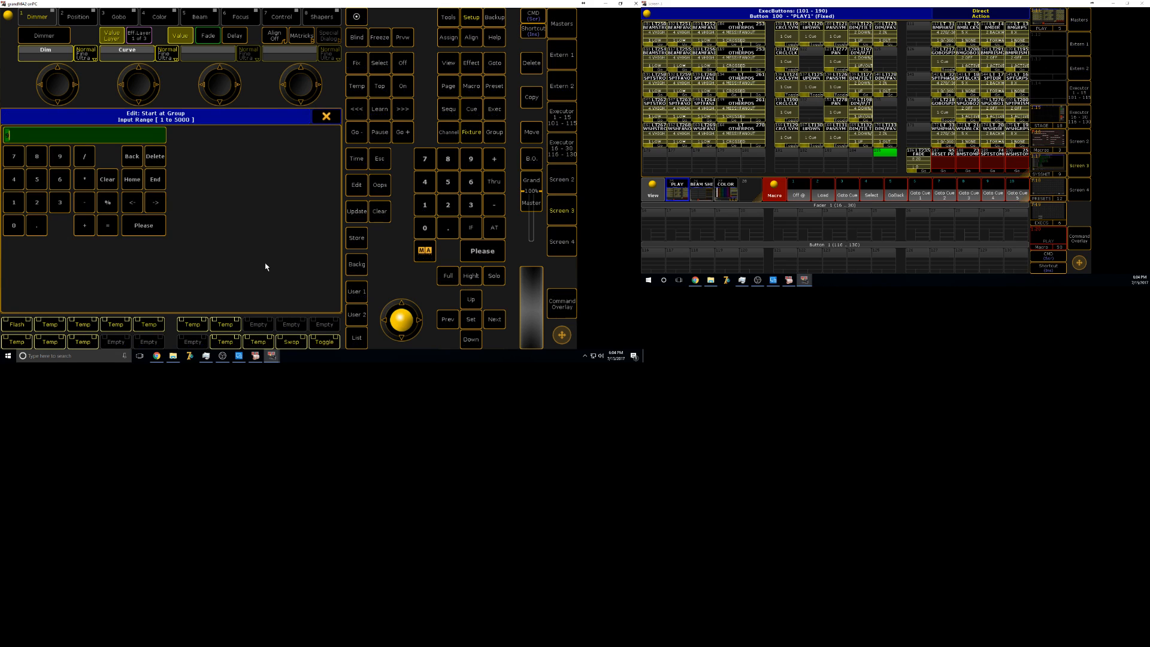
{"action": "type", "text": "37"}
{"action": "key", "text": "Return"}
{"action": "left_click", "coordinate": [192, 287]}
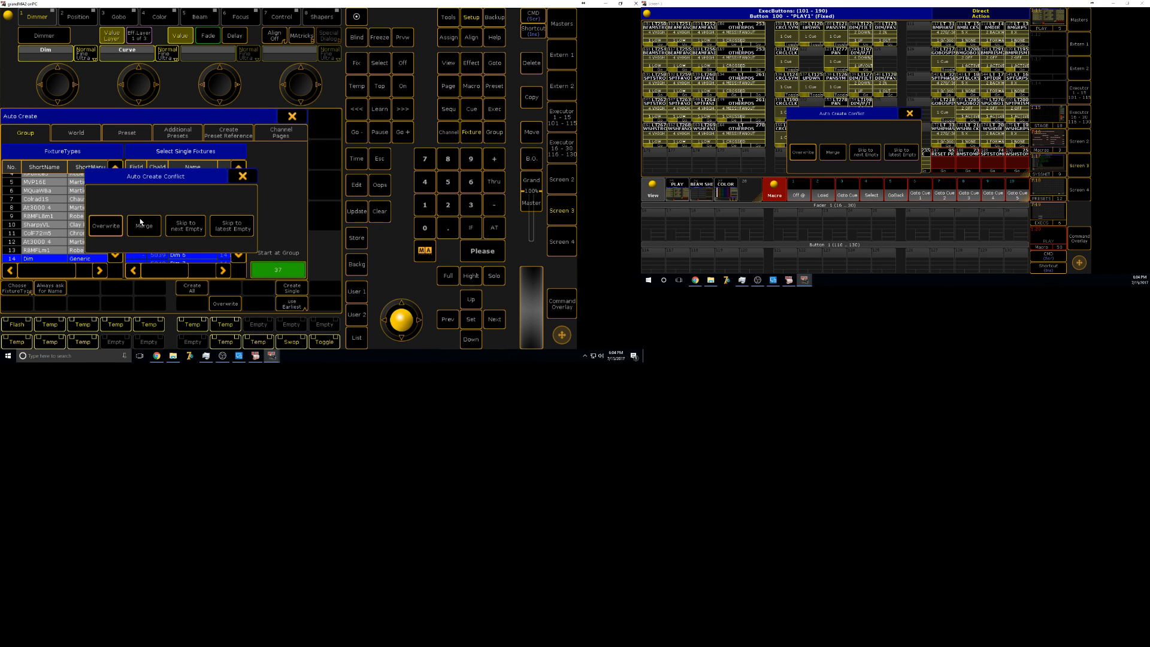
{"action": "left_click", "coordinate": [141, 221]}
{"action": "left_click", "coordinate": [292, 117]}
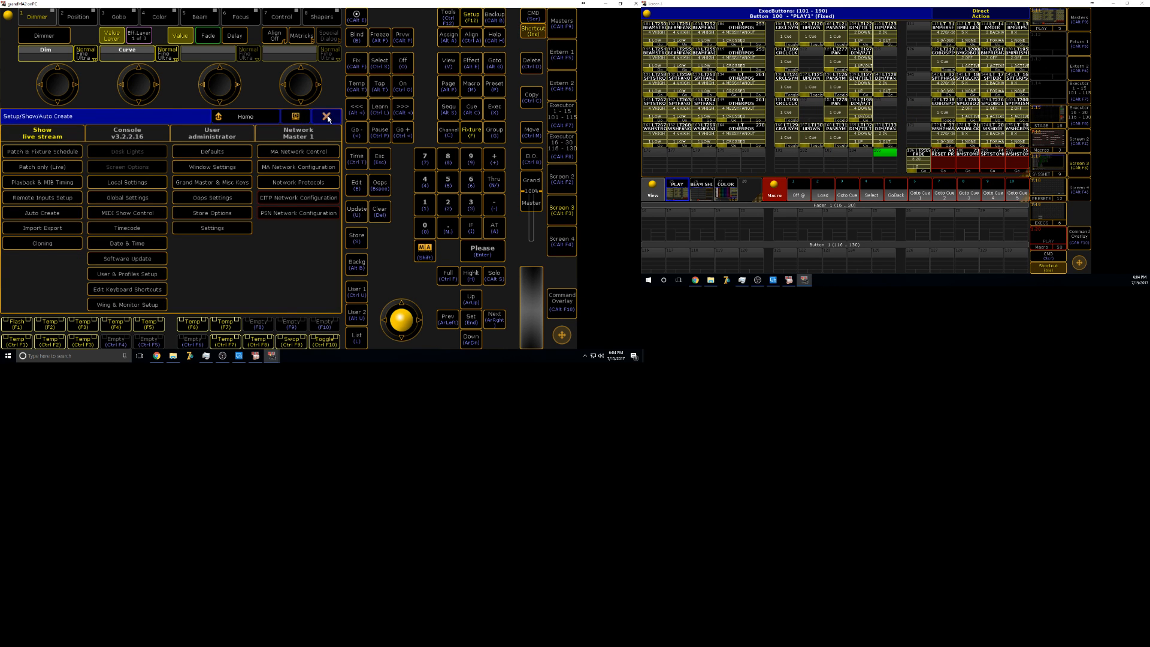
{"action": "left_click", "coordinate": [327, 116]}
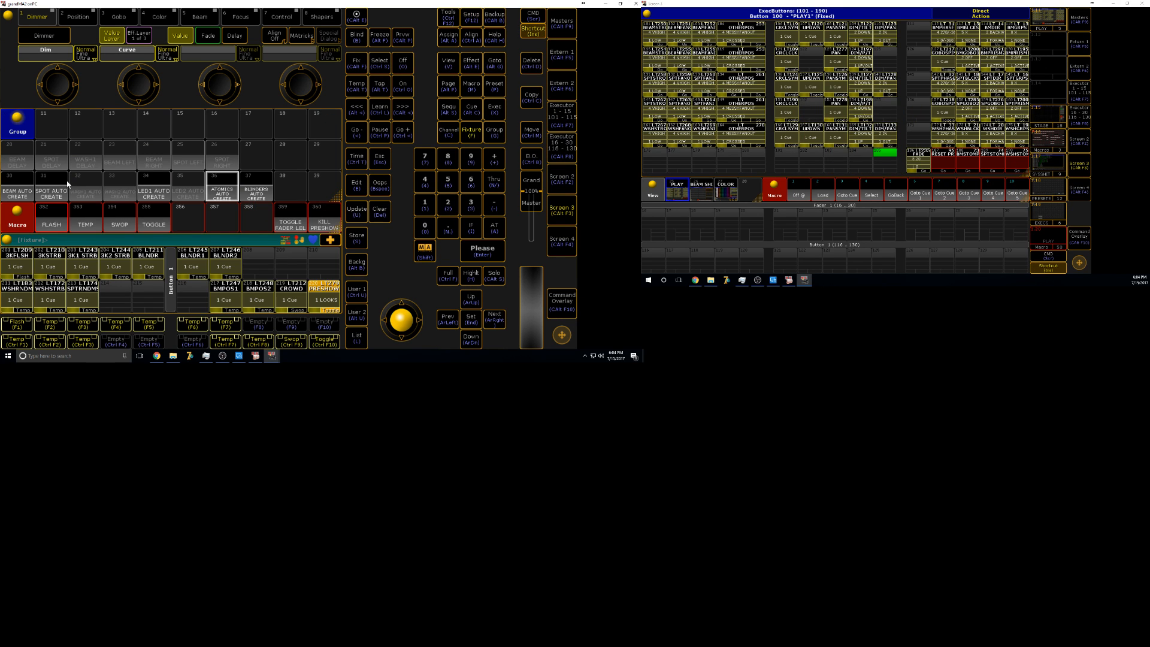
- Open the STAGE view on Screen 2 and run the Layout View Creator macro
{"action": "left_click", "coordinate": [557, 189]}
{"action": "left_click", "coordinate": [524, 115]}
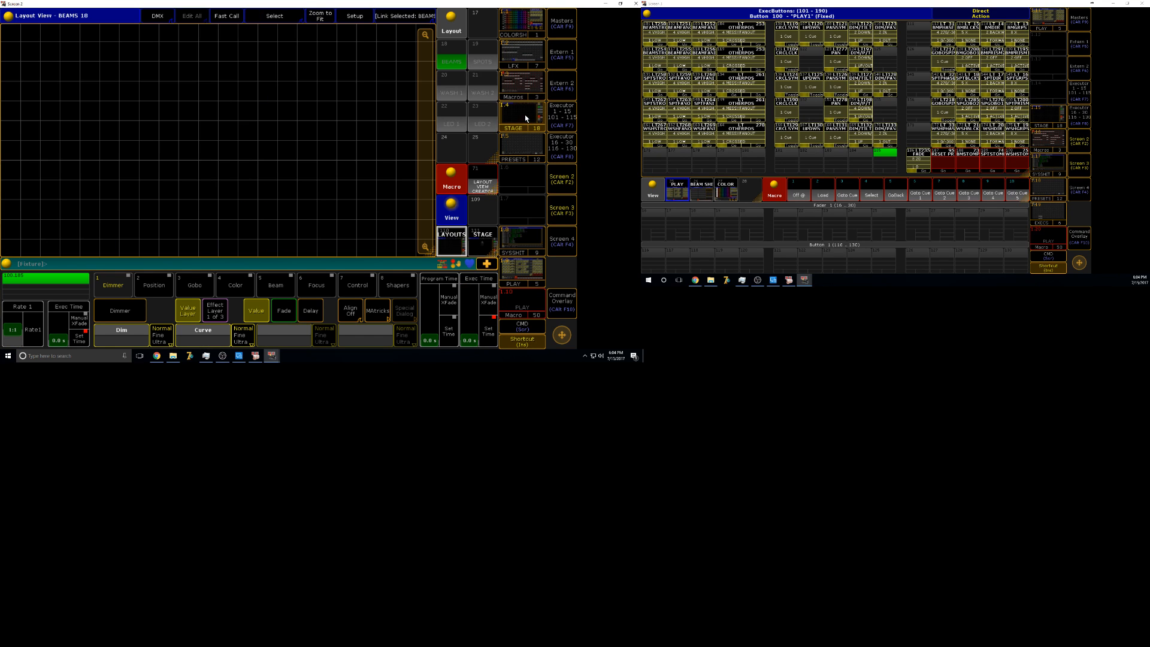
{"action": "left_click", "coordinate": [482, 177]}
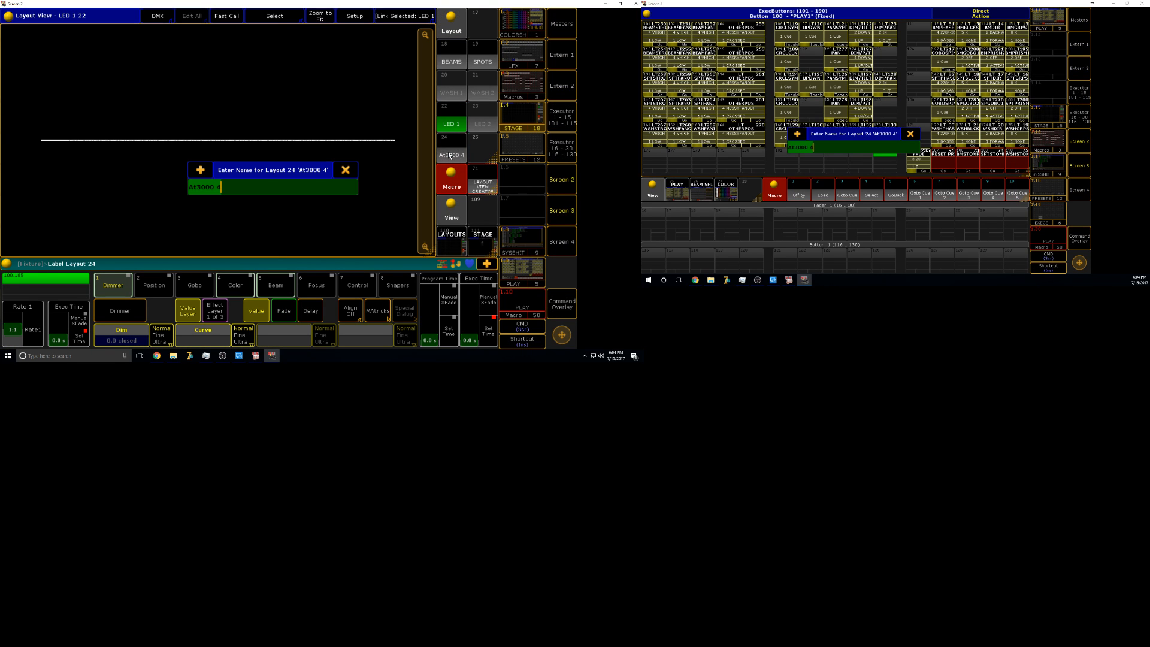
- Name Layout 24 ATOMICS and Layout 25 BLINDERS
{"action": "type", "text": "ATOMICS"}
{"action": "key", "text": "Return"}
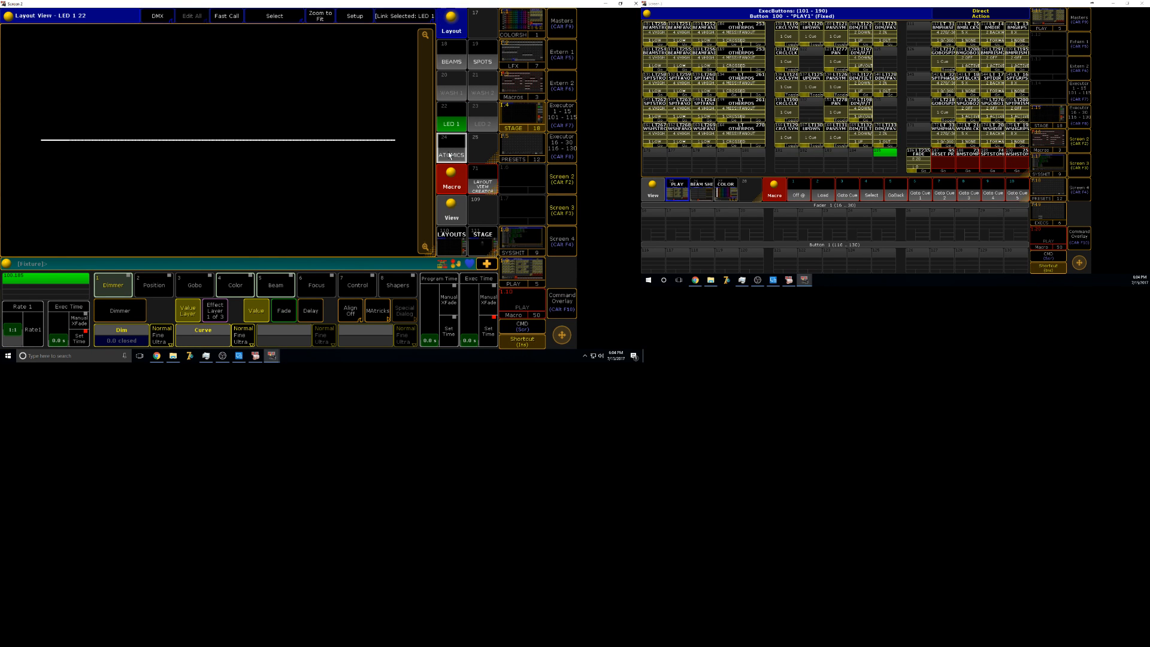
{"action": "left_click", "coordinate": [554, 183]}
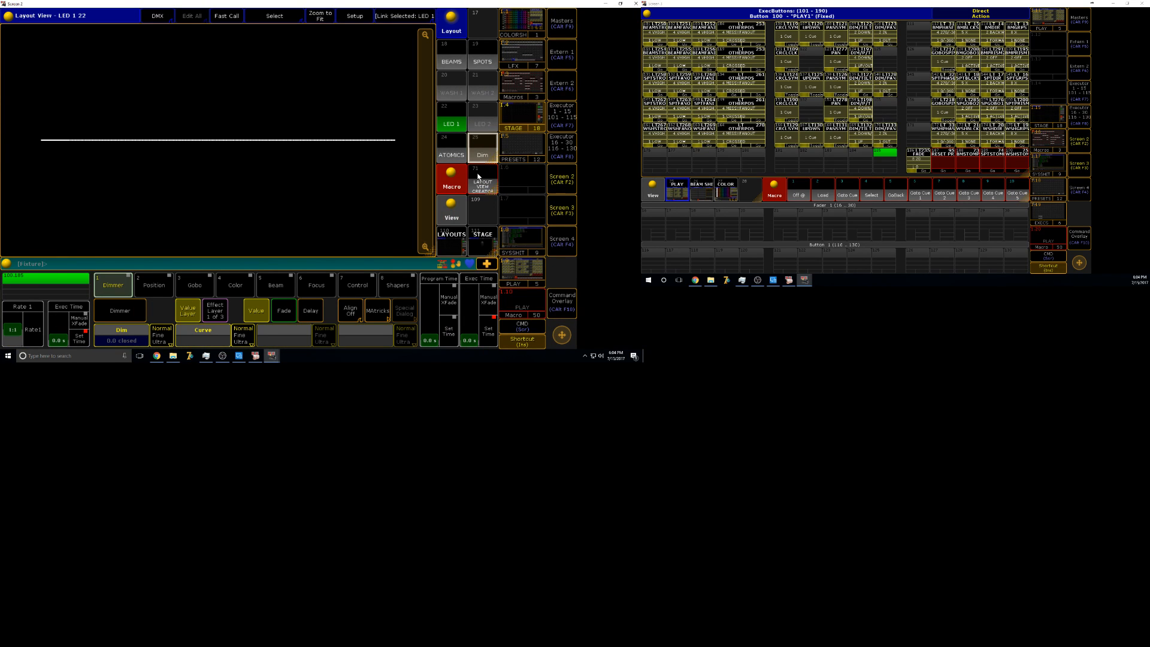
{"action": "type", "text": "BLINDE"}
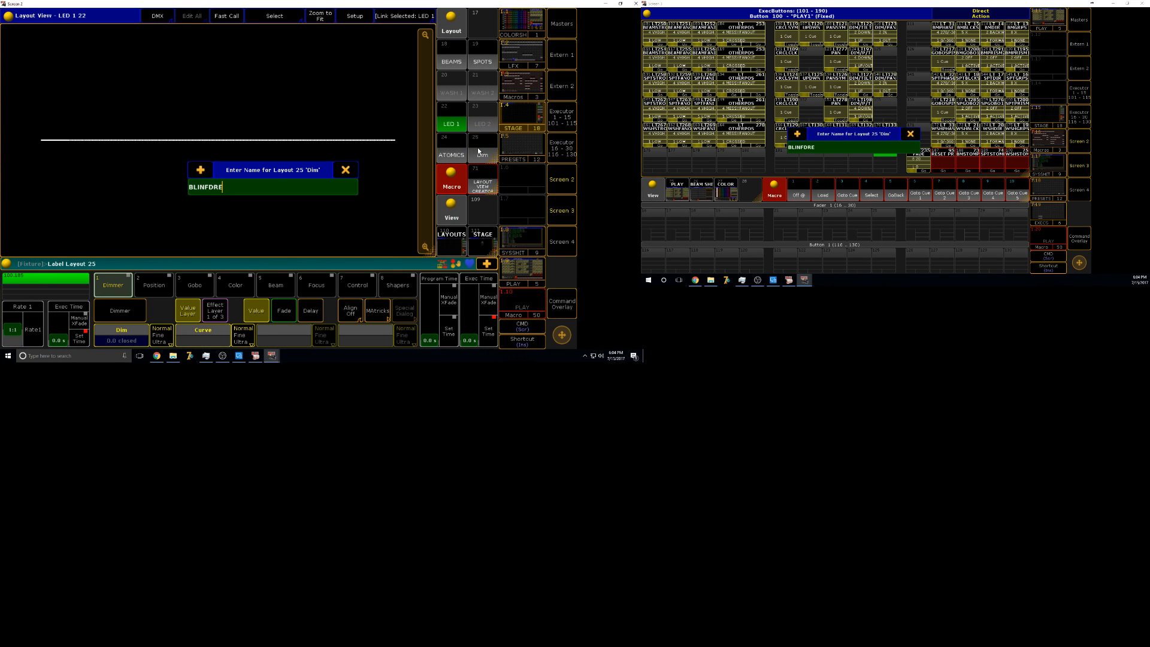
{"action": "type", "text": "RS"}
{"action": "key", "text": "Return"}
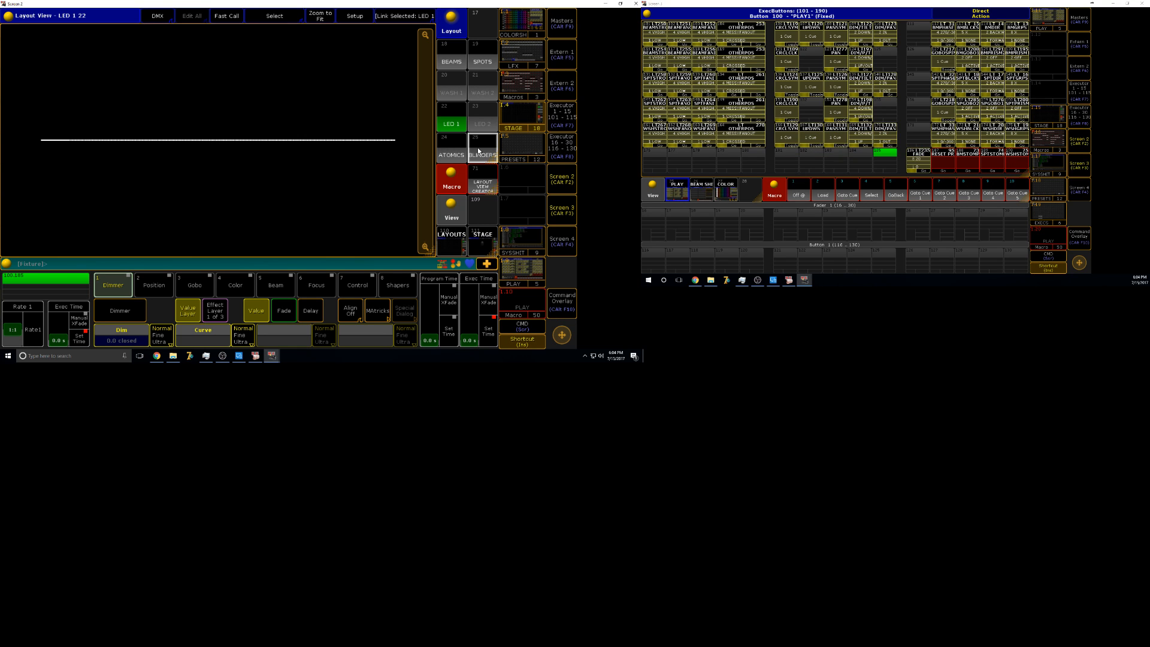
- Arrange all fixtures in the BEAMS layout by the Front 1 camera view
{"action": "left_click", "coordinate": [452, 59]}
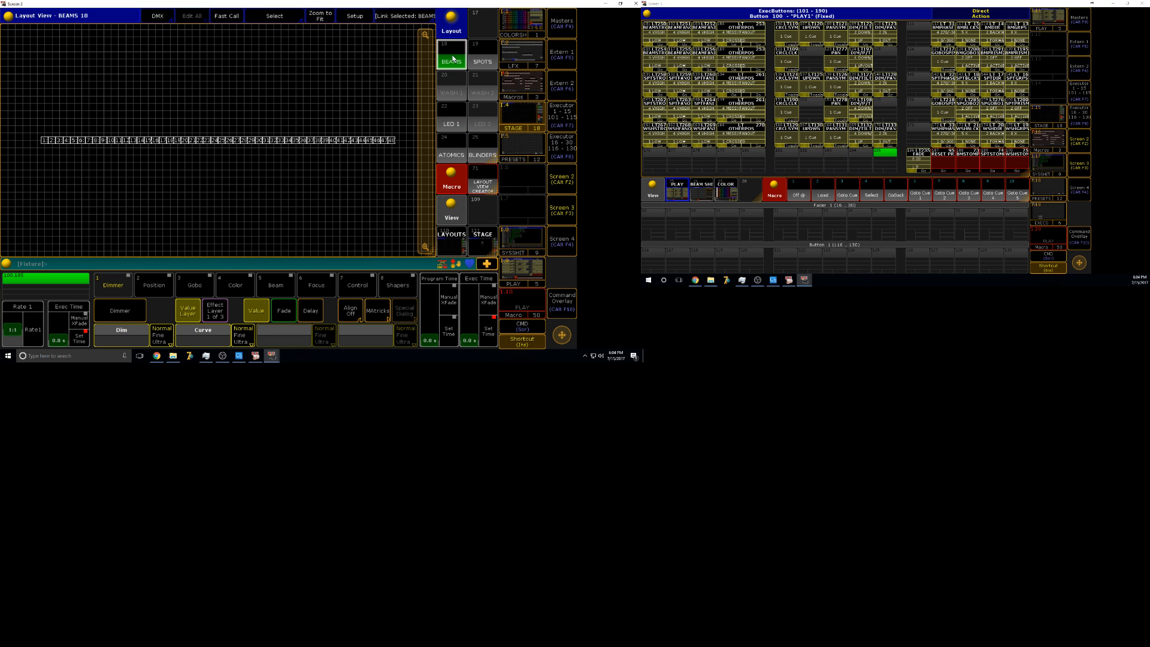
{"action": "left_click", "coordinate": [338, 18]}
{"action": "left_click_drag", "start_coordinate": [23, 110], "coordinate": [408, 171]}
{"action": "left_click", "coordinate": [312, 317]}
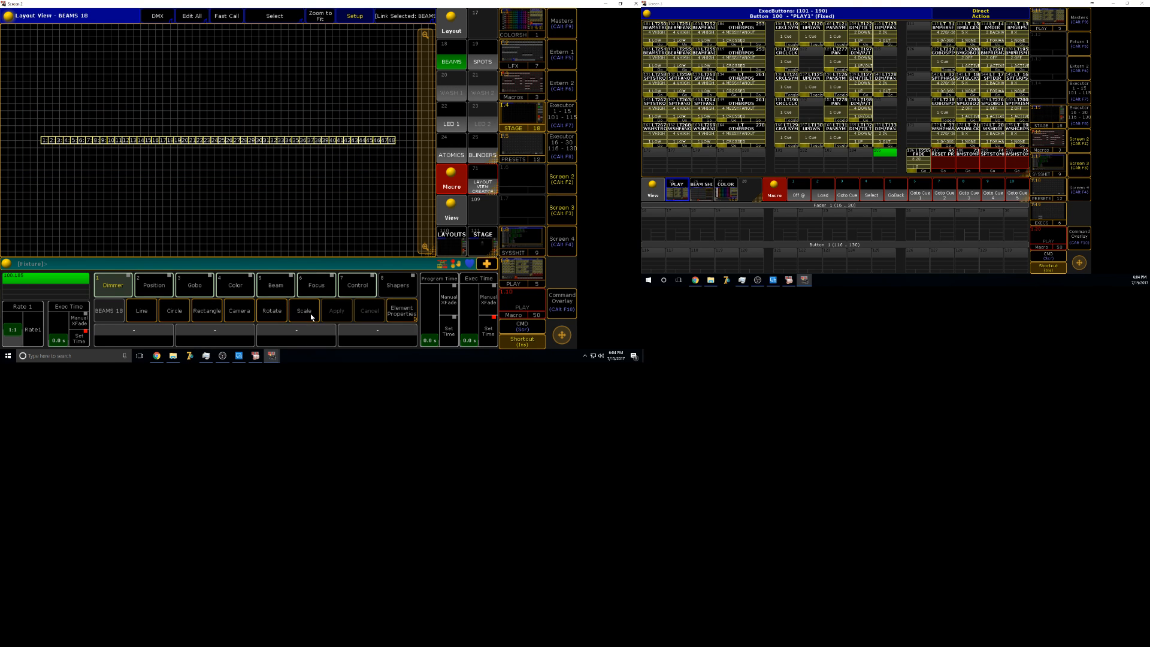
{"action": "left_click", "coordinate": [237, 311]}
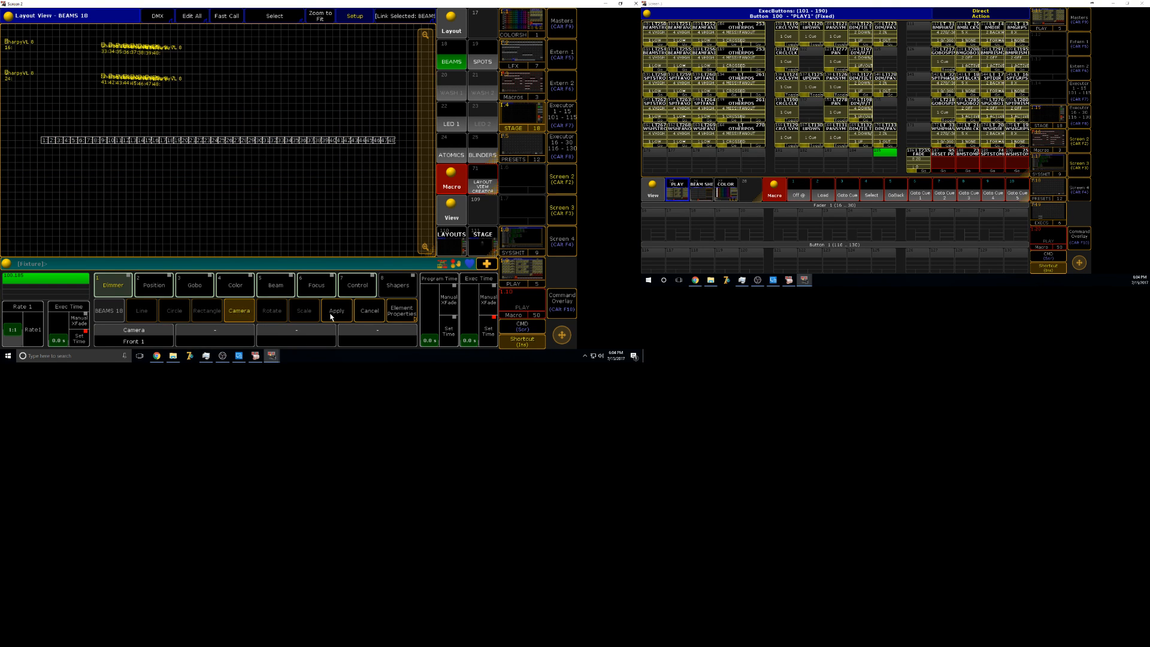
{"action": "left_click", "coordinate": [333, 311]}
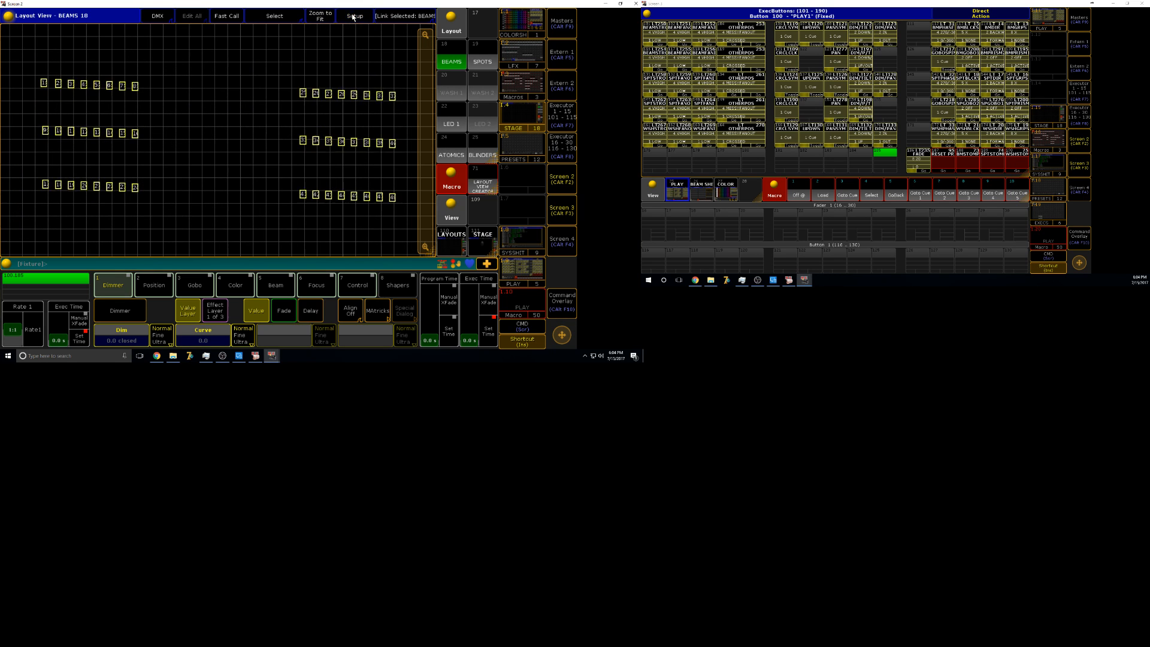
- Arrange all fixtures in the SPOTS layout by the Front 1 camera view and leave layout setup
{"action": "left_click", "coordinate": [495, 60]}
{"action": "left_click", "coordinate": [355, 16]}
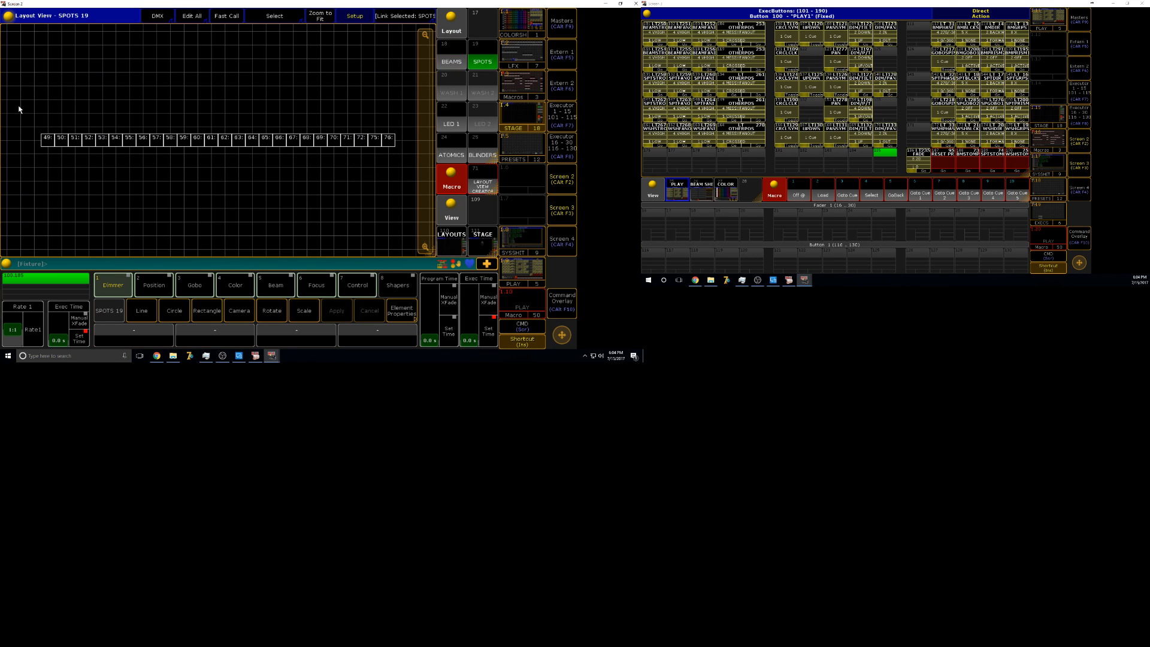
{"action": "left_click_drag", "start_coordinate": [18, 106], "coordinate": [405, 197]}
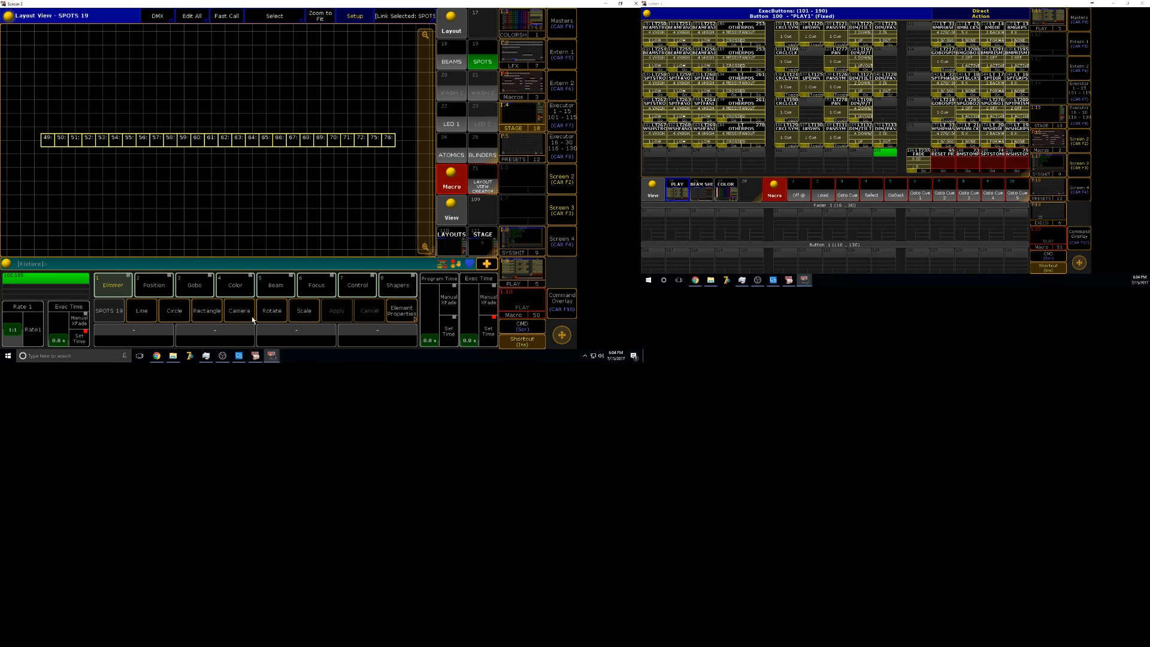
{"action": "left_click", "coordinate": [252, 316]}
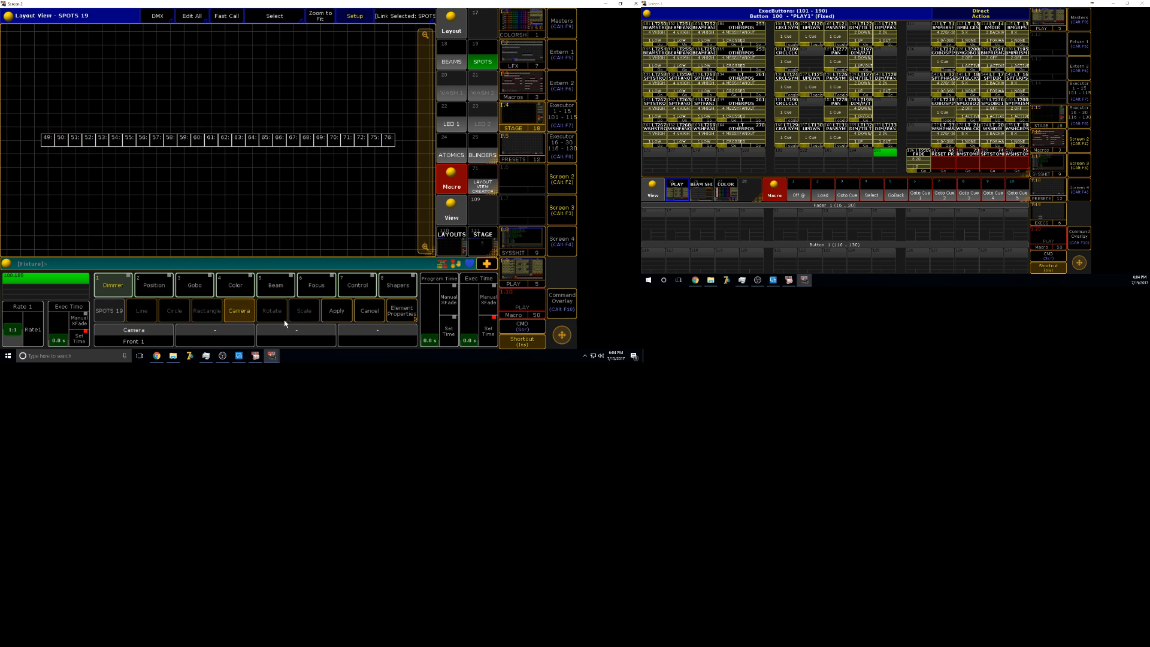
{"action": "left_click", "coordinate": [334, 312]}
{"action": "left_click", "coordinate": [357, 17]}
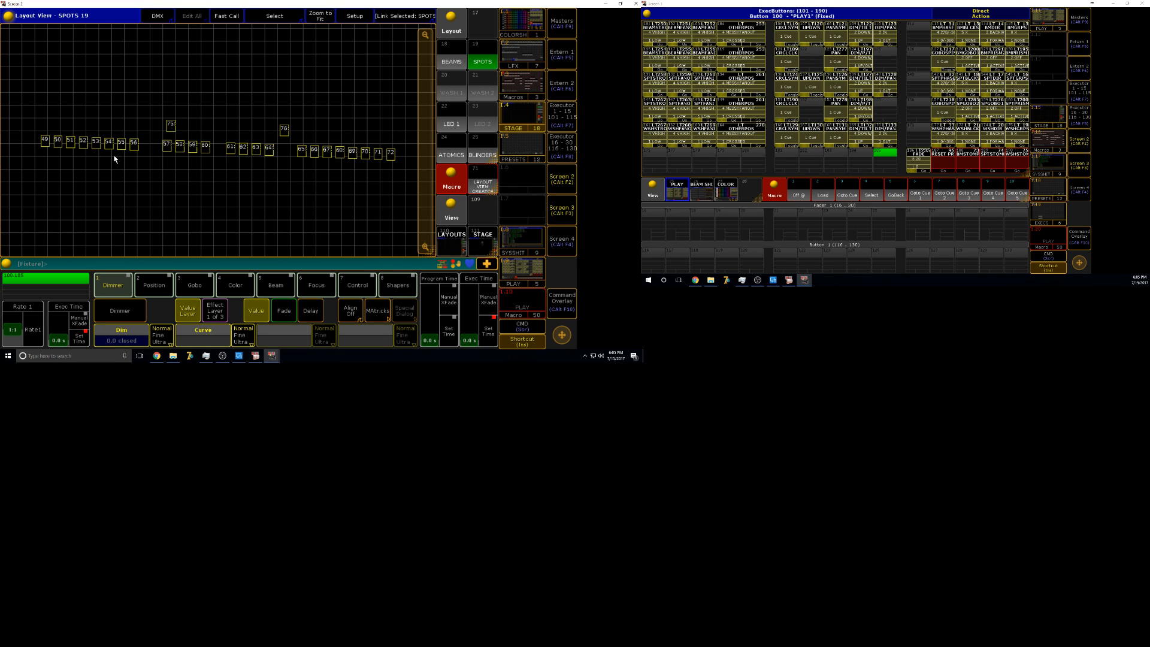
- Arrange all fixtures in the LED 1 layout by the camera view, fit the result and leave layout setup
{"action": "left_click", "coordinate": [452, 119]}
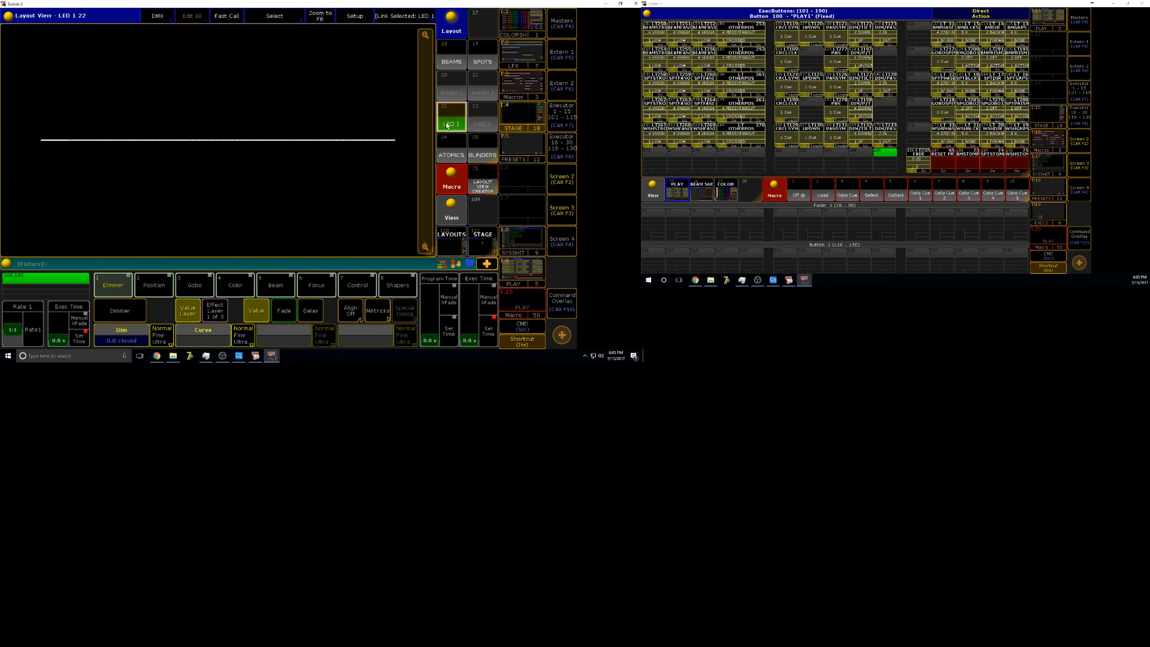
{"action": "left_click", "coordinate": [355, 16]}
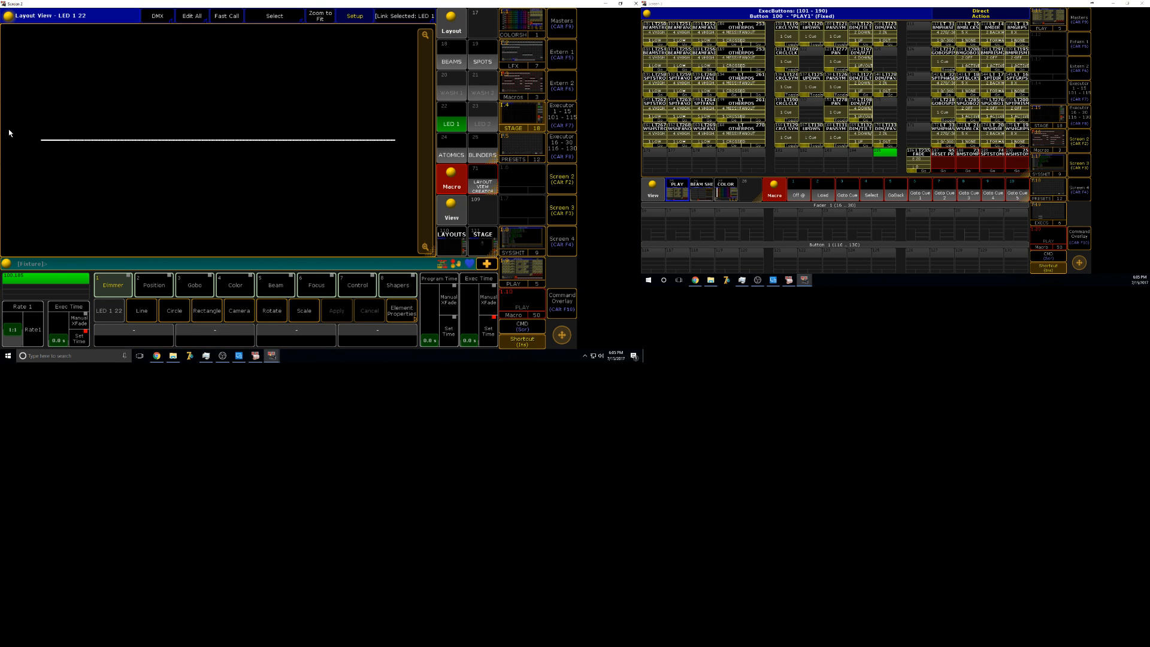
{"action": "left_click_drag", "start_coordinate": [28, 126], "coordinate": [411, 166]}
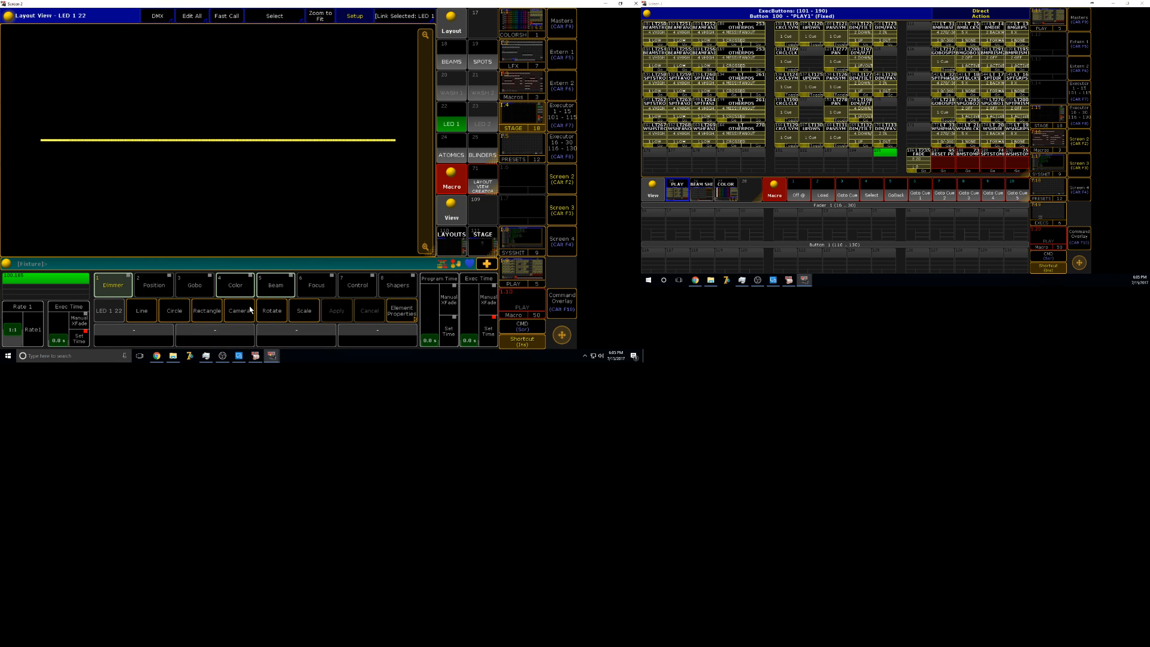
{"action": "left_click", "coordinate": [251, 310]}
{"action": "left_click", "coordinate": [344, 315]}
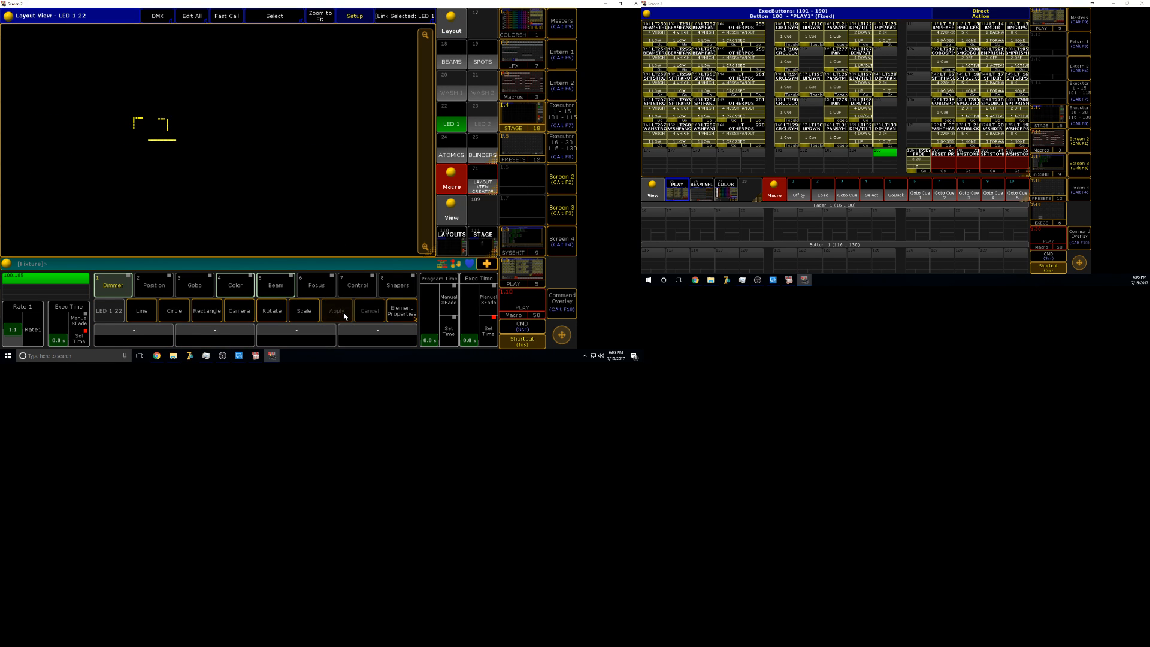
{"action": "left_click", "coordinate": [320, 19]}
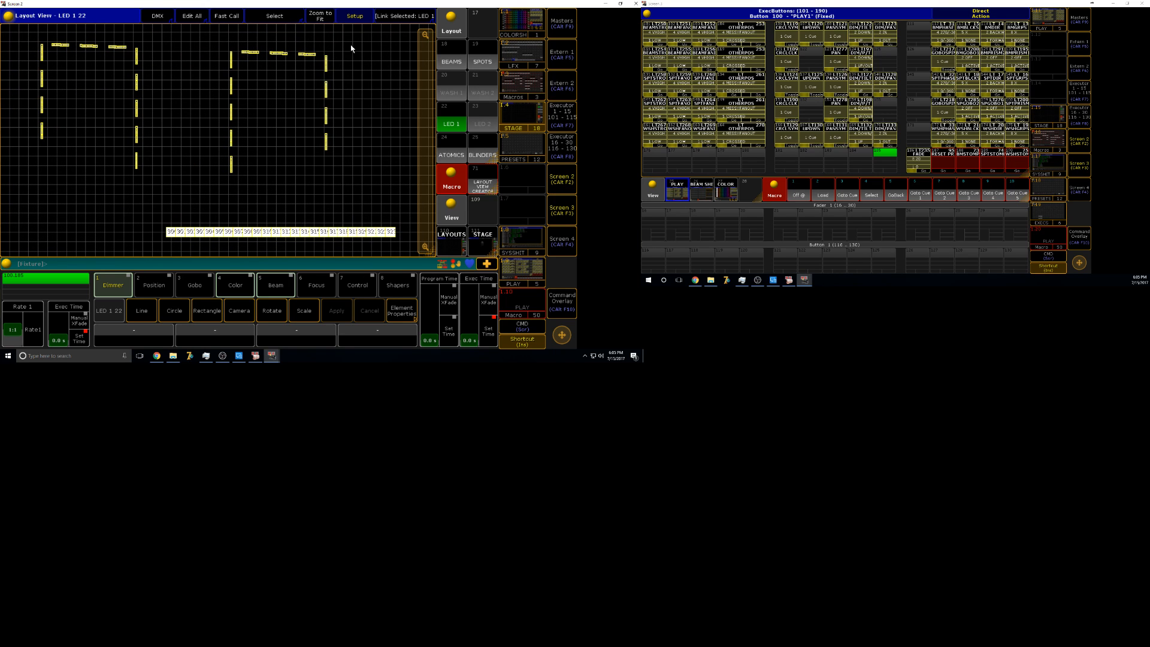
{"action": "left_click", "coordinate": [355, 16]}
- Delete the stray horizontal row of fixtures below the arranged strips in the LED 1 layout
{"action": "key", "text": "Delete"}
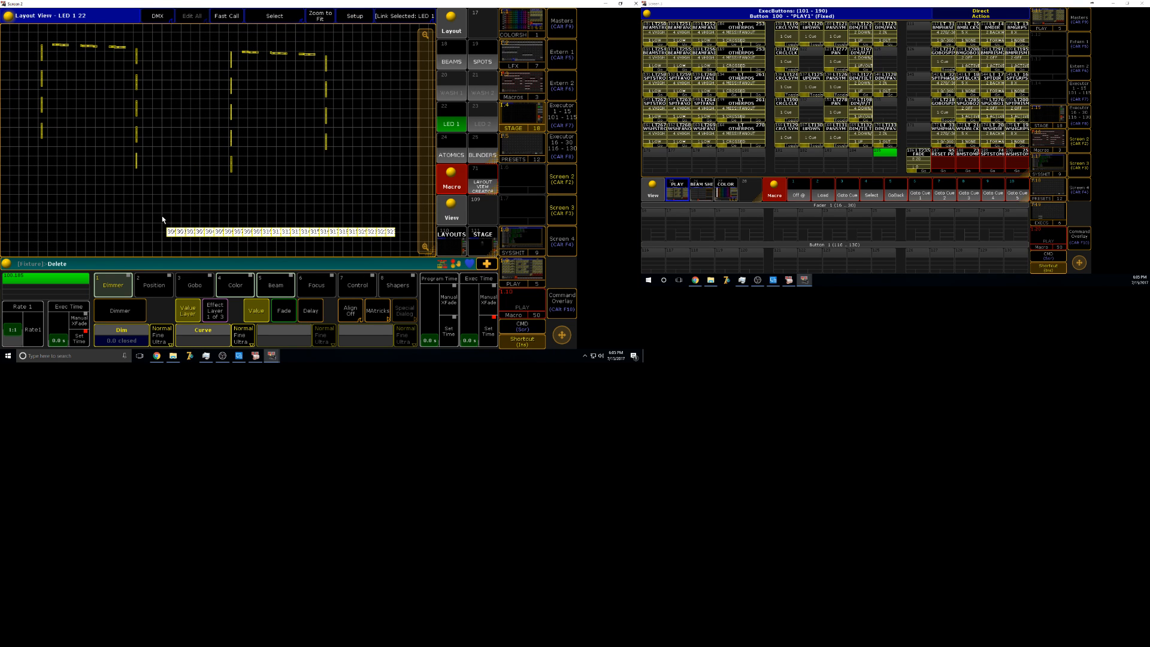
{"action": "left_click_drag", "start_coordinate": [144, 214], "coordinate": [359, 258]}
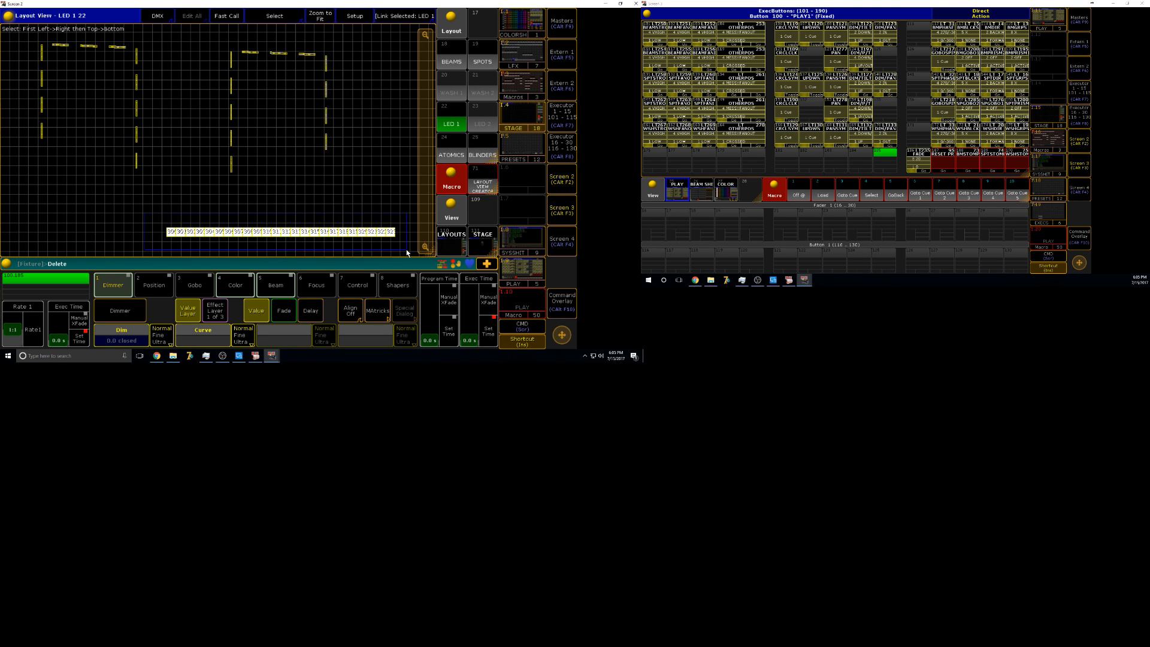
{"action": "left_click", "coordinate": [325, 19]}
- Arrange all fixtures in the ATOMICS layout by the Front 1 camera view
{"action": "left_click", "coordinate": [439, 147]}
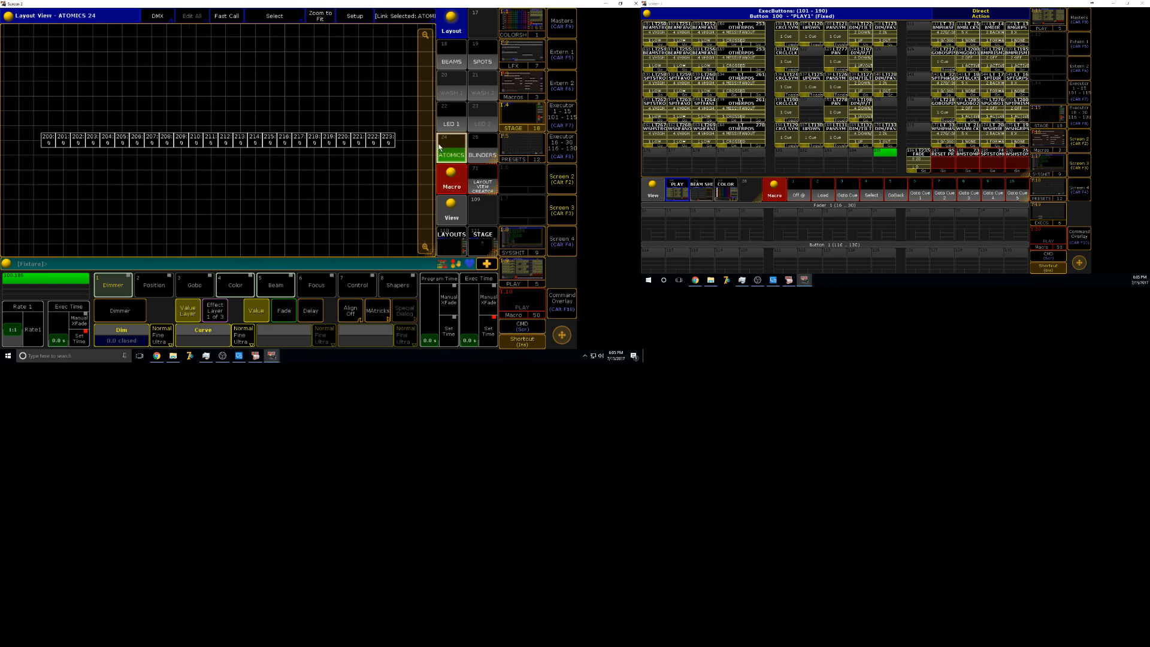
{"action": "left_click", "coordinate": [356, 16]}
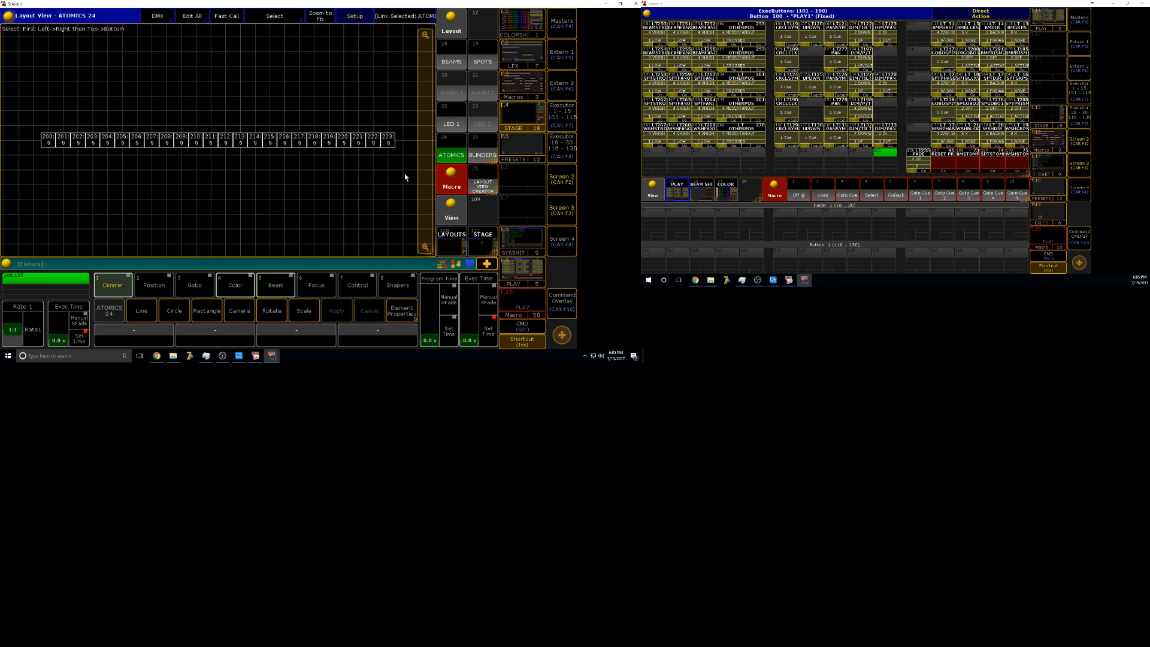
{"action": "left_click", "coordinate": [245, 316]}
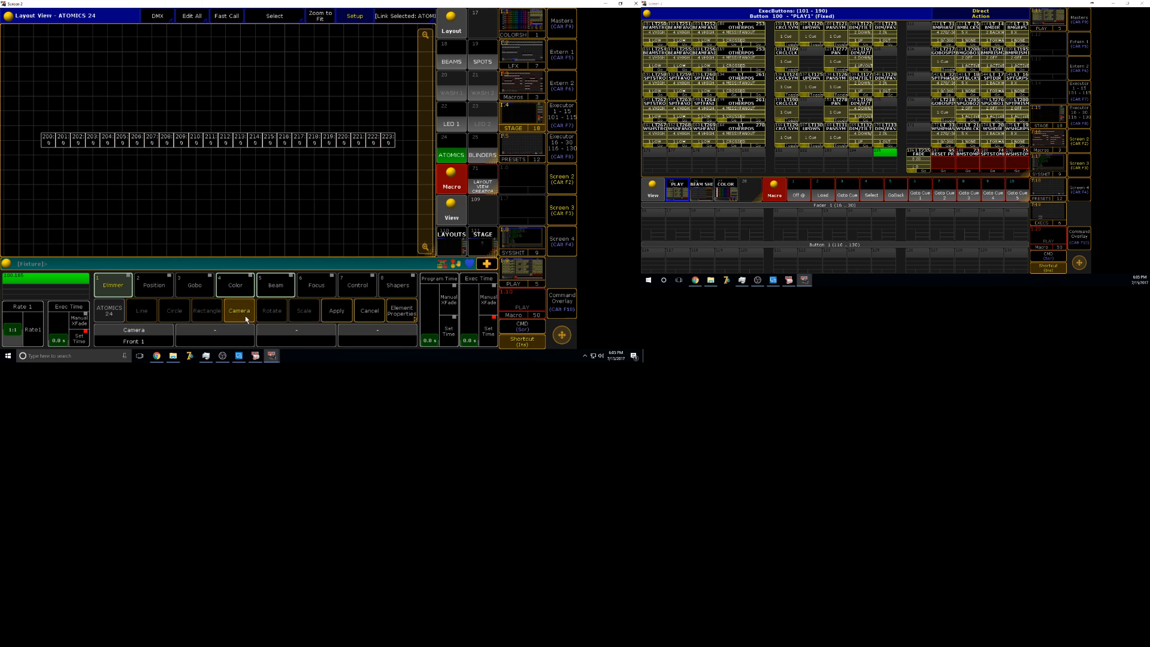
{"action": "left_click", "coordinate": [337, 311]}
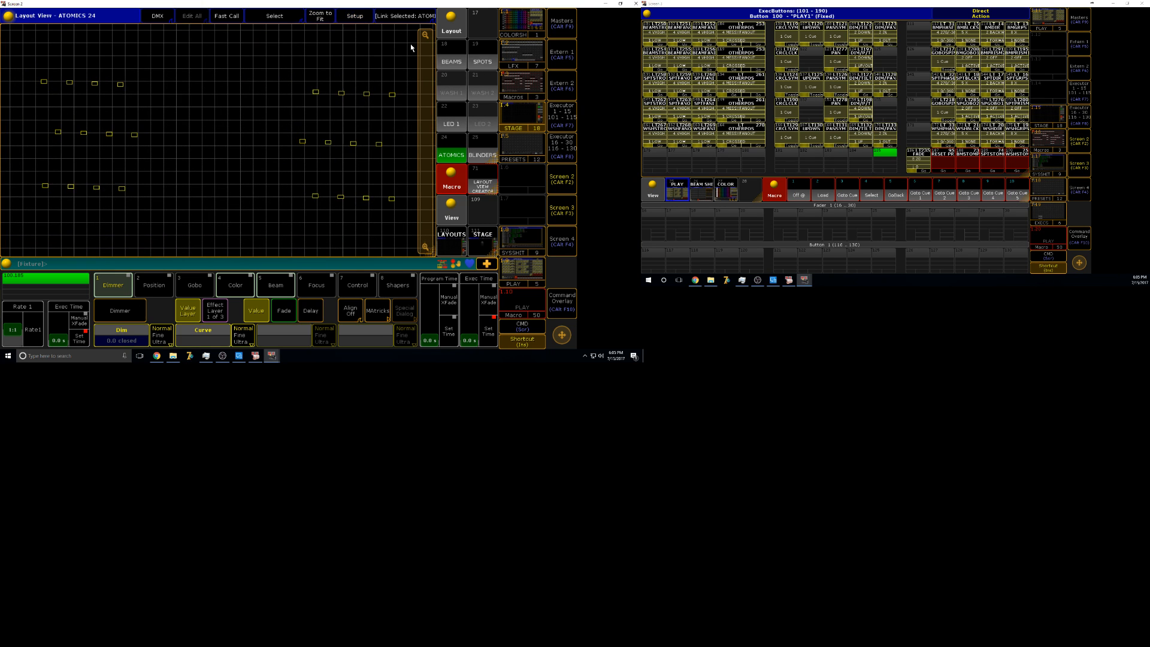
- Arrange all fixtures in the BLINDERS layout by the camera view and leave layout setup
{"action": "left_click", "coordinate": [479, 154]}
{"action": "left_click", "coordinate": [355, 16]}
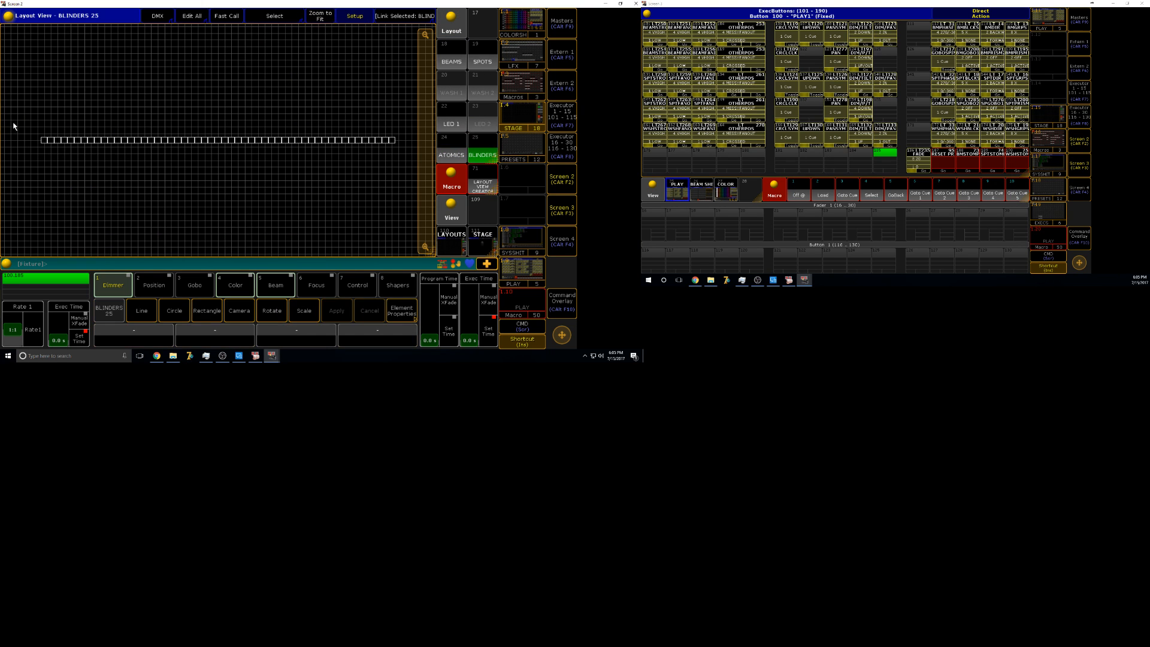
{"action": "left_click_drag", "start_coordinate": [24, 117], "coordinate": [166, 153]}
{"action": "left_click_drag", "start_coordinate": [414, 160], "coordinate": [410, 164]}
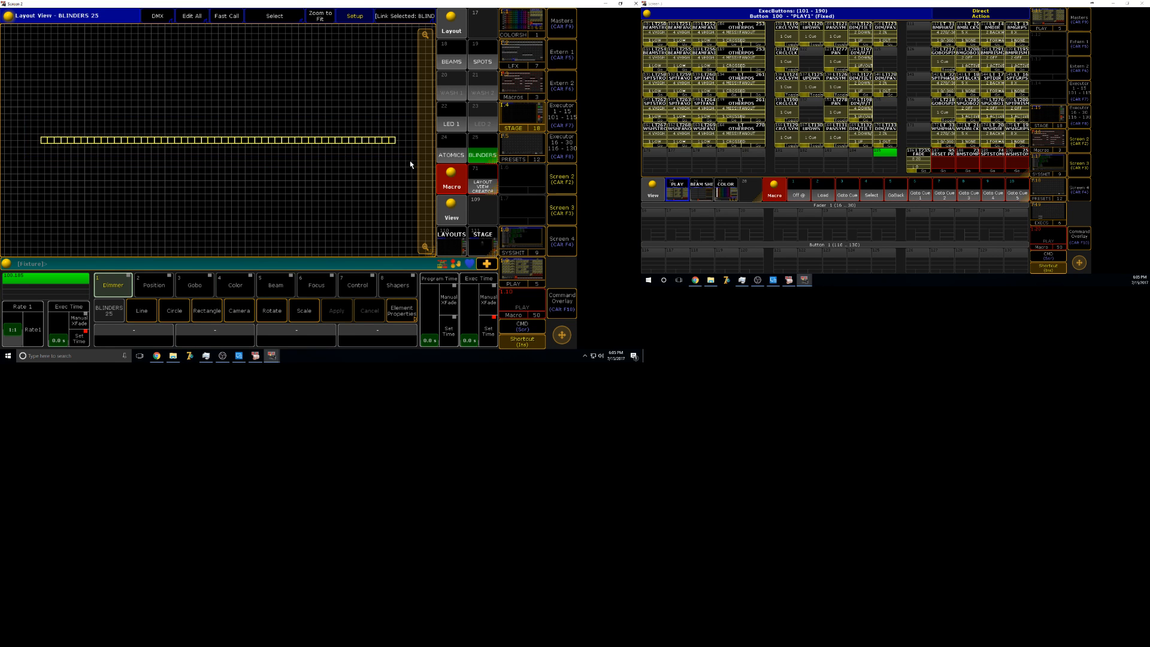
{"action": "left_click", "coordinate": [239, 310]}
{"action": "left_click", "coordinate": [346, 311]}
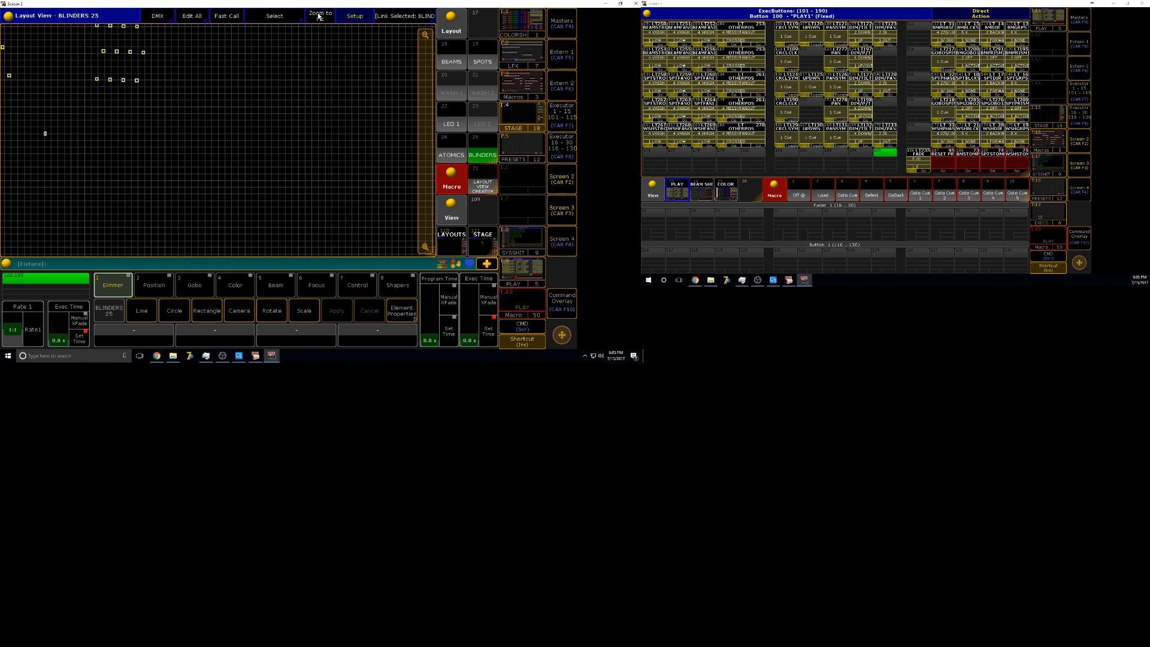
{"action": "left_click", "coordinate": [355, 15]}
- Select the fixtures of the BEAM, SPOT, LED1, ATOMICS and BLINDERS auto-create groups together
{"action": "left_click", "coordinate": [556, 181]}
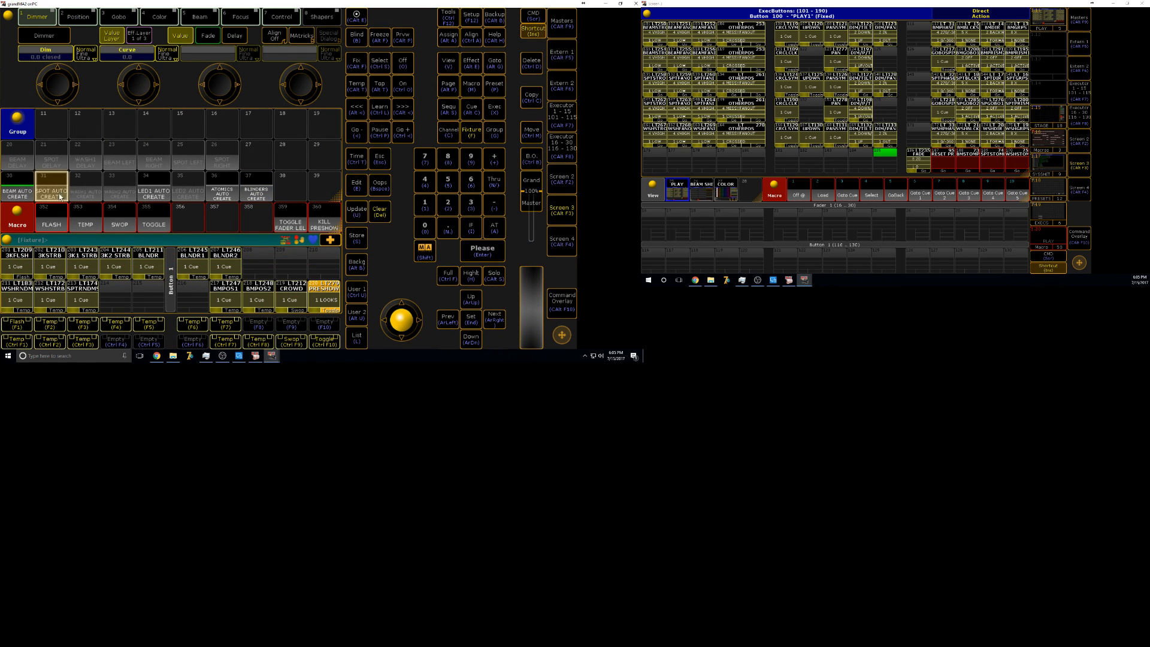
{"action": "left_click", "coordinate": [165, 191]}
{"action": "left_click", "coordinate": [222, 190]}
{"action": "left_click", "coordinate": [256, 191]}
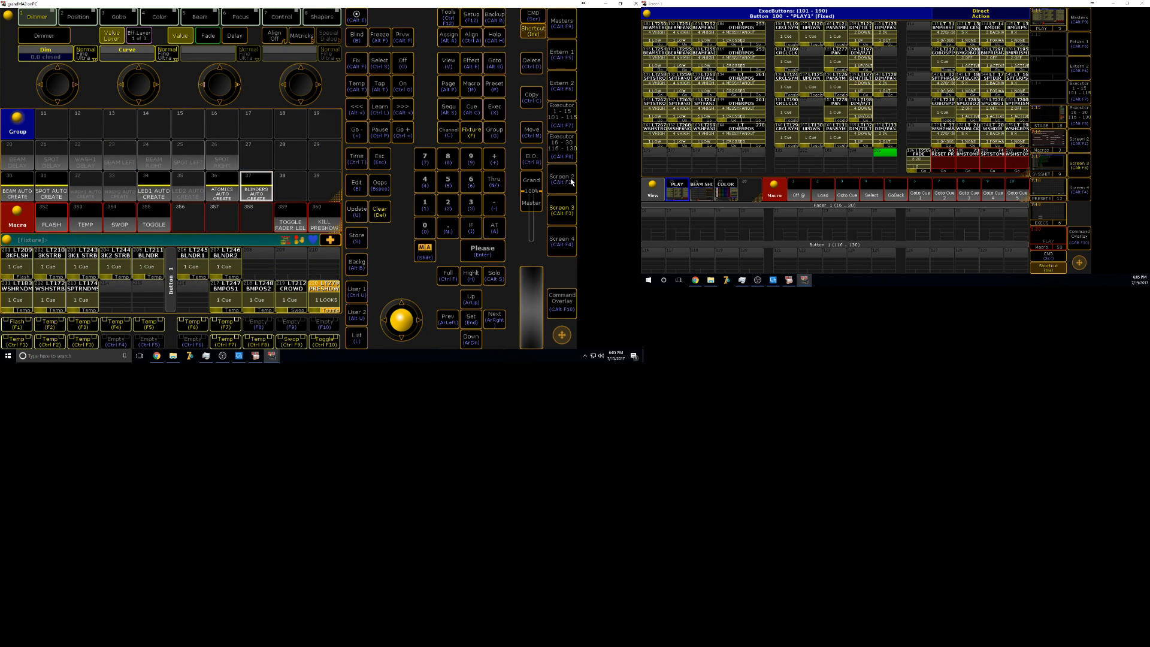
- Store the selected fixtures in Layout 20 and name the layout STAGE
{"action": "right_click", "coordinate": [443, 81]}
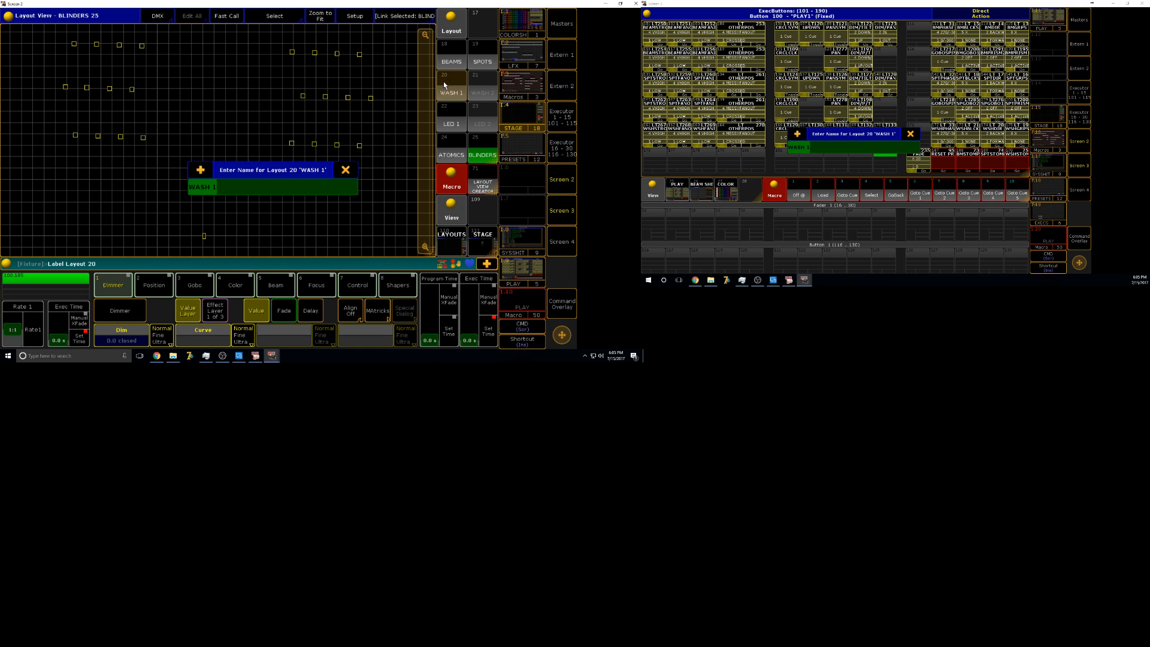
{"action": "type", "text": "STAFG"}
{"action": "key", "text": "BackSpace"}
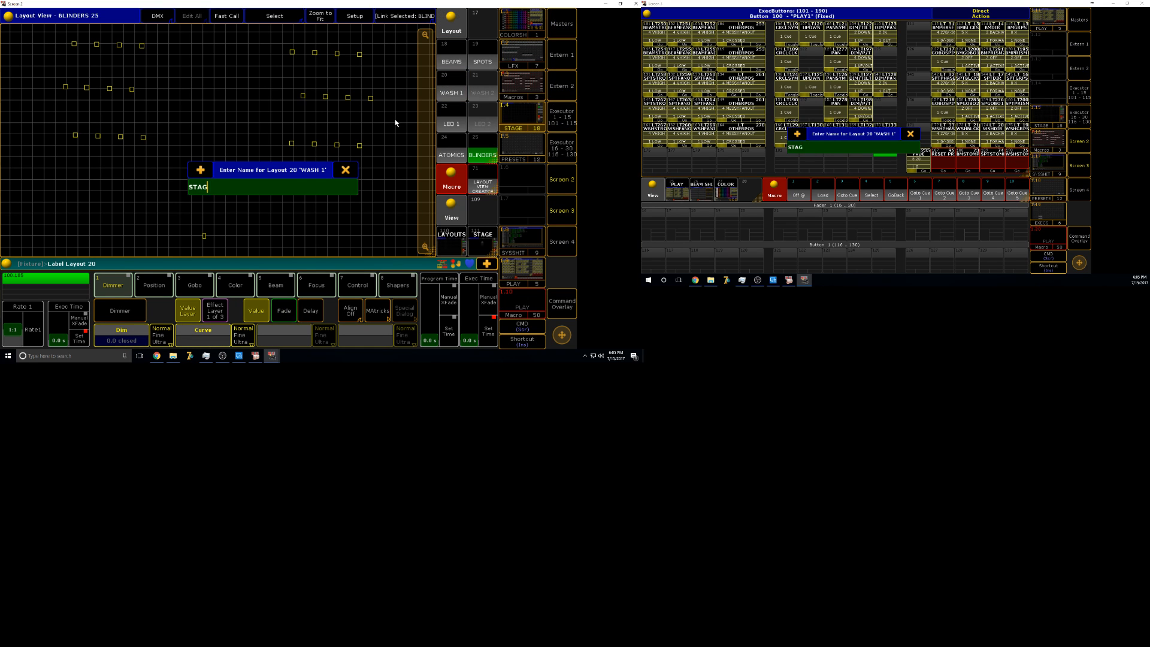
{"action": "type", "text": "E"}
{"action": "key", "text": "Return"}
- Arrange all fixtures in the STAGE layout by the camera view and remove the stray row beside the stage
{"action": "left_click", "coordinate": [451, 86]}
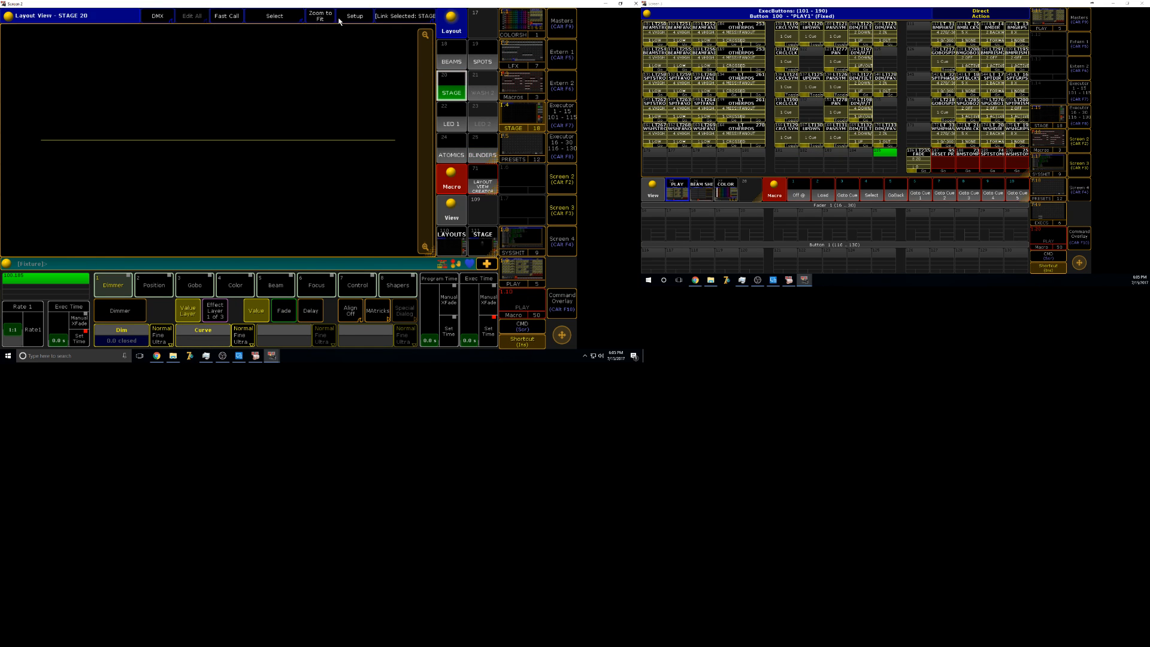
{"action": "left_click", "coordinate": [355, 16]}
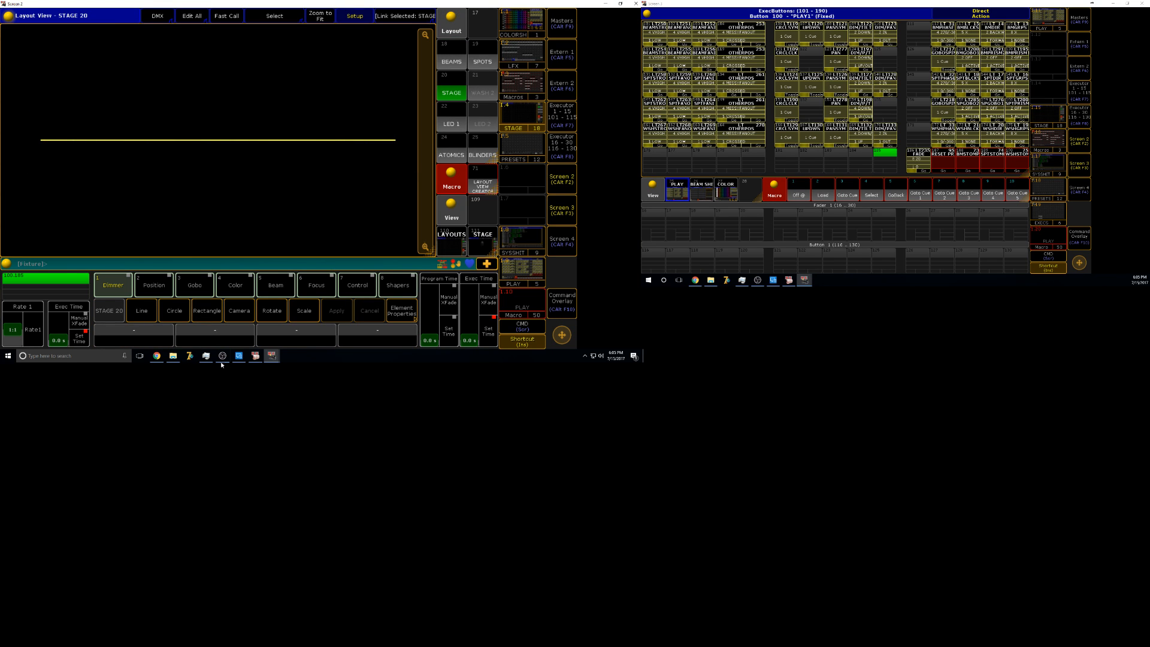
{"action": "left_click", "coordinate": [239, 311]}
{"action": "left_click", "coordinate": [338, 316]}
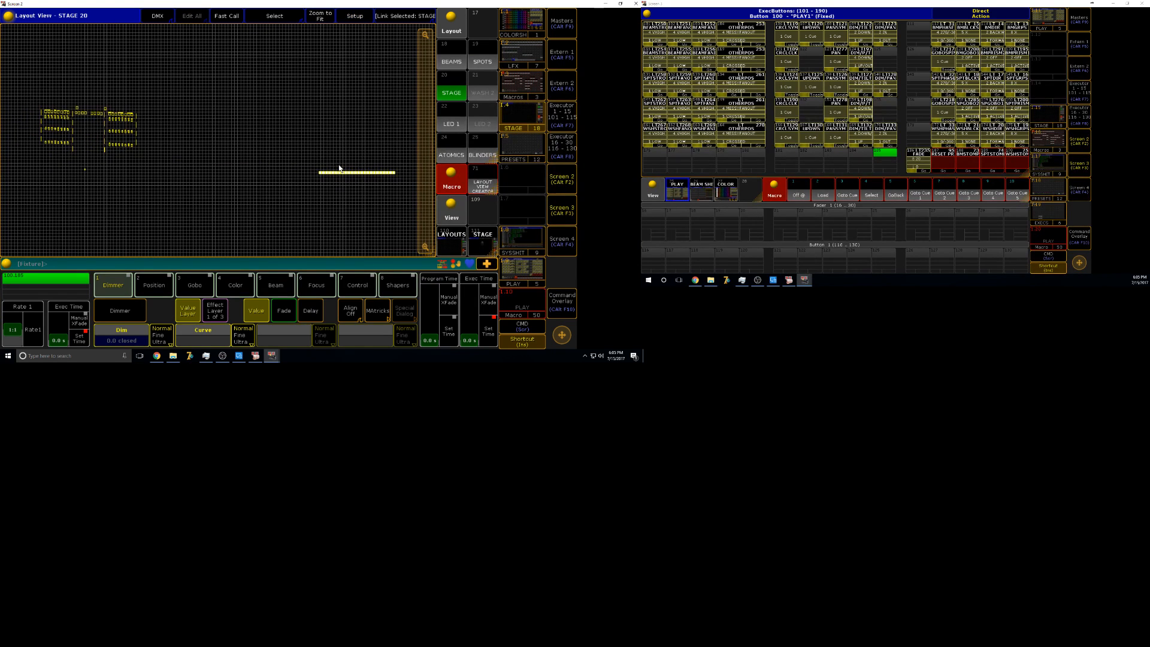
{"action": "left_click", "coordinate": [310, 14]}
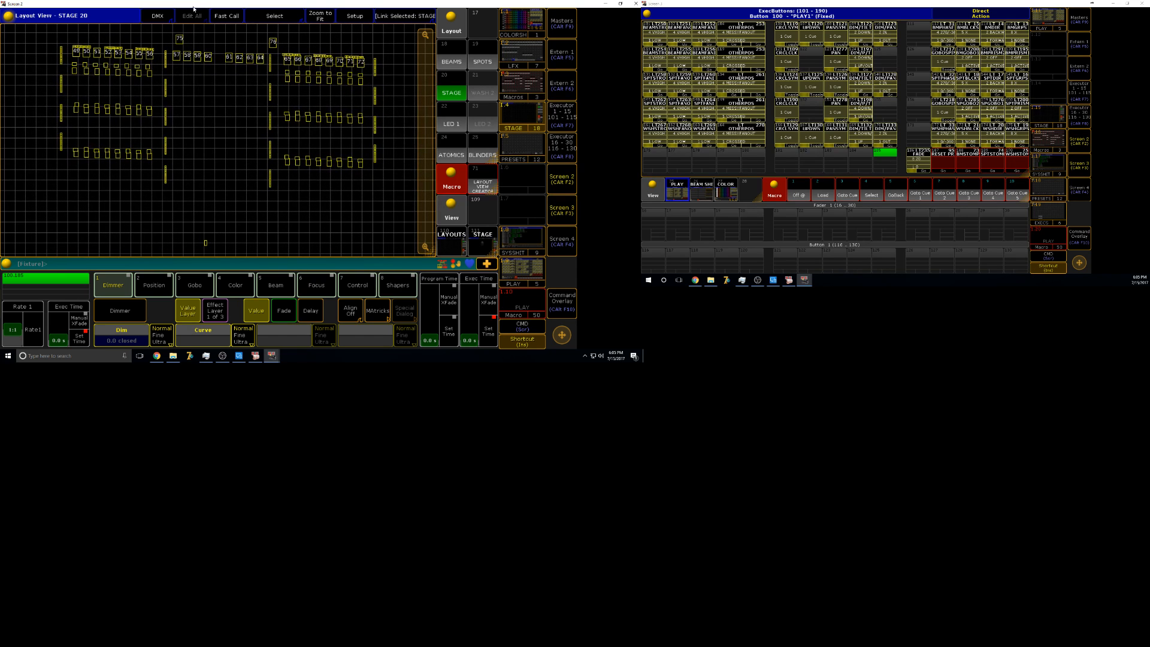
- Switch the STAGE layout to Move mode and enlarge the fixture arrangement to fill the view
{"action": "left_click", "coordinate": [274, 16]}
{"action": "left_click_drag", "start_coordinate": [247, 111], "coordinate": [254, 138]}
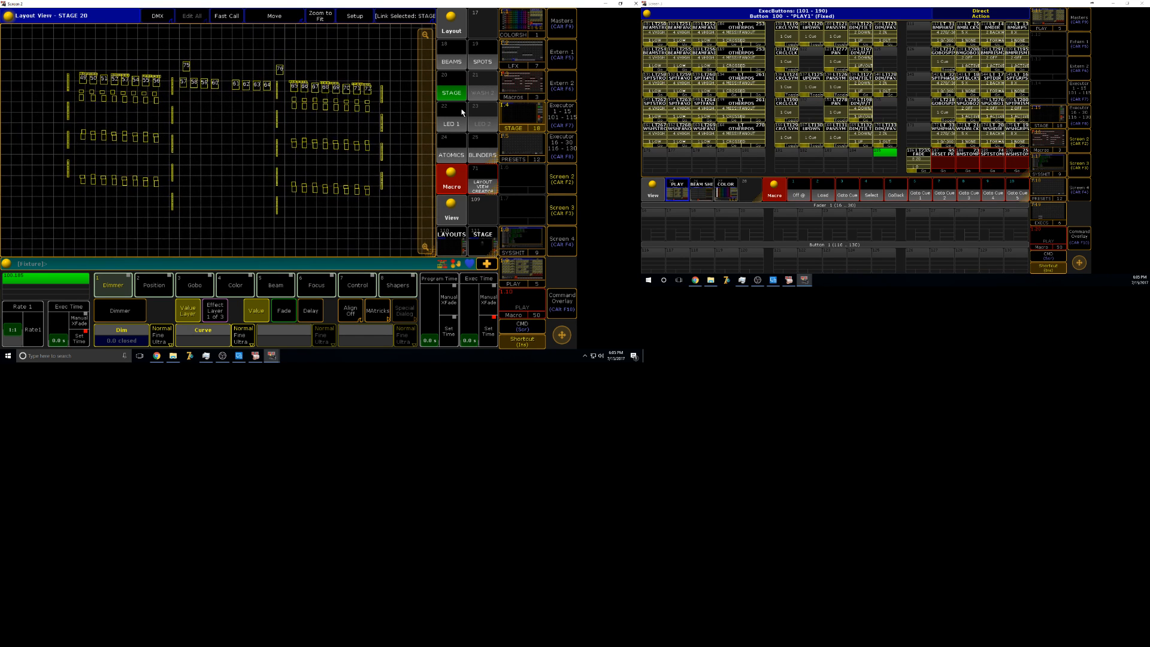
{"action": "left_click_drag", "start_coordinate": [424, 91], "coordinate": [423, 97]}
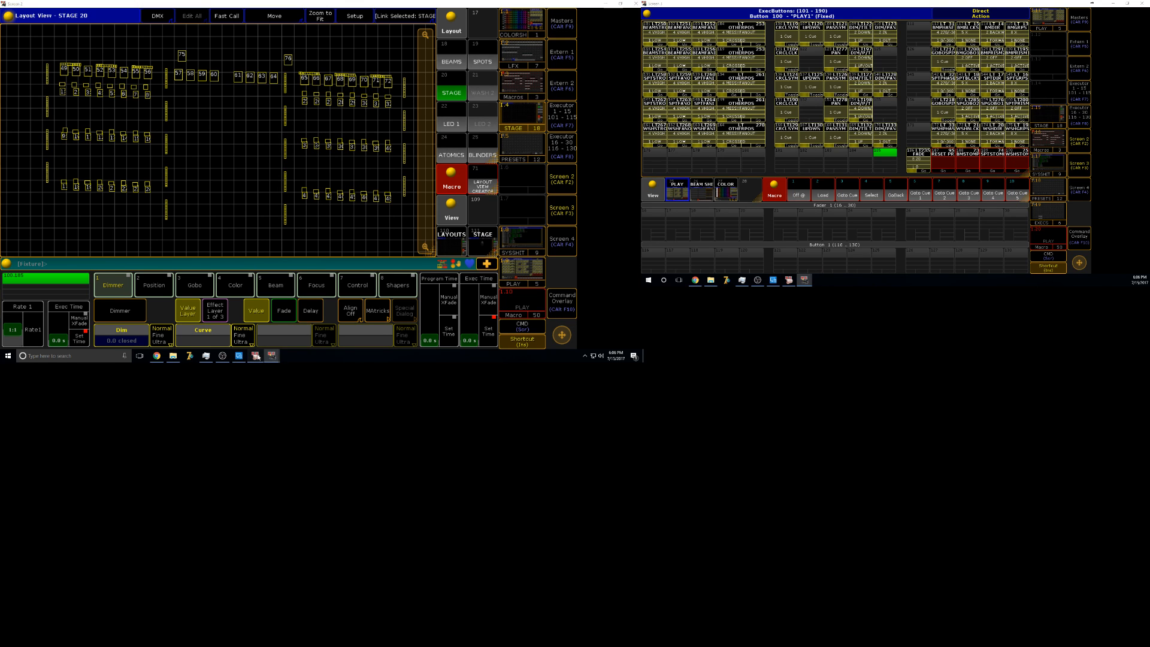
- Bring up MA 3D, clear the fixture selection, and reposition the camera to face the stage
{"action": "left_click", "coordinate": [255, 356]}
{"action": "left_click_drag", "start_coordinate": [913, 84], "coordinate": [877, 243]}
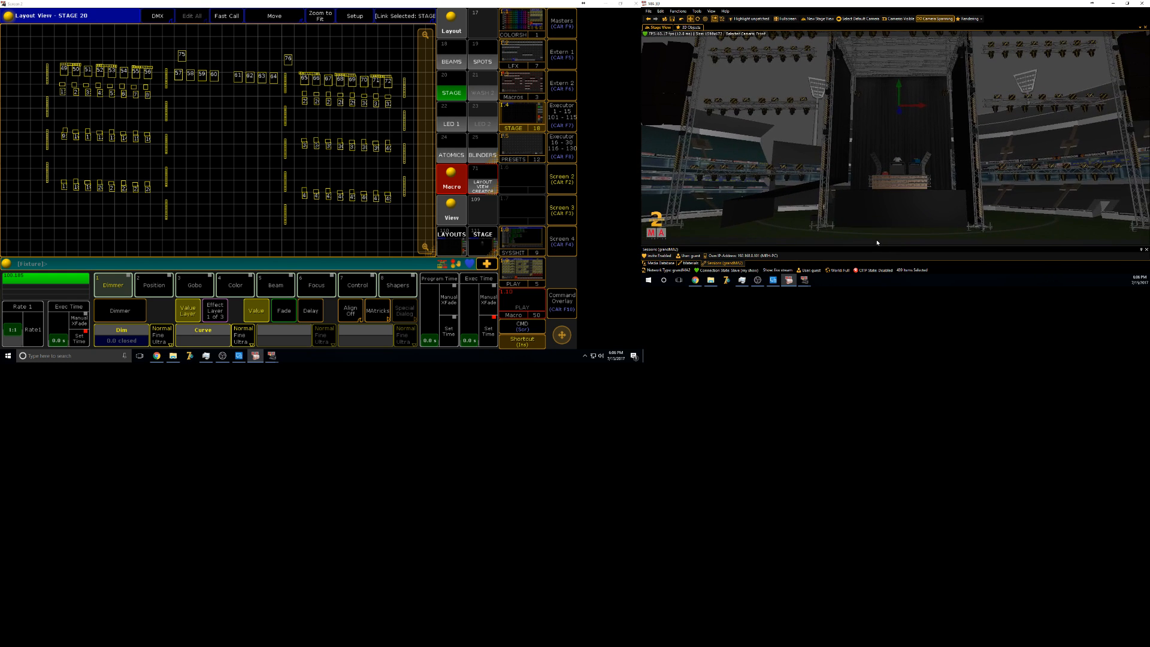
{"action": "left_click", "coordinate": [219, 185]}
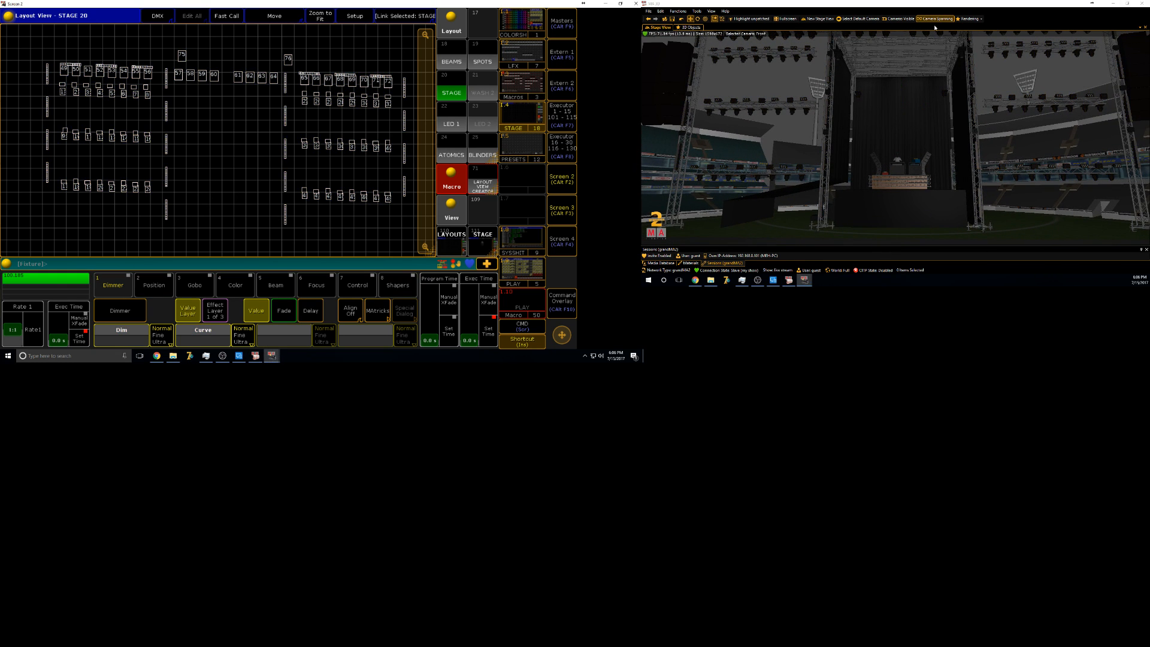
{"action": "left_click_drag", "start_coordinate": [880, 175], "coordinate": [889, 132]}
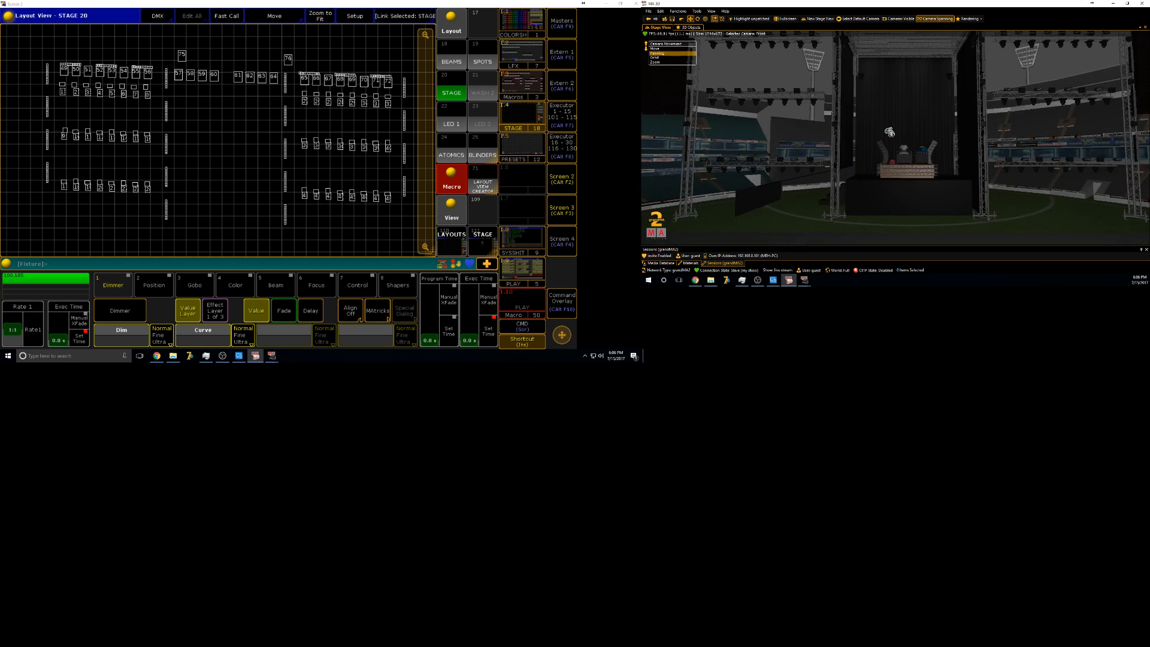
- Adjust the MA 3D camera to frame the full front of the stage and its truss towers
{"action": "scroll", "coordinate": [886, 150], "scroll_direction": "up", "scroll_amount": 5}
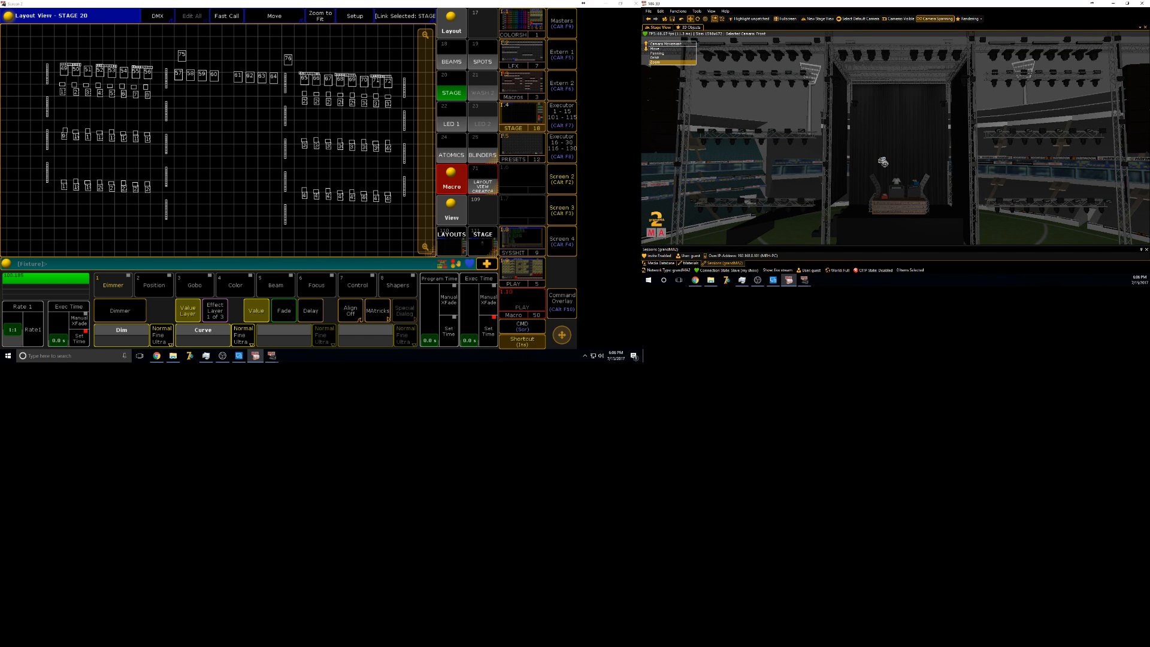
{"action": "scroll", "coordinate": [883, 161], "scroll_direction": "down", "scroll_amount": 5}
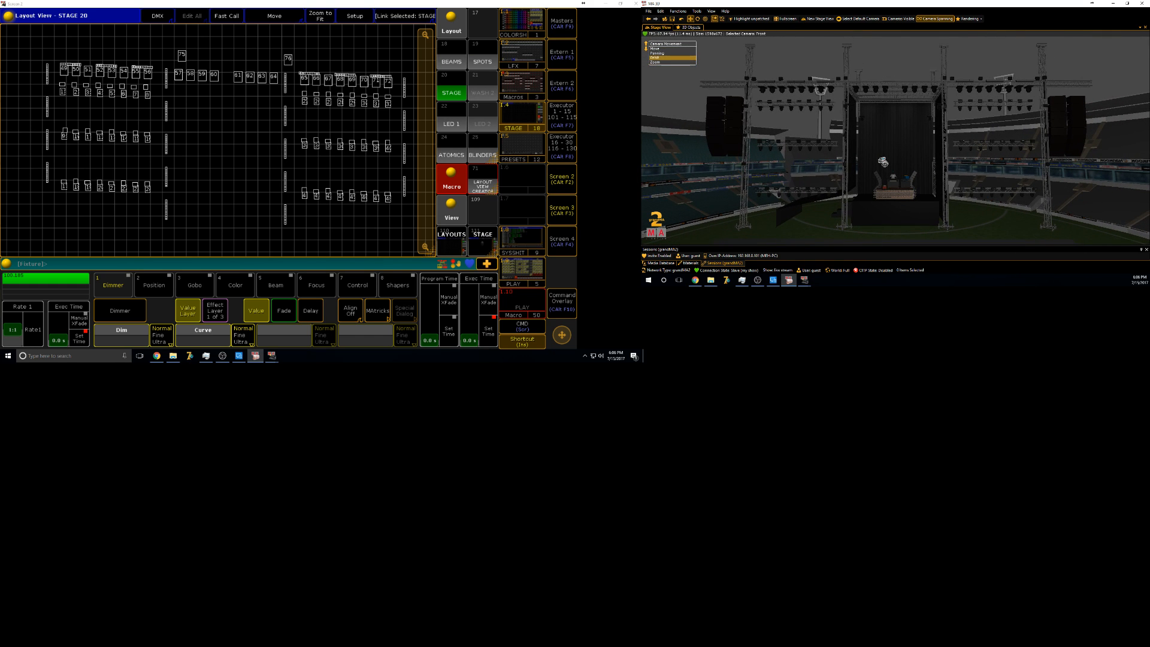
{"action": "left_click_drag", "start_coordinate": [883, 161], "coordinate": [826, 159]}
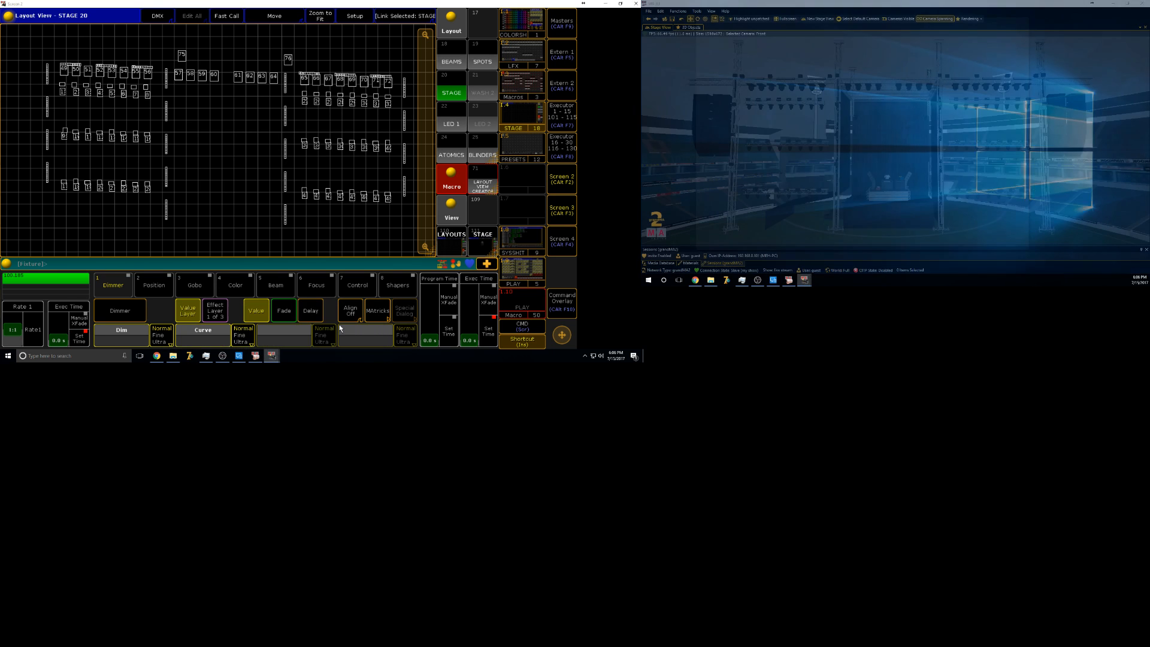
- Switch back to grandMA2 onPC and show the start of the group pool, then return to the STAGE layout
{"action": "mouse_move", "coordinate": [271, 356]}
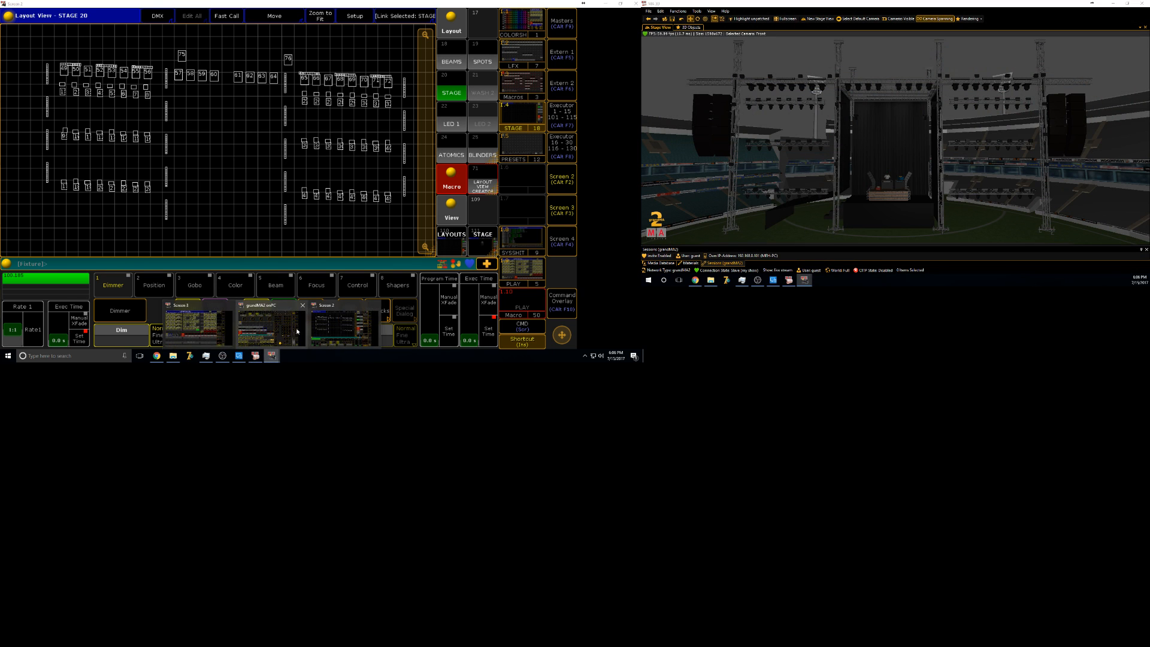
{"action": "left_click", "coordinate": [214, 337]}
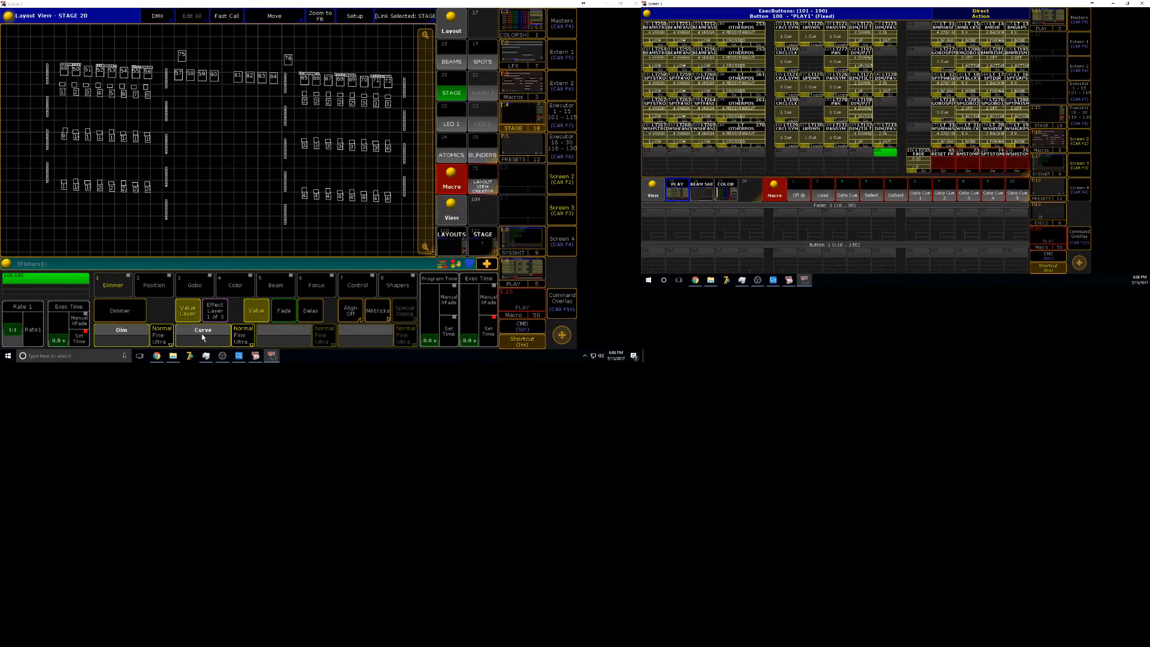
{"action": "left_click", "coordinate": [561, 183]}
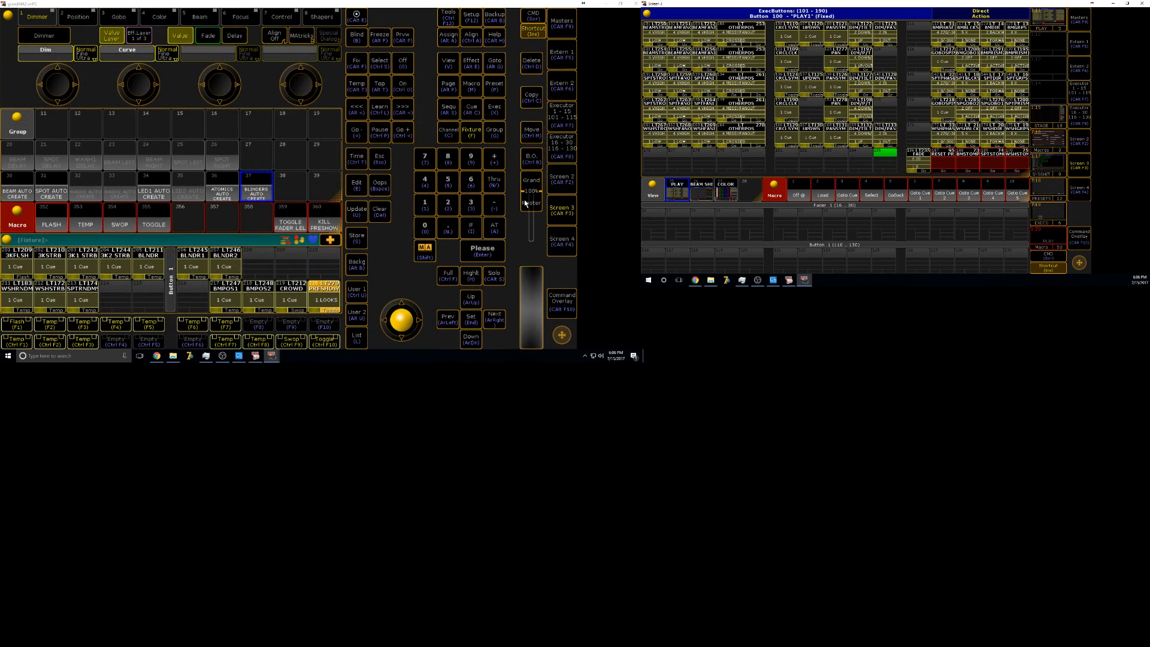
{"action": "scroll", "coordinate": [250, 158], "scroll_direction": "up", "scroll_amount": 1}
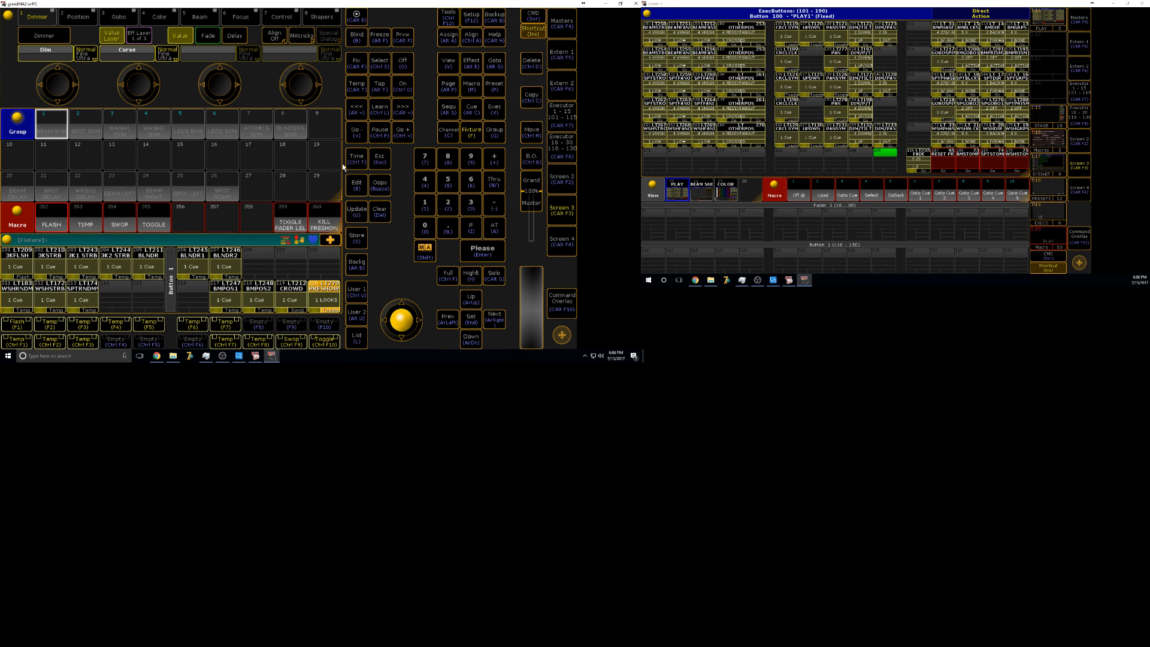
{"action": "left_click", "coordinate": [565, 176]}
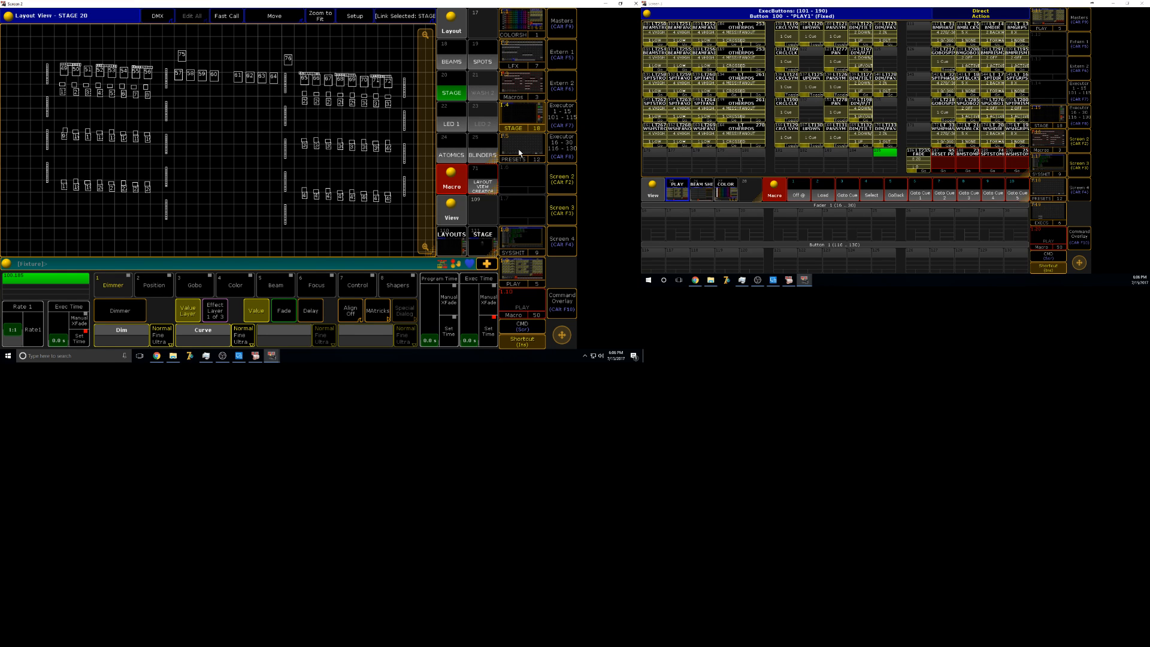
- Review the GROUPS and CLONING preset views, and open the BEAMS layout
{"action": "left_click", "coordinate": [544, 160]}
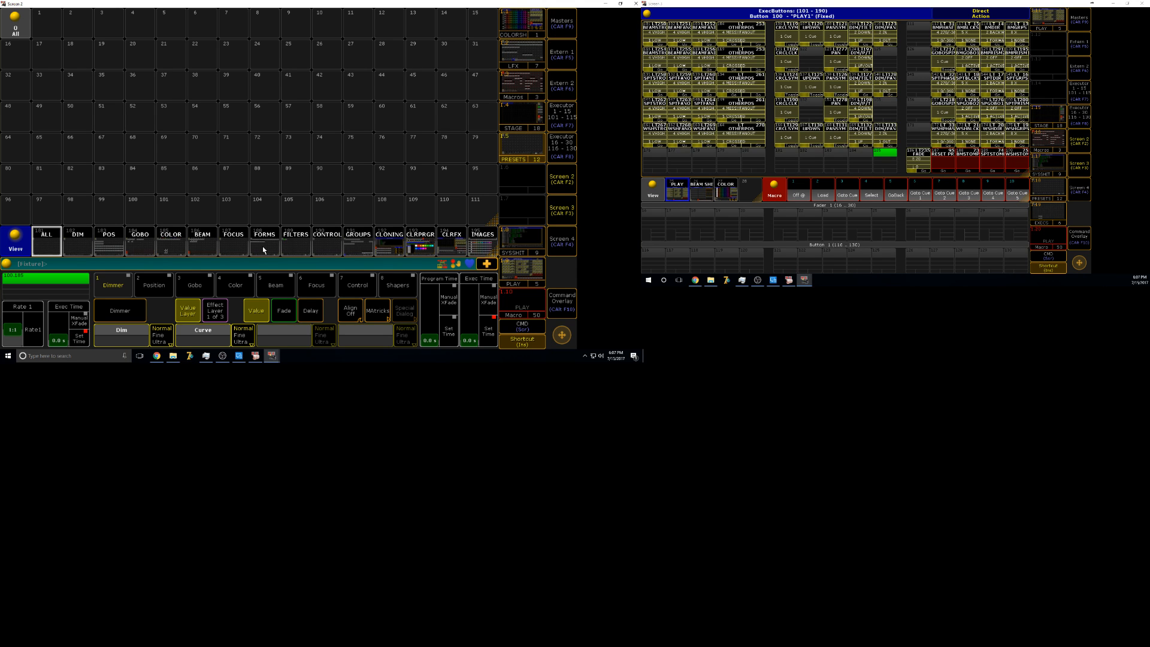
{"action": "left_click", "coordinate": [362, 252]}
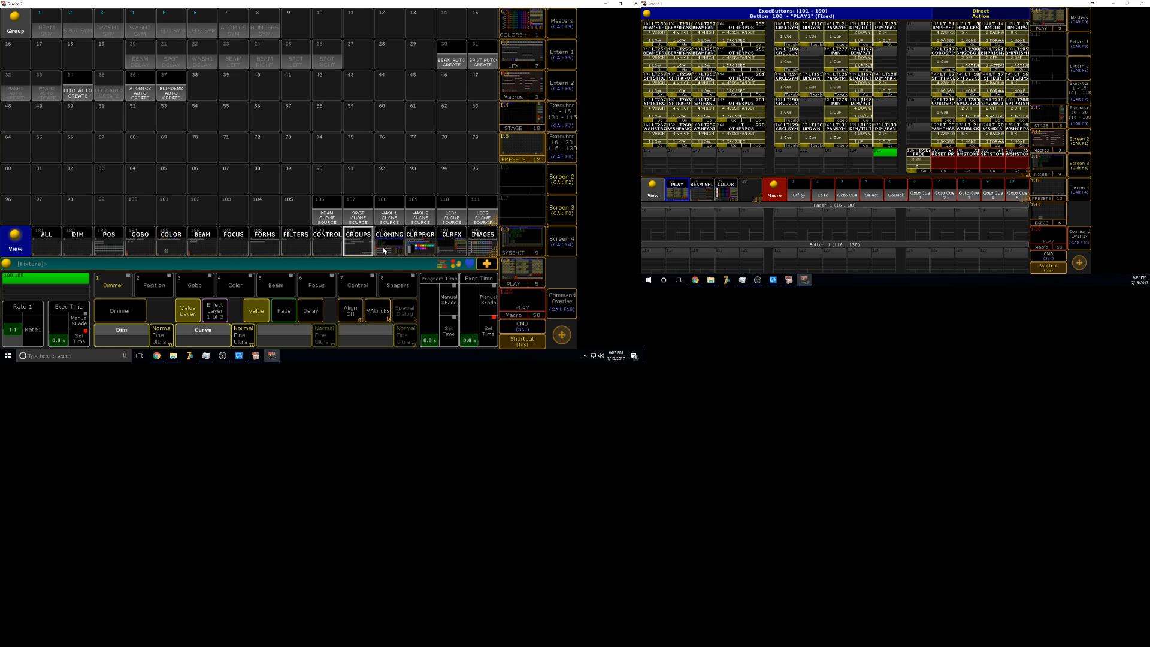
{"action": "left_click", "coordinate": [389, 243]}
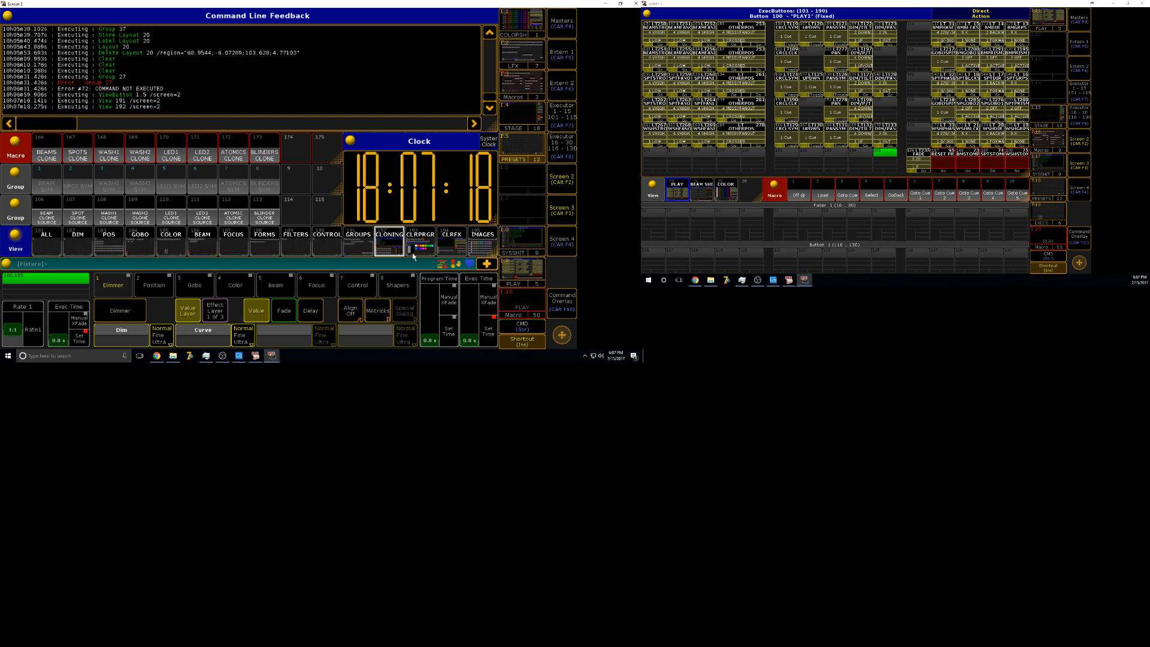
{"action": "left_click", "coordinate": [533, 123]}
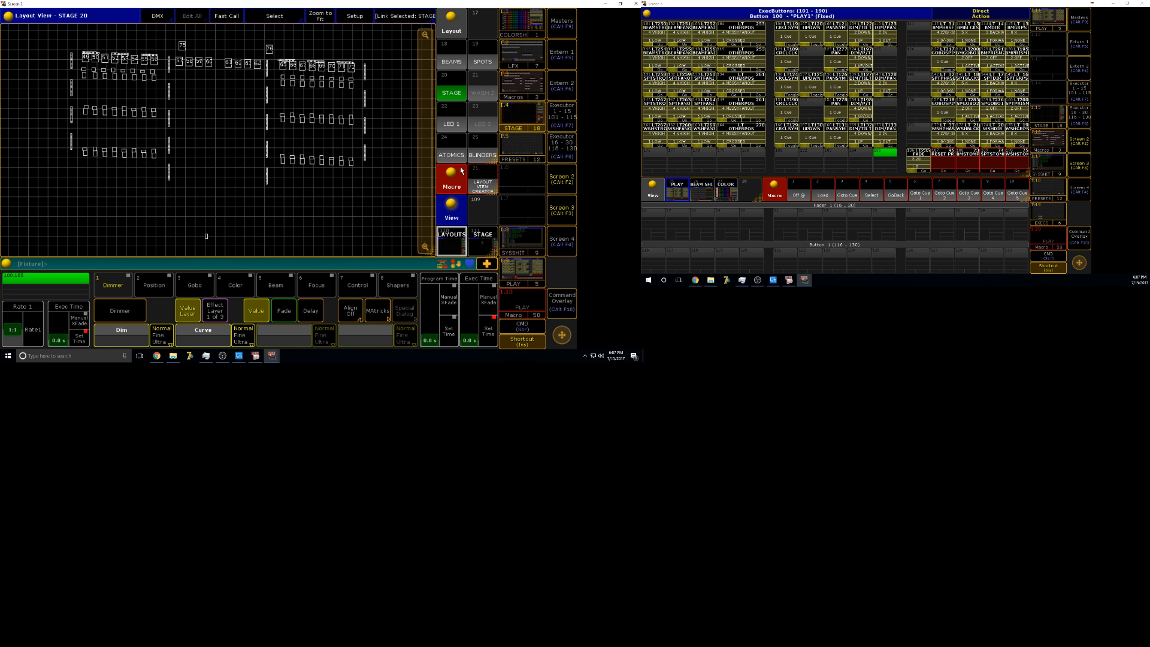
{"action": "left_click", "coordinate": [450, 60]}
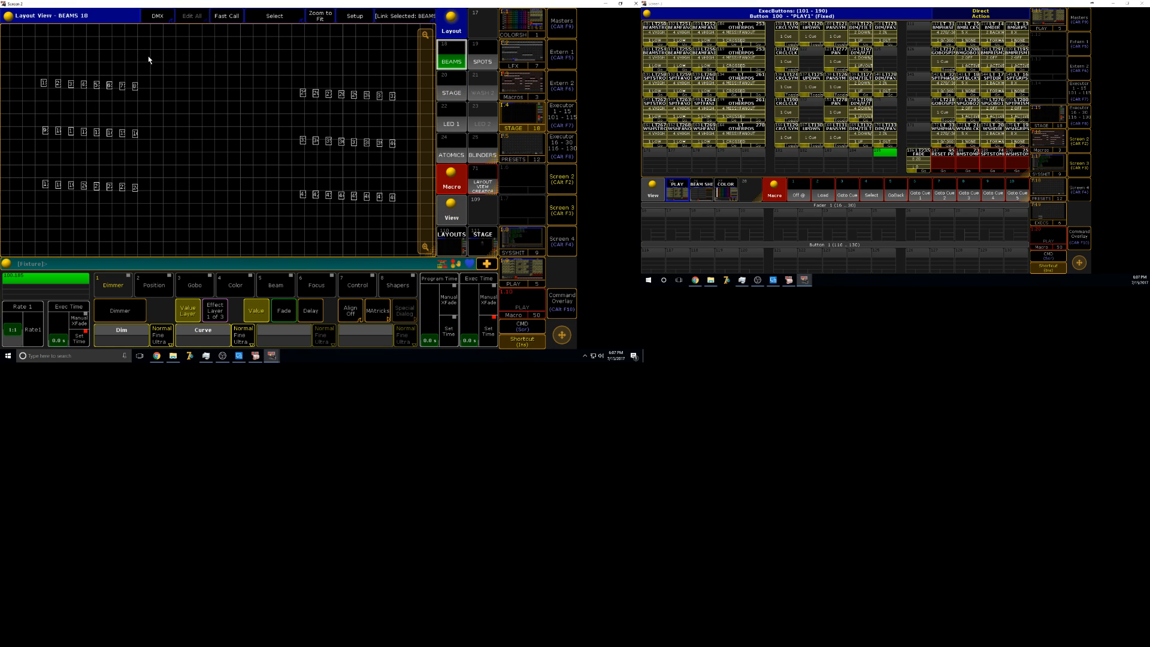
{"action": "left_click_drag", "start_coordinate": [34, 165], "coordinate": [387, 223]}
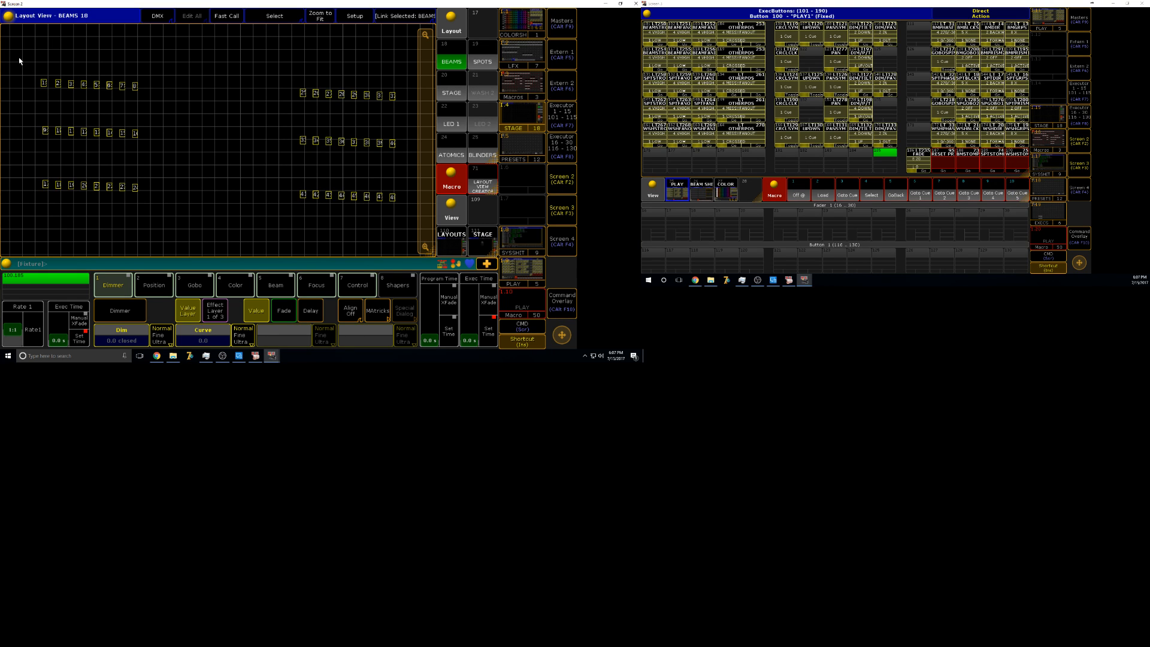
{"action": "left_click_drag", "start_coordinate": [19, 58], "coordinate": [218, 112]}
{"action": "left_click", "coordinate": [46, 67]}
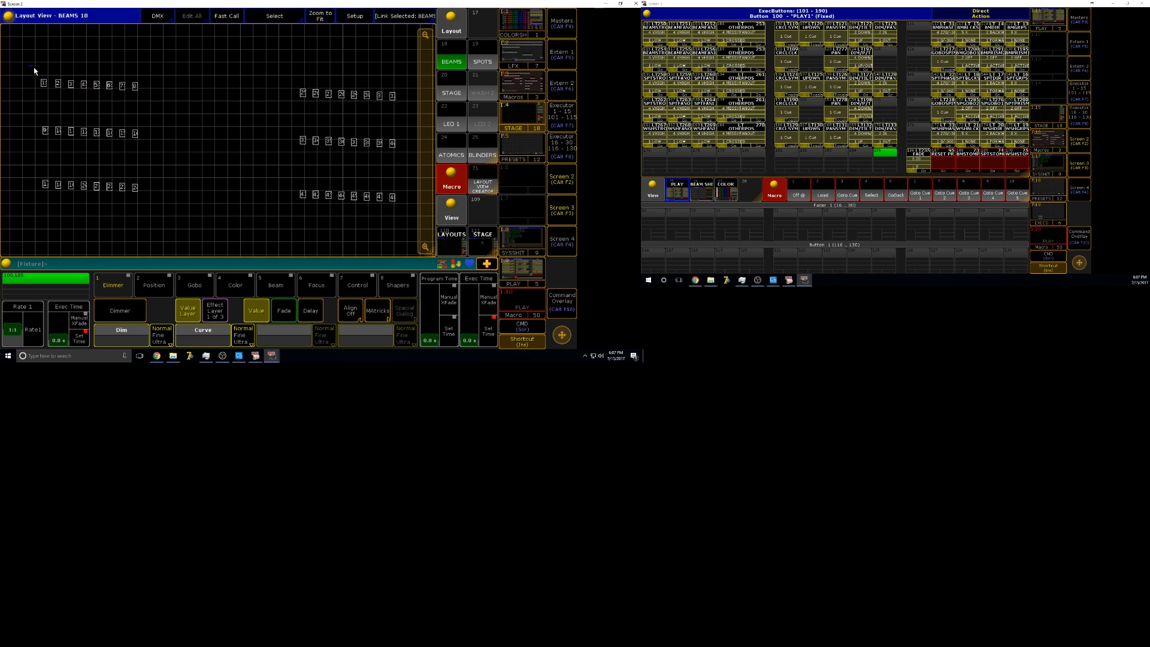
- Select all beams in the BEAMS layout, one side of the stage after the other, and store them in group 1, BEAM SYM
{"action": "left_click_drag", "start_coordinate": [33, 68], "coordinate": [158, 206]}
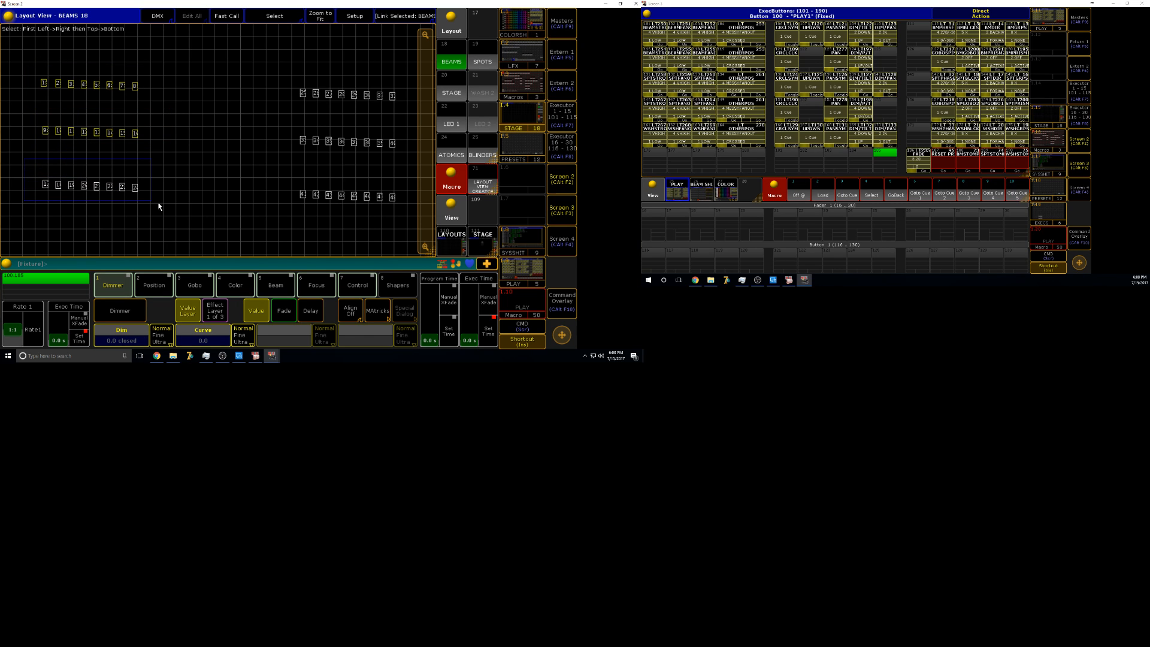
{"action": "left_click_drag", "start_coordinate": [393, 207], "coordinate": [392, 208]}
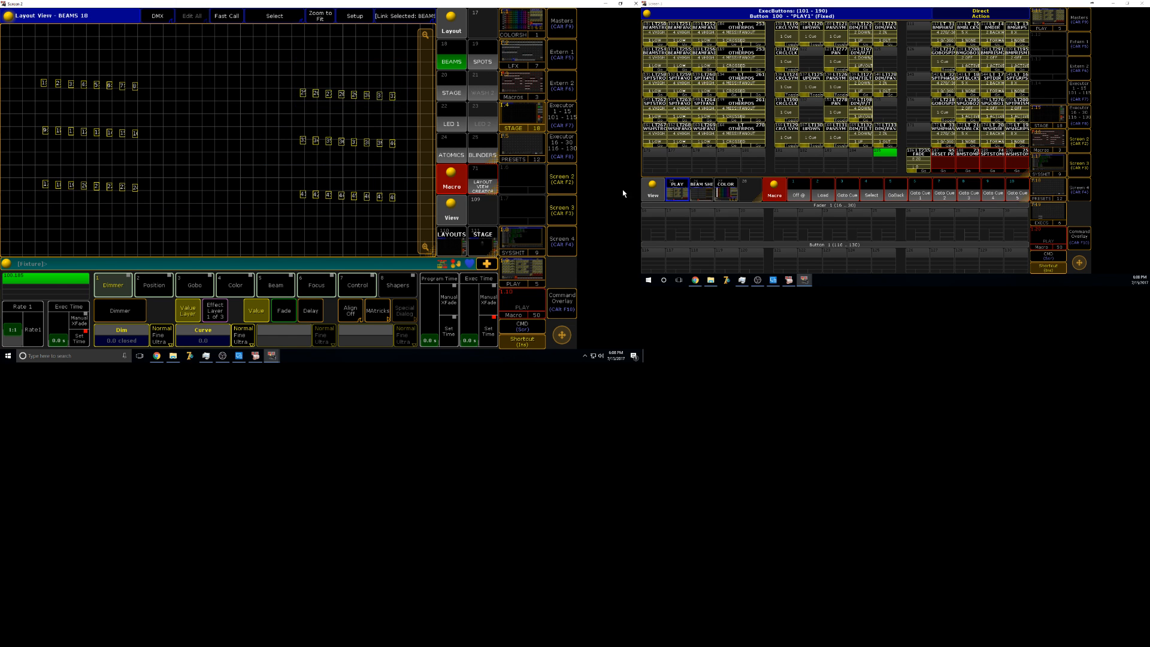
{"action": "key", "text": "alt+Tab"}
{"action": "left_click", "coordinate": [53, 123]}
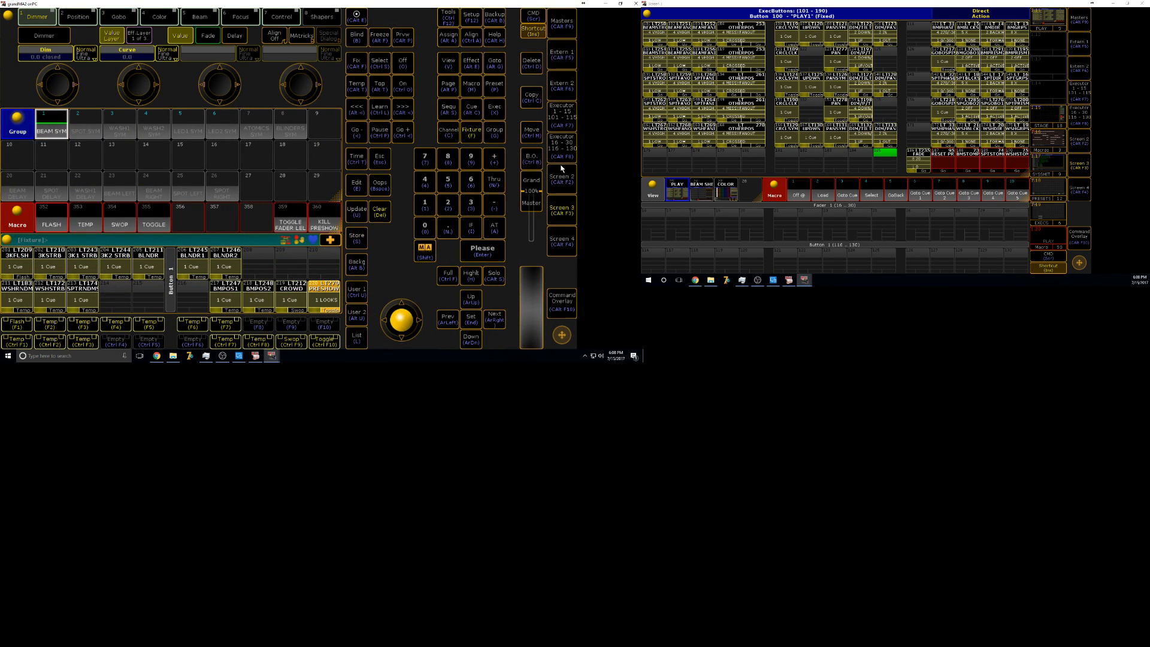
- Select all spots in the SPOTS layout and store them in group 2, SPOT SYM
{"action": "key", "text": "alt+Tab"}
{"action": "left_click_drag", "start_coordinate": [29, 126], "coordinate": [57, 147]}
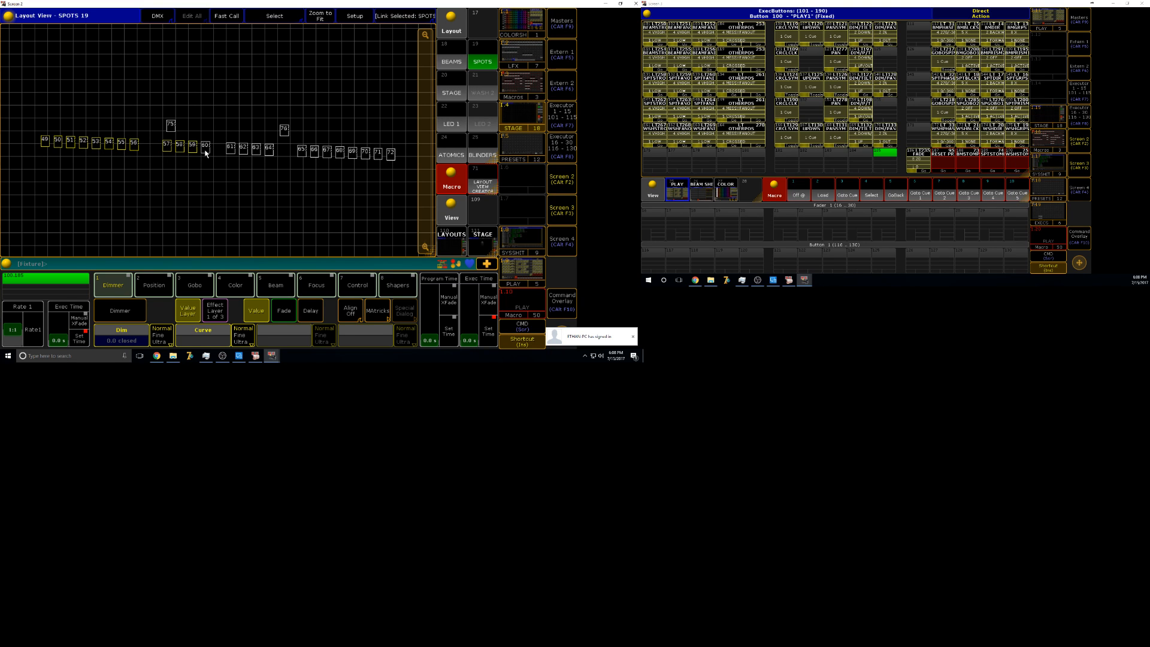
{"action": "left_click_drag", "start_coordinate": [229, 155], "coordinate": [285, 158]}
{"action": "left_click", "coordinate": [561, 178]}
{"action": "left_click", "coordinate": [85, 125]}
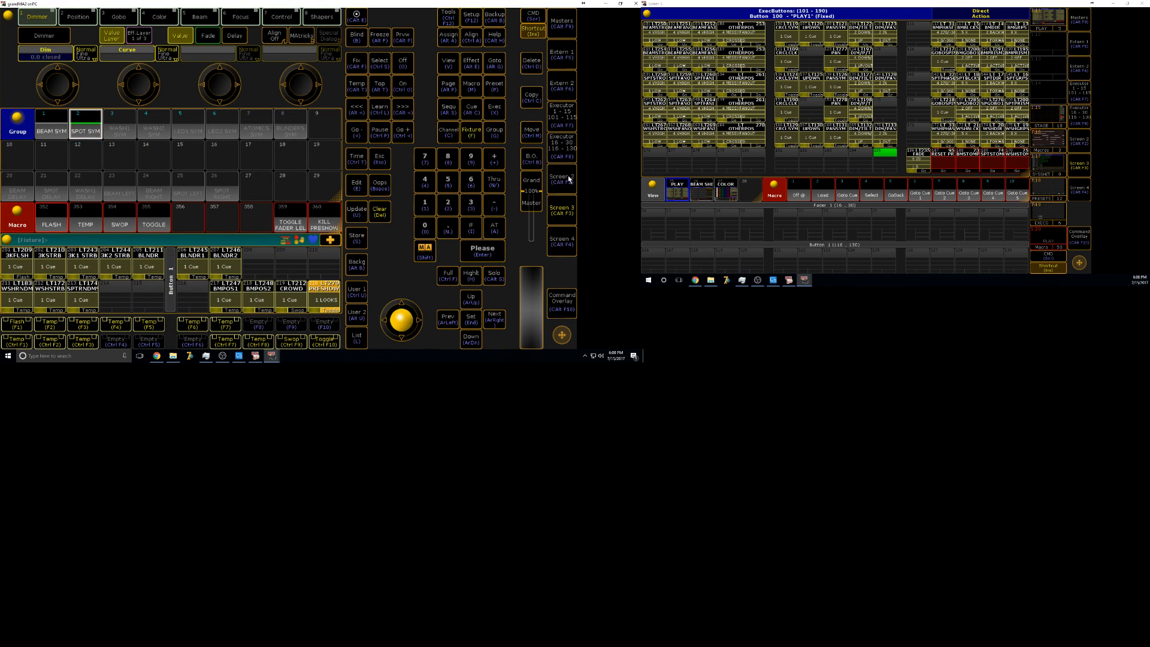
- Select all LED strips in the LED 1 layout and store them in group 5, LED1 SYM
{"action": "left_click", "coordinate": [561, 178]}
{"action": "left_click", "coordinate": [450, 117]}
{"action": "left_click", "coordinate": [42, 169]}
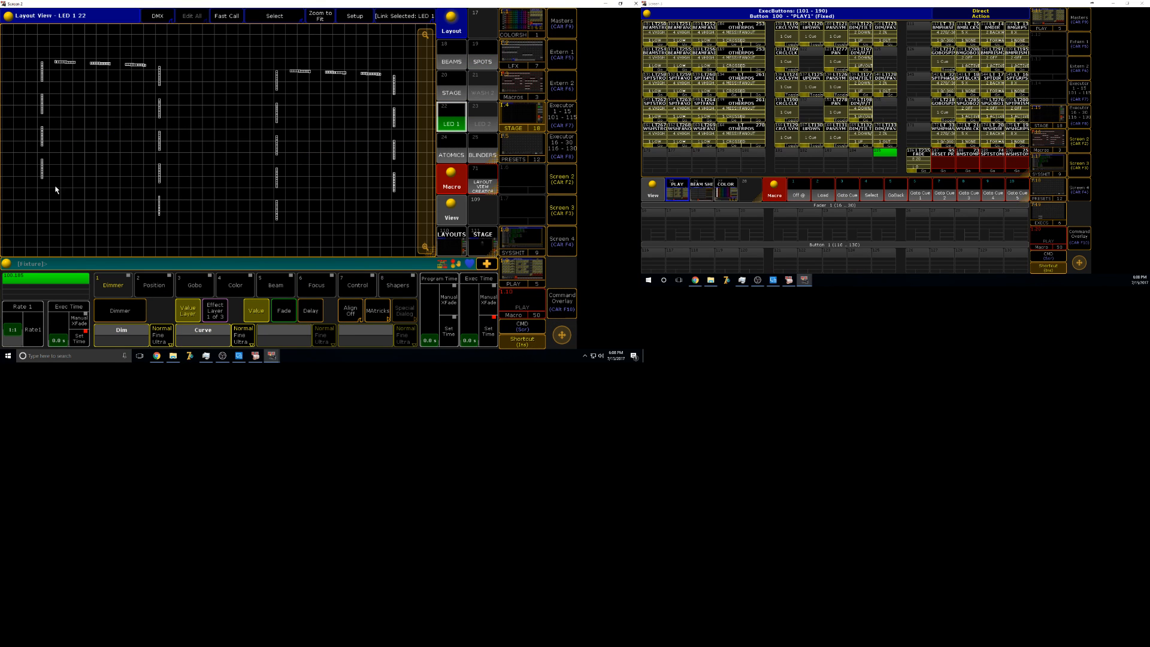
{"action": "mouse_move", "coordinate": [52, 123]}
{"action": "left_mouse_down"}
{"action": "mouse_move", "coordinate": [49, 59]}
{"action": "mouse_move", "coordinate": [163, 80]}
{"action": "mouse_move", "coordinate": [163, 220]}
{"action": "left_mouse_up"}
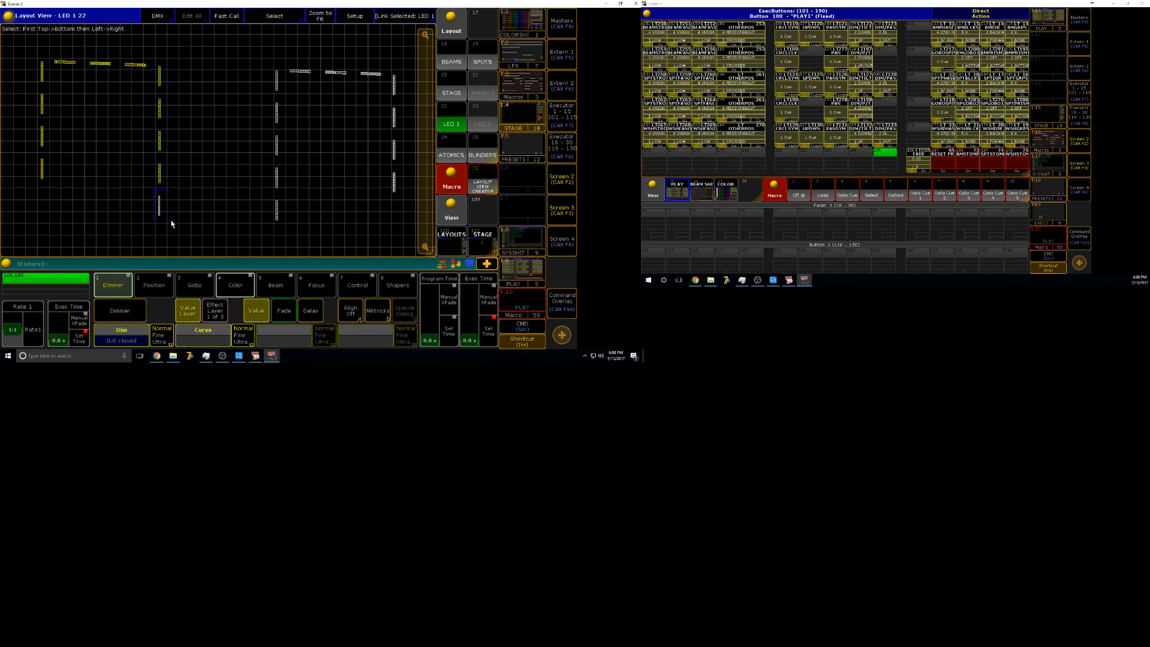
{"action": "mouse_move", "coordinate": [290, 197]}
{"action": "left_mouse_down"}
{"action": "mouse_move", "coordinate": [275, 187]}
{"action": "mouse_move", "coordinate": [279, 110]}
{"action": "mouse_move", "coordinate": [260, 122]}
{"action": "mouse_move", "coordinate": [296, 69]}
{"action": "left_mouse_up"}
{"action": "left_click_drag", "start_coordinate": [388, 89], "coordinate": [395, 141]}
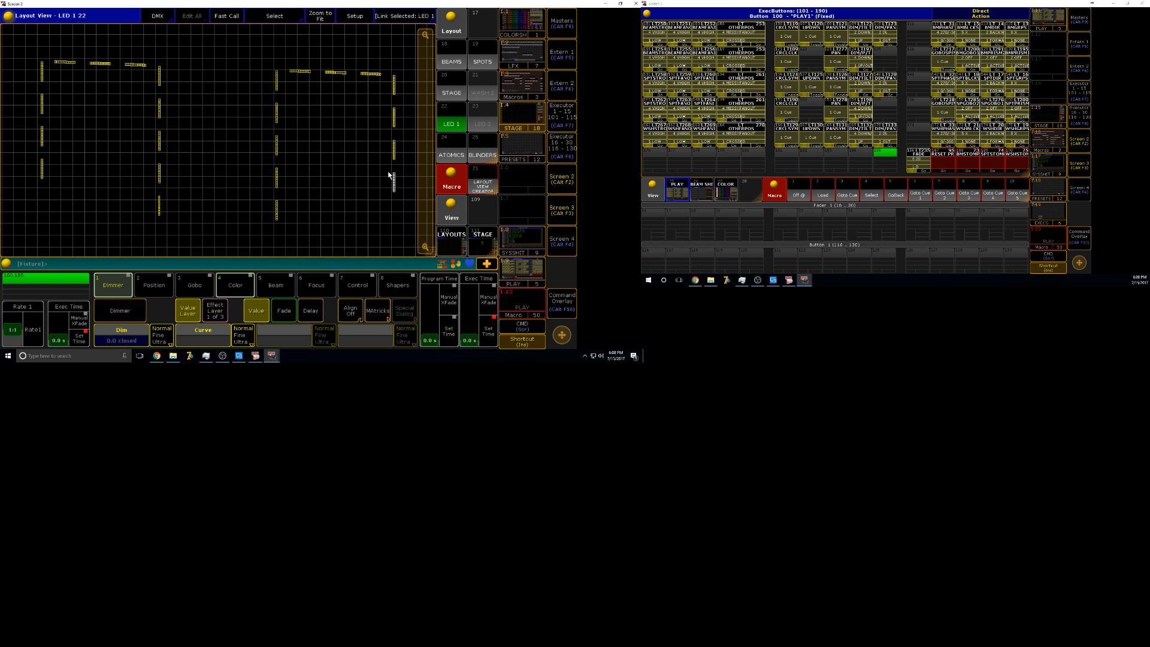
{"action": "left_click", "coordinate": [566, 179]}
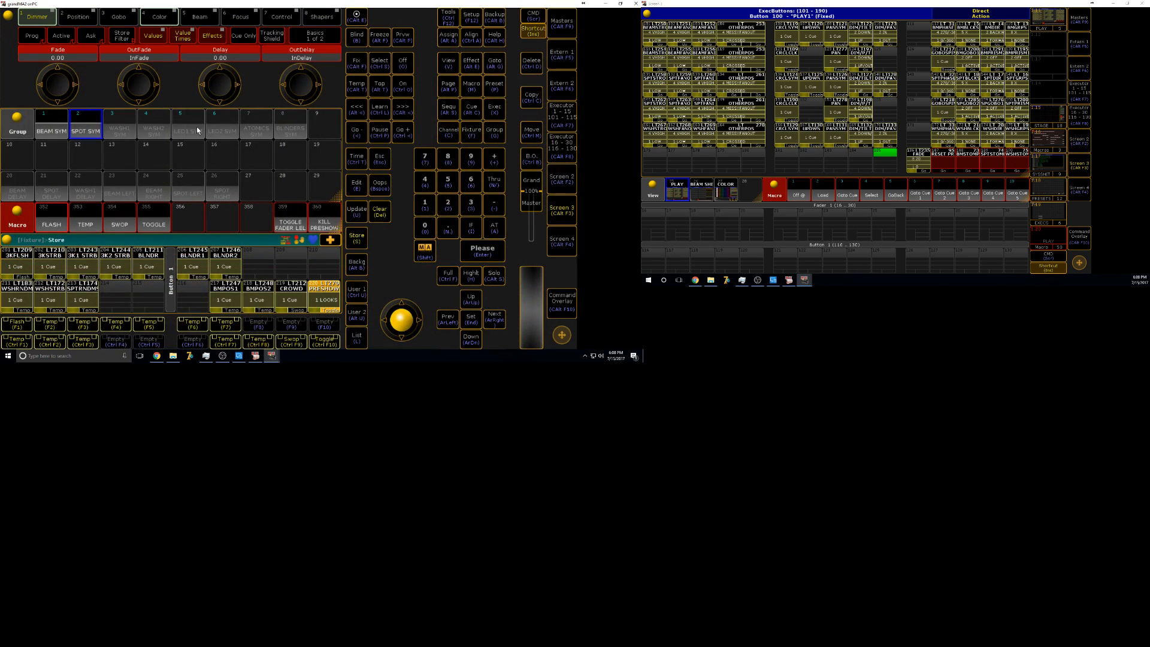
- Select all strobes in the ATOMICS layout, including both sides of the stage, and store them in group 7, ATOMICS SYM
{"action": "left_click", "coordinate": [537, 167]}
{"action": "left_click", "coordinate": [458, 159]}
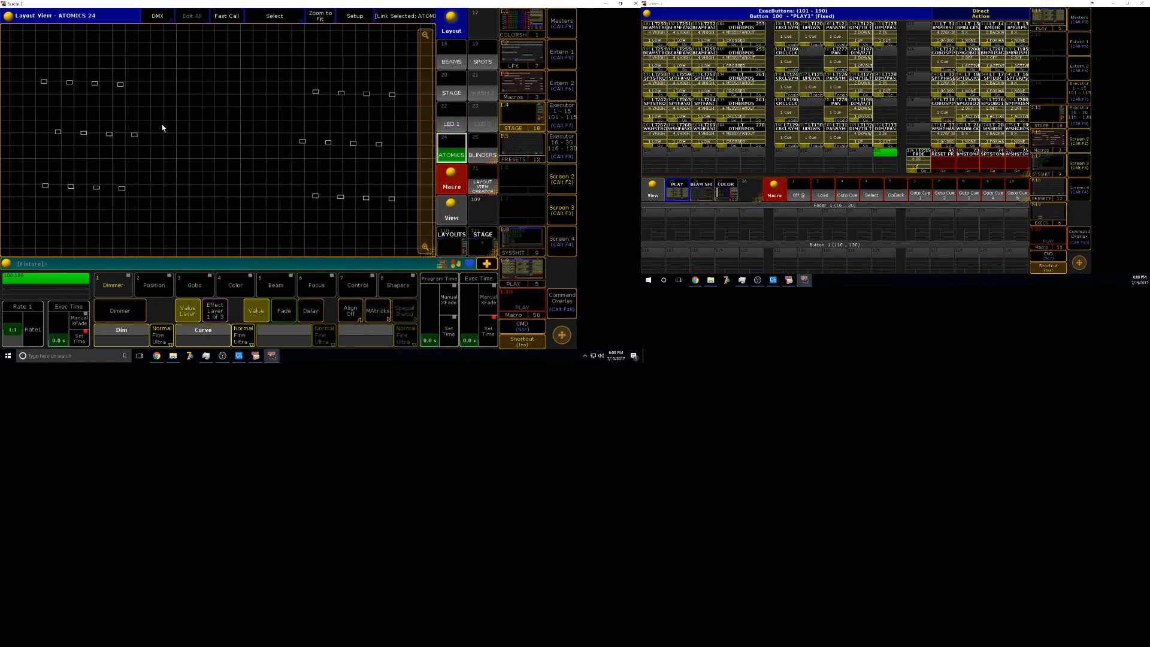
{"action": "left_click_drag", "start_coordinate": [52, 83], "coordinate": [104, 197]}
{"action": "left_click_drag", "start_coordinate": [419, 210], "coordinate": [419, 209]}
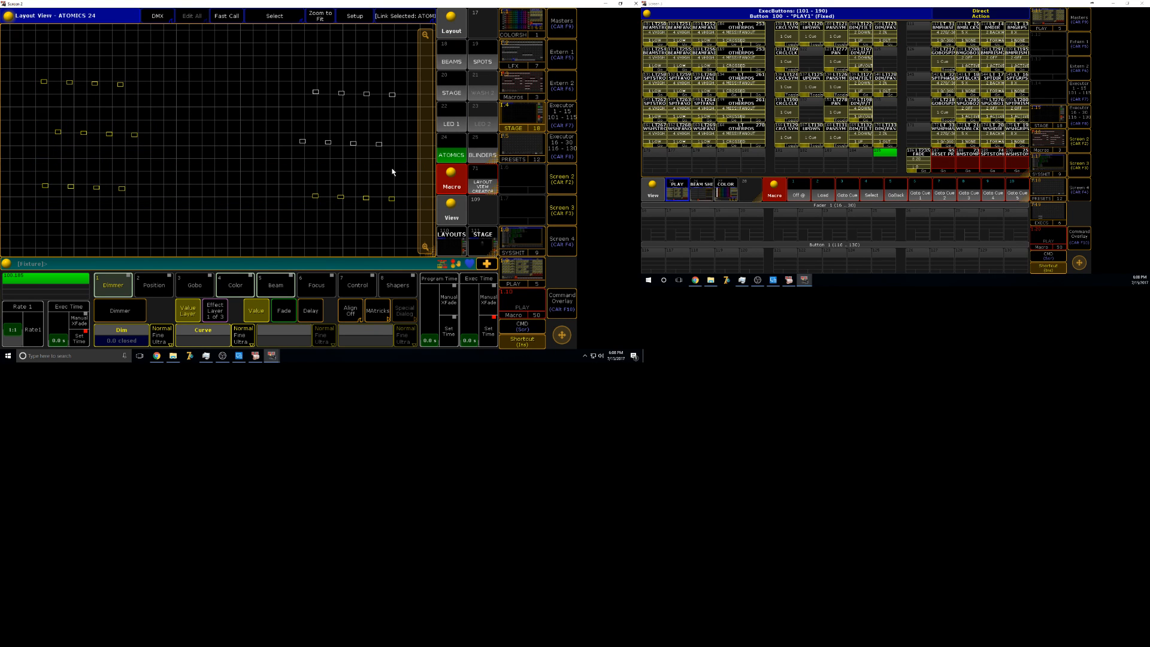
{"action": "left_click_drag", "start_coordinate": [304, 82], "coordinate": [408, 109]}
{"action": "left_click", "coordinate": [557, 186]}
{"action": "left_click", "coordinate": [245, 137]}
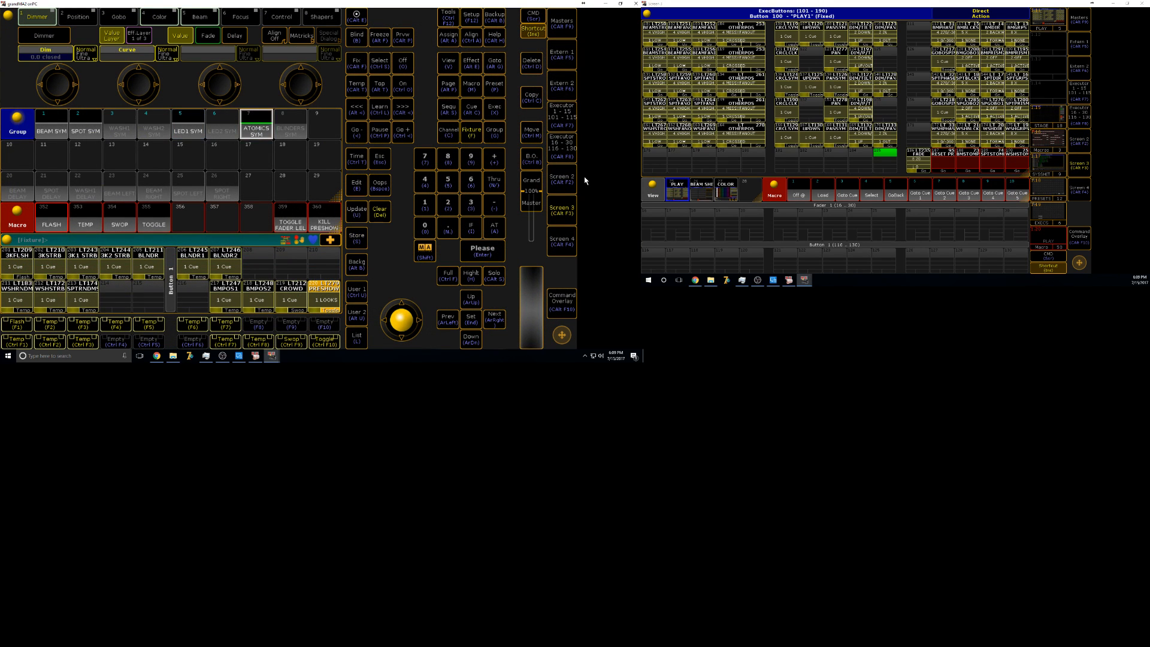
- Delete the stray fixture below the rows in the BLINDERS layout and zoom the layout to fit
{"action": "left_click", "coordinate": [560, 190]}
{"action": "left_click", "coordinate": [482, 150]}
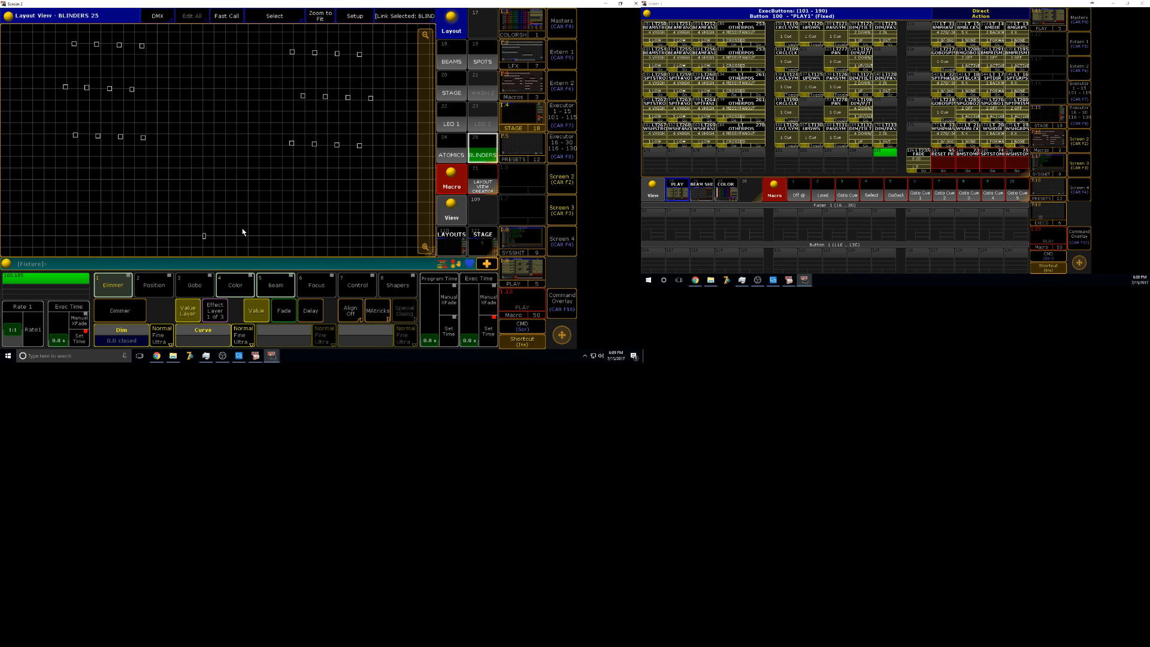
{"action": "left_click", "coordinate": [322, 112]}
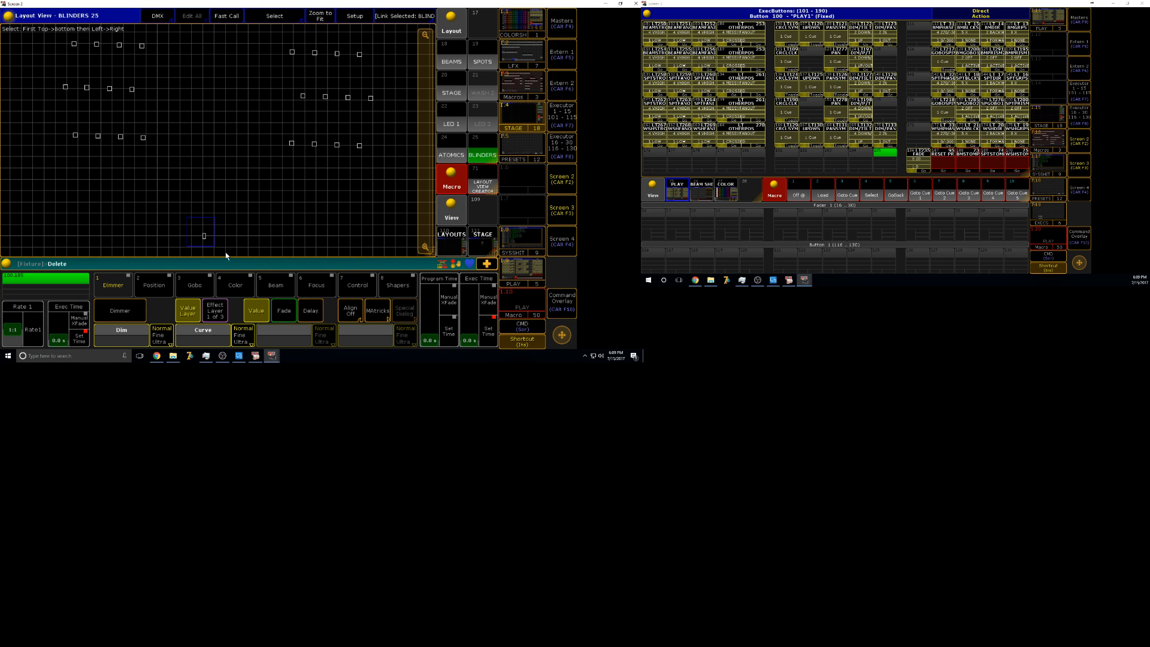
{"action": "left_click", "coordinate": [322, 17]}
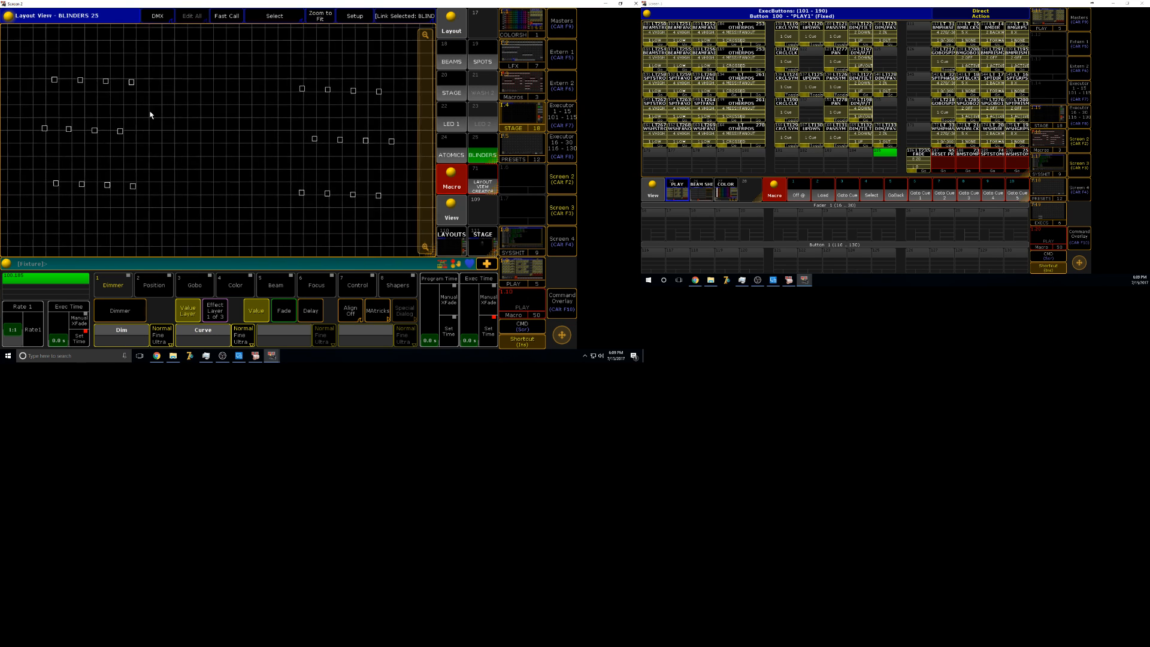
- Select all fixtures in the BLINDERS layout, store them in group 8, BLINDERS SYM, and clear the selection
{"action": "left_click_drag", "start_coordinate": [41, 70], "coordinate": [228, 219]}
{"action": "left_click_drag", "start_coordinate": [406, 157], "coordinate": [304, 129]}
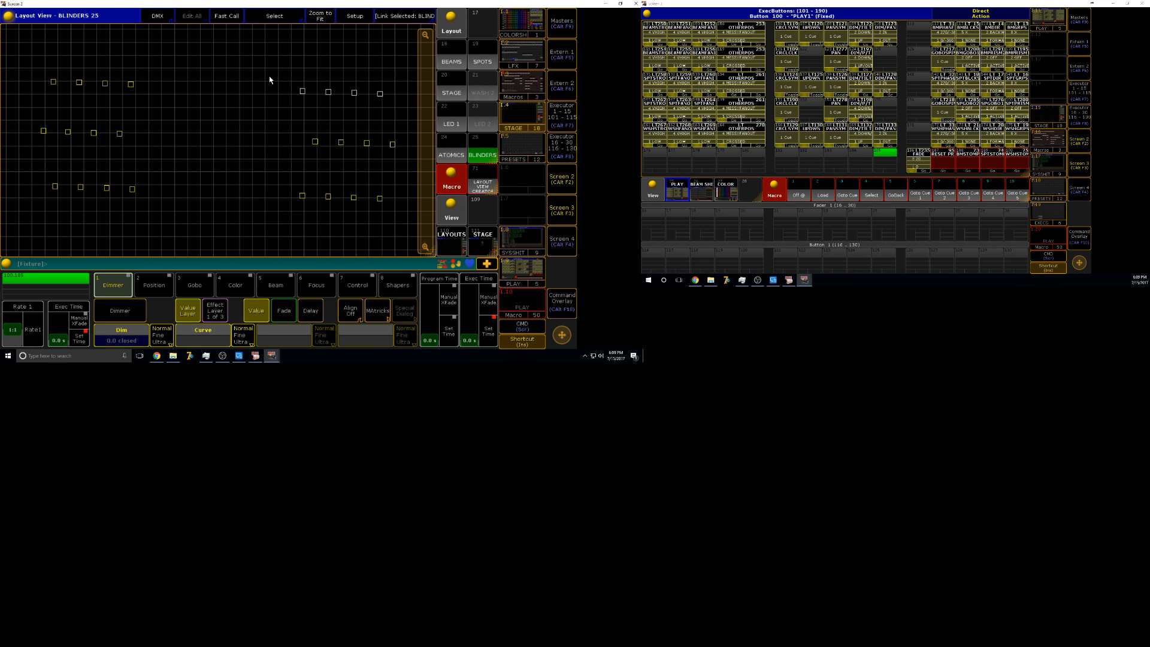
{"action": "left_click", "coordinate": [562, 180]}
{"action": "left_click", "coordinate": [286, 122]}
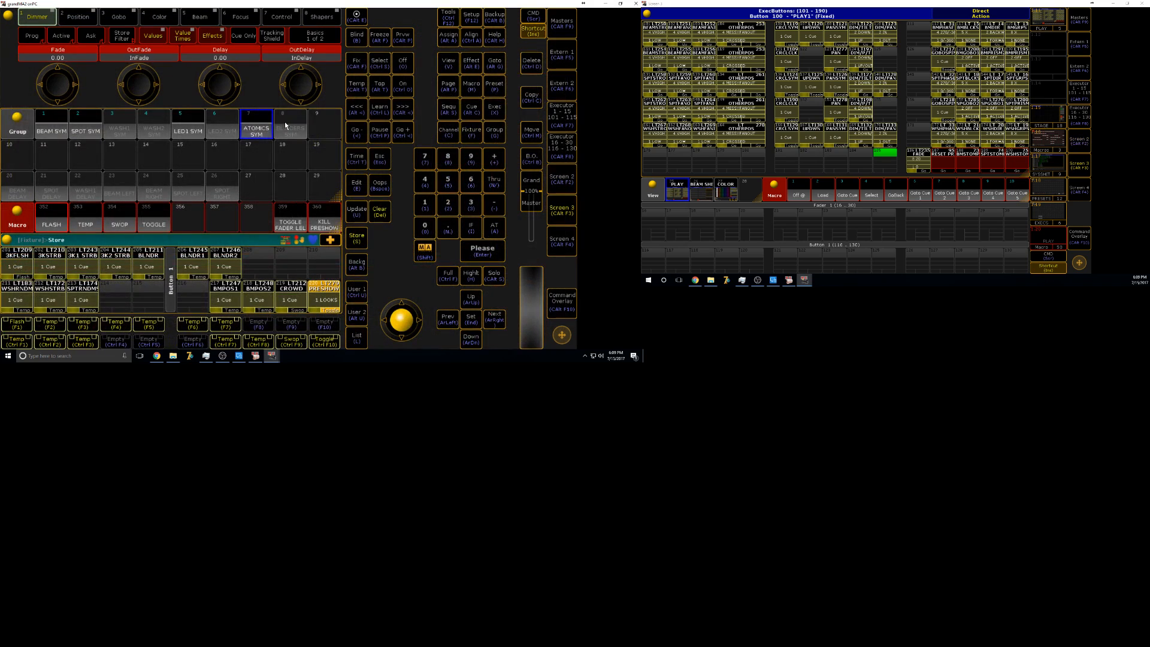
{"action": "left_click", "coordinate": [570, 178]}
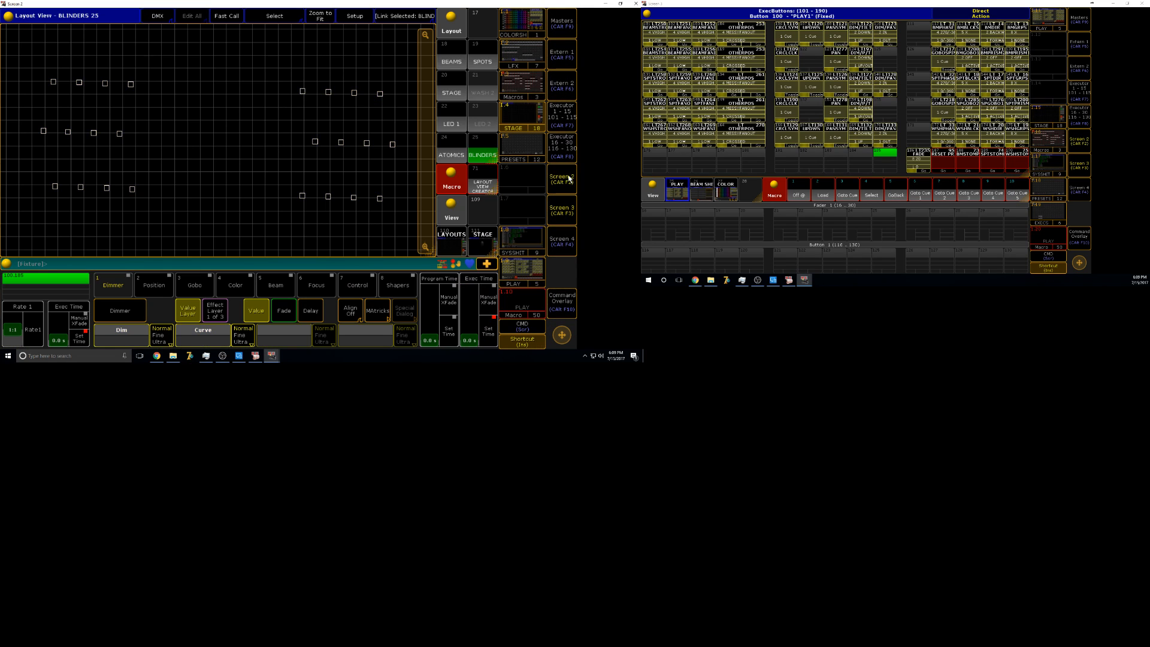
- Open the CLONING view and run the BEAMS CLONE macro for fixtures 3024 through 3074, cloning with Low Prio Merge
{"action": "left_click", "coordinate": [519, 150]}
{"action": "left_click", "coordinate": [376, 244]}
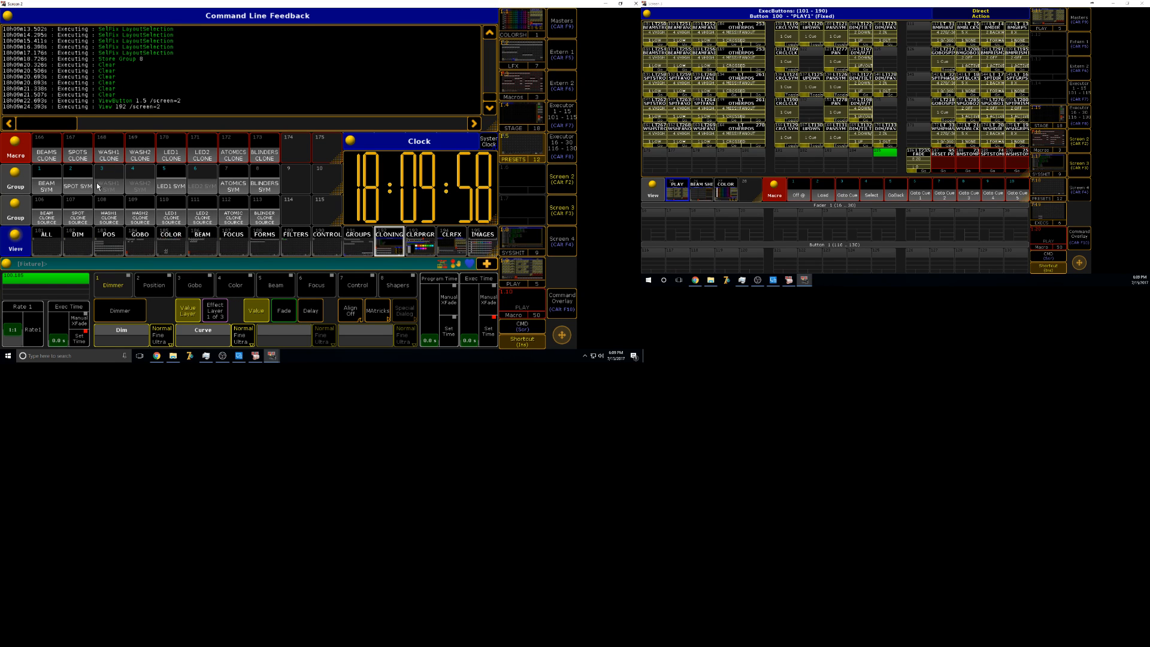
{"action": "left_click", "coordinate": [52, 157]}
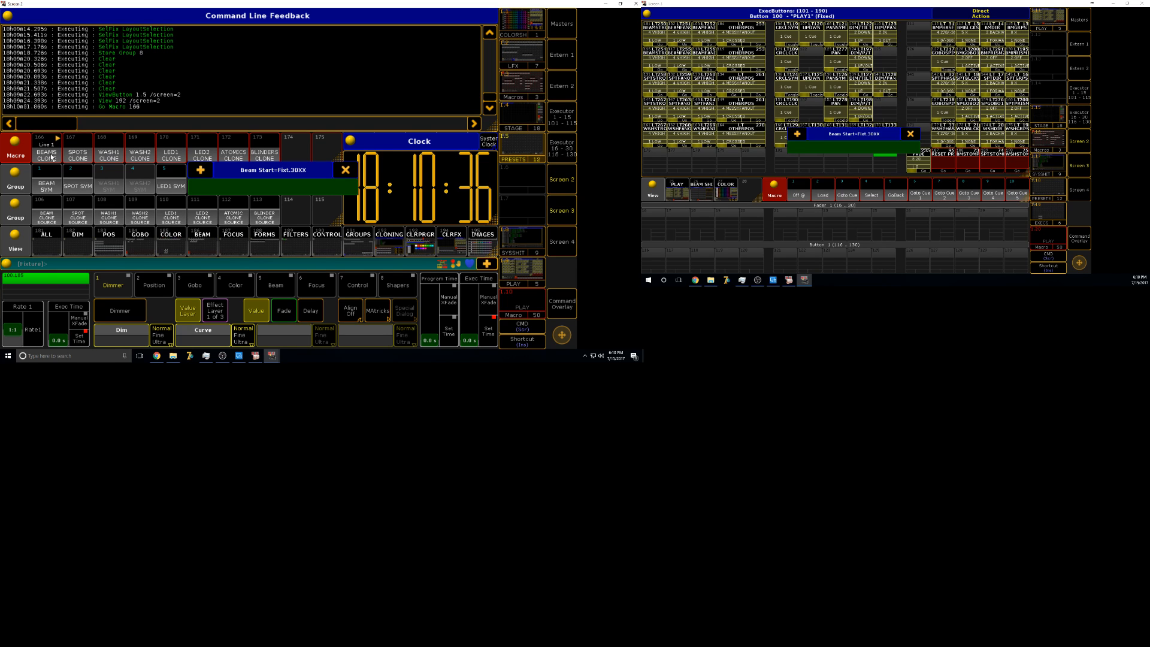
{"action": "type", "text": "3024"}
{"action": "key", "text": "Return"}
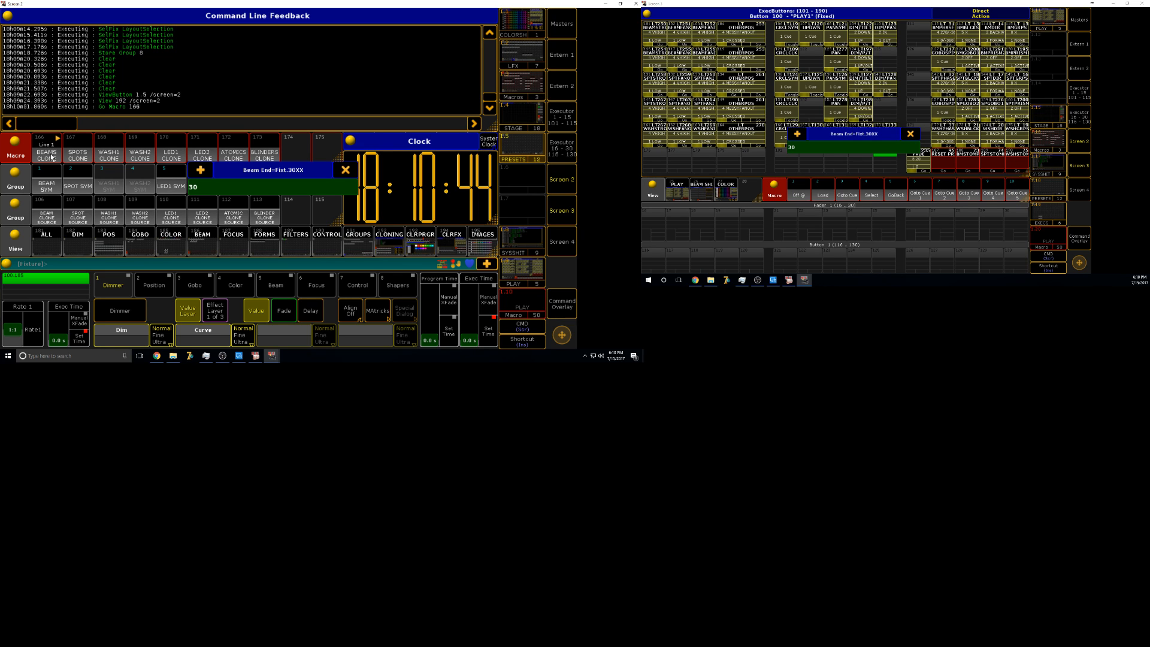
{"action": "type", "text": "074"}
{"action": "key", "text": "Return"}
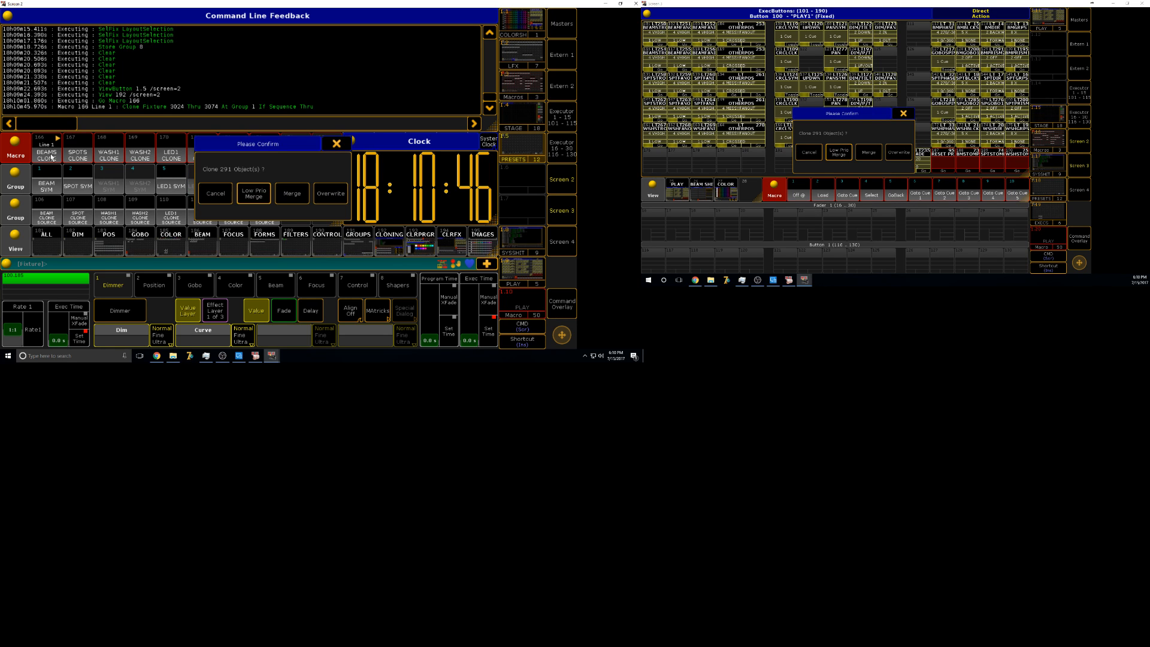
{"action": "left_click", "coordinate": [254, 193]}
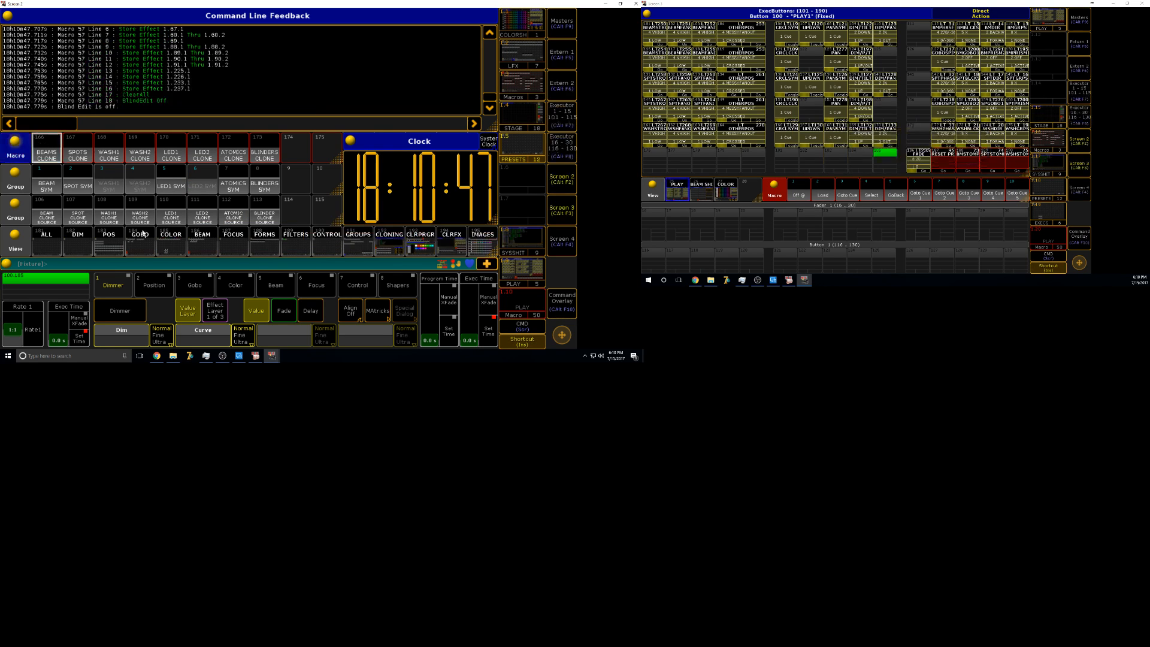
{"action": "left_click", "coordinate": [80, 156]}
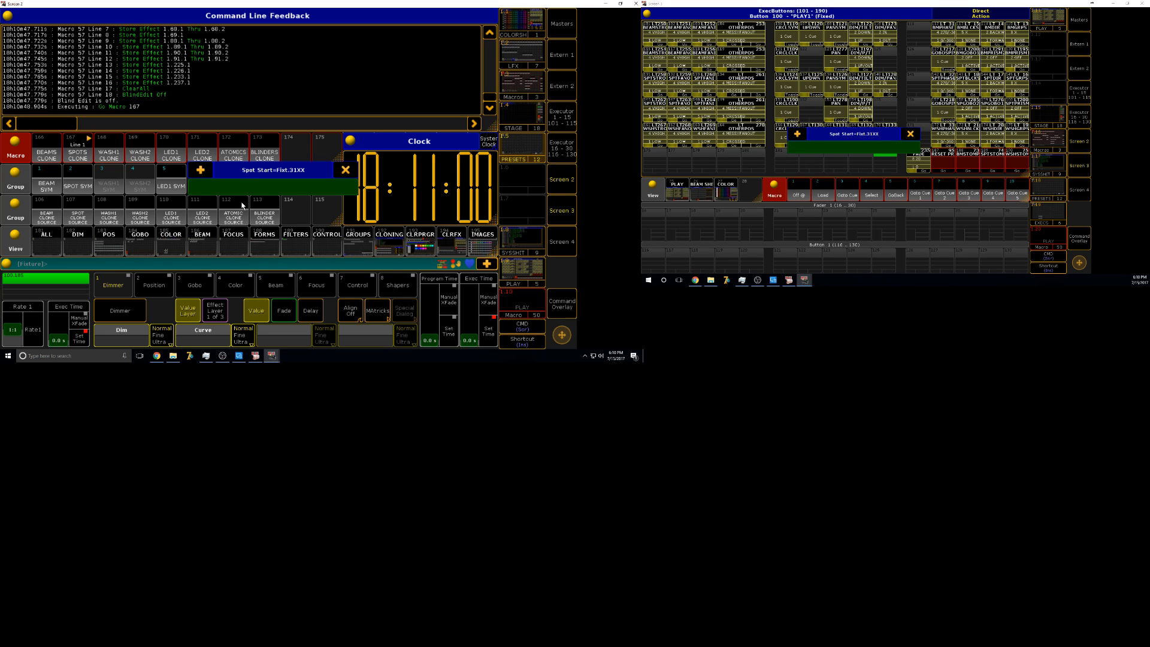
{"action": "key", "text": "Return"}
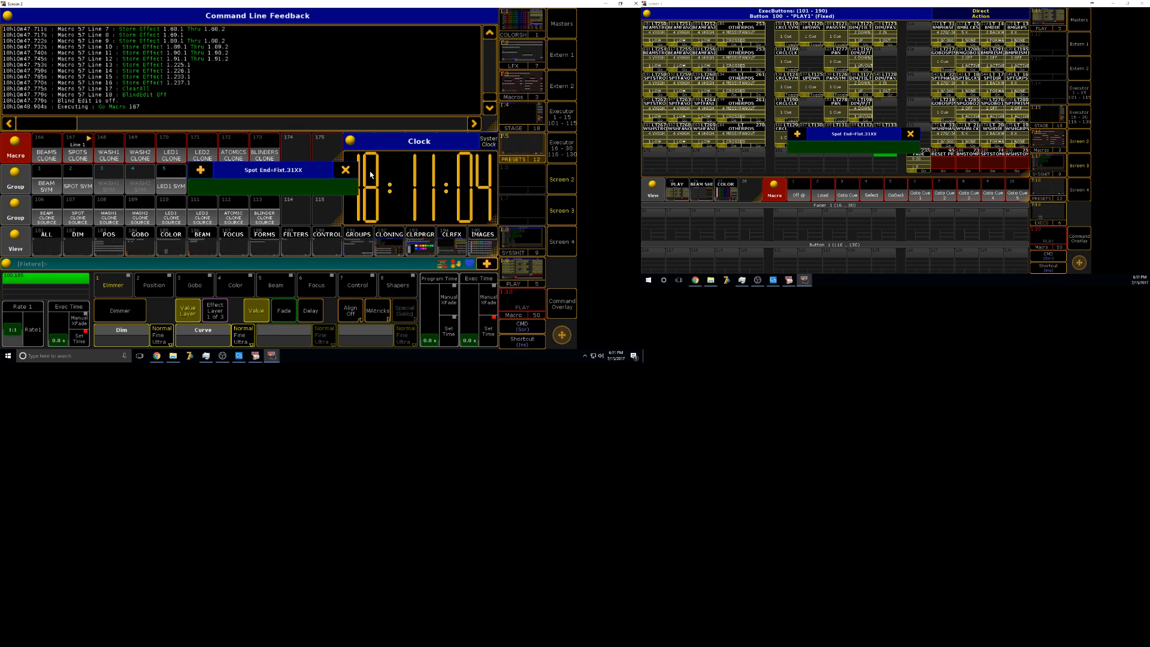
{"action": "left_click", "coordinate": [346, 169]}
- Run the SPOTS CLONE macro for fixtures 3136 through 3162 with Low Prio Merge, leaving the WASH1 CLONE macro unedited
{"action": "left_click", "coordinate": [80, 153]}
{"action": "type", "text": "3136"}
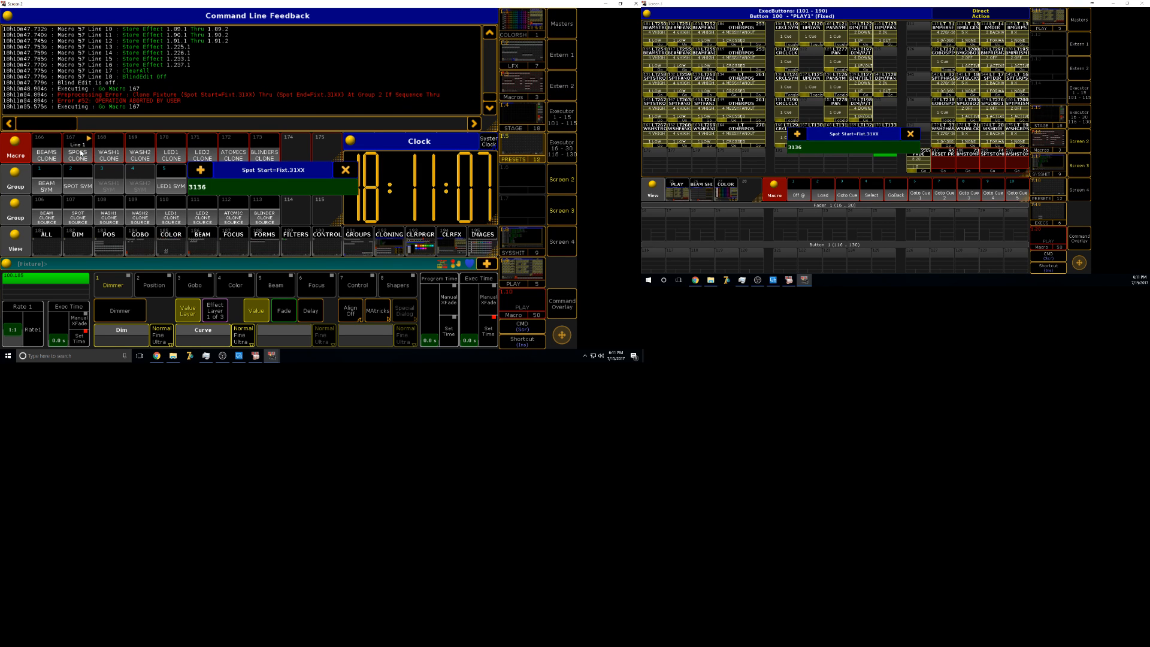
{"action": "key", "text": "Return"}
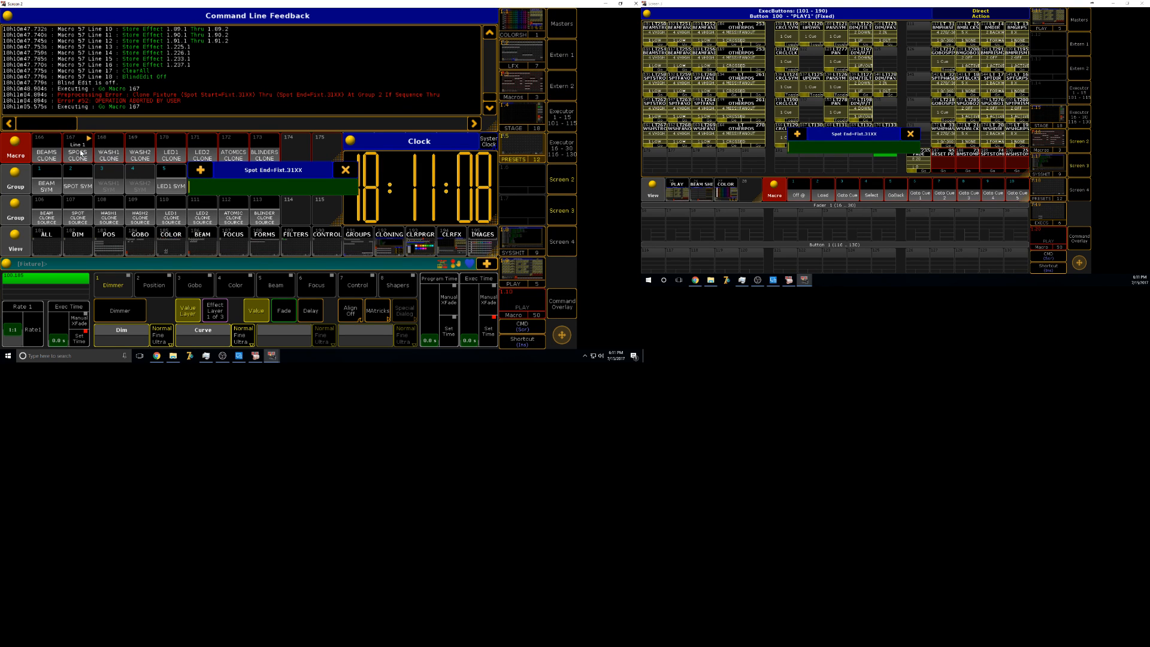
{"action": "type", "text": "315"}
{"action": "key", "text": "BackSpace"}
{"action": "type", "text": "62"}
{"action": "key", "text": "Return"}
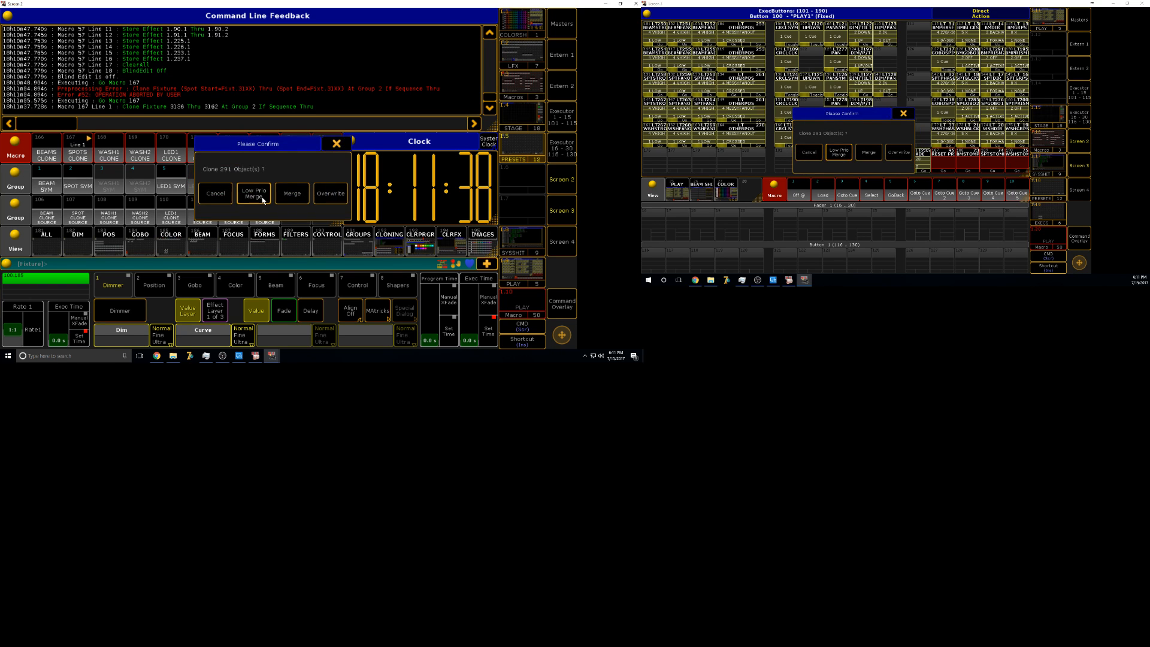
{"action": "left_click", "coordinate": [109, 152]}
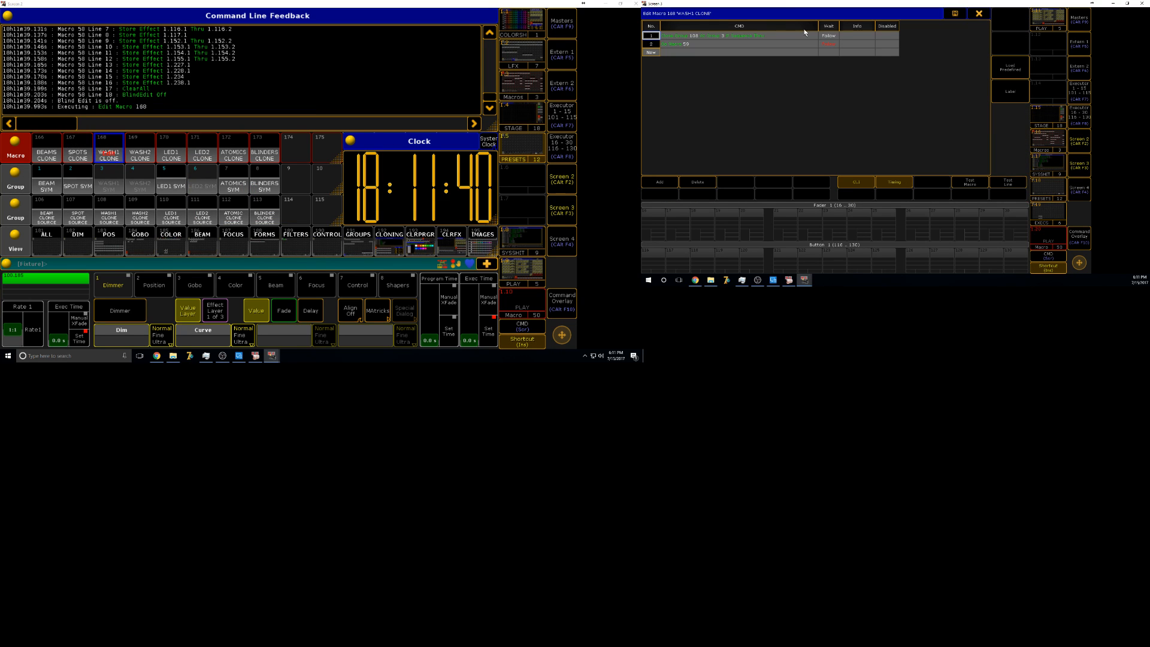
{"action": "left_click", "coordinate": [978, 13]}
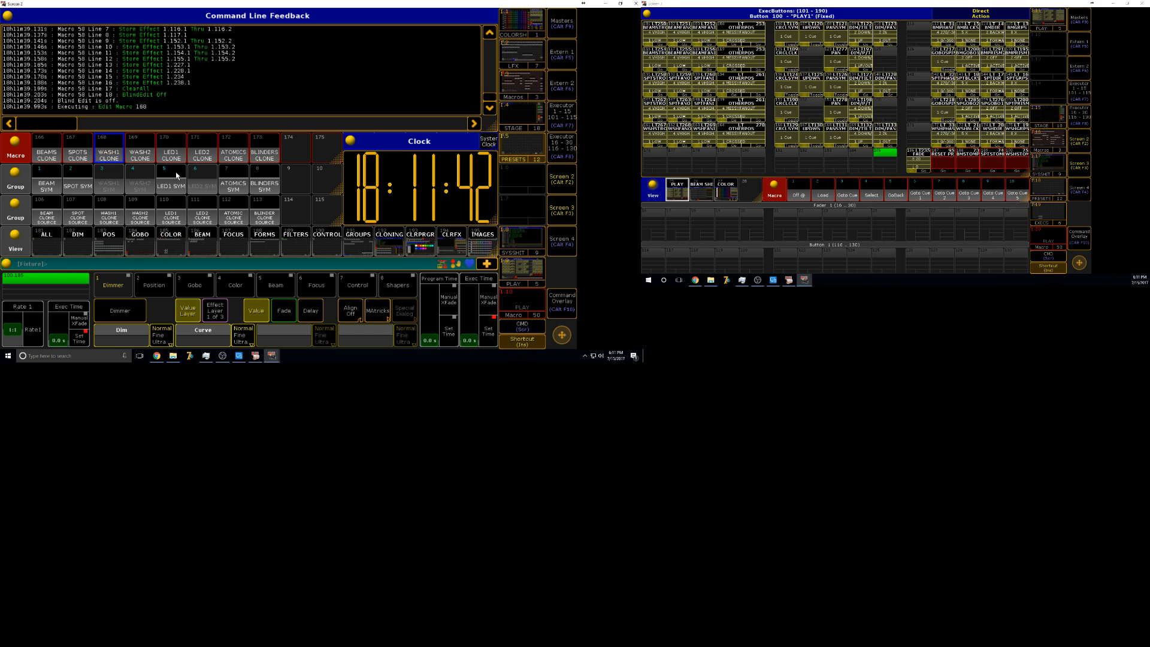
- Run the LED1, ATOMICS and BLINDERS CLONE macros, cloning each with Low Prio Merge
{"action": "left_click", "coordinate": [173, 155]}
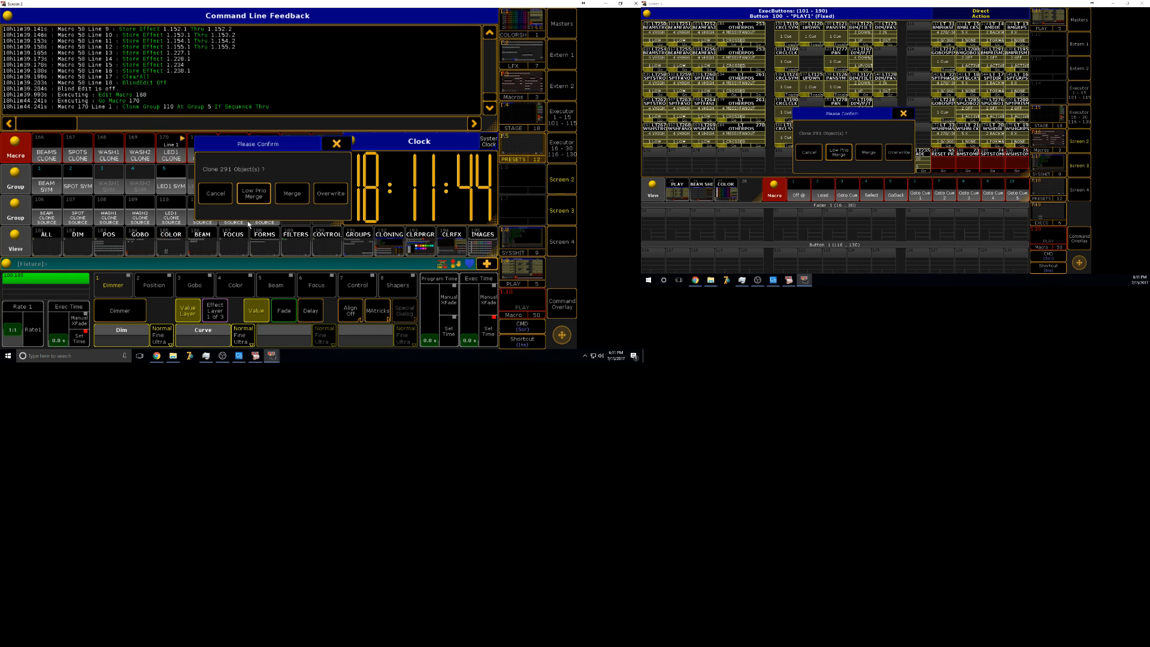
{"action": "left_click", "coordinate": [254, 194]}
{"action": "left_click", "coordinate": [233, 151]}
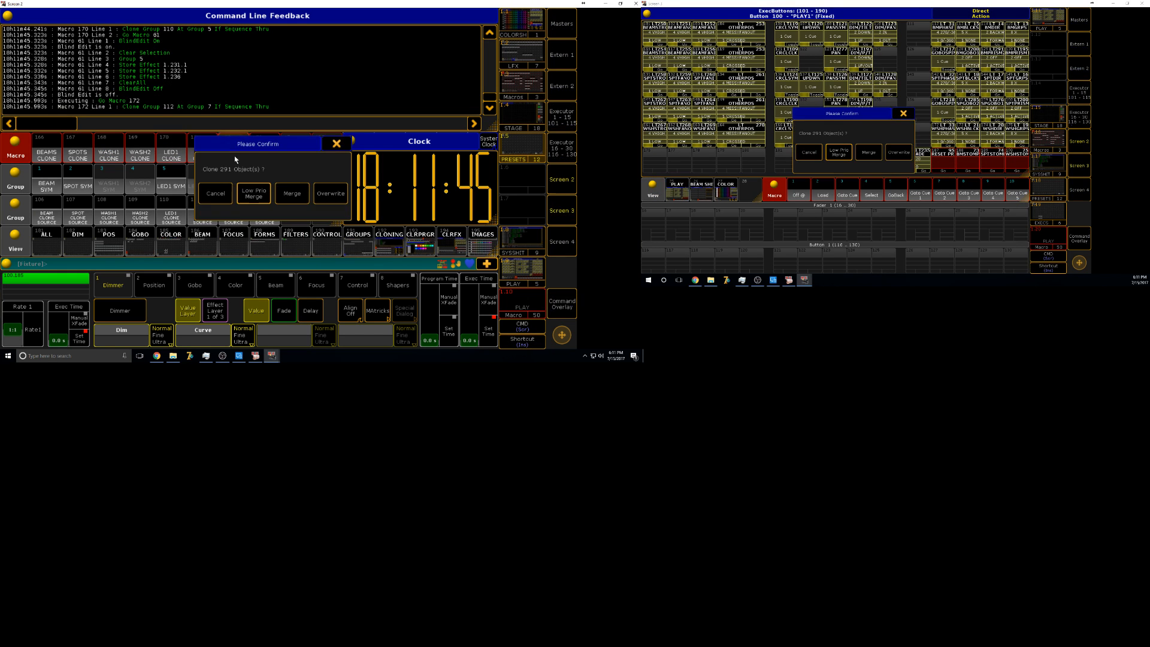
{"action": "left_click", "coordinate": [250, 197]}
{"action": "left_click", "coordinate": [268, 145]}
{"action": "left_click", "coordinate": [253, 194]}
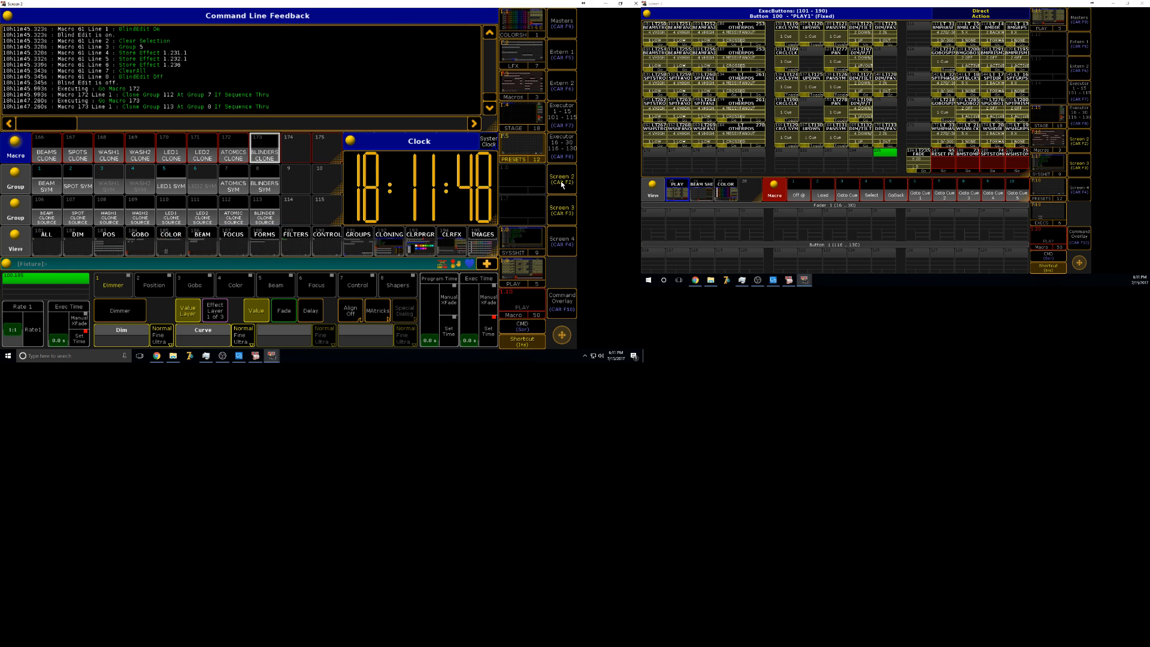
- Switch to MA 3D and darken the stage rendering by turning the point light and background colors down to black
{"action": "left_click", "coordinate": [295, 240]}
{"action": "left_click", "coordinate": [256, 356]}
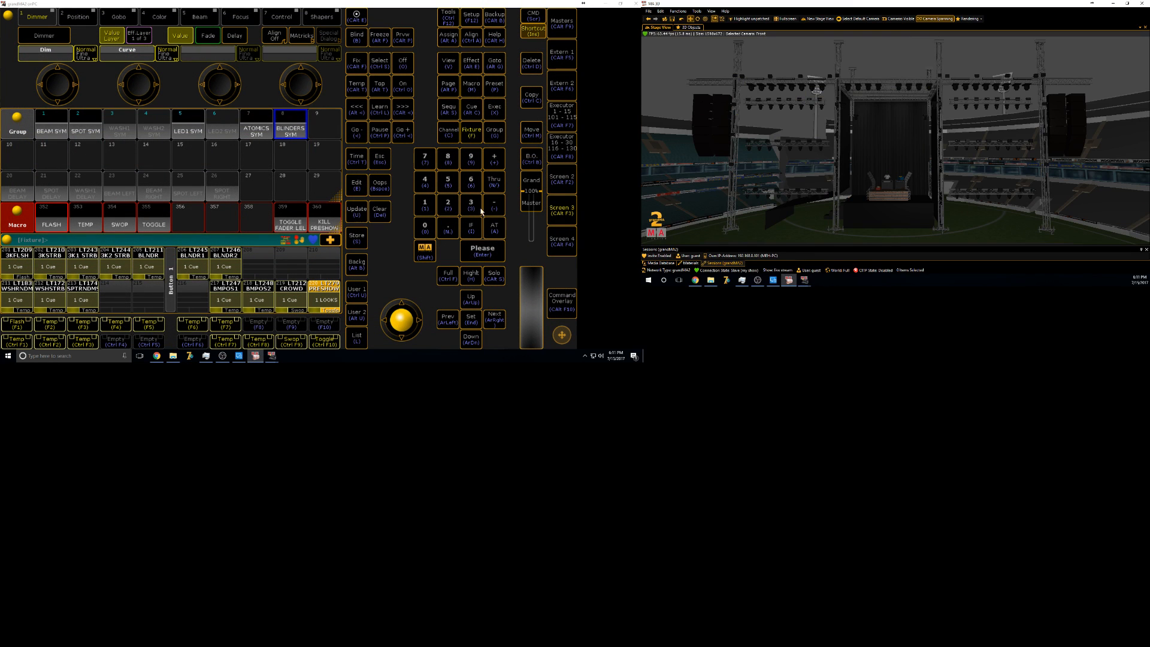
{"action": "left_click", "coordinate": [969, 19]}
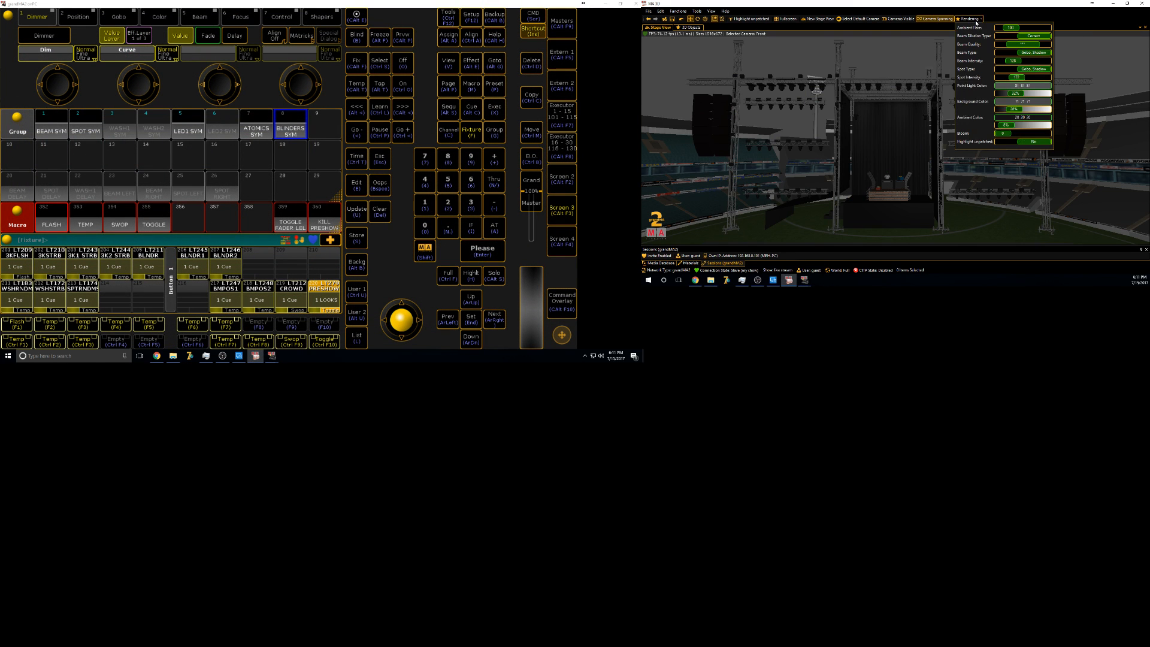
{"action": "left_click", "coordinate": [995, 93]}
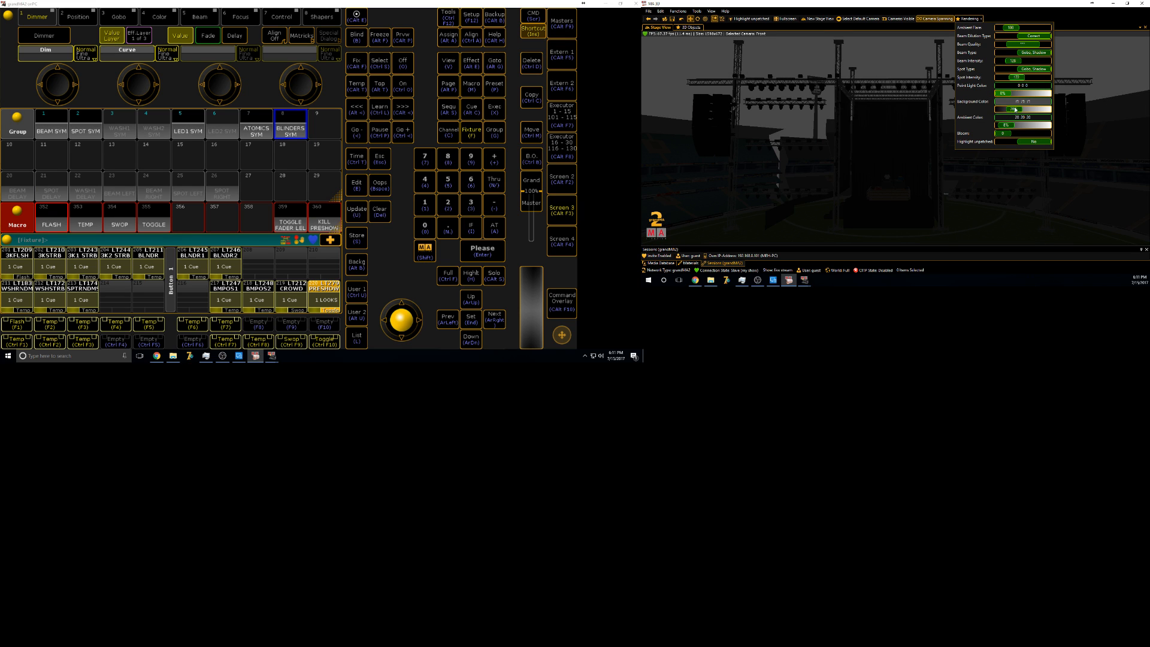
{"action": "left_click_drag", "start_coordinate": [1015, 109], "coordinate": [995, 109]}
{"action": "left_click", "coordinate": [257, 157]}
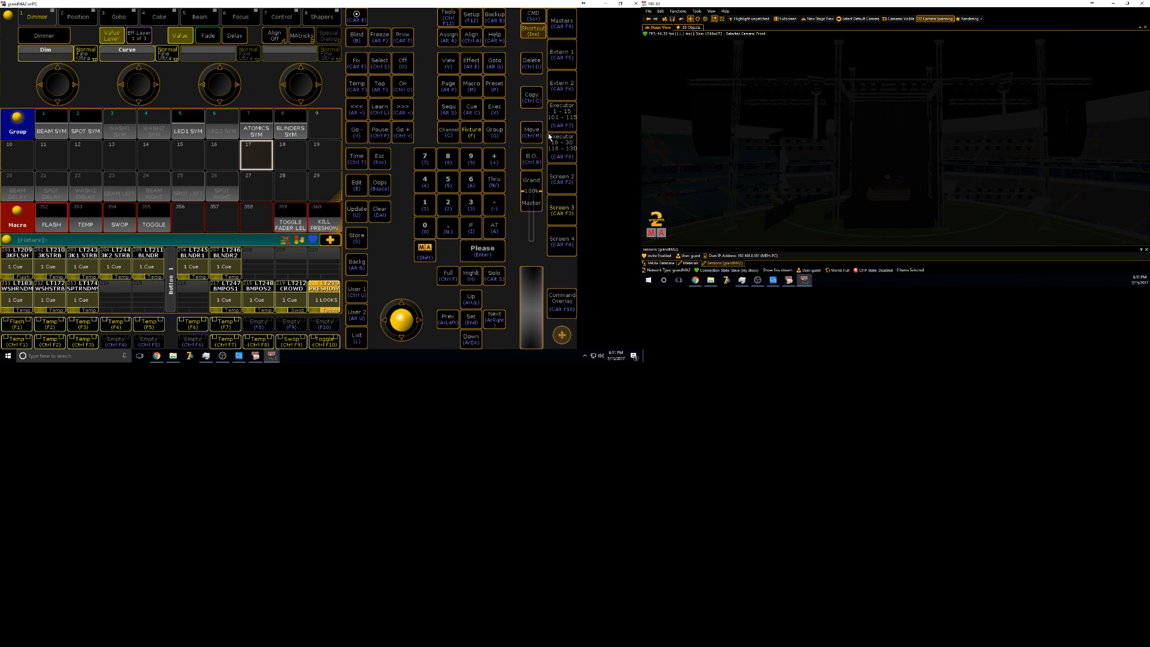
- Show executors 1–15 and test the cloned beams by running the BEAMS fader up to 100% and back down to 0%
{"action": "left_click", "coordinate": [561, 116]}
{"action": "left_click_drag", "start_coordinate": [17, 234], "coordinate": [16, 153]}
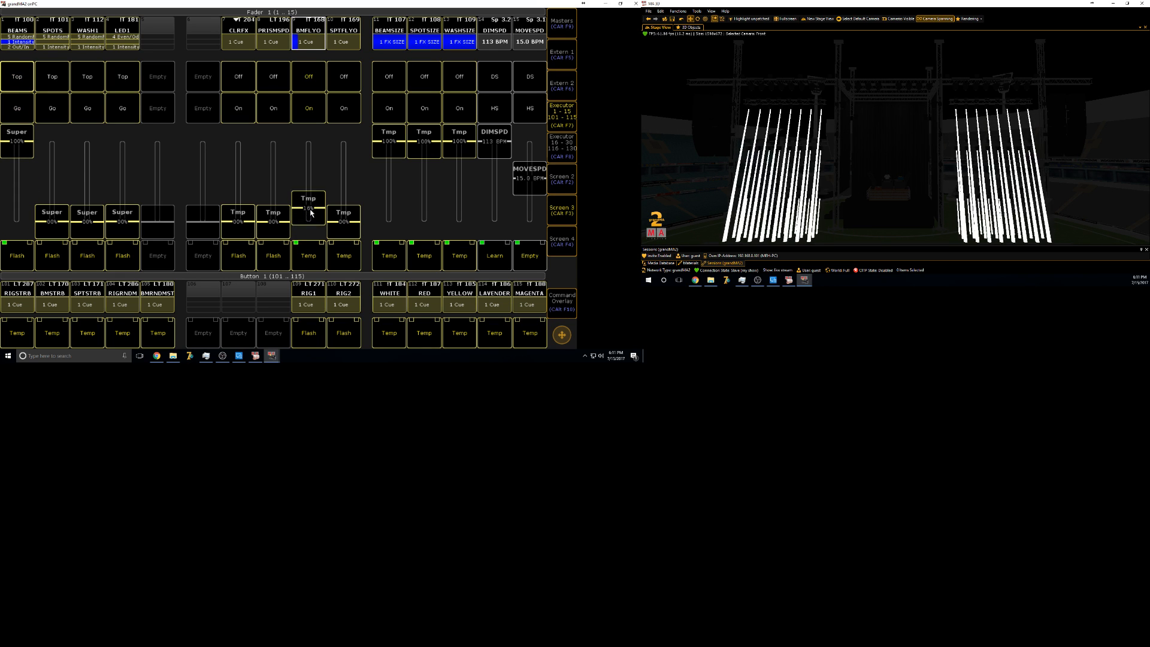
{"action": "left_click_drag", "start_coordinate": [16, 142], "coordinate": [17, 233]}
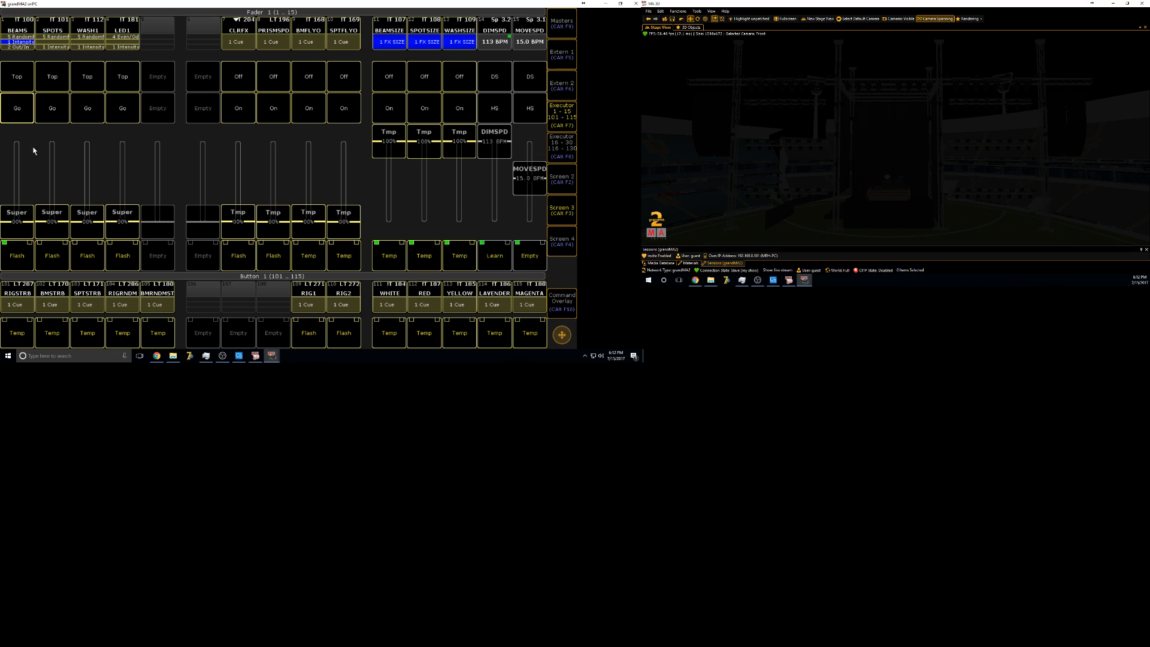
- Advance through the BEAMS executor's cues, flashing each one to check the stage, and flash the SPOTS and LED1 executors
{"action": "left_click", "coordinate": [30, 254]}
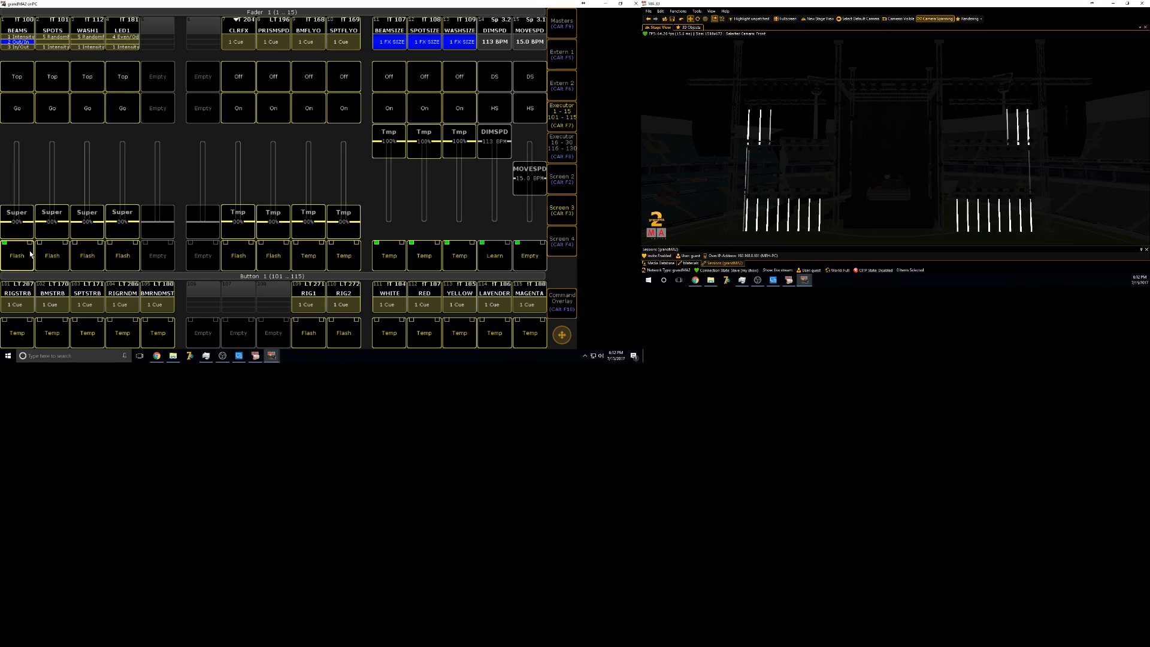
{"action": "left_click", "coordinate": [13, 110]}
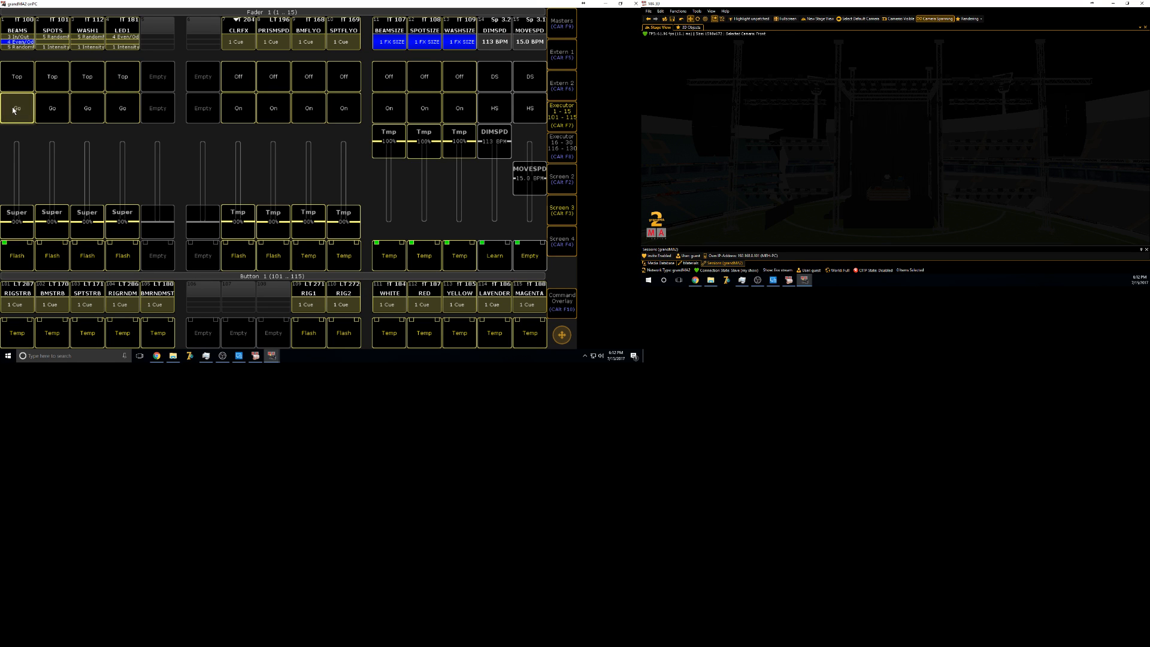
{"action": "left_click", "coordinate": [27, 261]}
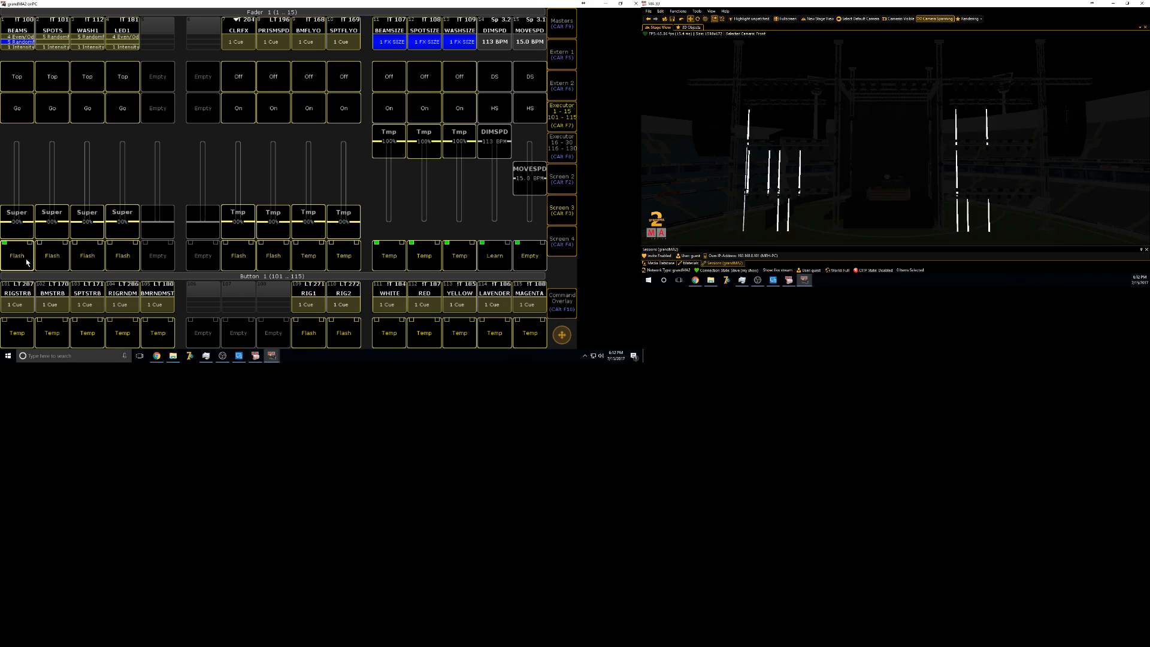
{"action": "left_click", "coordinate": [26, 97]}
{"action": "left_click", "coordinate": [26, 97]}
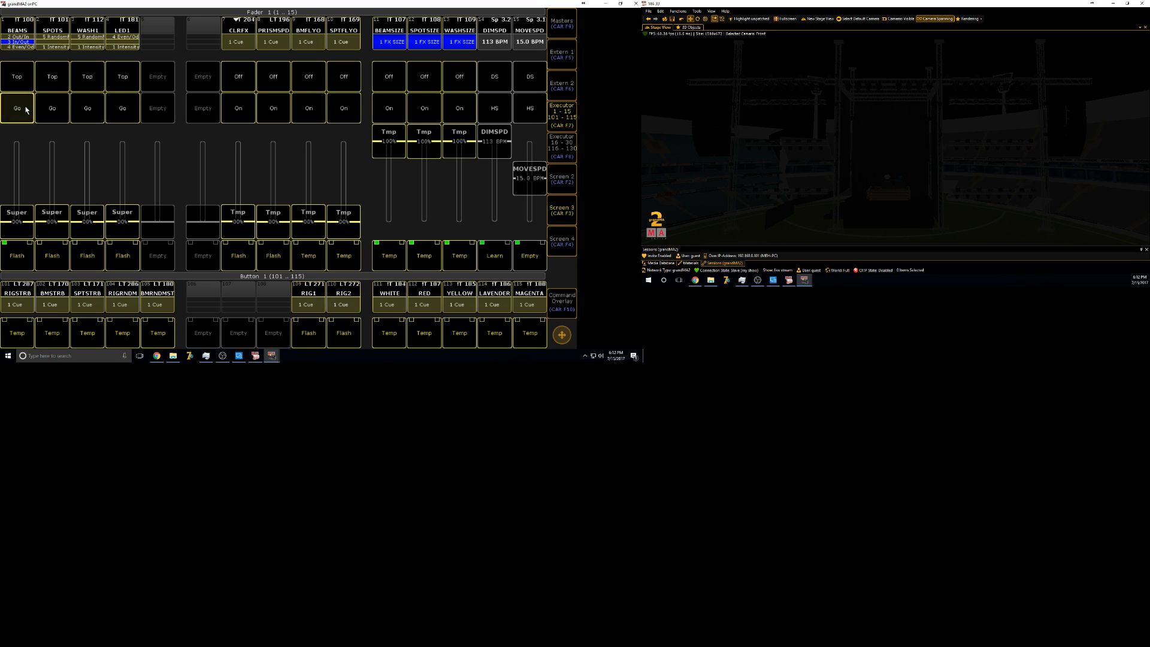
{"action": "left_click", "coordinate": [19, 262]}
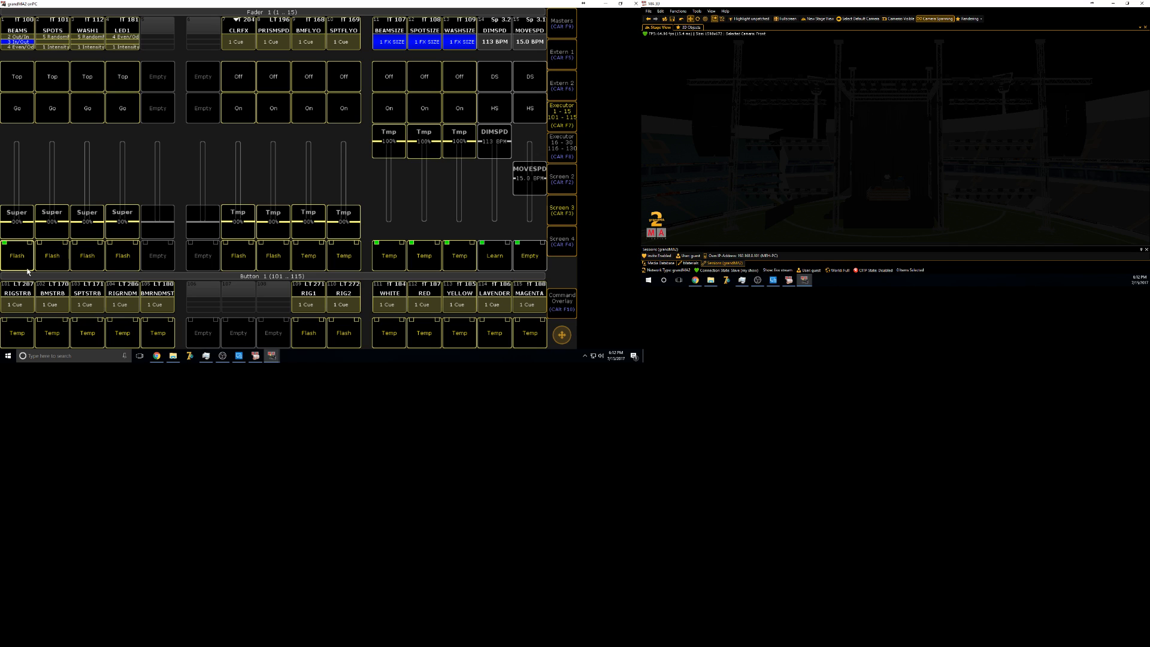
{"action": "left_click", "coordinate": [13, 105]}
{"action": "left_click_drag", "start_coordinate": [15, 254], "coordinate": [25, 261]}
{"action": "left_click", "coordinate": [17, 76]}
{"action": "left_click", "coordinate": [20, 109]}
{"action": "left_click", "coordinate": [23, 110]}
{"action": "left_click", "coordinate": [24, 110]}
{"action": "left_click", "coordinate": [52, 255]}
{"action": "left_click_drag", "start_coordinate": [122, 256], "coordinate": [93, 280]}
- Raise the BEAMS fader to 100% and trigger the BMSTRB and SPTSTRB strobe executors
{"action": "left_click_drag", "start_coordinate": [17, 219], "coordinate": [17, 139]}
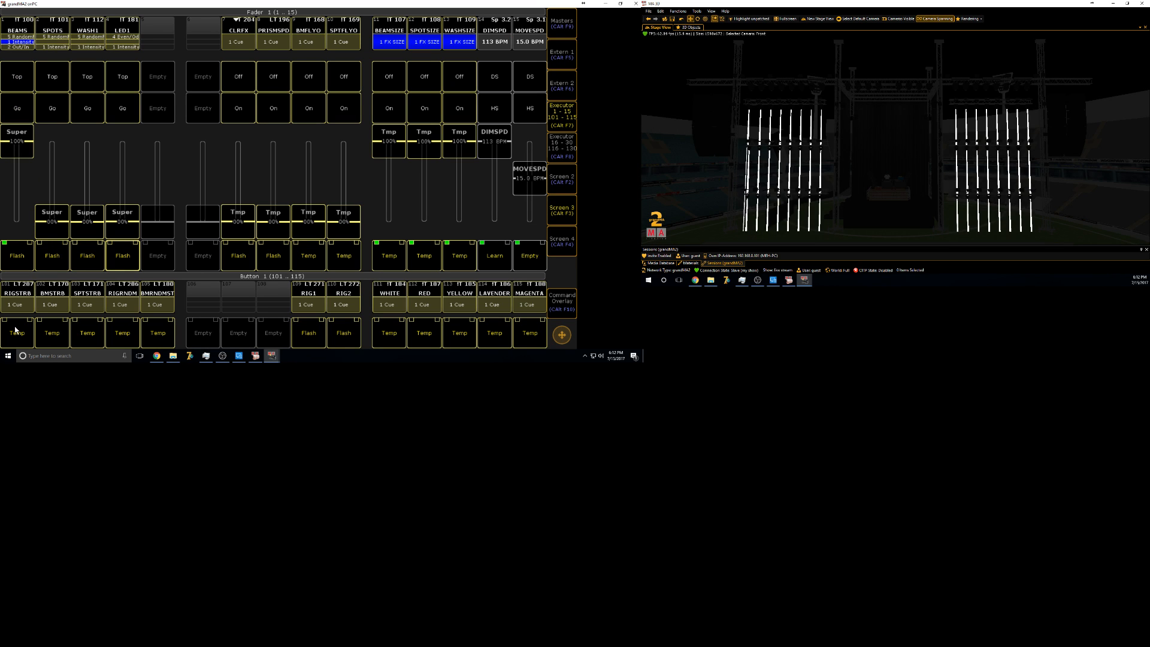
{"action": "left_click_drag", "start_coordinate": [59, 338], "coordinate": [59, 339]}
{"action": "left_click", "coordinate": [88, 333]}
- Raise the SPOTS fader to 100% and test the cloned rig with the RIGSTRB, BMSTRB, SPTSTRB and BMRNDMST executors
{"action": "left_click_drag", "start_coordinate": [53, 221], "coordinate": [52, 141]}
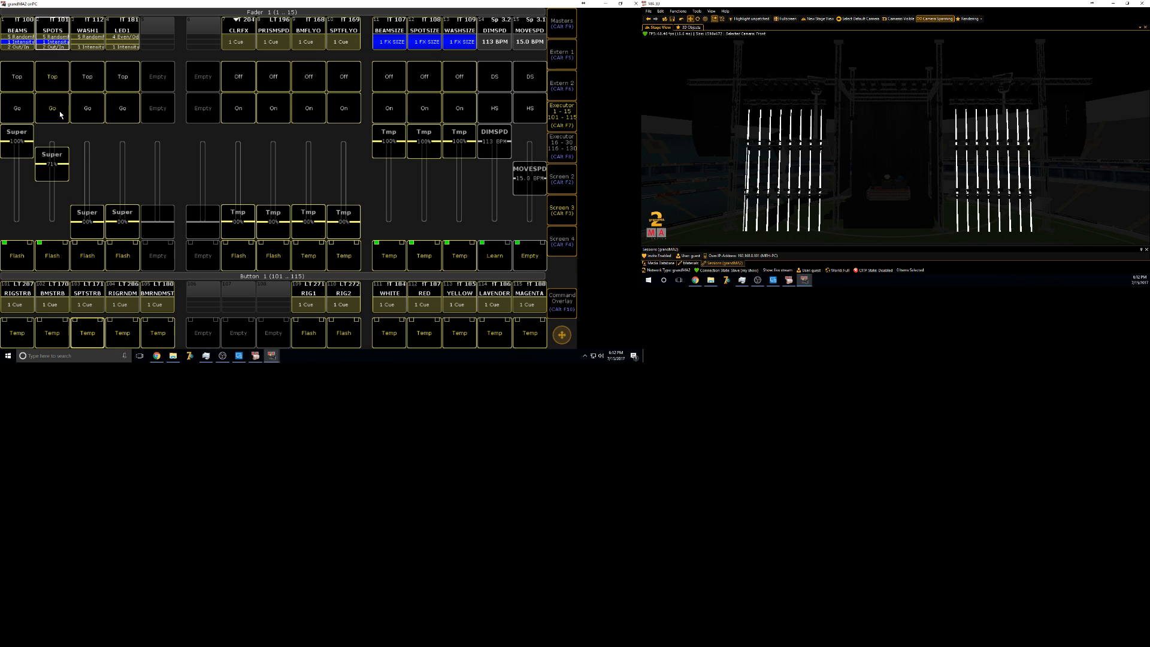
{"action": "left_click_drag", "start_coordinate": [20, 329], "coordinate": [20, 328]}
{"action": "left_click_drag", "start_coordinate": [51, 330], "coordinate": [51, 330]}
{"action": "left_click_drag", "start_coordinate": [88, 333], "coordinate": [152, 336]}
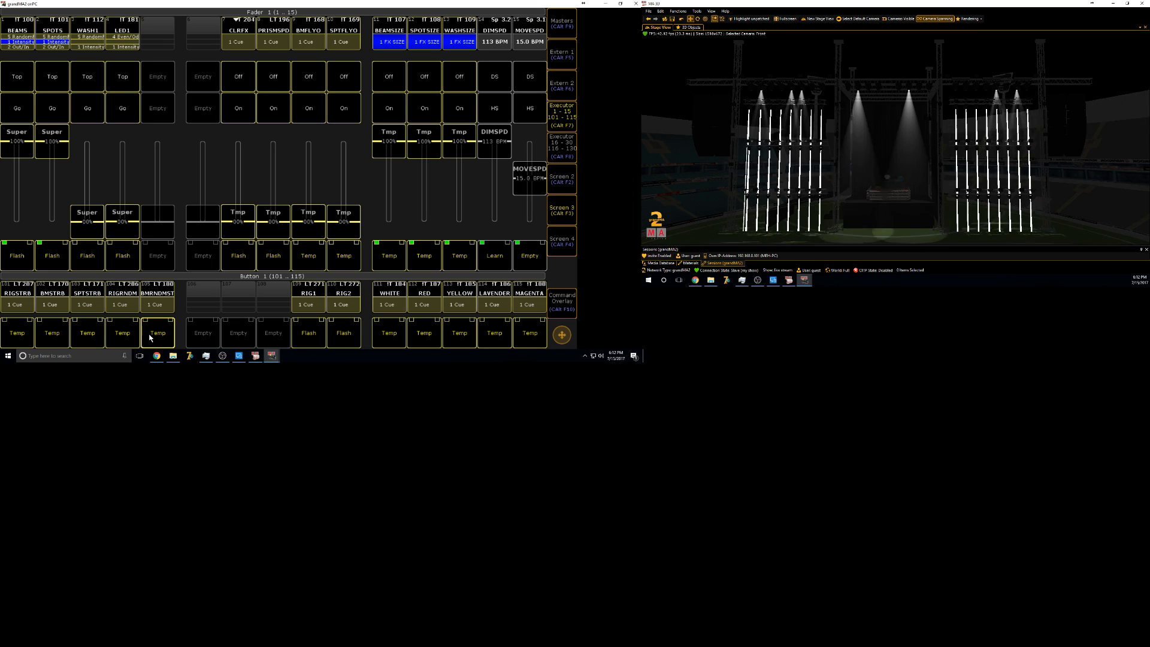
{"action": "mouse_move", "coordinate": [59, 145]}
{"action": "left_mouse_down"}
{"action": "mouse_move", "coordinate": [63, 158]}
{"action": "mouse_move", "coordinate": [66, 145]}
{"action": "left_mouse_up"}
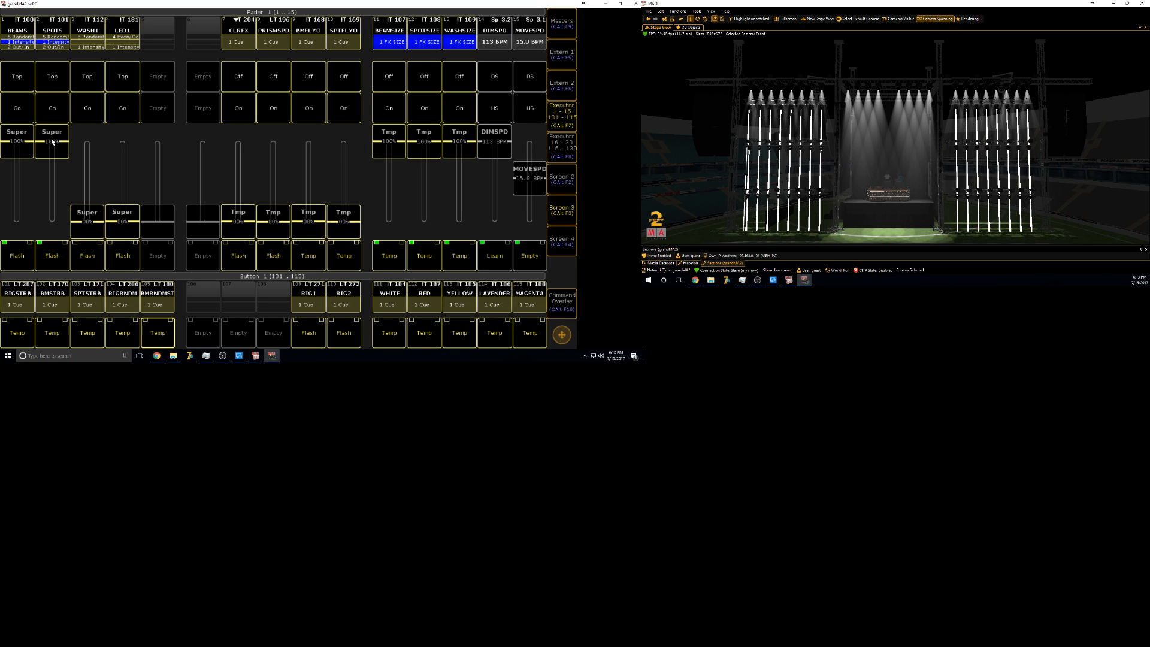
{"action": "left_click", "coordinate": [52, 142]}
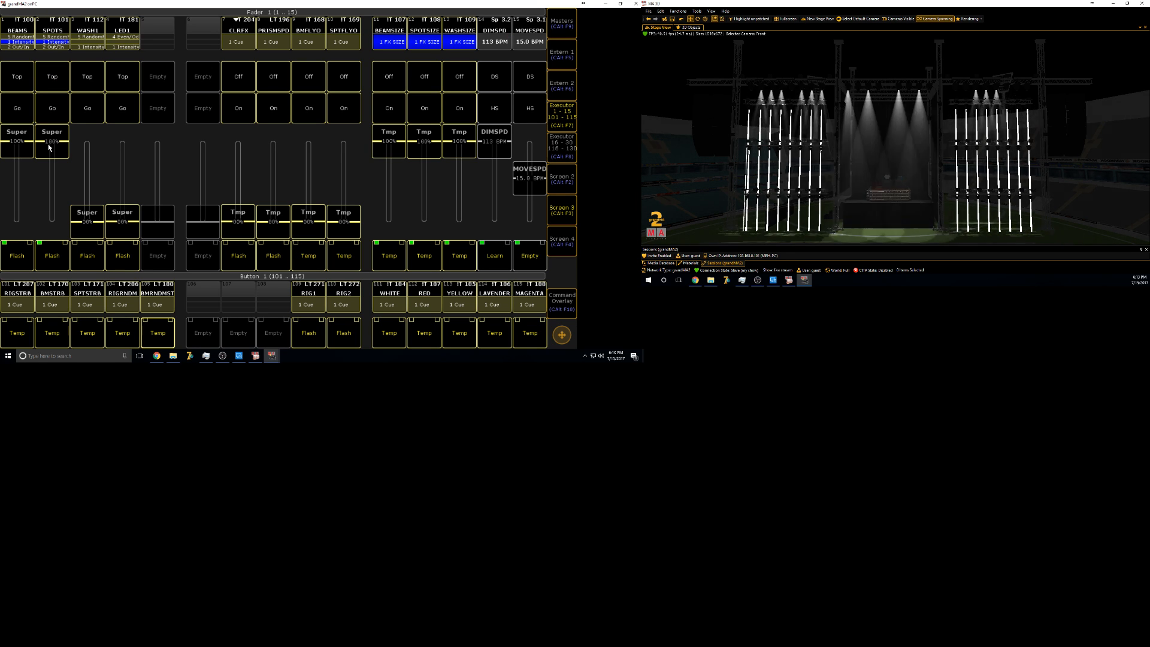
{"action": "left_click_drag", "start_coordinate": [50, 148], "coordinate": [270, 357]}
- Return to the presets page on Screen 2 and open the CLRPRGR color programming view
{"action": "left_click", "coordinate": [561, 179]}
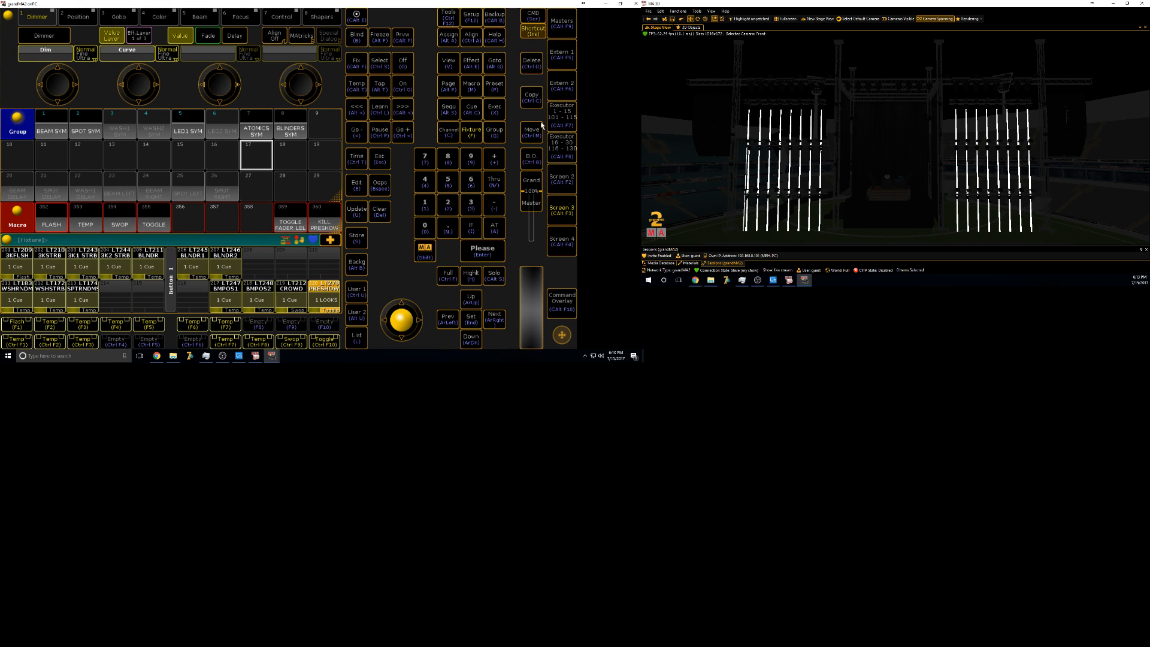
{"action": "left_click", "coordinate": [569, 180]}
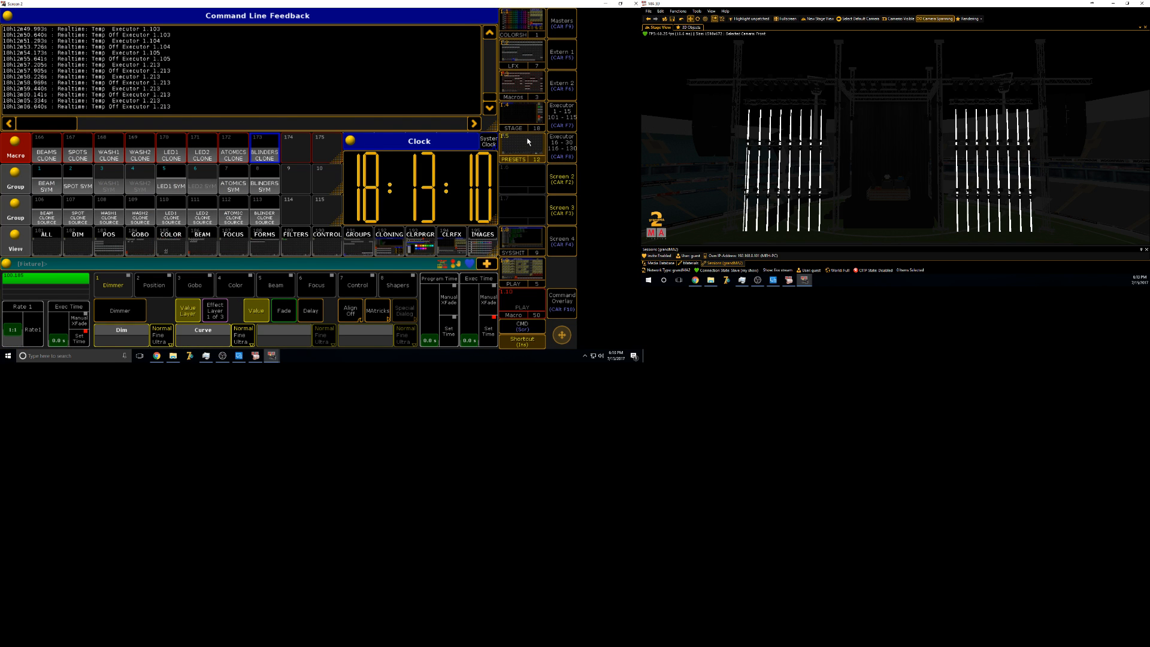
{"action": "left_click", "coordinate": [522, 147]}
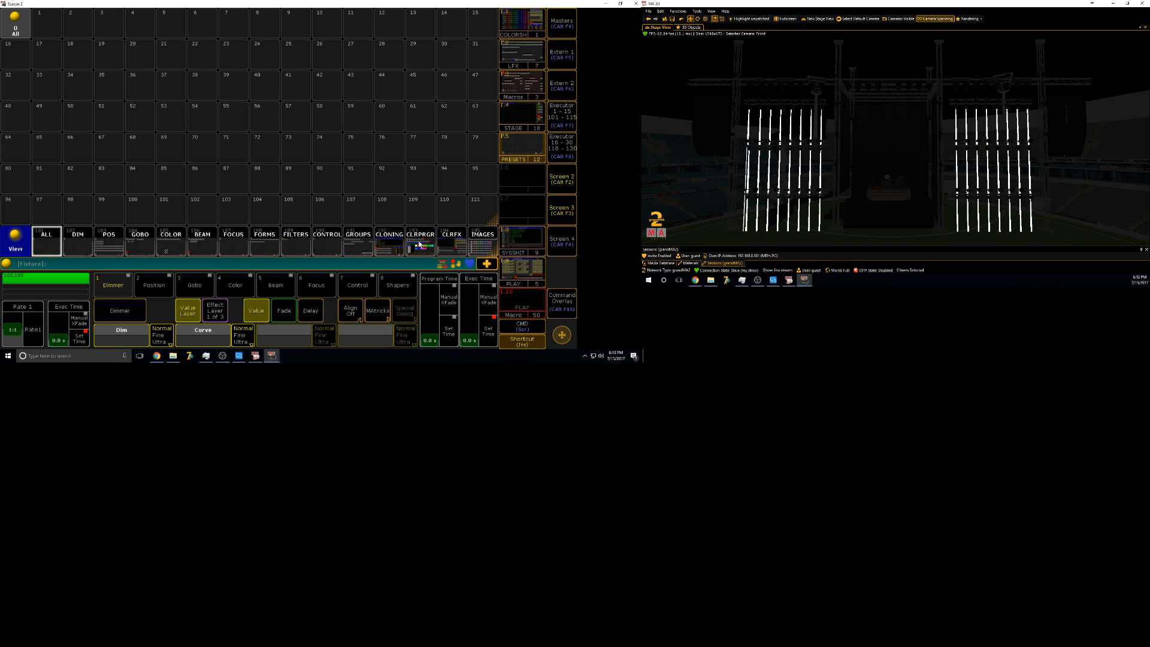
{"action": "left_click", "coordinate": [422, 243]}
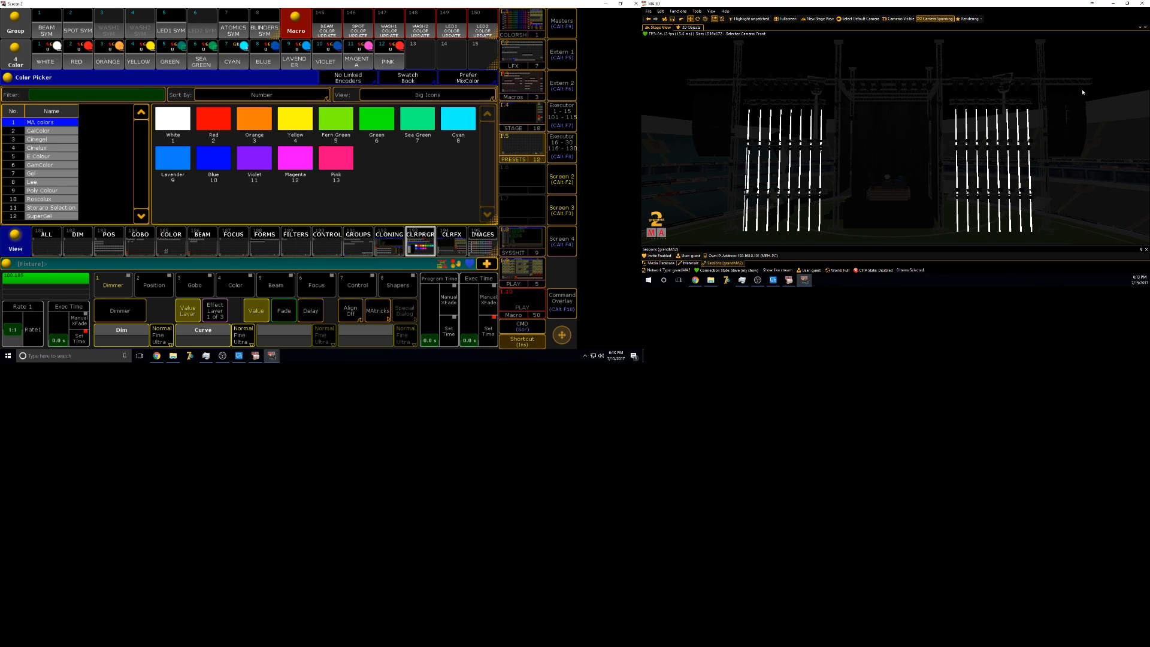
- Select the BEAM SYM group, set its C1 color wheel to open, and store it into the WHITE color preset
{"action": "left_click", "coordinate": [426, 52]}
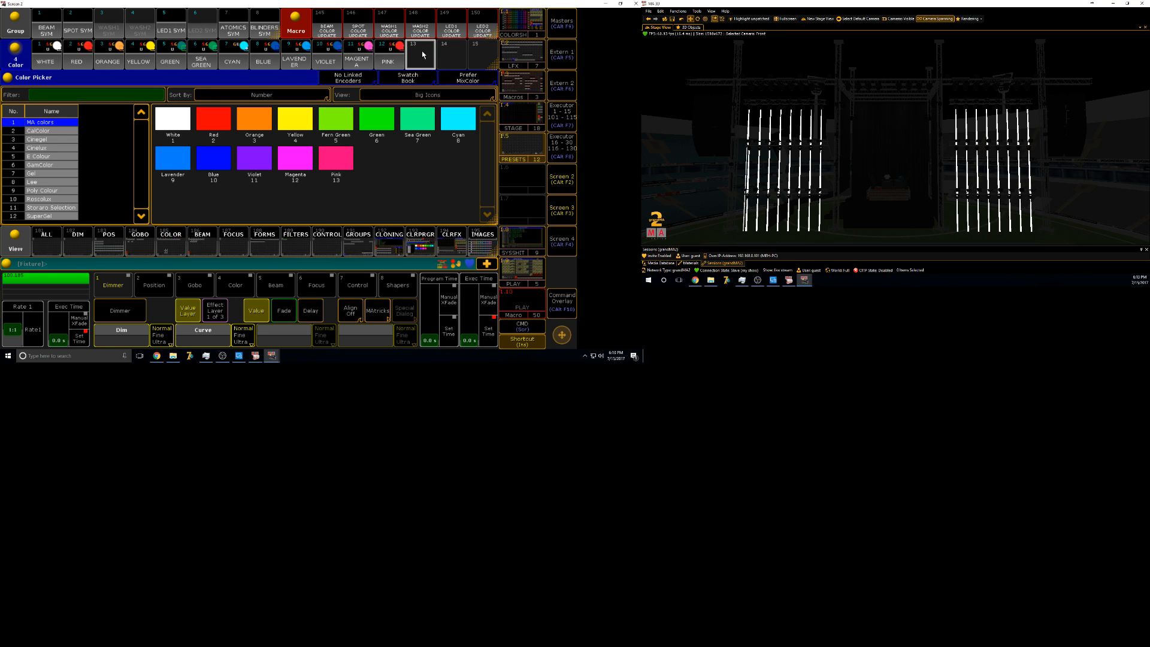
{"action": "scroll", "coordinate": [422, 55], "scroll_direction": "down", "scroll_amount": 6}
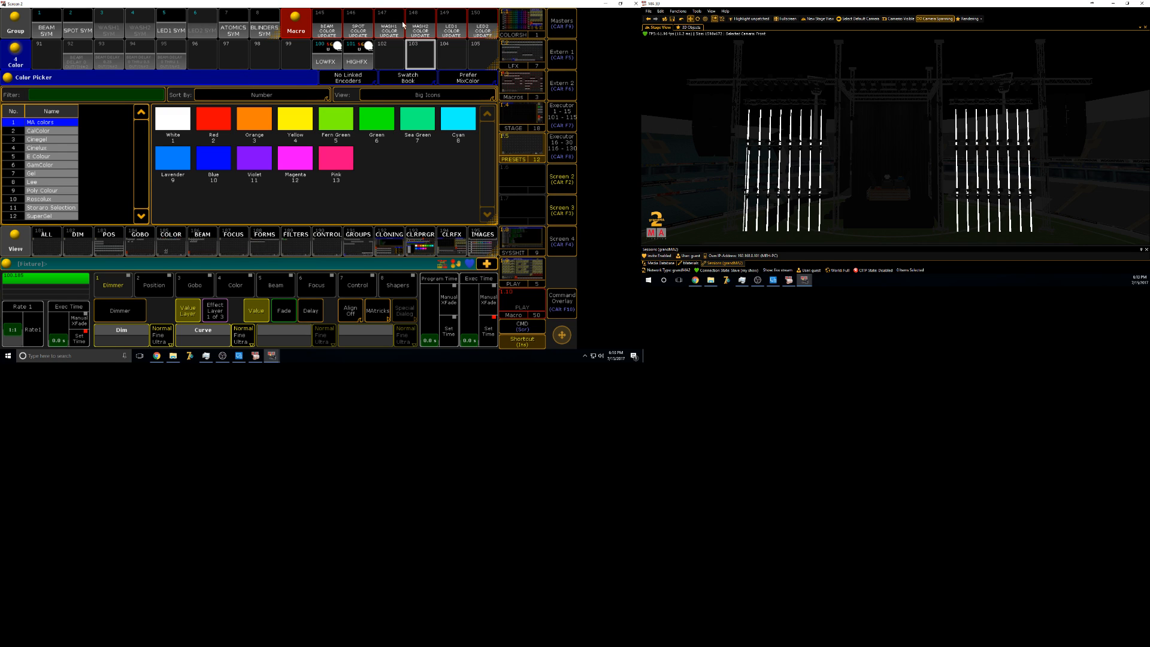
{"action": "scroll", "coordinate": [422, 66], "scroll_direction": "up", "scroll_amount": 6}
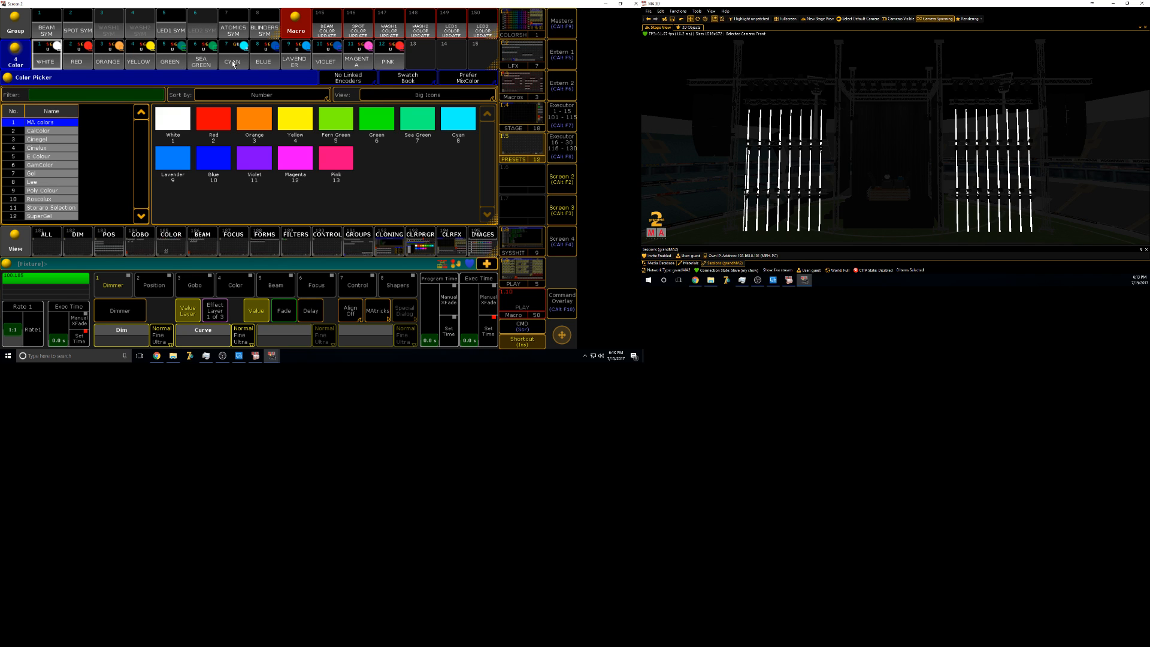
{"action": "left_click", "coordinate": [48, 30]}
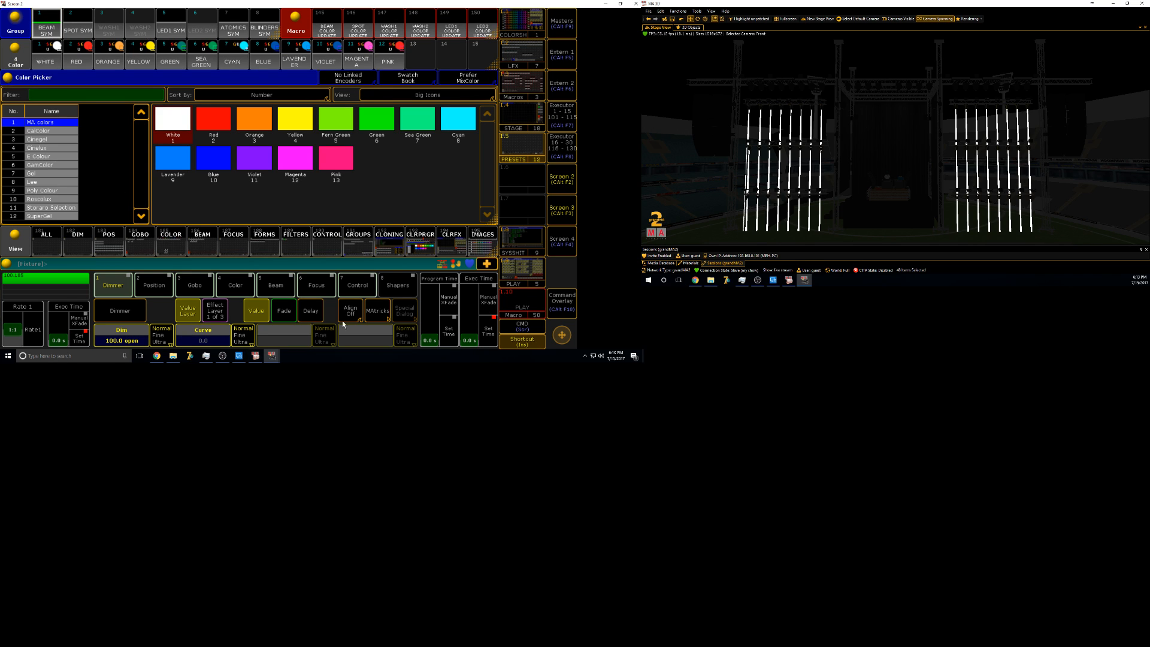
{"action": "left_click", "coordinate": [235, 285]}
{"action": "left_click", "coordinate": [125, 340]}
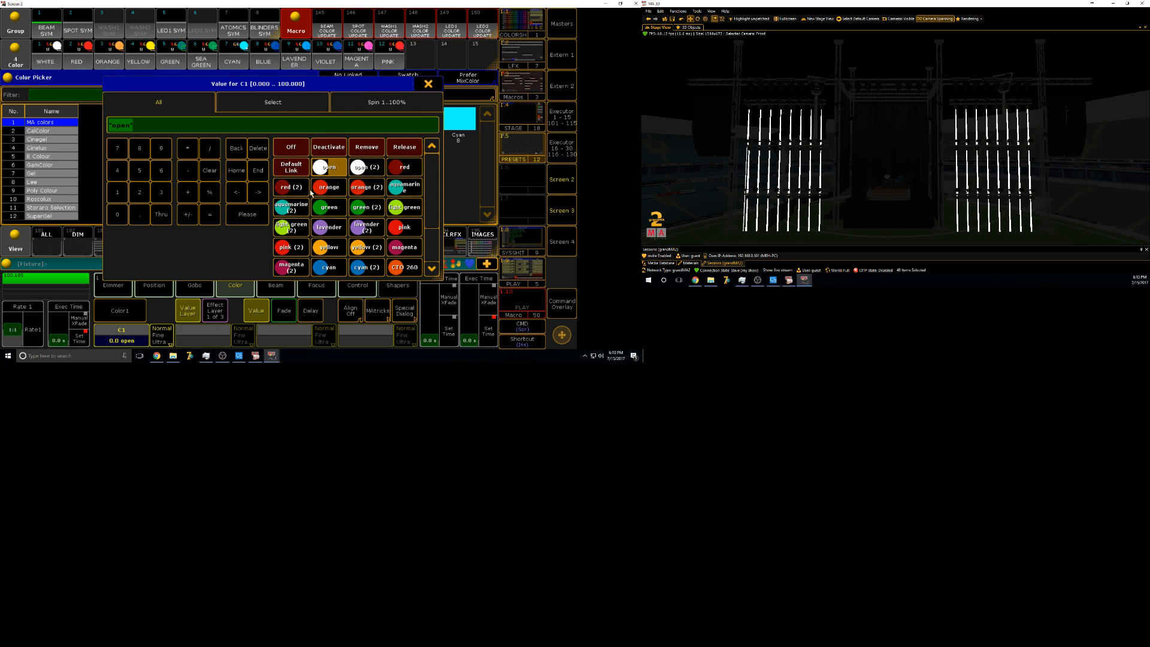
{"action": "left_click", "coordinate": [312, 171]}
{"action": "left_click", "coordinate": [46, 53]}
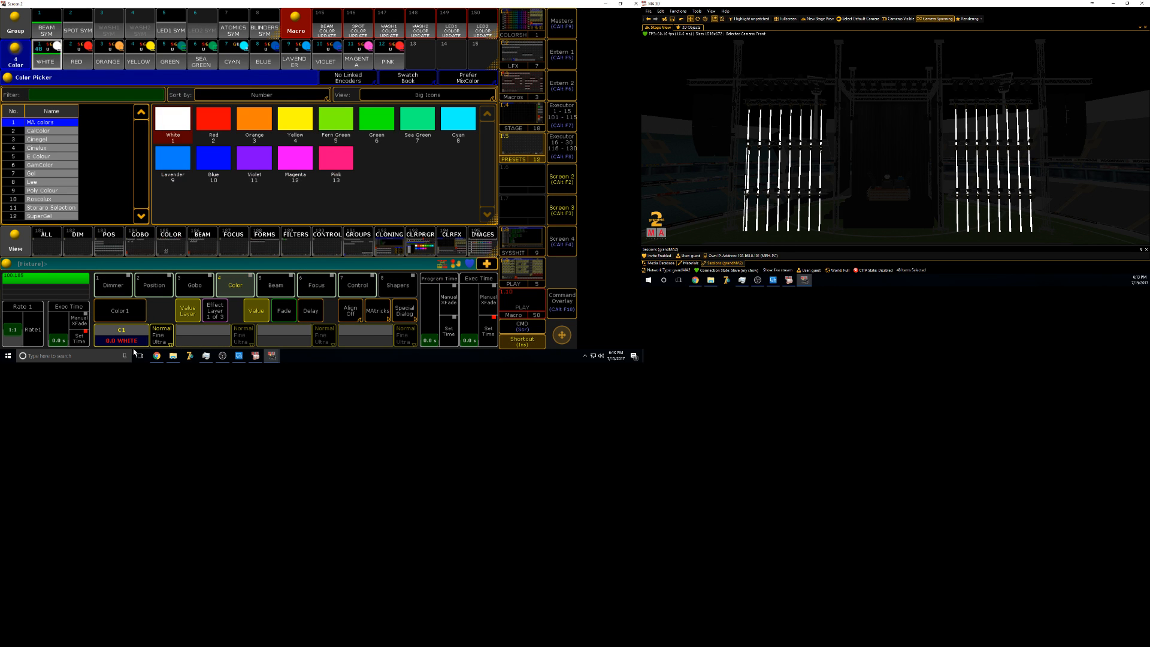
- Store the beams' C1 color wheel values into the color presets: red into RED and CTO 260 into ORANGE
{"action": "left_click", "coordinate": [125, 339]}
{"action": "left_click", "coordinate": [390, 170]}
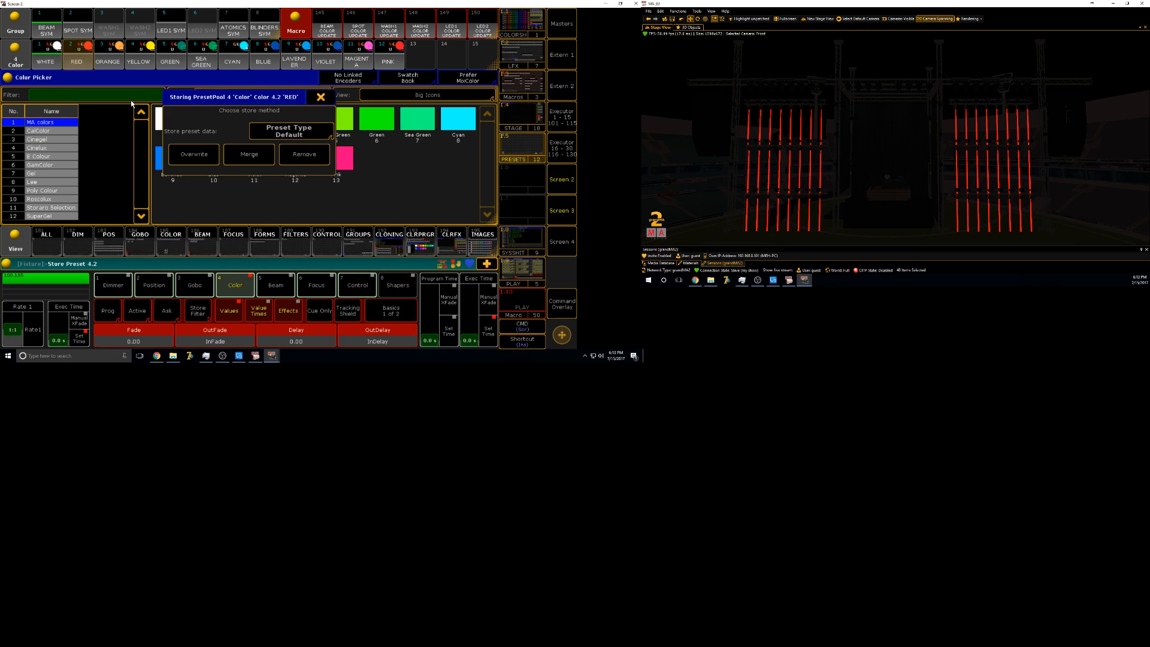
{"action": "left_click", "coordinate": [142, 339]}
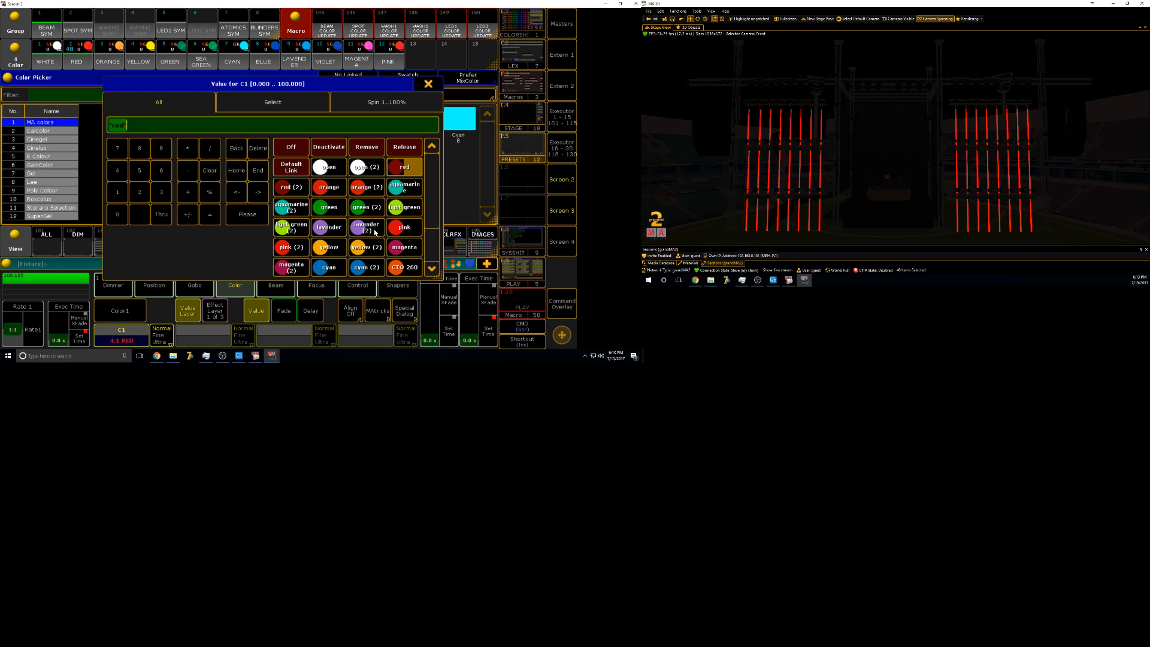
{"action": "left_click", "coordinate": [394, 269]}
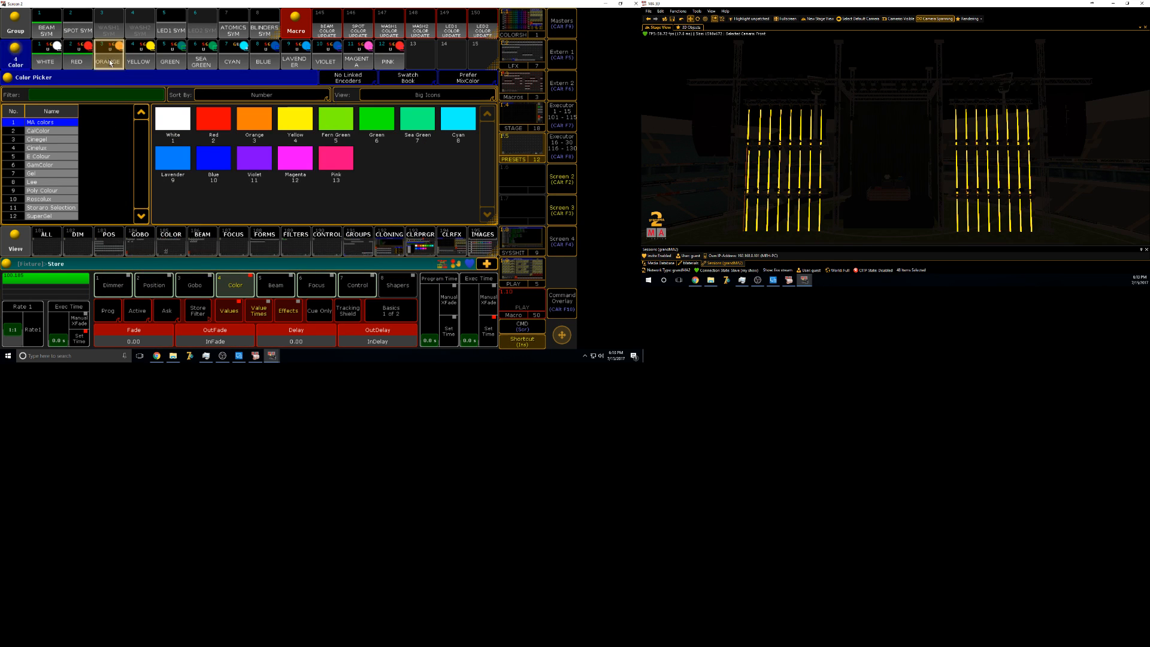
- Set the beams' C1 color wheel to yellow and merge it into the YELLOW color preset
{"action": "left_click", "coordinate": [139, 342]}
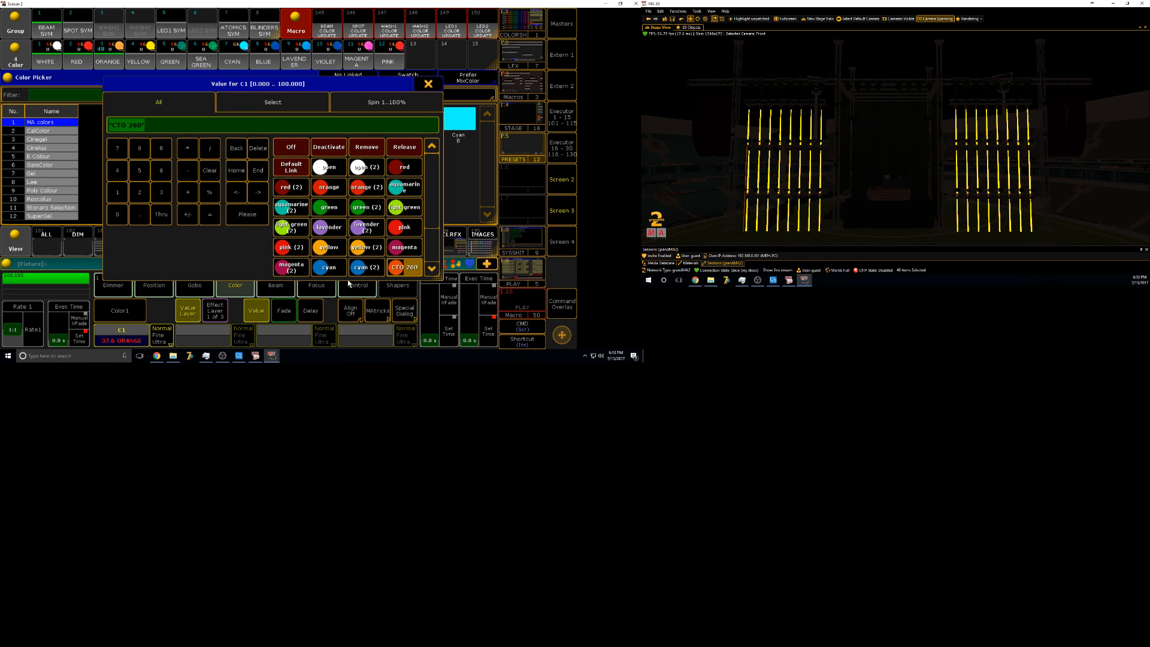
{"action": "scroll", "coordinate": [432, 258], "scroll_direction": "down", "scroll_amount": 3}
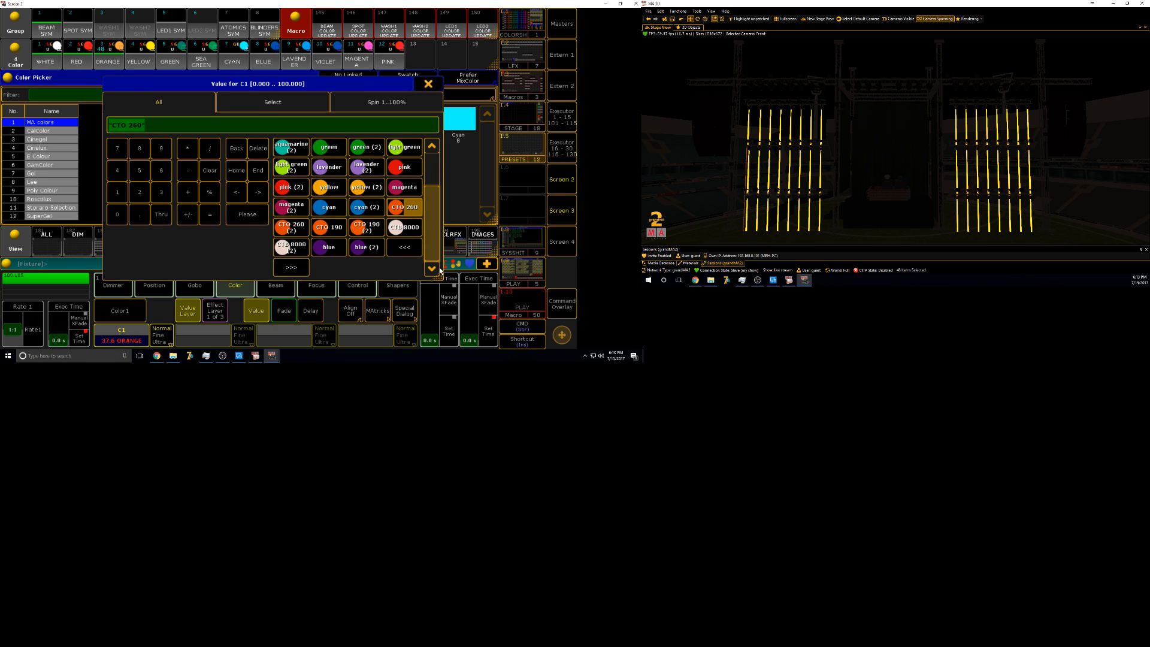
{"action": "scroll", "coordinate": [369, 227], "scroll_direction": "up", "scroll_amount": 3}
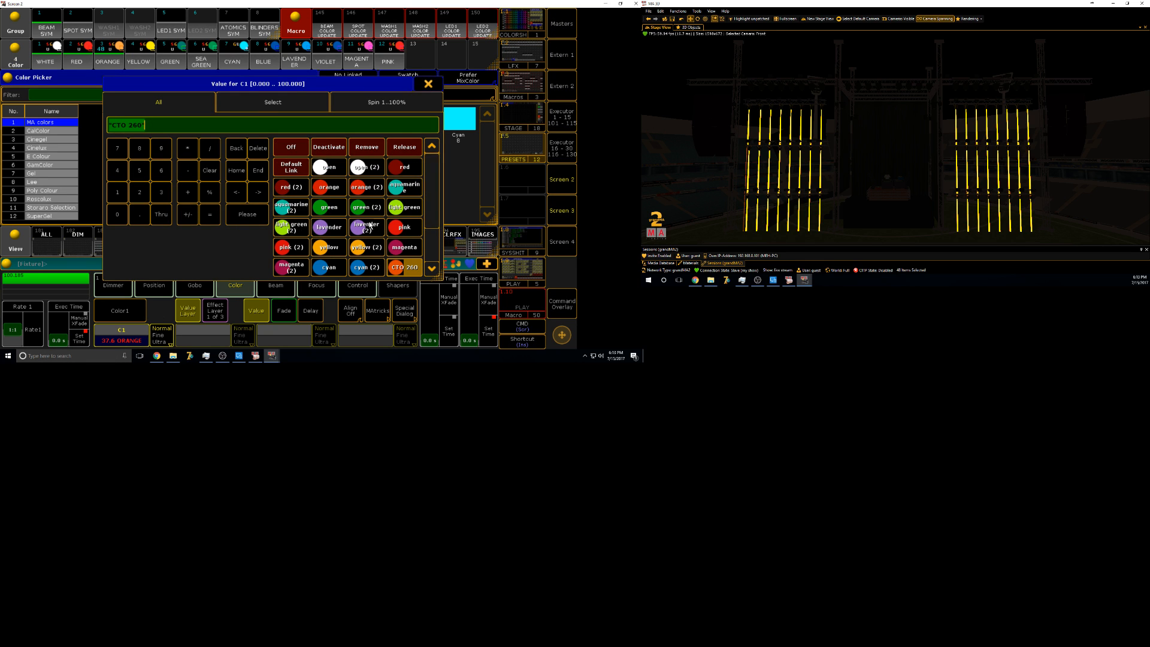
{"action": "left_click", "coordinate": [327, 248]}
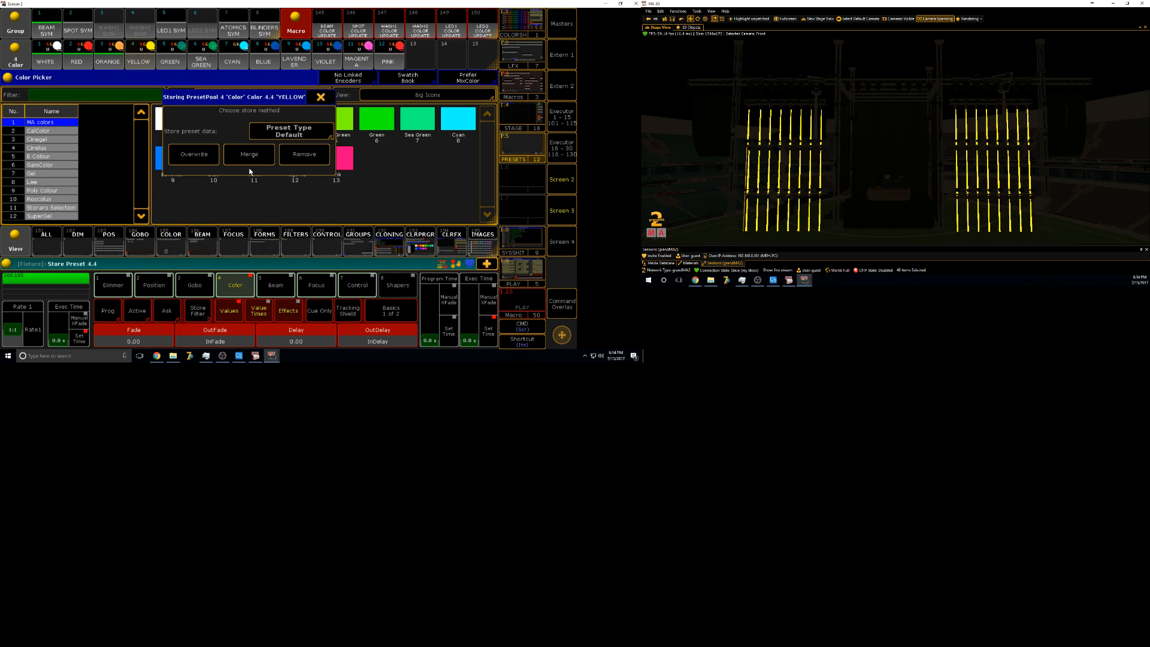
- Set the beams' C1 color wheel to green and merge it into the GREEN color preset
{"action": "left_click", "coordinate": [123, 338]}
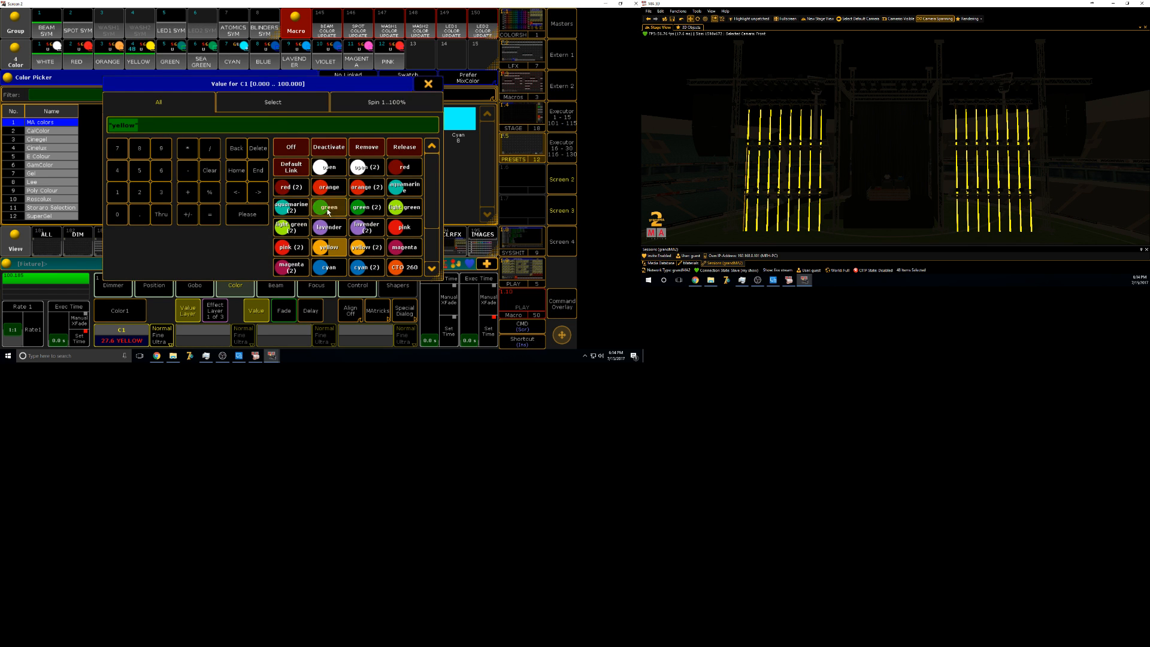
{"action": "left_click", "coordinate": [329, 208]}
{"action": "key", "text": "s"}
{"action": "left_click", "coordinate": [170, 54]}
{"action": "left_click", "coordinate": [245, 155]}
- Set the beams' C1 color wheel to aquamarine and merge it into the SEA GREEN color preset
{"action": "left_click", "coordinate": [123, 339]}
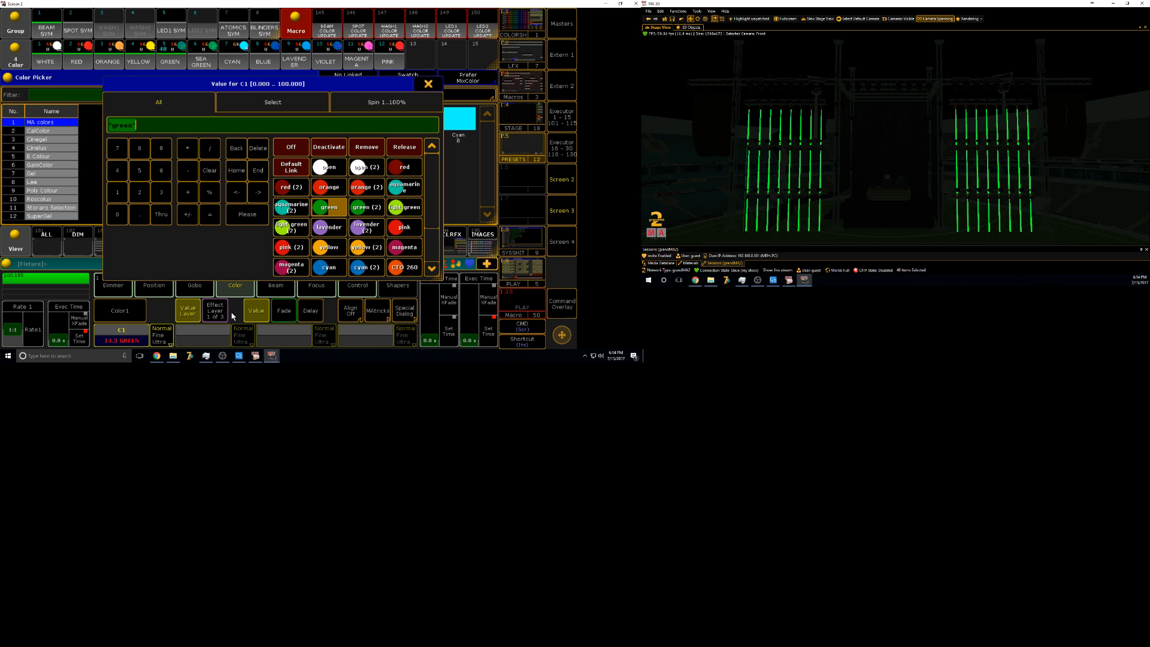
{"action": "left_click", "coordinate": [404, 186]}
{"action": "key", "text": "s"}
{"action": "left_click", "coordinate": [202, 54]}
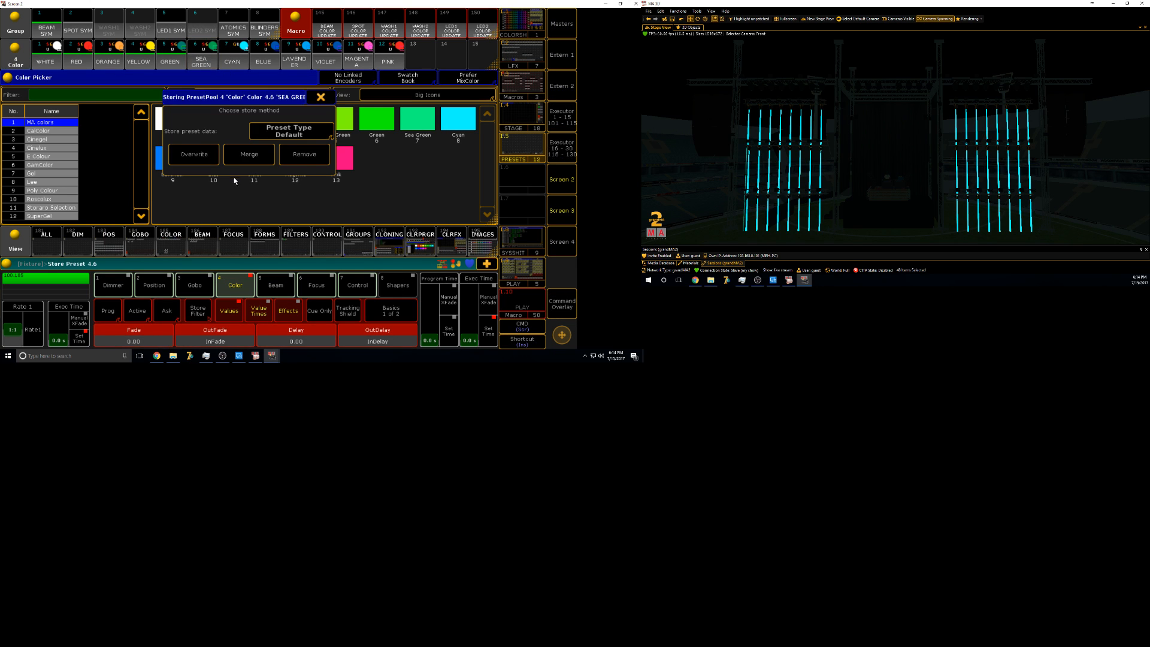
{"action": "left_click", "coordinate": [245, 155]}
- Set the beams' C1 color wheel to cyan and merge it into the CYAN color preset
{"action": "left_click", "coordinate": [122, 338]}
{"action": "left_click", "coordinate": [291, 207]}
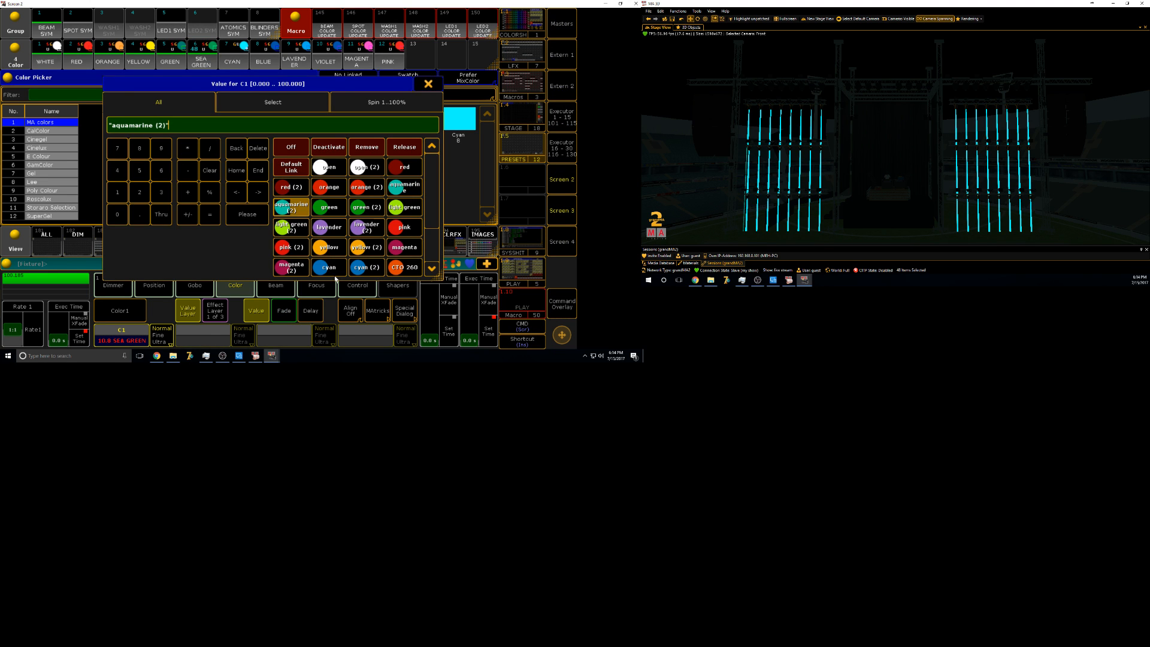
{"action": "key", "text": "s"}
{"action": "left_click", "coordinate": [233, 54]}
{"action": "left_click", "coordinate": [243, 157]}
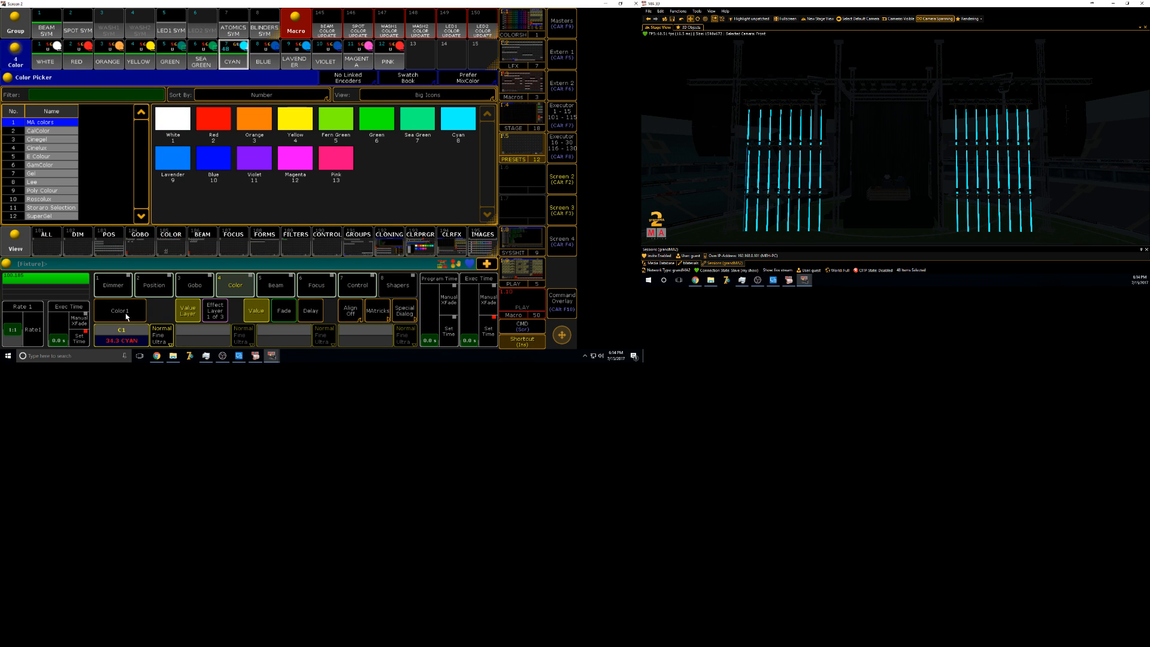
- Set the beams' C1 color wheel to blue and merge it into the BLUE color preset
{"action": "left_click", "coordinate": [123, 338]}
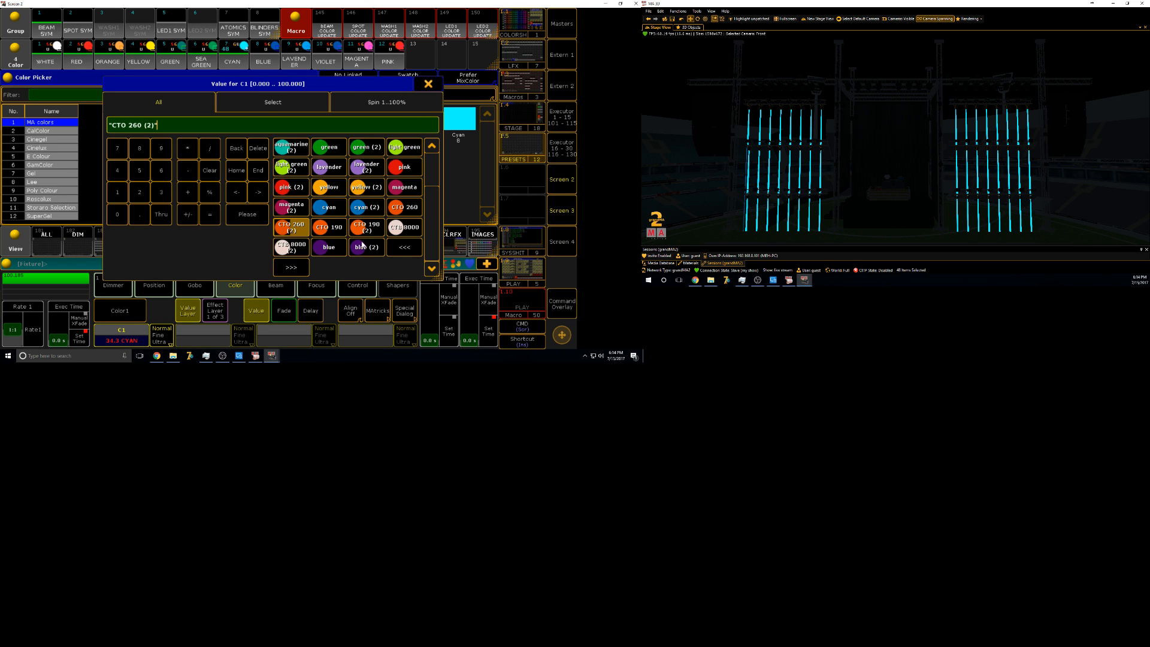
{"action": "left_click", "coordinate": [393, 206]}
{"action": "key", "text": "s"}
{"action": "left_click", "coordinate": [273, 52]}
{"action": "left_click", "coordinate": [243, 156]}
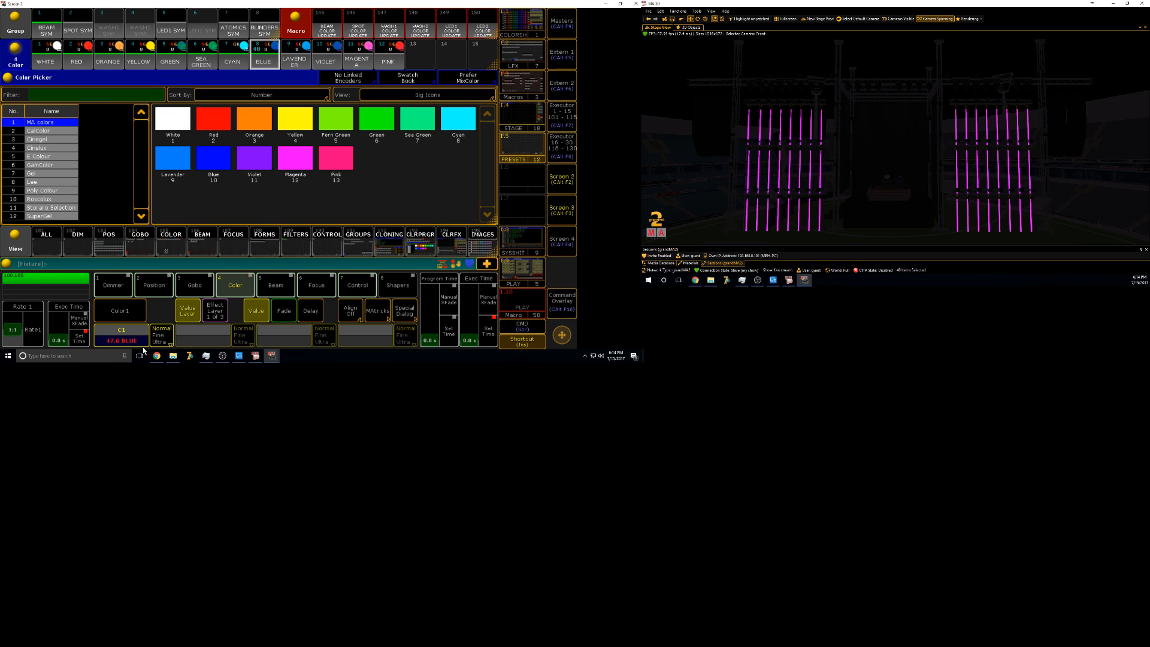
- Set the beams' C1 color wheel to lavender and merge it into the LAVENDER color preset
{"action": "left_click", "coordinate": [123, 339]}
{"action": "left_click", "coordinate": [328, 168]}
{"action": "key", "text": "s"}
{"action": "left_click", "coordinate": [294, 54]}
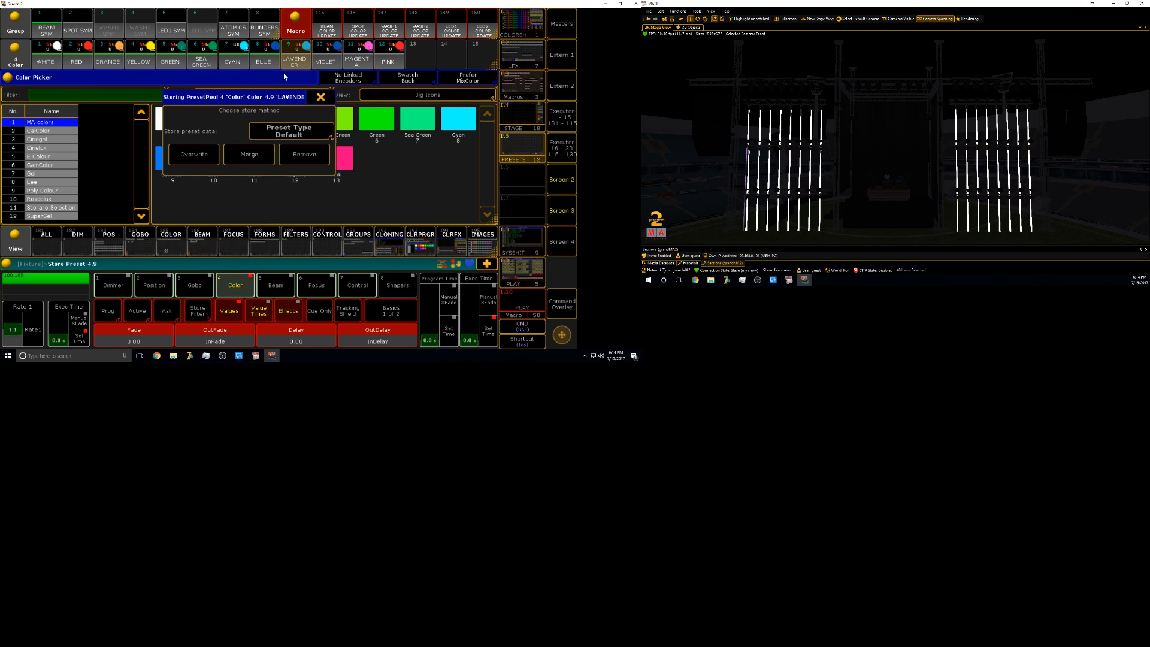
{"action": "left_click", "coordinate": [242, 157]}
- Set the beams' C1 color wheel to blue and merge it into the VIOLET color preset
{"action": "left_click", "coordinate": [145, 332]}
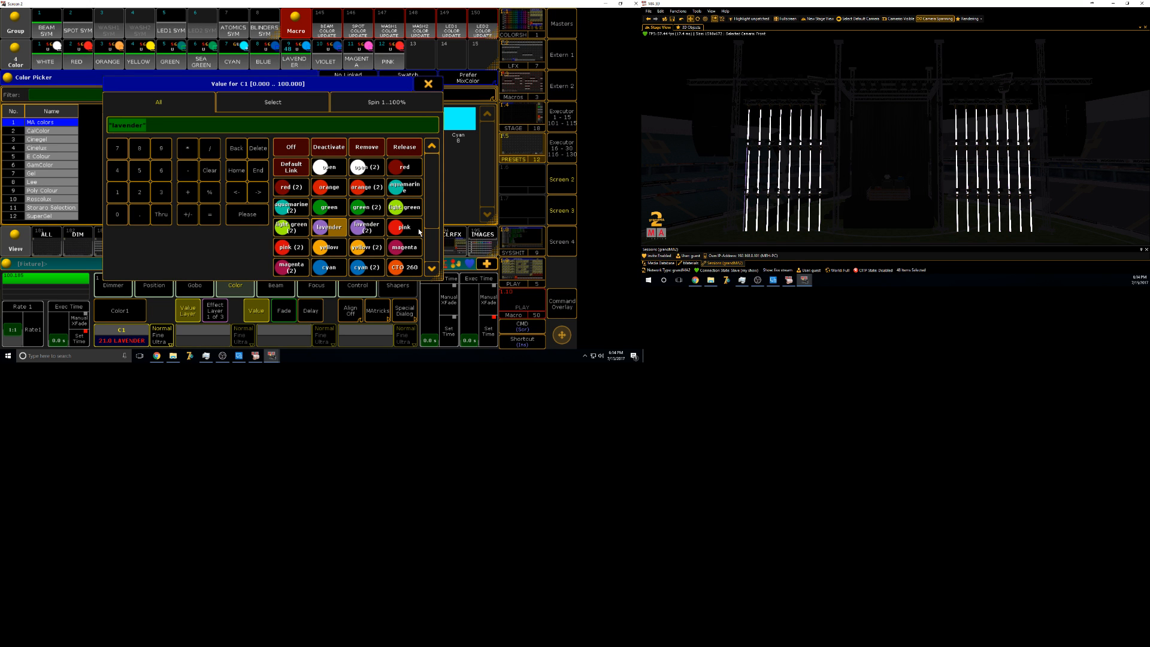
{"action": "scroll", "coordinate": [419, 233], "scroll_direction": "down", "scroll_amount": 15}
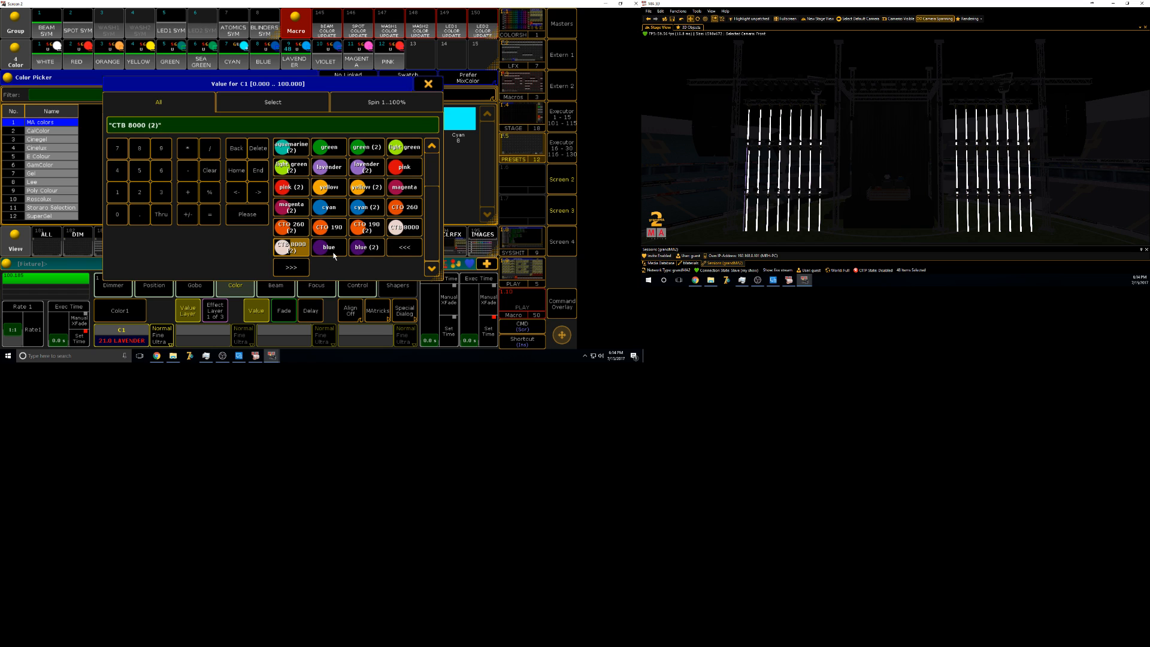
{"action": "left_click", "coordinate": [334, 254]}
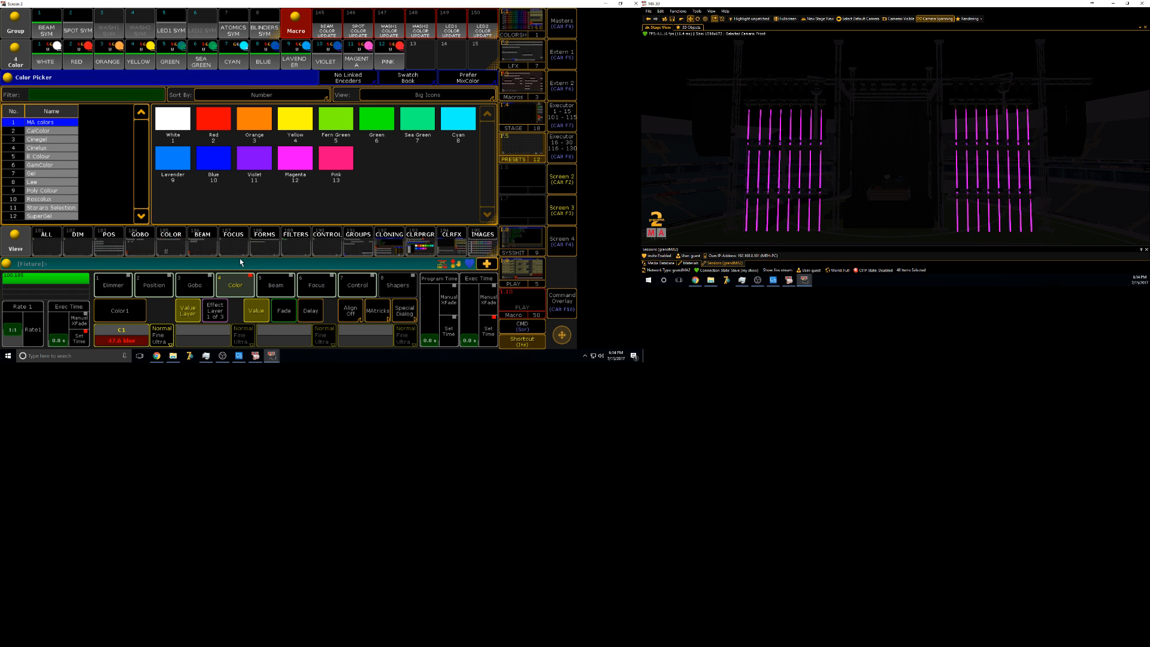
{"action": "key", "text": "s"}
{"action": "left_click", "coordinate": [326, 55]}
{"action": "left_click", "coordinate": [244, 158]}
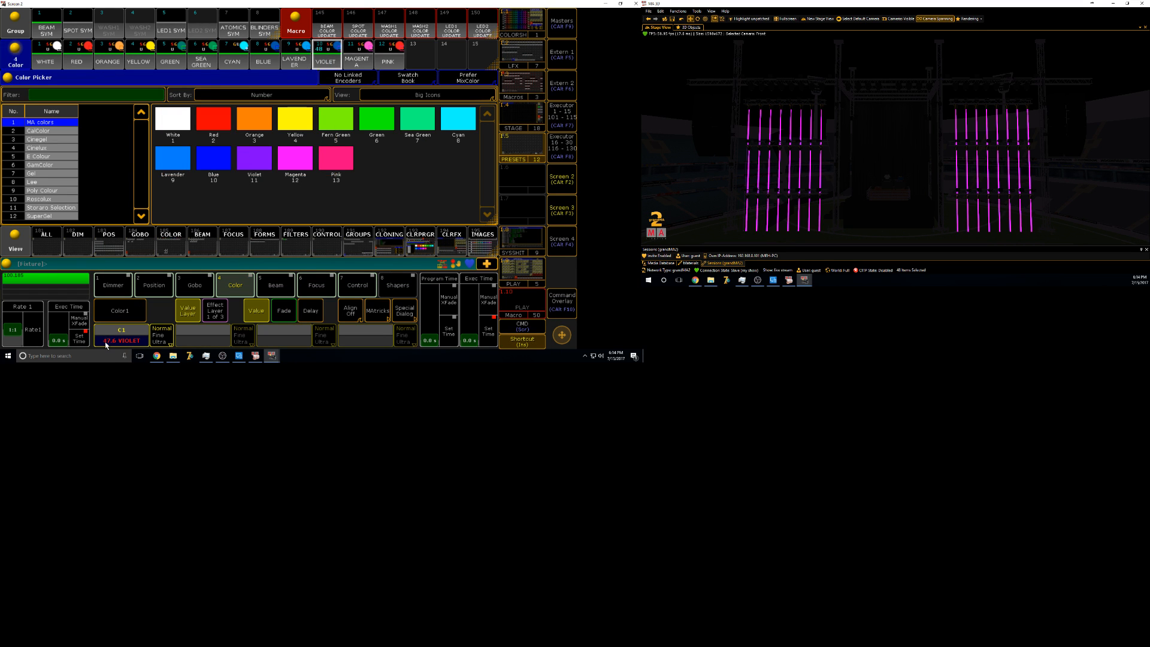
- Set the beams' C1 color wheel to magenta and merge it into the MAGENTA color preset
{"action": "left_click", "coordinate": [113, 340]}
{"action": "left_click", "coordinate": [404, 187]}
{"action": "key", "text": "s"}
{"action": "left_click", "coordinate": [357, 55]}
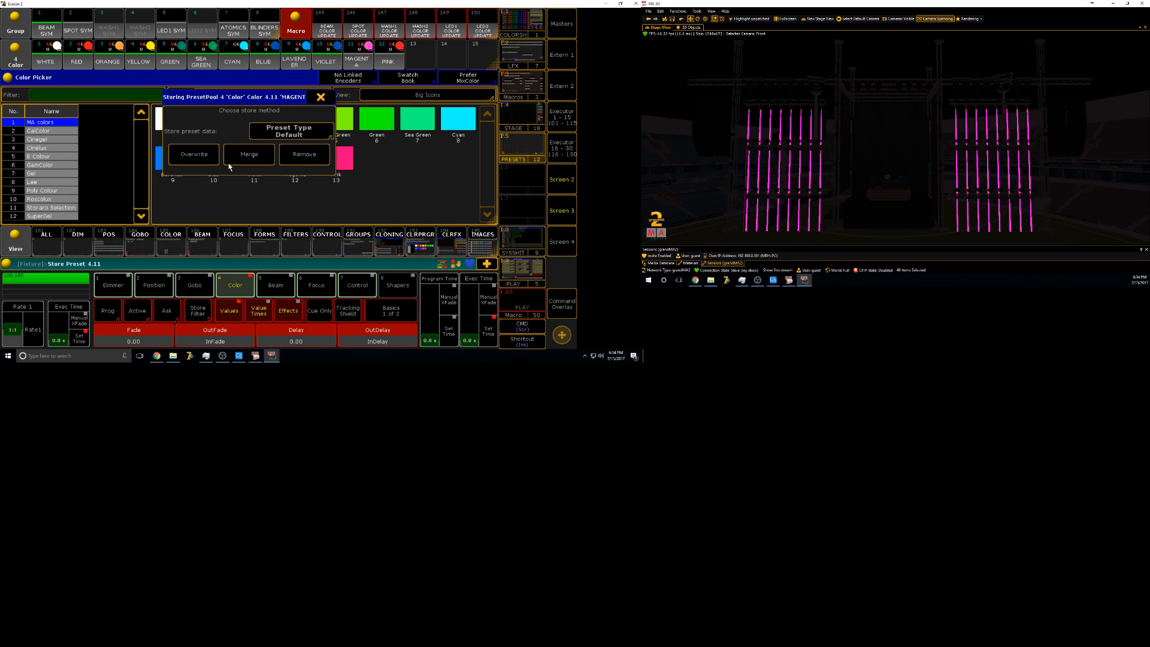
{"action": "left_click", "coordinate": [245, 158]}
- Set the beams' C1 color wheel to pink and merge it into the PINK color preset
{"action": "left_click", "coordinate": [134, 329]}
{"action": "left_click", "coordinate": [404, 227]}
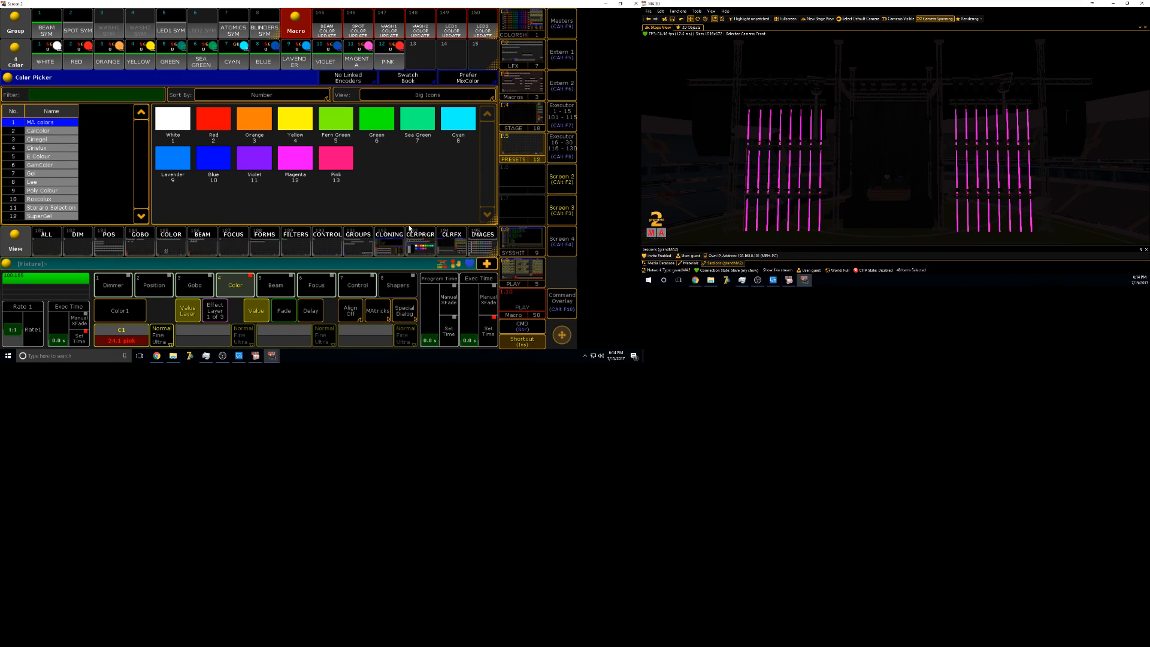
{"action": "key", "text": "s"}
{"action": "left_click", "coordinate": [388, 55]}
{"action": "left_click", "coordinate": [249, 154]}
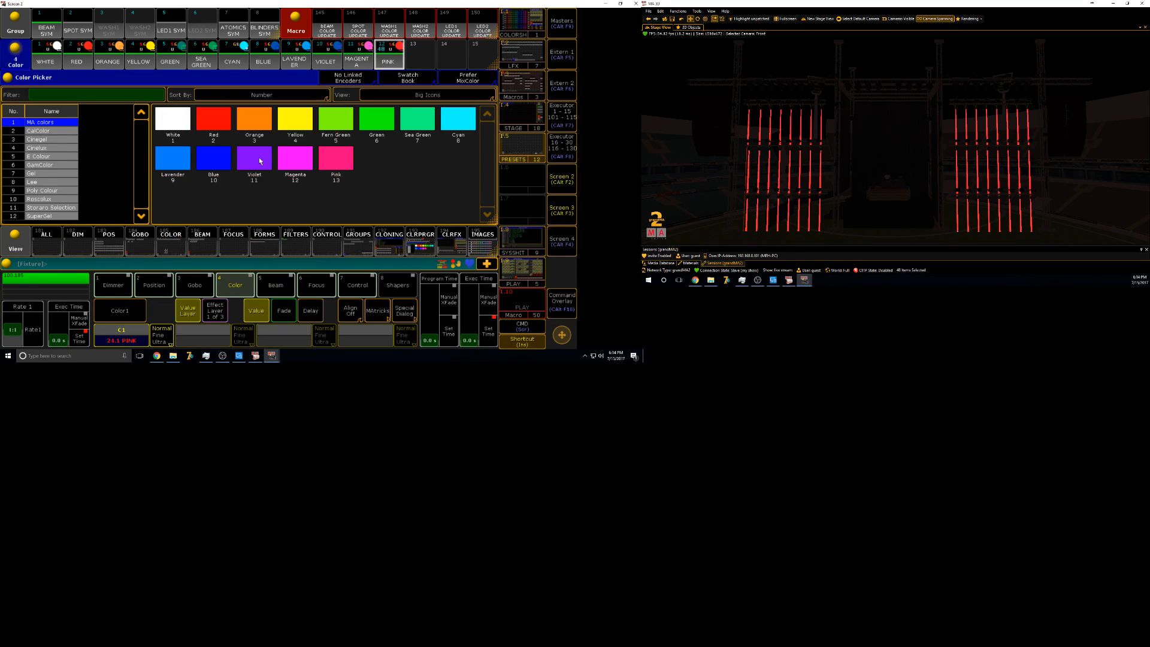
- Set the beams' C1 color wheel to red and merge it into the LOWFX color preset
{"action": "scroll", "coordinate": [410, 65], "scroll_direction": "down", "scroll_amount": 6}
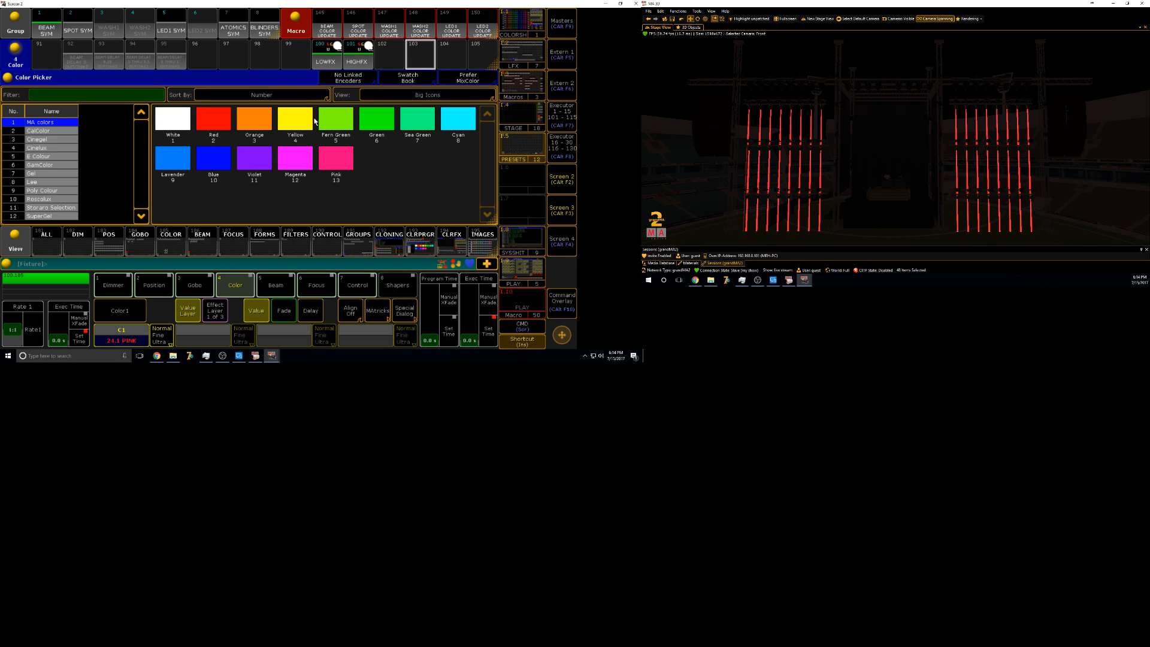
{"action": "left_click", "coordinate": [159, 331]}
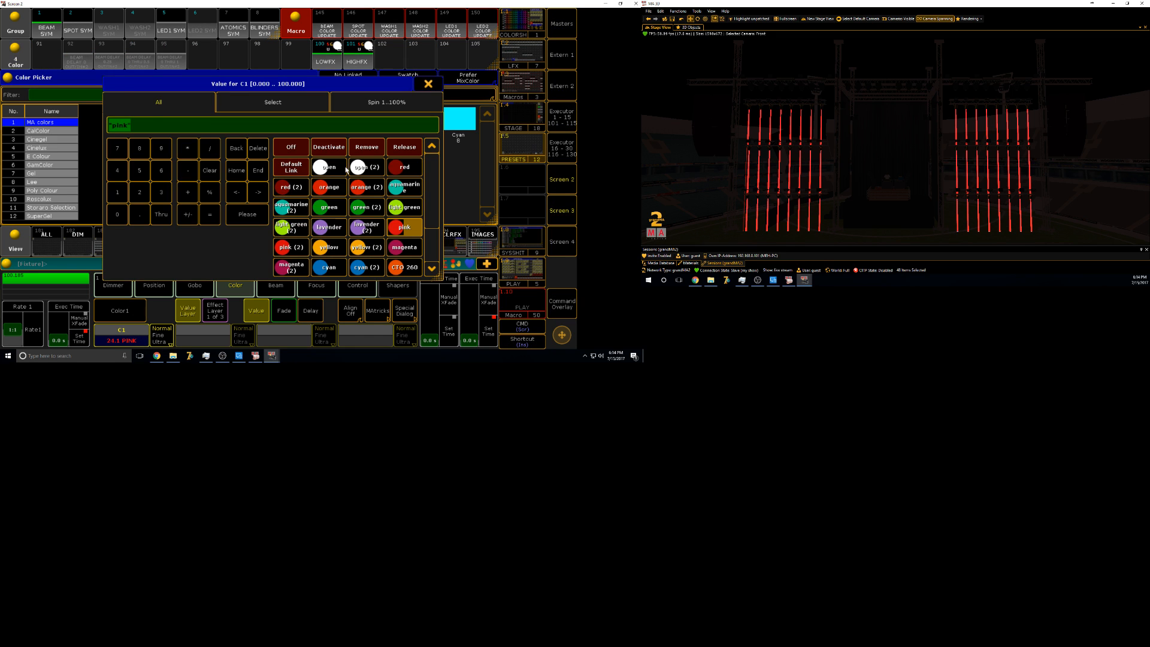
{"action": "left_click", "coordinate": [397, 168]}
{"action": "key", "text": "s"}
{"action": "left_click", "coordinate": [328, 56]}
{"action": "left_click", "coordinate": [249, 156]}
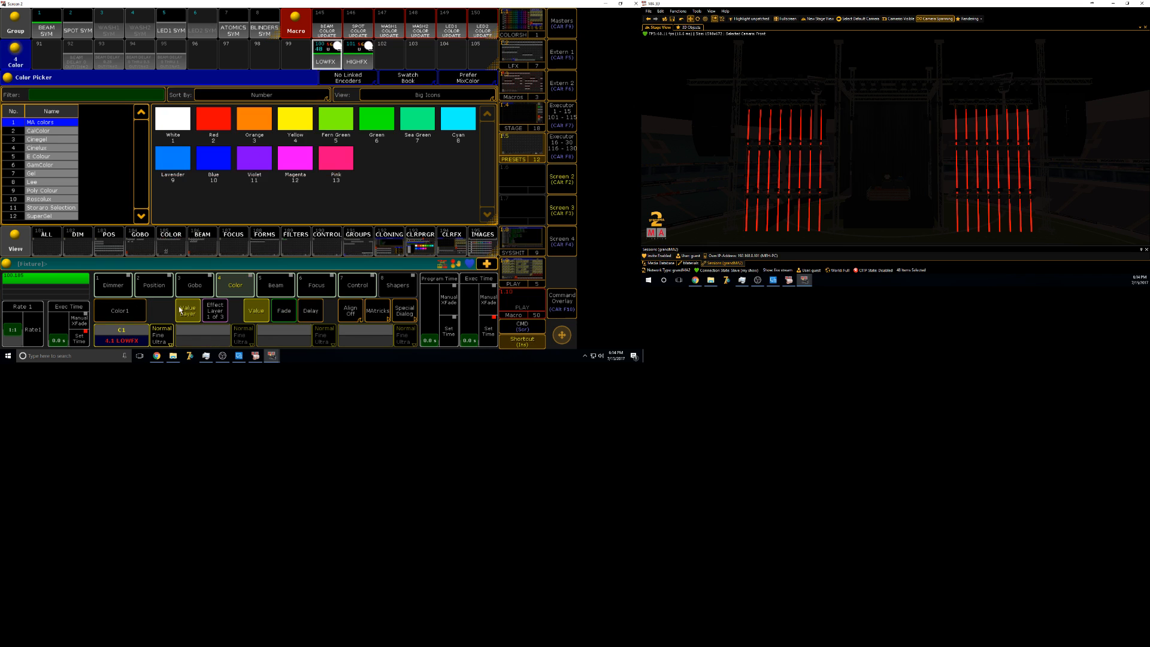
- Set the beams' C1 color wheel to red and merge it into the HIGHFX color preset
{"action": "left_click", "coordinate": [121, 334]}
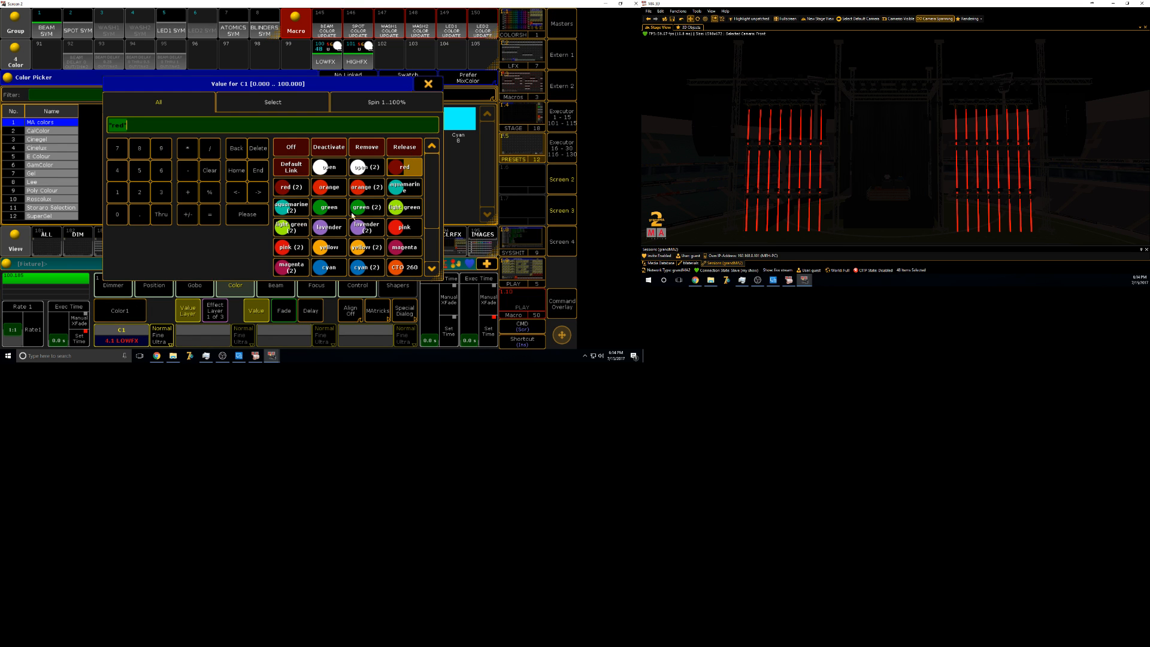
{"action": "left_click", "coordinate": [405, 169]}
{"action": "key", "text": "s"}
{"action": "left_click", "coordinate": [357, 56]}
{"action": "left_click", "coordinate": [246, 156]}
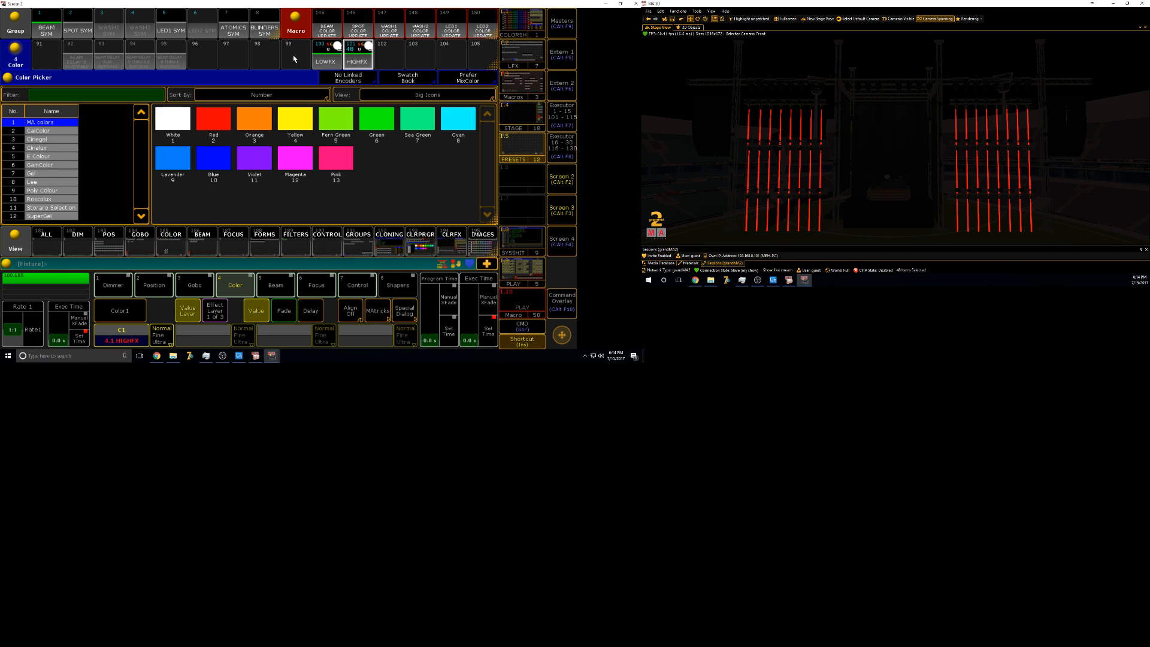
- Return to the first presets of the Color pool and clear the programmer and the fixture selection
{"action": "scroll", "coordinate": [294, 58], "scroll_direction": "up", "scroll_amount": 6}
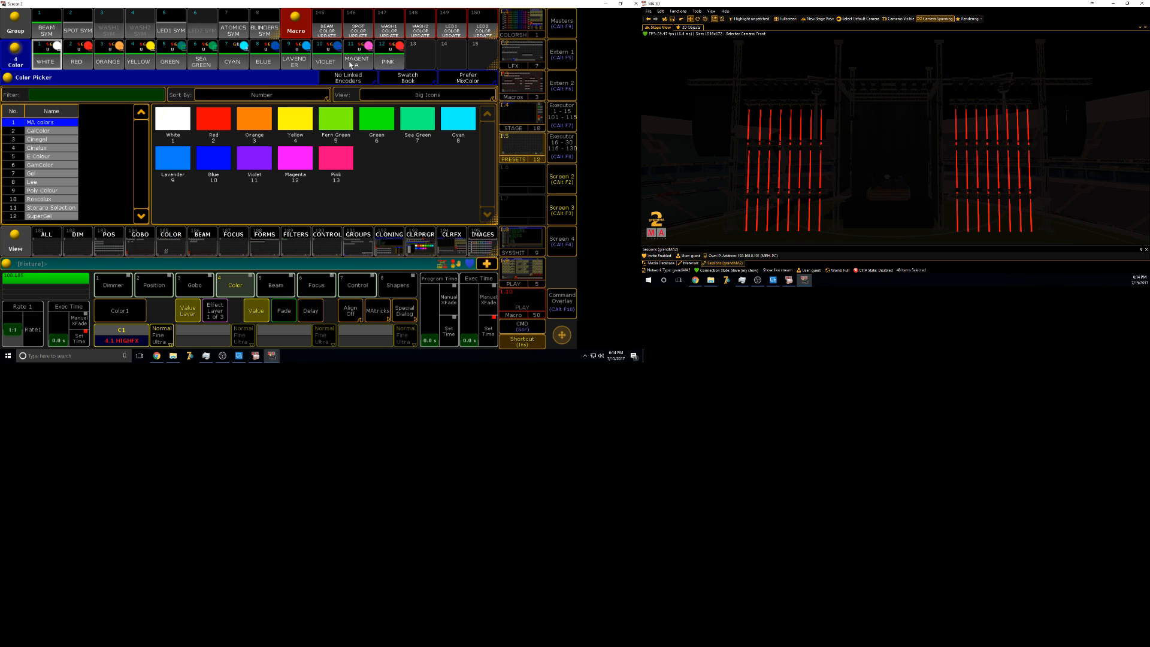
{"action": "key", "text": "c"}
{"action": "key", "text": "c"}
{"action": "key", "text": "c"}
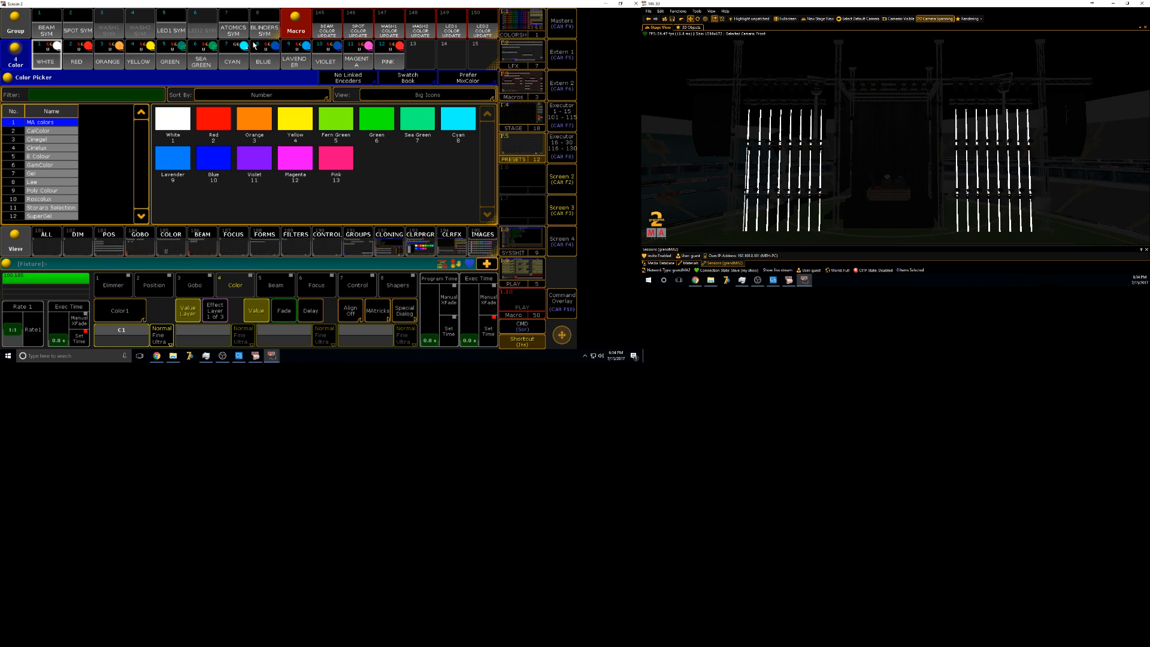
- Merge the Color Picker's white and red for the SPOT SYM and LED1 SYM groups into the WHITE and RED color presets
{"action": "left_click", "coordinate": [86, 22]}
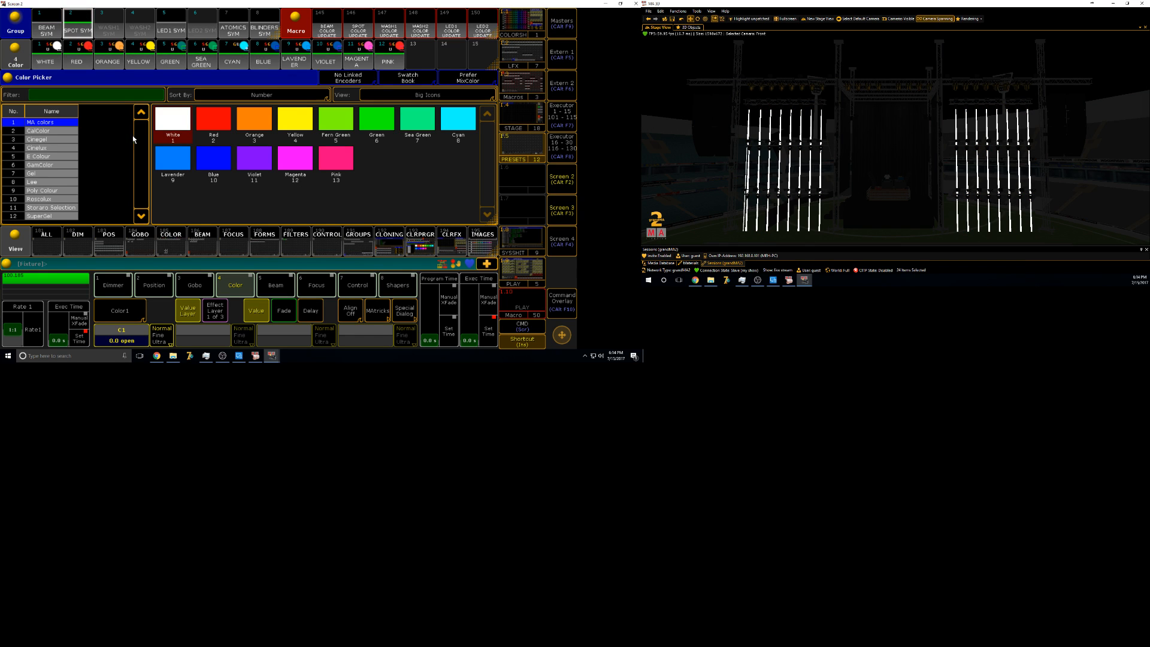
{"action": "left_click", "coordinate": [168, 30]}
{"action": "left_click", "coordinate": [164, 133]}
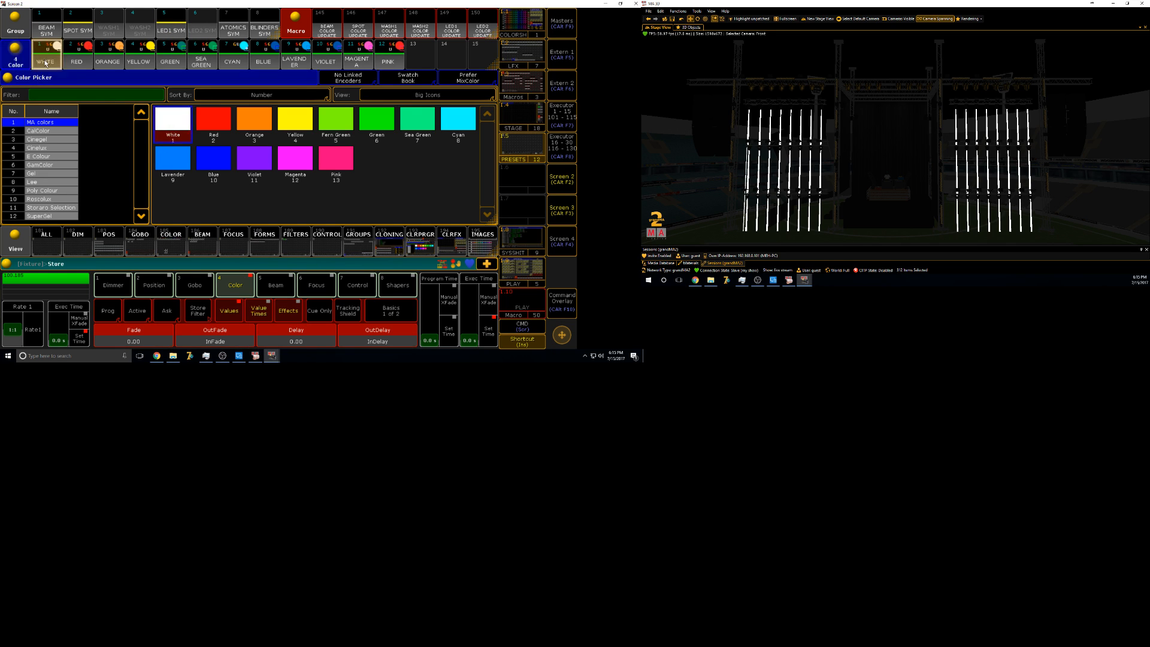
{"action": "left_click", "coordinate": [243, 154]}
{"action": "left_click", "coordinate": [217, 122]}
{"action": "key", "text": "s"}
{"action": "left_click", "coordinate": [77, 60]}
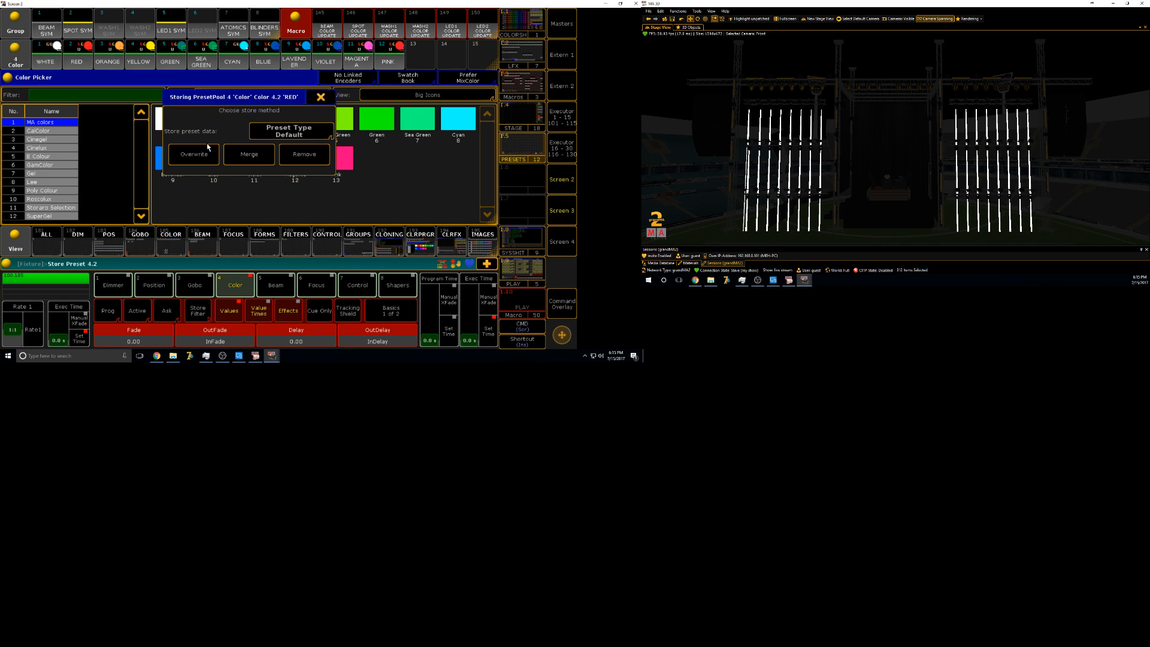
{"action": "left_click", "coordinate": [246, 154]}
- Merge the Color Picker's orange and yellow for the selected spots and LEDs into the ORANGE and YELLOW color presets
{"action": "left_click", "coordinate": [254, 125]}
{"action": "key", "text": "s"}
{"action": "left_click", "coordinate": [107, 59]}
{"action": "left_click", "coordinate": [249, 154]}
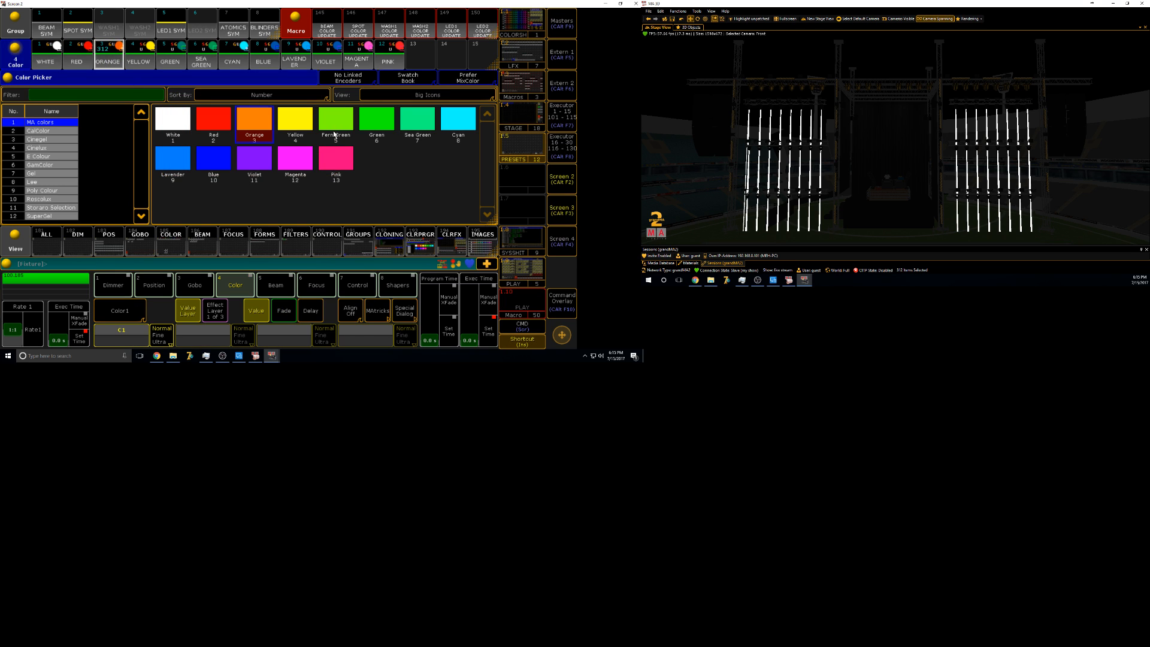
{"action": "left_click", "coordinate": [295, 122]}
{"action": "key", "text": "s"}
{"action": "left_click", "coordinate": [139, 60]}
{"action": "left_click", "coordinate": [250, 154]}
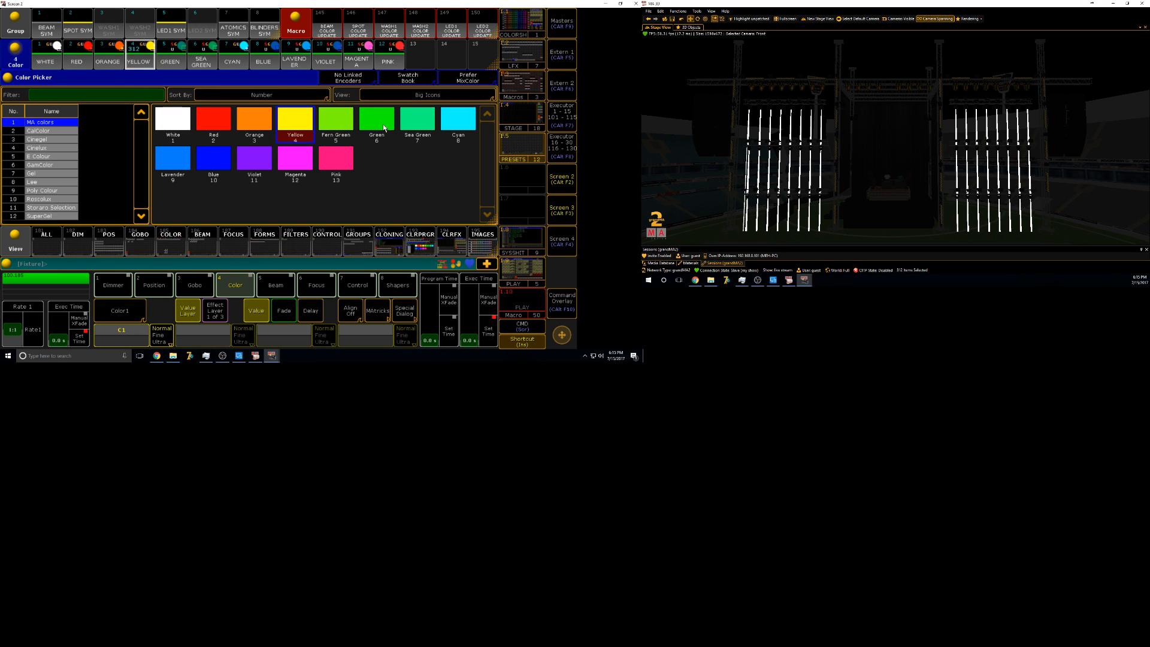
- Merge the Color Picker's green and sea green for the selected fixtures into the GREEN and SEA GREEN color presets
{"action": "left_click", "coordinate": [377, 122]}
{"action": "key", "text": "s"}
{"action": "left_click", "coordinate": [170, 60]}
{"action": "left_click", "coordinate": [249, 154]}
{"action": "left_click", "coordinate": [417, 122]}
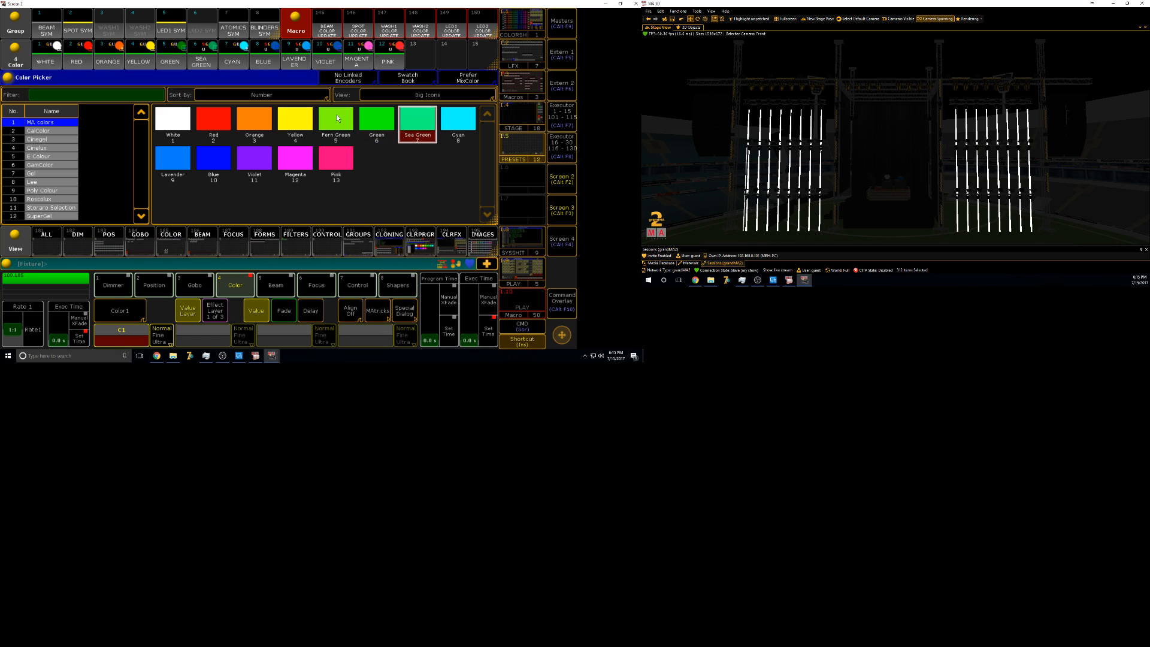
{"action": "key", "text": "s"}
{"action": "left_click", "coordinate": [202, 60]}
{"action": "left_click", "coordinate": [250, 154]}
- Merge the Color Picker's cyan and blue for the selected fixtures into the CYAN and BLUE color presets
{"action": "left_click", "coordinate": [458, 122]}
{"action": "key", "text": "s"}
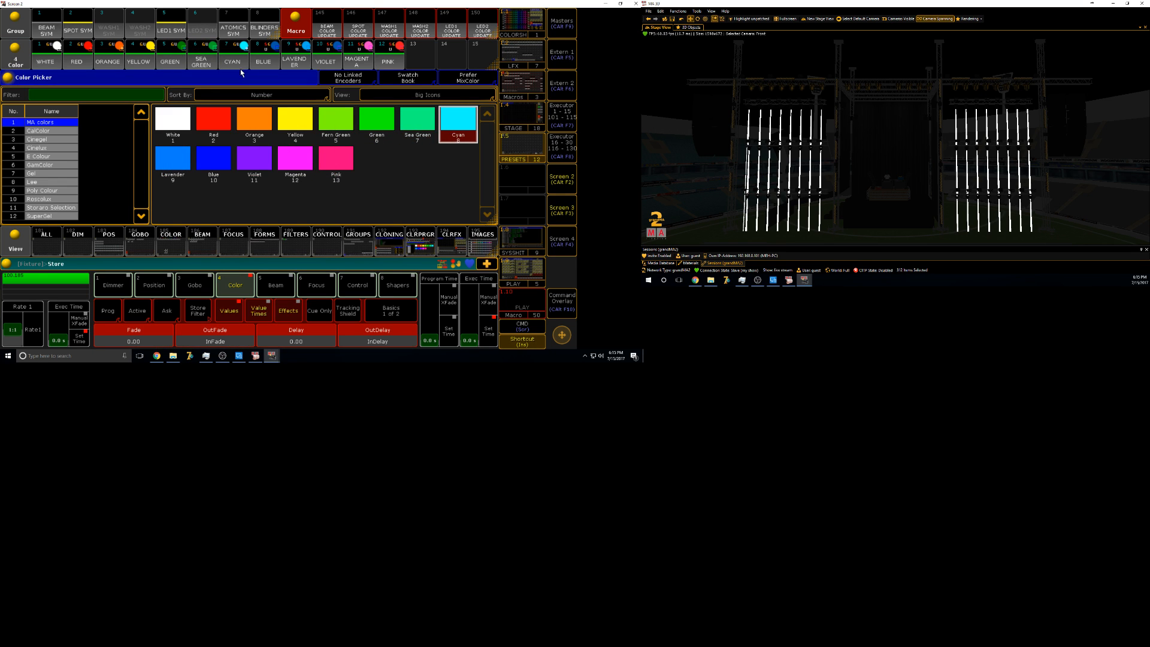
{"action": "left_click", "coordinate": [233, 60]}
{"action": "left_click", "coordinate": [247, 154]}
{"action": "left_click", "coordinate": [222, 159]}
{"action": "key", "text": "s"}
{"action": "left_click", "coordinate": [264, 60]}
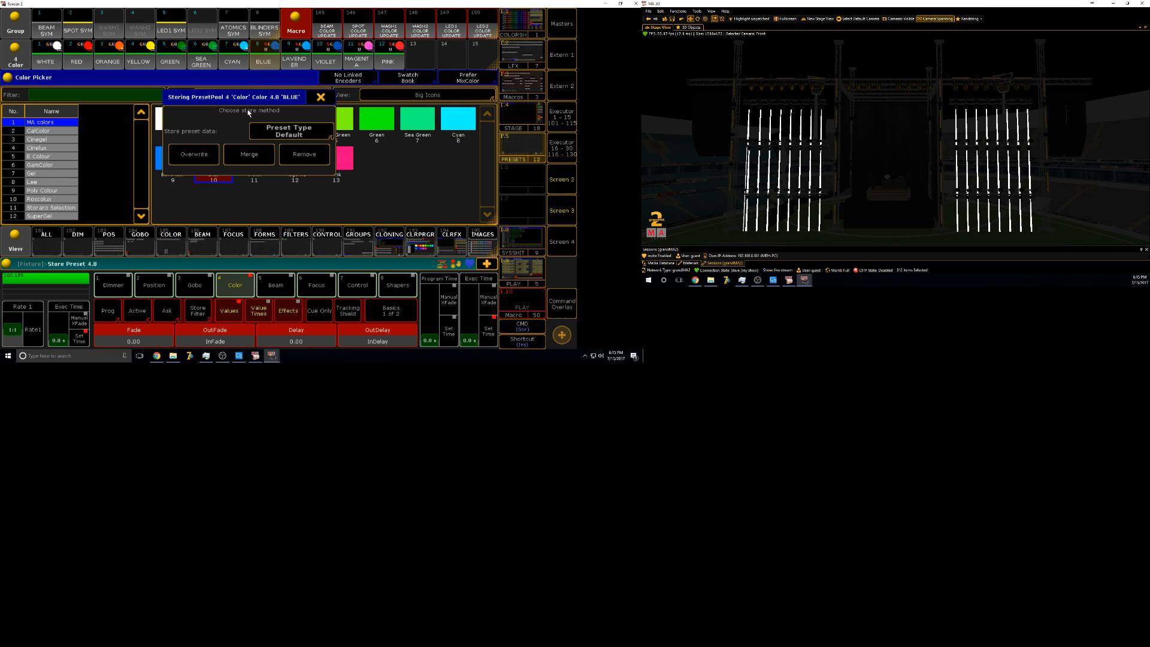
{"action": "left_click", "coordinate": [248, 154]}
- Merge the Color Picker's lavender and violet for the selected fixtures into the LAVENDER and VIOLET color presets
{"action": "left_click", "coordinate": [174, 161]}
{"action": "key", "text": "s"}
{"action": "left_click", "coordinate": [295, 60]}
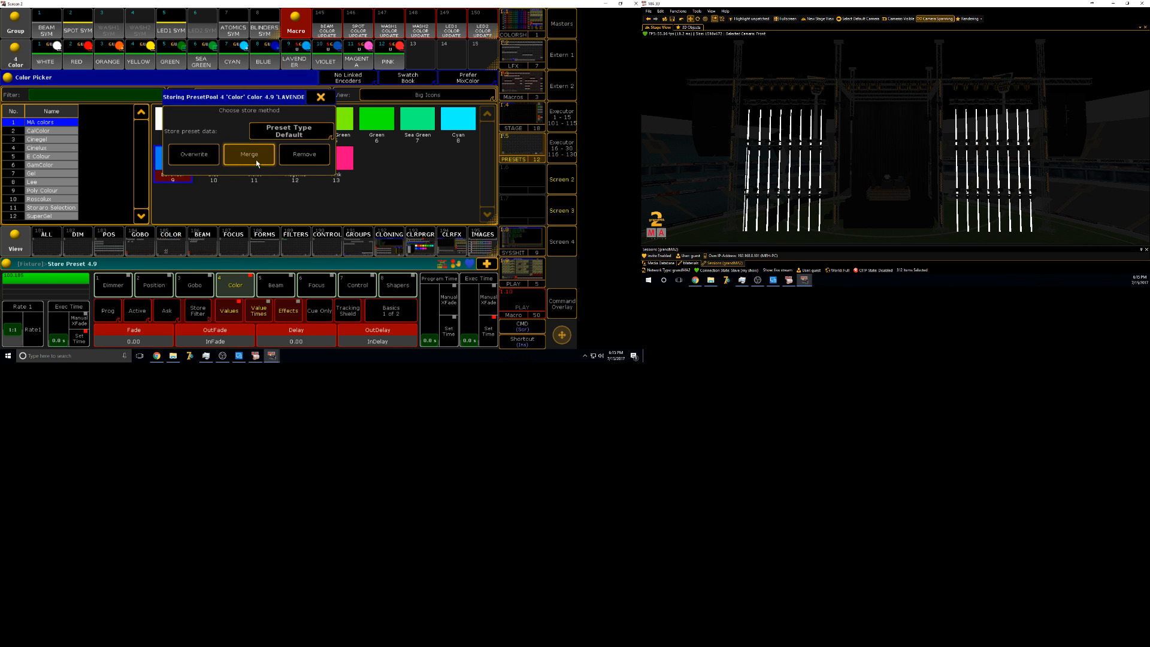
{"action": "left_click", "coordinate": [248, 154]}
{"action": "left_click", "coordinate": [254, 158]}
{"action": "key", "text": "s"}
{"action": "left_click", "coordinate": [334, 58]}
{"action": "left_click", "coordinate": [248, 154]}
- Merge the Color Picker's magenta and pink for the selected fixtures into the MAGENTA and PINK color presets
{"action": "left_click", "coordinate": [295, 159]}
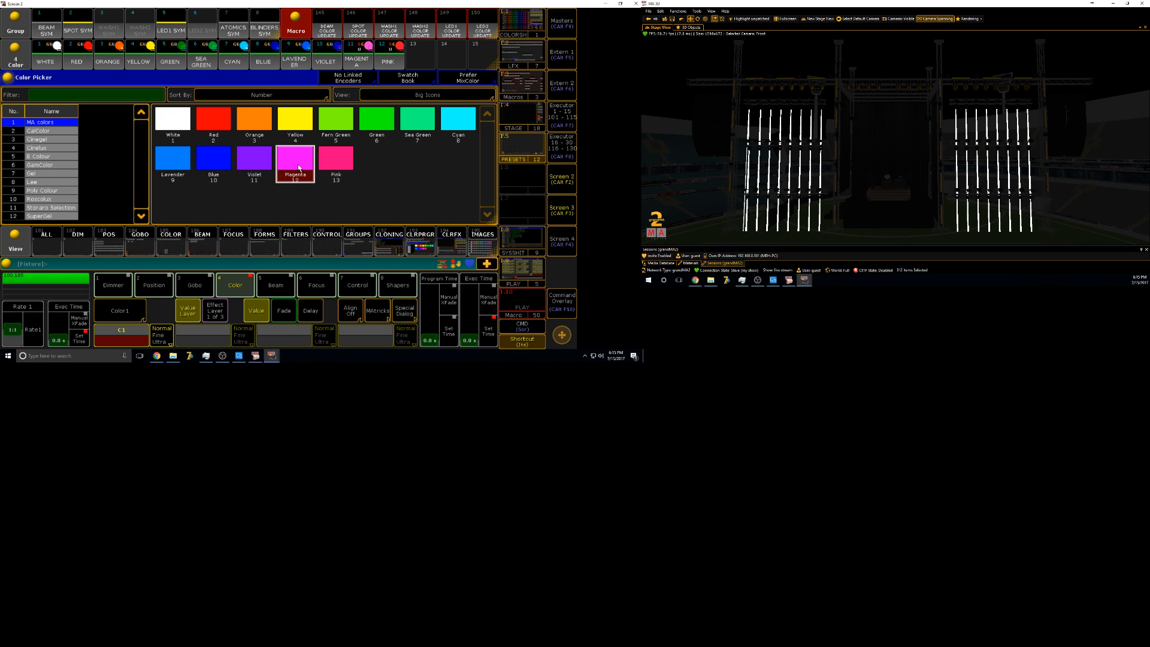
{"action": "key", "text": "s"}
{"action": "left_click", "coordinate": [356, 60]}
{"action": "left_click", "coordinate": [248, 154]}
{"action": "left_click", "coordinate": [336, 159]}
{"action": "key", "text": "s"}
{"action": "left_click", "coordinate": [387, 60]}
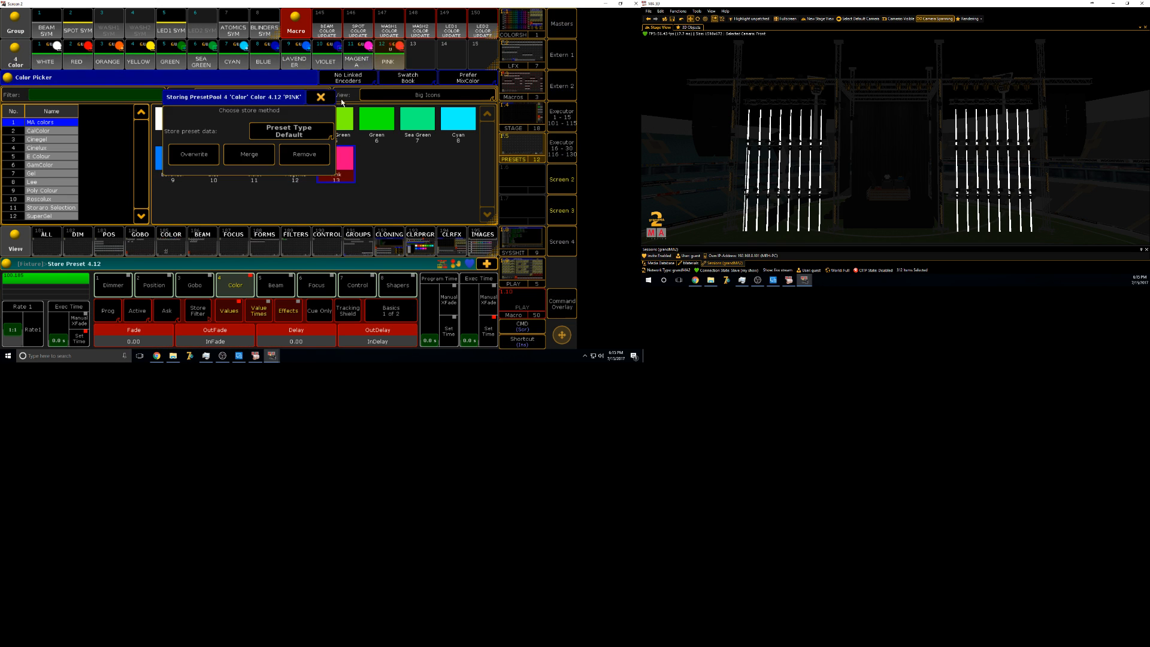
{"action": "left_click", "coordinate": [247, 154]}
- Set the selected spots and LEDs to red and merge that color into the LOWFX color preset
{"action": "scroll", "coordinate": [420, 63], "scroll_direction": "down", "scroll_amount": 13}
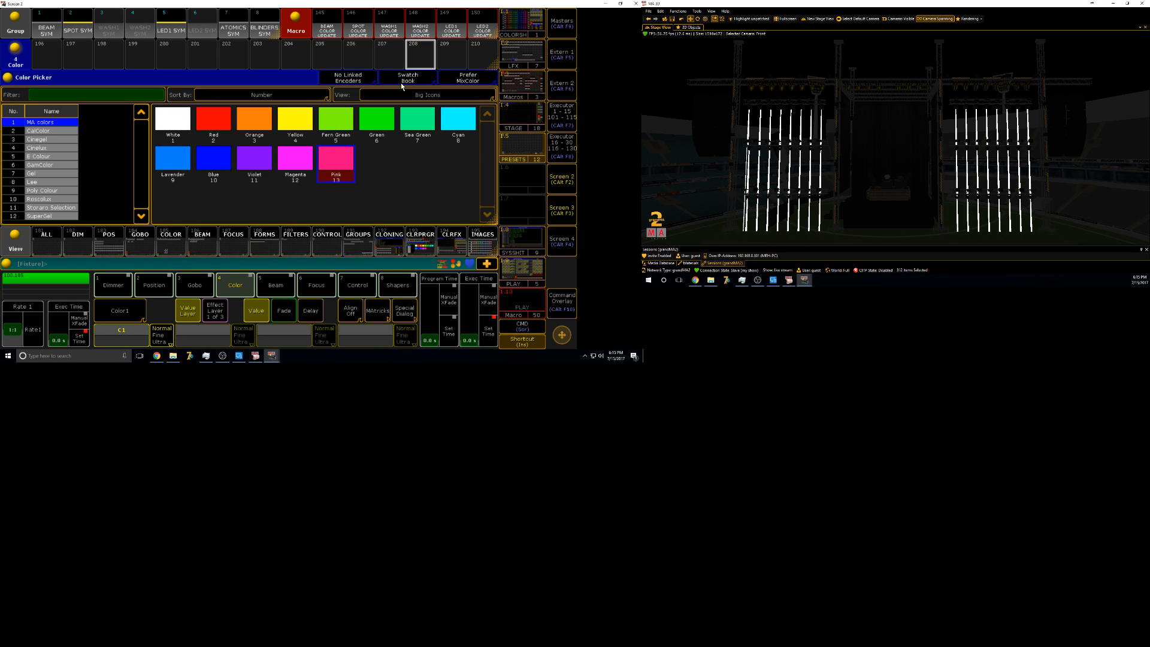
{"action": "scroll", "coordinate": [401, 85], "scroll_direction": "up", "scroll_amount": 7}
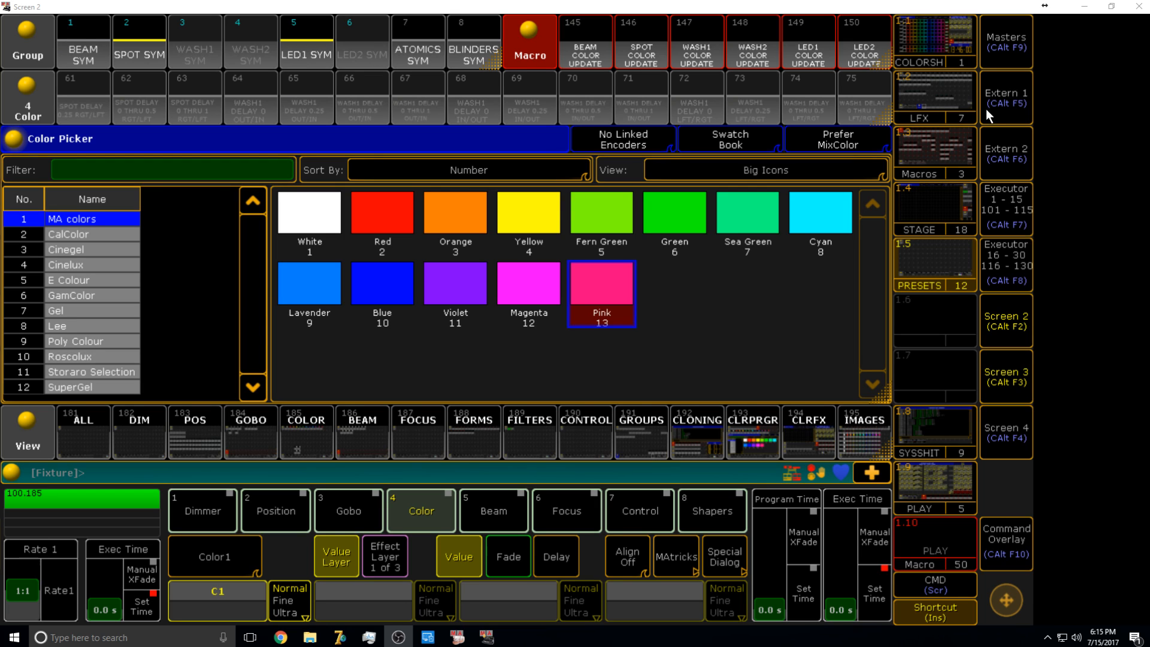
{"action": "left_click", "coordinate": [749, 352]}
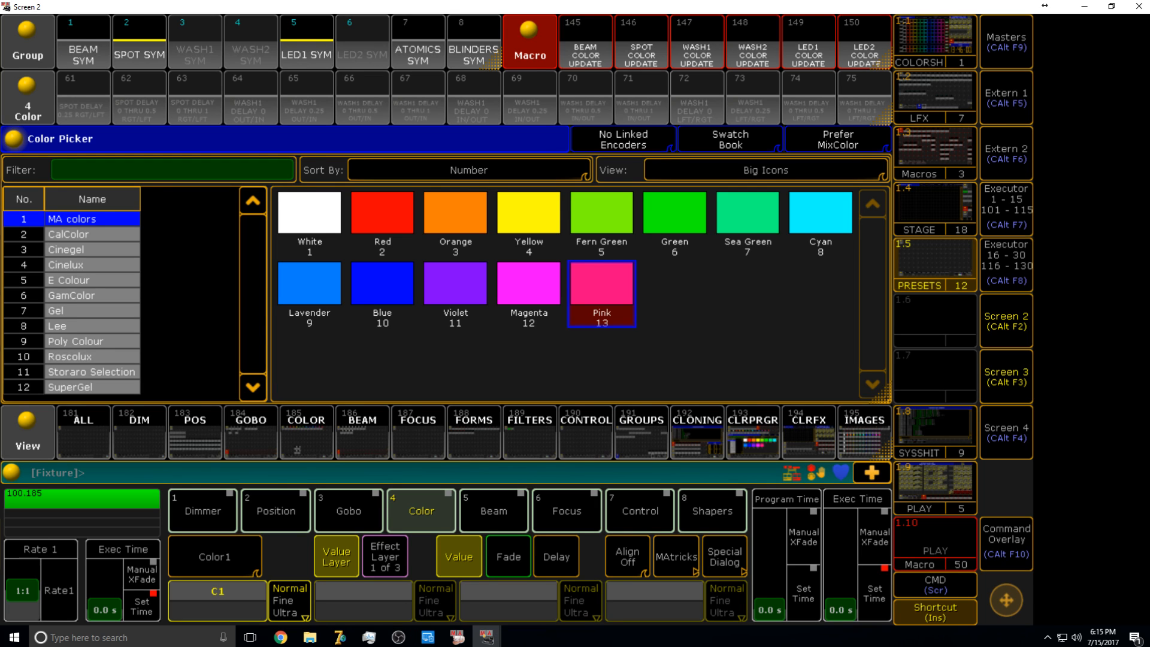
{"action": "key", "text": "alt+Tab"}
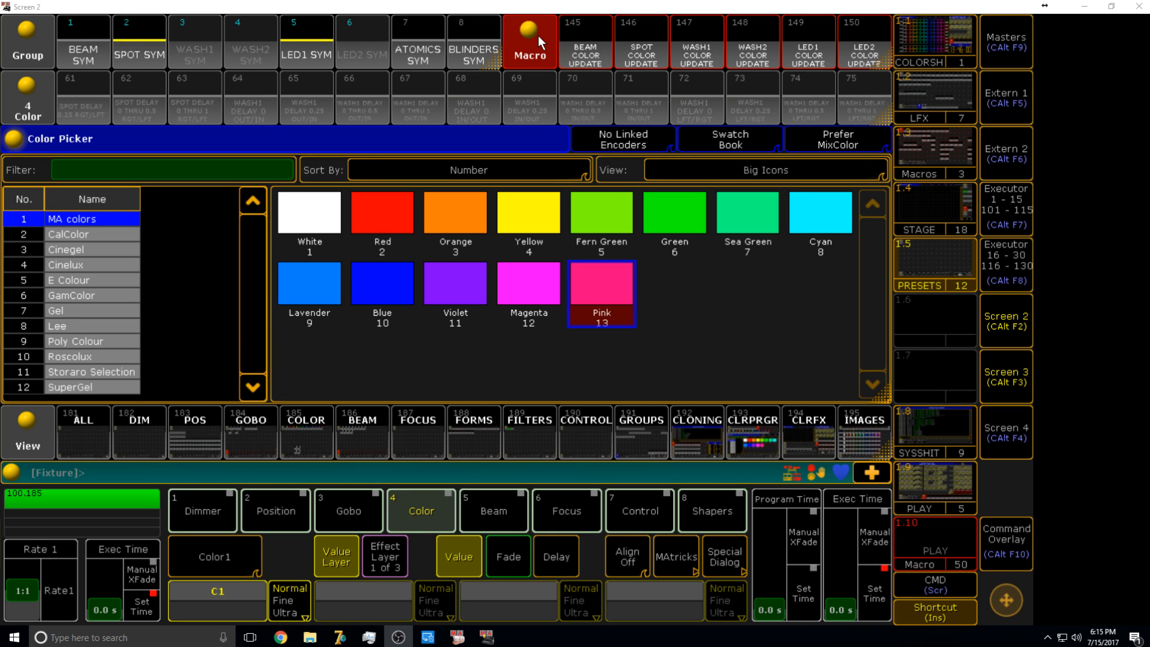
{"action": "left_click", "coordinate": [461, 95]}
{"action": "scroll", "coordinate": [468, 99], "scroll_direction": "down", "scroll_amount": 2}
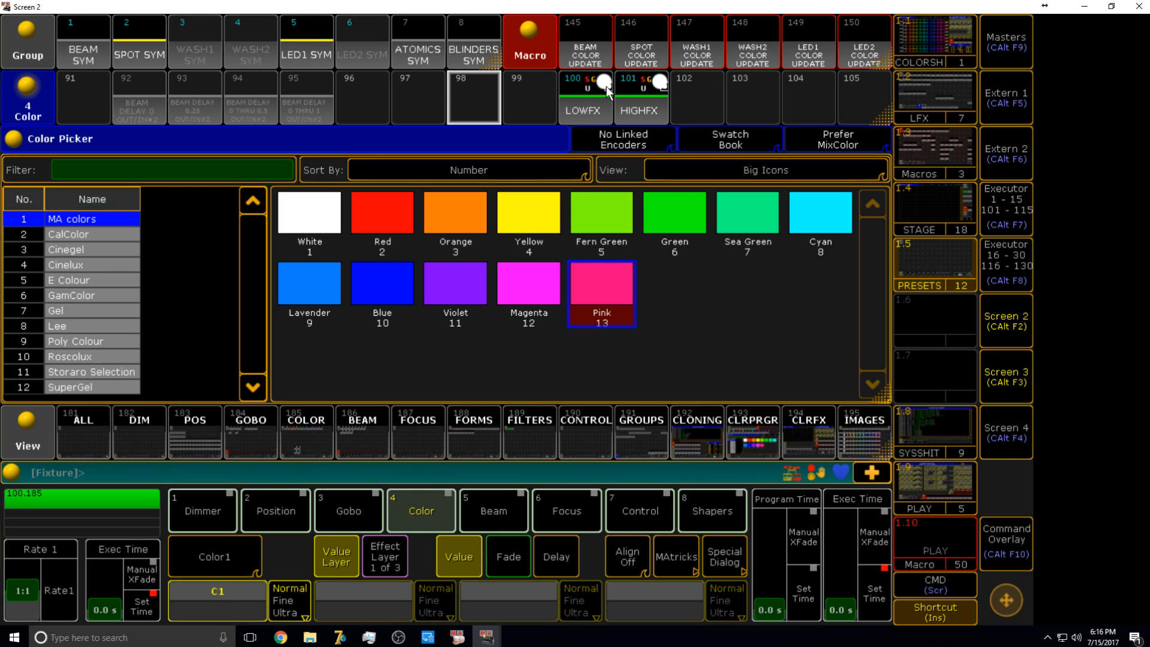
{"action": "key", "text": "s"}
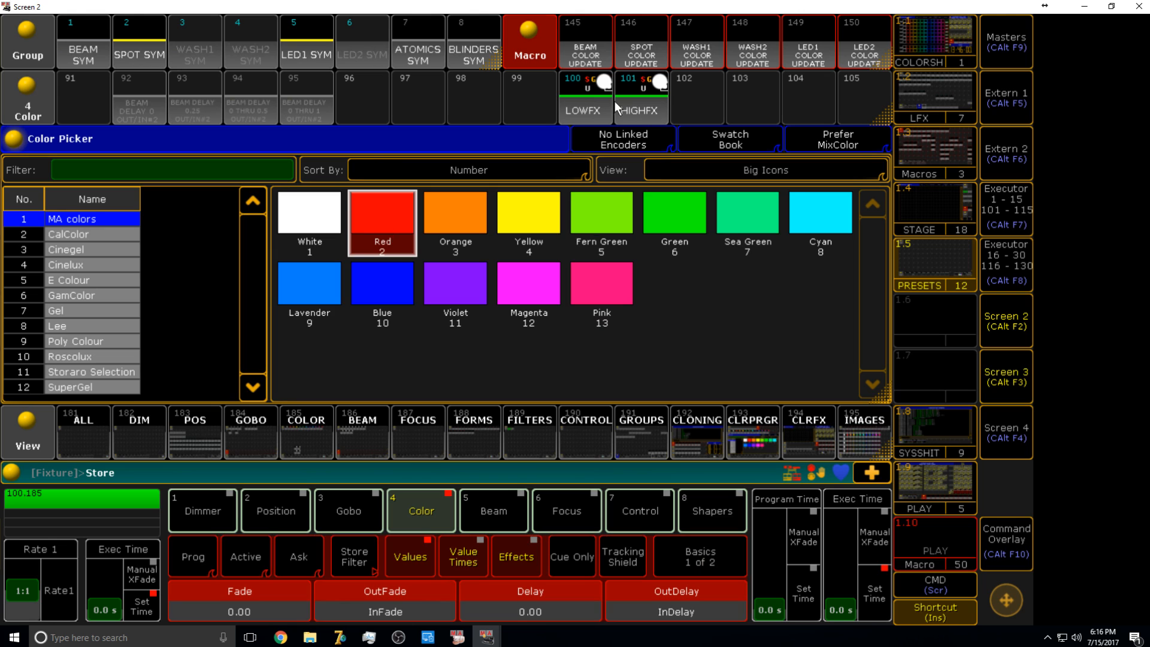
{"action": "left_click", "coordinate": [594, 103]}
{"action": "left_click", "coordinate": [433, 276]}
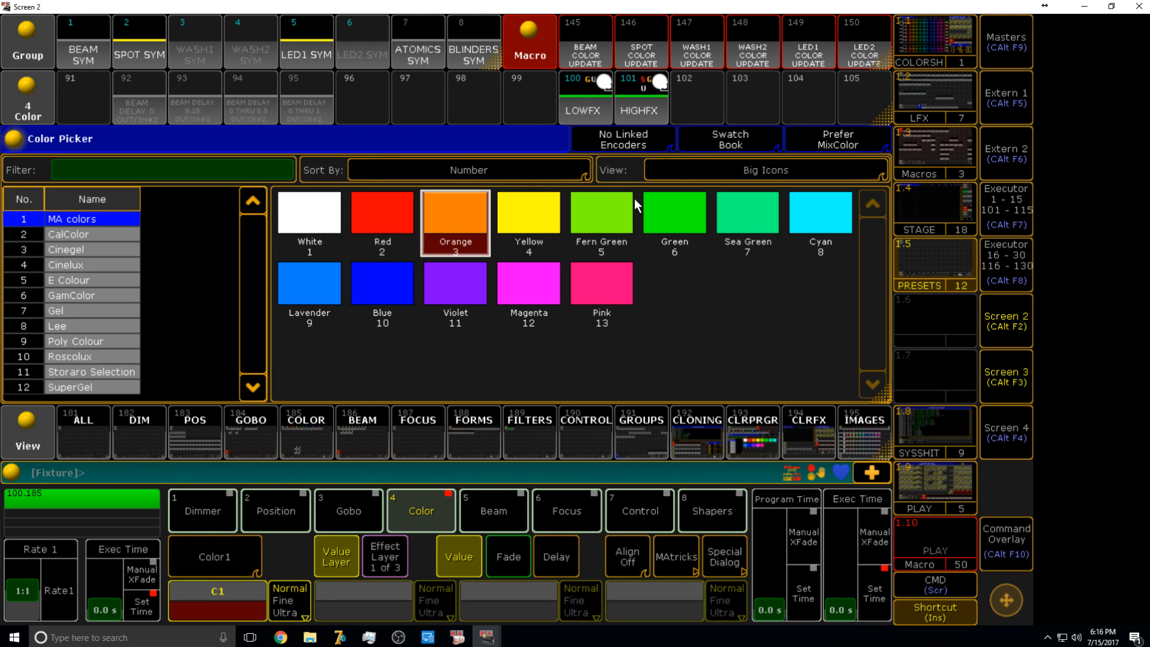
- Set the selected spots and LEDs to orange and merge that color into the HIGHFX color preset
{"action": "key", "text": "s"}
{"action": "left_click", "coordinate": [643, 104]}
{"action": "left_click", "coordinate": [466, 276]}
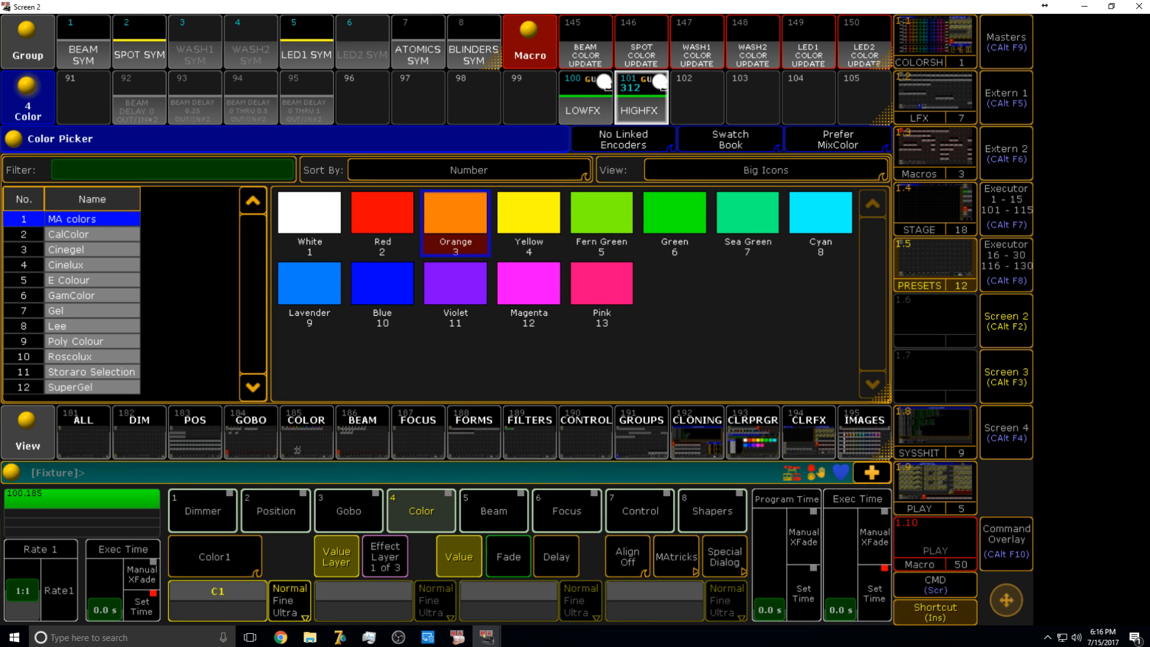
- Recall the PLAY view with the COLOR 1 layout and clear the fixture selection on the main command screen
{"action": "left_click", "coordinate": [931, 536]}
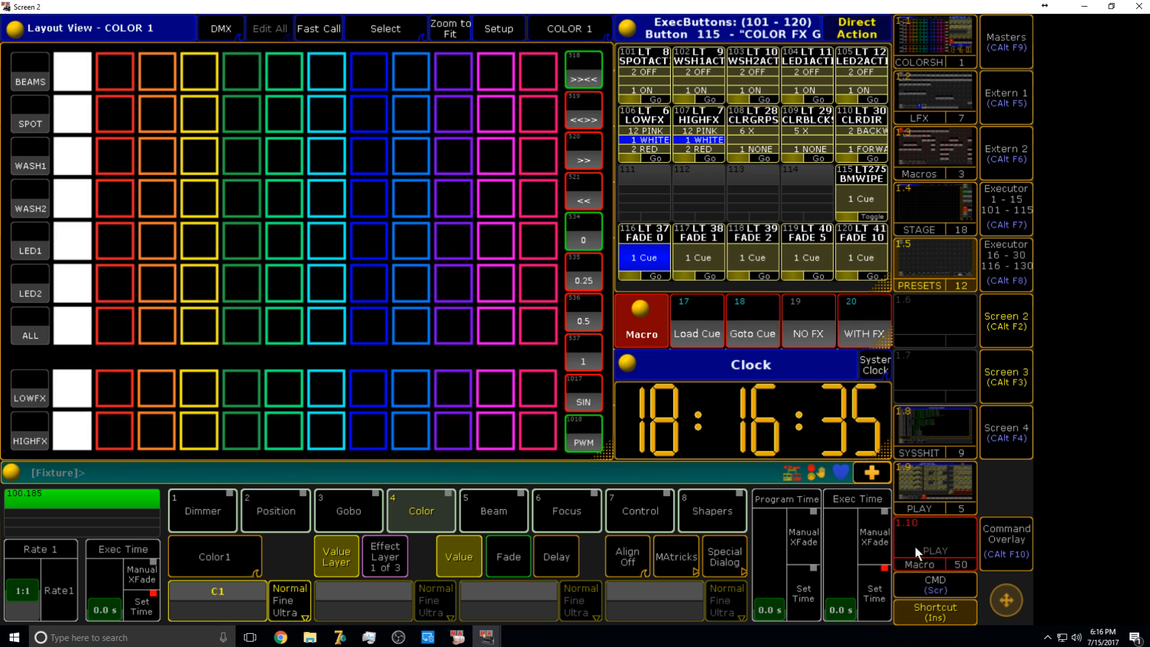
{"action": "left_click", "coordinate": [1018, 335]}
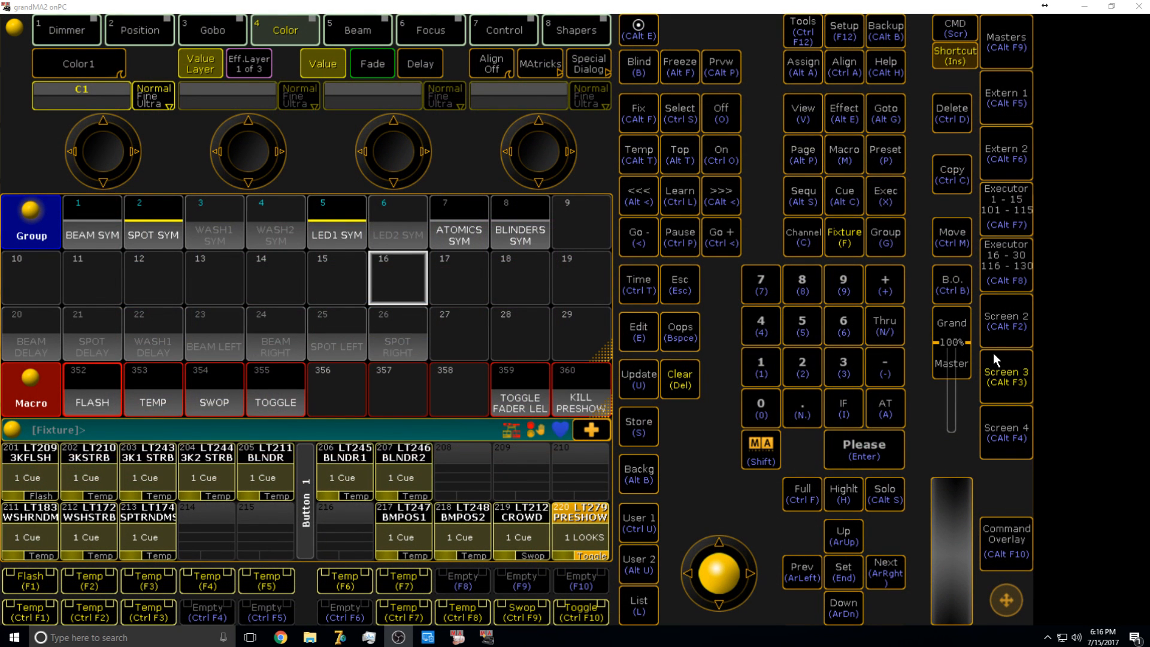
{"action": "left_click", "coordinate": [672, 386]}
- Lower the BEAMS executor fader to 0% and close the fader view of executors 1 to 15
{"action": "left_click", "coordinate": [1031, 203]}
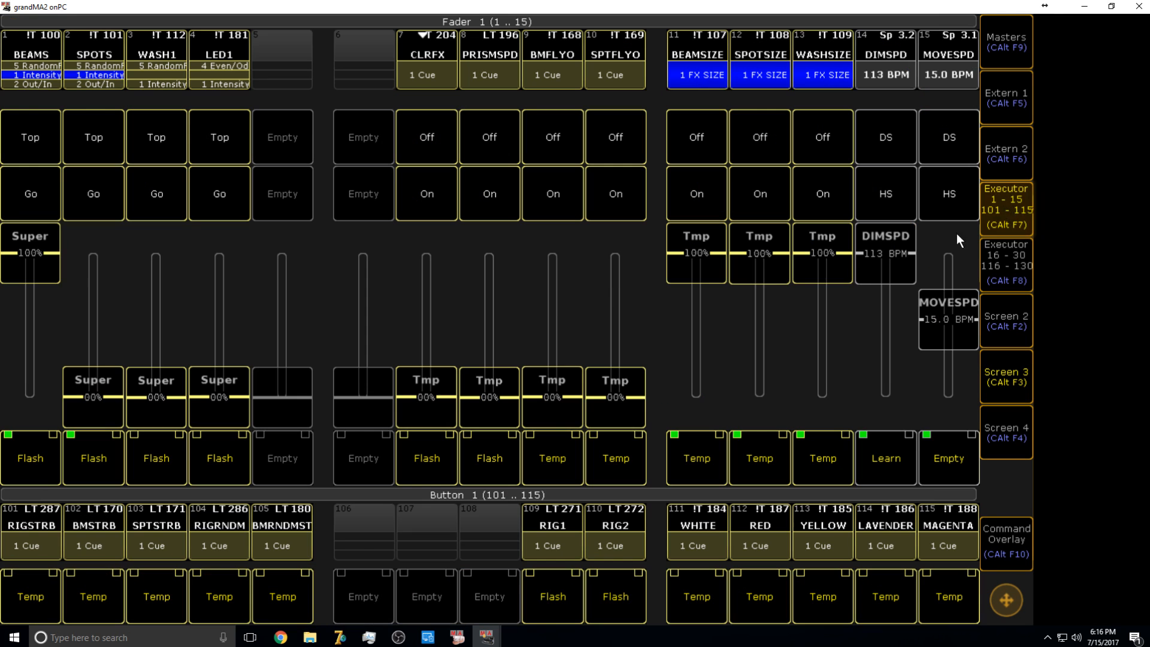
{"action": "left_click_drag", "start_coordinate": [23, 266], "coordinate": [22, 411]}
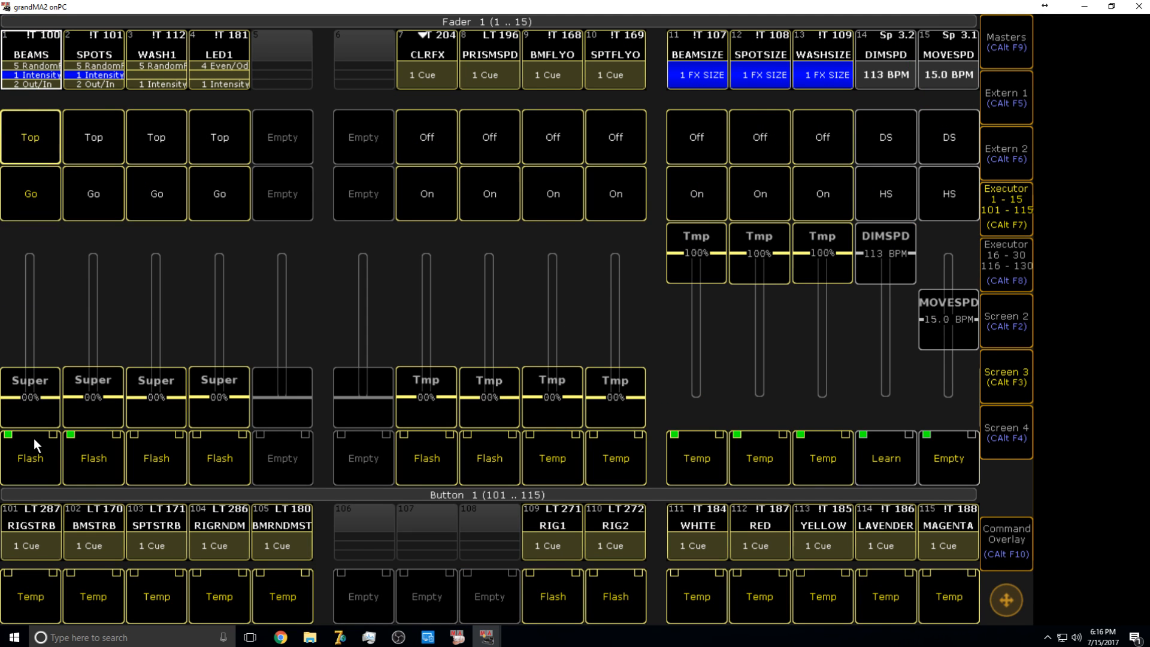
{"action": "left_click", "coordinate": [1011, 191]}
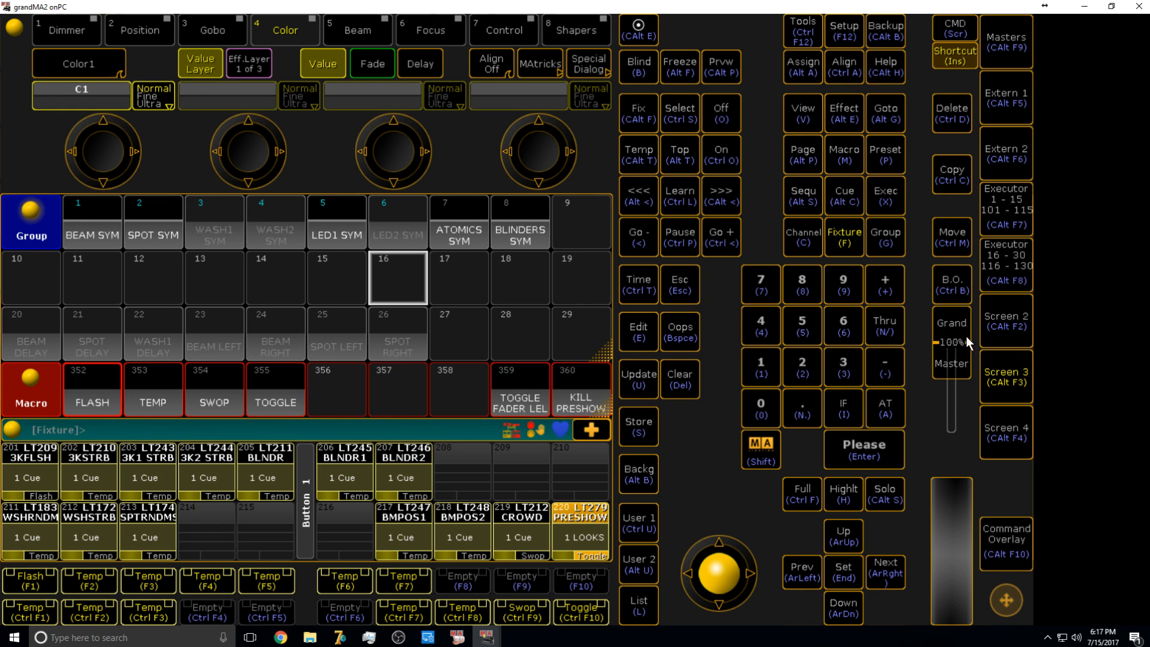
- Set the LOWFX and HIGHFX rows of the COLOR 1 layout to red and check the faders of executors 1 to 15
{"action": "left_click", "coordinate": [1004, 309]}
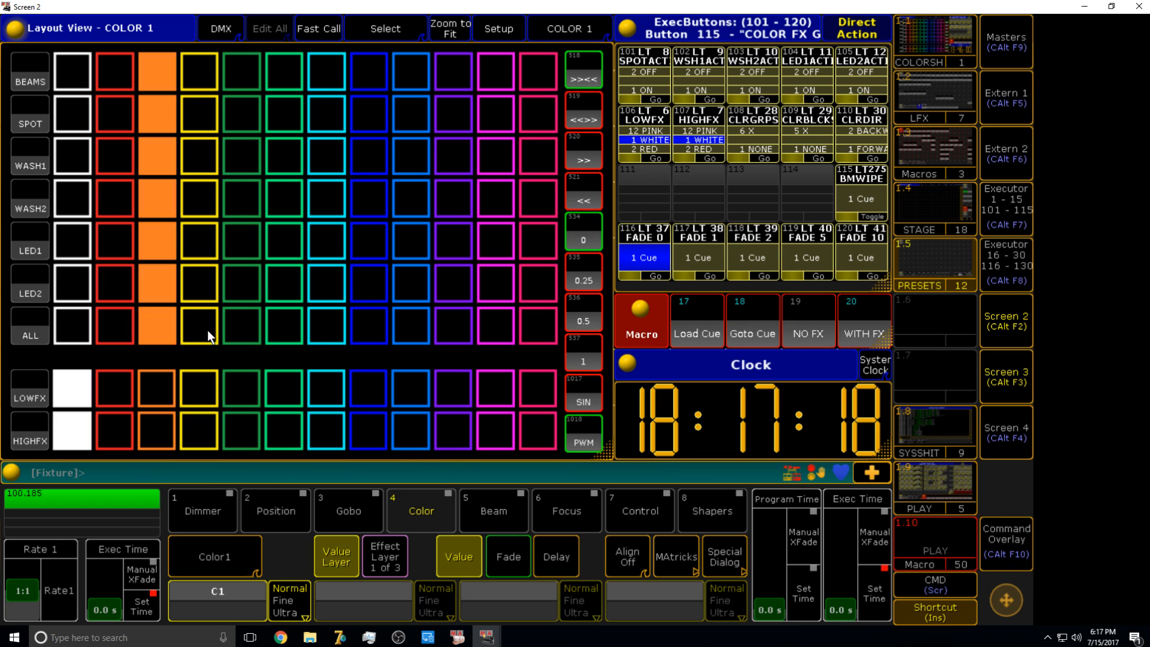
{"action": "left_click", "coordinate": [116, 398]}
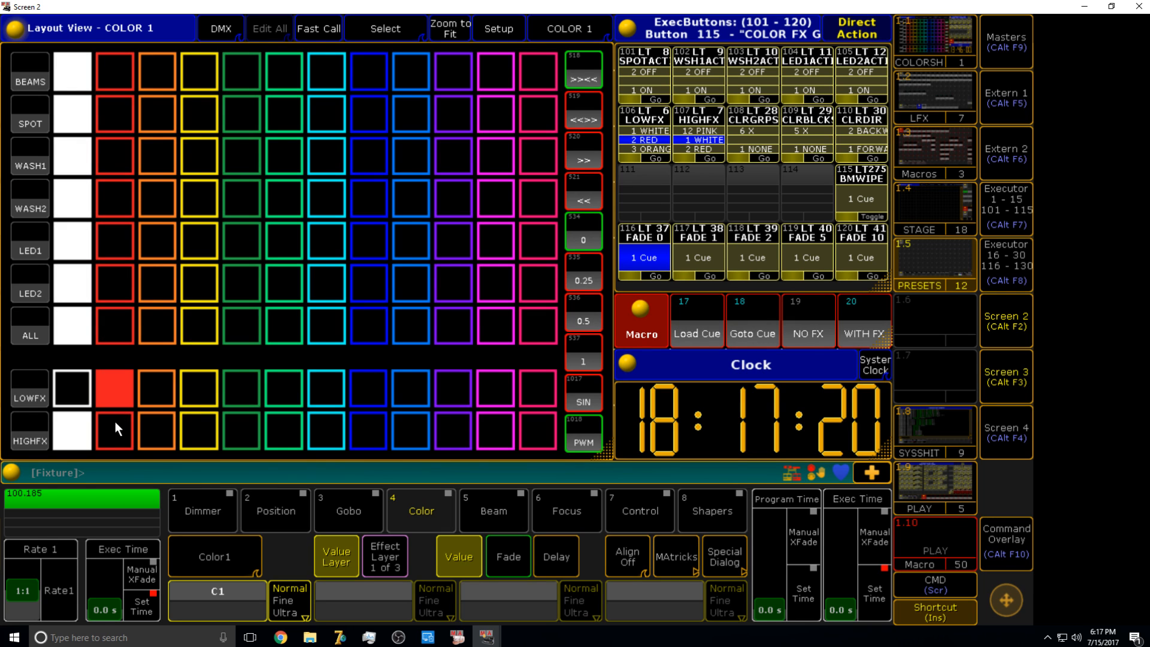
{"action": "left_click", "coordinate": [115, 423]}
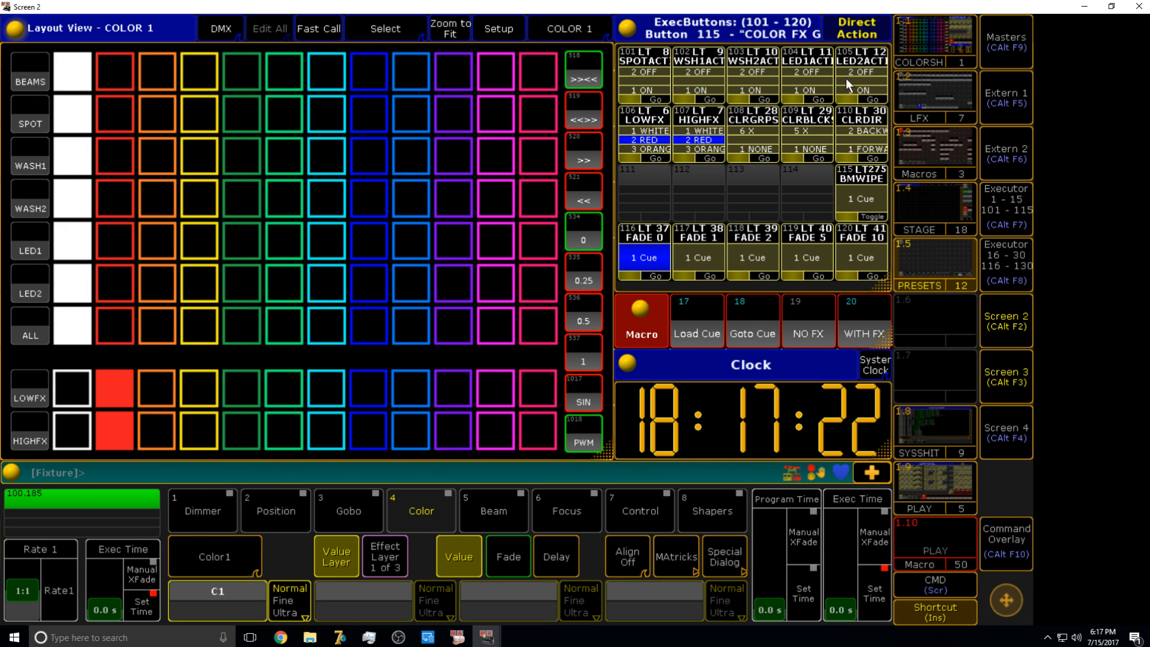
{"action": "left_click", "coordinate": [1011, 219]}
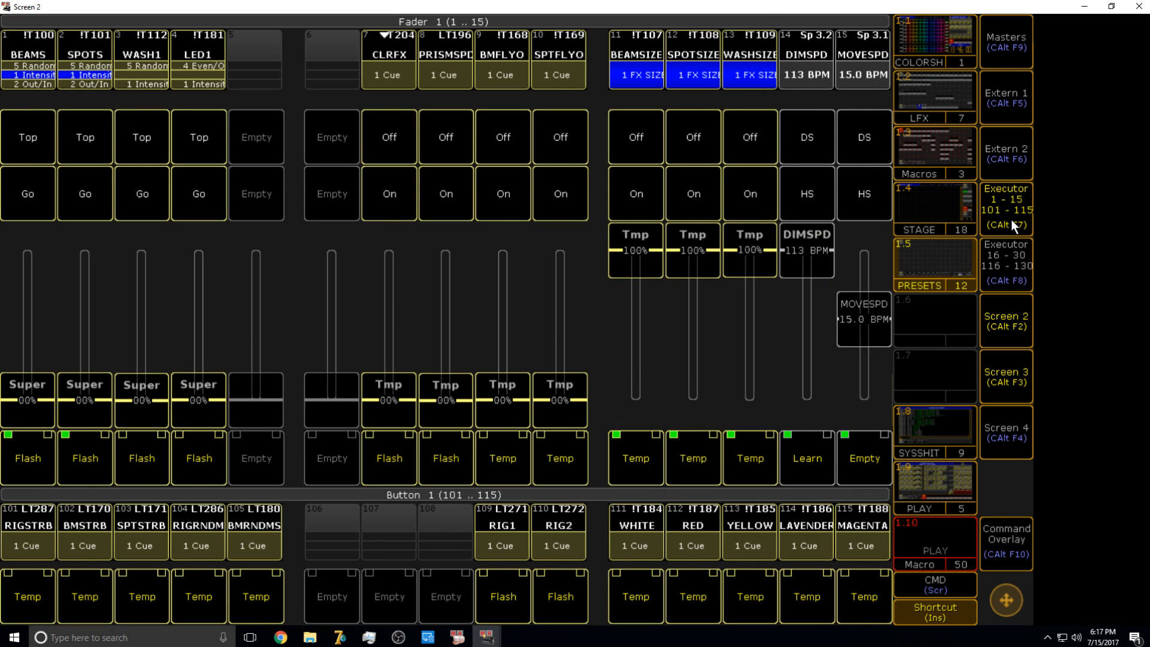
{"action": "left_click", "coordinate": [1011, 220]}
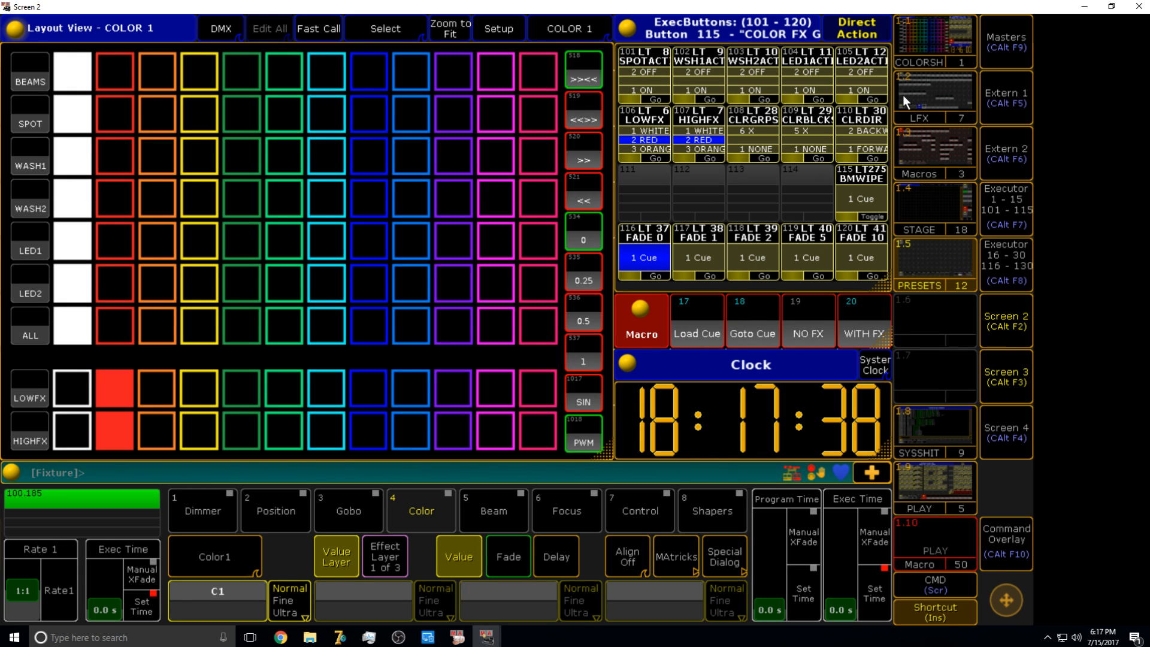
- Run the LOWFX and HIGHFX rows through orange, yellow and green, ending with LOWFX on sea green and HIGHFX on cyan
{"action": "left_click", "coordinate": [163, 398]}
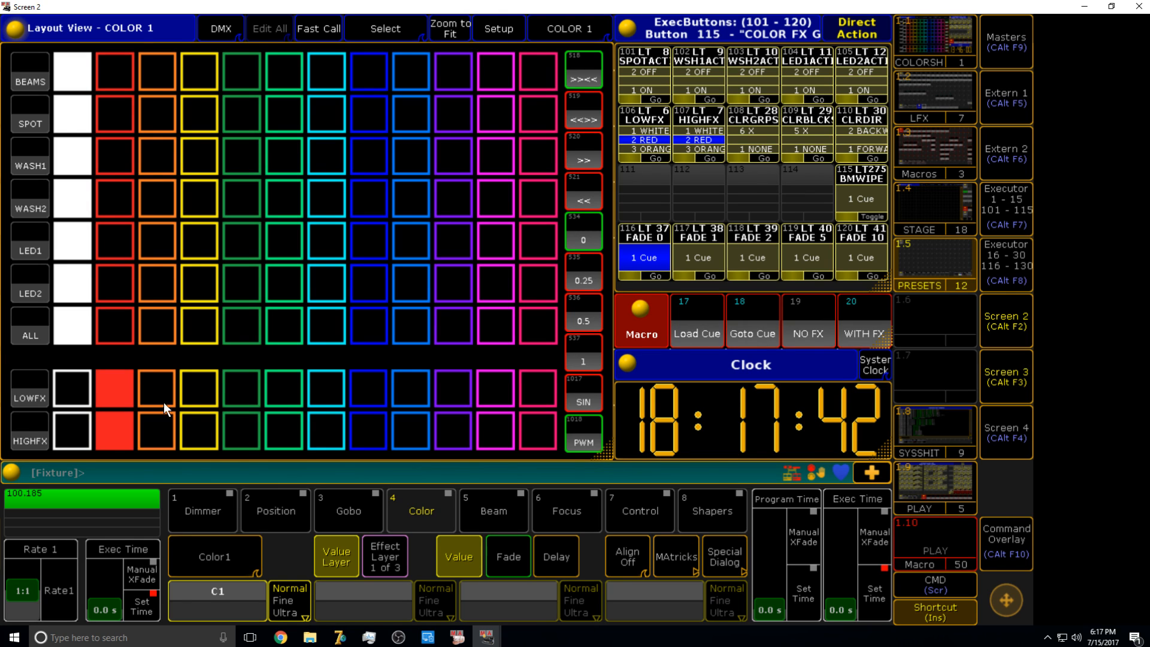
{"action": "left_click", "coordinate": [186, 428]}
{"action": "left_click", "coordinate": [201, 400]}
{"action": "left_click", "coordinate": [241, 388]}
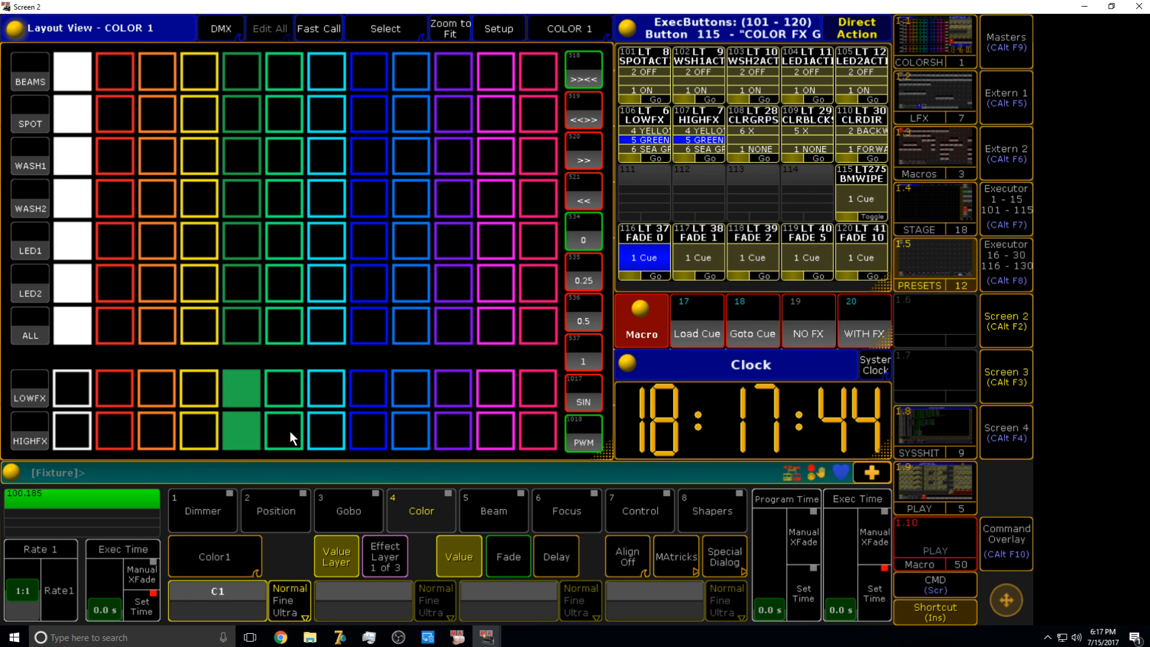
{"action": "left_click", "coordinate": [290, 431]}
{"action": "left_click", "coordinate": [284, 388]}
{"action": "left_click", "coordinate": [325, 419]}
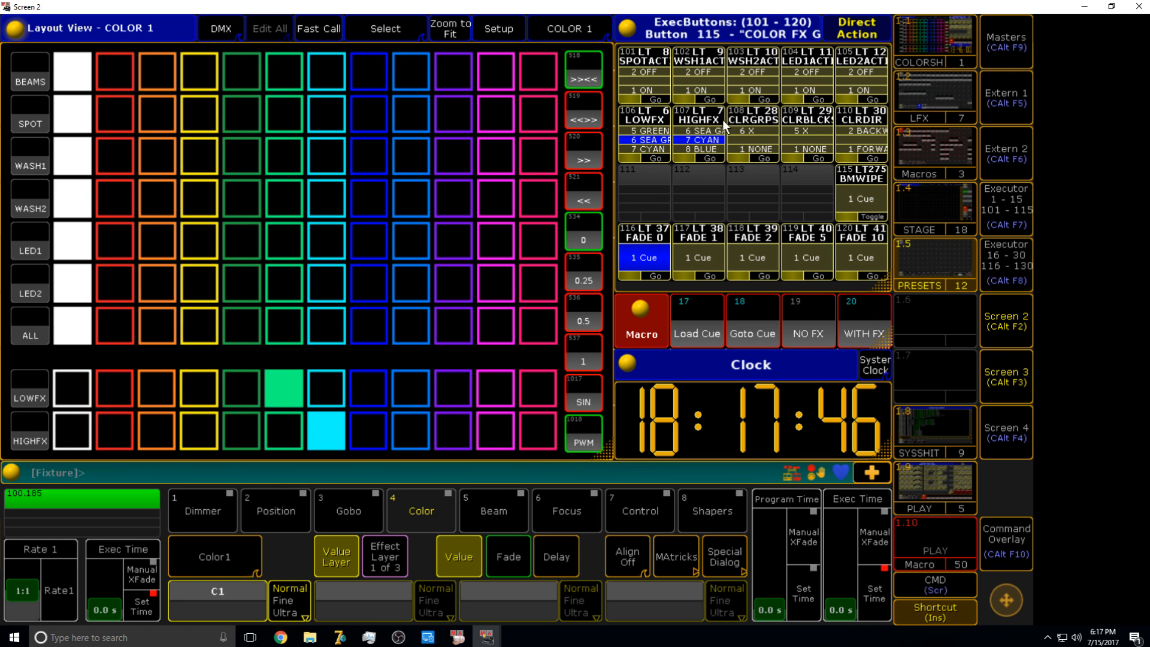
- Try the LOWFX and HIGHFX color executors and return both rows of the layout to white
{"action": "left_click", "coordinate": [652, 142]}
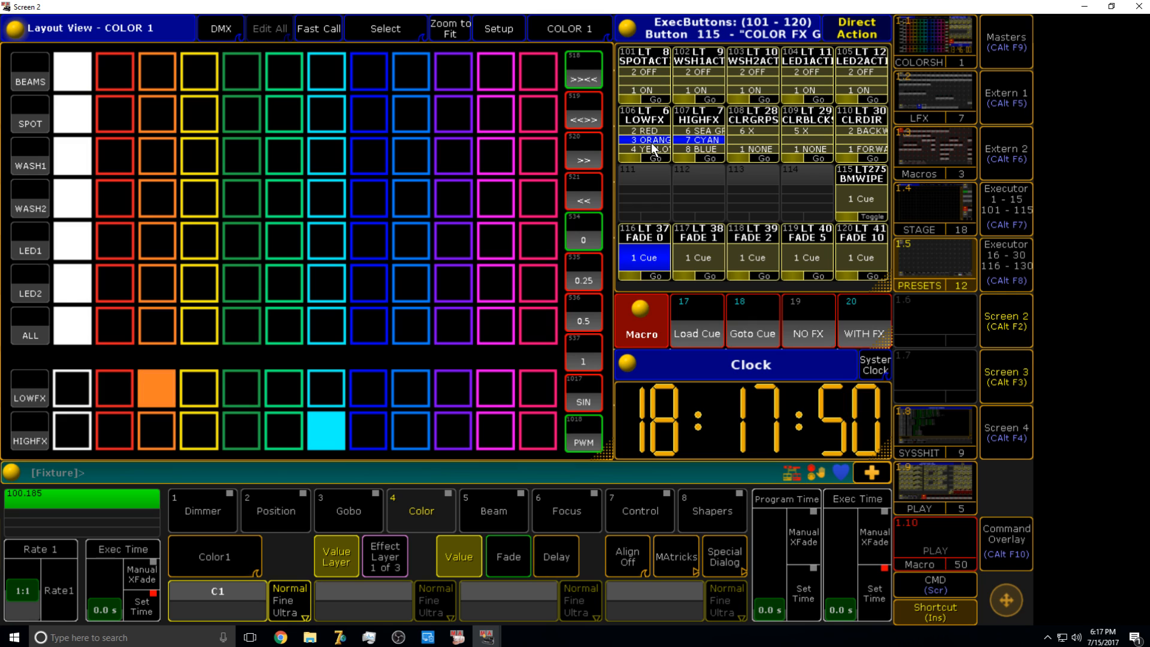
{"action": "left_click", "coordinate": [717, 139]}
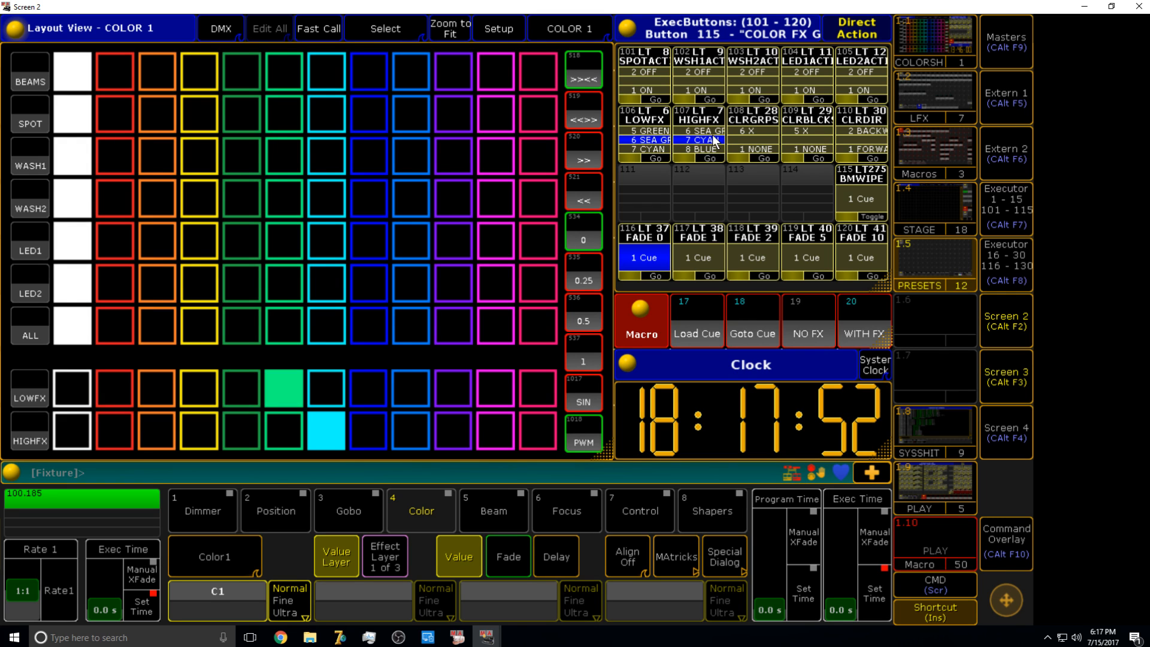
{"action": "left_click", "coordinate": [81, 396]}
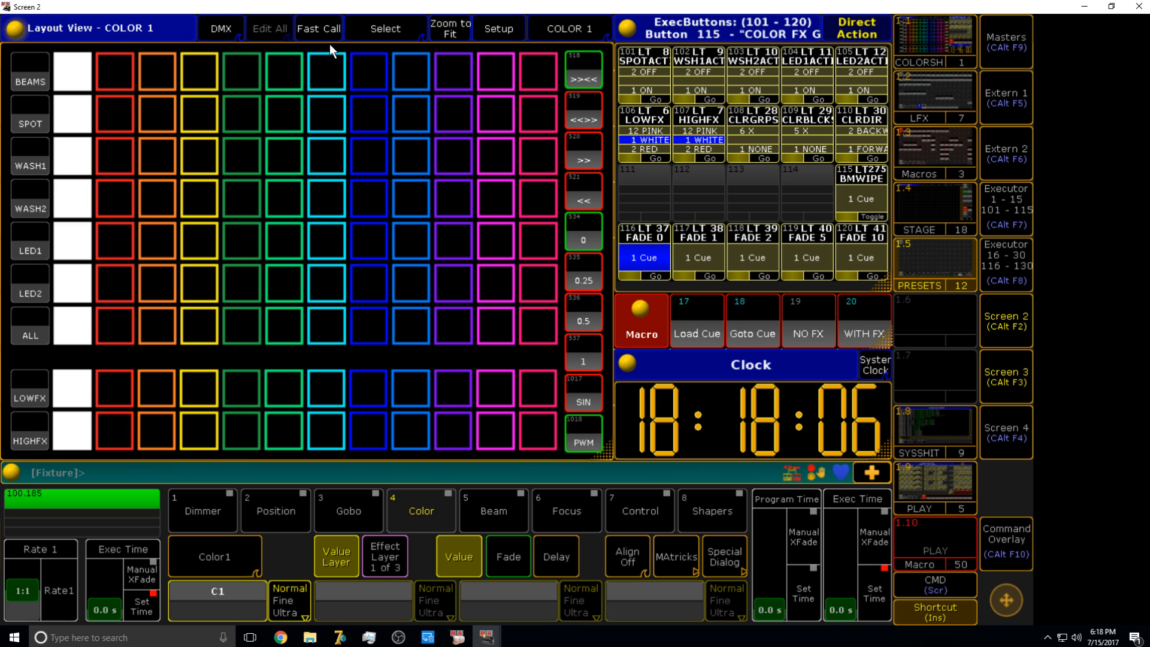
- Try the <<>>, >> and << directions and the 0.25 and 1 fade times in the COLOR 1 layout, returning to >><< and 0
{"action": "left_click", "coordinate": [587, 121]}
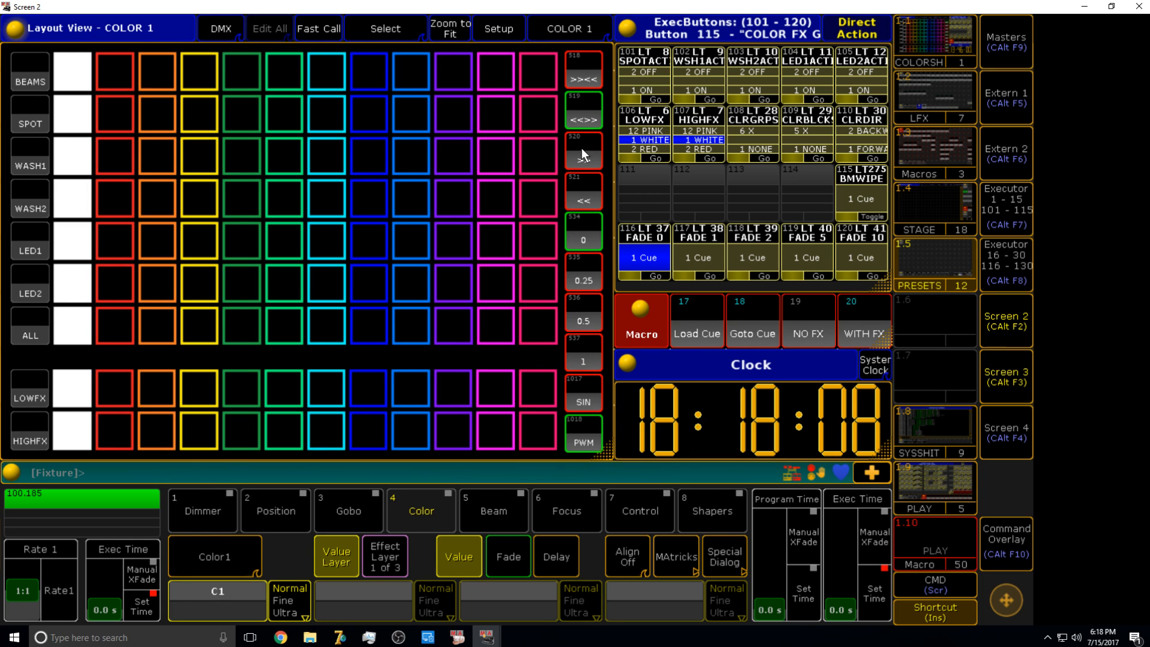
{"action": "left_click", "coordinate": [590, 157]}
{"action": "left_click", "coordinate": [591, 195]}
{"action": "left_click", "coordinate": [588, 271]}
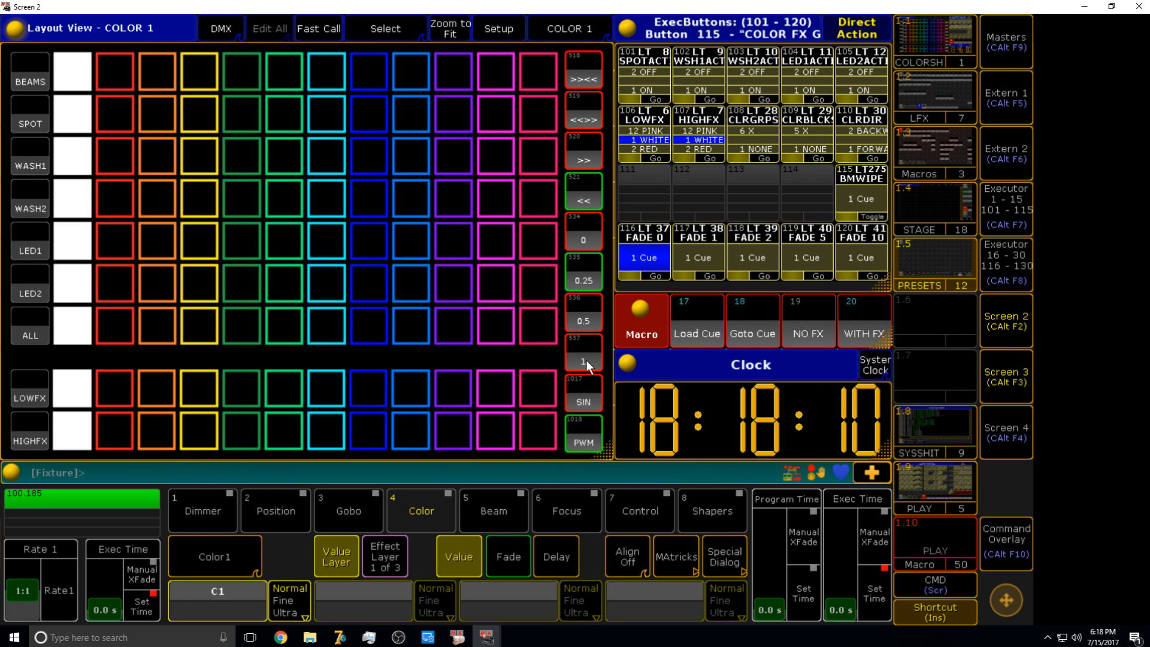
{"action": "left_click", "coordinate": [586, 361]}
{"action": "left_click", "coordinate": [596, 73]}
{"action": "left_click", "coordinate": [587, 225]}
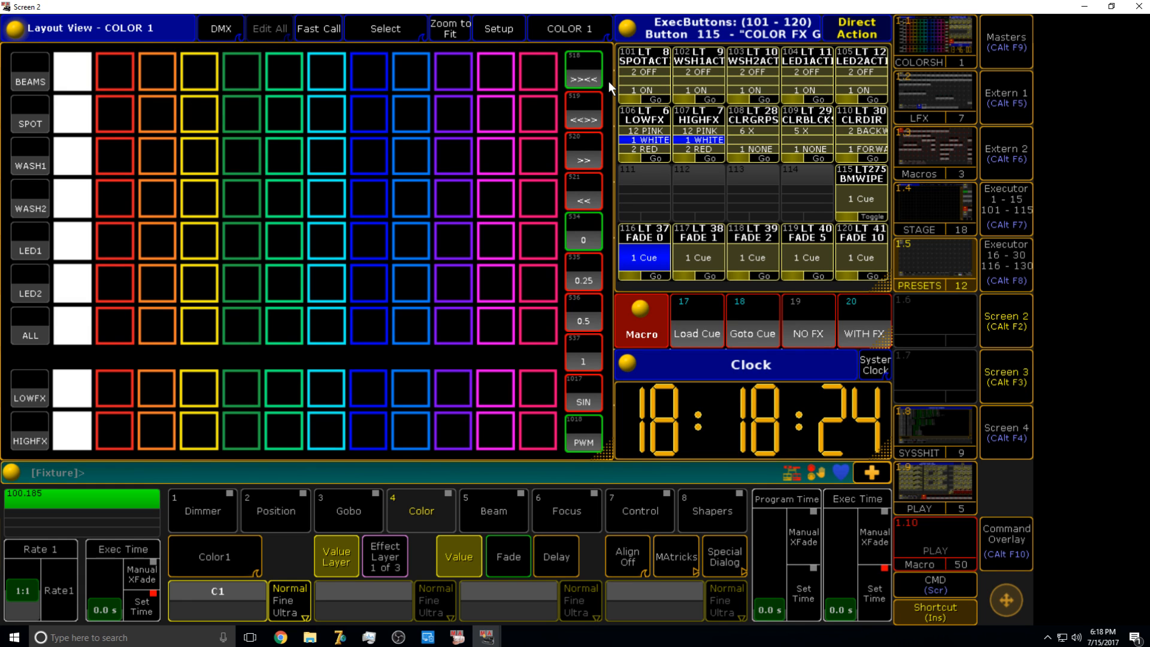
- Switch the color direction through <<>> to << and raise the fade time through 0.25 and 0.5 to 1
{"action": "left_click", "coordinate": [583, 114]}
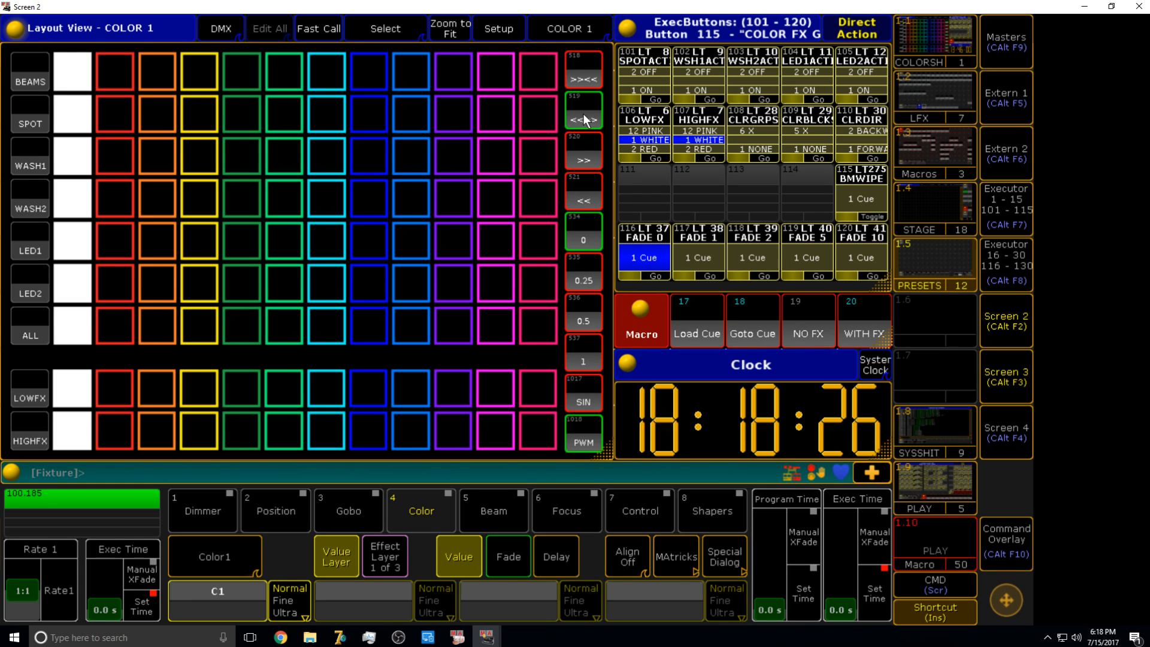
{"action": "left_click", "coordinate": [575, 183]}
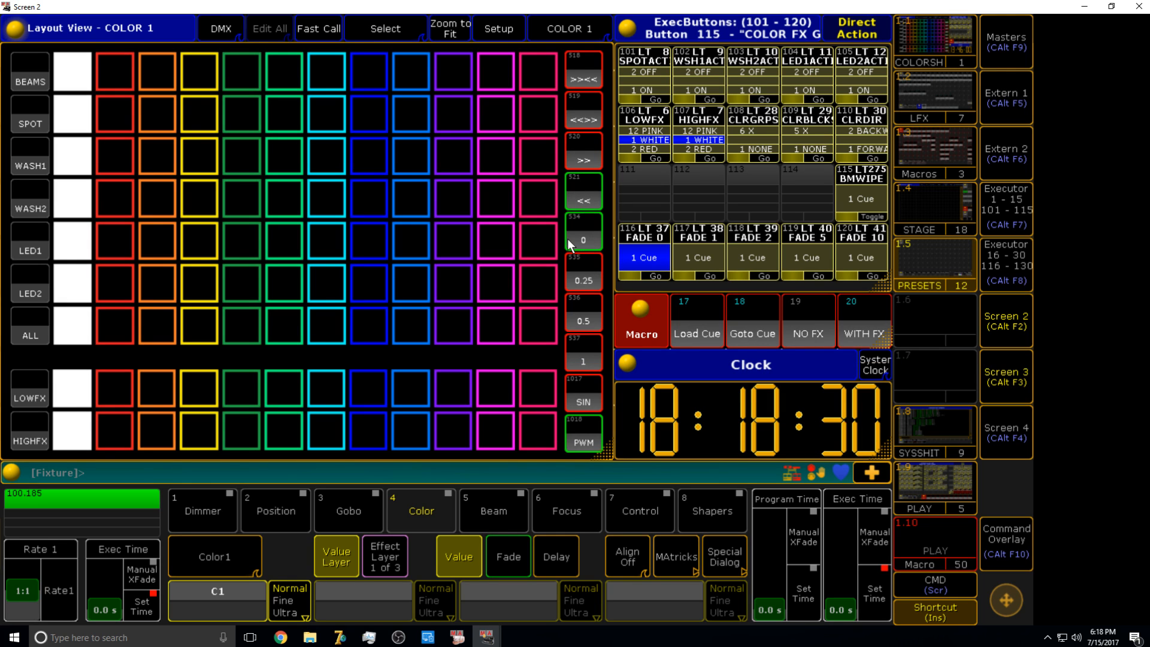
{"action": "left_click", "coordinate": [595, 280]}
{"action": "left_click", "coordinate": [575, 329]}
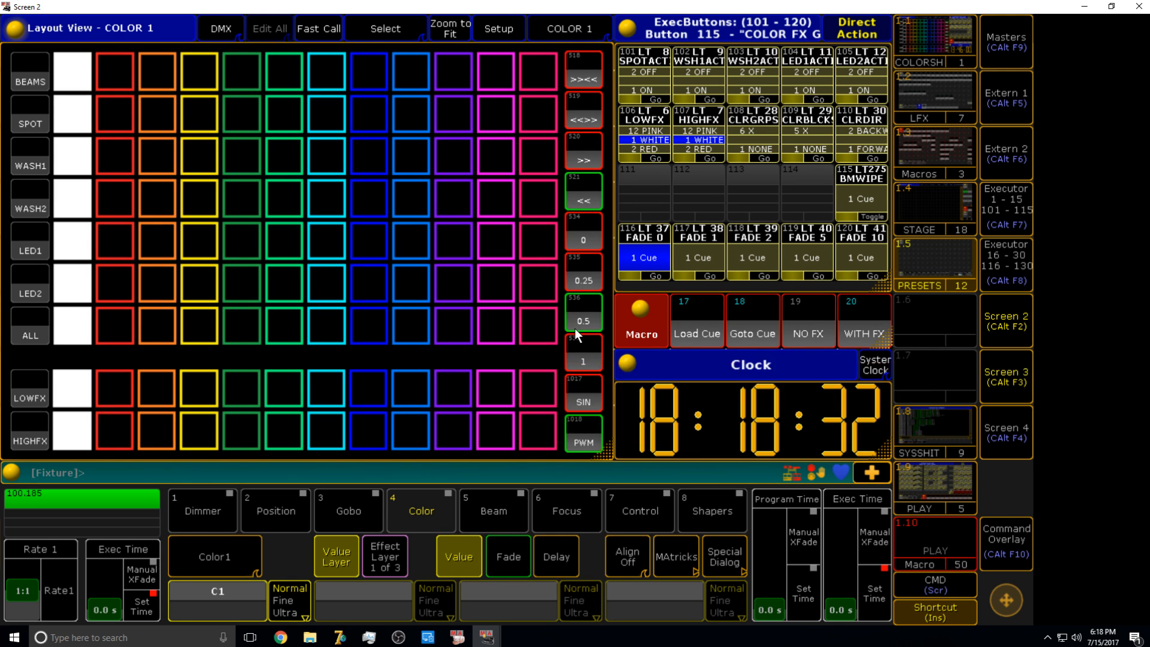
{"action": "left_click", "coordinate": [577, 357]}
- Set the ALL row of the layout to yellow, and select the >><< direction, fade time 0 and the PWM effect form
{"action": "left_click", "coordinate": [290, 321]}
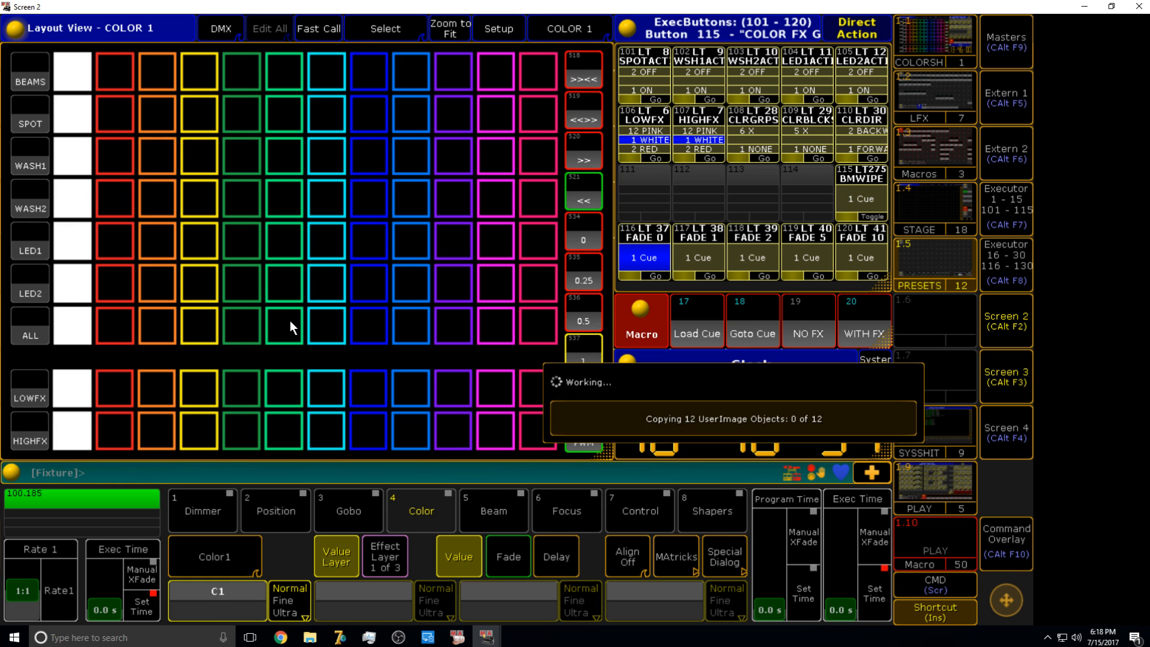
{"action": "left_click", "coordinate": [191, 331]}
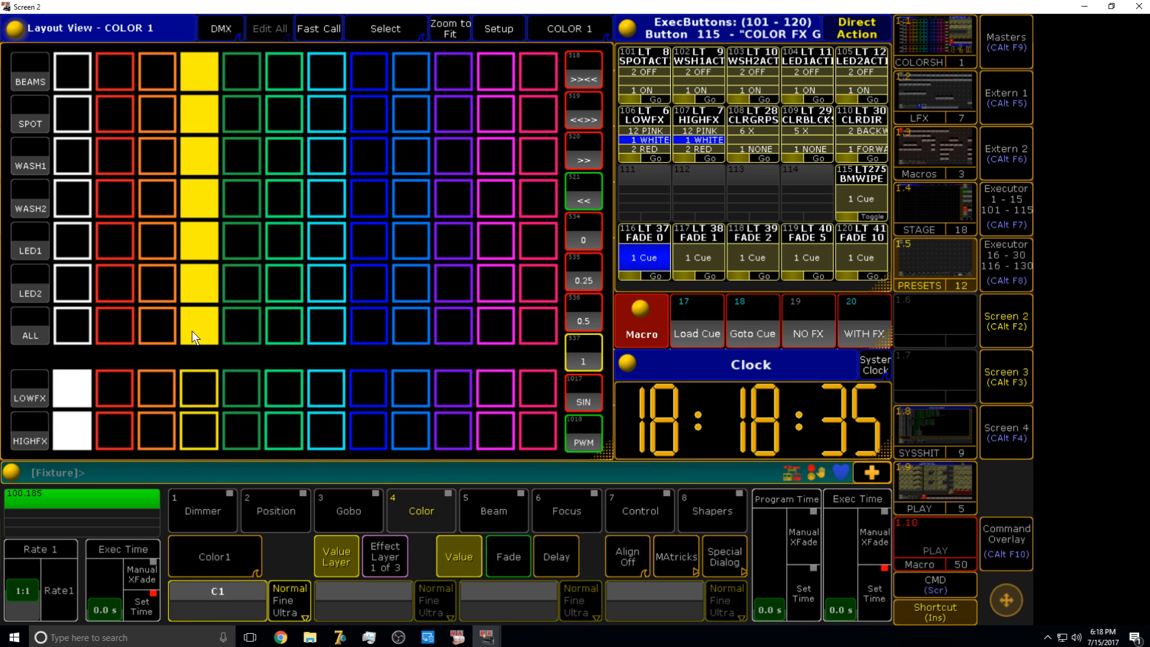
{"action": "left_click", "coordinate": [576, 76]}
{"action": "left_click", "coordinate": [578, 231]}
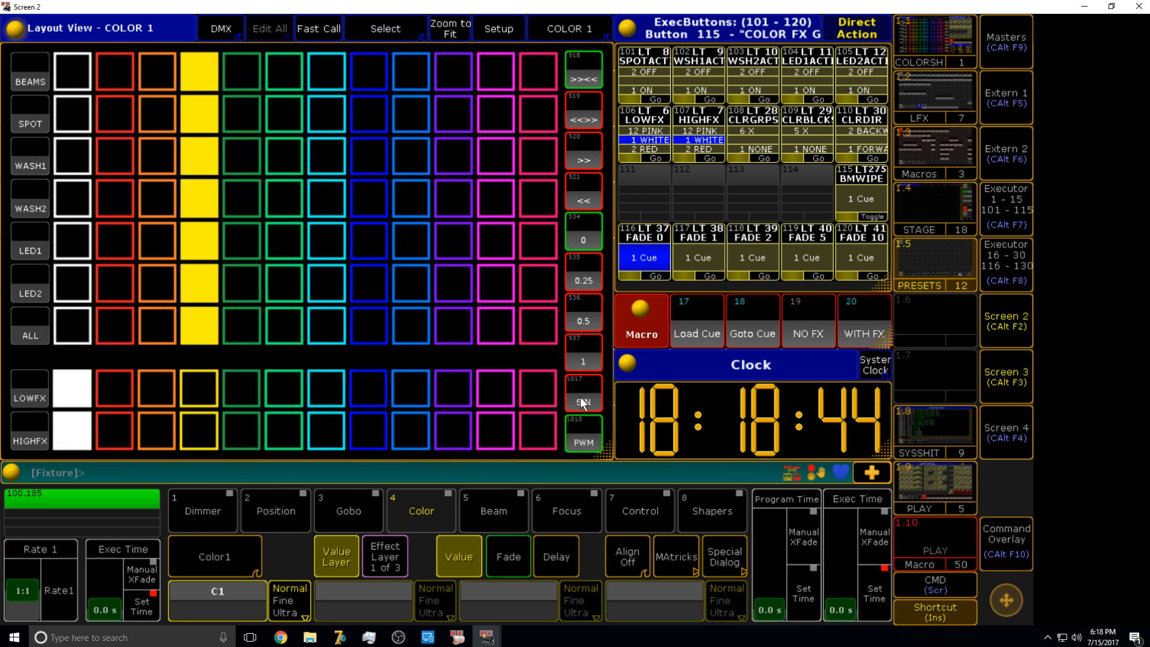
{"action": "left_click", "coordinate": [583, 441]}
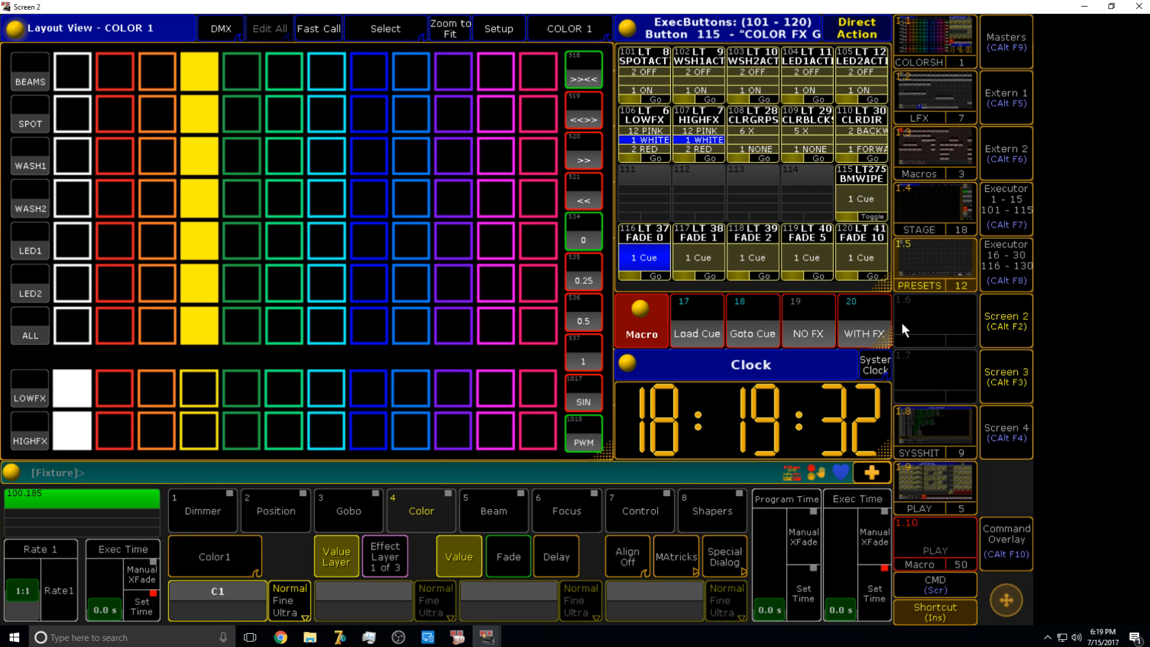
- Show the spot and wash effects in the LFX view
{"action": "left_click", "coordinate": [944, 58]}
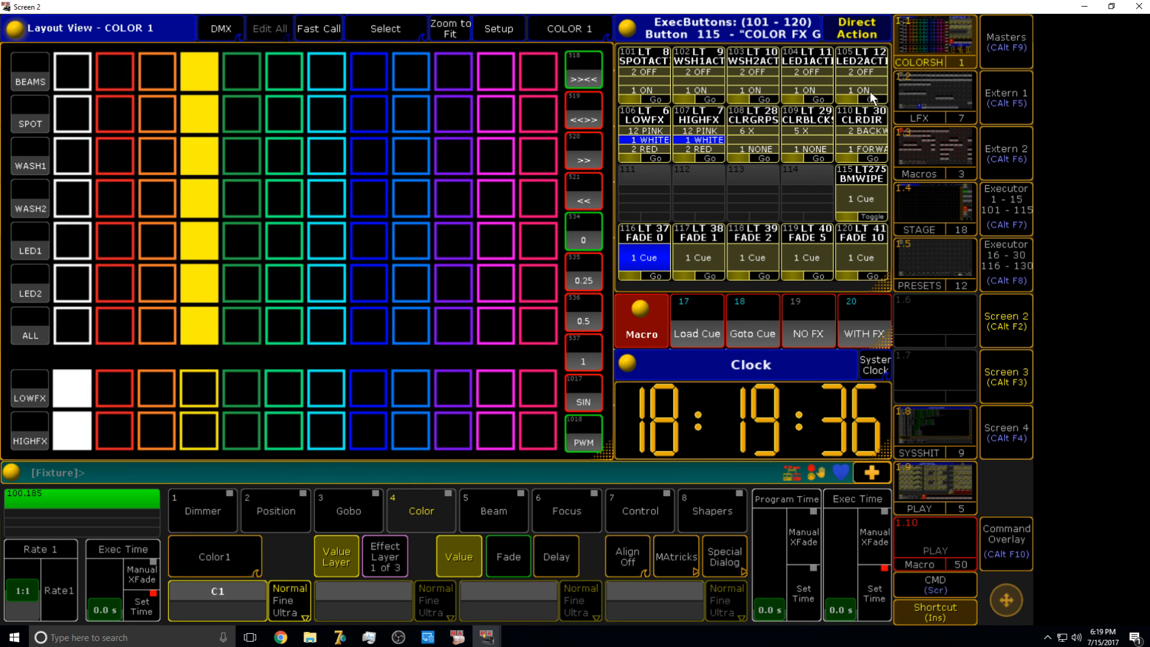
{"action": "left_click", "coordinate": [928, 102]}
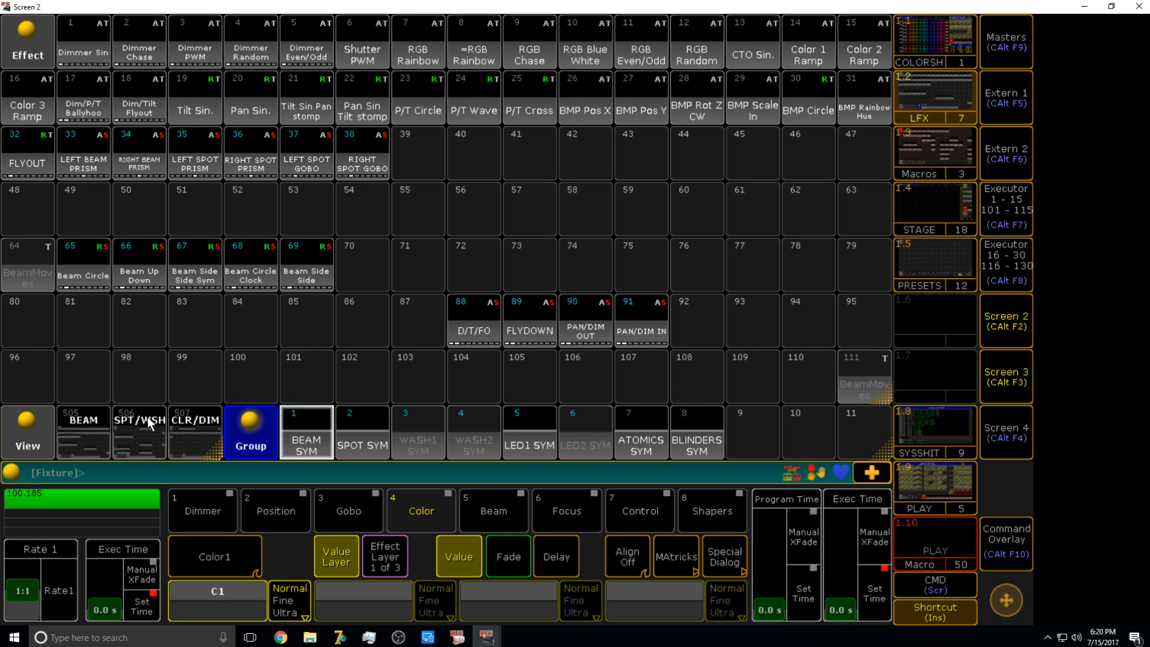
{"action": "left_click", "coordinate": [139, 430]}
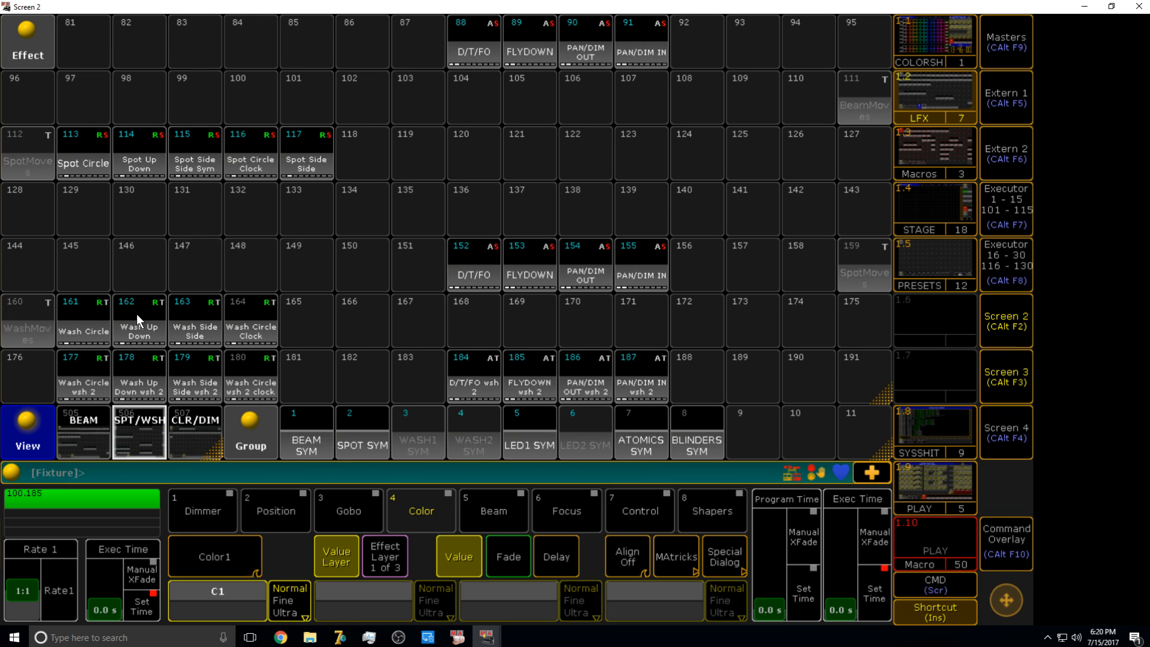
- Bring up the cloning presets view and open the BEAMS CLONE macro (166) to examine its command lines
{"action": "left_click", "coordinate": [925, 285]}
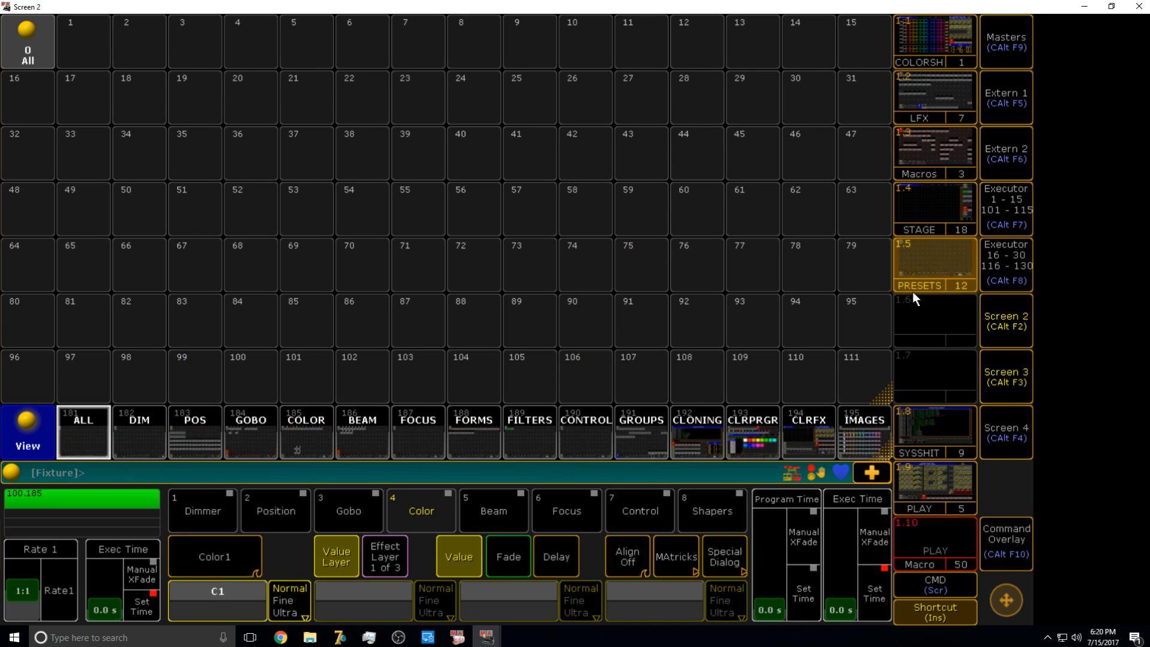
{"action": "left_click", "coordinate": [713, 440]}
{"action": "right_click", "coordinate": [87, 277]}
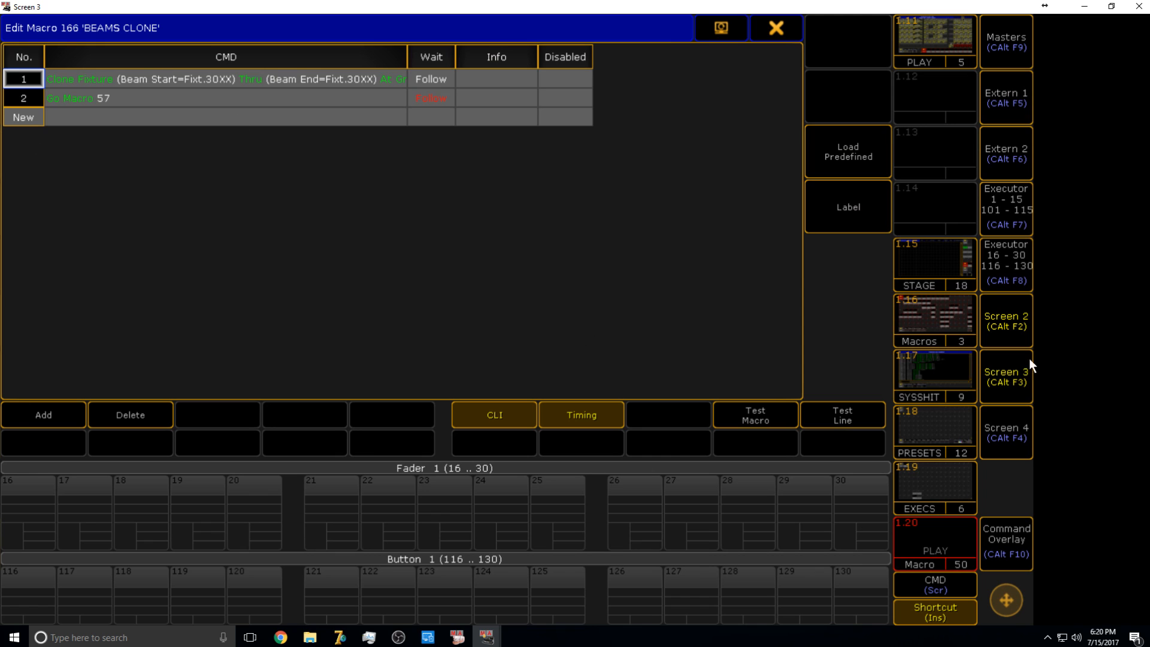
{"action": "left_click", "coordinate": [1004, 372]}
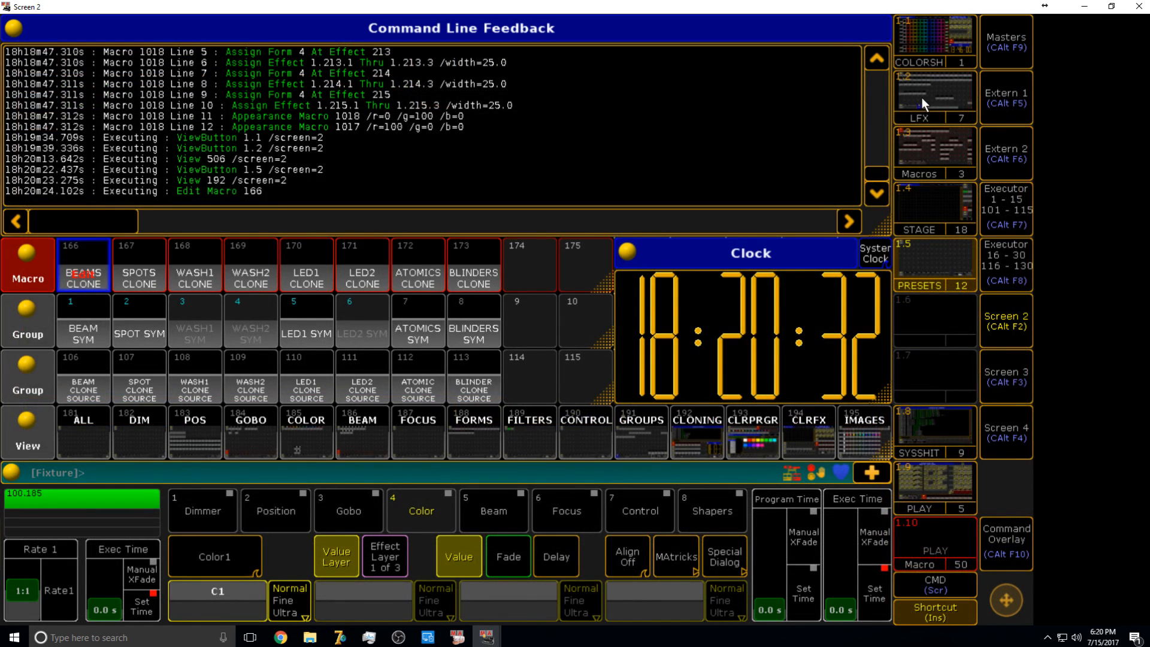
- Open the BEAM EFFECT macro (57) from the macro pool, read through its command lines and close the editor
{"action": "left_click", "coordinate": [929, 111]}
{"action": "left_click", "coordinate": [940, 143]}
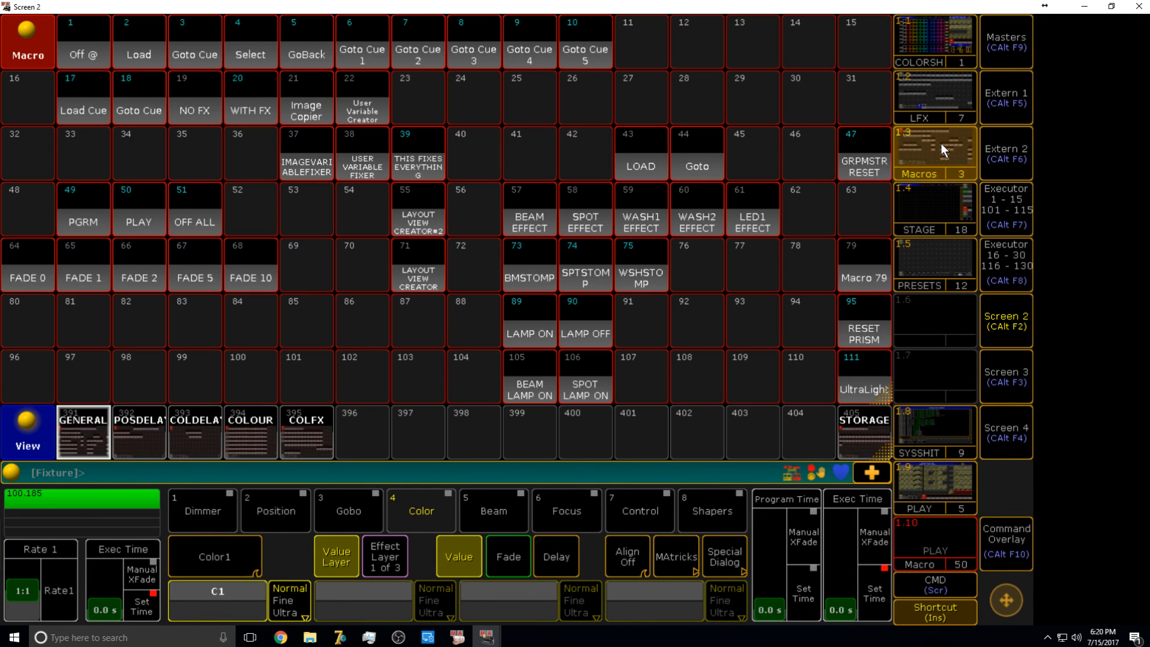
{"action": "right_click", "coordinate": [526, 219]}
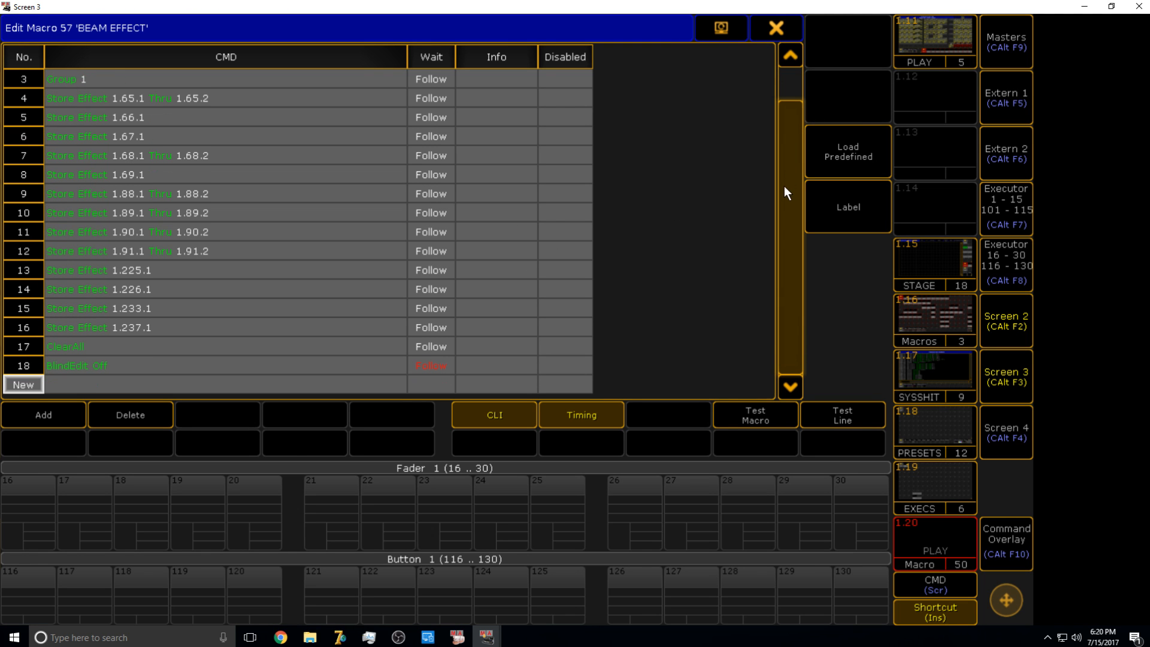
{"action": "left_click_drag", "start_coordinate": [791, 236], "coordinate": [796, 95]}
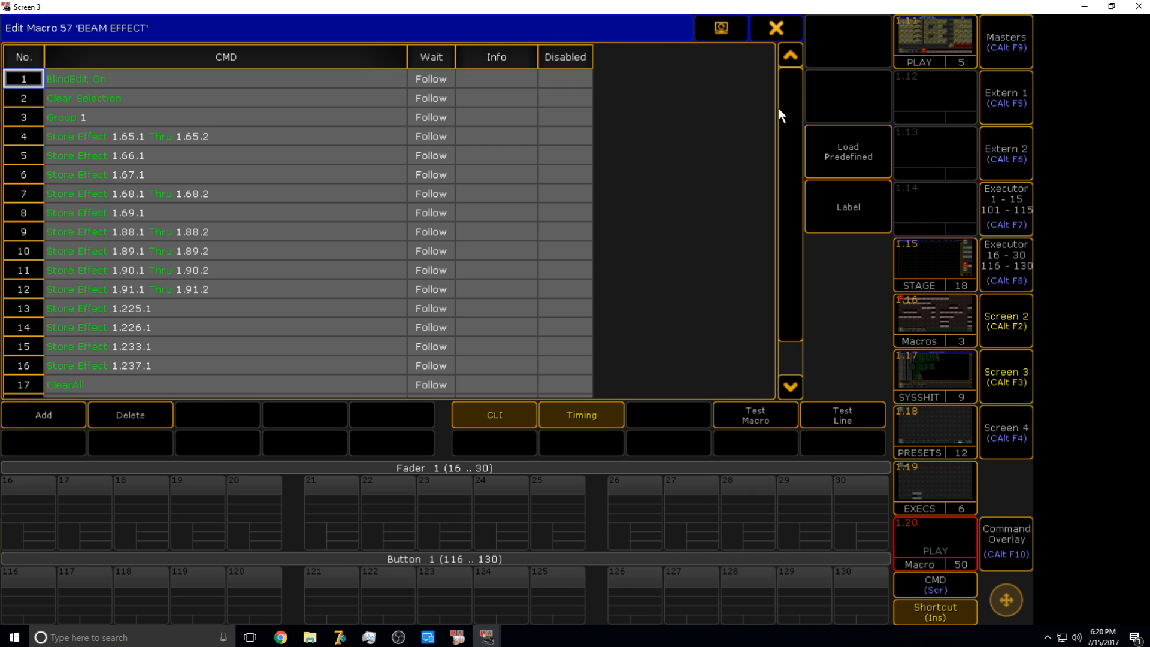
{"action": "left_click", "coordinate": [777, 28]}
{"action": "key", "text": "ctrl+alt+F2"}
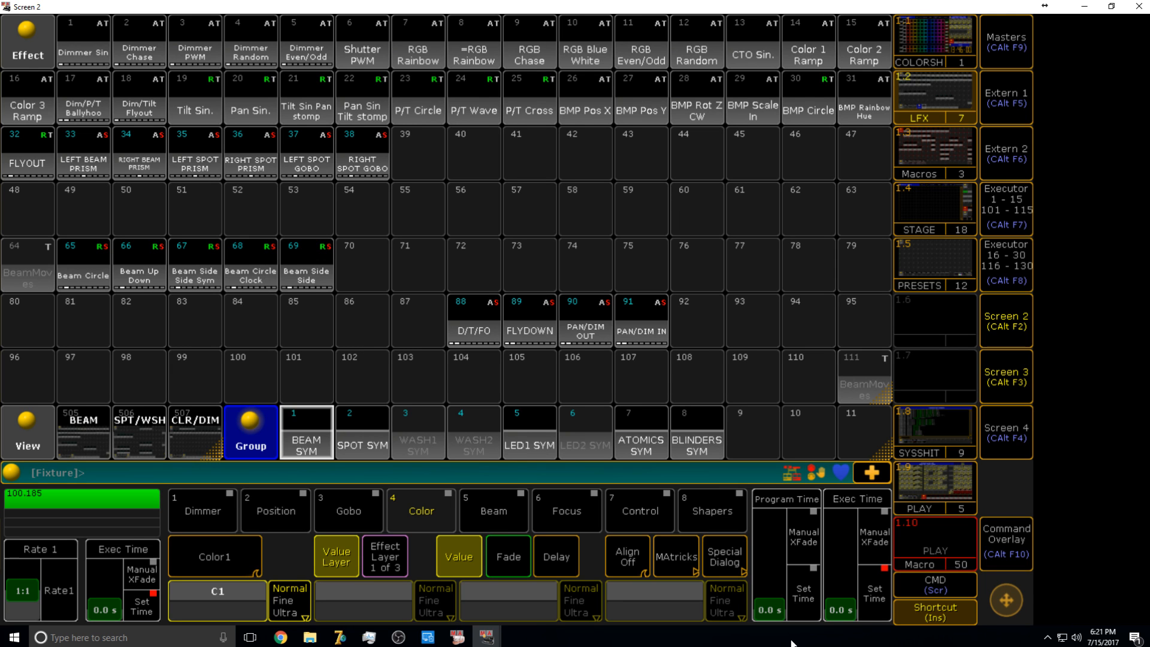
- Examine the faders and buttons of executors 1–15 and the PLAY exec buttons on Screen 3
{"action": "left_click", "coordinate": [1017, 210]}
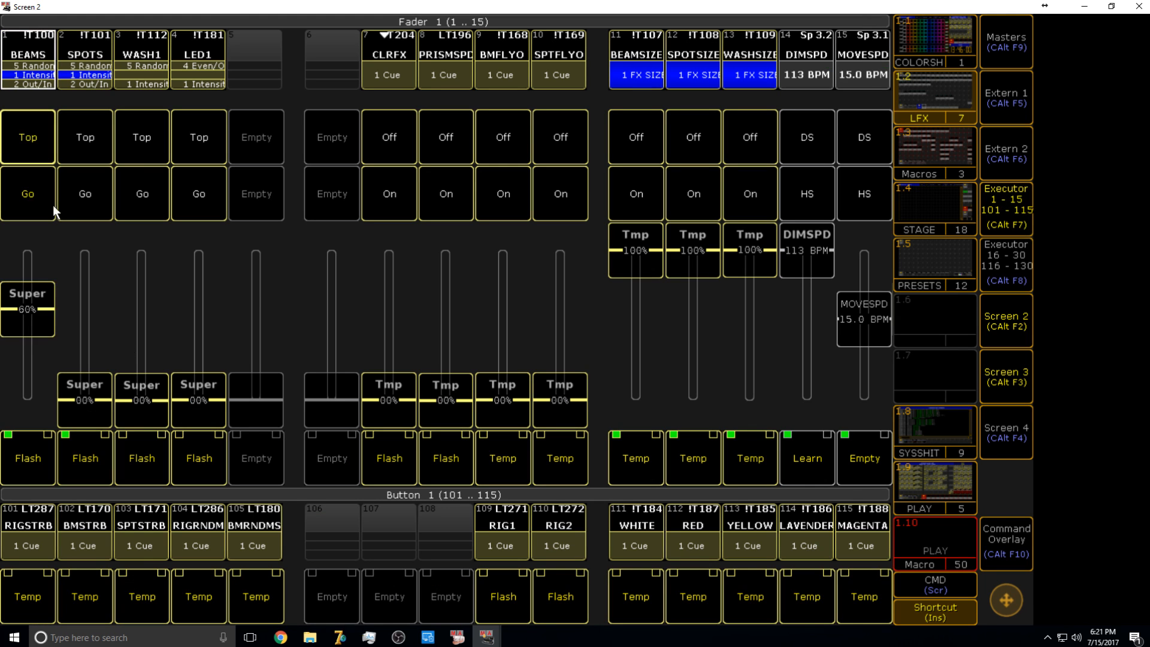
{"action": "left_click", "coordinate": [1010, 359]}
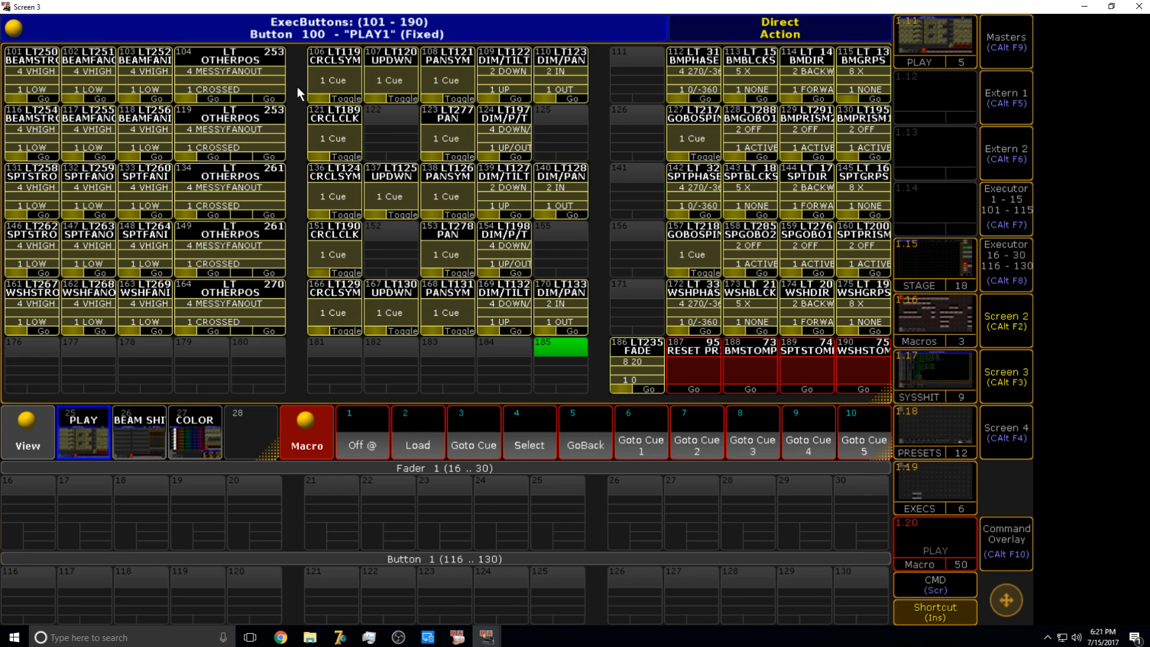
{"action": "left_click", "coordinate": [1013, 375]}
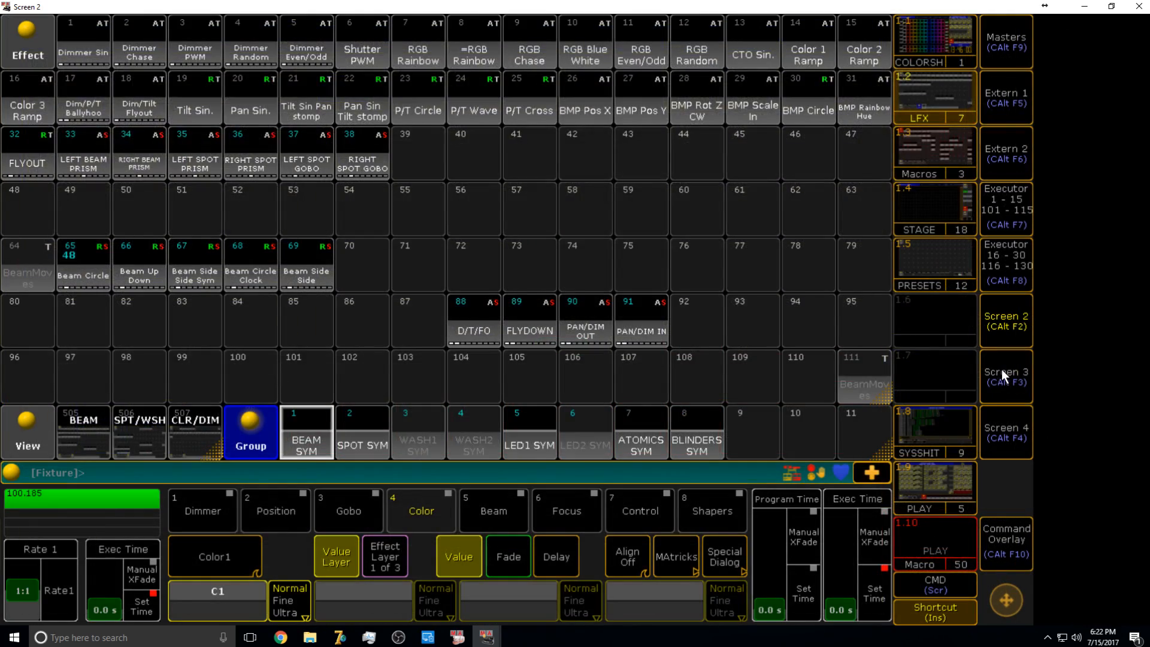
- Return to the effects pool on Screen 2 and select the Beam Circle effect (65)
{"action": "left_click", "coordinate": [1002, 375]}
{"action": "left_click", "coordinate": [1006, 323]}
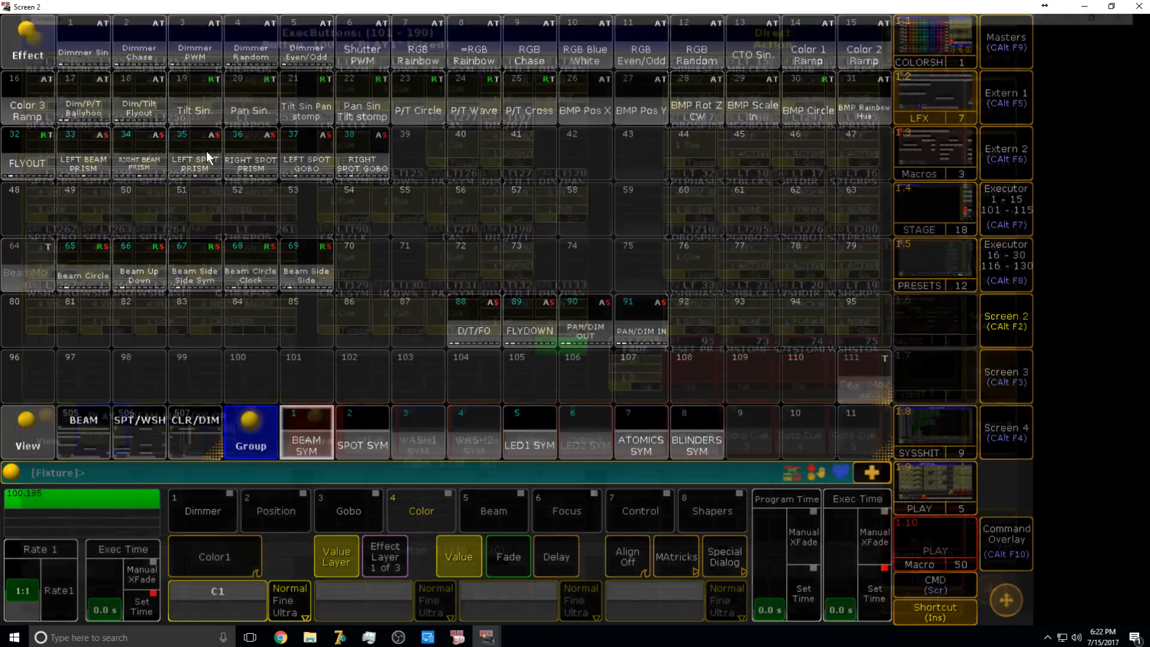
{"action": "left_click", "coordinate": [87, 266]}
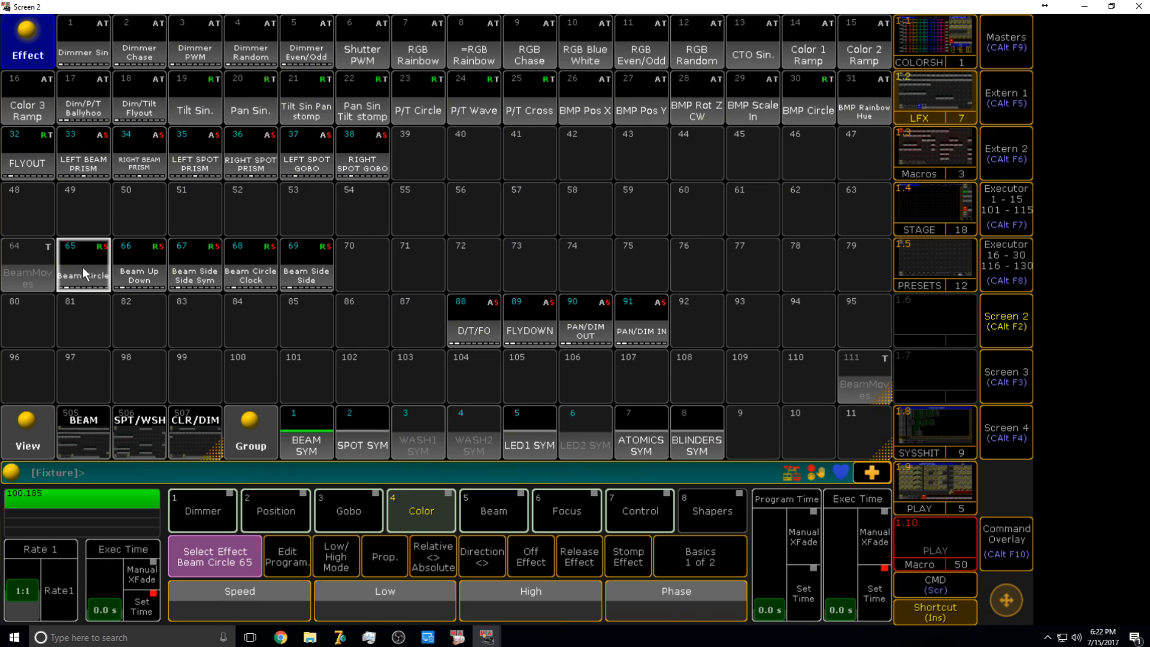
{"action": "left_click", "coordinate": [81, 268]}
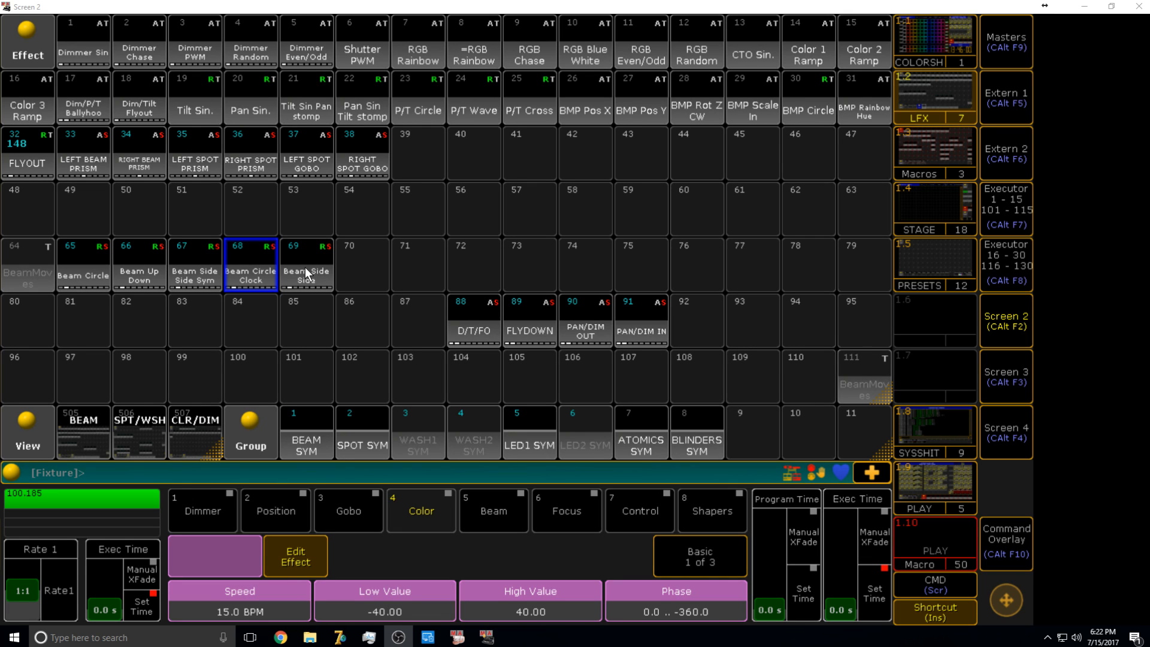
- Browse the spot/wash and color/dimmer effects and check the executor 1–15 faders
{"action": "left_click", "coordinate": [137, 418]}
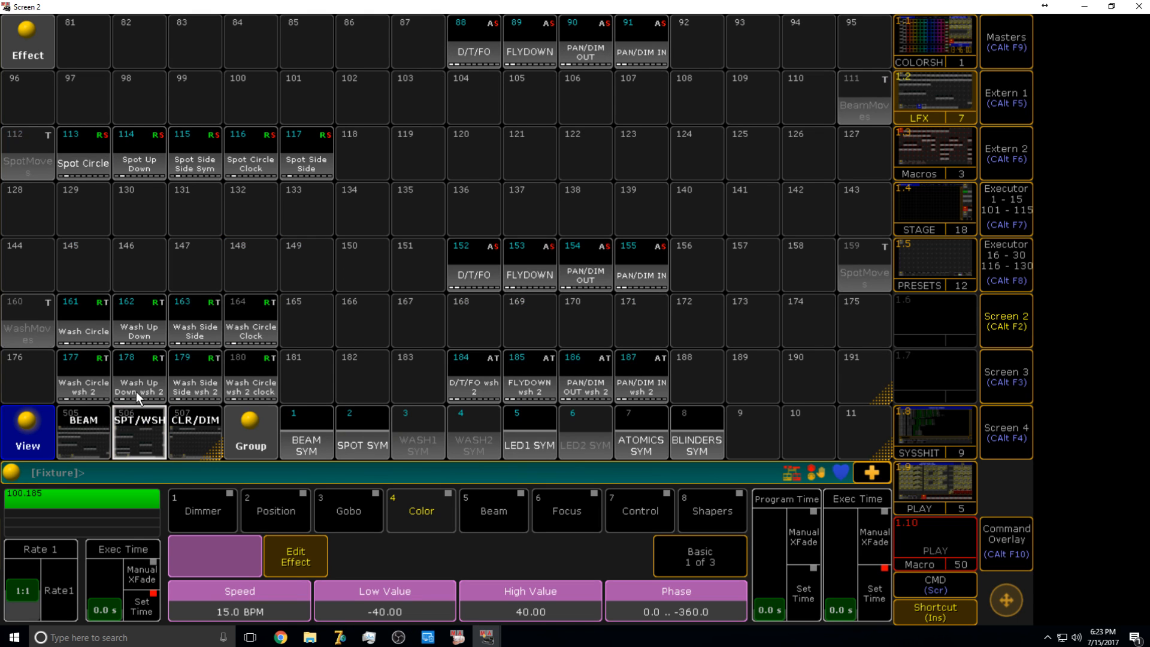
{"action": "left_click", "coordinate": [191, 425]}
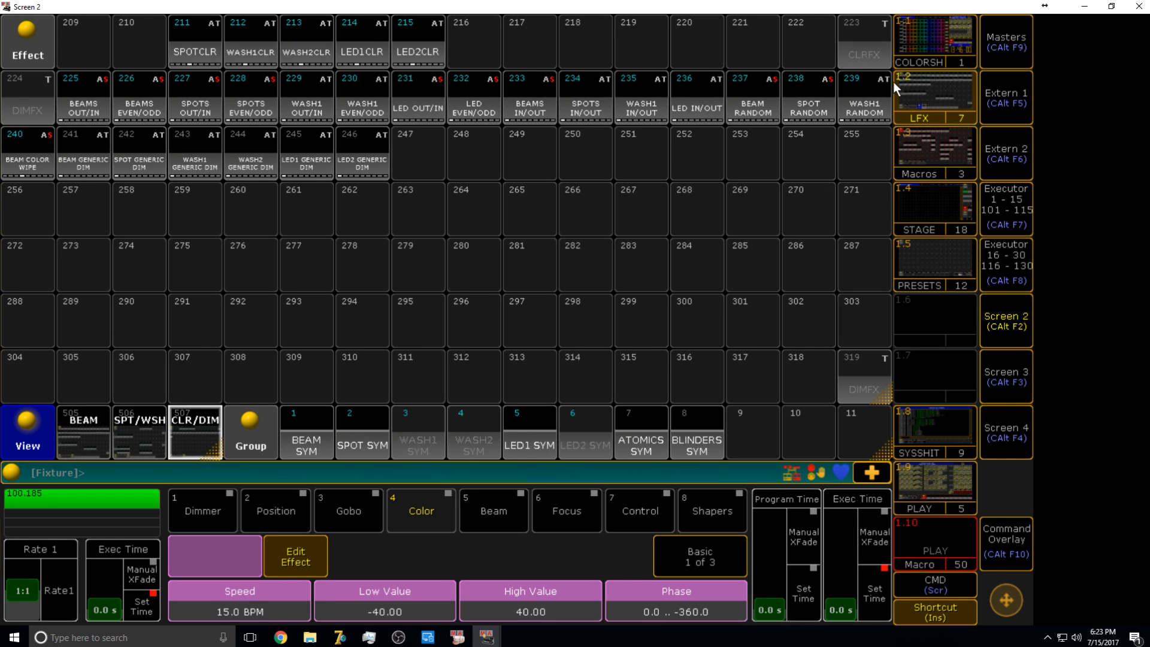
{"action": "left_click", "coordinate": [1012, 206]}
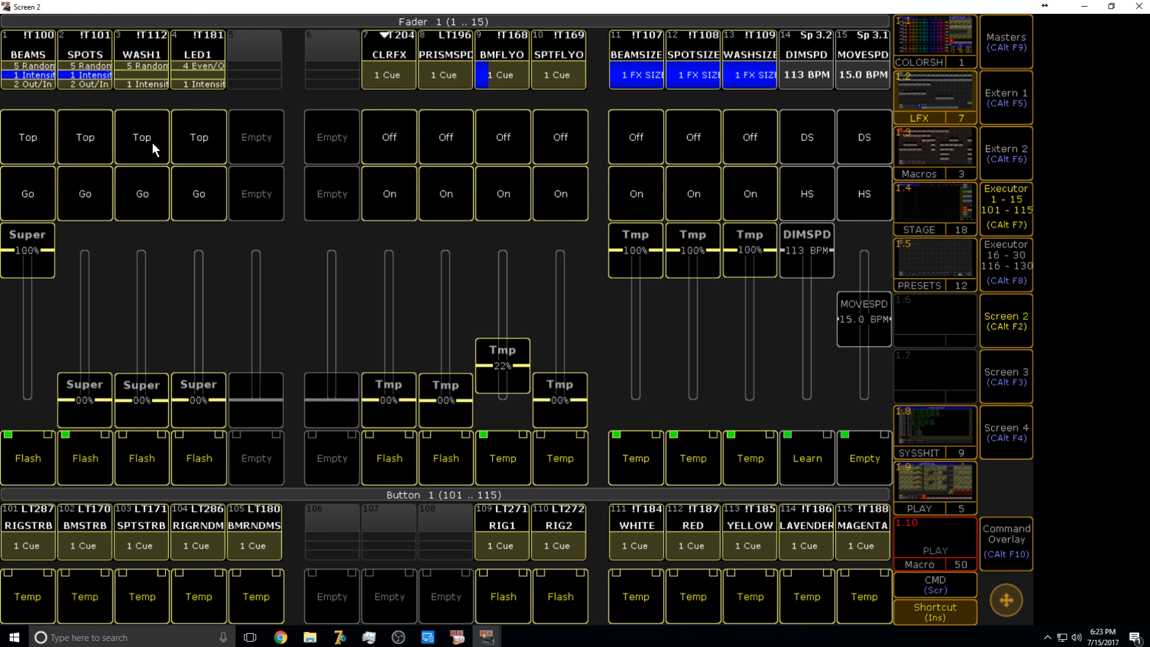
{"action": "left_click", "coordinate": [1007, 207]}
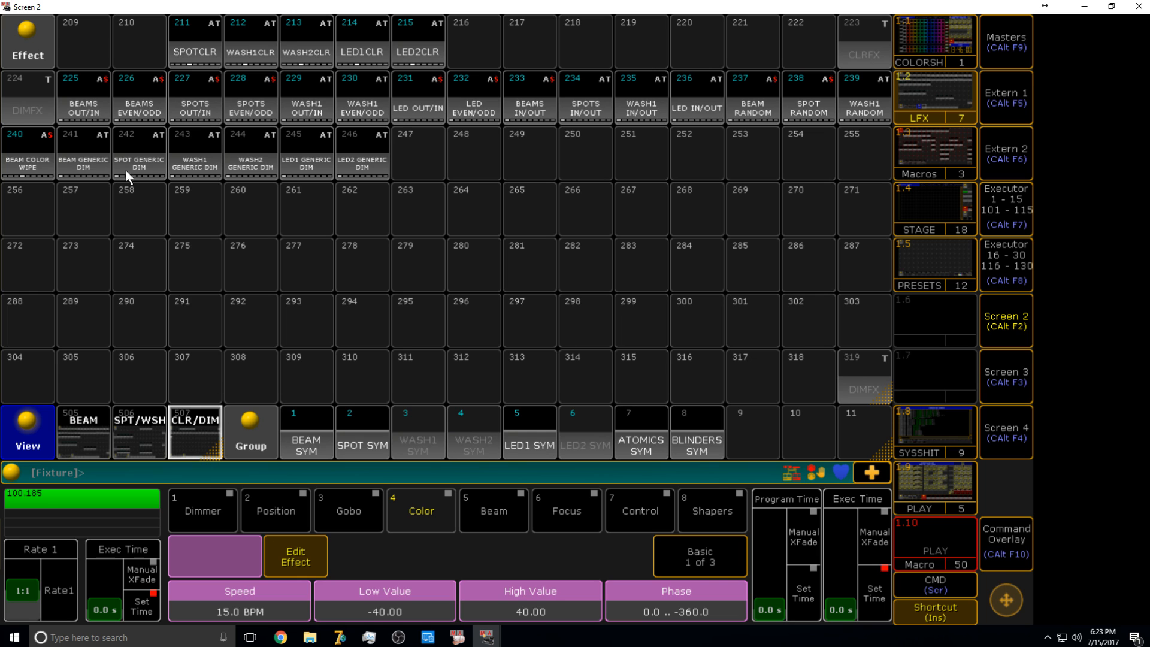
- Inspect the BEAM COLOR WIPE (240) and SPOTCLR (211) effects in the effect editor, closing each one
{"action": "left_click", "coordinate": [23, 164]}
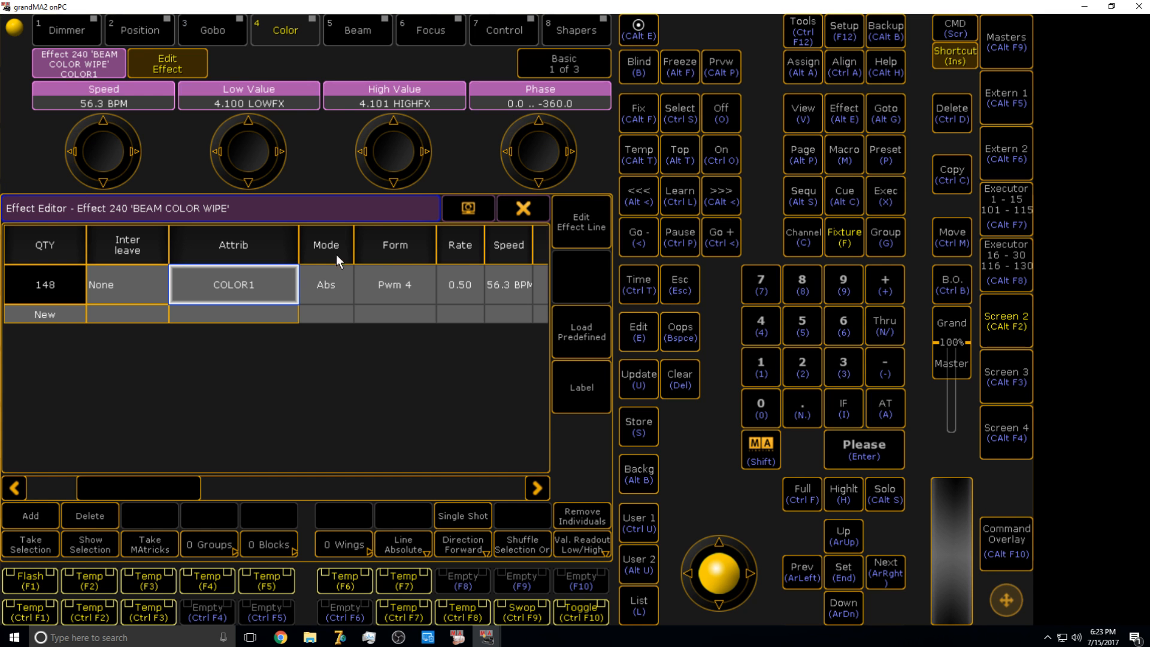
{"action": "left_click", "coordinate": [530, 212]}
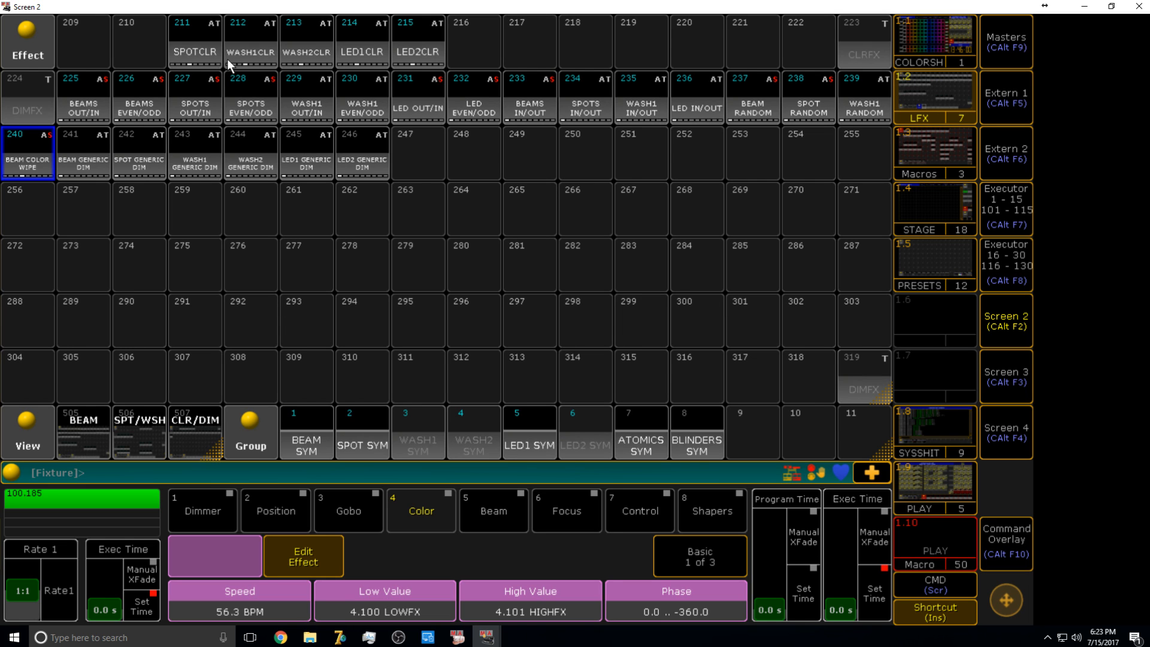
{"action": "left_click", "coordinate": [182, 37]}
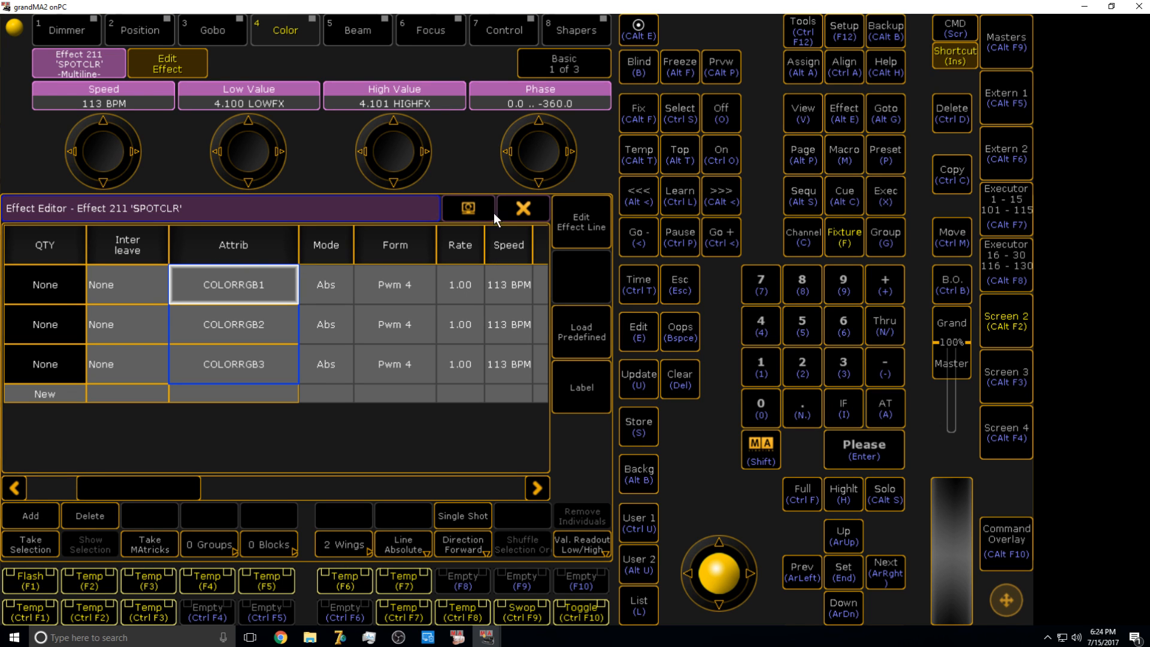
{"action": "left_click", "coordinate": [519, 210]}
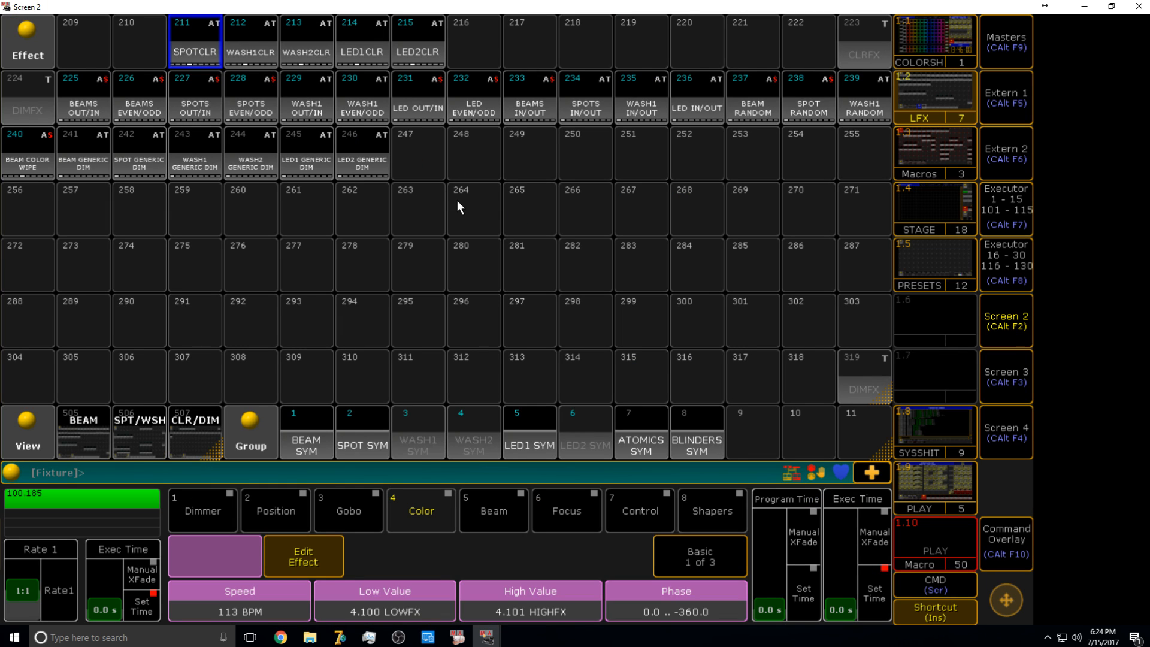
{"action": "left_click", "coordinate": [397, 151]}
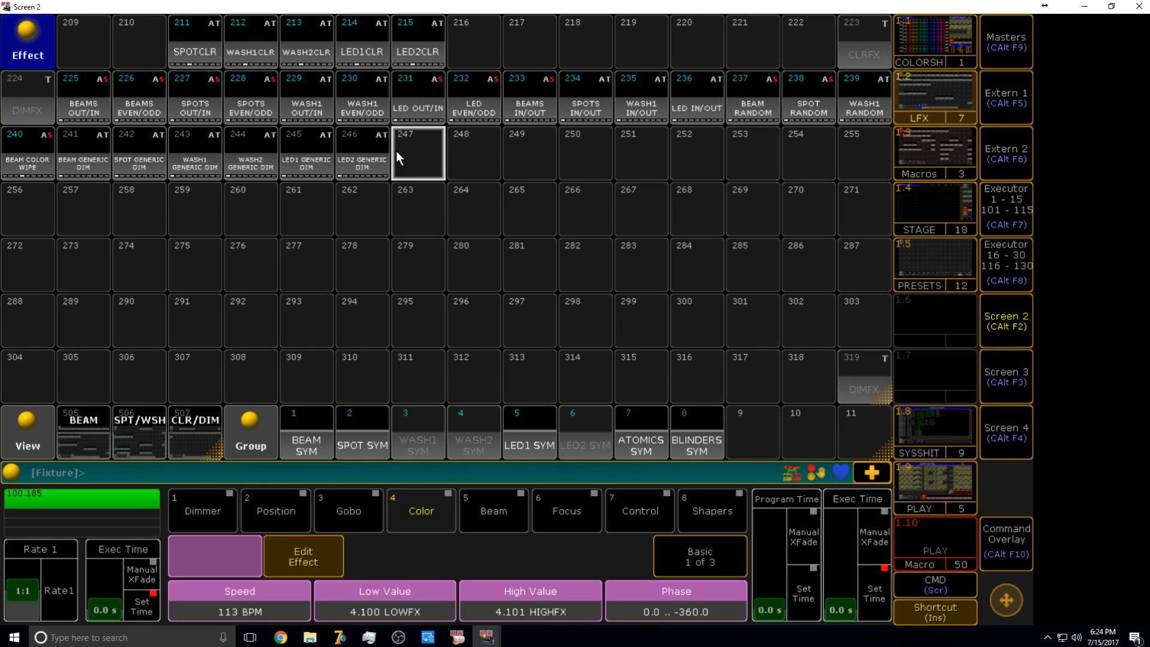
- Look through the macro pool's position delay, color delay, colour and color FX views, ending on the GENERAL view
{"action": "left_click", "coordinate": [930, 171]}
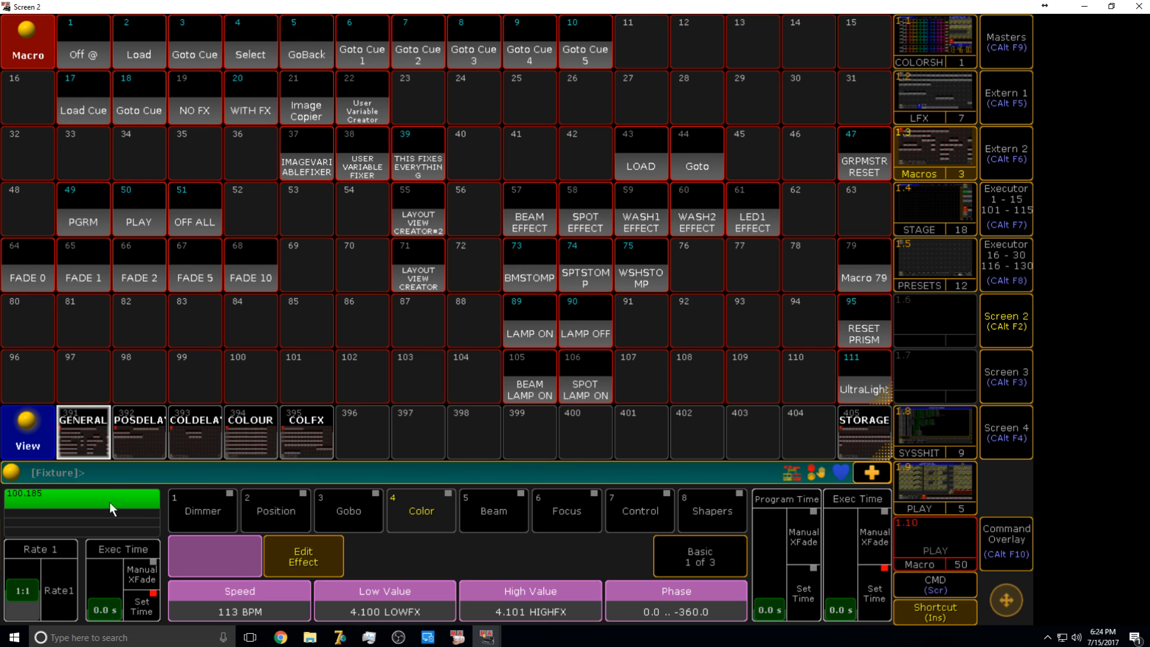
{"action": "left_click", "coordinate": [129, 440]}
{"action": "left_click", "coordinate": [203, 440]}
{"action": "left_click", "coordinate": [250, 438]}
{"action": "left_click", "coordinate": [306, 440]}
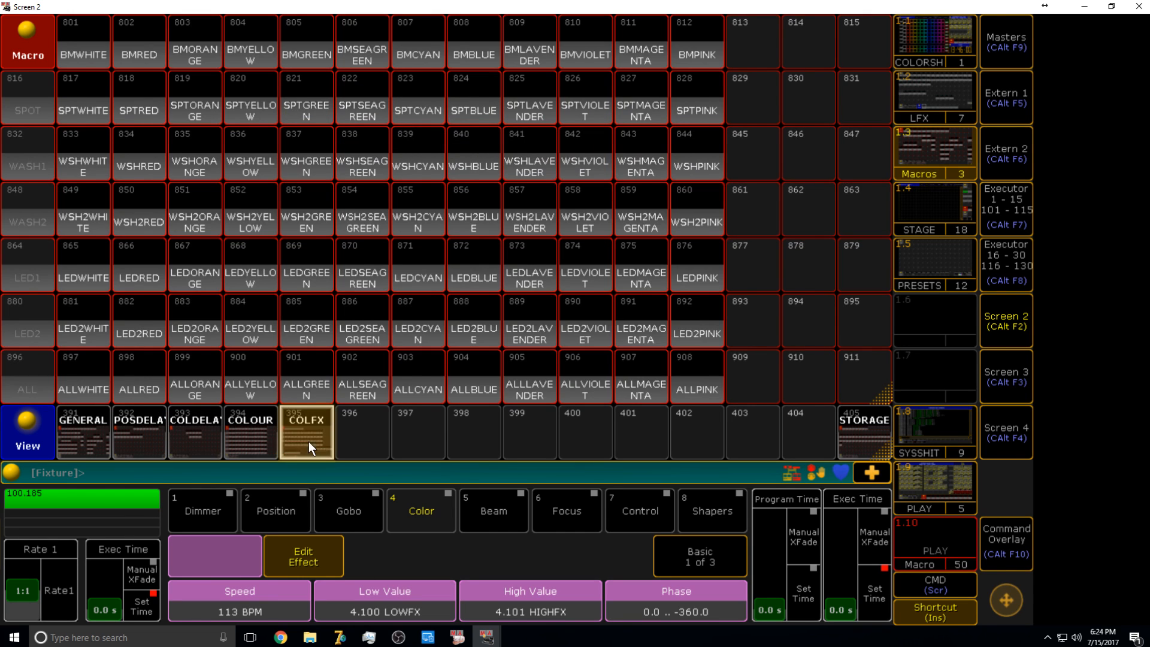
{"action": "left_click", "coordinate": [106, 433]}
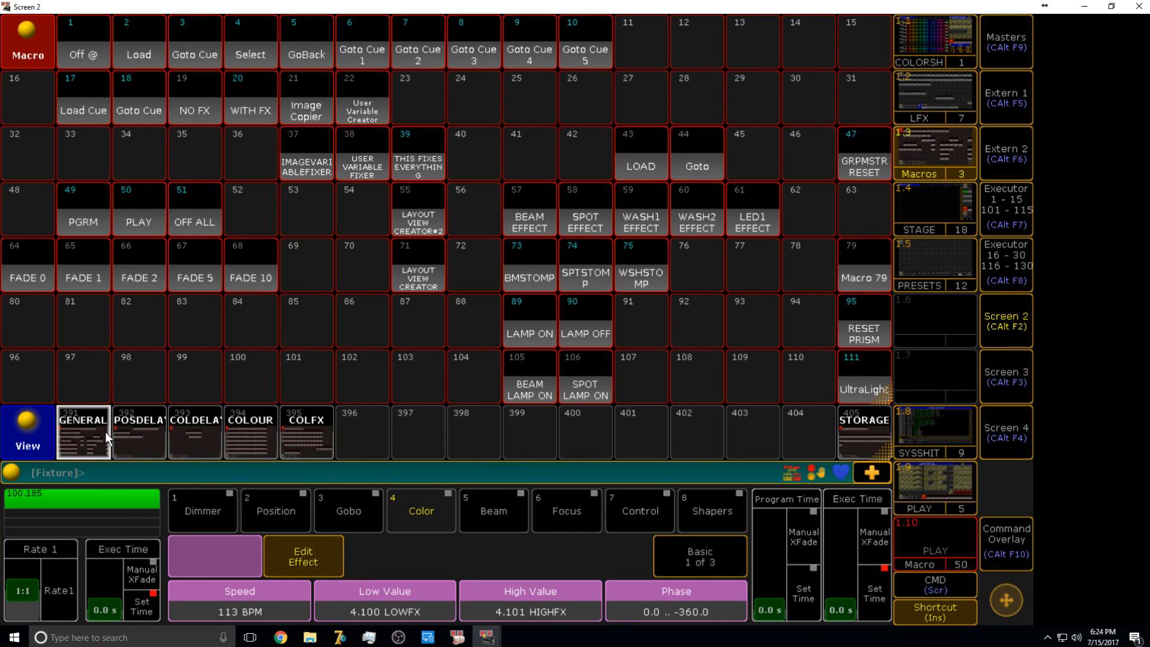
{"action": "left_click", "coordinate": [126, 443]}
{"action": "left_click", "coordinate": [185, 433]}
{"action": "left_click", "coordinate": [254, 438]}
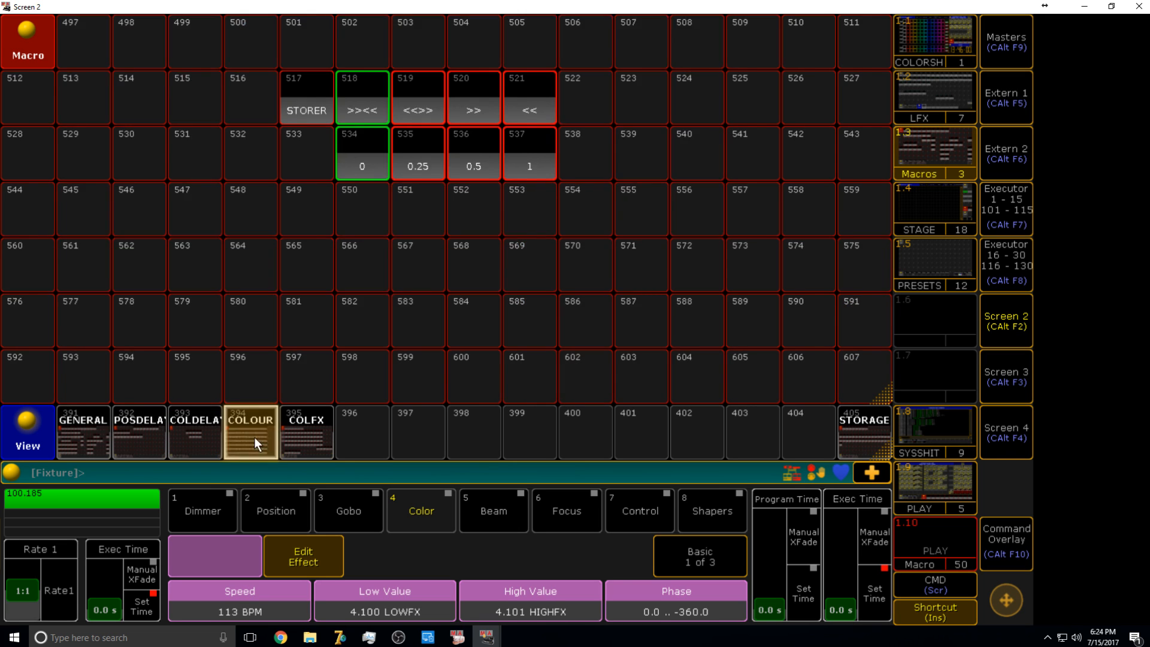
{"action": "left_click", "coordinate": [71, 436]}
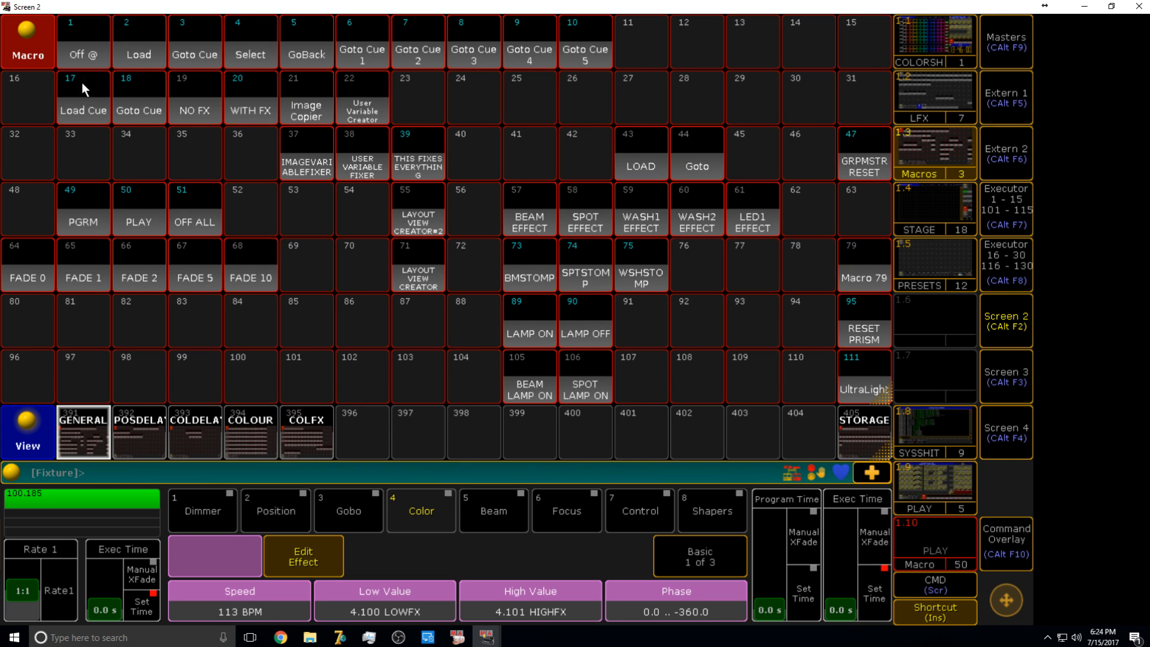
- Check the Screen 3 exec buttons, and review the stored effect lines in the BEAM EFFECT macro (57)
{"action": "left_click", "coordinate": [1031, 382]}
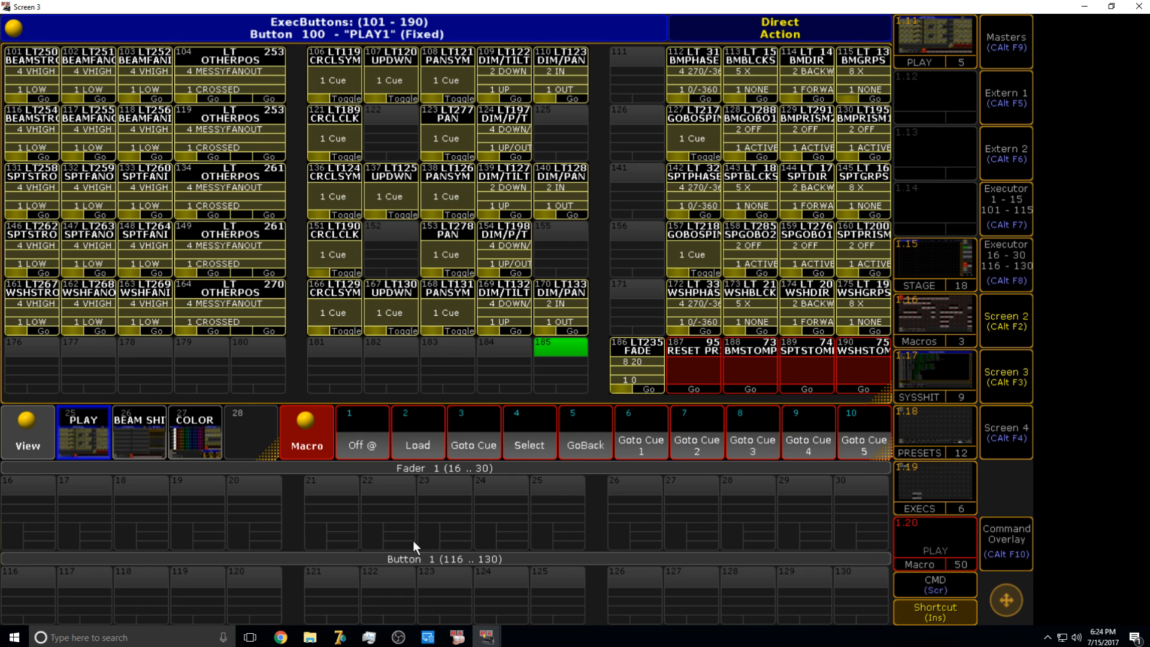
{"action": "left_click", "coordinate": [982, 377]}
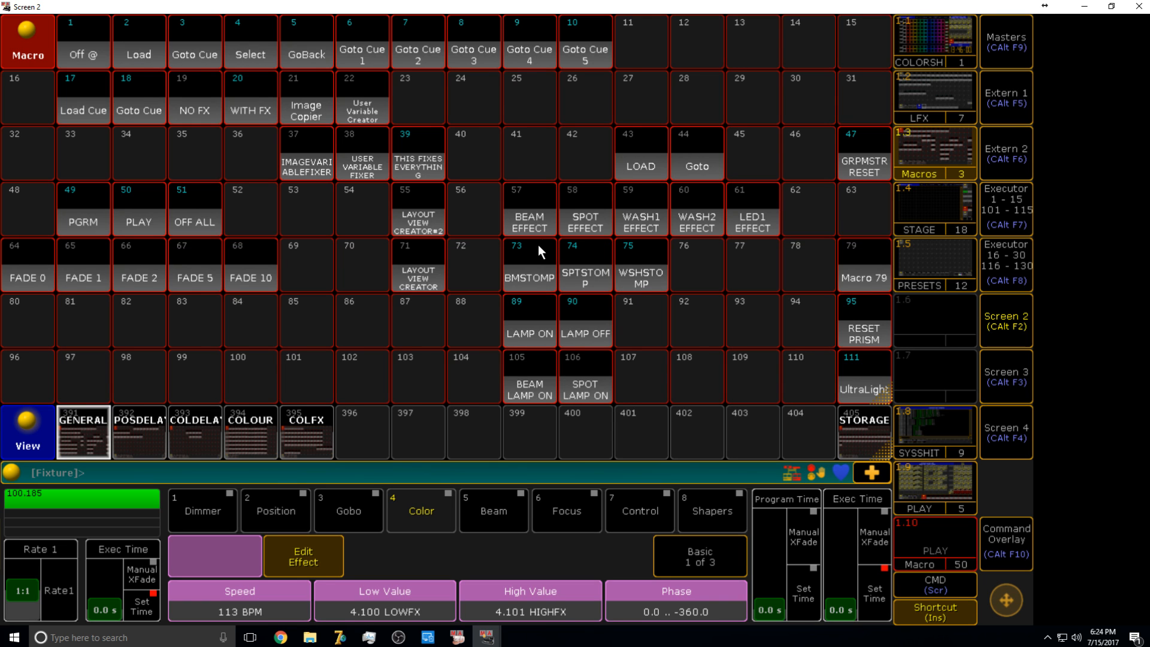
{"action": "right_click", "coordinate": [543, 225]}
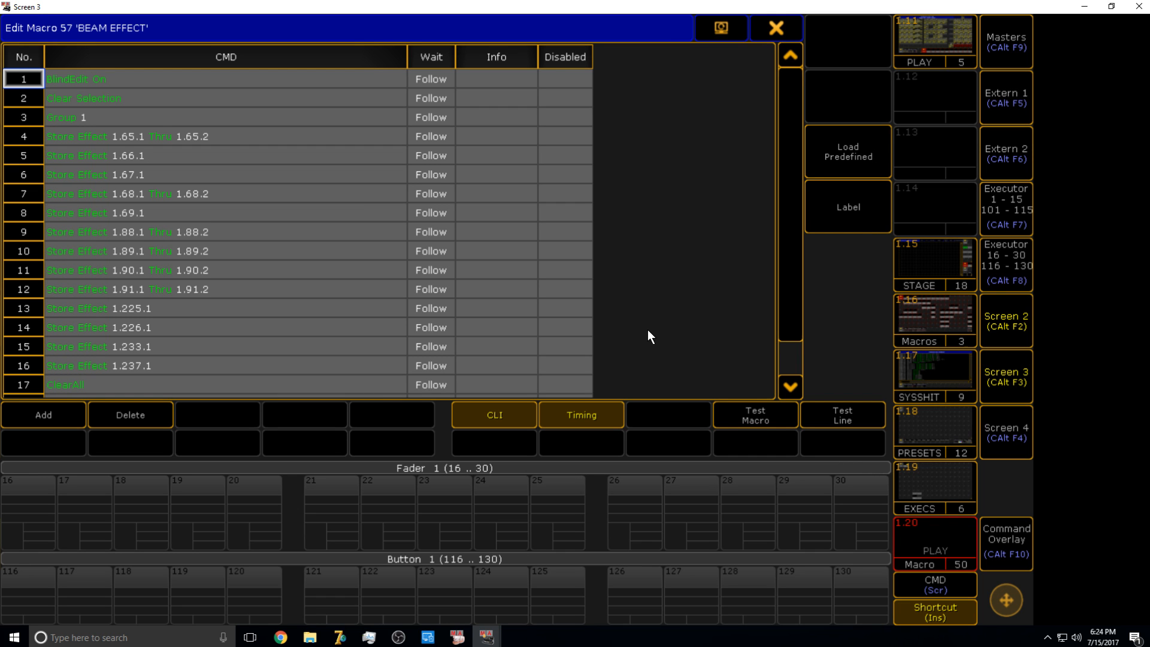
{"action": "left_click", "coordinate": [776, 27]}
- Select the BEAM SYM group and inspect the pan and tilt lines of the Beam Circle effect (65), closing the effect editor
{"action": "left_click", "coordinate": [926, 103]}
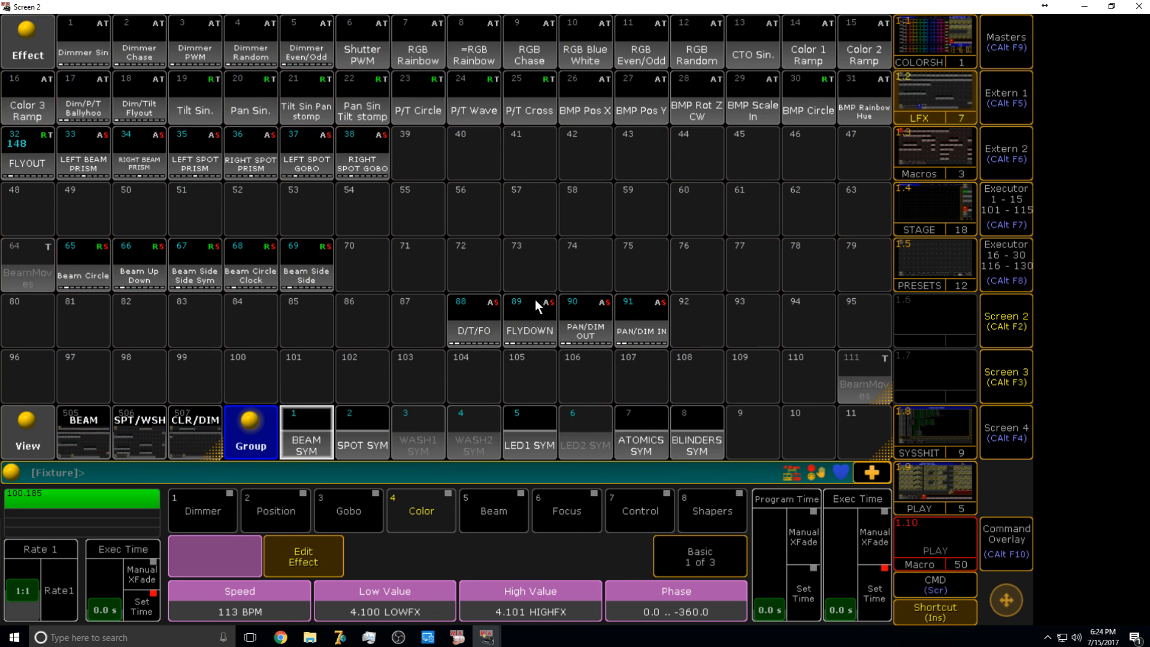
{"action": "left_click", "coordinate": [330, 444]}
{"action": "right_click", "coordinate": [78, 264]}
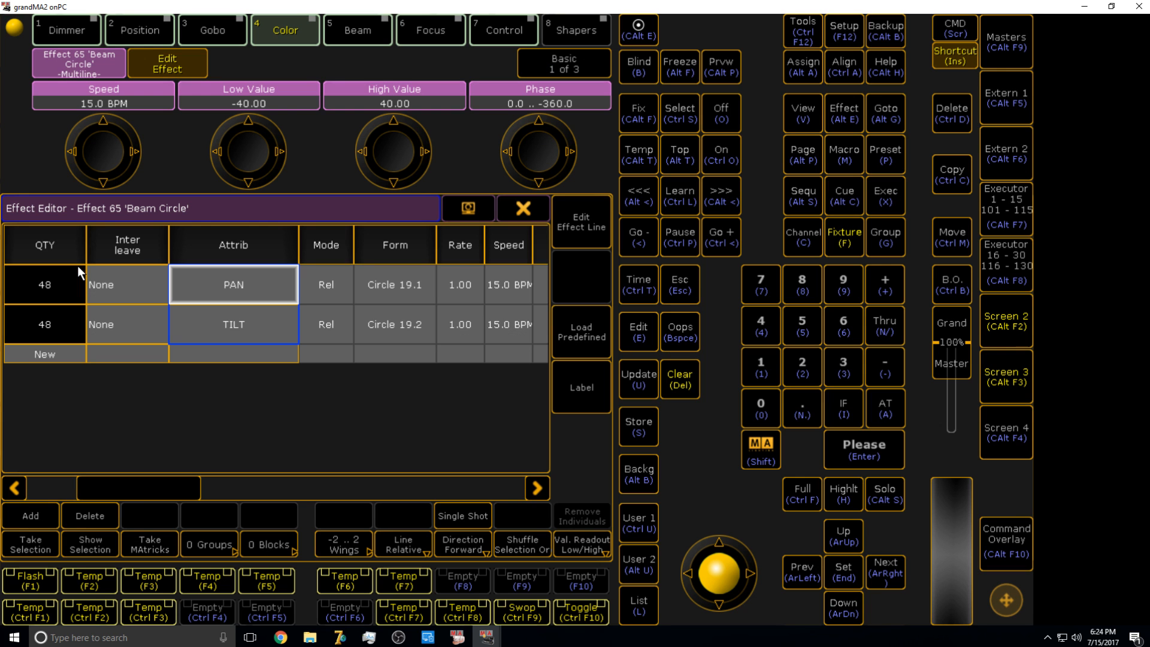
{"action": "left_click", "coordinate": [543, 211]}
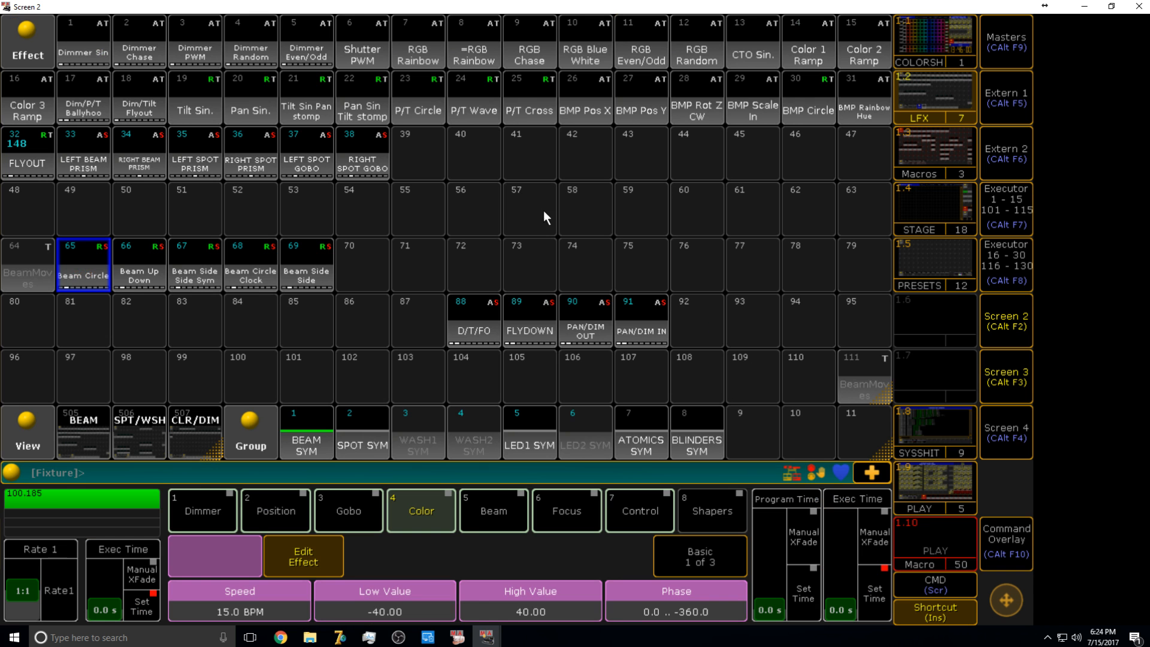
- Look through the macro pool's general, position delay, color delay and colour macros, including the color update macros
{"action": "left_click", "coordinate": [963, 135]}
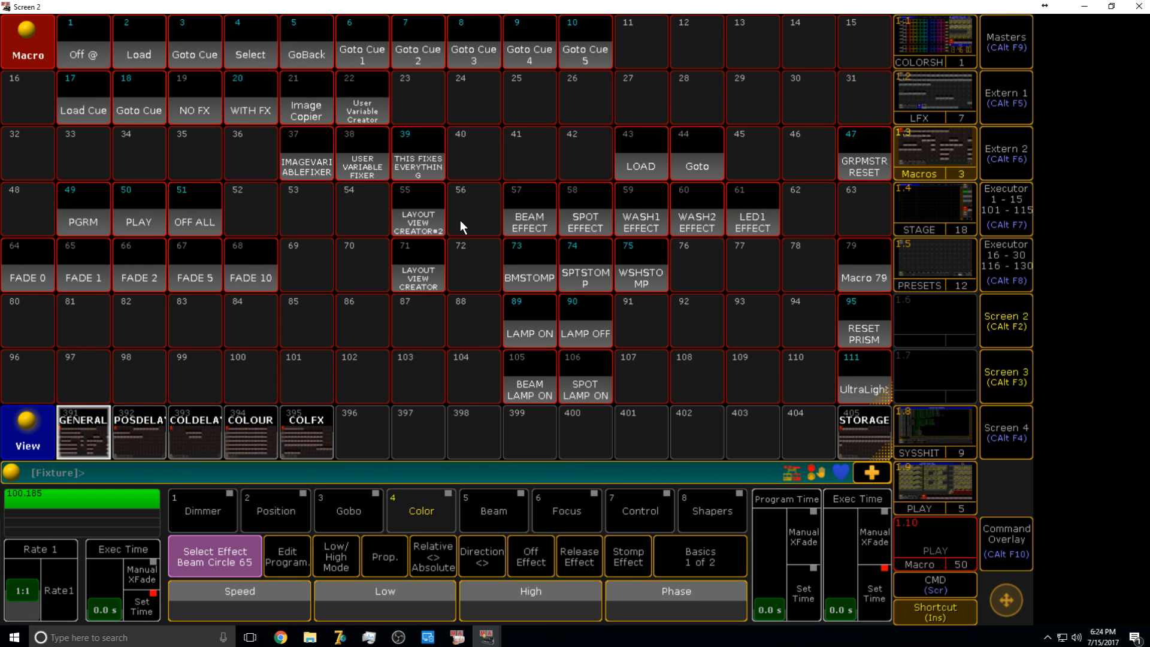
{"action": "left_click", "coordinate": [465, 380]}
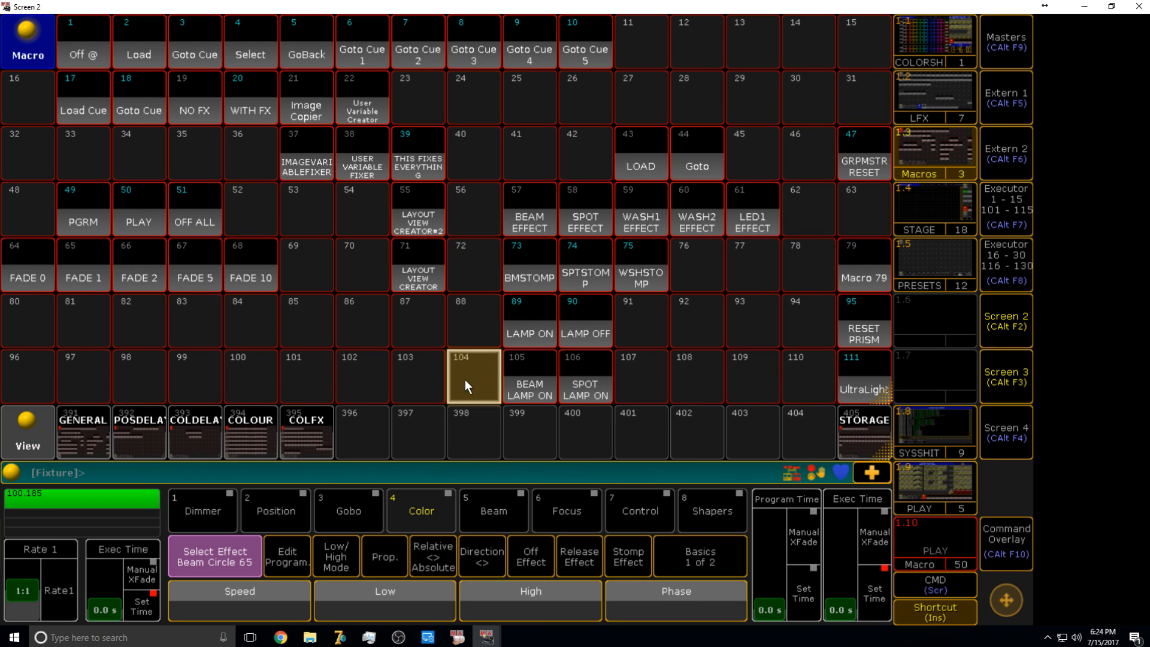
{"action": "scroll", "coordinate": [462, 376], "scroll_direction": "down", "scroll_amount": 3}
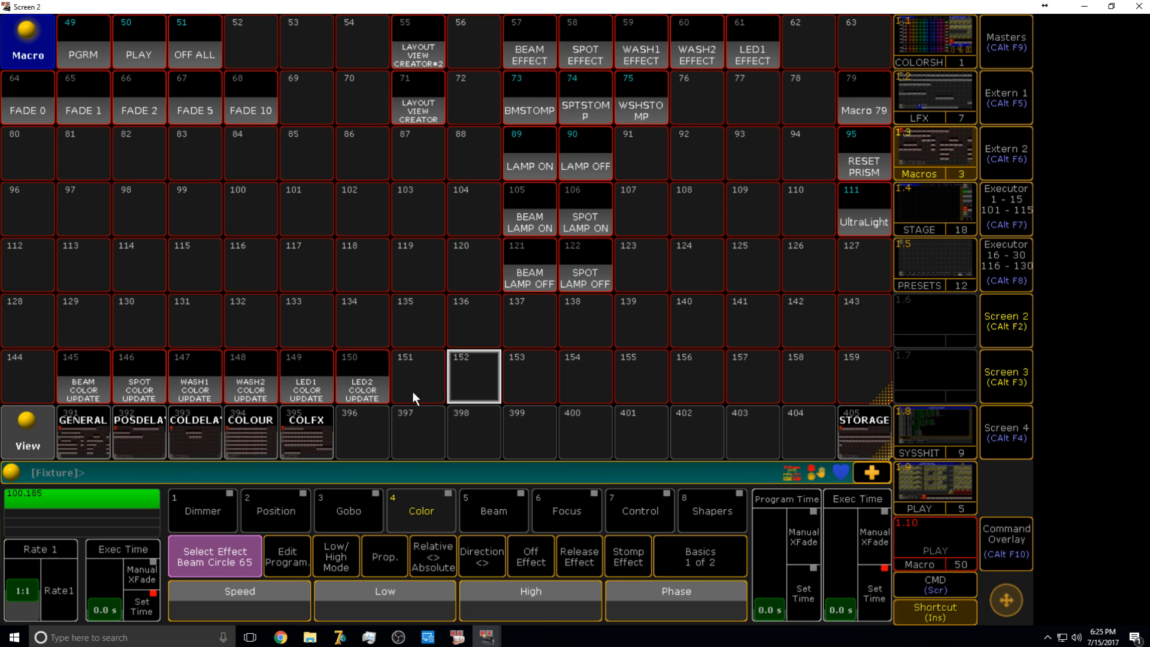
{"action": "left_click", "coordinate": [134, 422]}
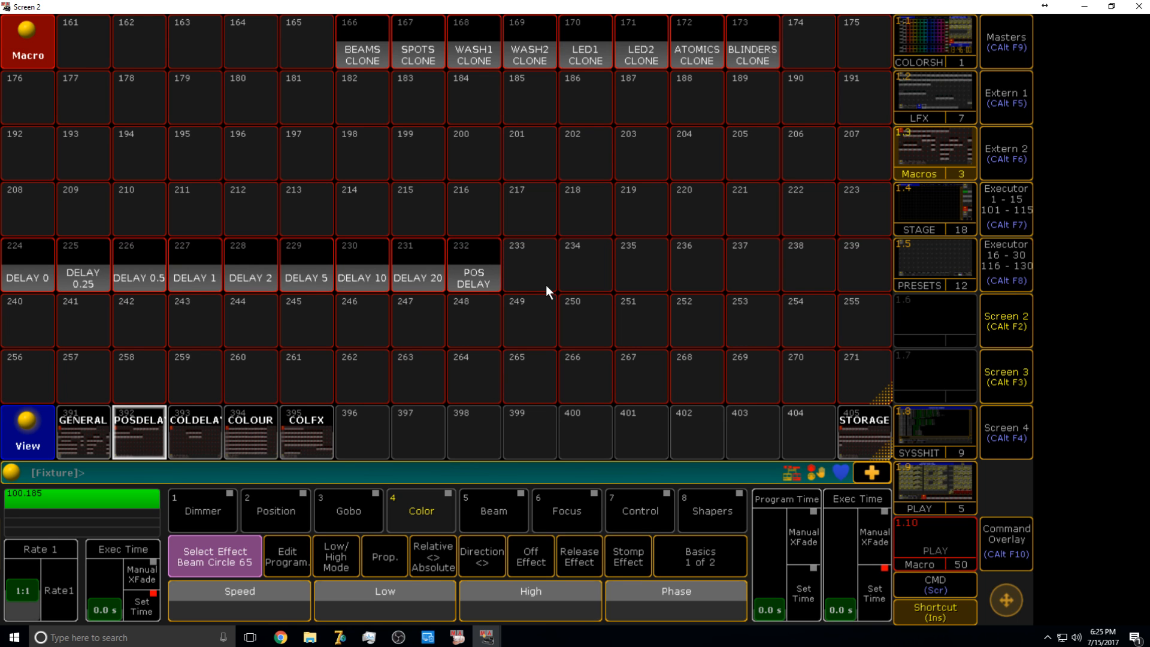
{"action": "left_click", "coordinate": [197, 444]}
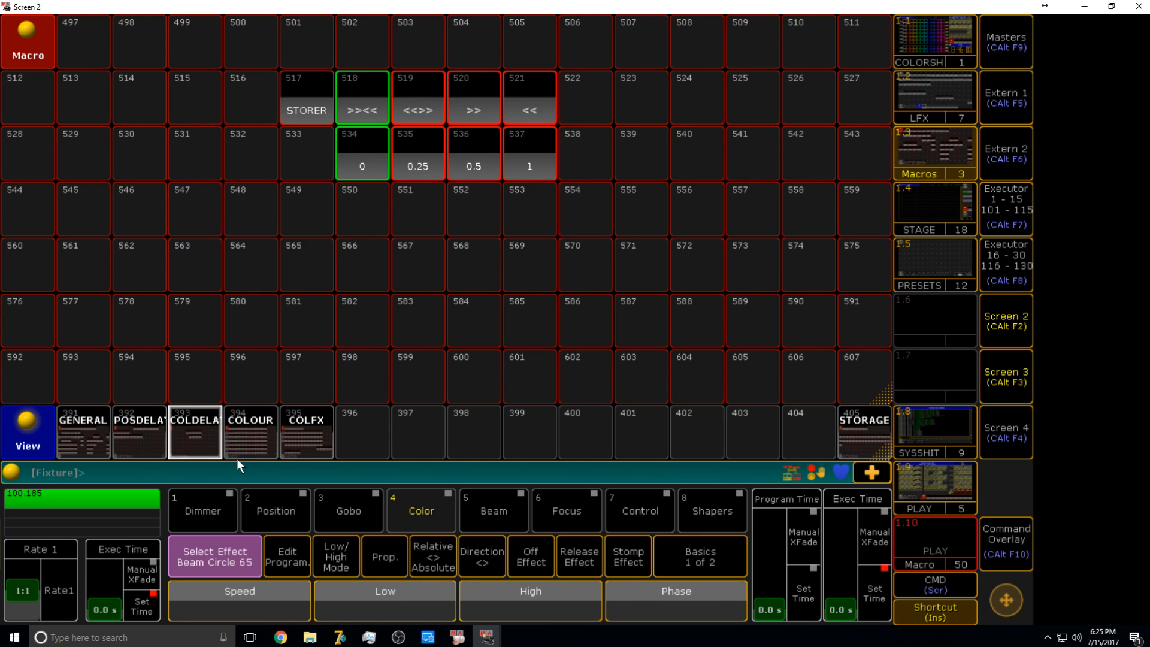
{"action": "left_click", "coordinate": [260, 431]}
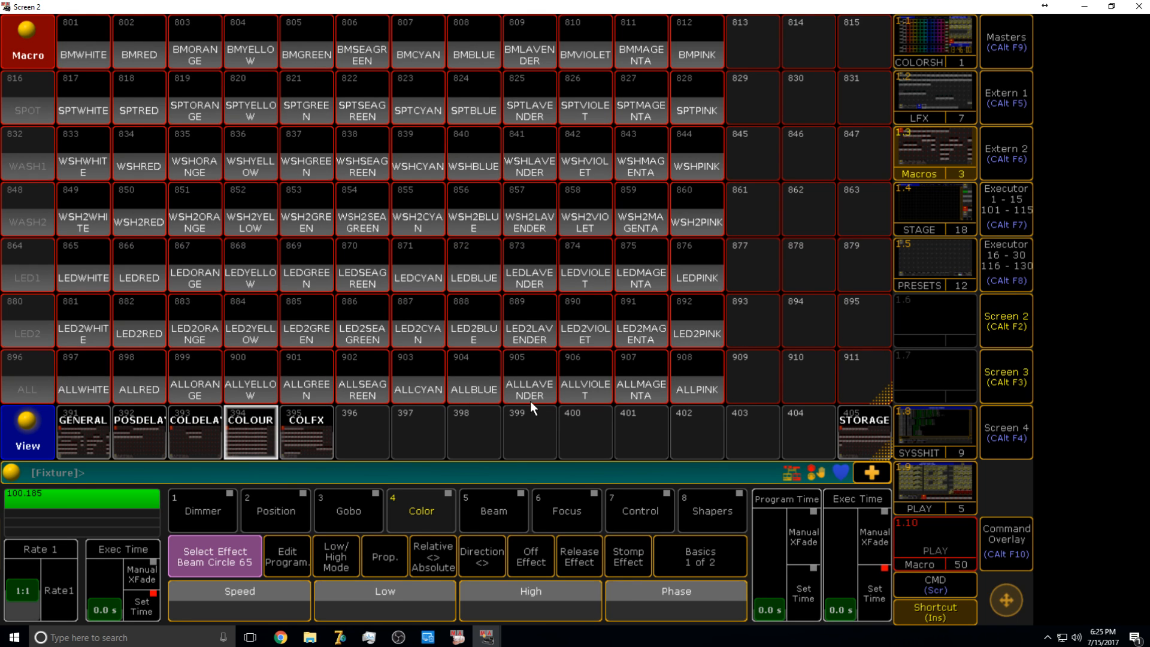
- Review the command lines of the LOWFX WHITE macro (945) among the color FX macros, and return to the COLOUR view
{"action": "left_click", "coordinate": [310, 439]}
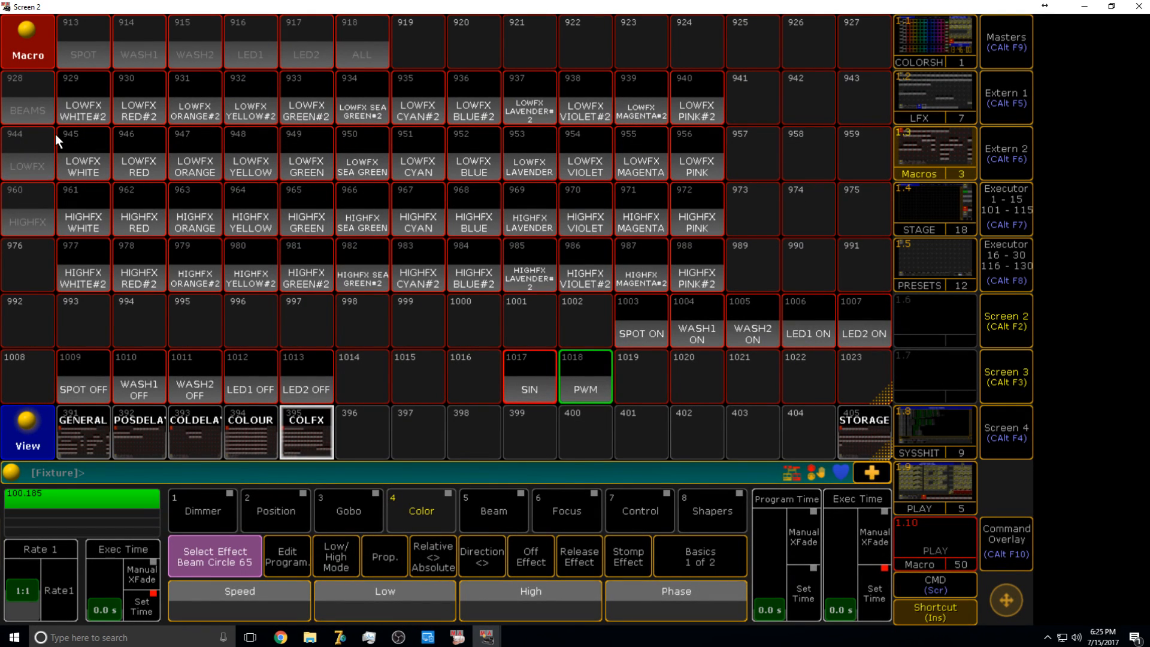
{"action": "left_click", "coordinate": [95, 171]}
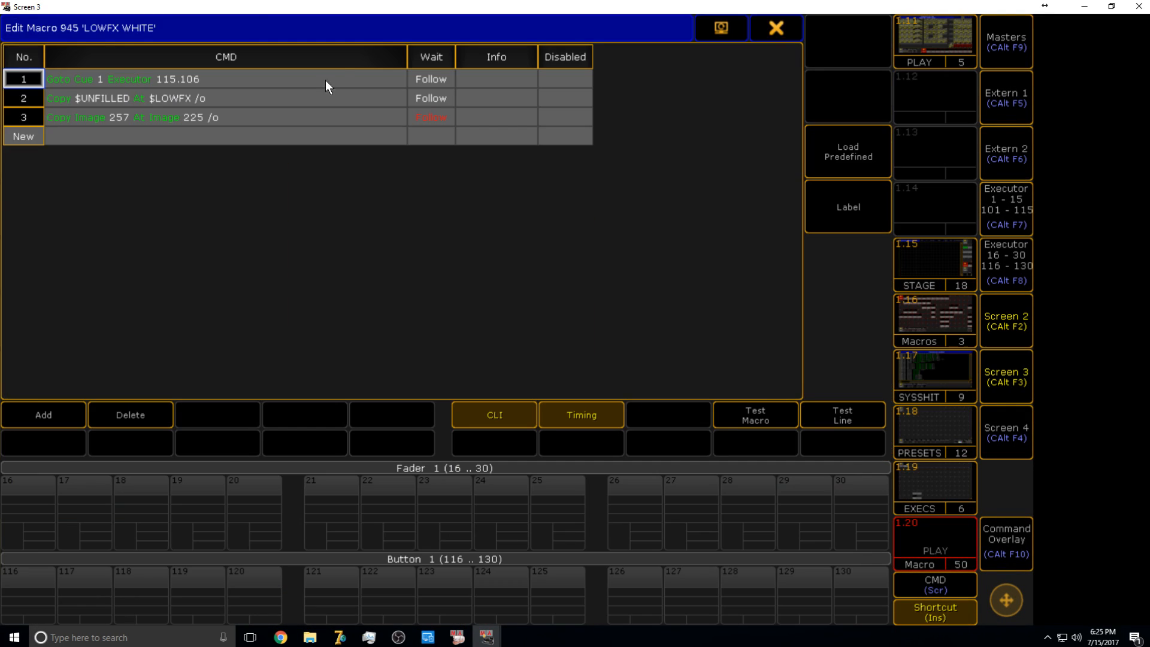
{"action": "left_click", "coordinate": [795, 26]}
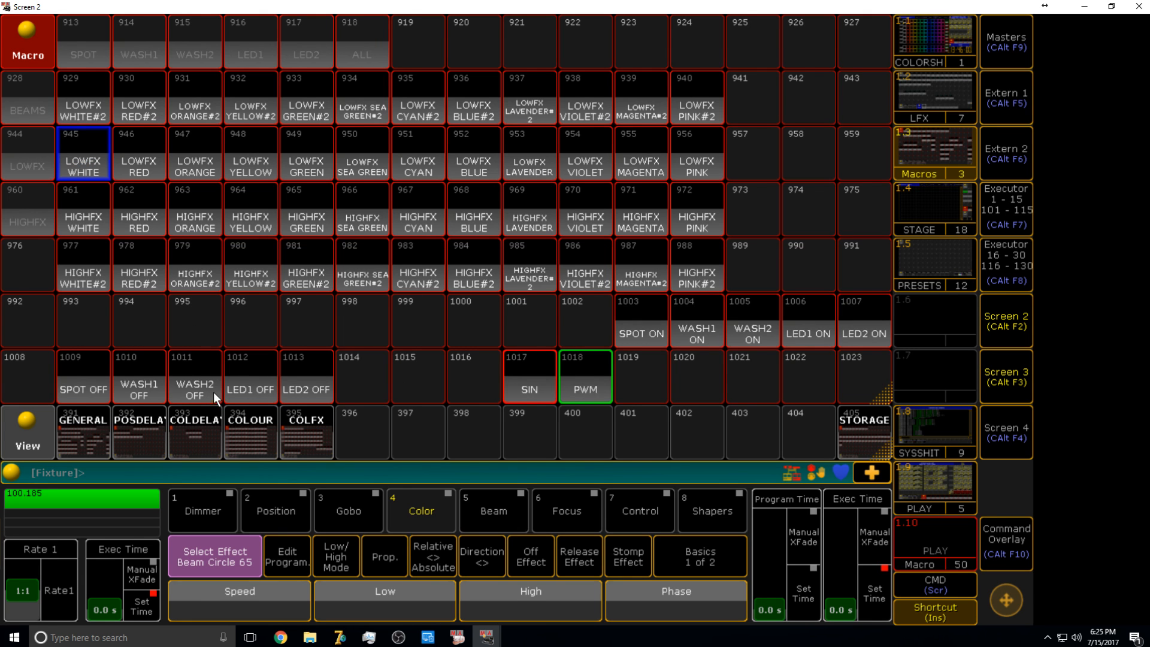
{"action": "left_click", "coordinate": [247, 434]}
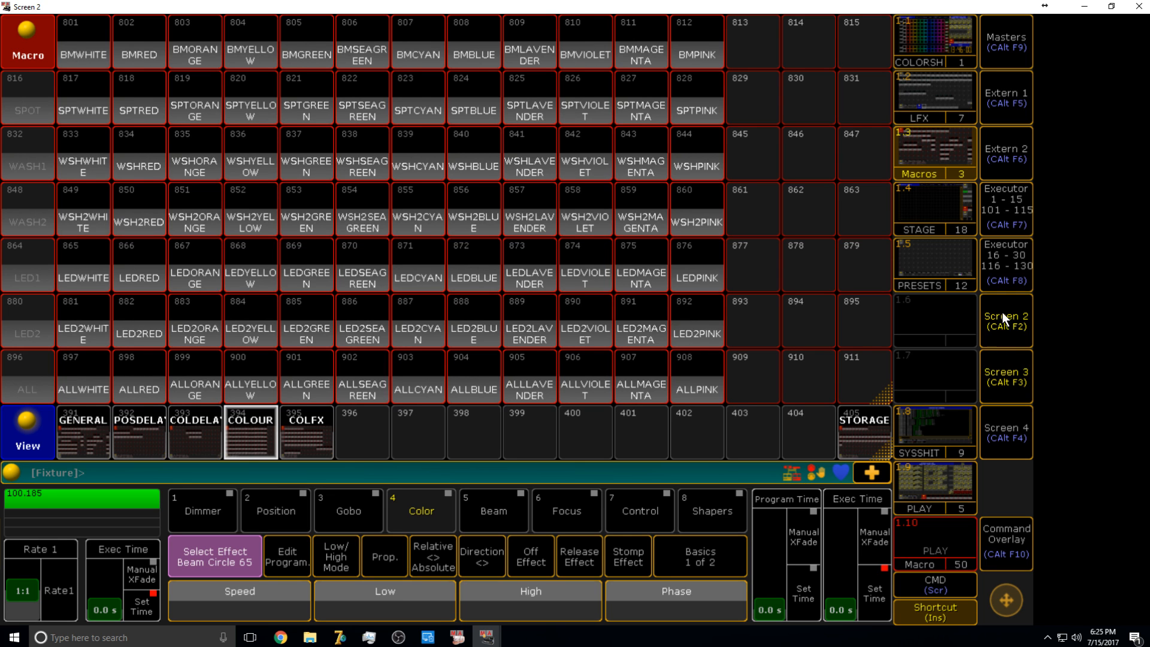
- Check the empty delay groups and exec buttons on the main screen and the executor 1–15 faders
{"action": "left_click", "coordinate": [1009, 335]}
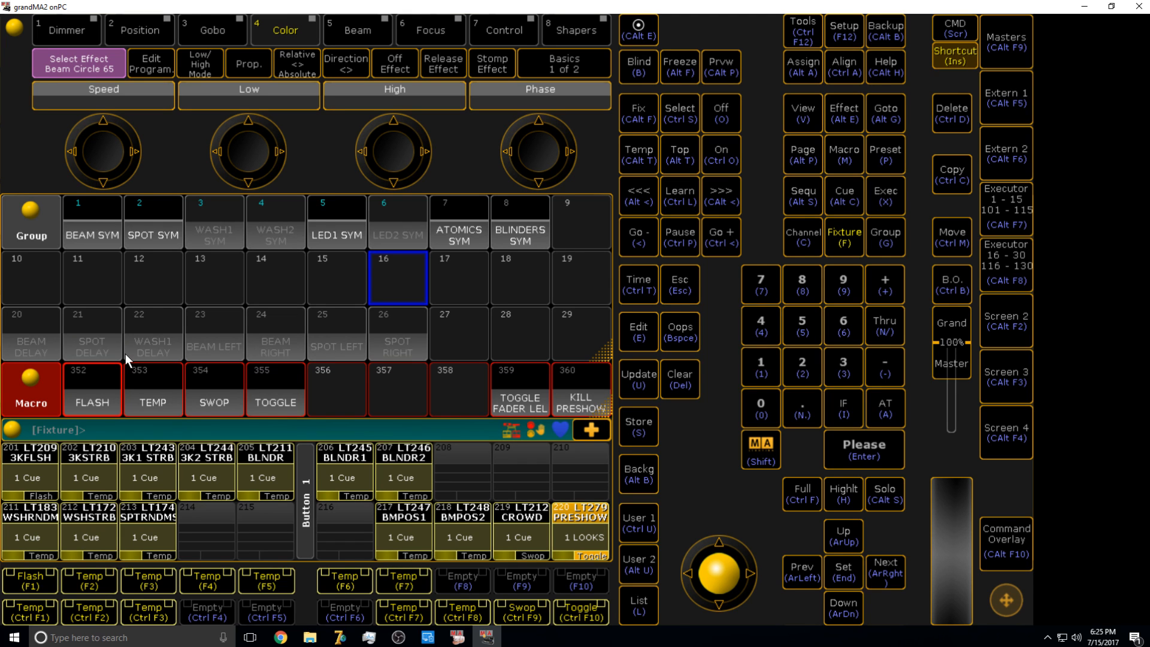
{"action": "left_click", "coordinate": [1005, 210]}
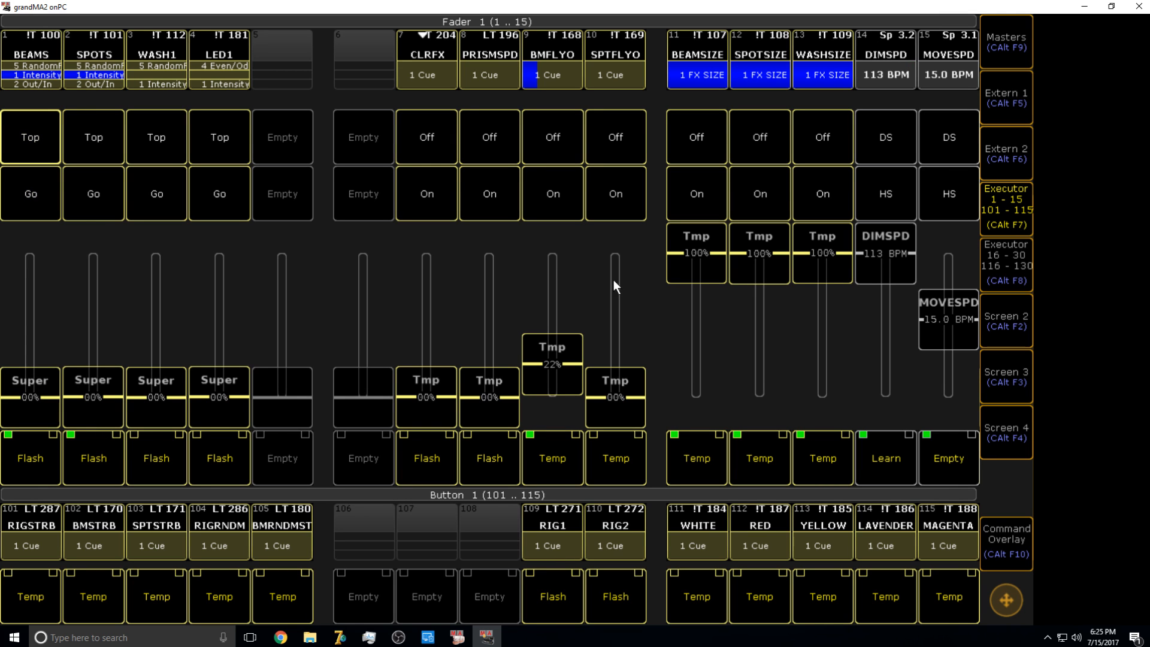
{"action": "left_click", "coordinate": [994, 203]}
{"action": "left_click", "coordinate": [1006, 330]}
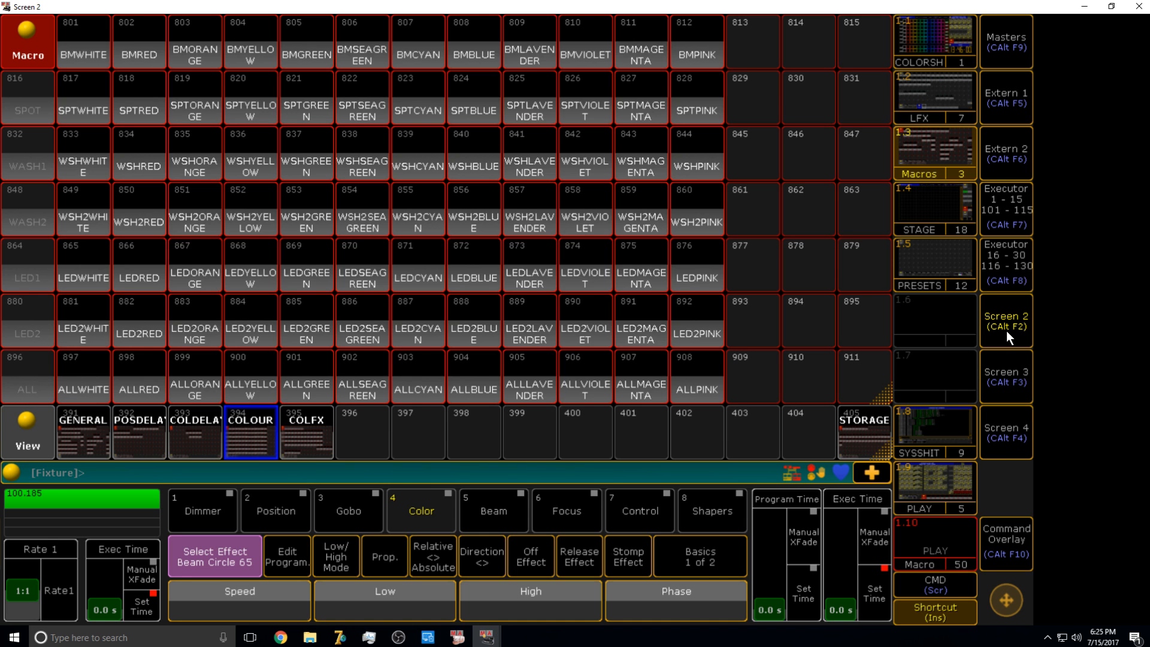
- Select all the beam fixtures column by column across both halves of the BEAMS layout
{"action": "left_click", "coordinate": [940, 212]}
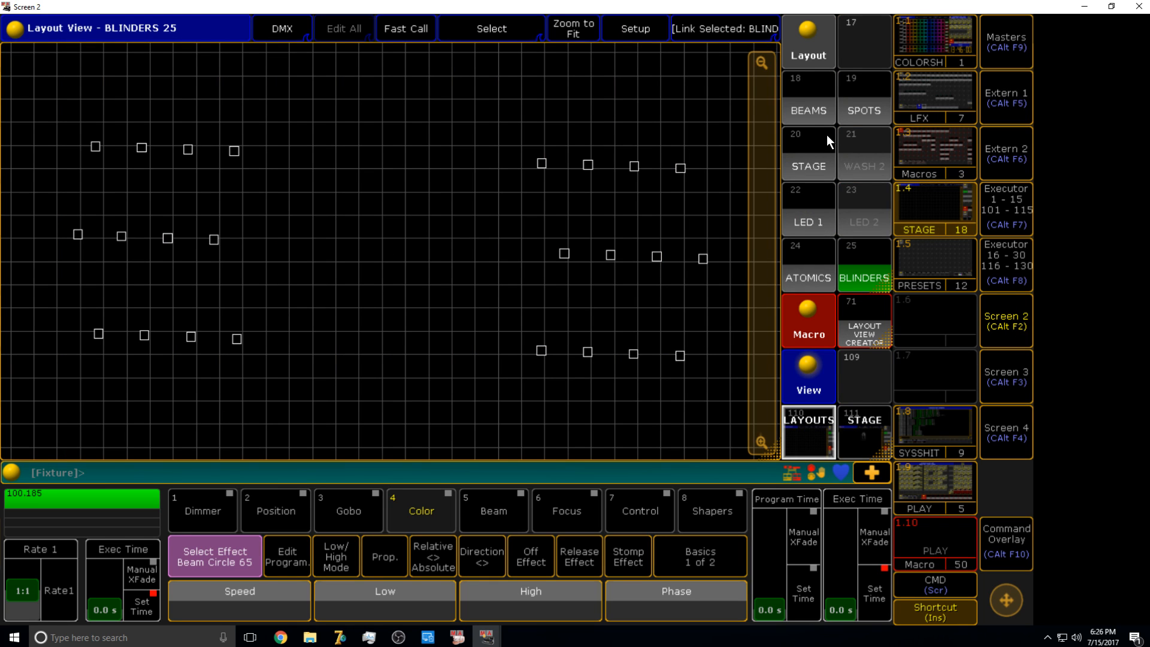
{"action": "left_click", "coordinate": [807, 109]}
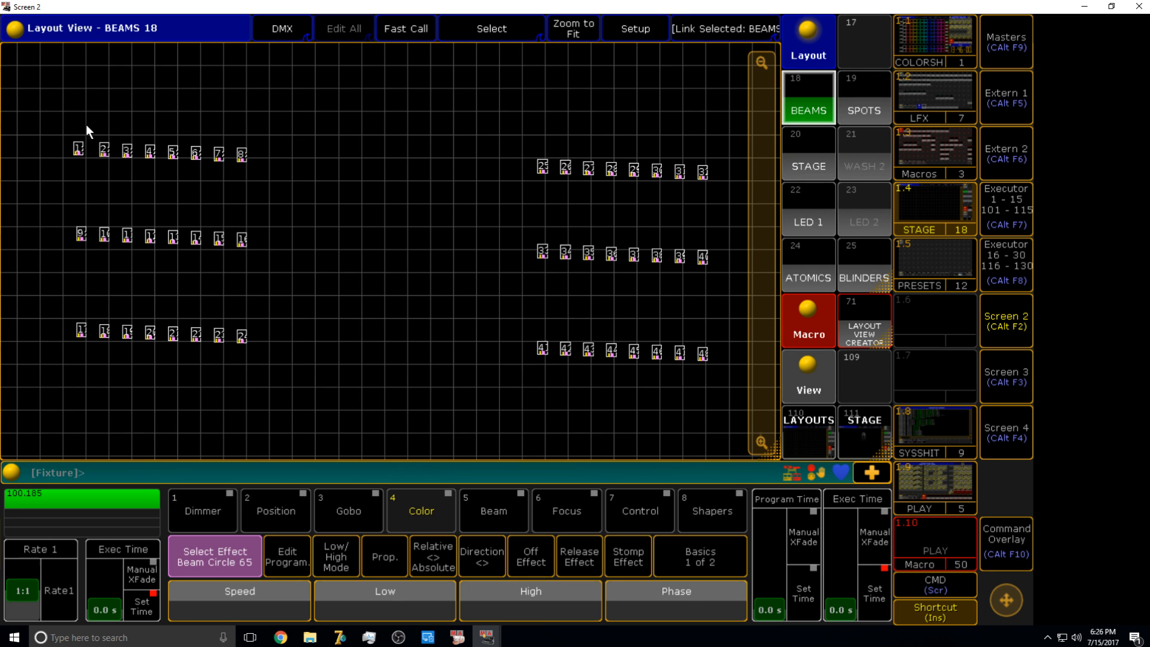
{"action": "left_click", "coordinate": [56, 134]}
{"action": "left_click_drag", "start_coordinate": [55, 135], "coordinate": [185, 353]}
{"action": "left_click_drag", "start_coordinate": [209, 352], "coordinate": [267, 143]}
{"action": "left_click_drag", "start_coordinate": [530, 163], "coordinate": [645, 365]}
{"action": "left_click_drag", "start_coordinate": [652, 350], "coordinate": [688, 258]}
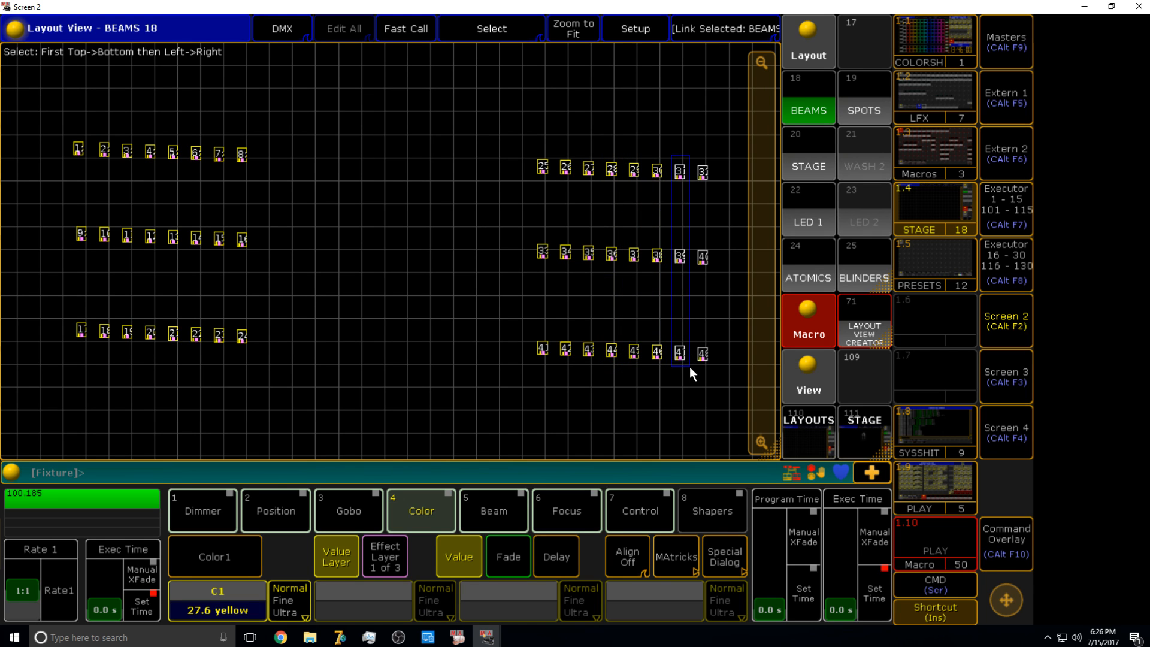
{"action": "left_click_drag", "start_coordinate": [689, 374], "coordinate": [707, 273]}
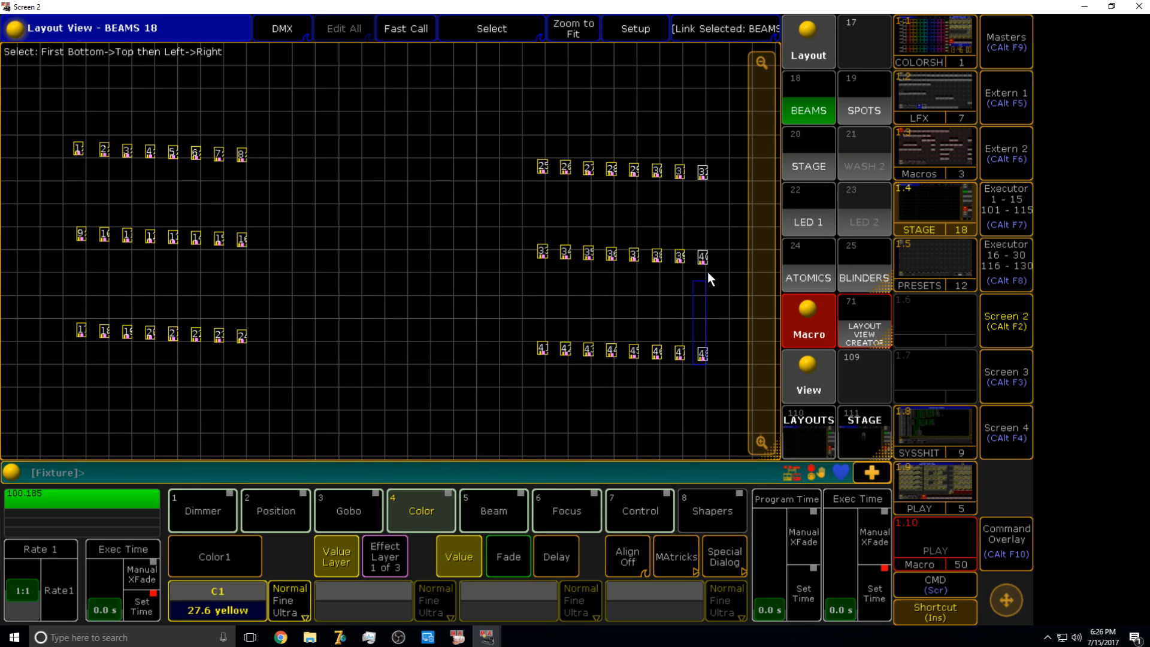
{"action": "left_click_drag", "start_coordinate": [721, 154], "coordinate": [722, 154]}
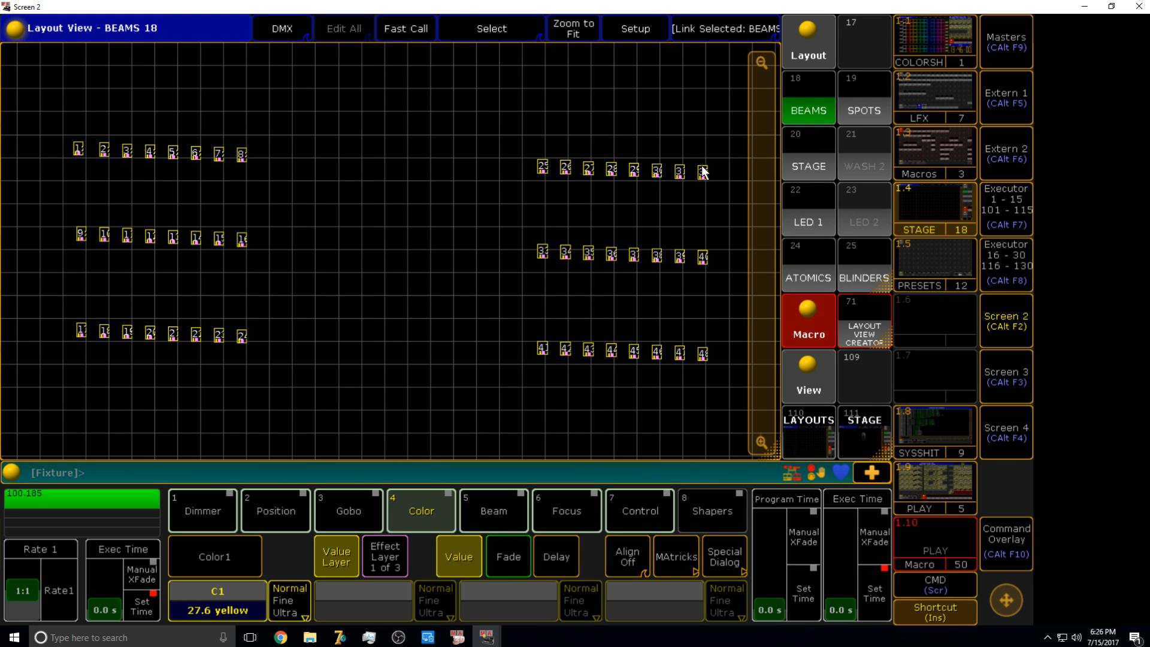
- Store the selected beam fixtures in the BEAM DELAY group (20) and clear the selection
{"action": "left_click", "coordinate": [991, 320]}
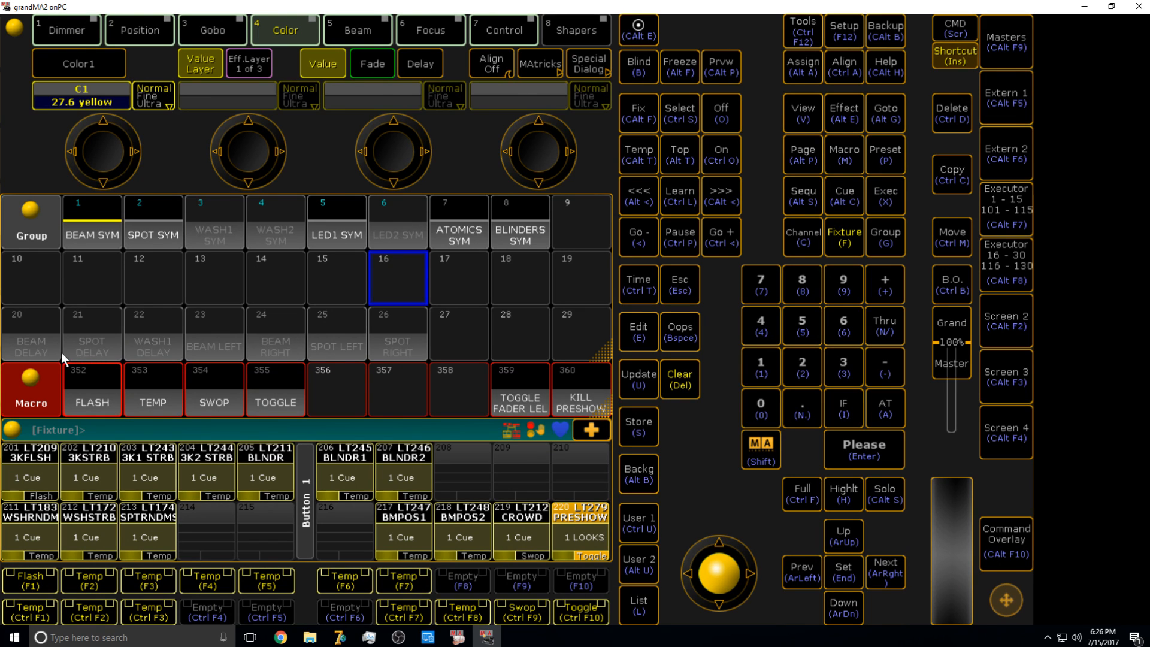
{"action": "left_click", "coordinate": [28, 339]}
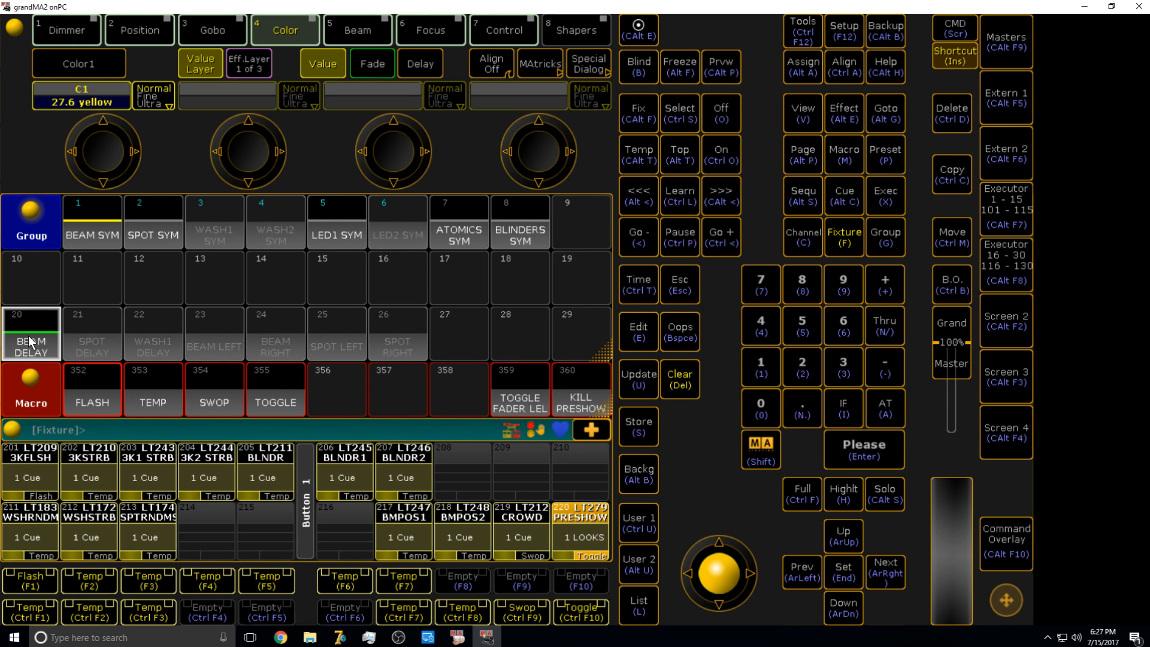
{"action": "key", "text": "Delete"}
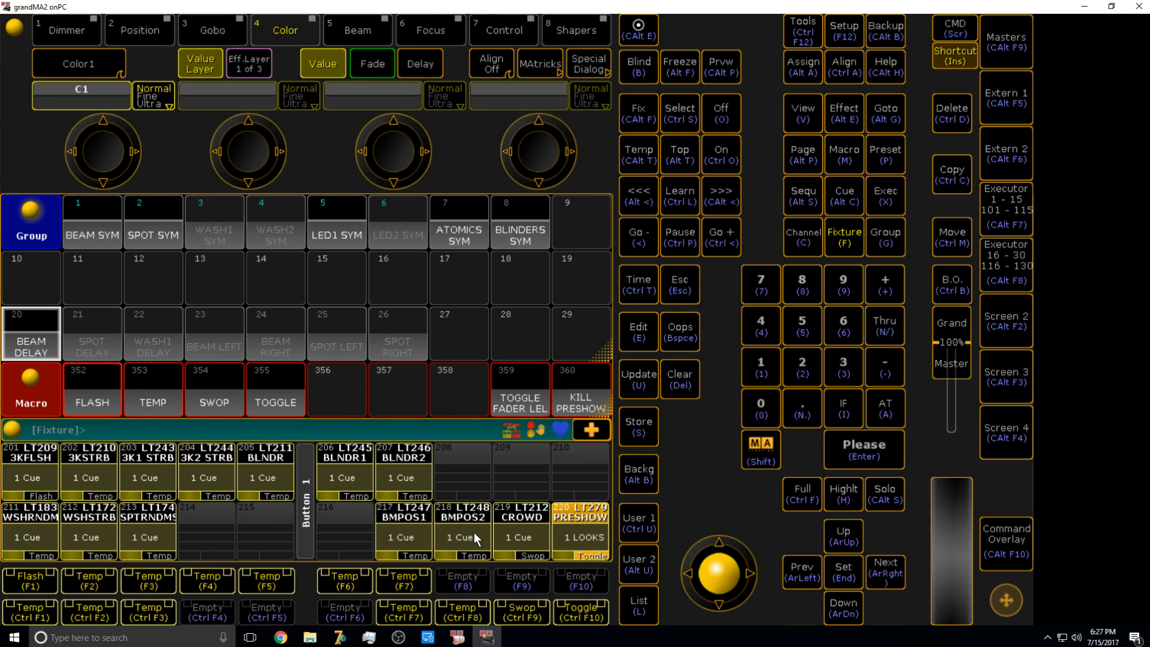
- Bring up the position preset pool with the BEAM DELAY group (20) selected
{"action": "left_click", "coordinate": [998, 329]}
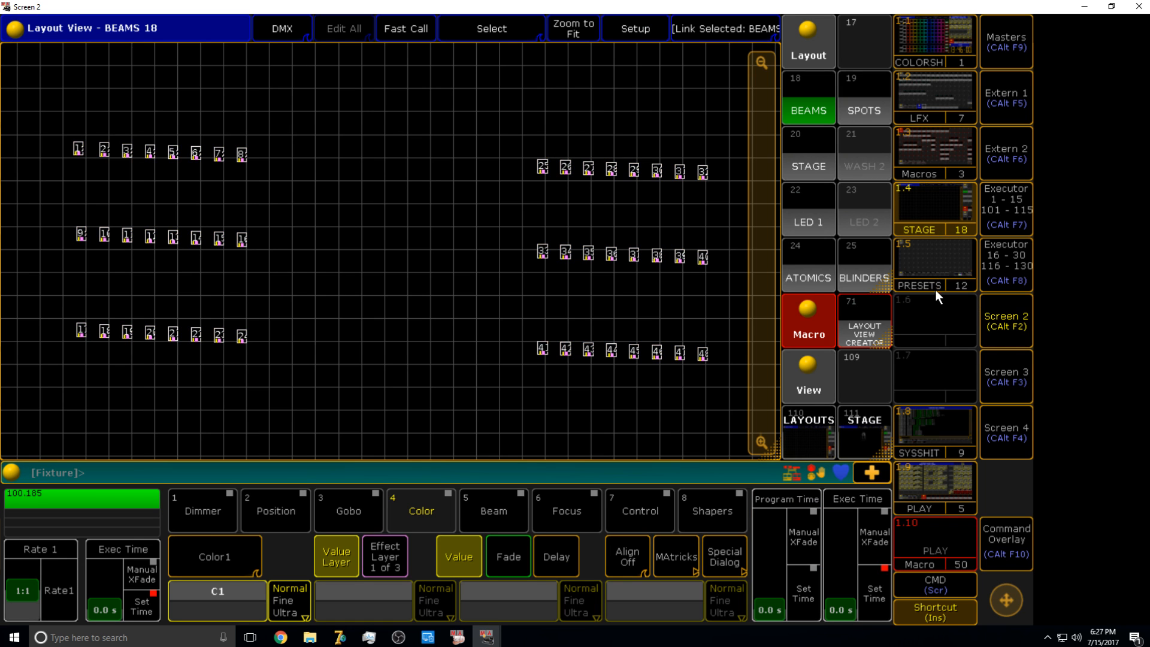
{"action": "left_click", "coordinate": [940, 268]}
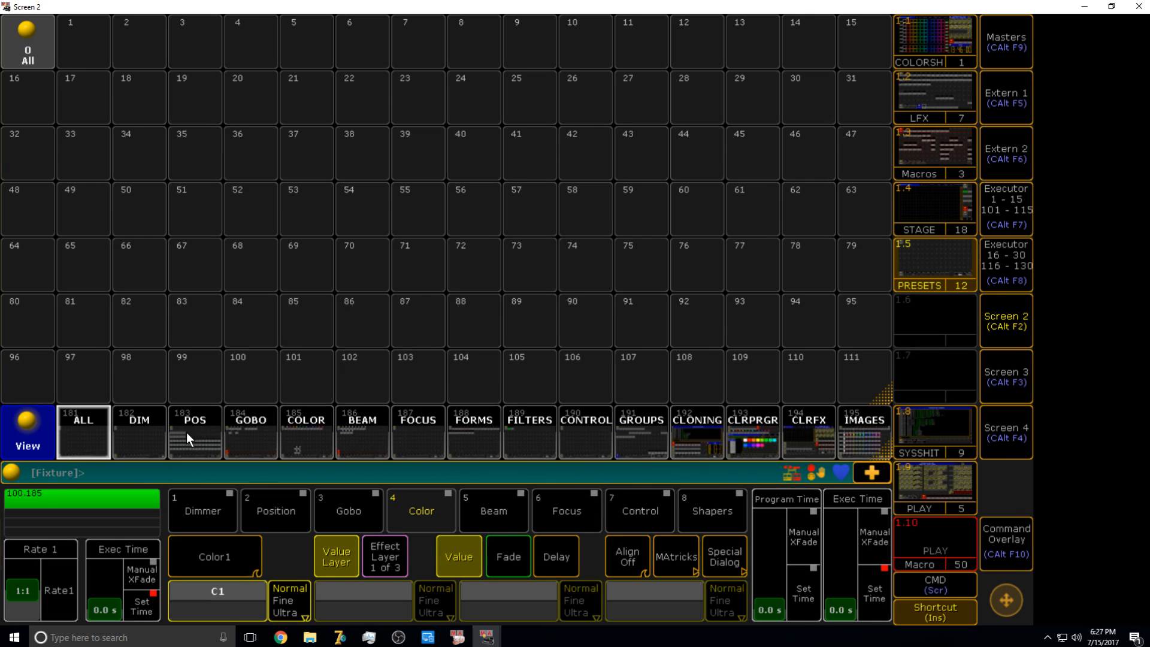
{"action": "left_click", "coordinate": [185, 432]}
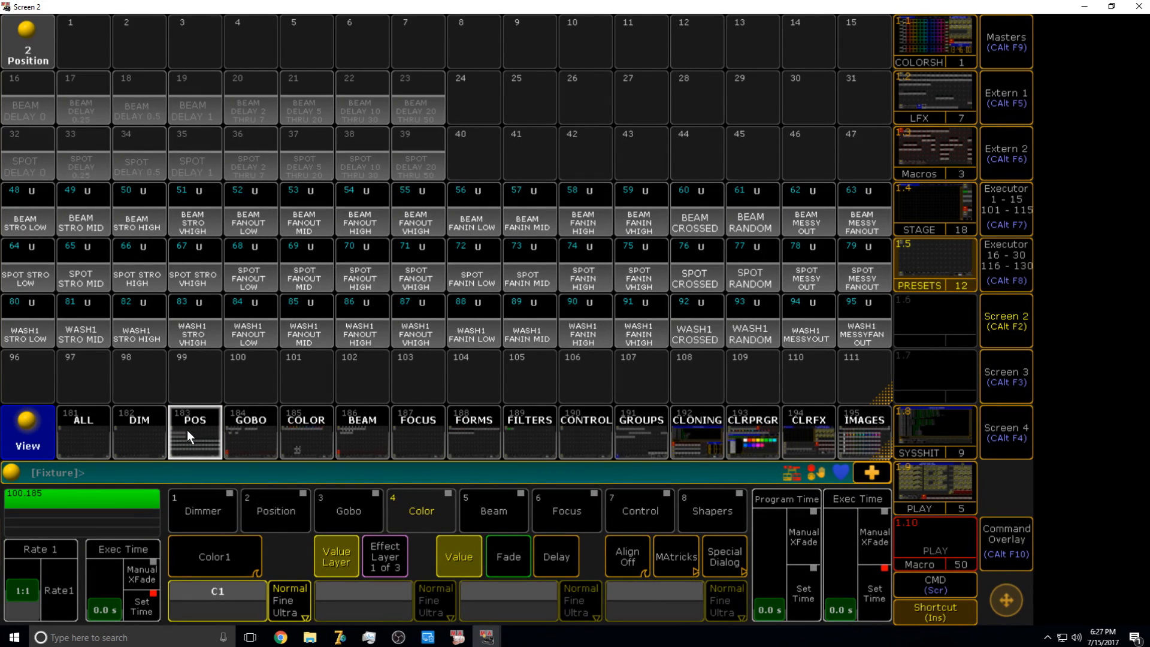
{"action": "left_click", "coordinate": [1006, 320]}
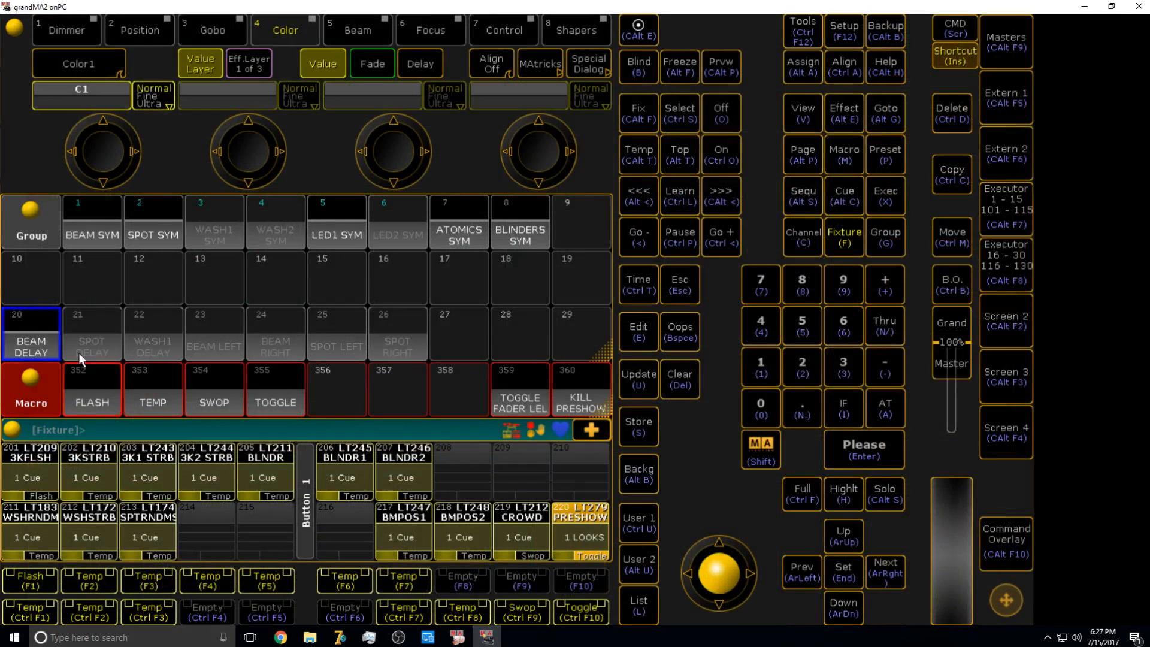
{"action": "left_click", "coordinate": [39, 339]}
{"action": "left_click", "coordinate": [1006, 320]}
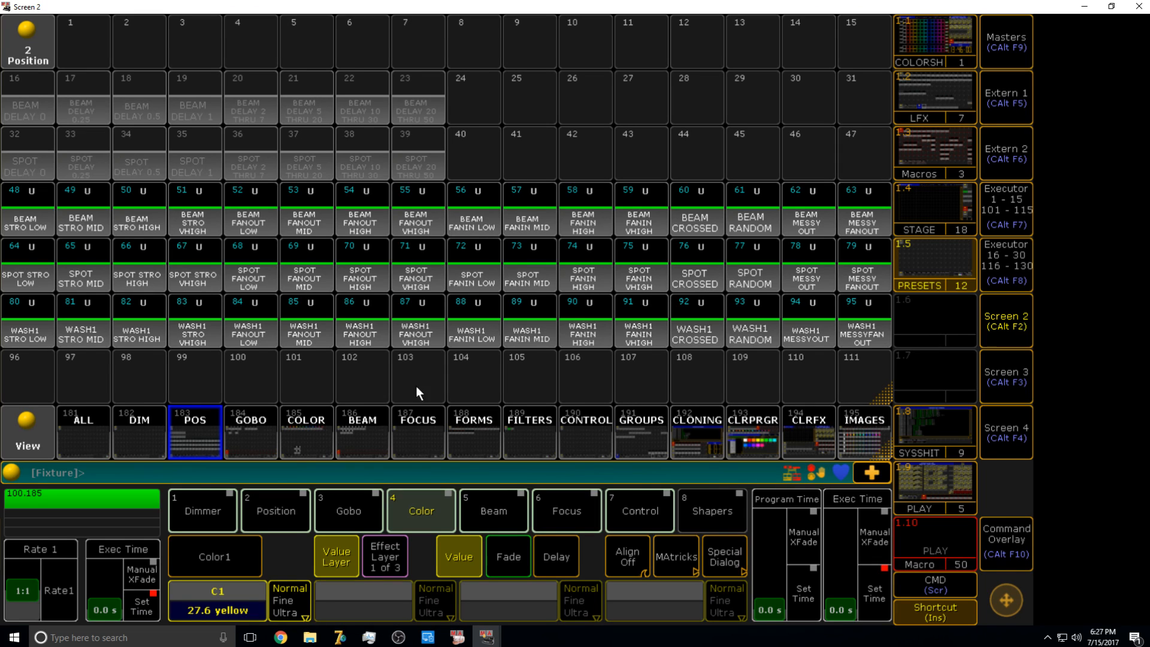
- Set the group's Pan fade time to 0 and store it by merging into the BEAM DELAY 0 position preset (2.16)
{"action": "left_click", "coordinate": [282, 516]}
{"action": "left_click", "coordinate": [518, 559]}
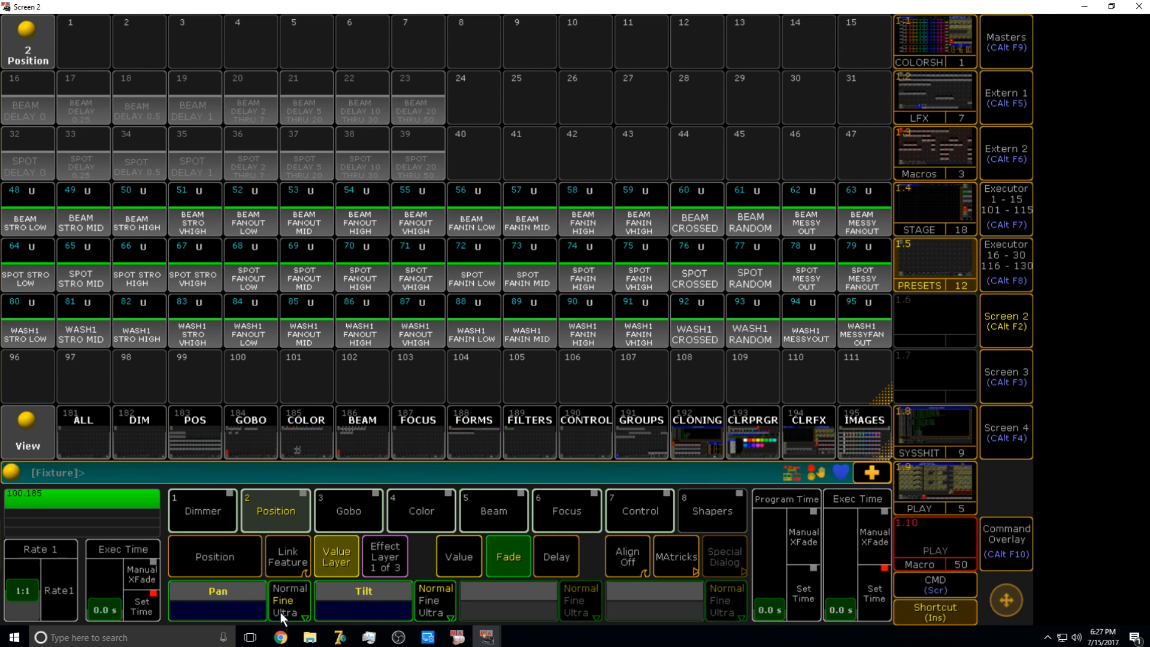
{"action": "left_click", "coordinate": [200, 609]}
{"action": "type", "text": "0"}
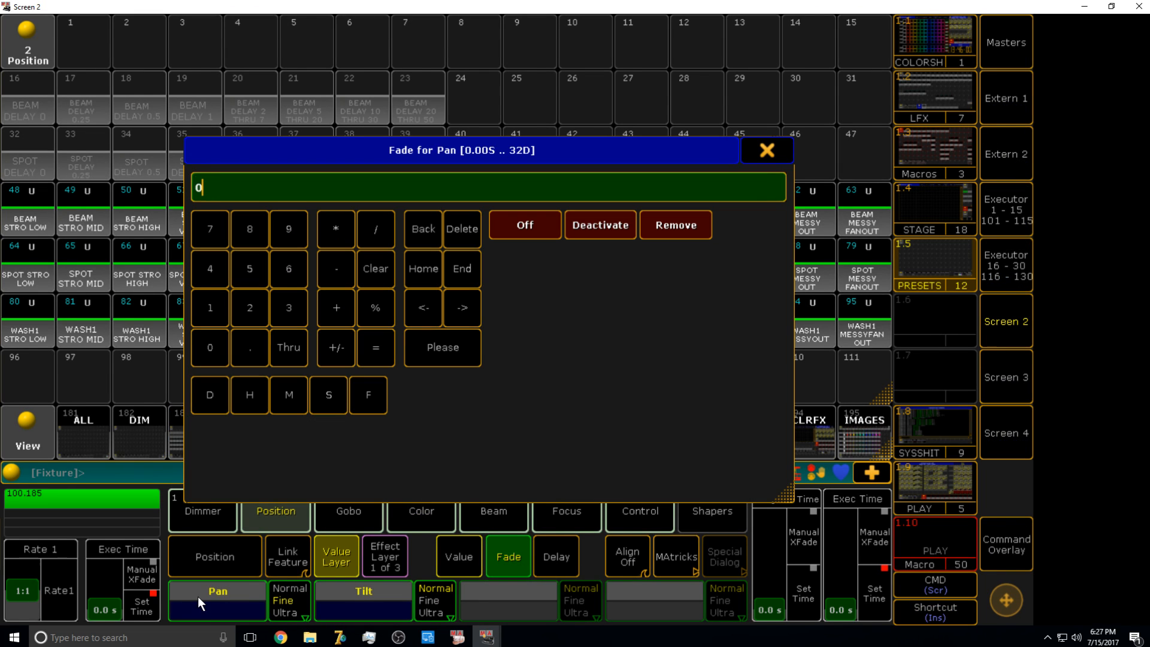
{"action": "key", "text": "Return"}
{"action": "key", "text": "s"}
{"action": "left_click", "coordinate": [45, 114]}
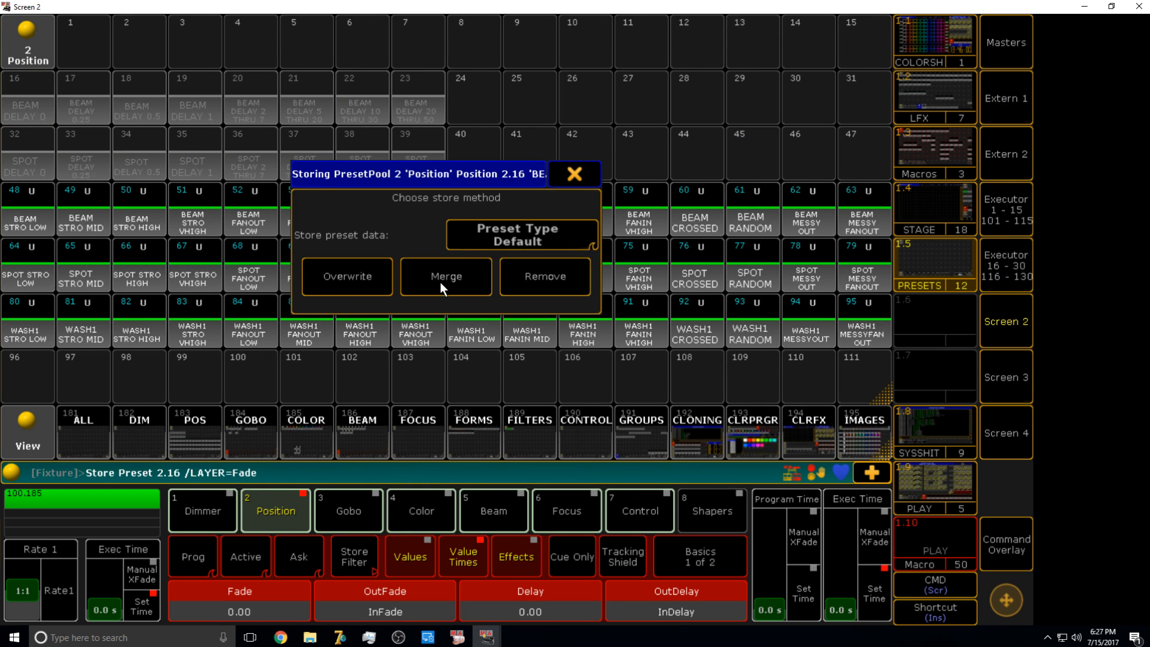
{"action": "left_click", "coordinate": [440, 282]}
- Set the group's Pan fade time to 0.25 THRU 0 THRU 0.25 and merge it into the BEAM DELAY 0.25 preset (2.17)
{"action": "left_click", "coordinate": [192, 591]}
{"action": "type", "text": "0"}
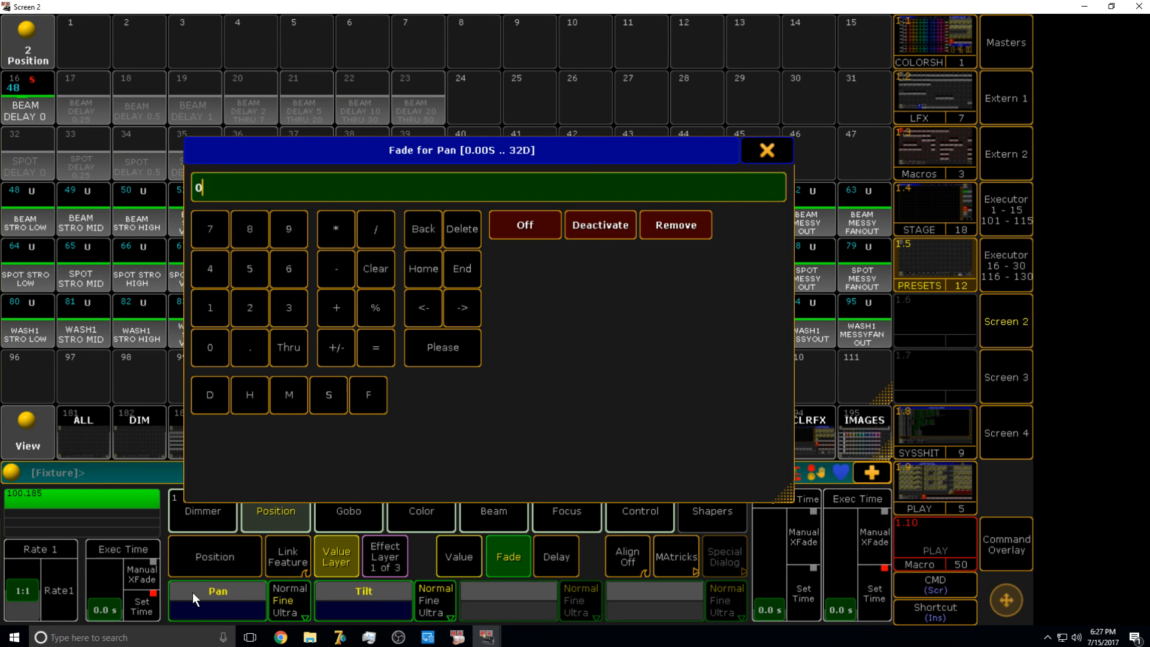
{"action": "type", "text": ".25 THRU 0 THRU 0.25"}
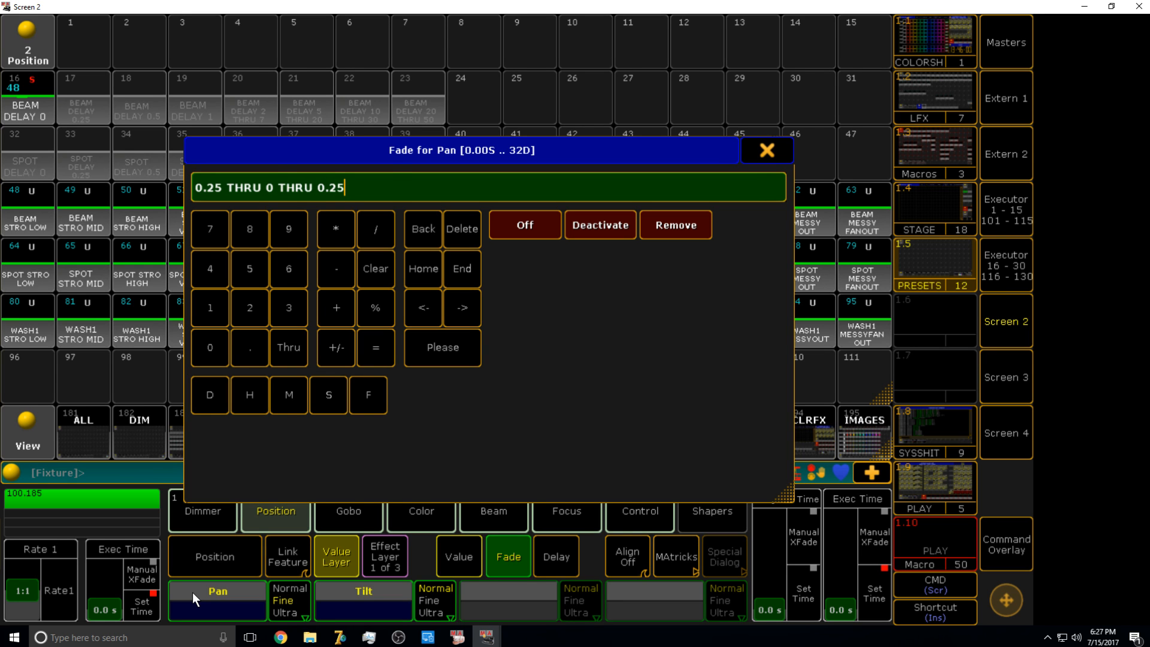
{"action": "key", "text": "Return"}
{"action": "left_click", "coordinate": [58, 121]}
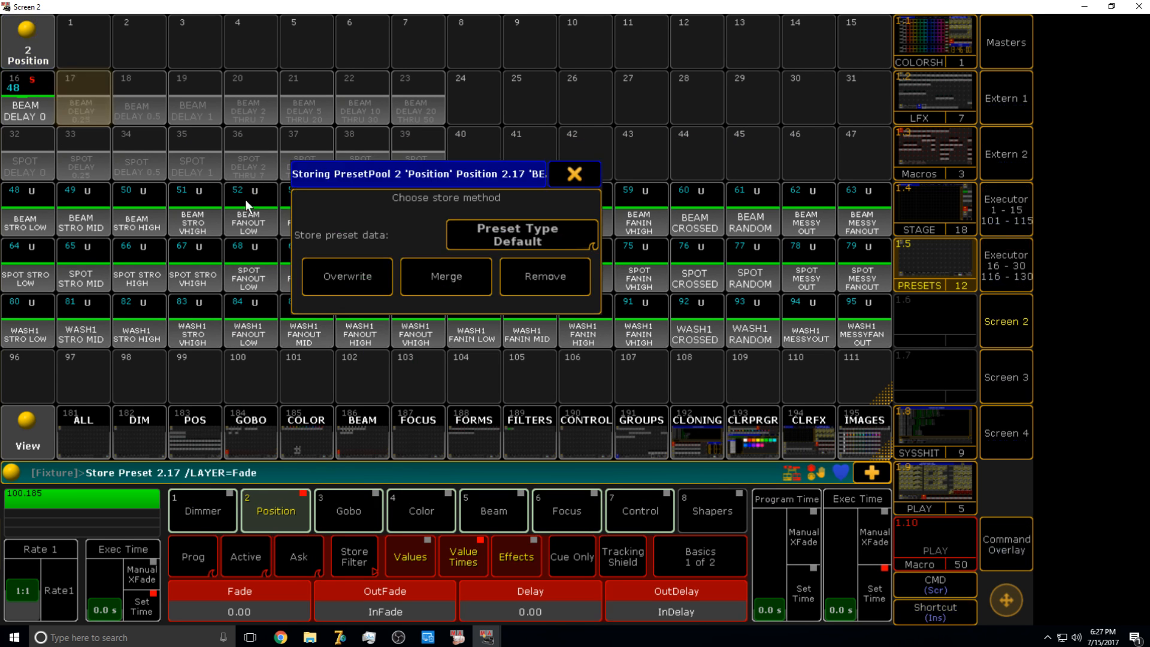
{"action": "left_click", "coordinate": [461, 278]}
- Set the Pan fade time to 0.5 THRU 0 THRU 0.5 and store it, overwriting the BEAM DELAY 0.5 preset (2.18)
{"action": "left_click", "coordinate": [249, 591]}
{"action": "type", "text": "0.5"}
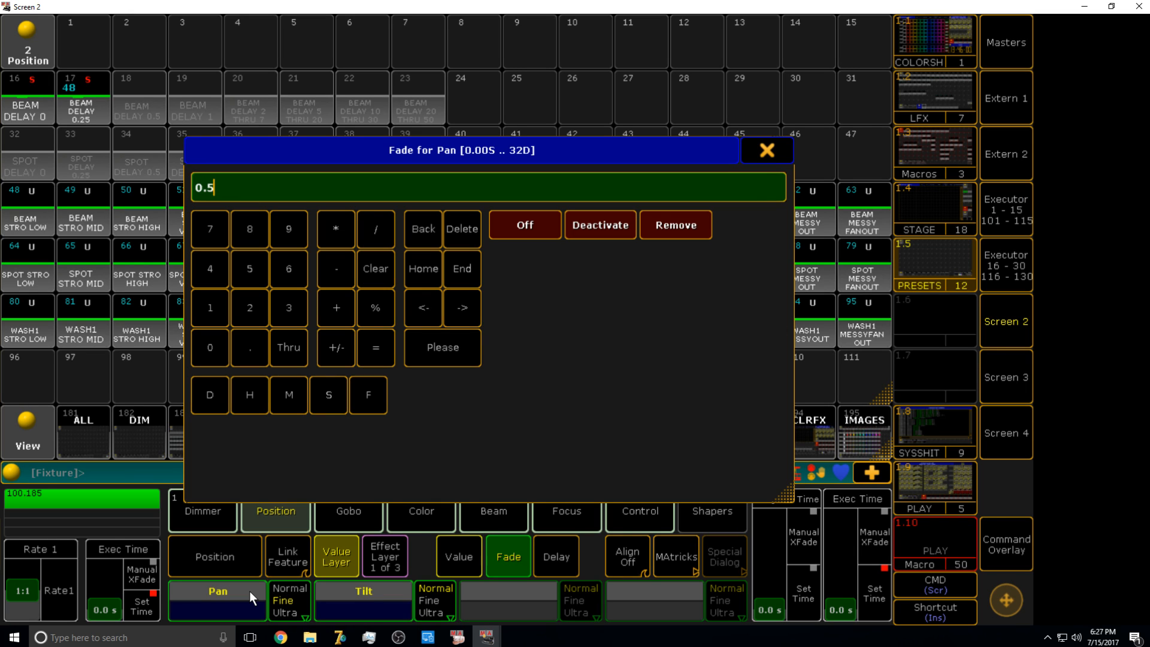
{"action": "type", "text": " THRU 0 THRU 0.5"}
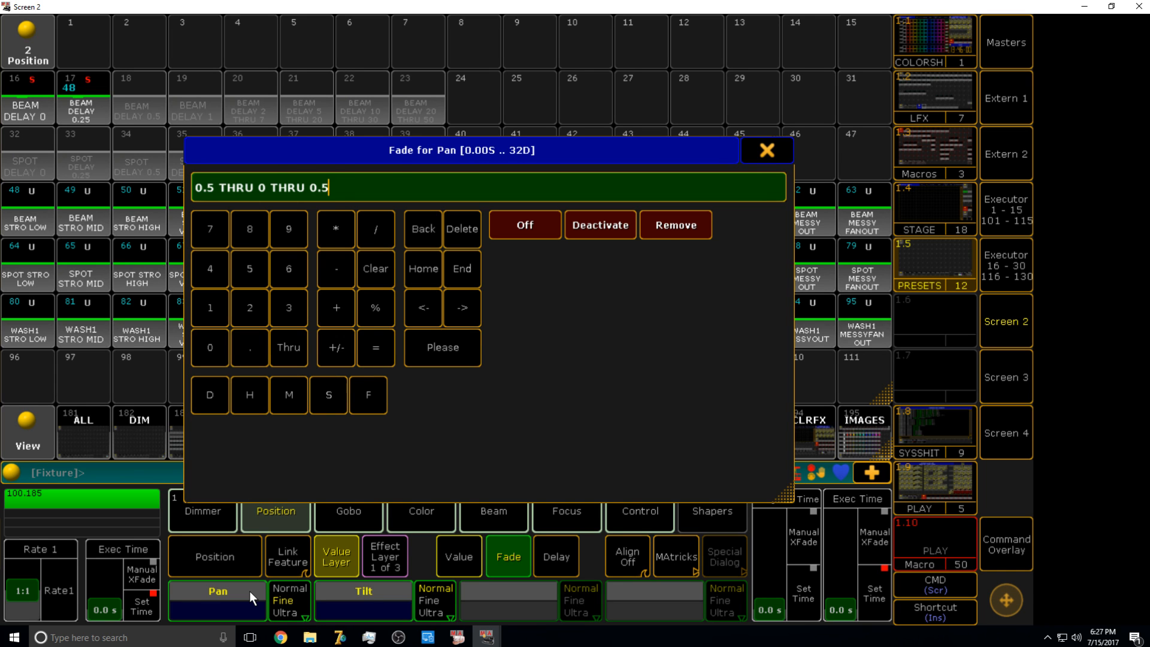
{"action": "key", "text": "Return"}
{"action": "key", "text": "s"}
{"action": "left_click", "coordinate": [149, 107]}
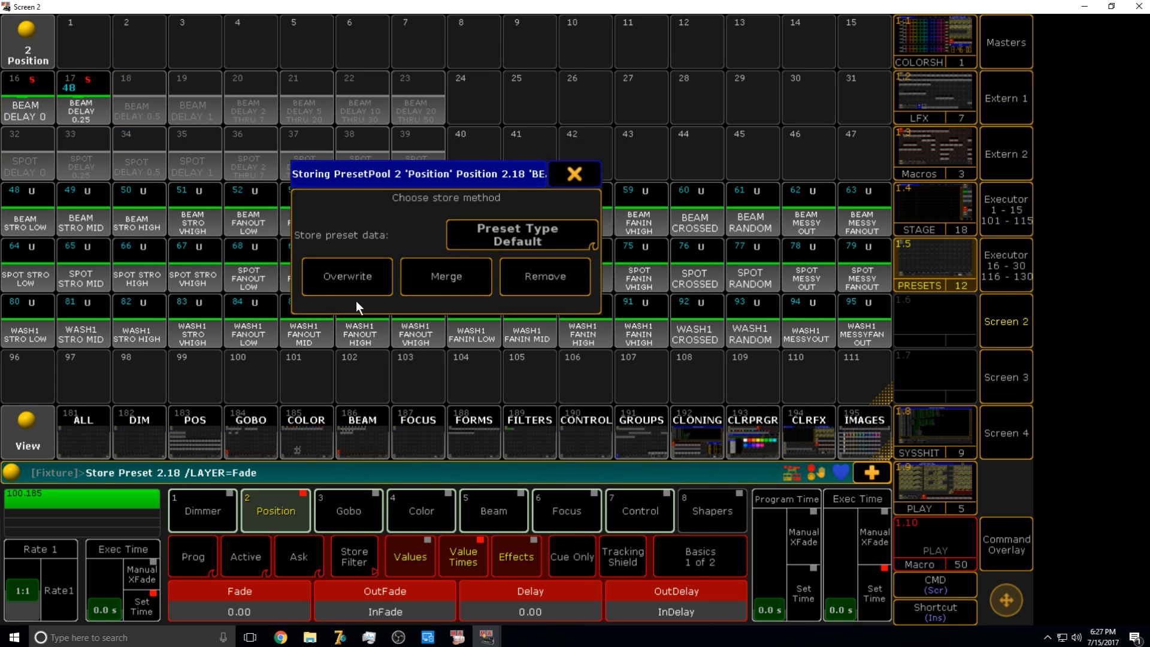
{"action": "left_click", "coordinate": [356, 276]}
- Set the Pan fade time to 1 THRU 0 THRU 1 and merge it into the BEAM DELAY 1 preset (2.19)
{"action": "left_click", "coordinate": [232, 617]}
{"action": "type", "text": "1 THRU"}
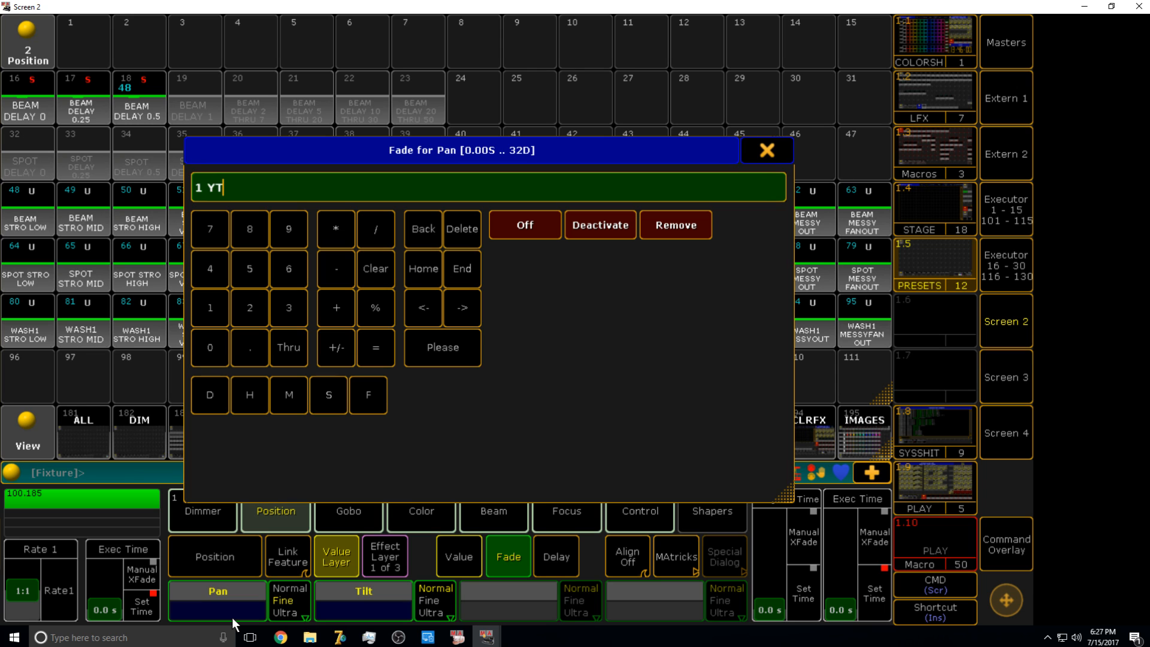
{"action": "type", "text": " 0 THRU 1"}
{"action": "key", "text": "Return"}
{"action": "key", "text": "s"}
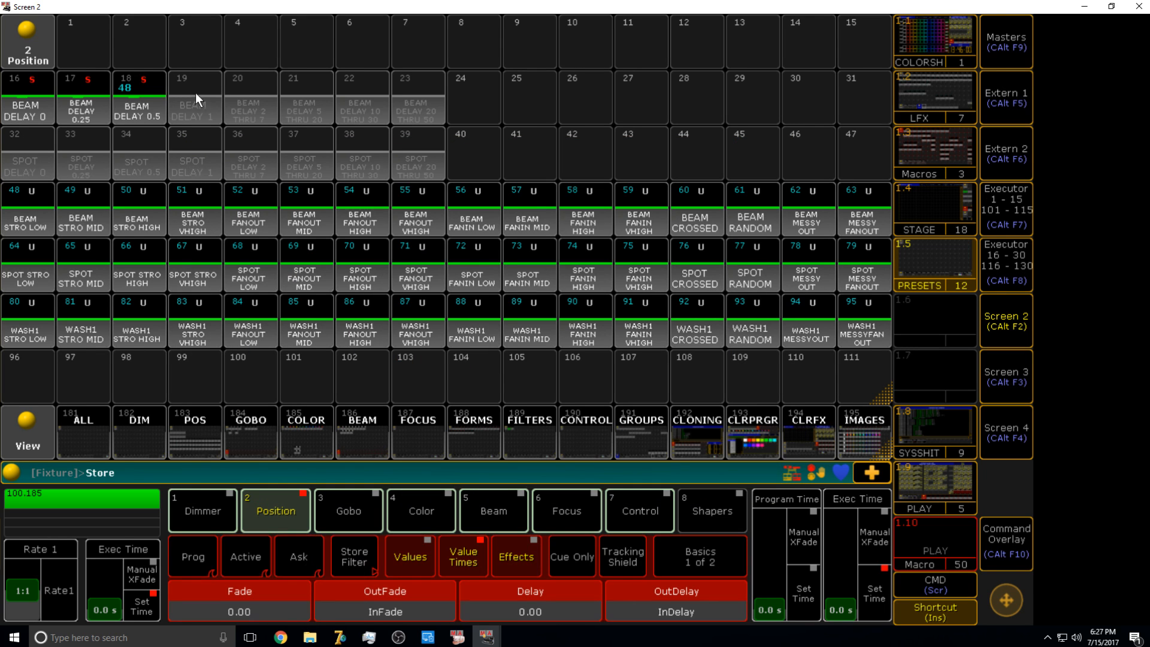
{"action": "left_click", "coordinate": [195, 92]}
{"action": "left_click", "coordinate": [448, 279]}
- Set the Pan fade time to 7 THRU 2 THRU 7 and merge it into the BEAM DELAY 2 THRU 7 preset (2.20)
{"action": "left_click", "coordinate": [243, 602]}
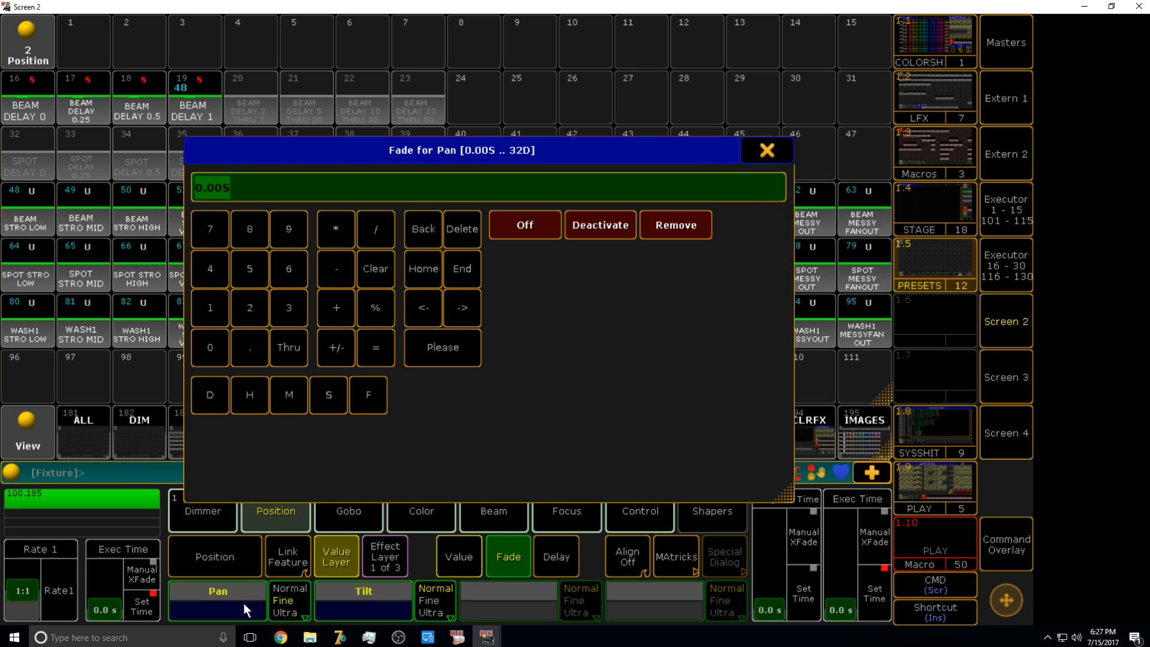
{"action": "type", "text": "7 THRU 2 THRU"}
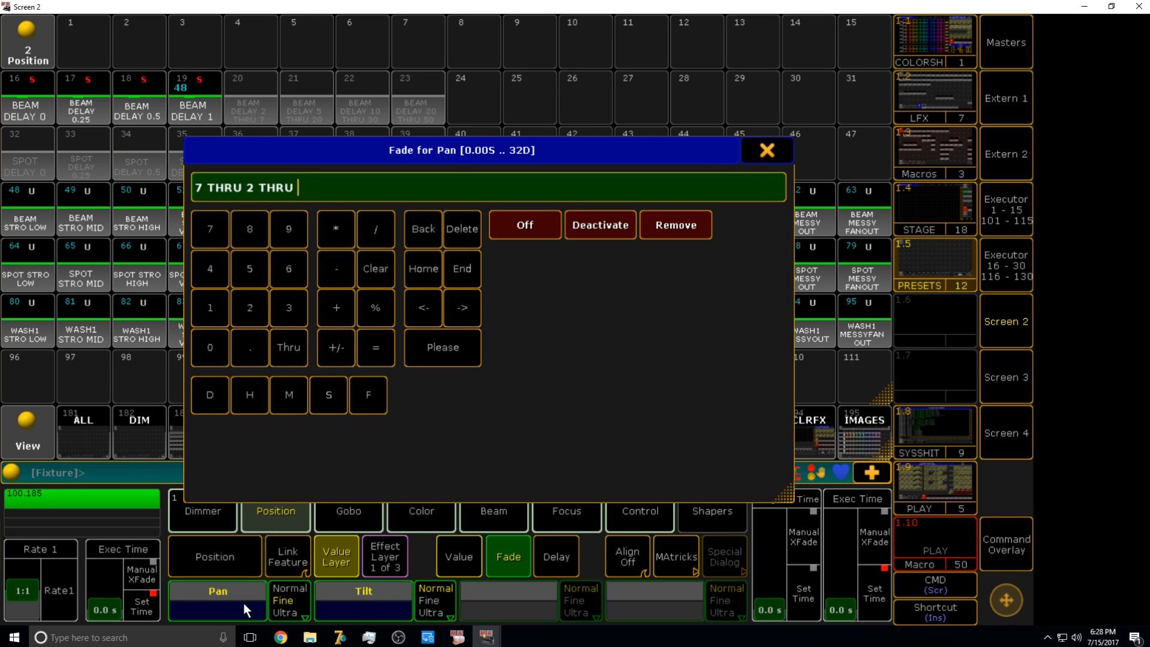
{"action": "key", "text": "Return"}
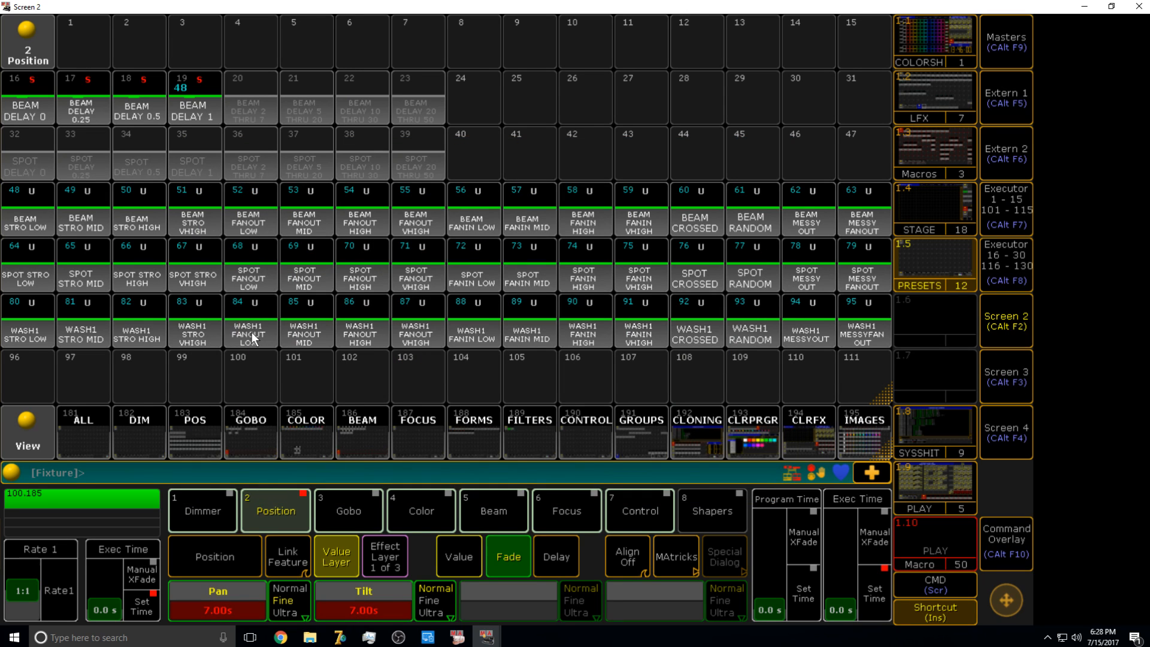
{"action": "left_click", "coordinate": [231, 106]}
{"action": "left_click", "coordinate": [451, 271]}
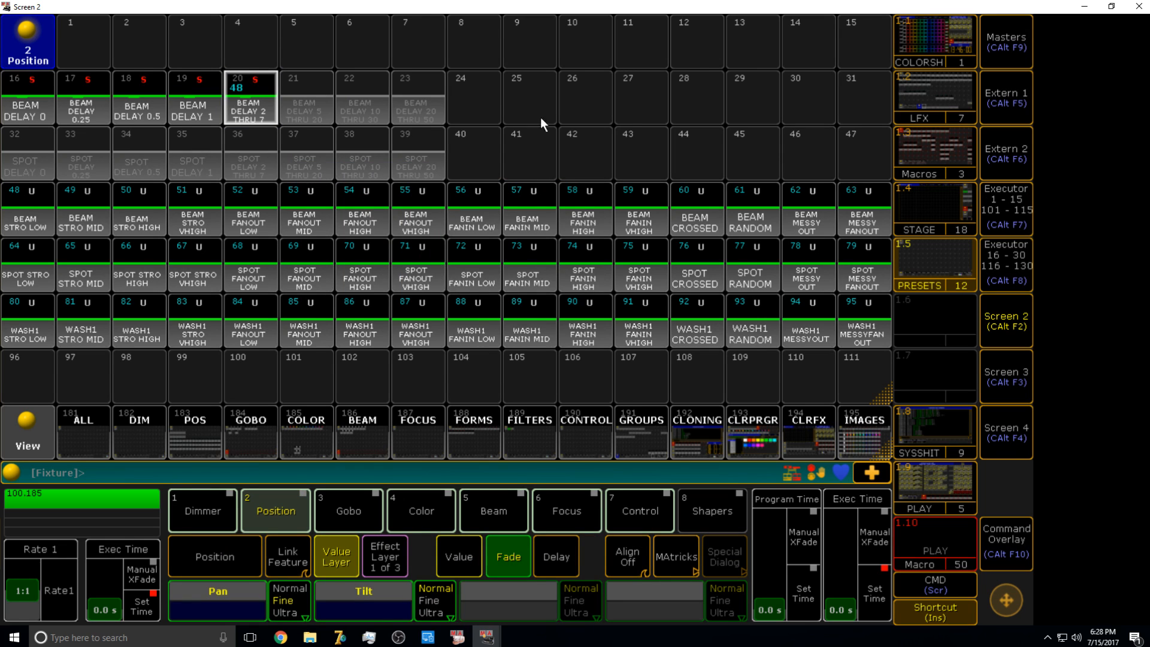
- Set the Pan fade time to 20 THRU 5 THRU 20 and store it in the empty position preset slot 2.5
{"action": "left_click", "coordinate": [220, 608]}
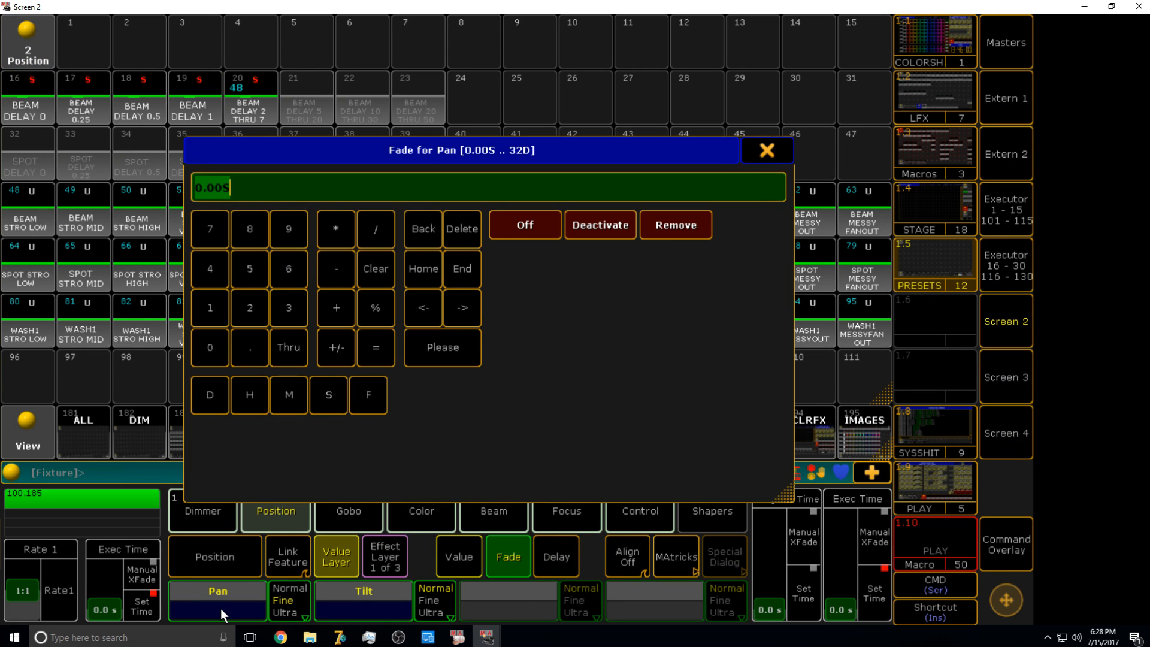
{"action": "type", "text": "20 THRU 5 THRU"}
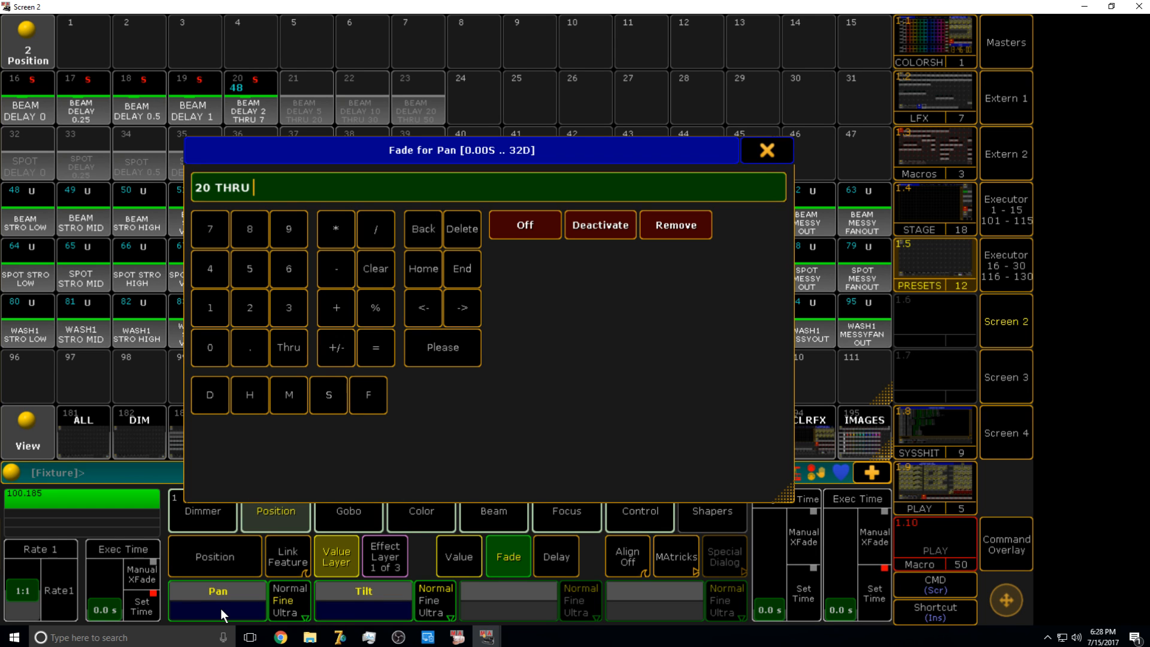
{"action": "type", "text": " 20"}
{"action": "key", "text": "Return"}
{"action": "key", "text": "s"}
{"action": "left_click", "coordinate": [315, 67]}
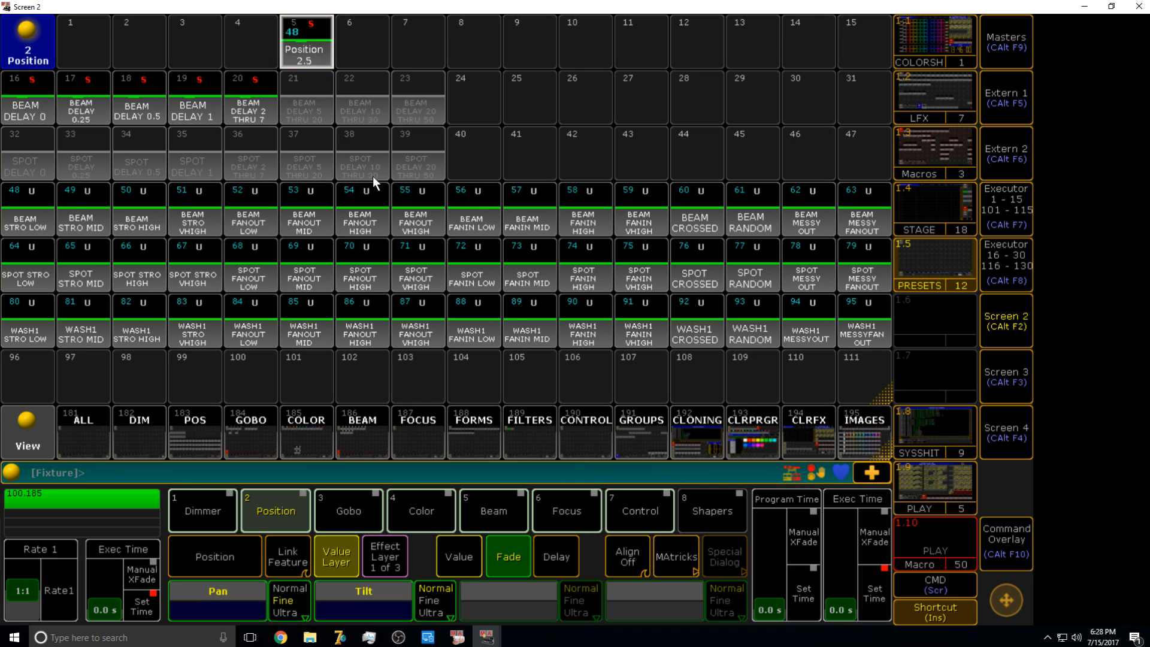
- Move position preset 2.5 onto the BEAM DELAY 5 THRU 20 slot (2.21)
{"action": "key", "text": "m"}
{"action": "left_click", "coordinate": [311, 50]}
{"action": "left_click", "coordinate": [310, 96]}
- Set the Pan fade time to 30 THRU 10 THRU 30 and merge it into the BEAM DELAY 10 THRU 30 preset (2.22)
{"action": "left_click", "coordinate": [227, 602]}
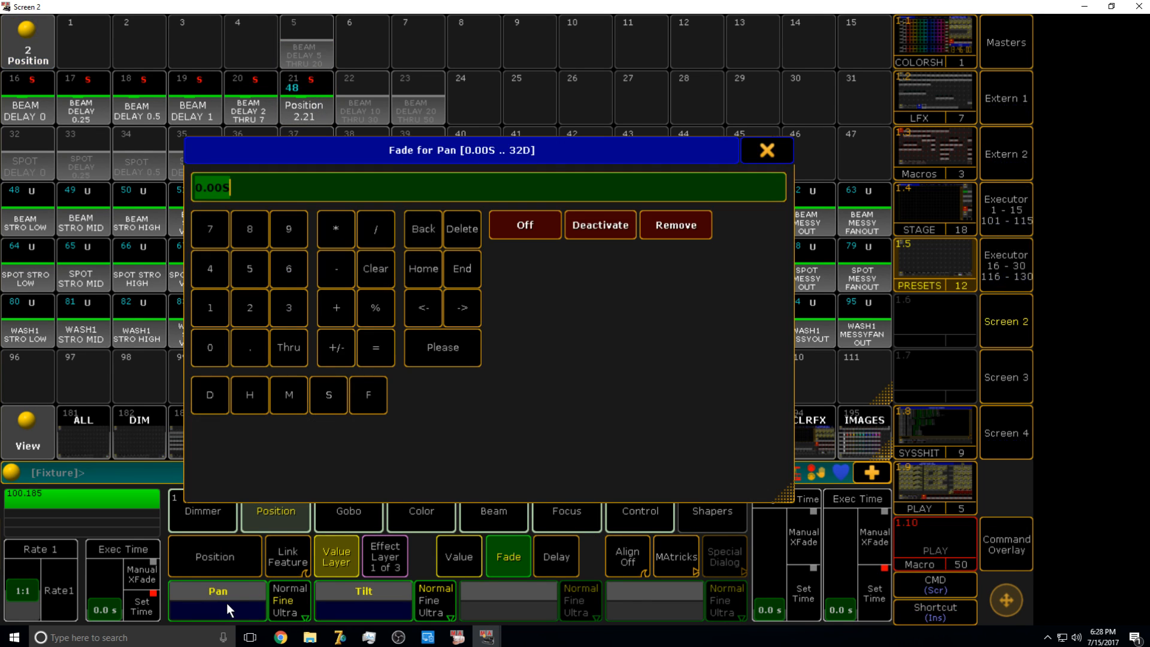
{"action": "type", "text": "30 THRU 10 THRU"}
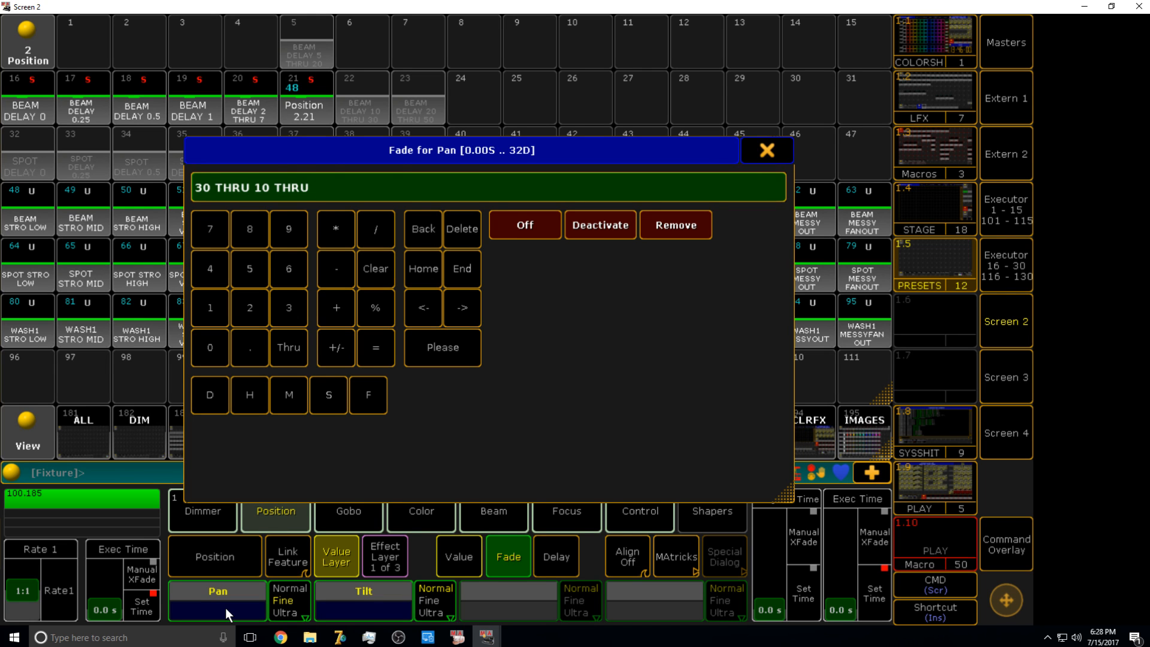
{"action": "key", "text": "Escape"}
{"action": "key", "text": "s"}
{"action": "left_click", "coordinate": [376, 95]}
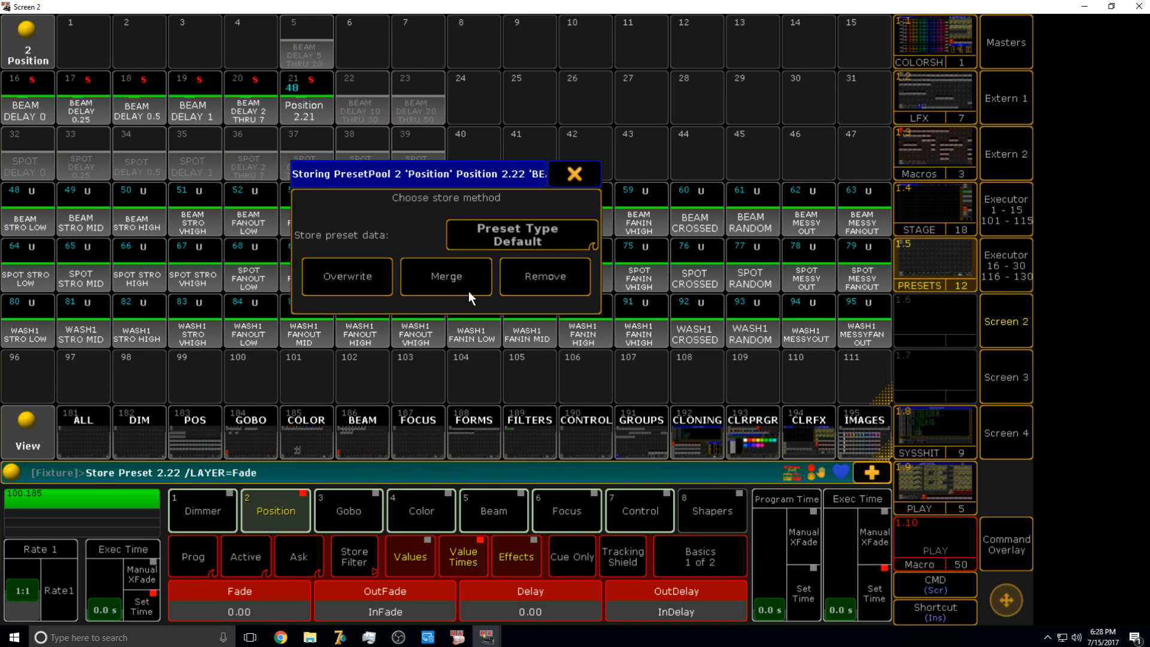
{"action": "left_click", "coordinate": [469, 292]}
- Set the Pan fade time to 50 THRU 20 THRU 50 and merge it into the BEAM DELAY 20 THRU 50 preset (2.23)
{"action": "left_click", "coordinate": [242, 592]}
{"action": "type", "text": "50 "}
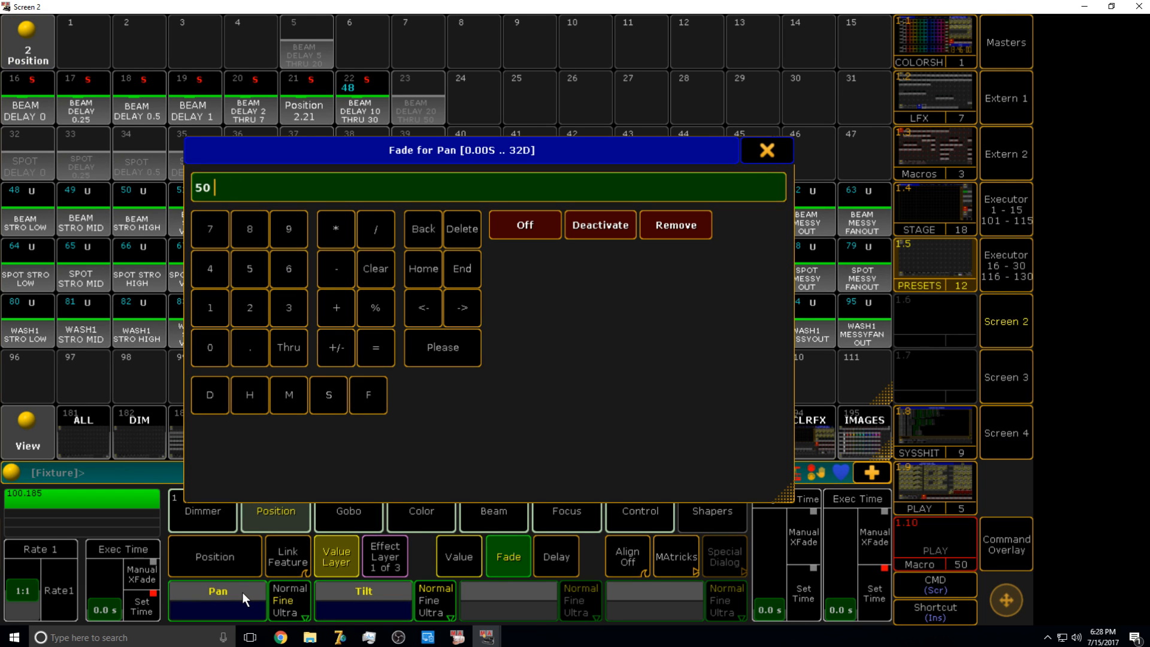
{"action": "type", "text": "THRU 20 THRU 50"}
{"action": "key", "text": "Return"}
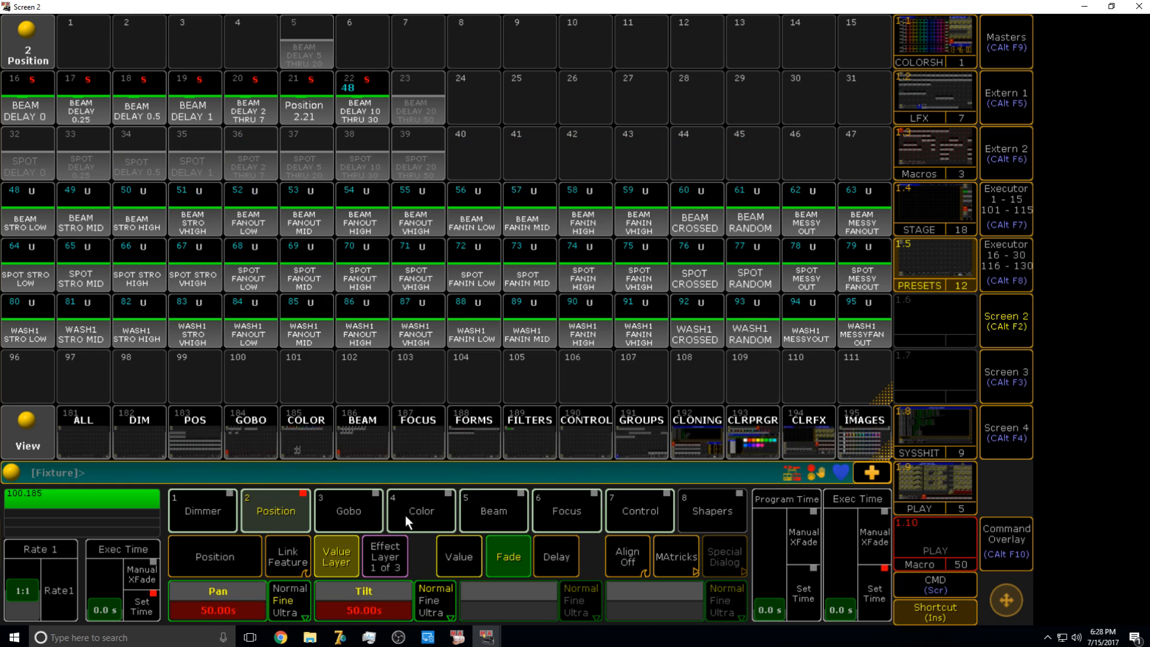
{"action": "key", "text": "s"}
{"action": "left_click", "coordinate": [414, 110]}
{"action": "left_click", "coordinate": [439, 284]}
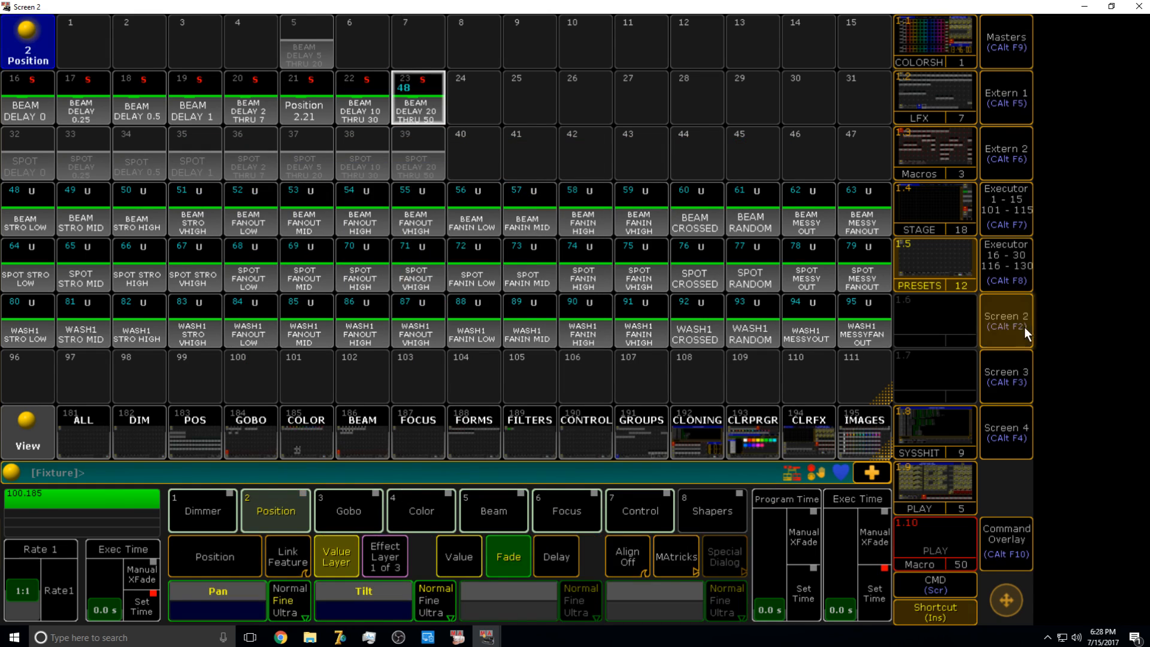
- On the Value layer, set the beams' Pan to center and Tilt to 20, and merge them into the BEAM STRO LOW preset (2.48)
{"action": "left_click", "coordinate": [1006, 324]}
{"action": "left_click", "coordinate": [99, 229]}
{"action": "left_click", "coordinate": [1006, 323]}
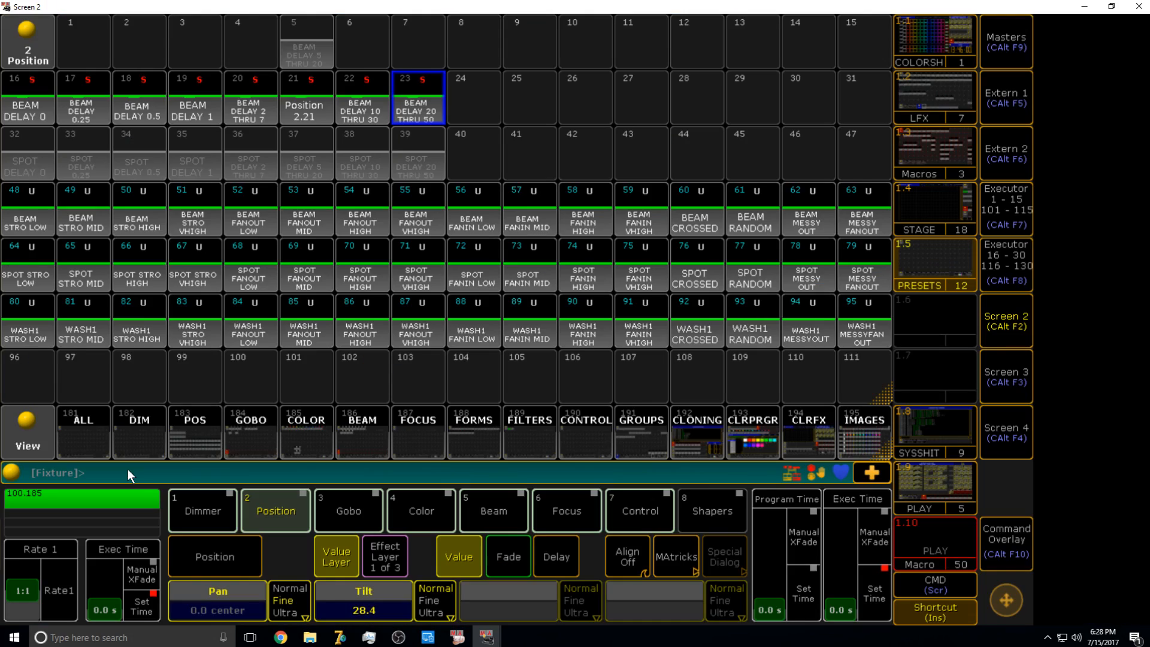
{"action": "left_click", "coordinate": [226, 605]}
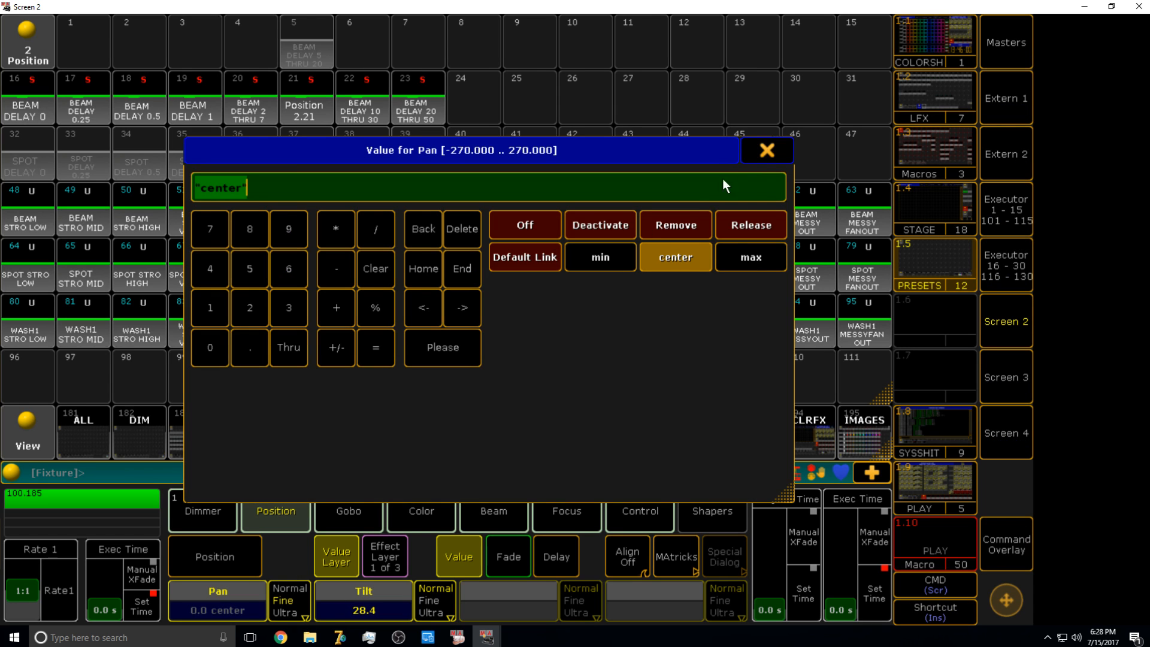
{"action": "left_click", "coordinate": [765, 149]}
{"action": "left_click", "coordinate": [367, 610]}
{"action": "key", "text": "Escape"}
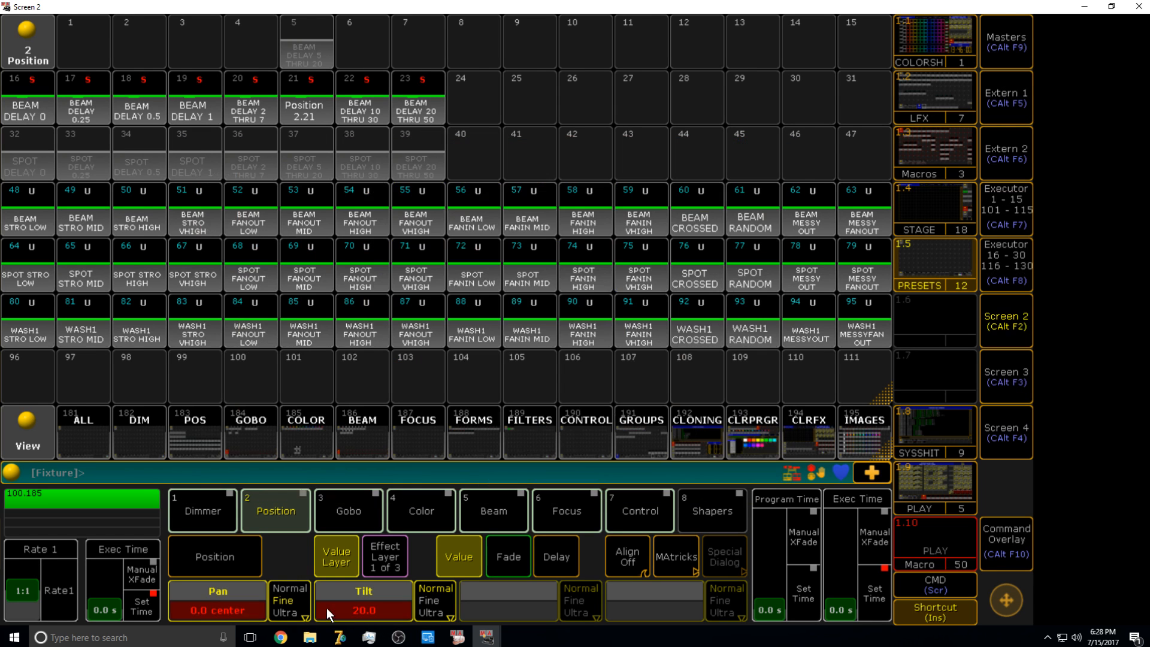
{"action": "key", "text": "s"}
{"action": "left_click", "coordinate": [28, 224]}
{"action": "left_click", "coordinate": [477, 281]}
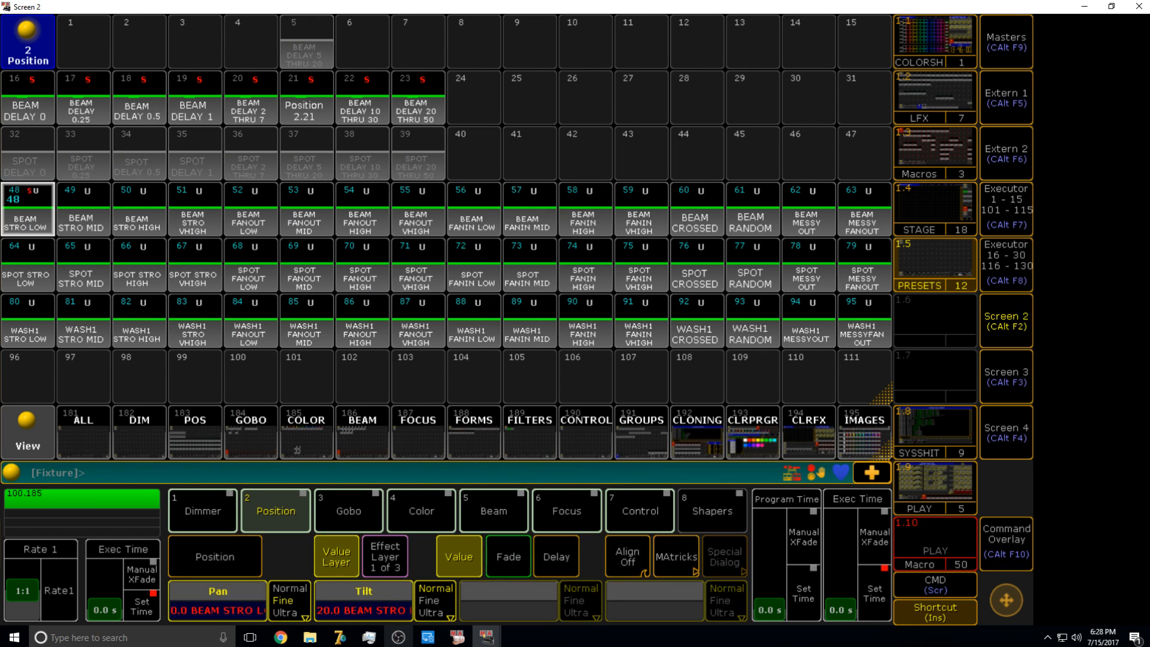
- Set the beams' Tilt to 45 and merge the position into the BEAM STRO MID preset (2.49)
{"action": "left_click", "coordinate": [368, 605]}
{"action": "type", "text": "45"}
{"action": "key", "text": "Return"}
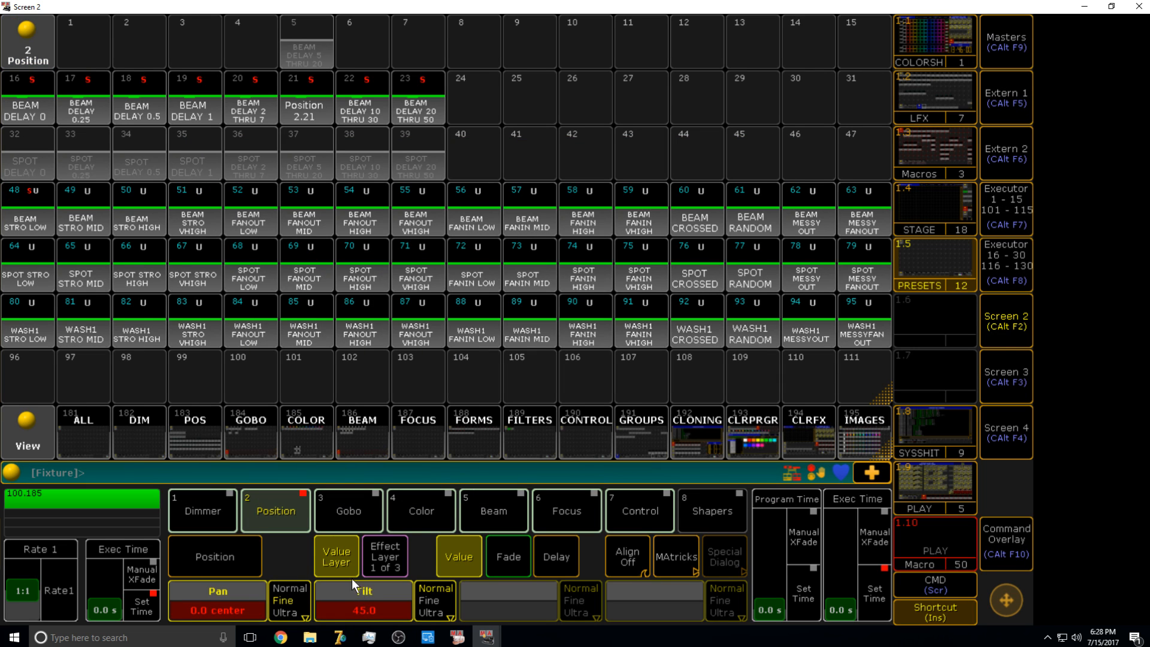
{"action": "key", "text": "s"}
{"action": "left_click", "coordinate": [89, 225]}
{"action": "left_click", "coordinate": [473, 277]}
- Set the beams' Tilt to 90 and merge the position into the BEAM STRO HIGH preset (2.50)
{"action": "left_click", "coordinate": [382, 612]}
{"action": "type", "text": "9"}
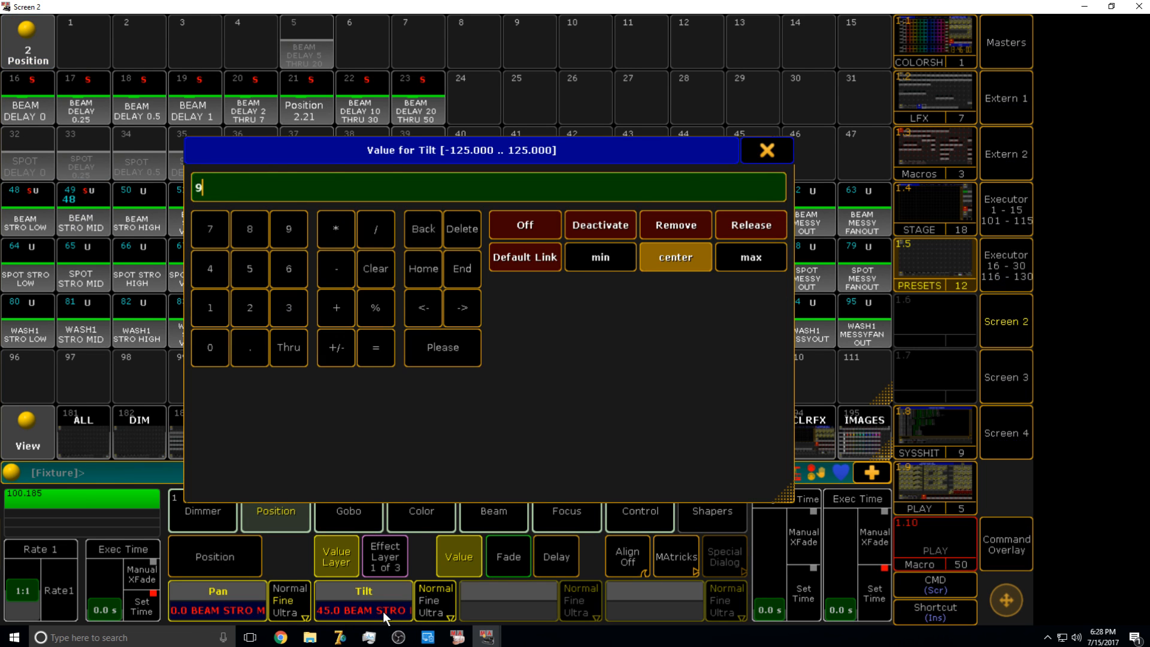
{"action": "type", "text": "0"}
{"action": "key", "text": "Return"}
{"action": "key", "text": "s"}
{"action": "left_click", "coordinate": [117, 210]}
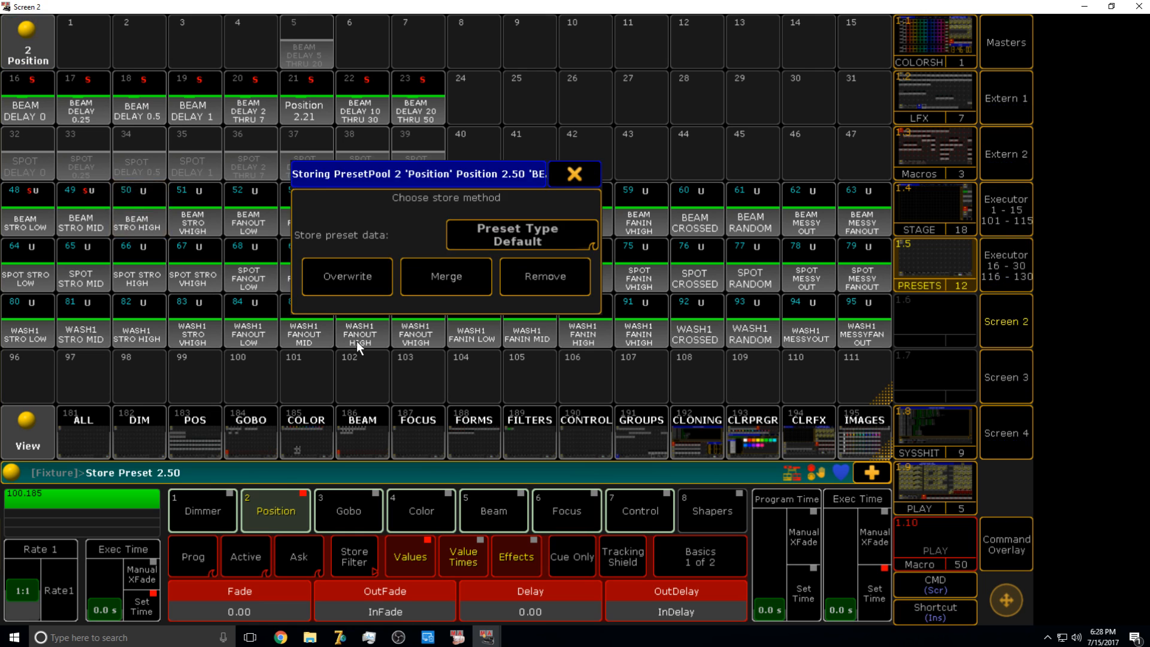
{"action": "left_click", "coordinate": [446, 273]}
- Set the beams' Tilt to 120, merge the position into the BEAM STRO VHIGH preset (2.51), and clear the programmer
{"action": "left_click", "coordinate": [365, 593]}
{"action": "type", "text": "120"}
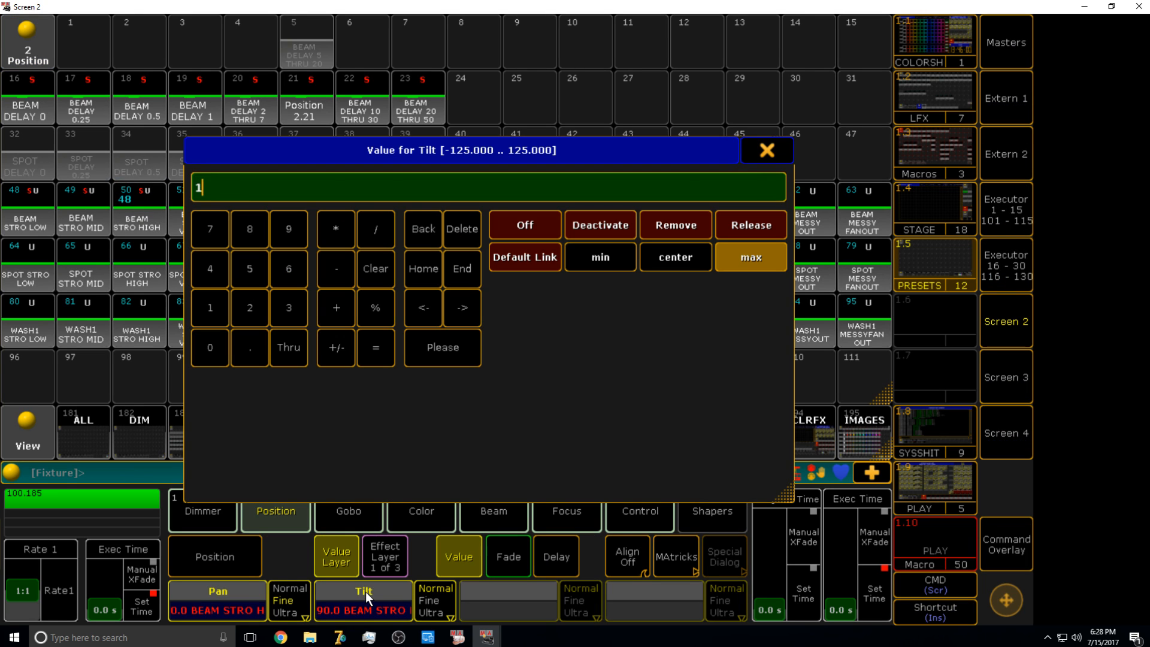
{"action": "key", "text": "Return"}
{"action": "key", "text": "s"}
{"action": "left_click", "coordinate": [171, 211]}
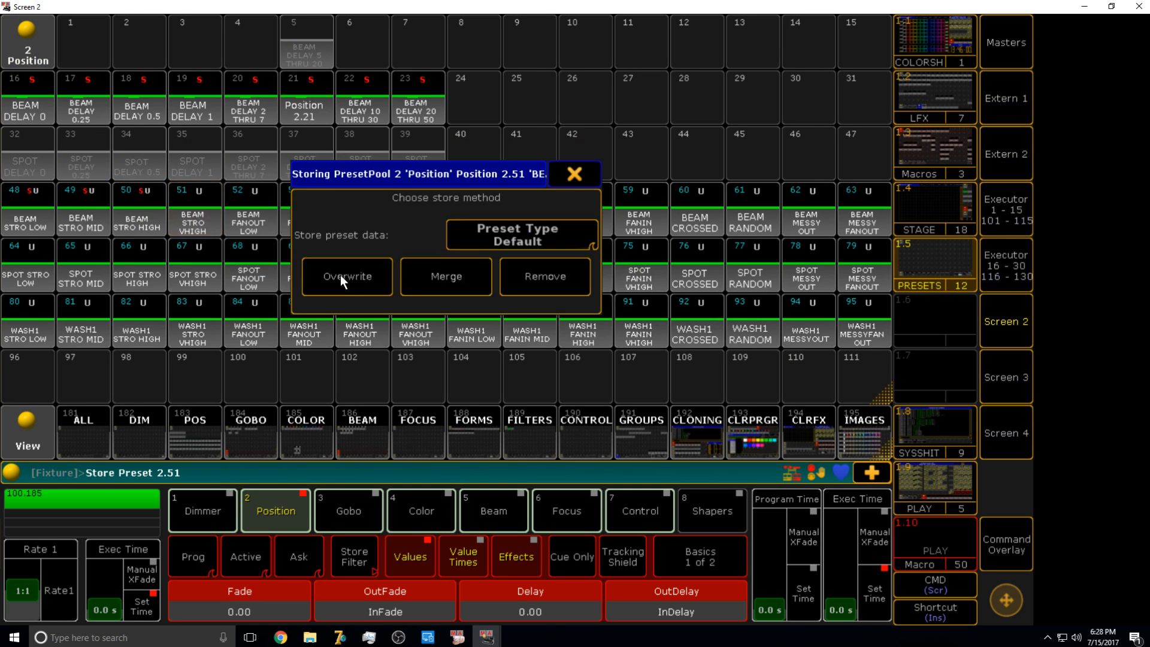
{"action": "left_click", "coordinate": [436, 277]}
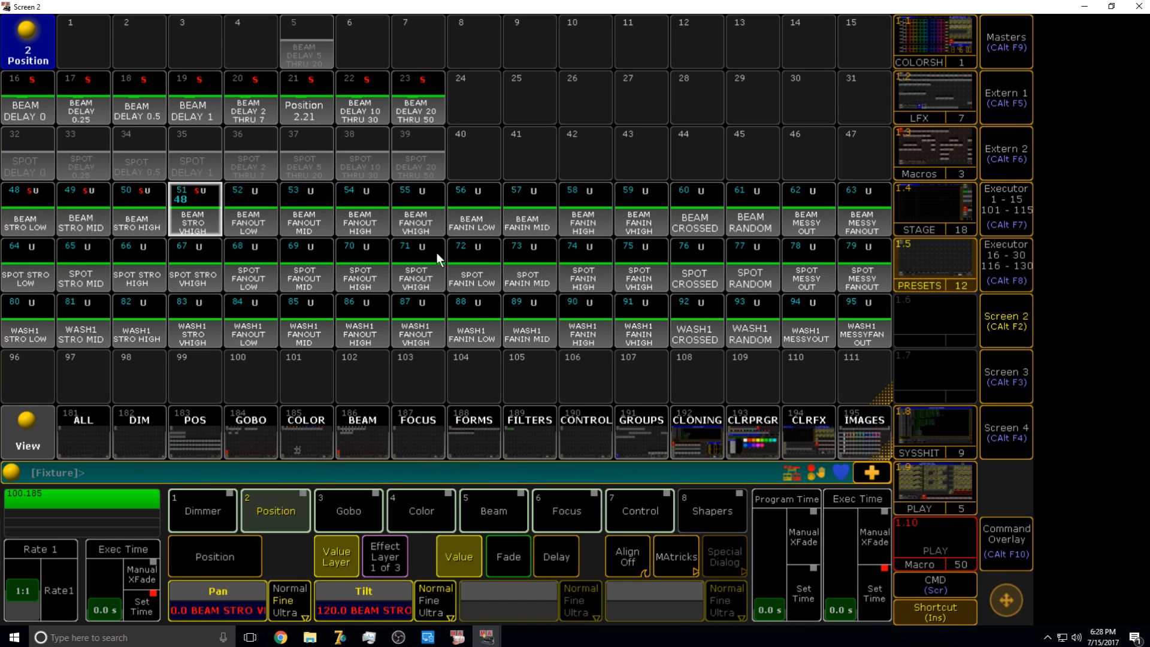
{"action": "key", "text": "BackSpace"}
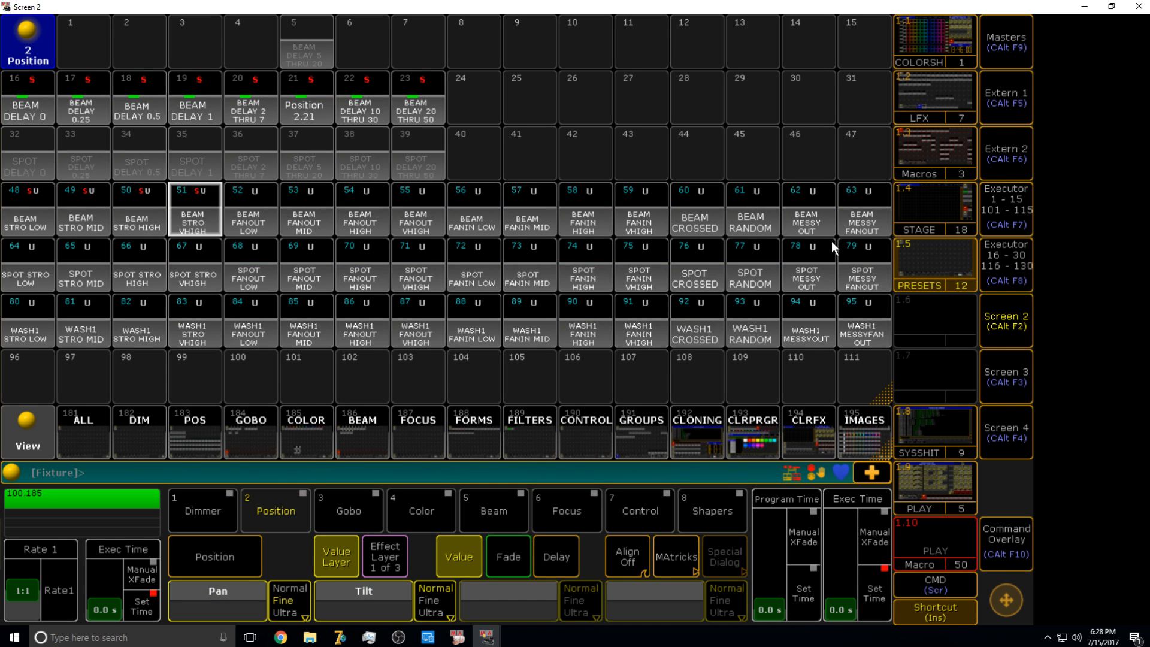
- Check the masters on Screen 3 and run the LOW cue of the BEAMSTRO executor (101)
{"action": "left_click", "coordinate": [1007, 388]}
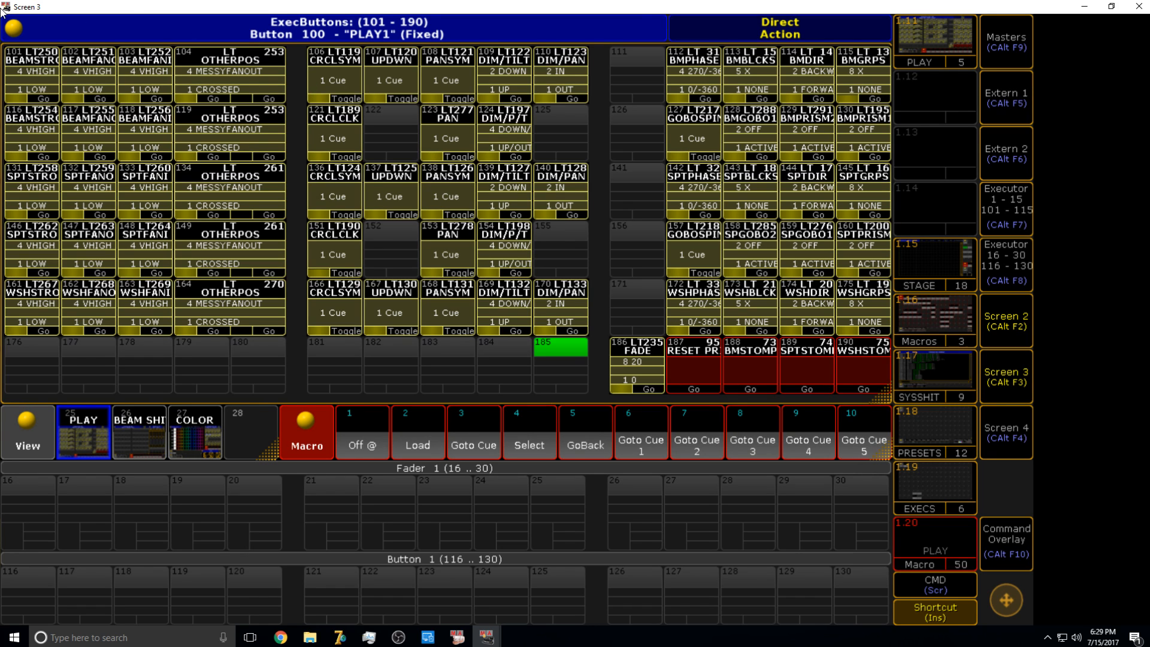
{"action": "left_click", "coordinate": [1022, 43]}
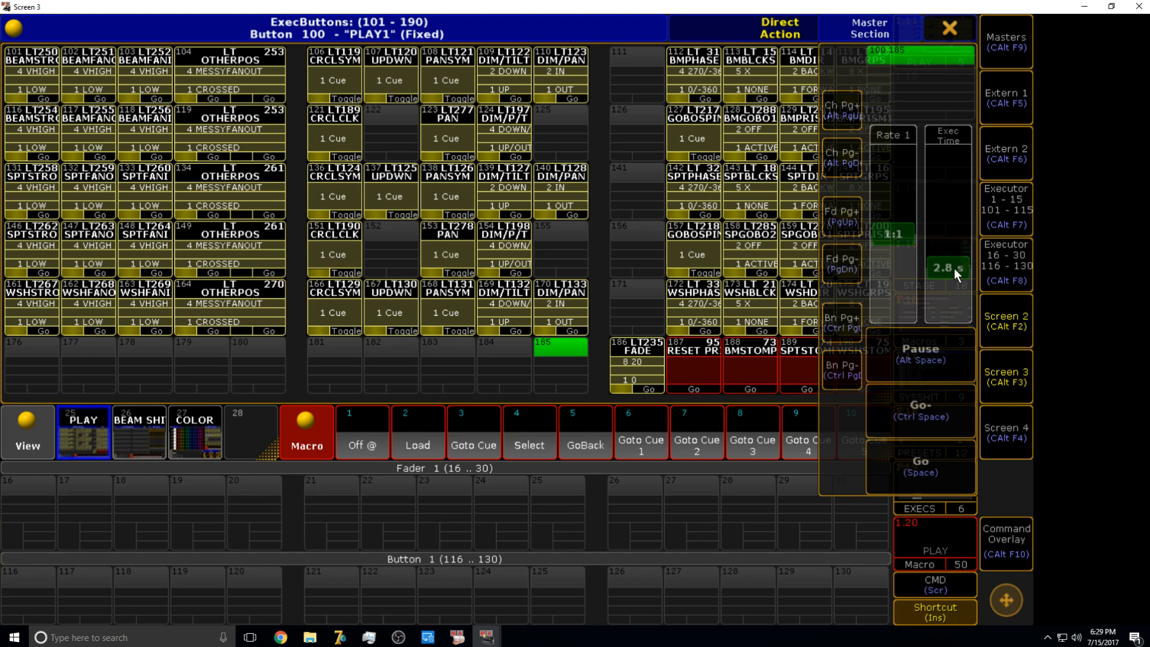
{"action": "left_click", "coordinate": [941, 35]}
{"action": "left_click", "coordinate": [52, 90]}
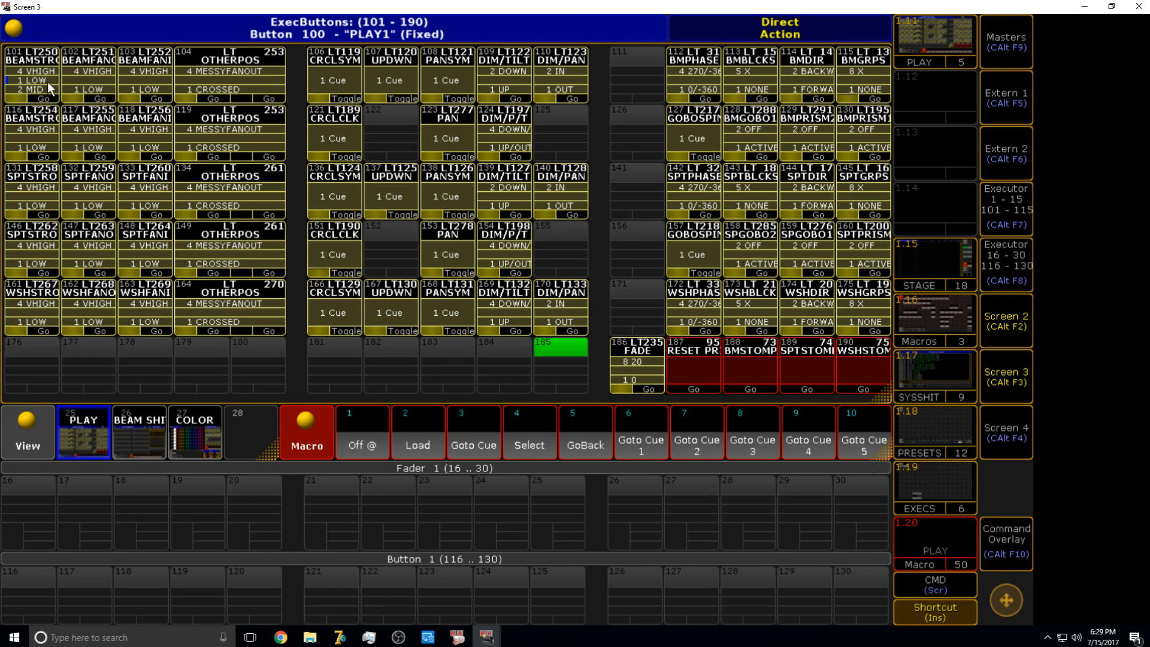
- Bring up the master section, run the LOW cue of the BEAMSTRO executor 116, and hide the masters again
{"action": "left_click", "coordinate": [1010, 48]}
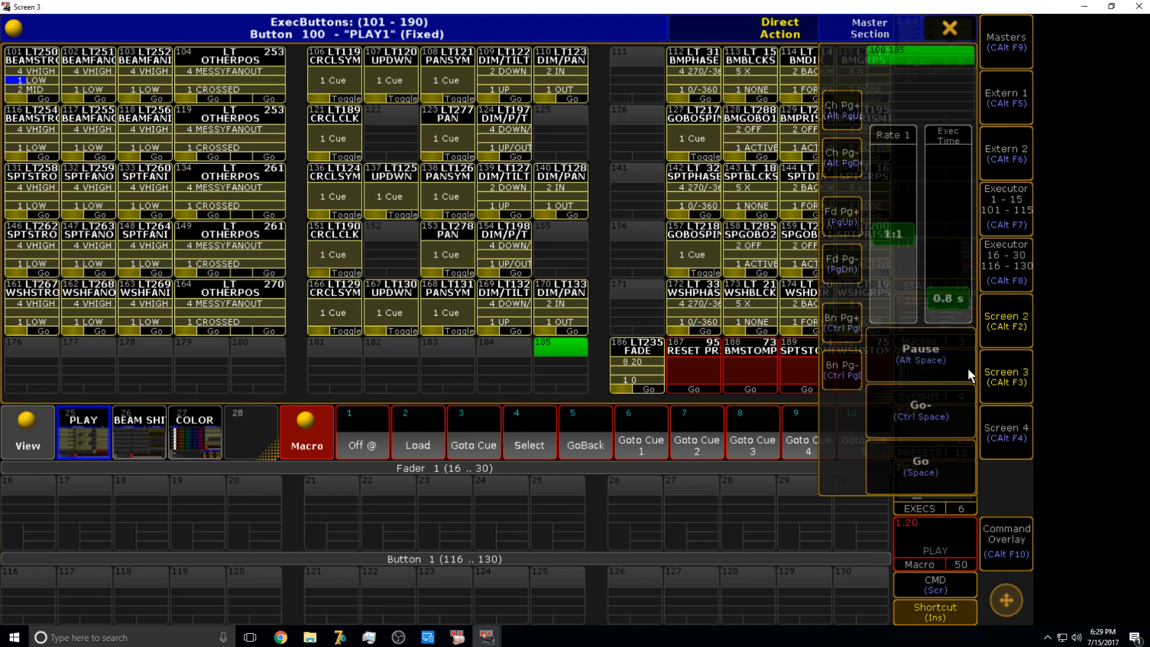
{"action": "left_click", "coordinate": [42, 91]}
{"action": "left_click", "coordinate": [31, 139]}
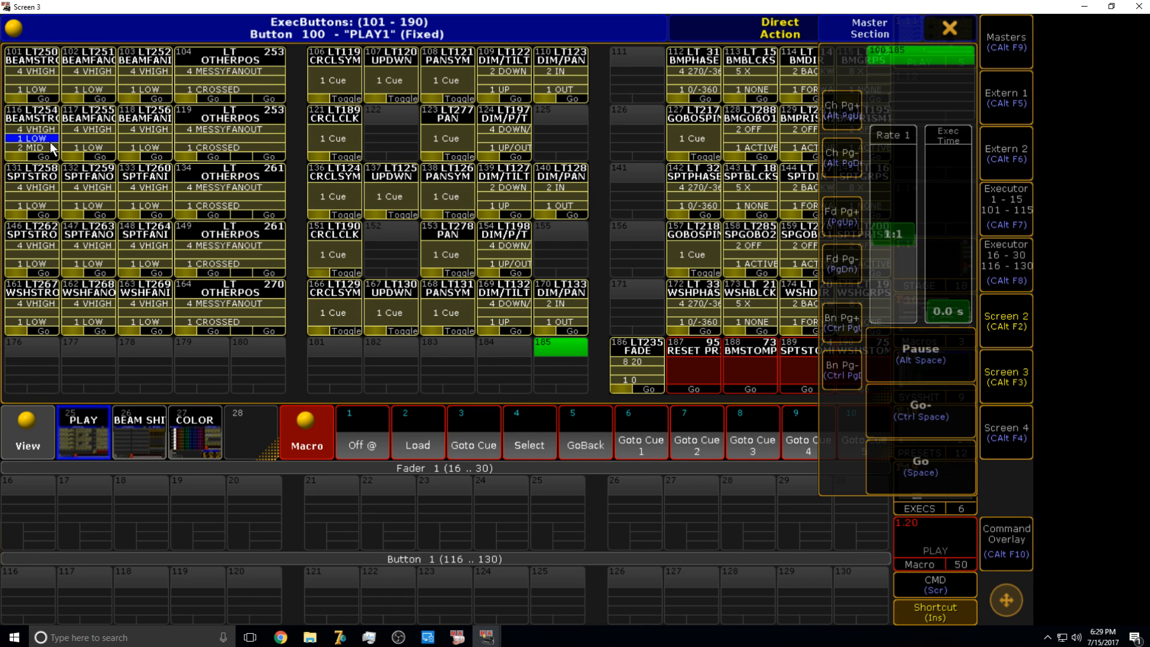
{"action": "left_click", "coordinate": [952, 28]}
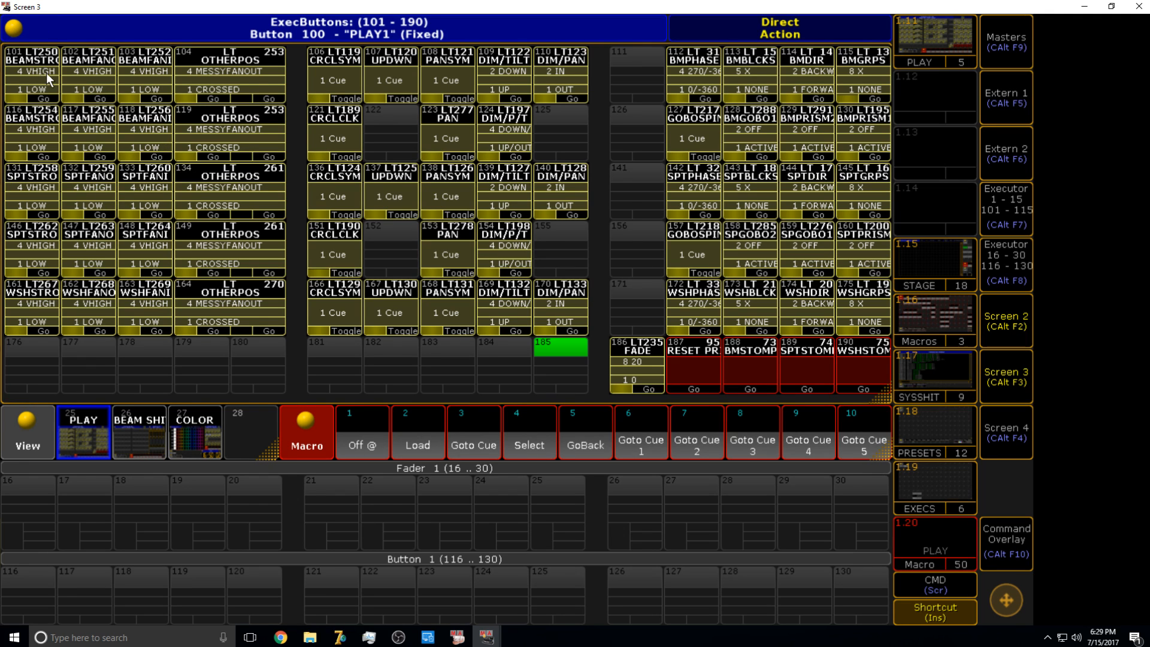
- Raise the BEAMS fader (executor 1) to full and return to the PLAY executor view
{"action": "left_click", "coordinate": [1011, 188]}
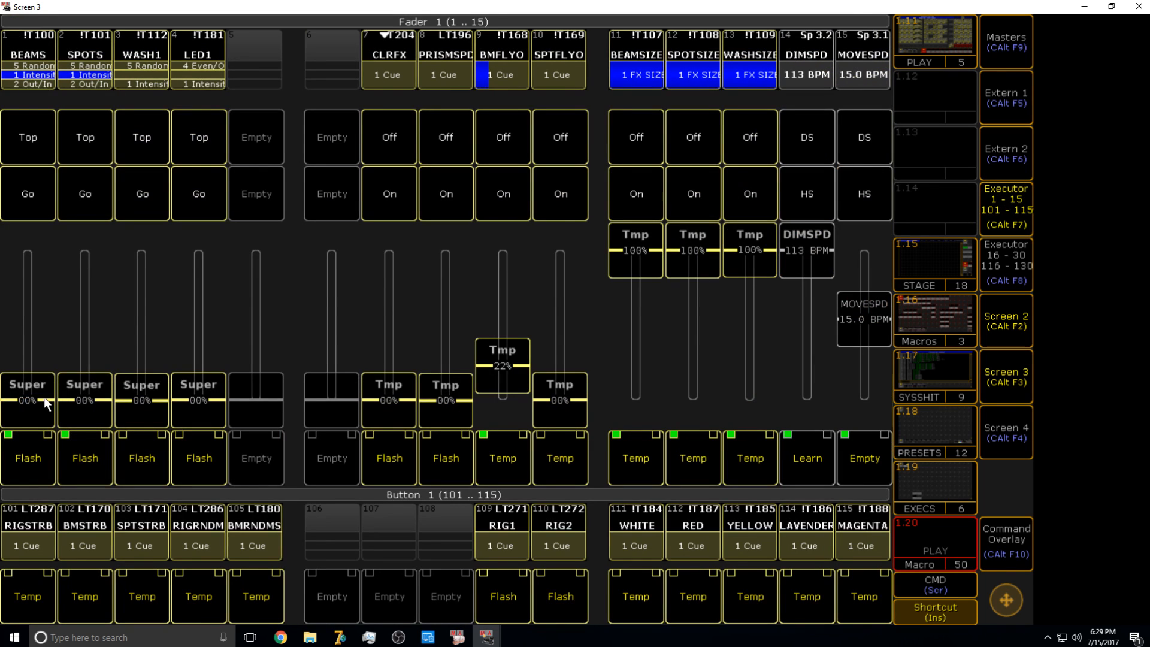
{"action": "left_click_drag", "start_coordinate": [44, 398], "coordinate": [33, 181]}
{"action": "left_click", "coordinate": [1007, 217]}
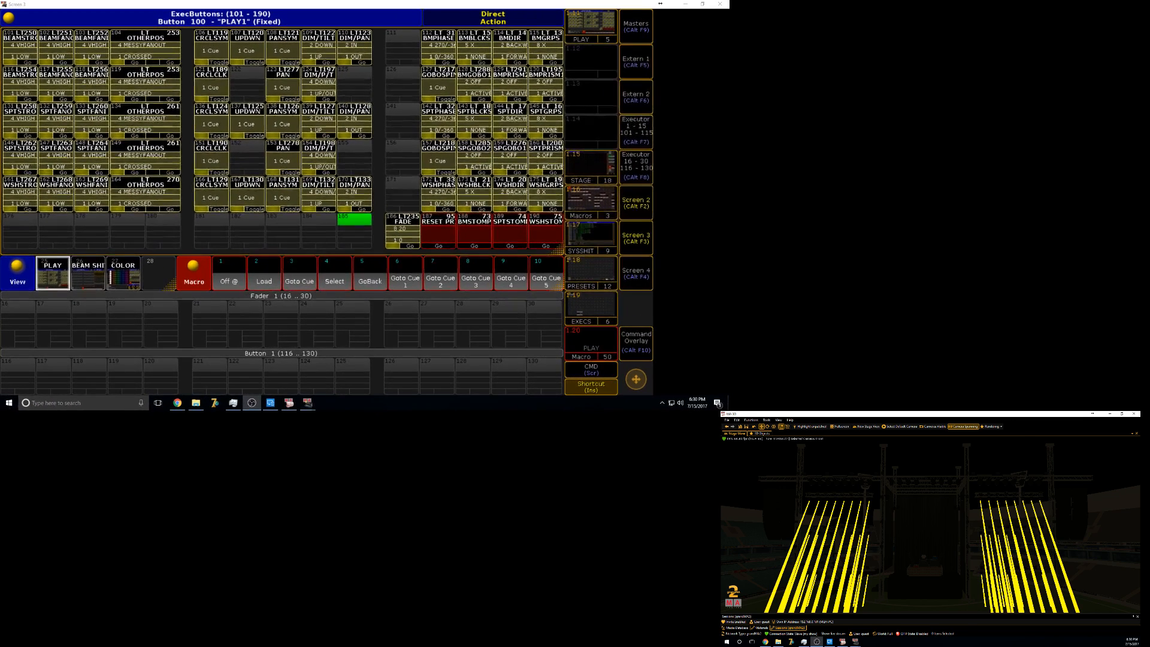
{"action": "left_click", "coordinate": [395, 168]}
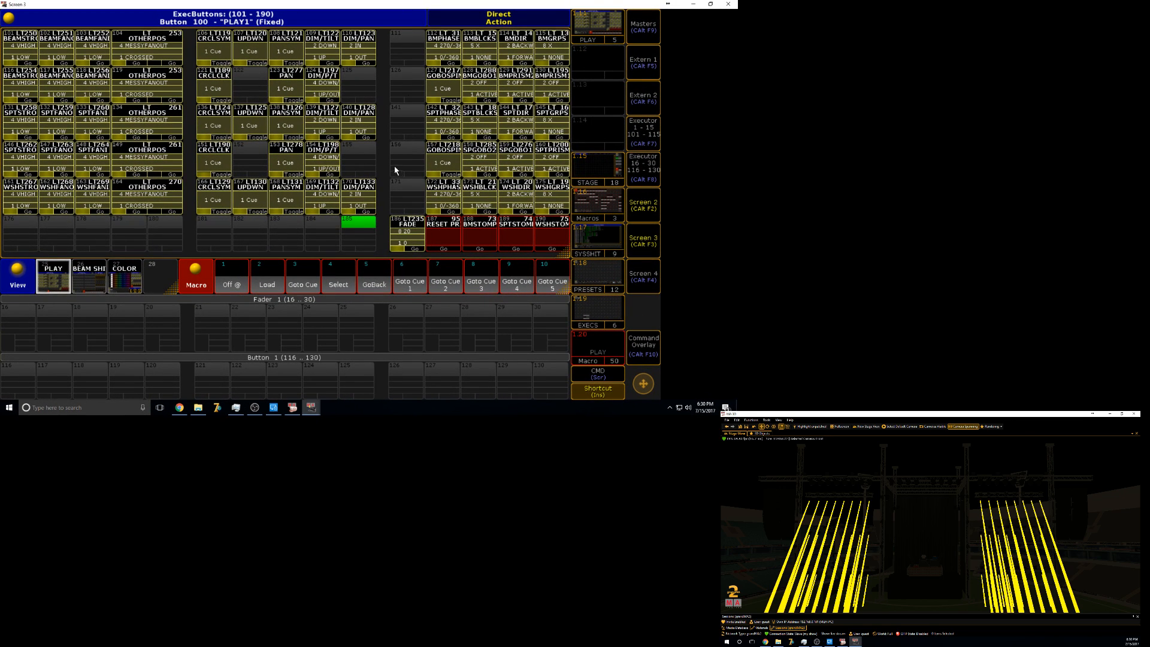
- Run the BEAMSTRO executor (101) through its LOW, MID, HIGH and VHIGH cues and back to LOW
{"action": "left_click", "coordinate": [24, 53]}
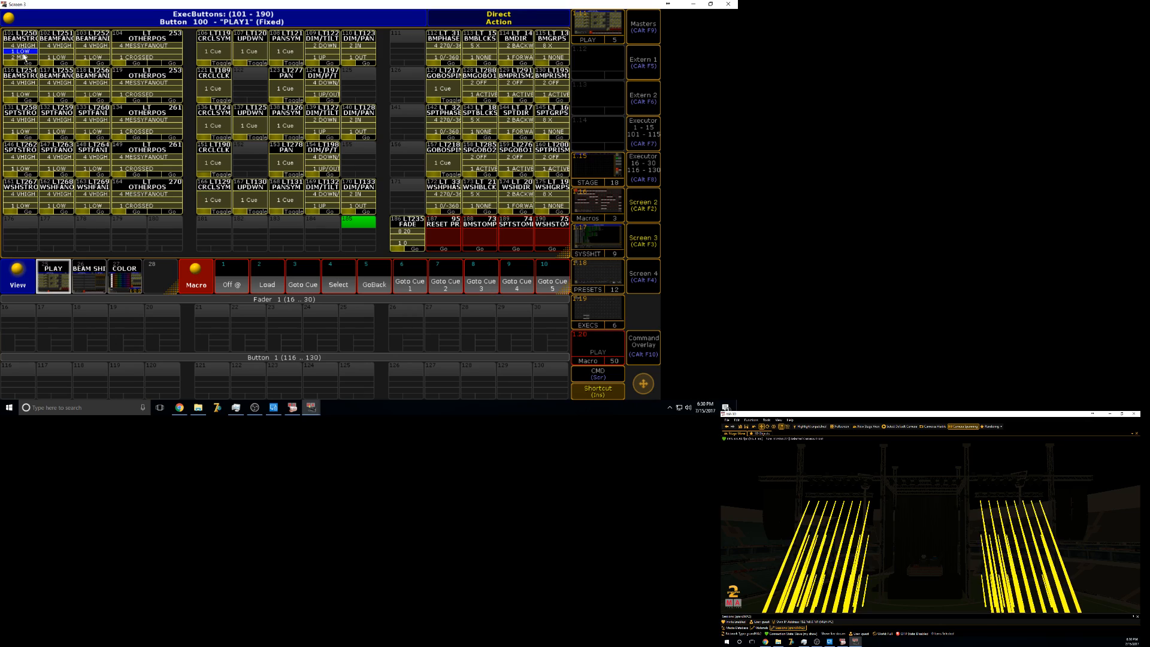
{"action": "left_click", "coordinate": [24, 56]}
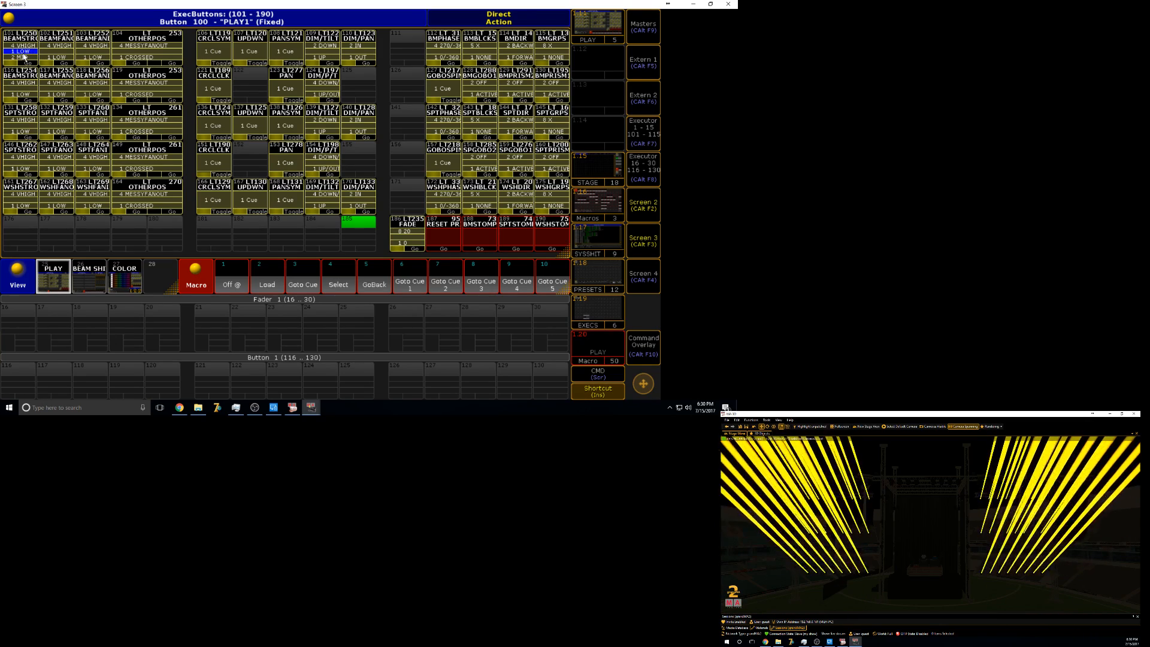
{"action": "left_click", "coordinate": [24, 57]}
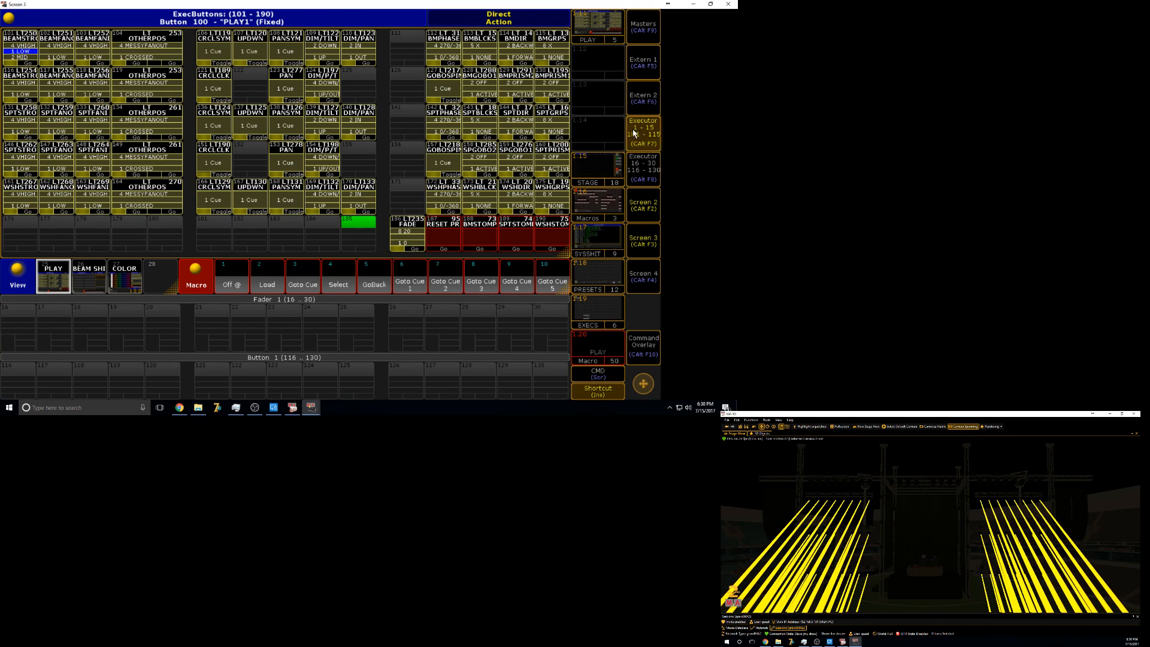
{"action": "left_click", "coordinate": [19, 55]}
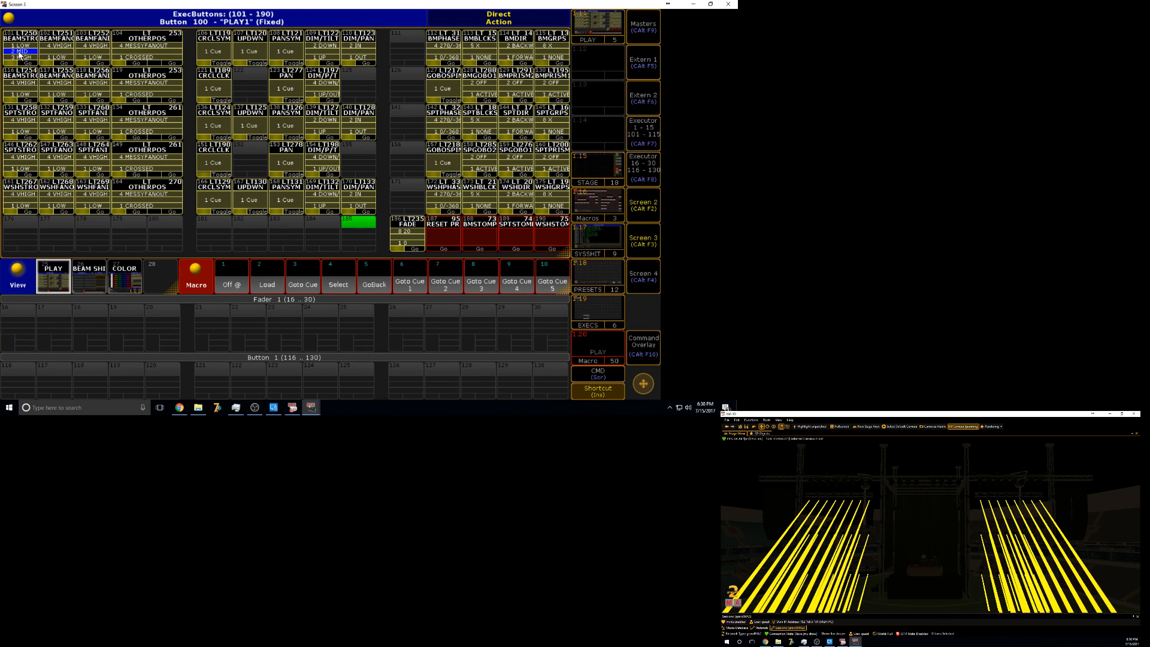
{"action": "left_click", "coordinate": [19, 55]}
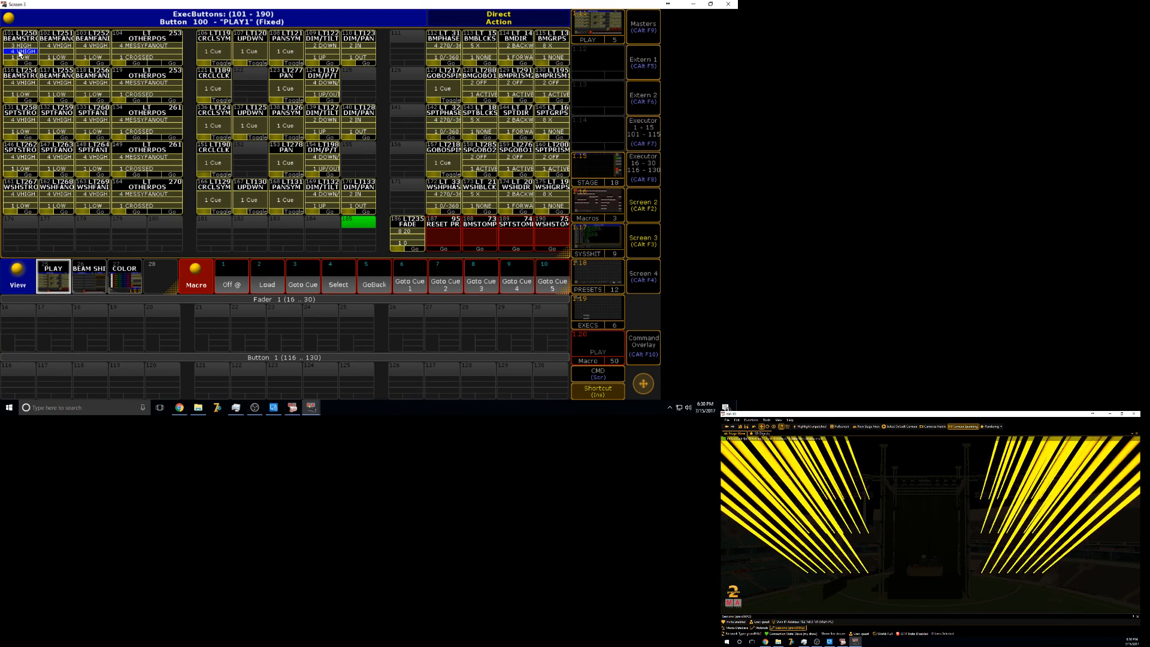
{"action": "left_click", "coordinate": [19, 55]}
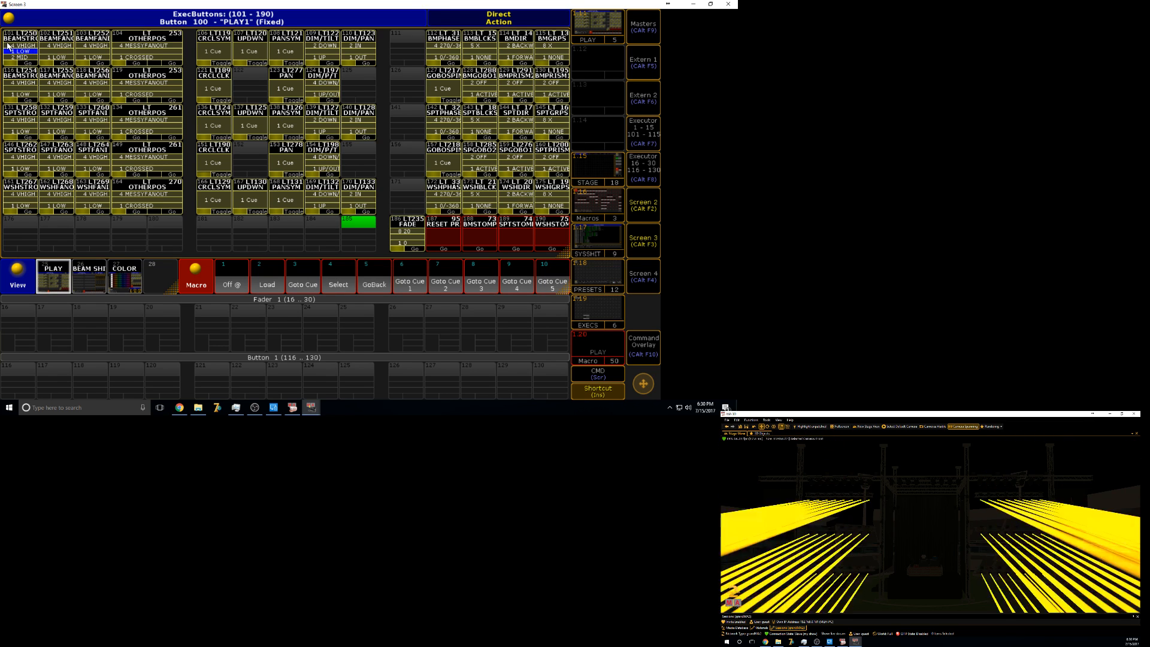
- Try the beam CRCLSYM, UPDWN and PANSYM effect executors (106 to 108) in turn, ending with PANSYM off
{"action": "left_click", "coordinate": [223, 58]}
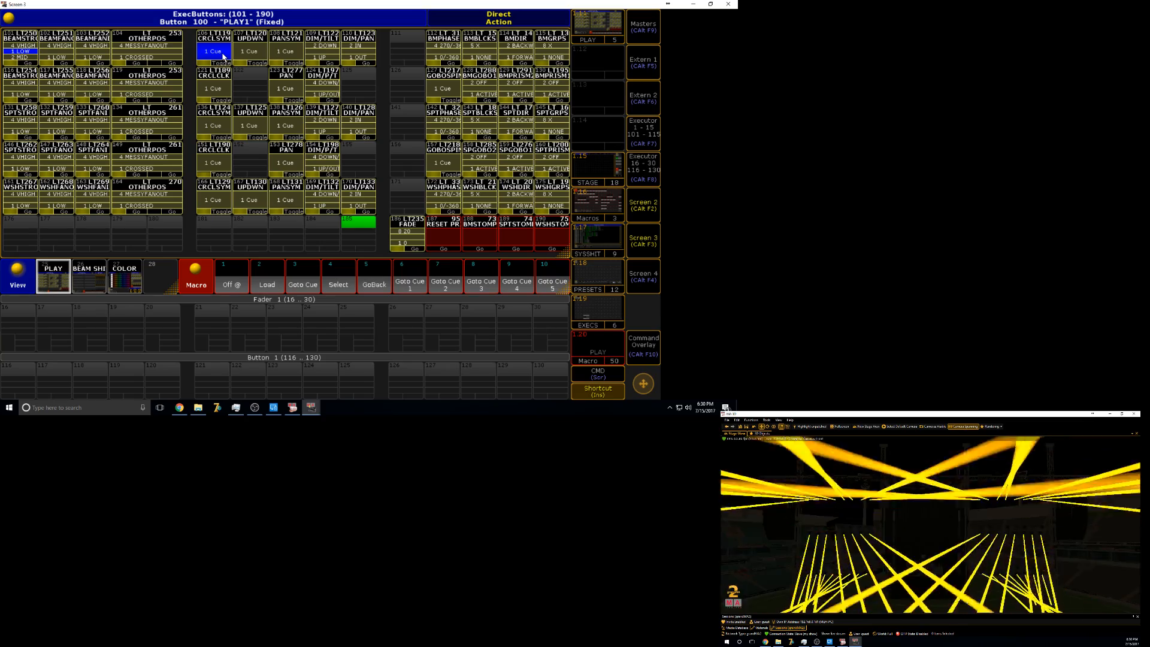
{"action": "left_click", "coordinate": [251, 54]}
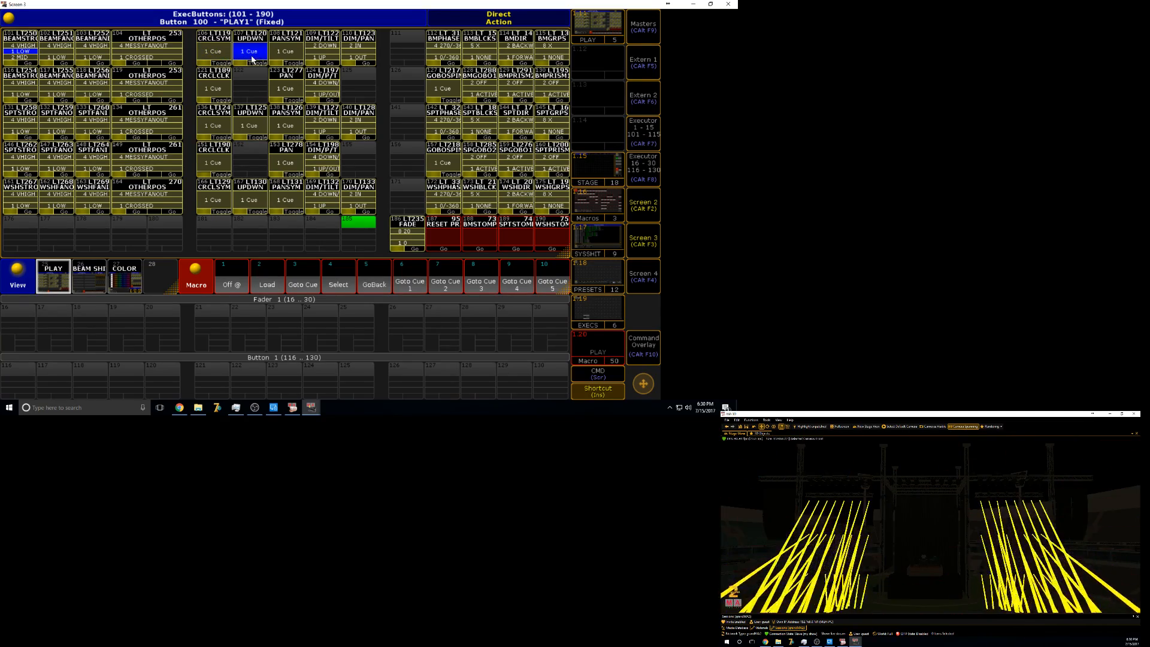
{"action": "left_click", "coordinate": [285, 52]}
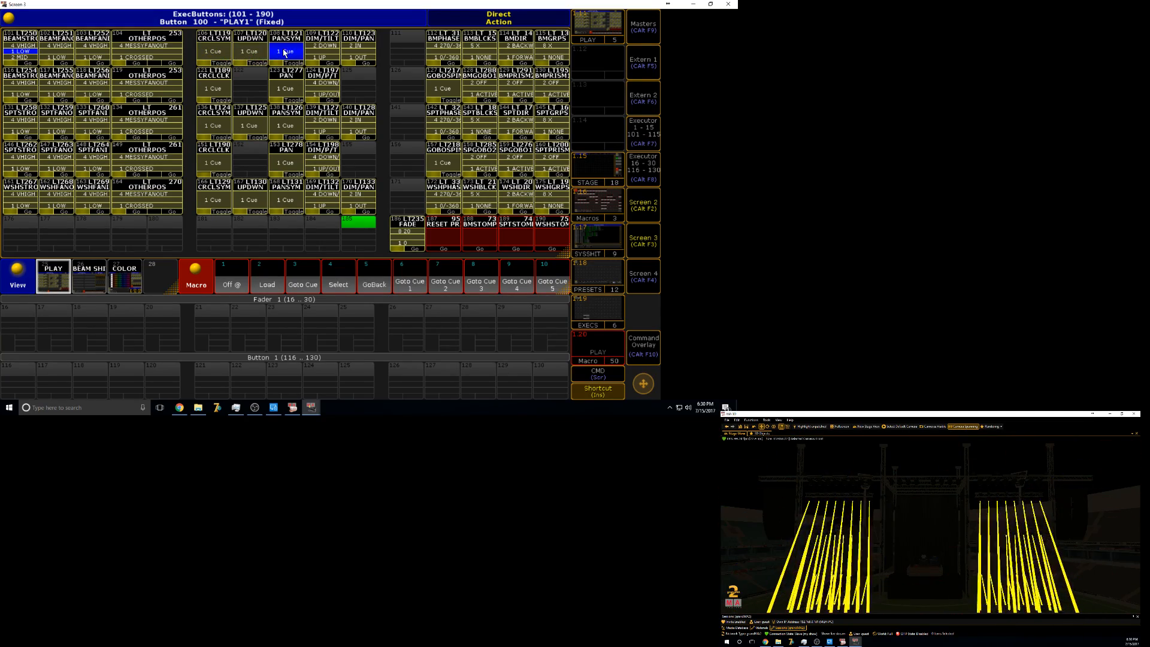
{"action": "left_click", "coordinate": [284, 52]}
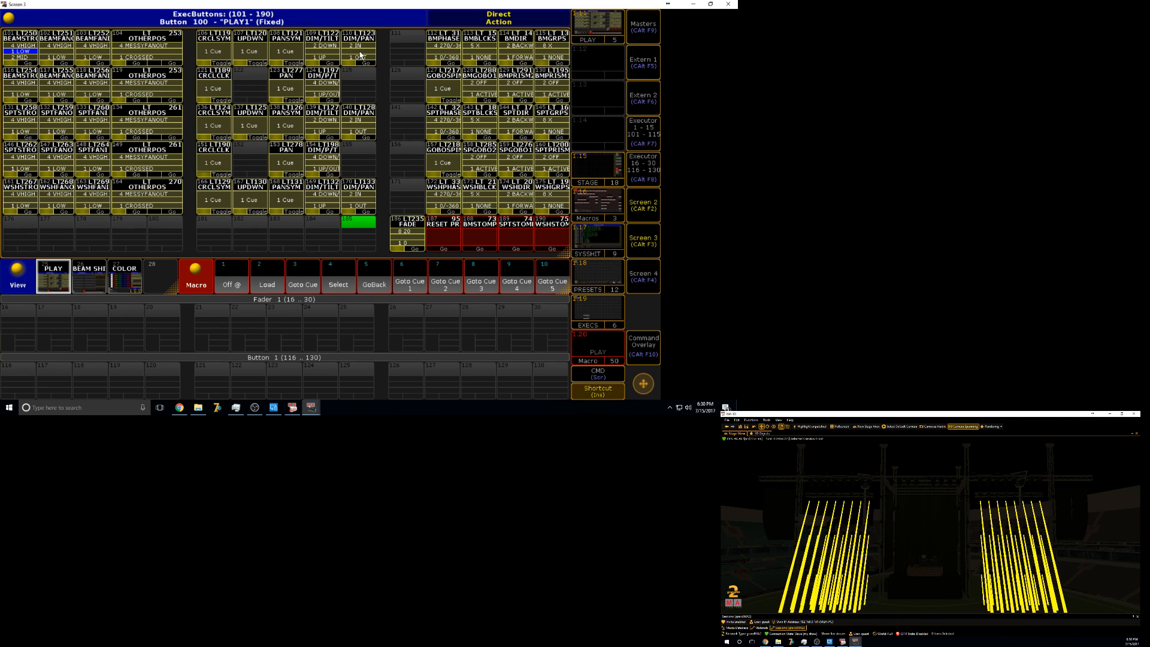
- Run the CRCLCLK executor (121), select the Beam Circle Clock effect (68) on Screen 2, and merge it into that executor
{"action": "left_click", "coordinate": [214, 88]}
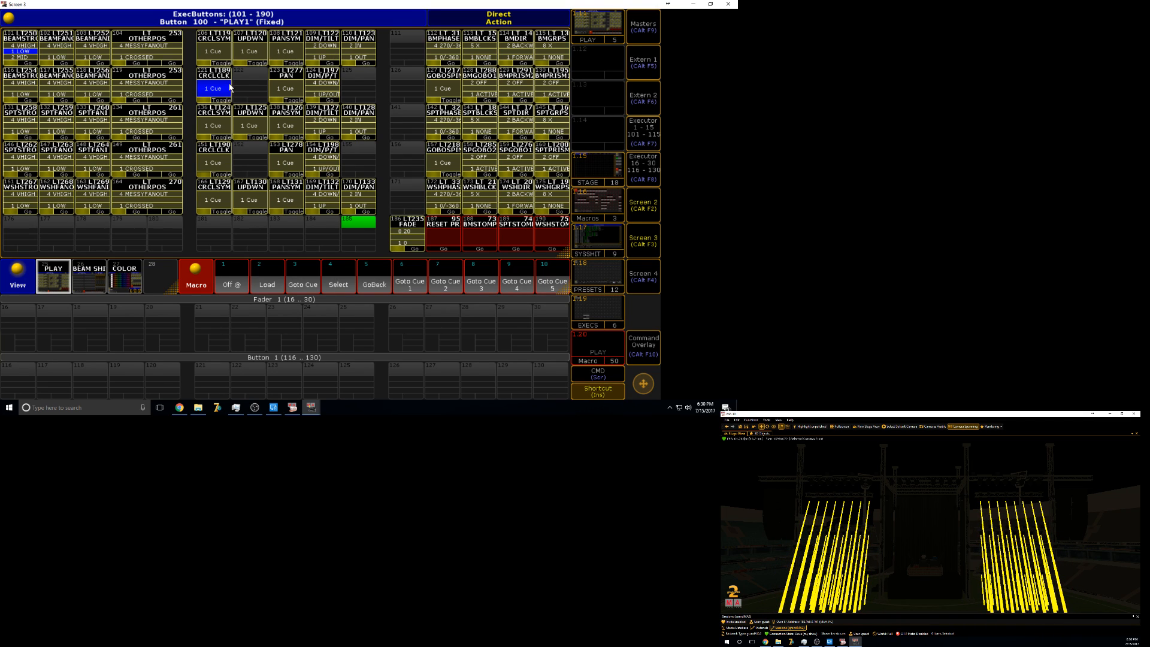
{"action": "left_click", "coordinate": [642, 202]}
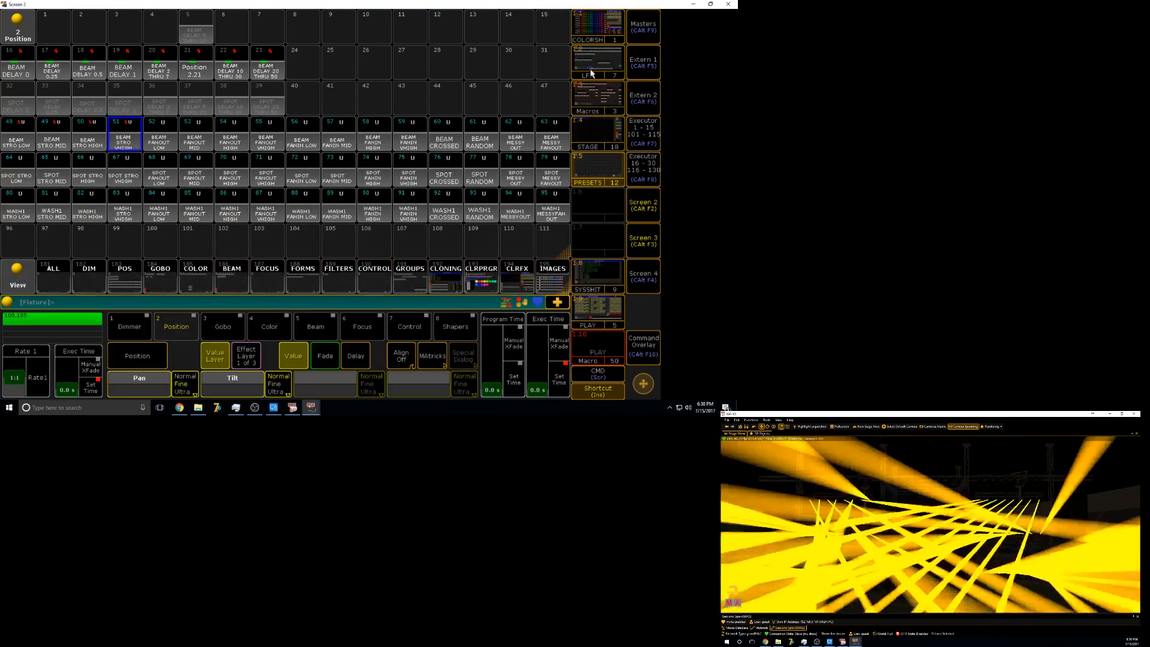
{"action": "left_click", "coordinate": [163, 178]}
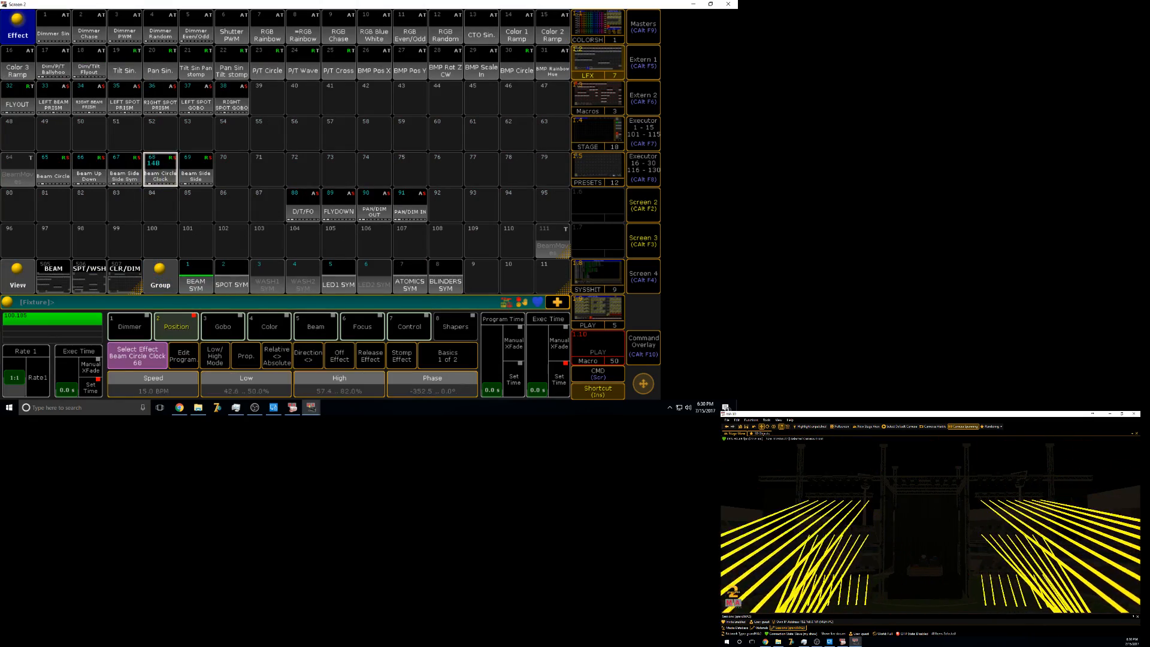
{"action": "left_click", "coordinate": [642, 241]}
{"action": "left_click", "coordinate": [213, 88]}
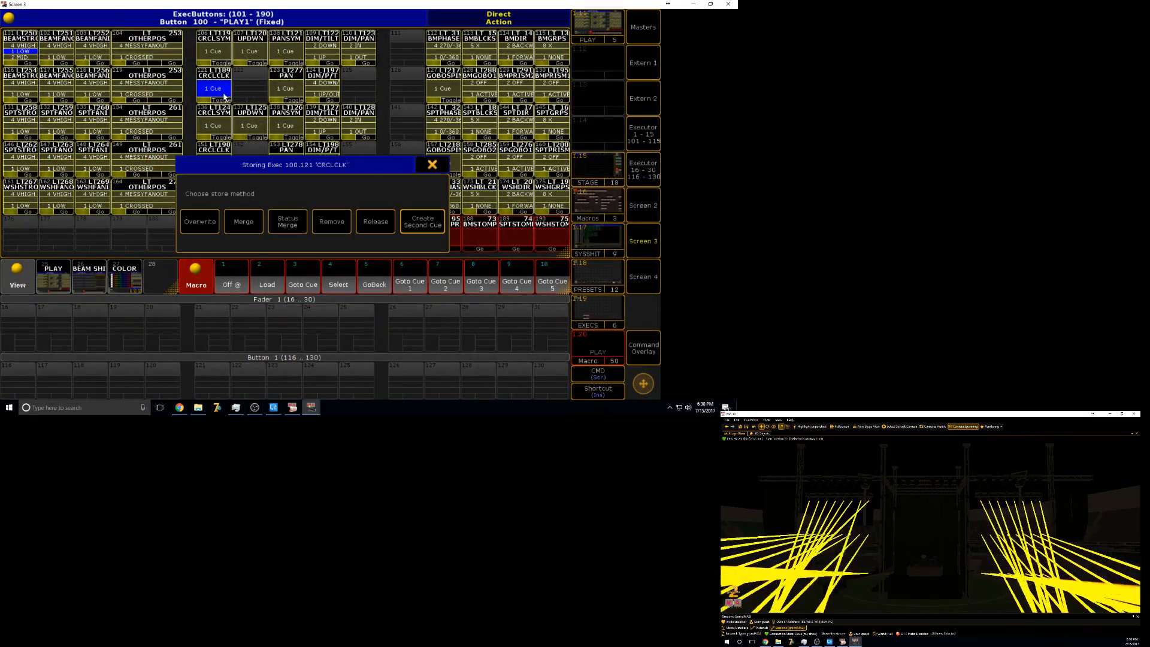
{"action": "left_click", "coordinate": [244, 221]}
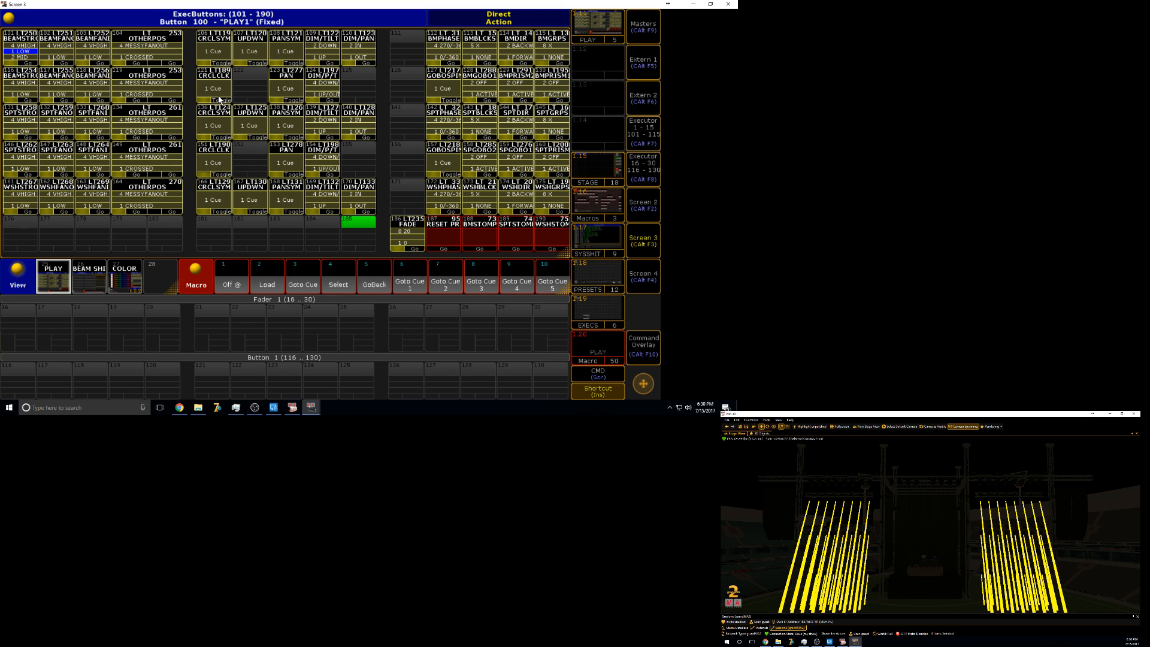
- Run the beam UPDWN executor (107) and switch it off with the Off macro
{"action": "left_click", "coordinate": [250, 51]}
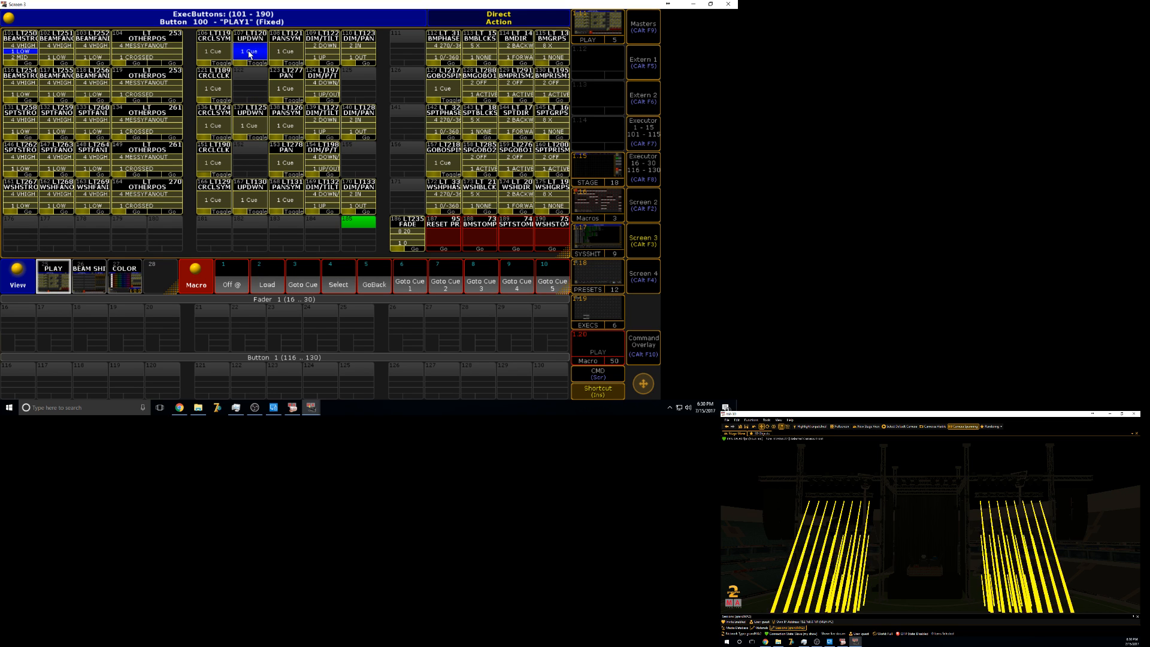
{"action": "left_click", "coordinate": [250, 53]}
{"action": "left_click", "coordinate": [250, 53]}
{"action": "left_click", "coordinate": [228, 287]}
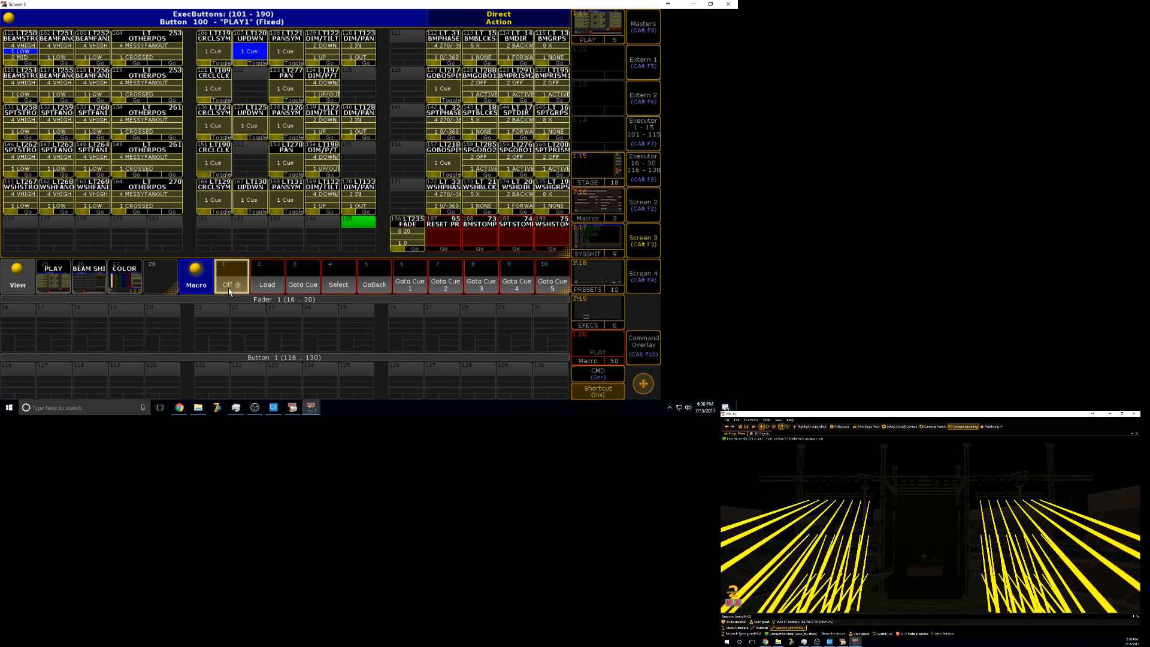
{"action": "left_click", "coordinate": [245, 58]}
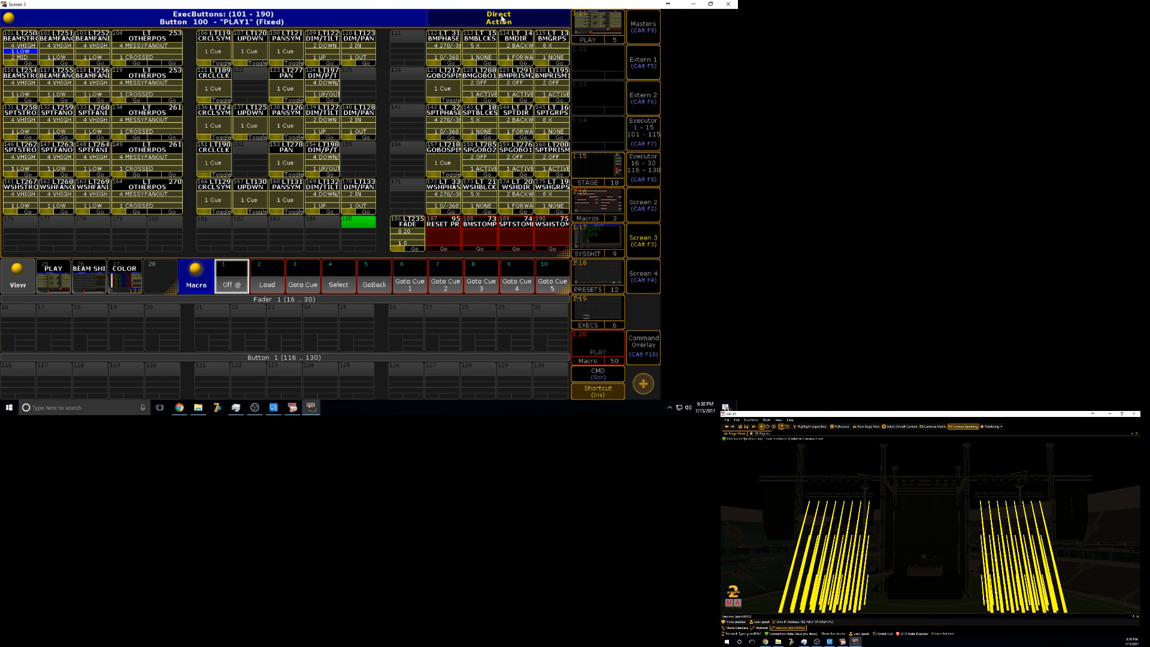
- Send the BMBLCKS executor (113) to its X cue with the Goto Cue macro and enter 5 beam blocks
{"action": "left_click", "coordinate": [488, 45]}
{"action": "left_click", "coordinate": [294, 275]}
{"action": "left_click", "coordinate": [282, 140]}
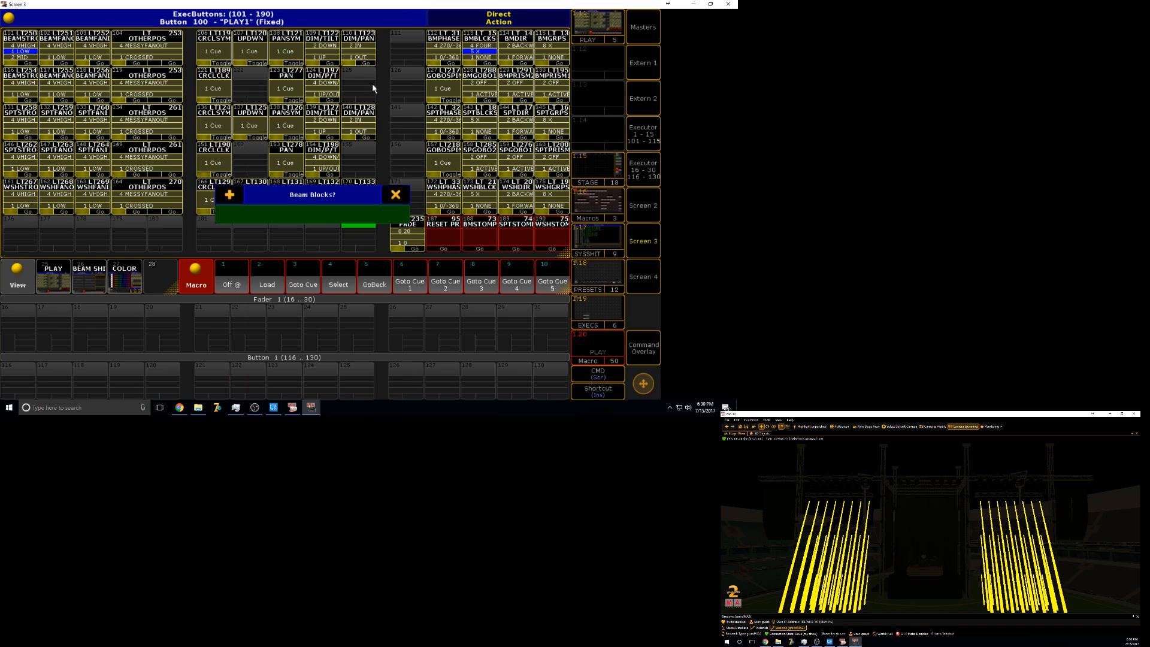
{"action": "type", "text": "5"}
{"action": "key", "text": "Return"}
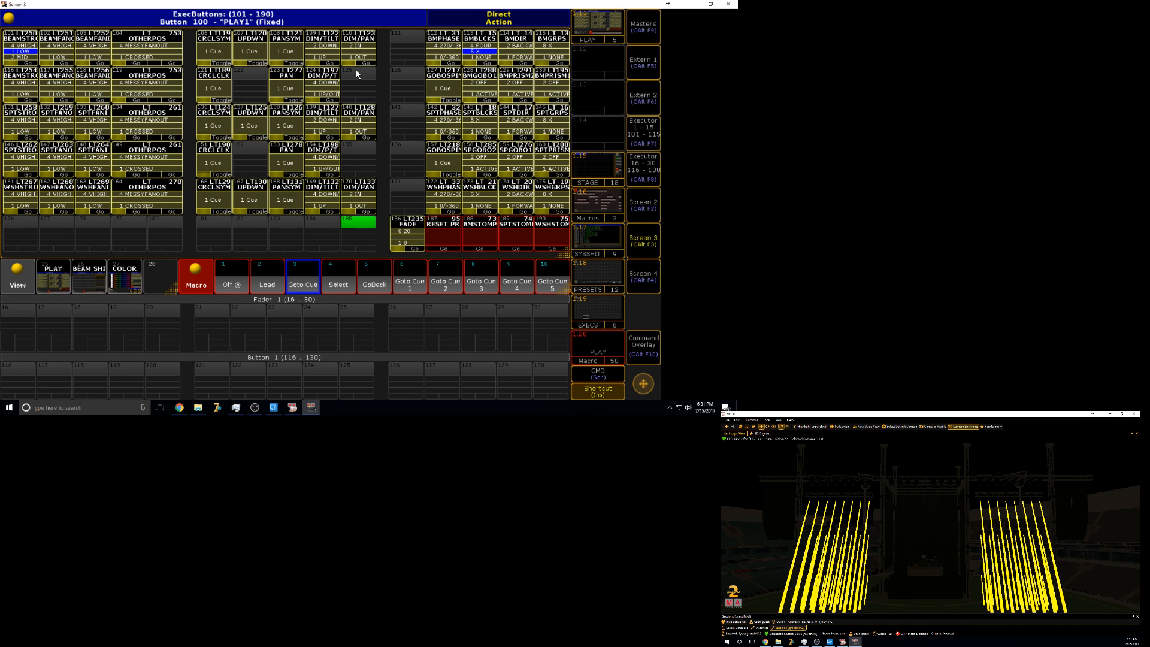
- Set BMBLCKS to NONE and BMDIR to FORWARD, and cycle BMGRPS through its cues back to NONE
{"action": "left_click", "coordinate": [496, 56]}
{"action": "left_click", "coordinate": [517, 56]}
{"action": "left_click", "coordinate": [517, 57]}
{"action": "left_click", "coordinate": [517, 57]}
{"action": "left_click", "coordinate": [553, 51]}
{"action": "left_click", "coordinate": [552, 51]}
{"action": "left_click", "coordinate": [552, 51]}
{"action": "left_click", "coordinate": [552, 51]}
{"action": "left_click", "coordinate": [552, 51]}
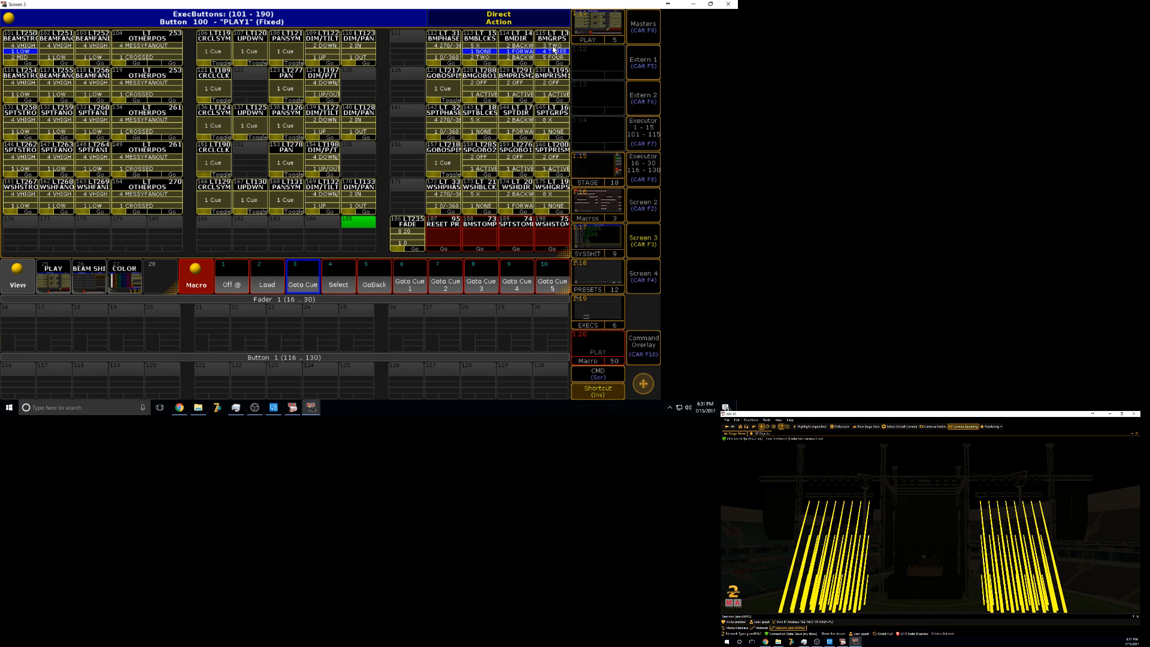
{"action": "left_click", "coordinate": [552, 51]}
{"action": "left_click", "coordinate": [552, 51]}
{"action": "left_click", "coordinate": [552, 51]}
{"action": "left_click", "coordinate": [552, 51]}
- Advance the FADE executor (186) to its 10 cue and send the BEAMSTRO executor 116 to VHIGH with the Goto Cue 4 macro
{"action": "left_click", "coordinate": [413, 246]}
{"action": "left_click", "coordinate": [412, 245]}
{"action": "left_click", "coordinate": [410, 245]}
{"action": "left_click", "coordinate": [409, 244]}
{"action": "left_click", "coordinate": [410, 244]}
{"action": "left_click", "coordinate": [410, 245]}
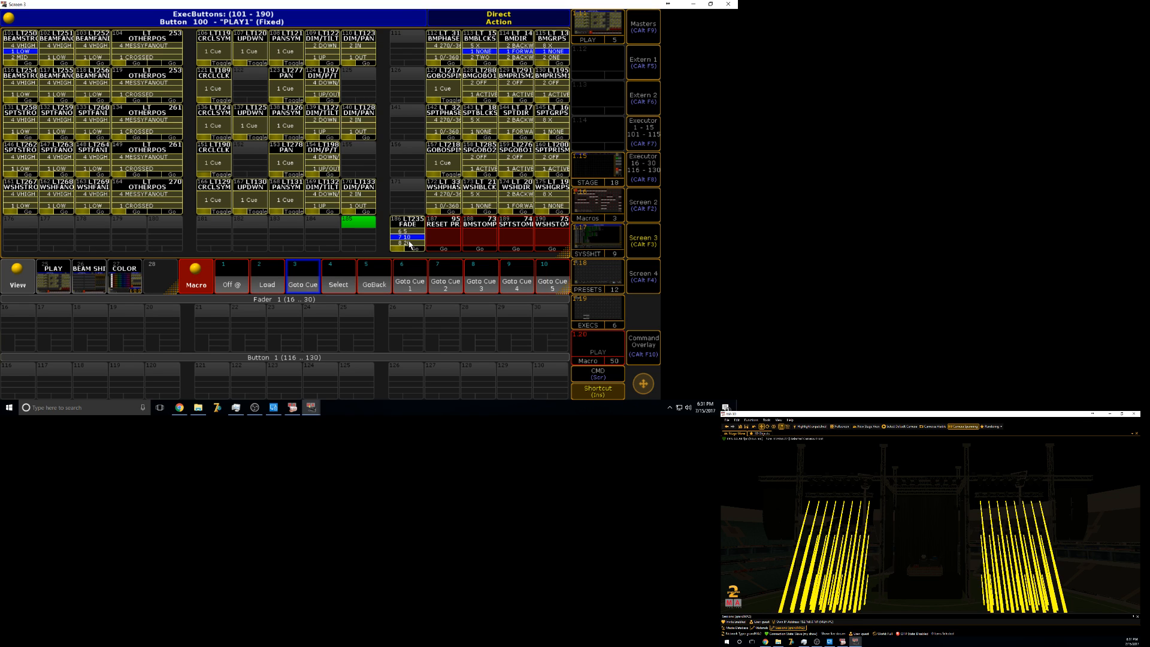
{"action": "left_click", "coordinate": [503, 287]}
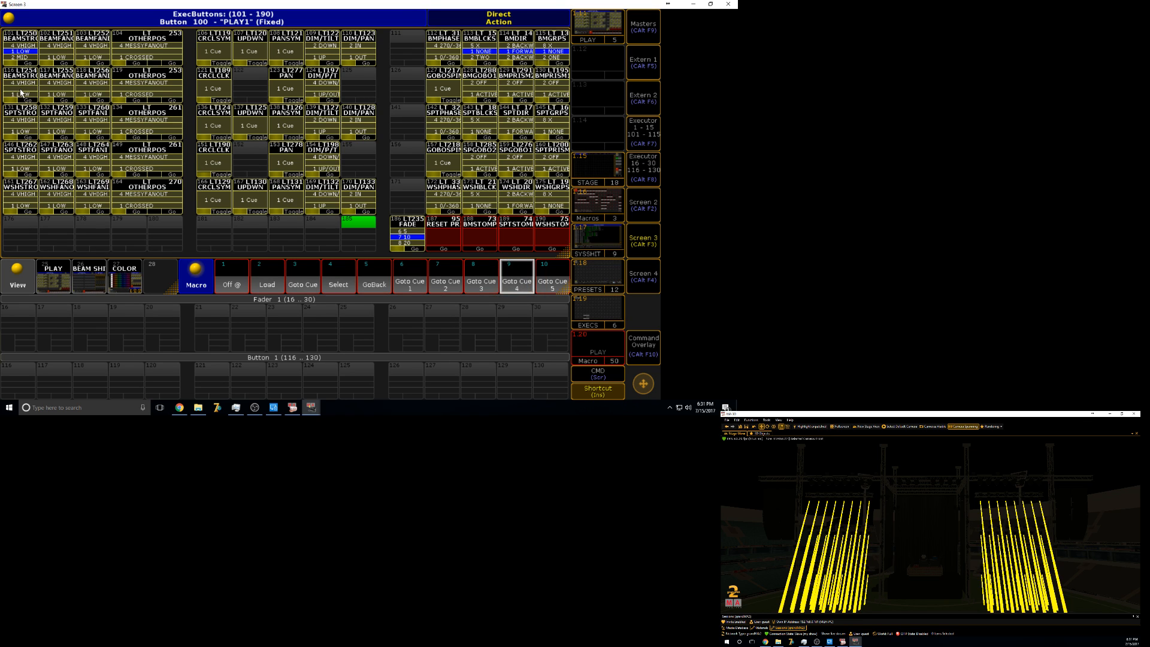
{"action": "left_click", "coordinate": [22, 93]}
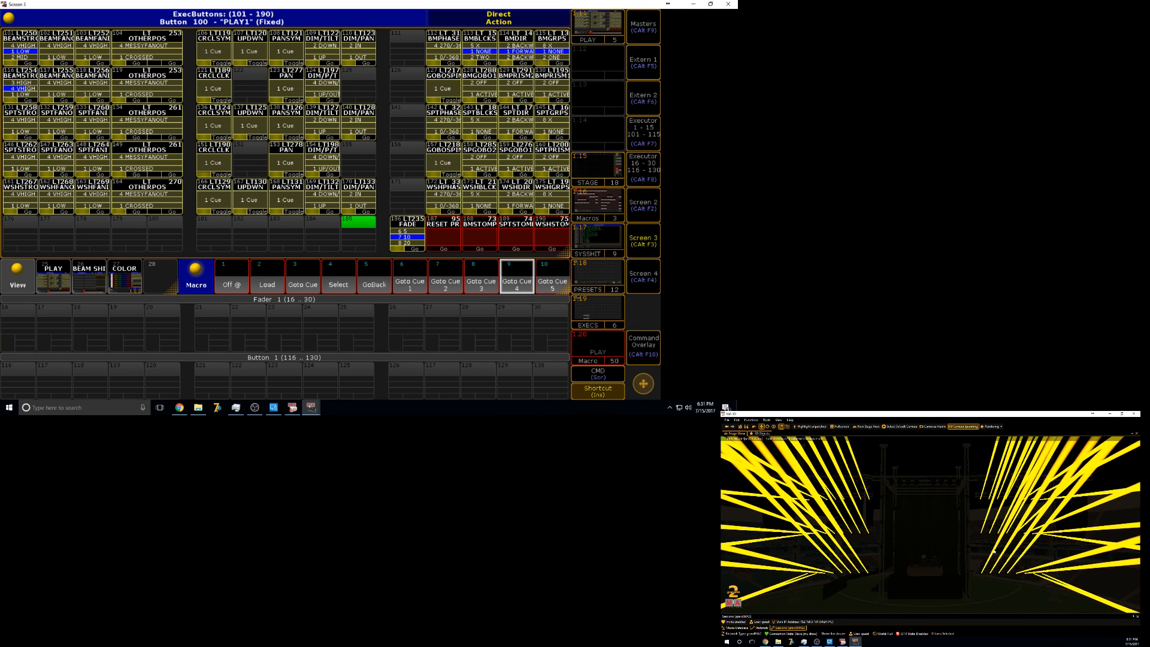
- Inspect the CMD column of the FADE sequence (executor 186) in the editor and close it
{"action": "left_click", "coordinate": [406, 233]}
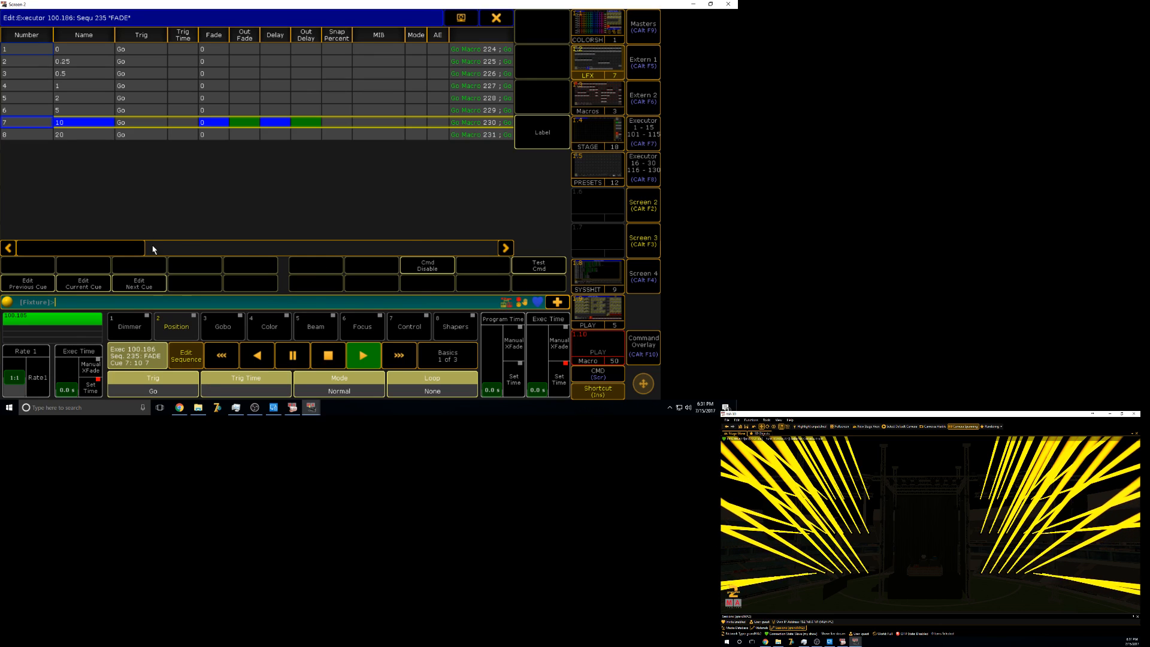
{"action": "left_click_drag", "start_coordinate": [96, 251], "coordinate": [219, 257]}
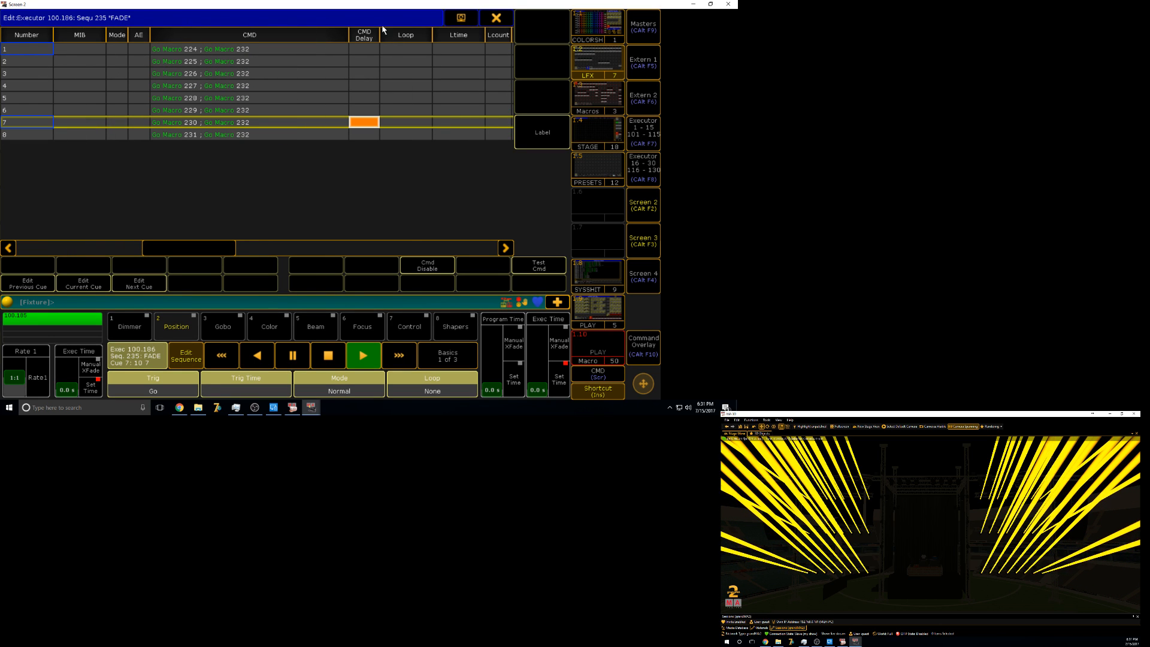
{"action": "left_click", "coordinate": [495, 19]}
- Show the position delay macros on Screen 2, inspect the commands of the DELAY 0 macro (224), and close its editor
{"action": "left_click", "coordinate": [651, 190]}
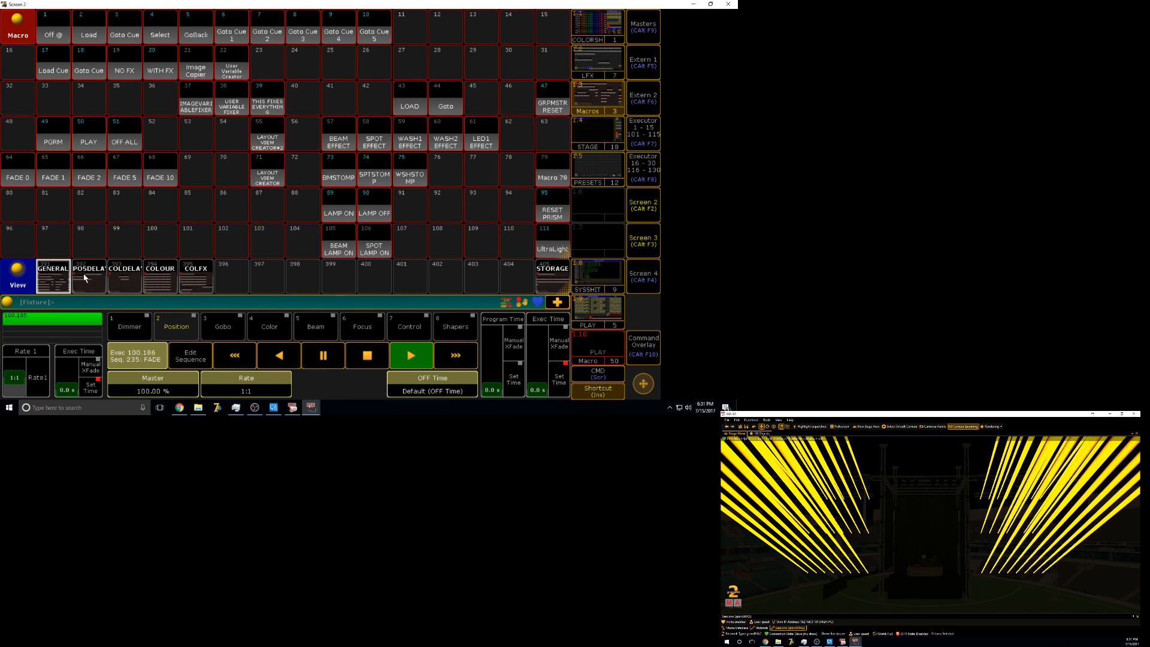
{"action": "left_click", "coordinate": [84, 273]}
{"action": "right_click", "coordinate": [13, 171]}
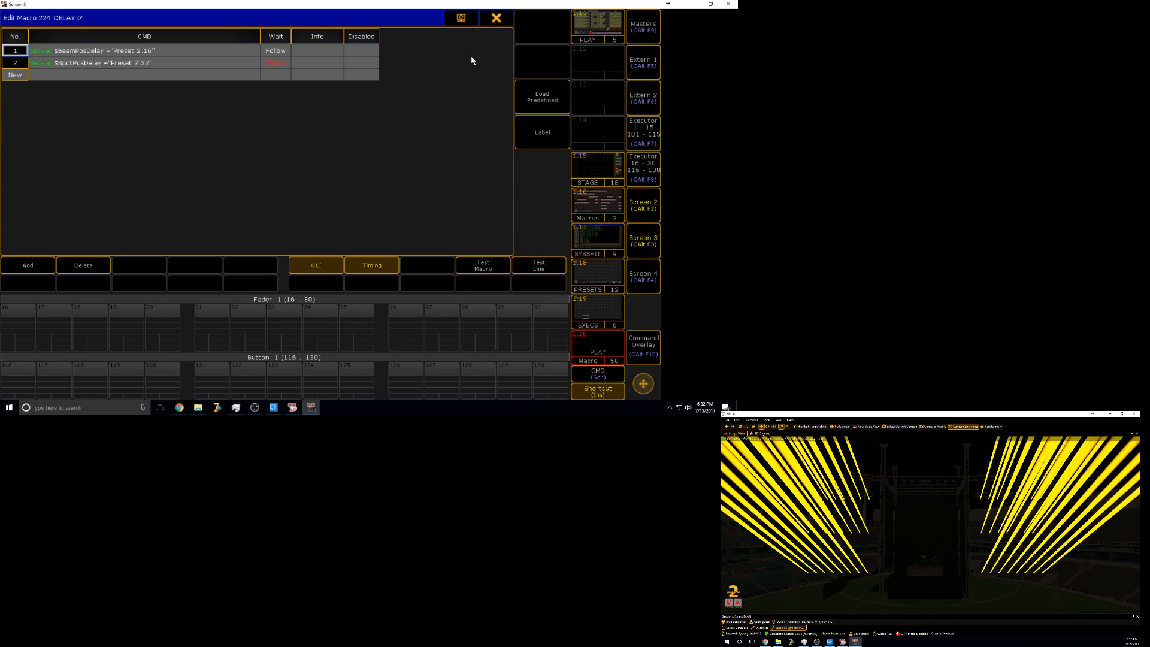
{"action": "left_click", "coordinate": [495, 18]}
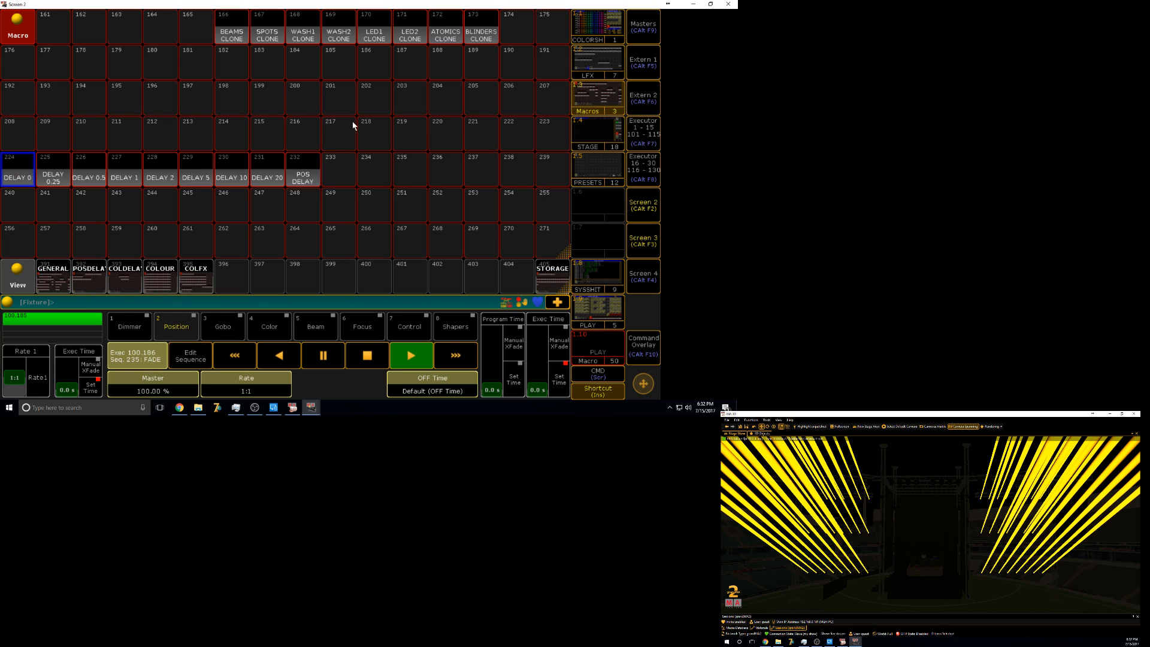
- Inspect the full command list of the POS DELAY macro (232) and close its editor
{"action": "right_click", "coordinate": [303, 185]}
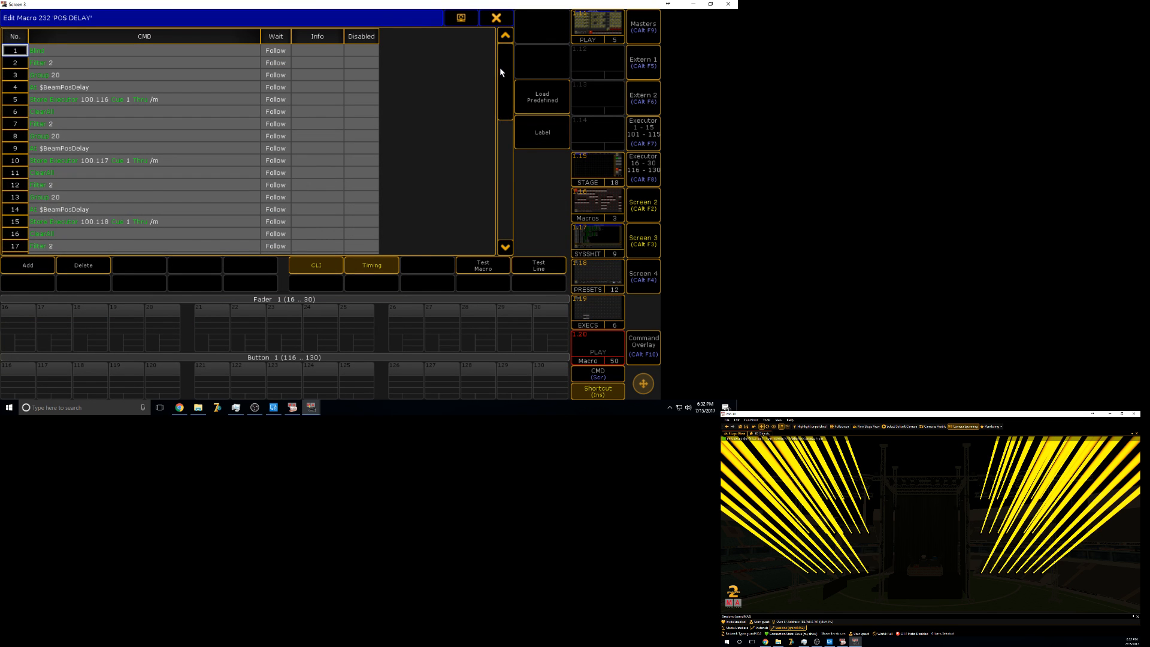
{"action": "left_click_drag", "start_coordinate": [500, 72], "coordinate": [483, 51]}
{"action": "left_click", "coordinate": [497, 18]}
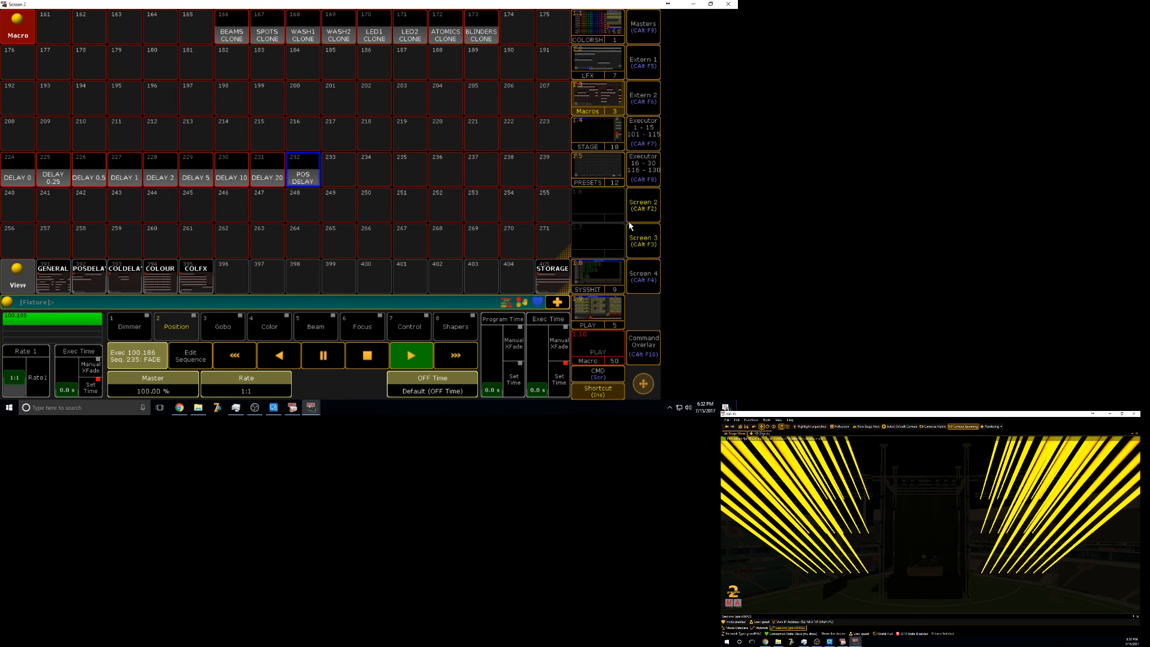
- Show the COLOR preset pool on Screen 2 and select the BEAM DELAY group (20)
{"action": "left_click", "coordinate": [602, 24]}
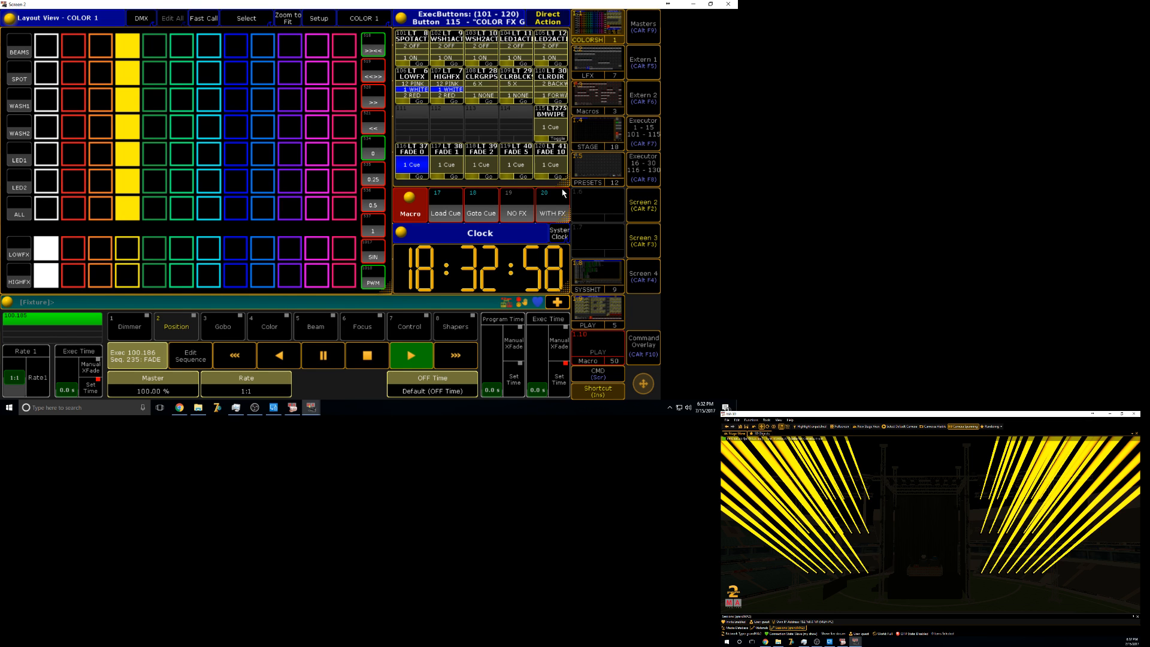
{"action": "left_click", "coordinate": [598, 164]}
{"action": "left_click", "coordinate": [203, 279]}
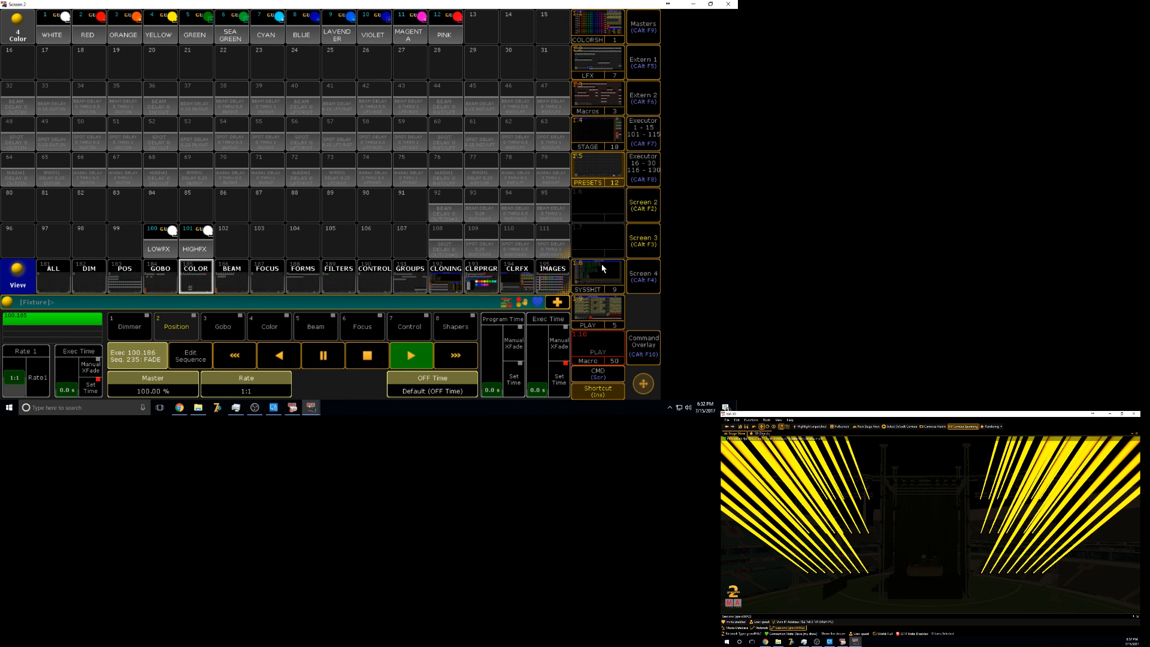
{"action": "key", "text": "alt+Tab"}
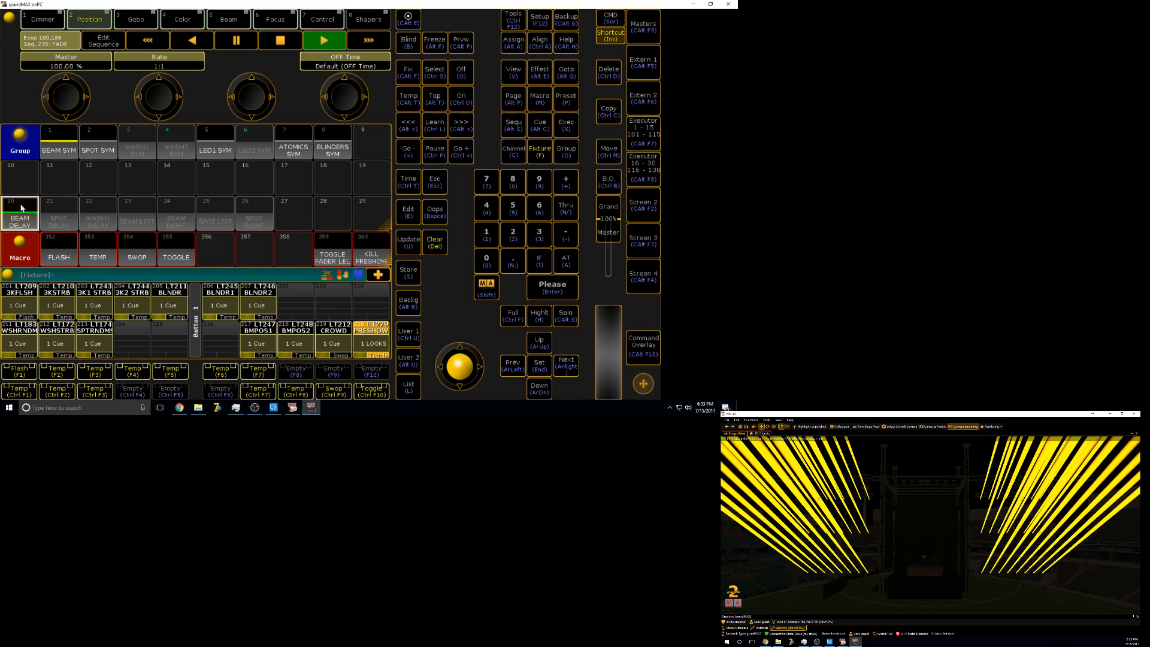
{"action": "left_click", "coordinate": [640, 218]}
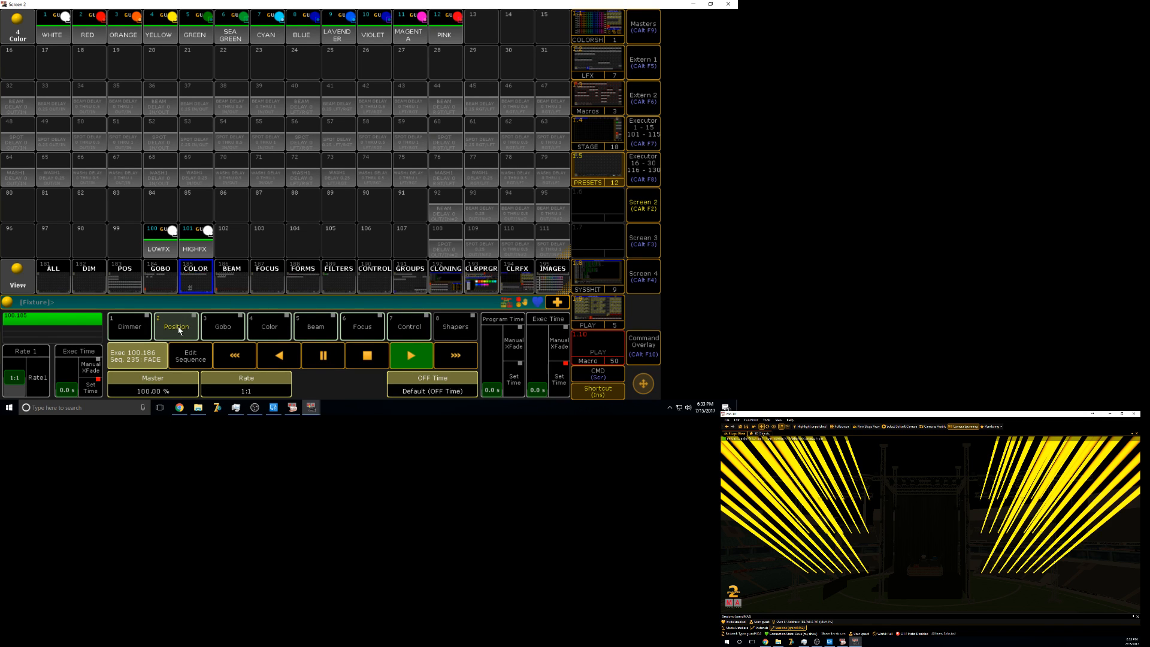
- Set the group's C1 color delay to 0 and store it into color preset 4.32 by merging
{"action": "left_click", "coordinate": [284, 329]}
{"action": "left_click", "coordinate": [359, 358]}
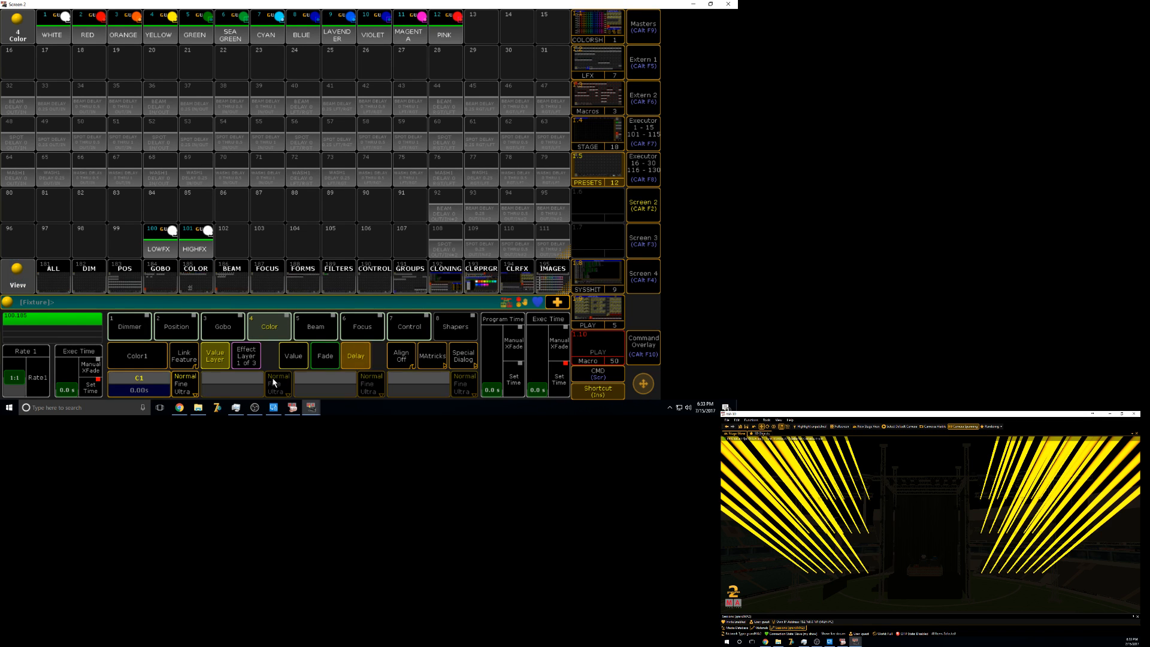
{"action": "left_click", "coordinate": [144, 385]}
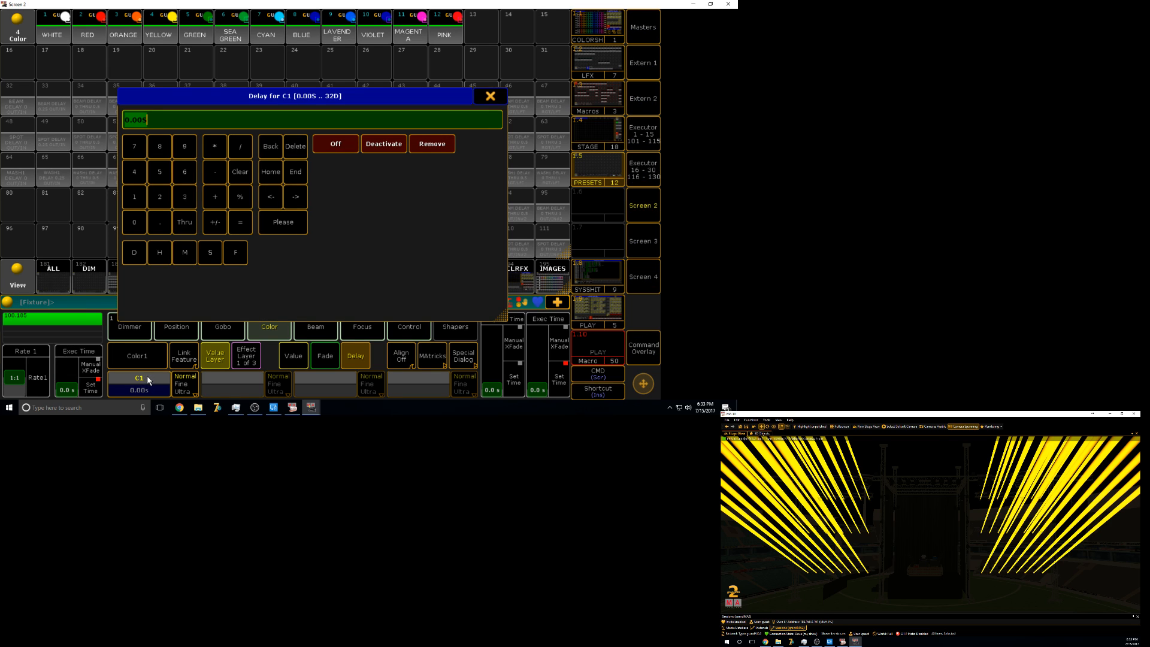
{"action": "left_click", "coordinate": [160, 278]}
{"action": "left_click", "coordinate": [15, 90]}
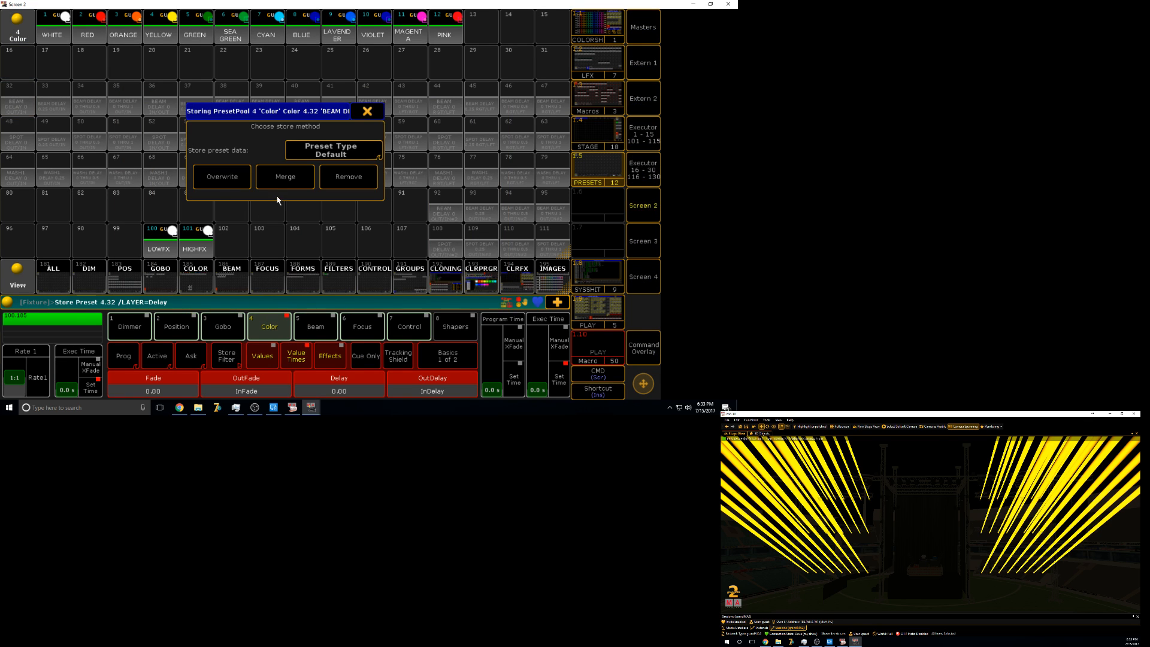
{"action": "left_click", "coordinate": [284, 179]}
- Set the C1 color delay to 0 THRU 0.25 THRU 0 and merge it into color preset 4.33
{"action": "left_click", "coordinate": [131, 390]}
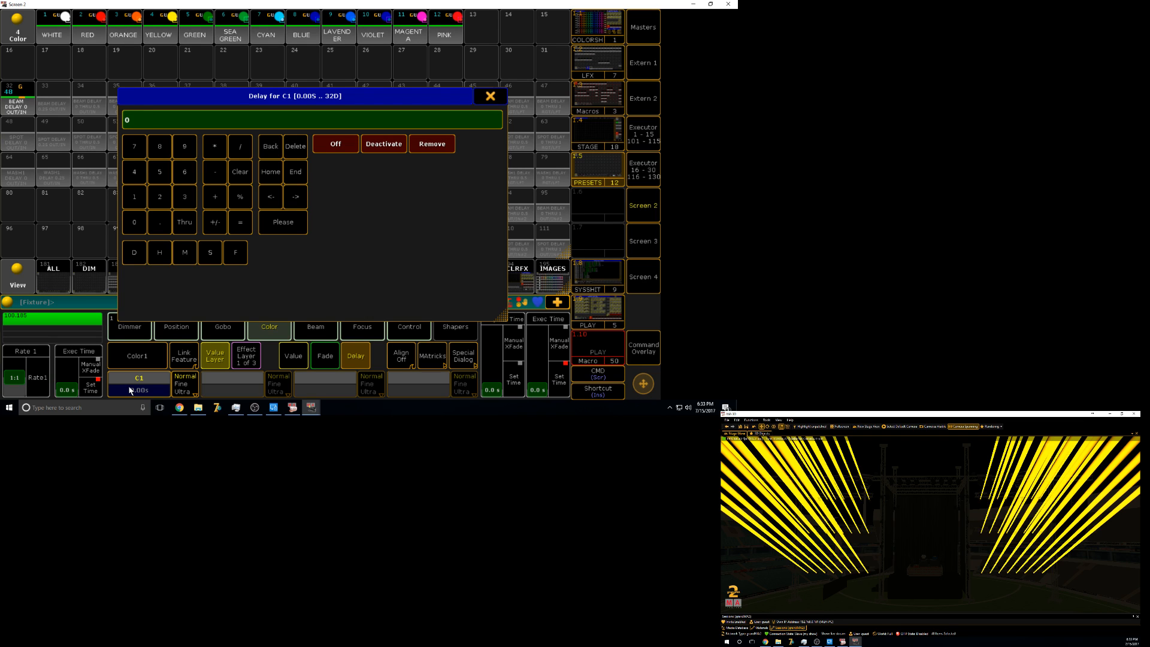
{"action": "type", "text": "THRU 0.25 THRU 0"}
{"action": "key", "text": "Return"}
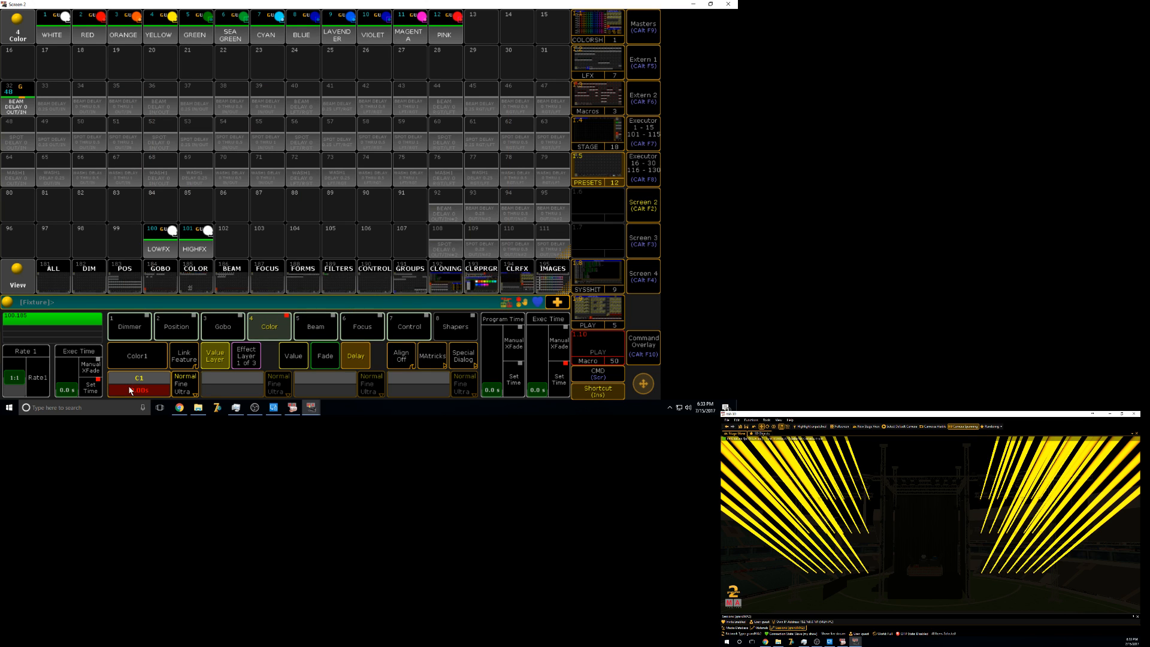
{"action": "key", "text": "s"}
{"action": "left_click", "coordinate": [53, 99]}
{"action": "left_click", "coordinate": [292, 186]}
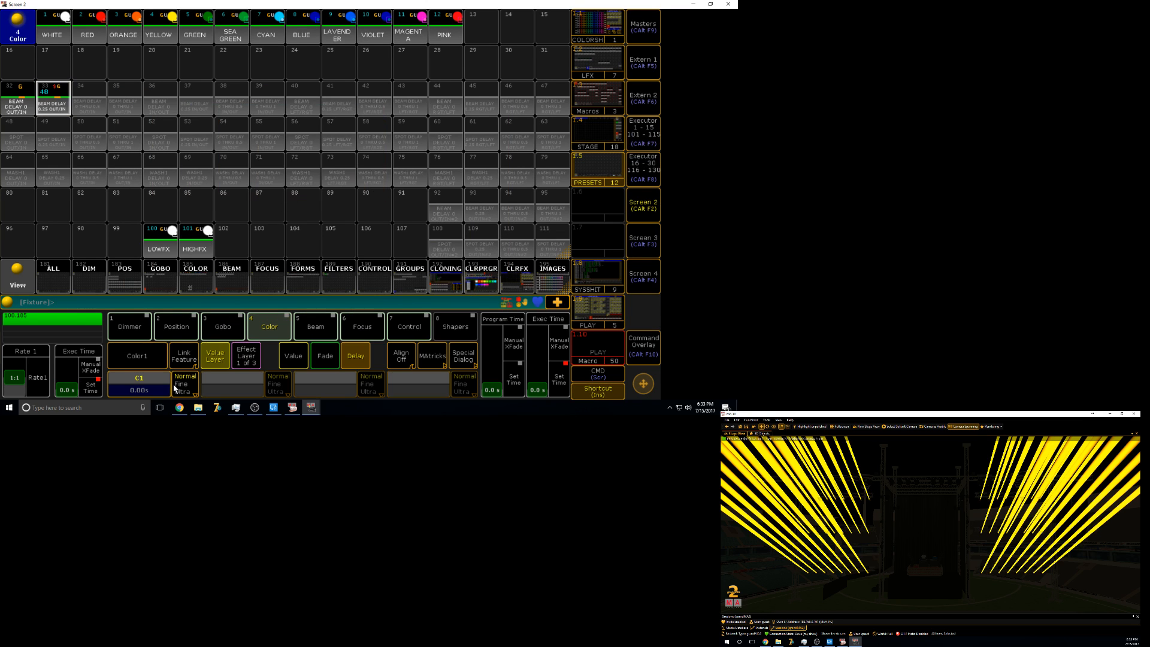
- Set the C1 color delay to a spread starting 0 THRU 0.5 and merge it into color preset 4.34
{"action": "left_click", "coordinate": [166, 391]}
{"action": "type", "text": "0 THRU "}
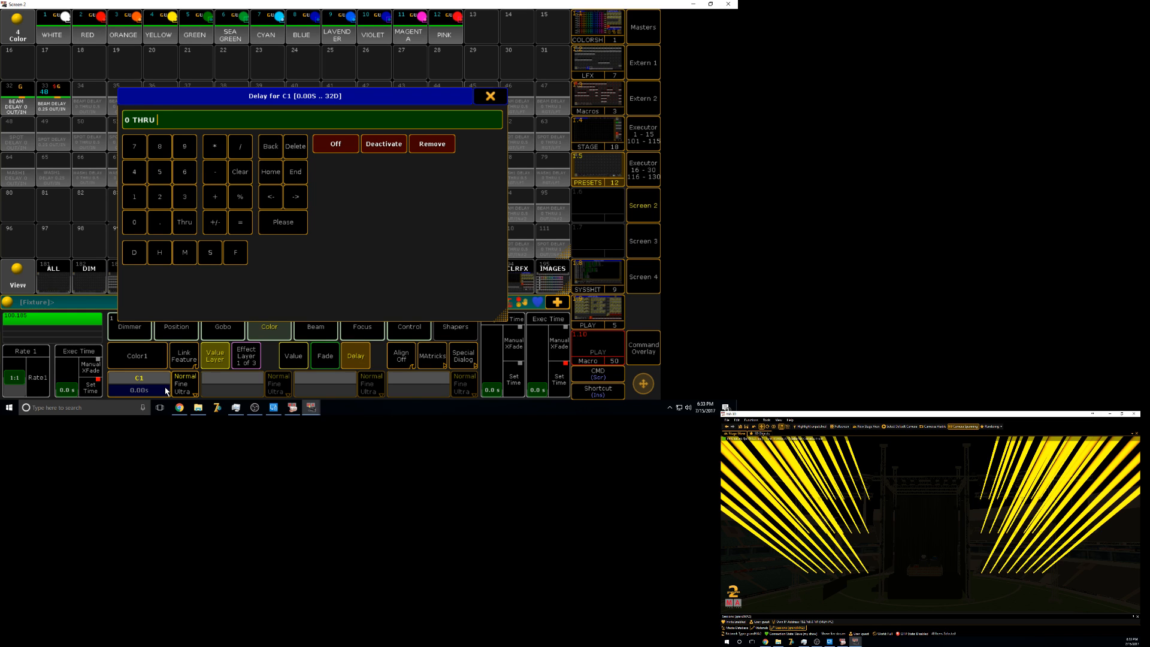
{"action": "type", "text": "0.5 THRU 0.5 THRU"}
{"action": "key", "text": "Return"}
{"action": "key", "text": "s"}
{"action": "left_click", "coordinate": [89, 99]}
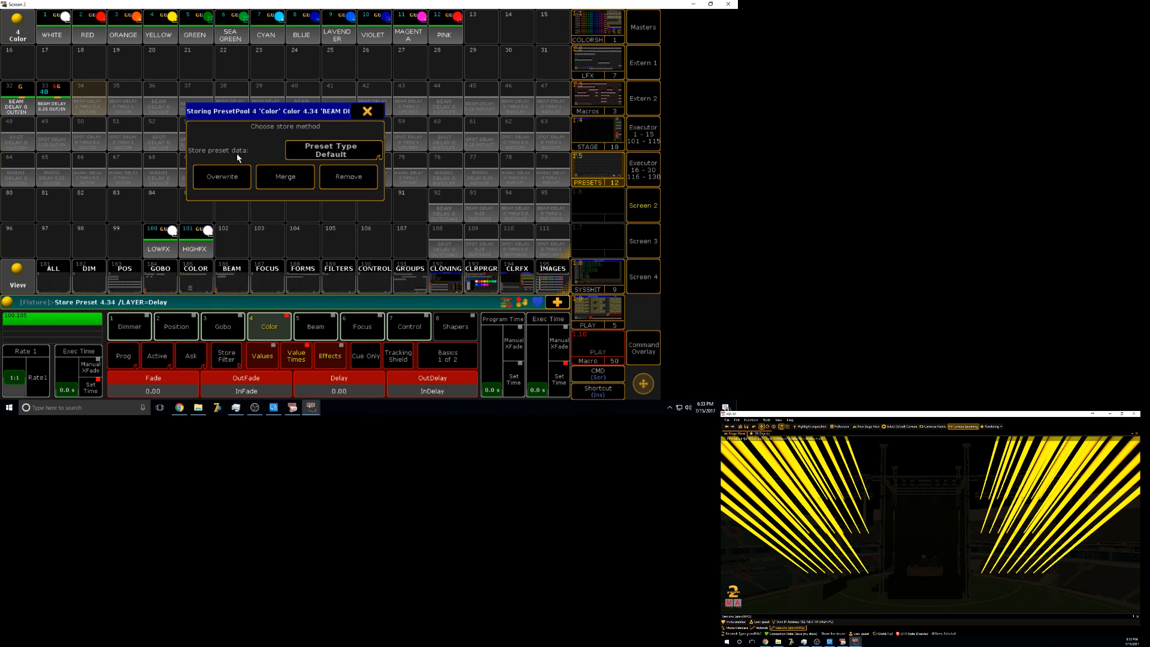
{"action": "left_click", "coordinate": [285, 176]}
- In the COLORSH layout, recall blue for ALL and set the color delay to 0.5 with the >><< direction
{"action": "left_click", "coordinate": [590, 33]}
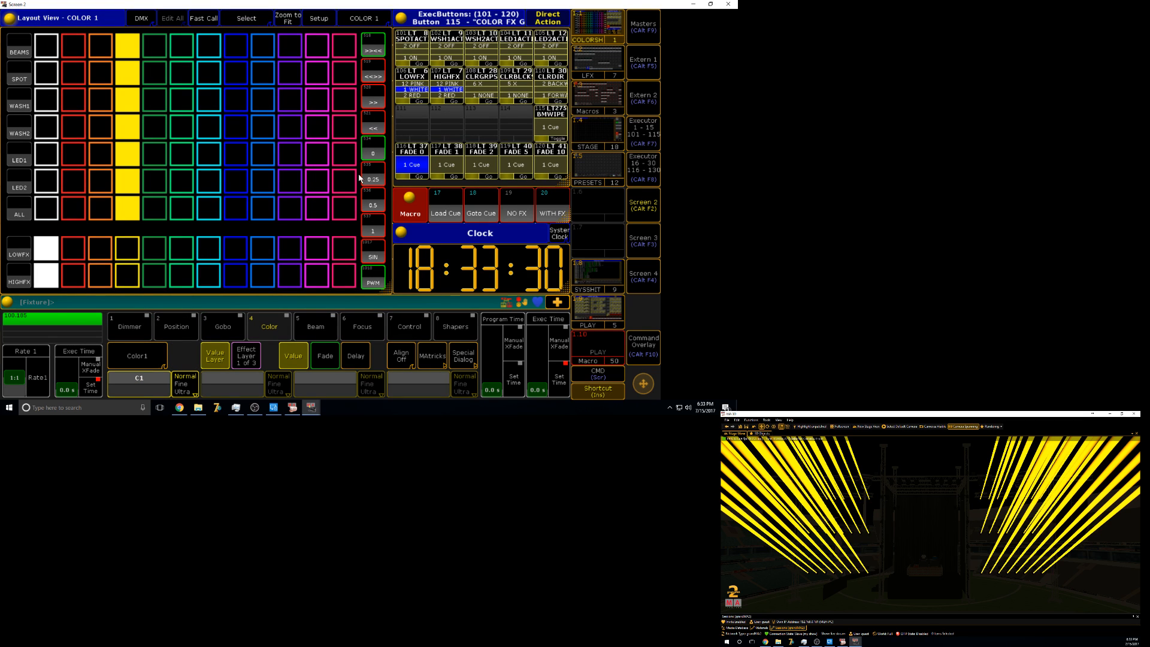
{"action": "left_click", "coordinate": [237, 214]}
{"action": "left_click", "coordinate": [373, 199]}
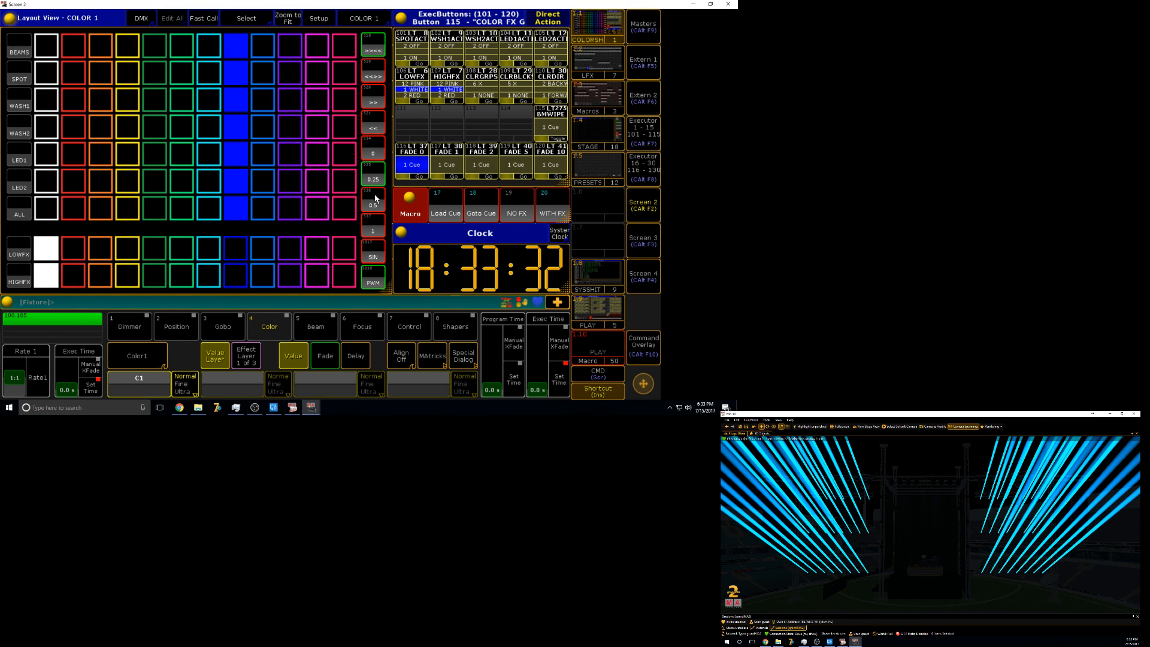
{"action": "left_click", "coordinate": [368, 47]}
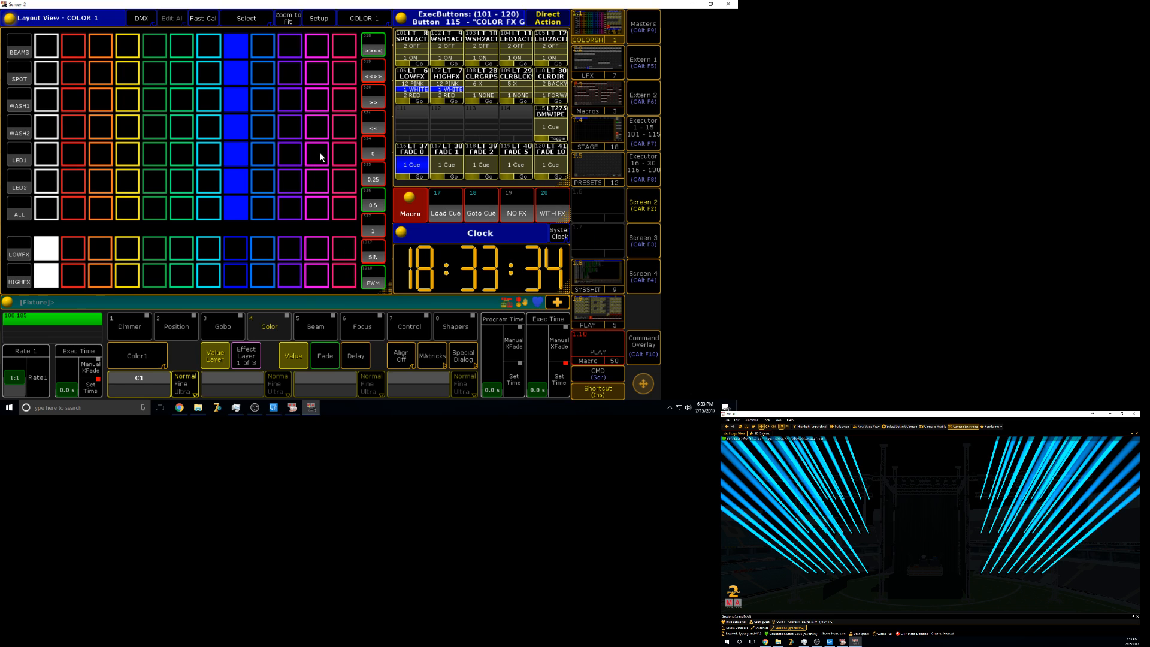
- Recall violet and yellow for ALL, change the color delay to 0.25, and recall lavender and blue
{"action": "left_click", "coordinate": [285, 209]}
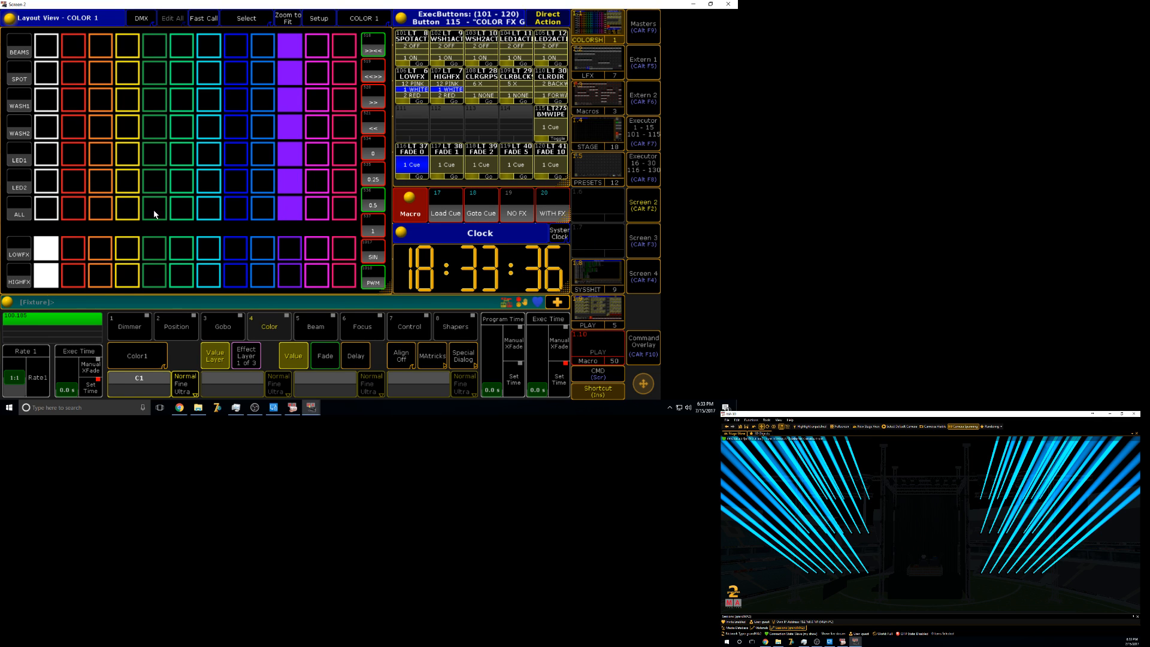
{"action": "left_click", "coordinate": [128, 217]}
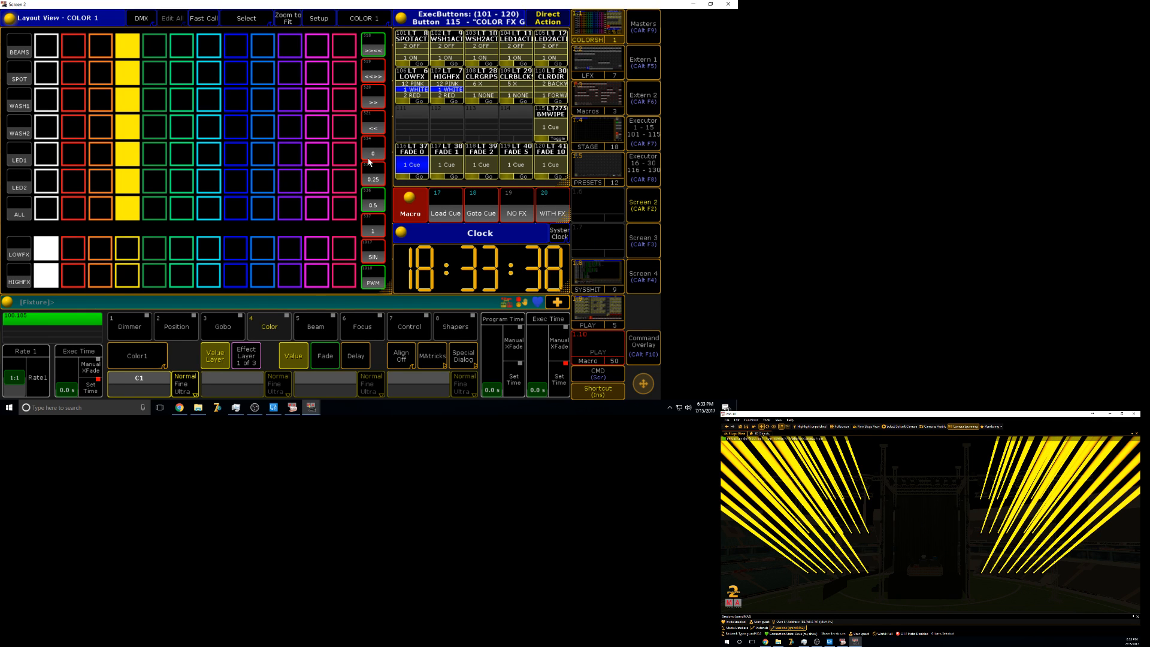
{"action": "left_click", "coordinate": [374, 182]}
{"action": "left_click", "coordinate": [262, 220]}
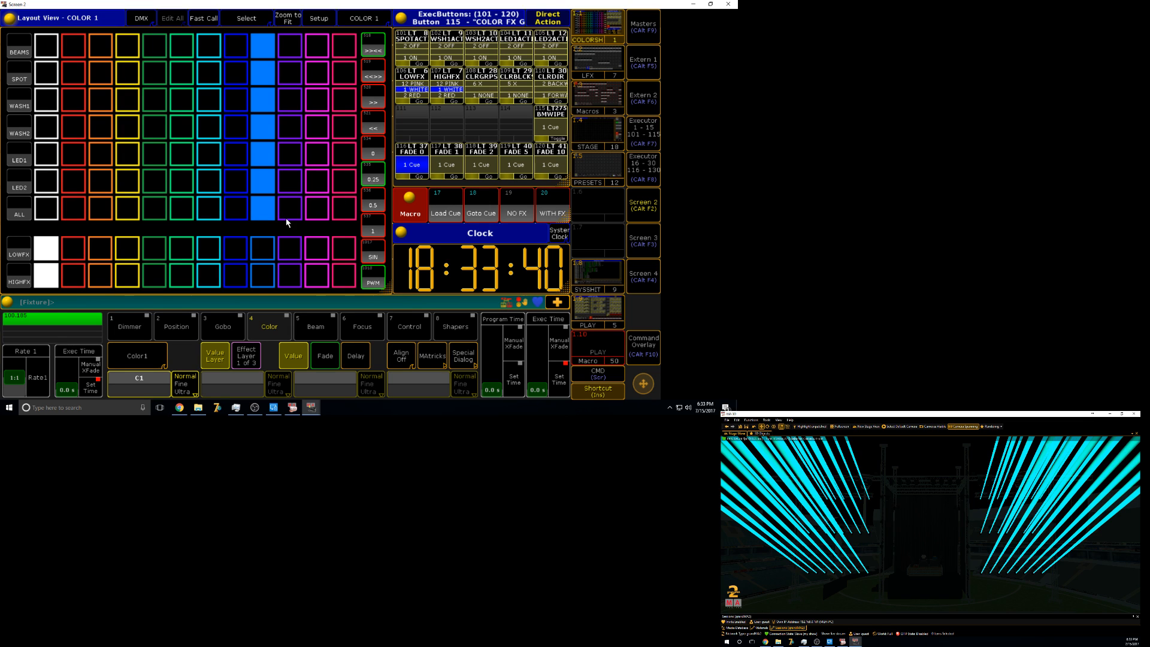
{"action": "left_click", "coordinate": [233, 217]}
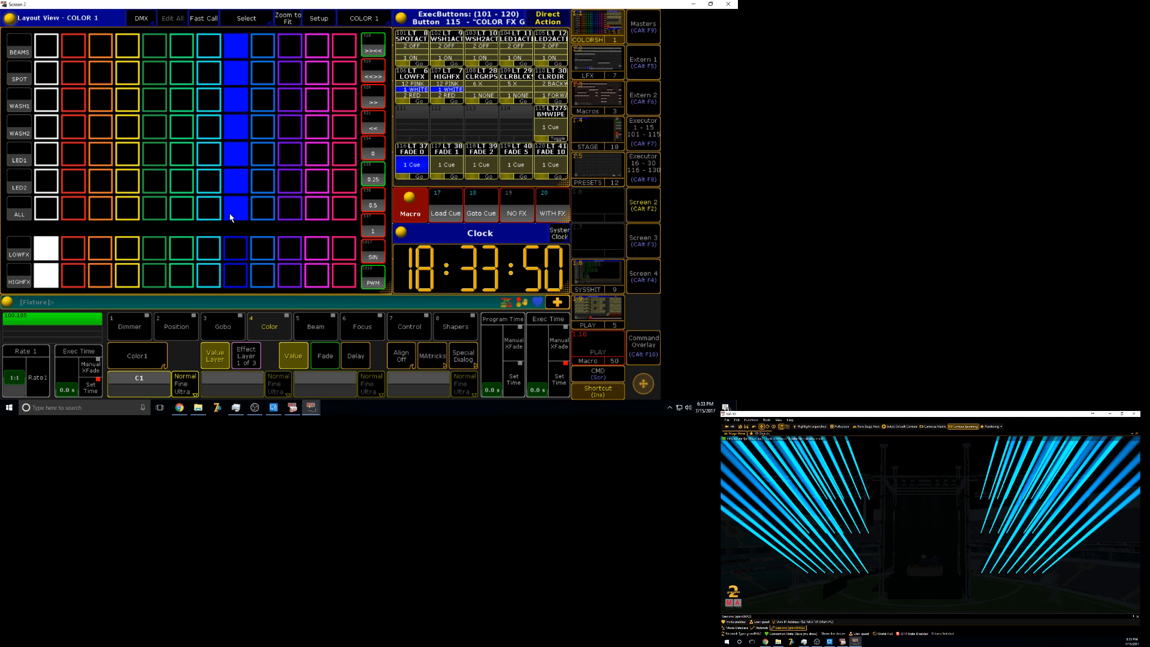
- Show the color delay macros and inspect the commands of the >><< (518) and 0 (534) macros
{"action": "left_click", "coordinate": [616, 89]}
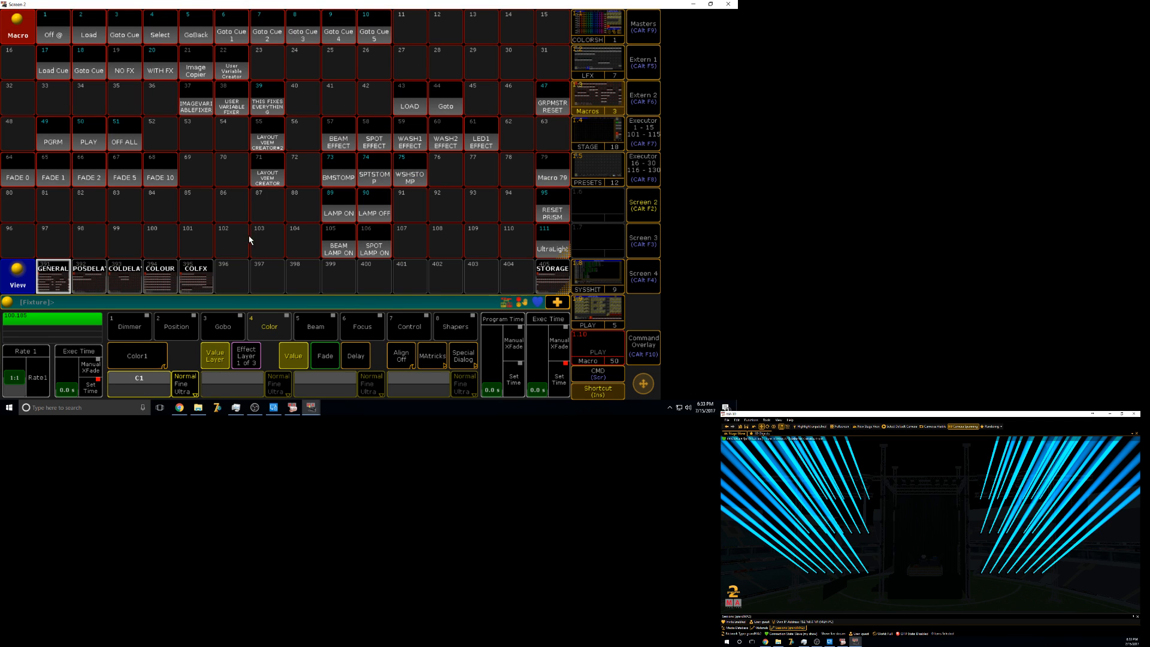
{"action": "left_click", "coordinate": [124, 281]}
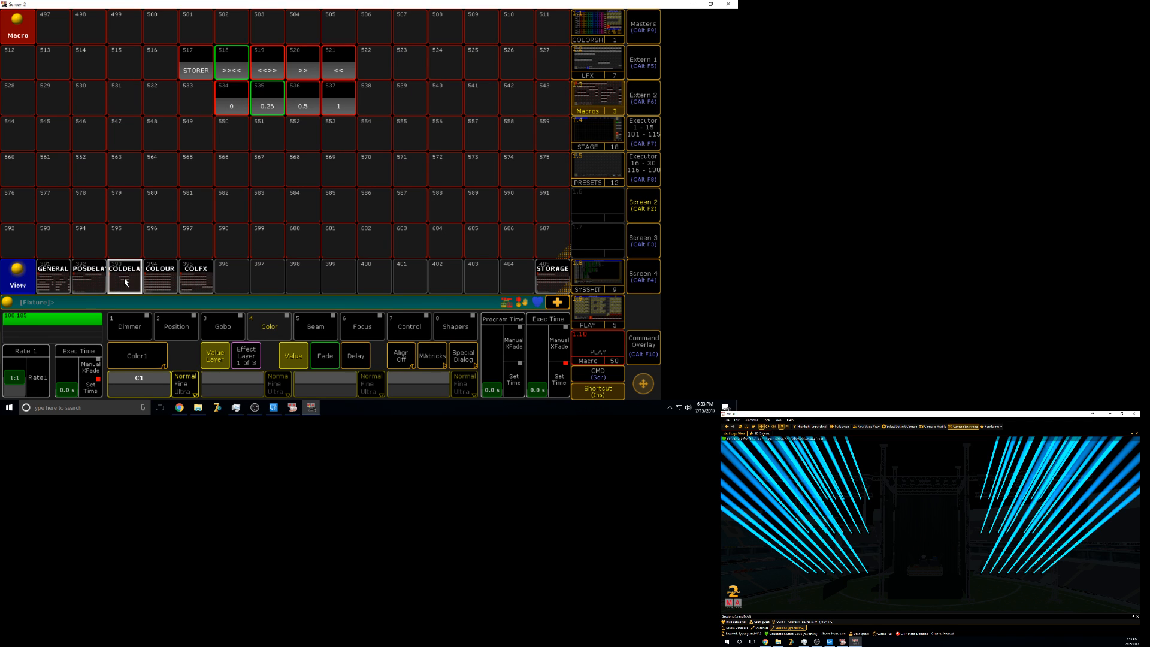
{"action": "right_click", "coordinate": [225, 63]}
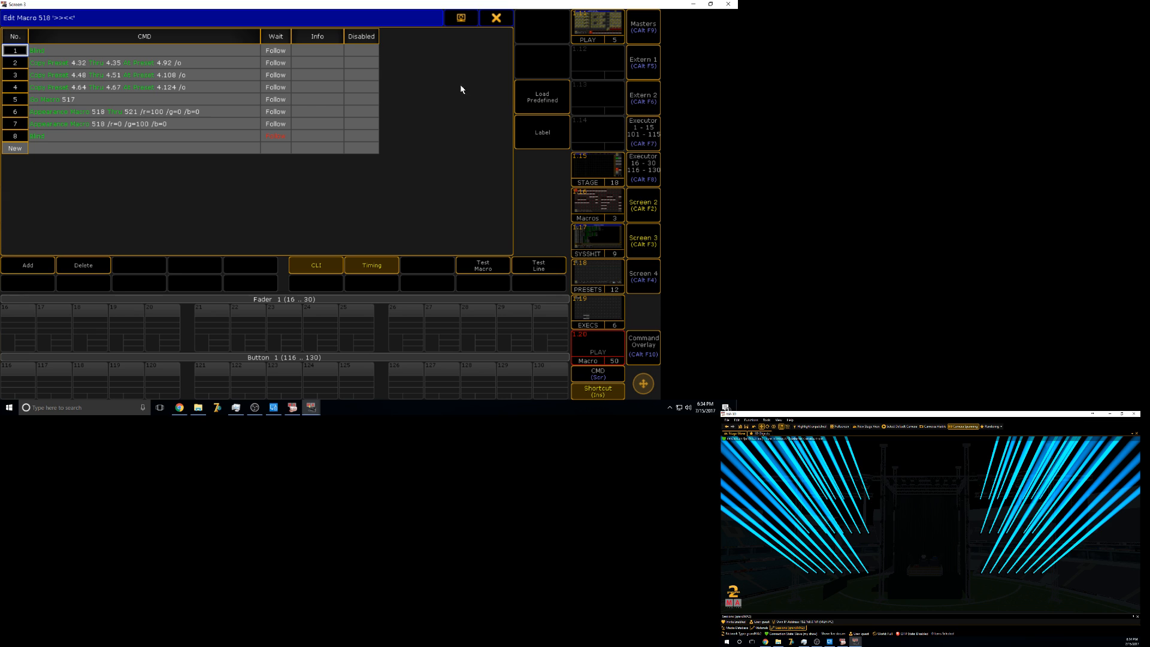
{"action": "left_click", "coordinate": [496, 18]}
{"action": "right_click", "coordinate": [255, 106]}
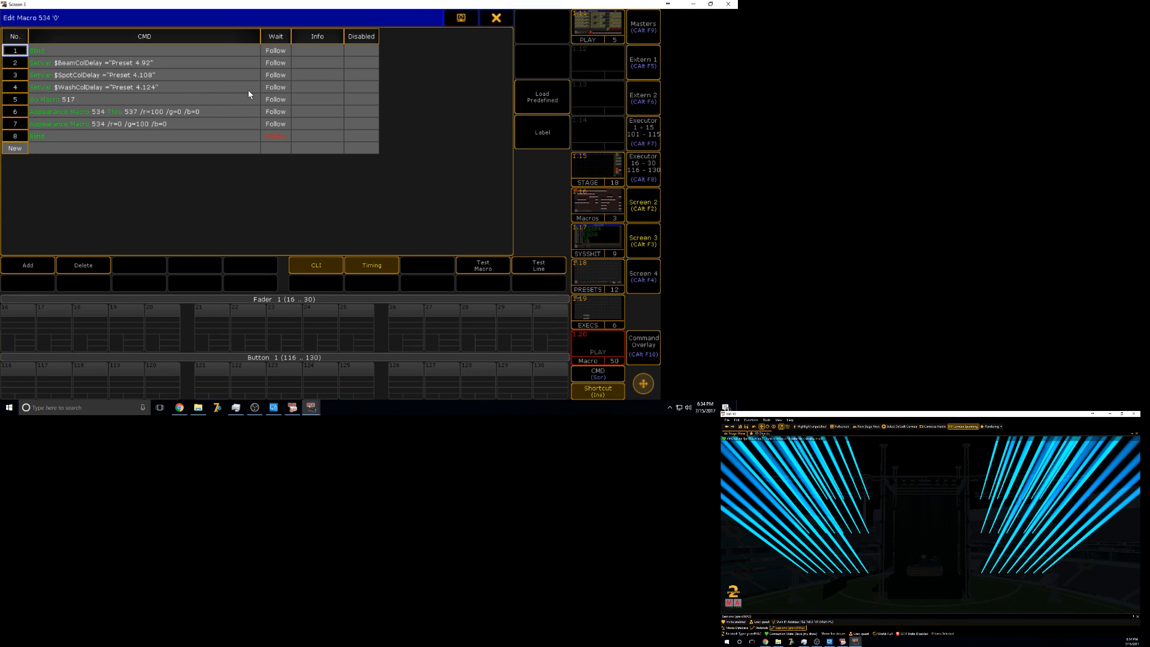
{"action": "left_click", "coordinate": [496, 18]}
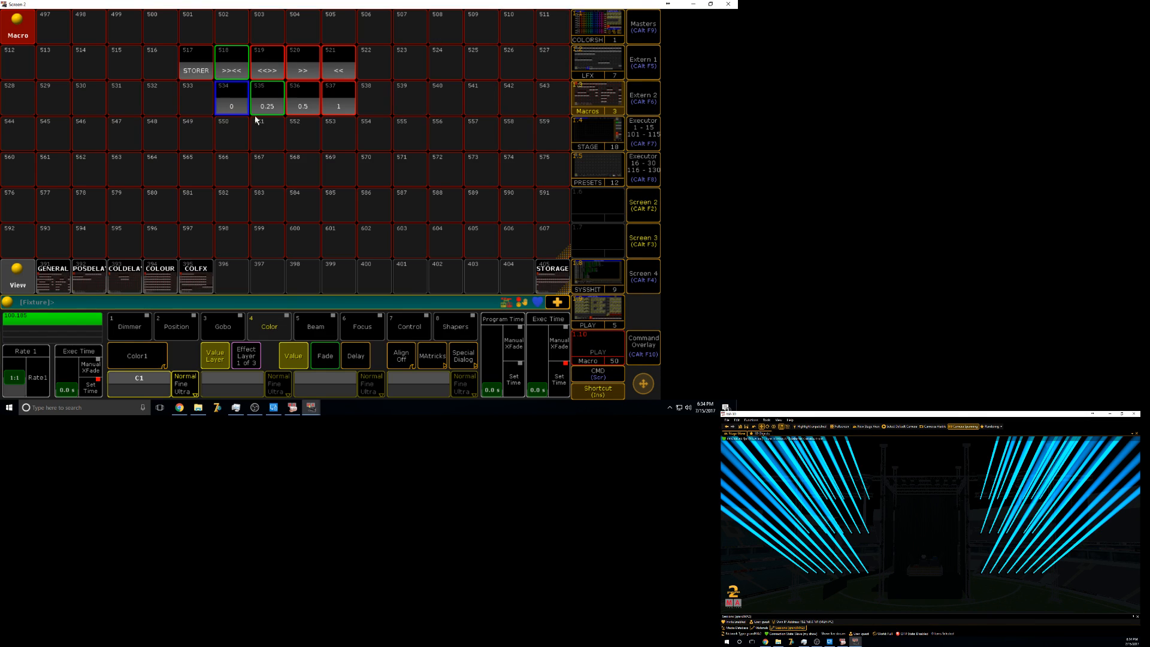
- Inspect the STORER macro (517) and review the preset copy commands of the >><< macro (518) again
{"action": "right_click", "coordinate": [201, 52]}
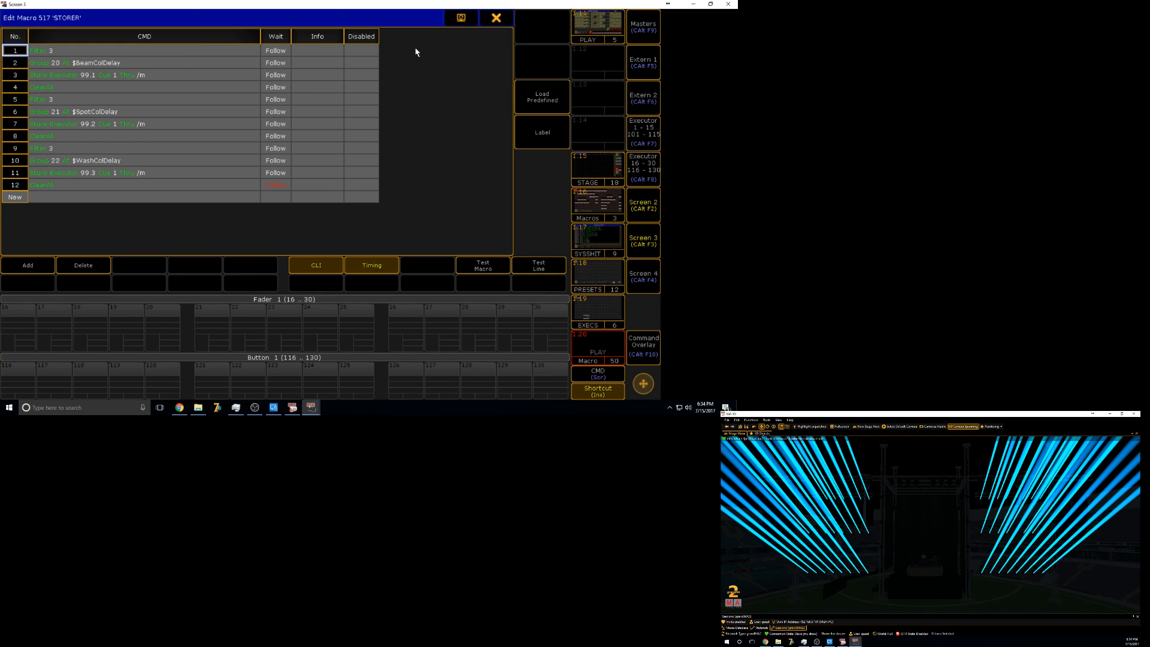
{"action": "left_click", "coordinate": [496, 18]}
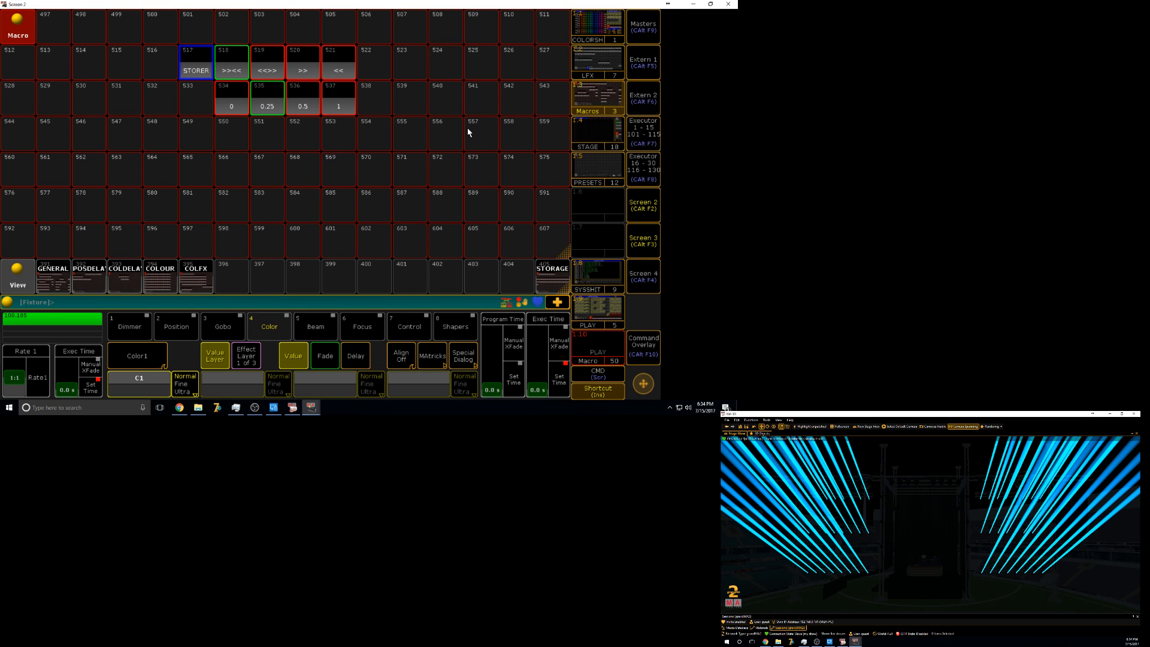
{"action": "right_click", "coordinate": [232, 63]}
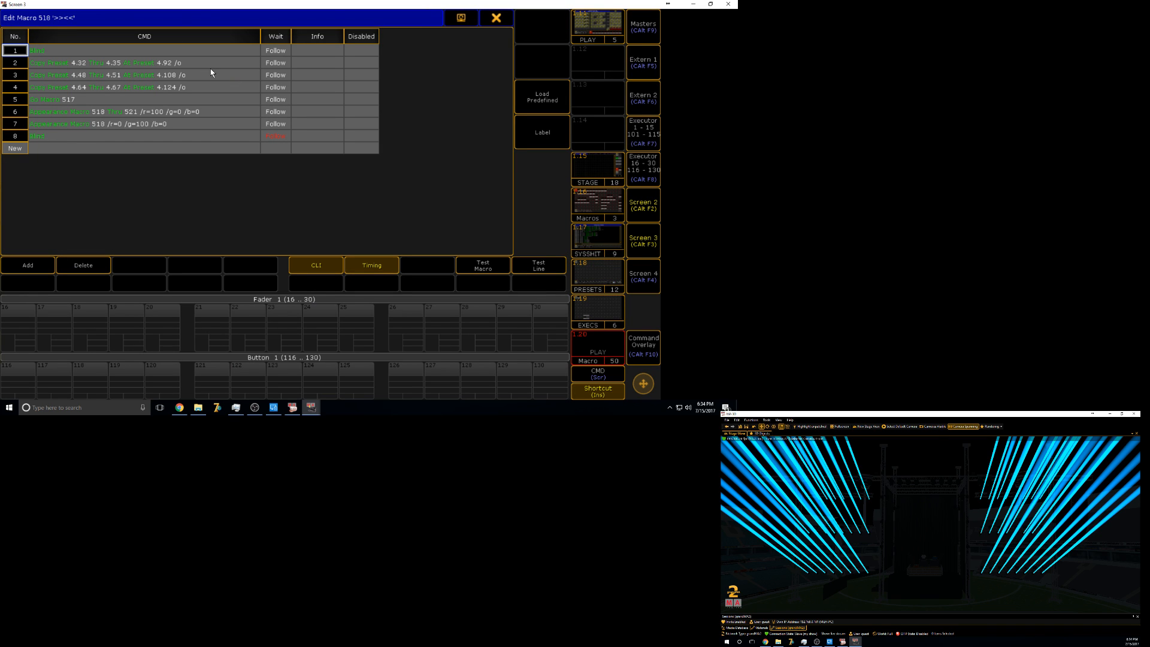
{"action": "left_click", "coordinate": [495, 20]}
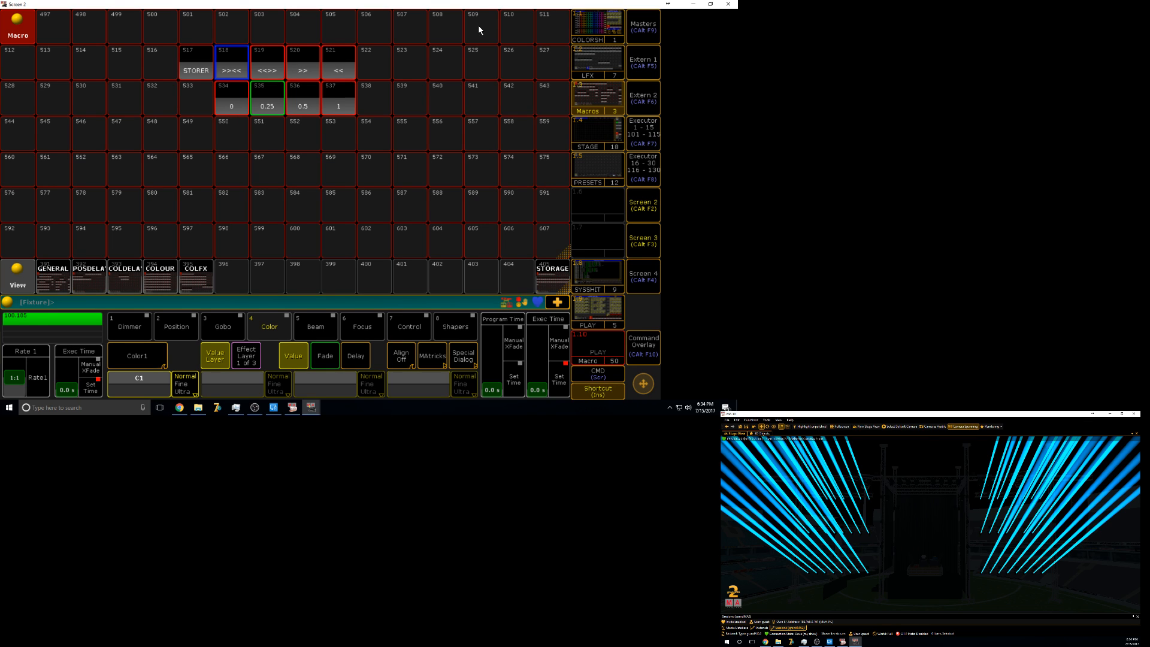
- Display the delay layer of the Color encoders
{"action": "left_click", "coordinate": [257, 324]}
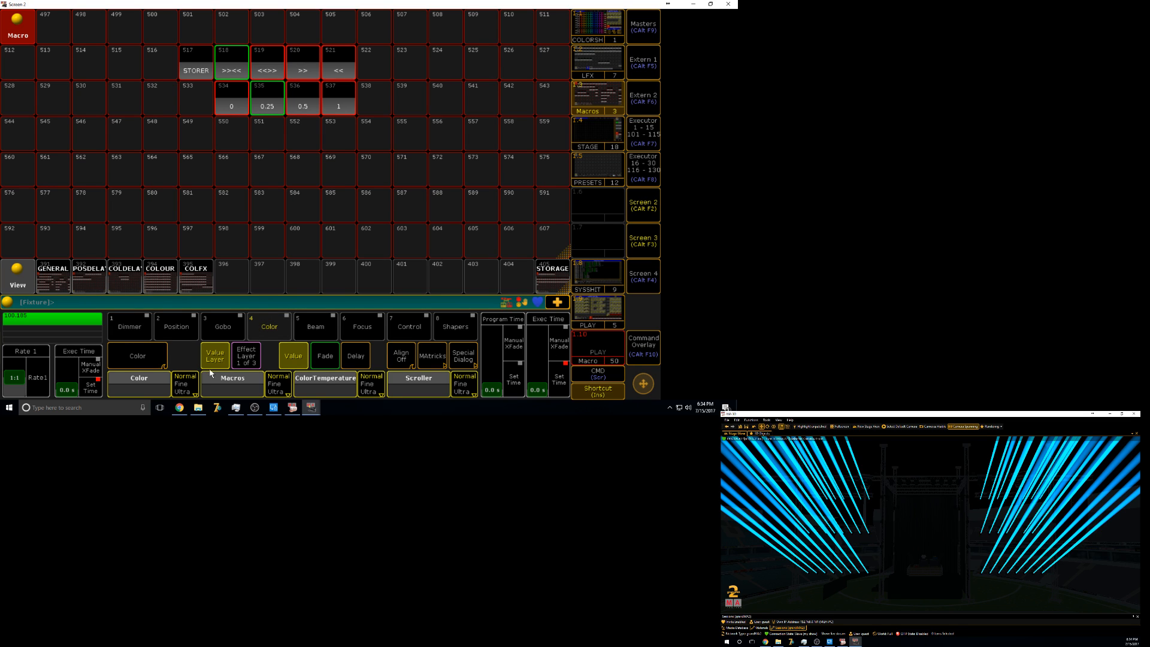
{"action": "left_click", "coordinate": [352, 361]}
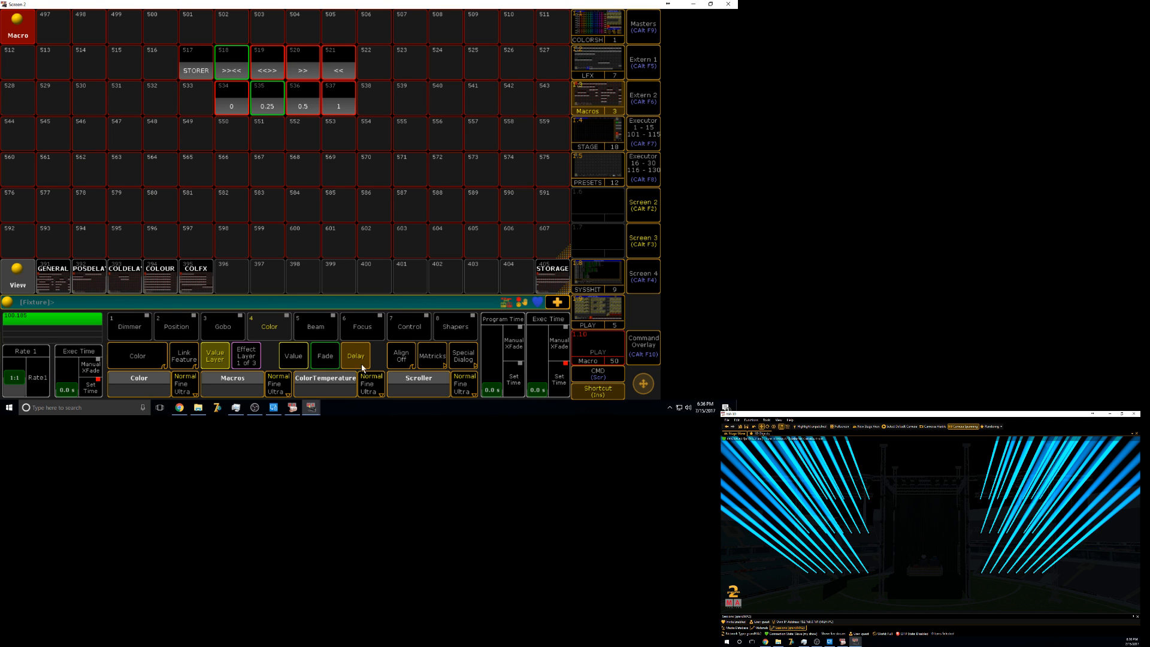
- Advance the FADE executor (186) to its 20 cue, trigger BEAMSTRO (116) to LOW, and show the Master Section
{"action": "key", "text": "alt+F3"}
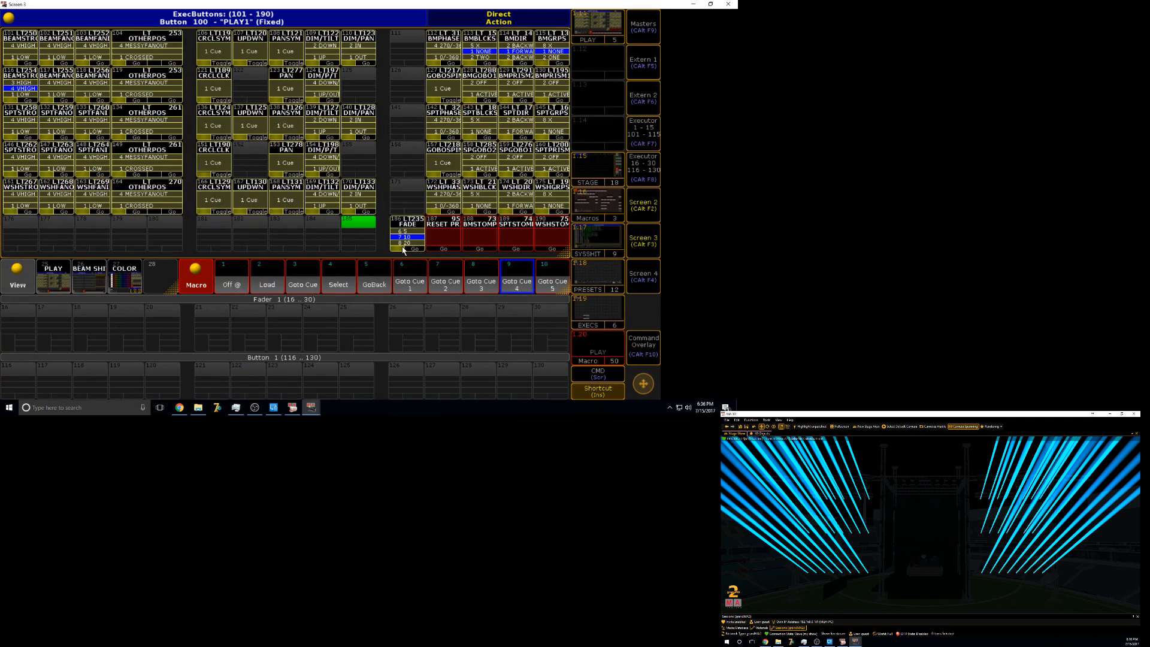
{"action": "left_click", "coordinate": [403, 251]}
{"action": "left_click", "coordinate": [28, 94]}
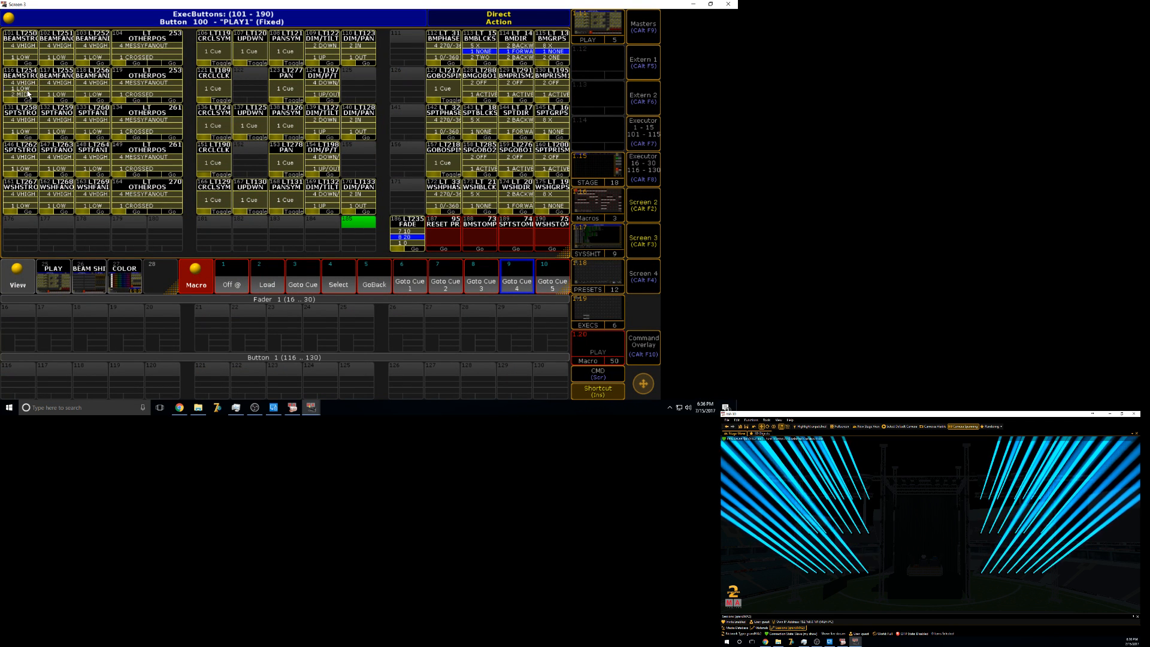
{"action": "left_click", "coordinate": [644, 27]}
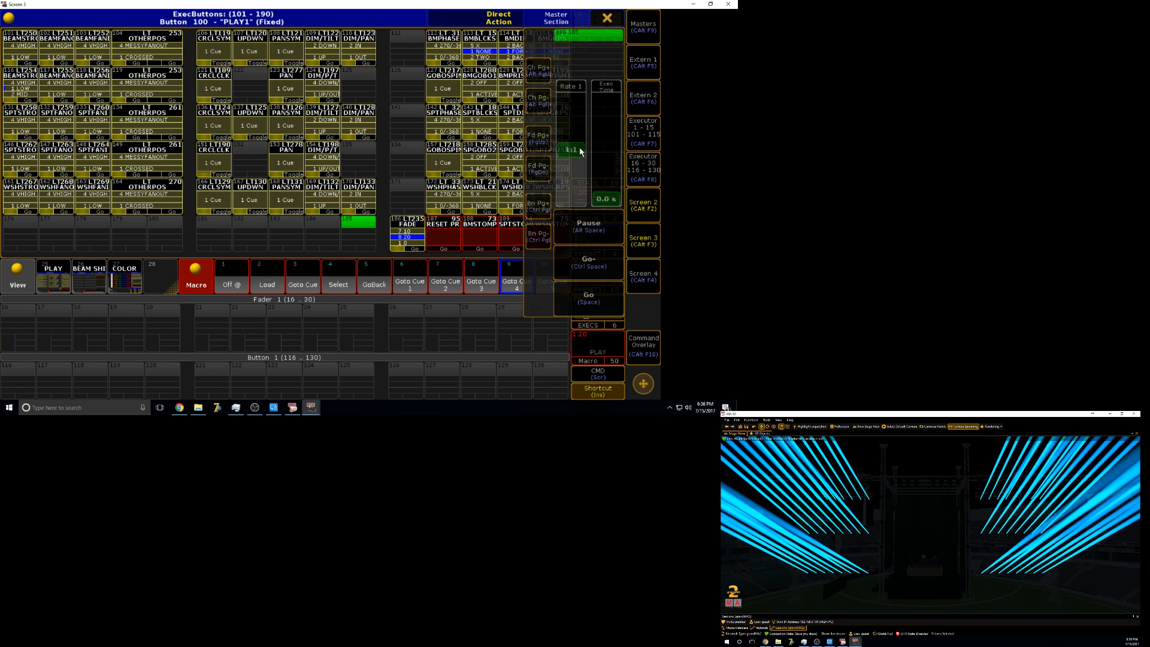
- Vary the Rate 1 master while the beams move, return it to 1:1, and close the Master Section
{"action": "left_click_drag", "start_coordinate": [580, 151], "coordinate": [583, 106]}
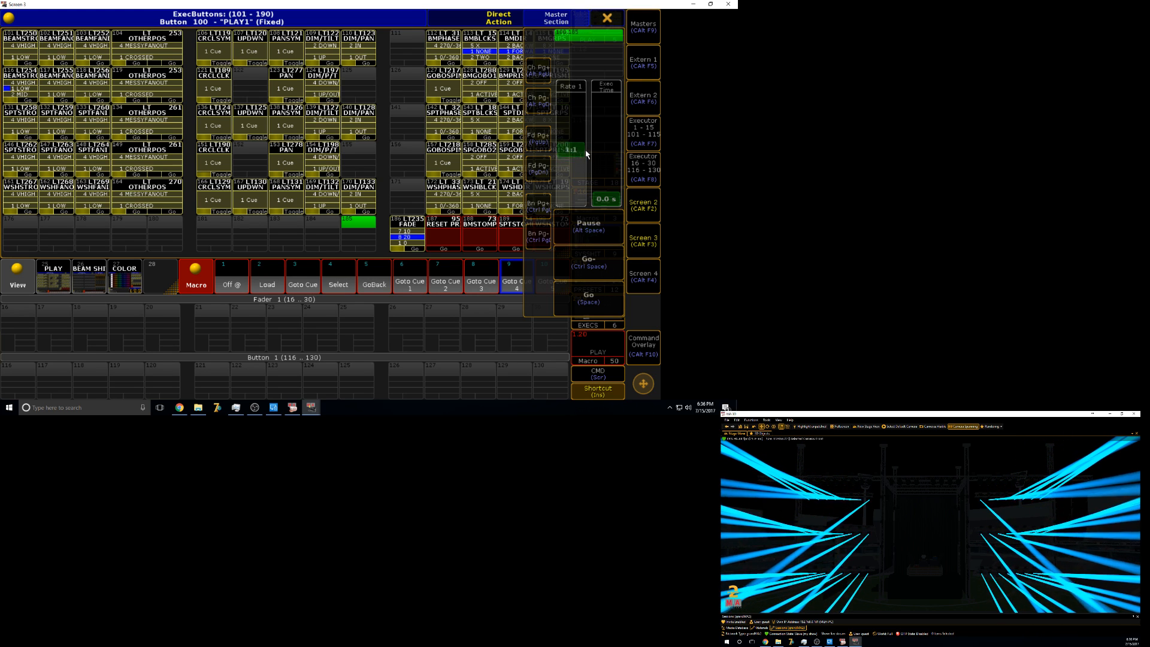
{"action": "left_click_drag", "start_coordinate": [586, 152], "coordinate": [588, 149]}
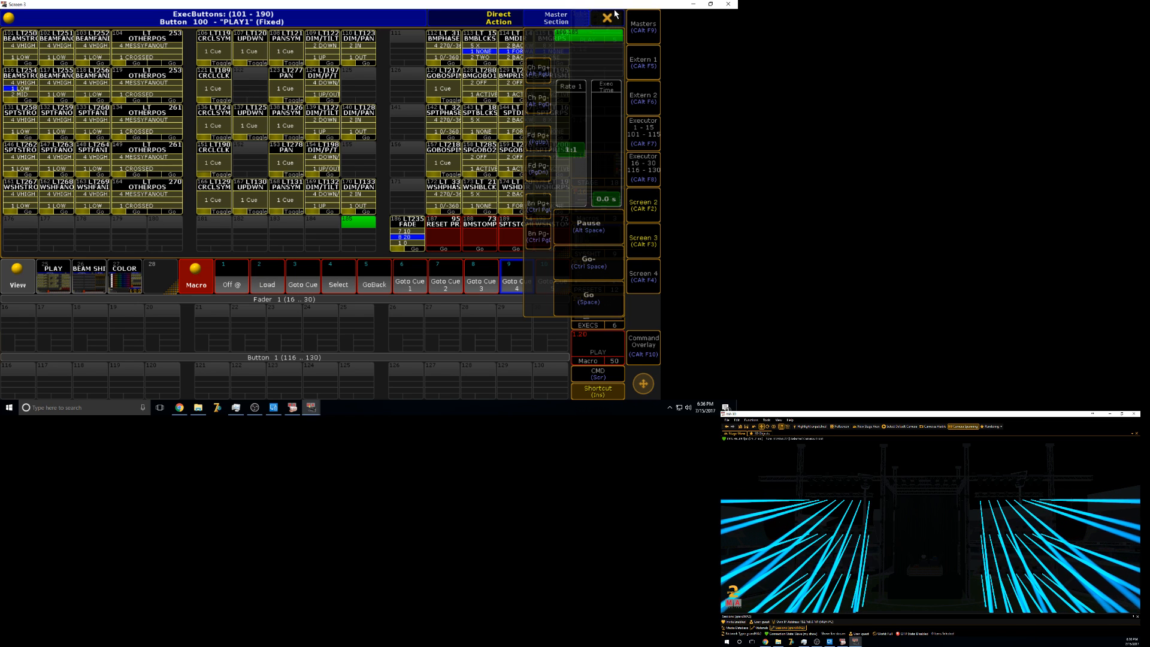
{"action": "left_click", "coordinate": [615, 20]}
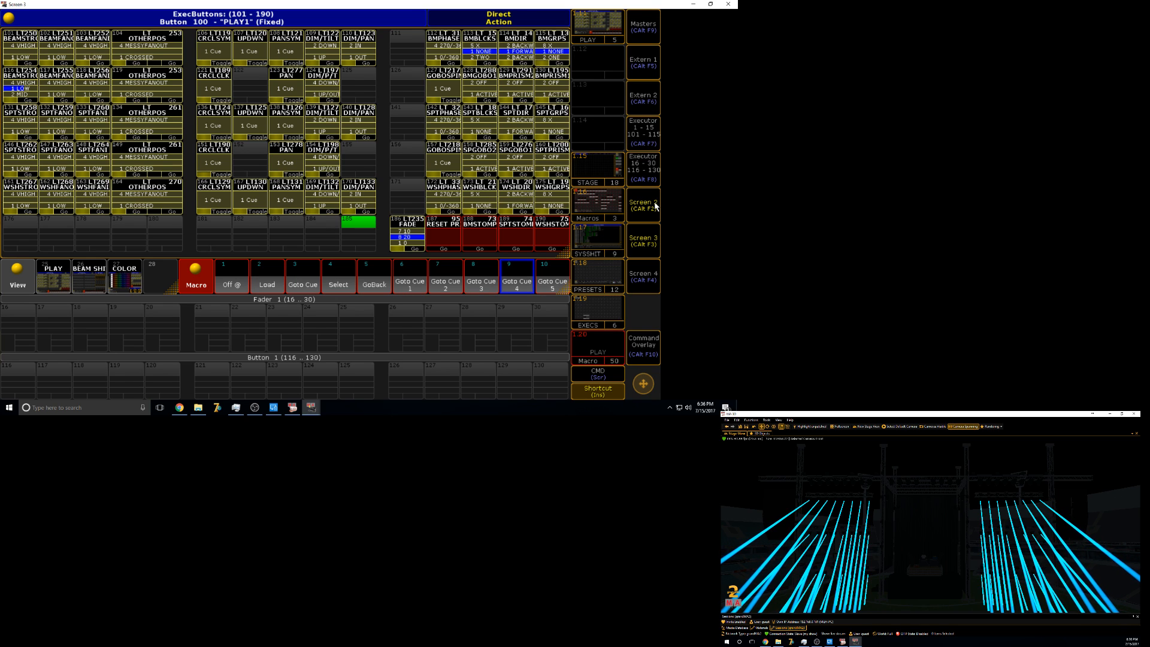
{"action": "left_click", "coordinate": [643, 27]}
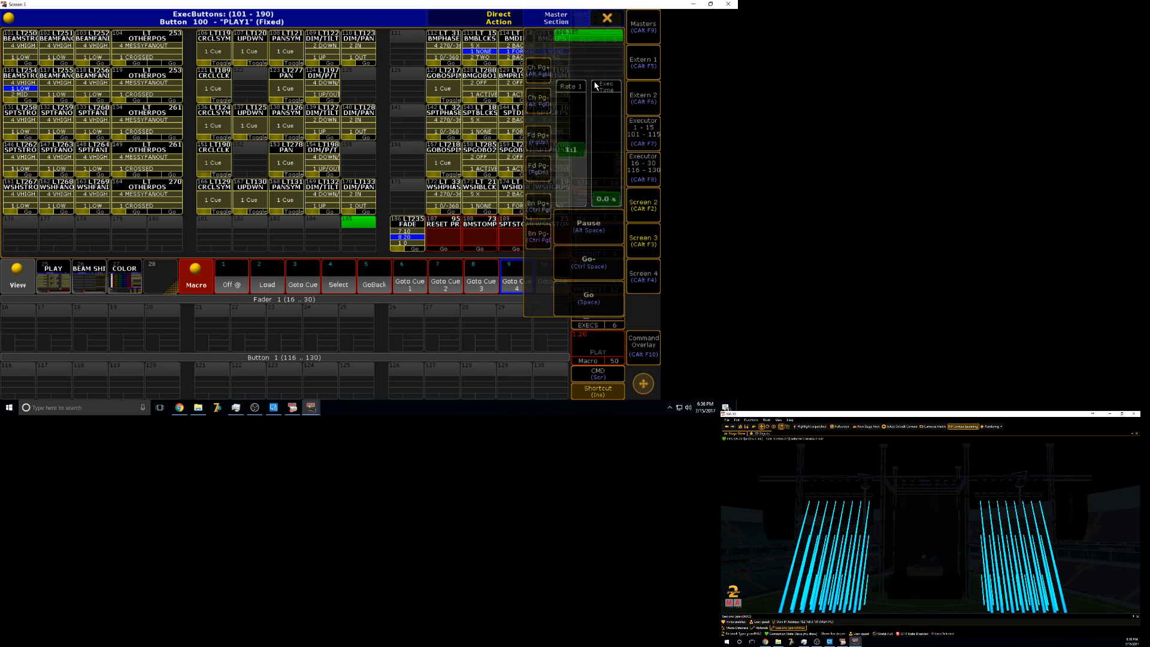
{"action": "left_click", "coordinate": [605, 19]}
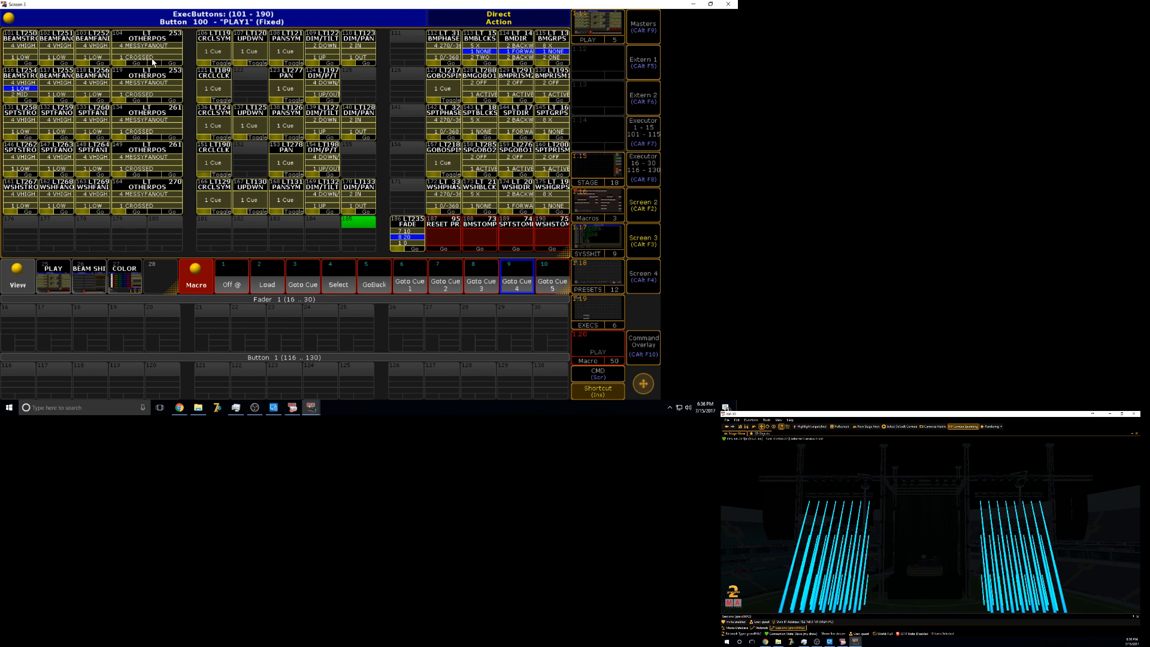
- Run the beam DIM/TILT executor (109) through its UP and DOWN cues and slow the MOVESPD fader to 8.82 BPM
{"action": "left_click", "coordinate": [327, 56]}
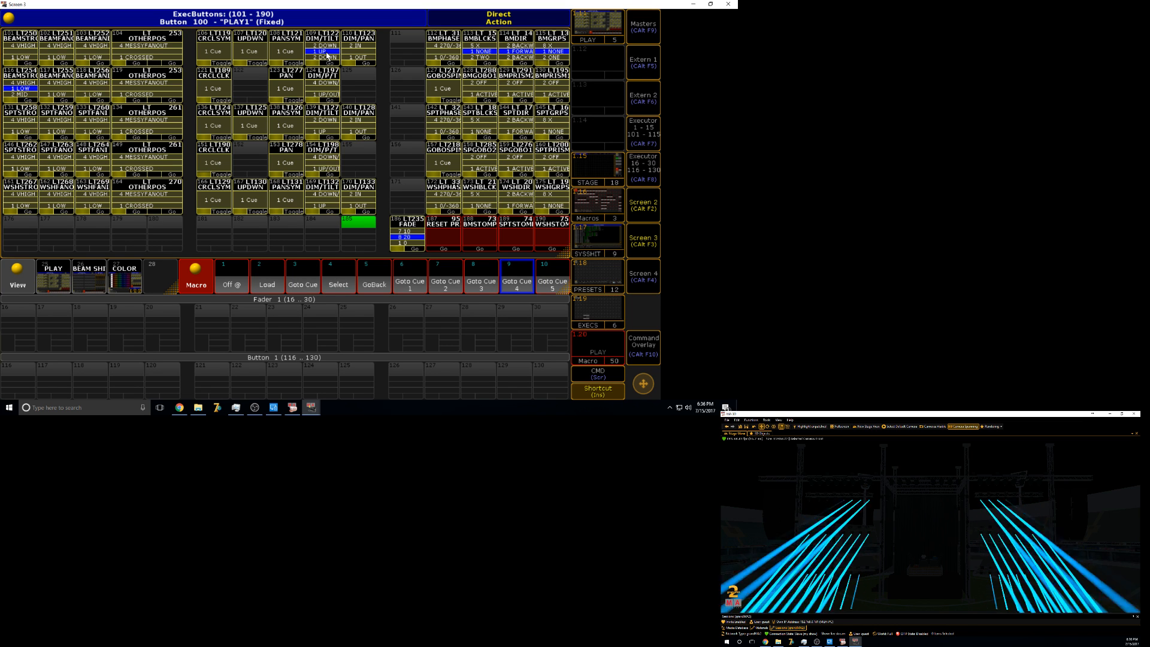
{"action": "left_click", "coordinate": [328, 55]}
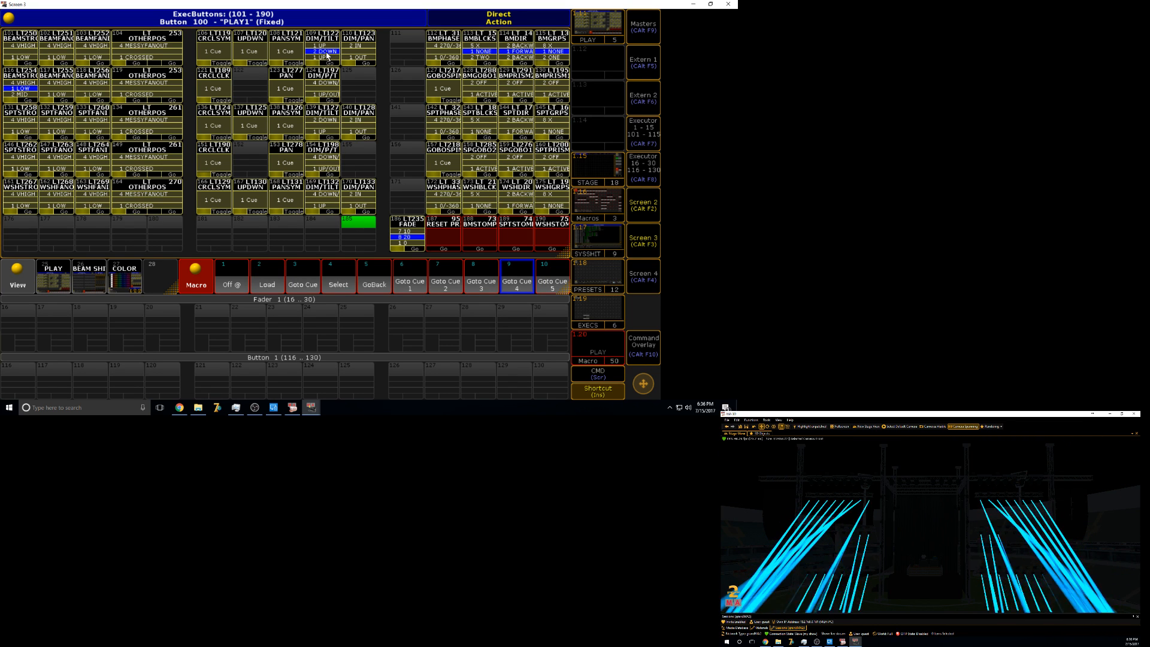
{"action": "left_click", "coordinate": [640, 120]}
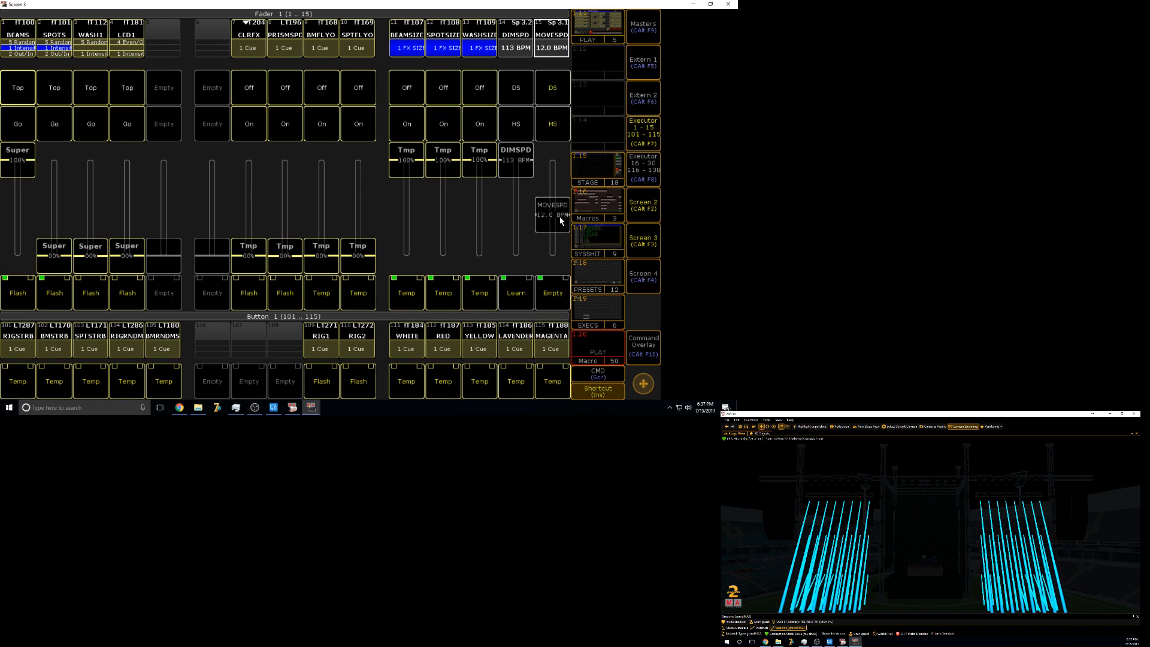
{"action": "left_click", "coordinate": [640, 120]}
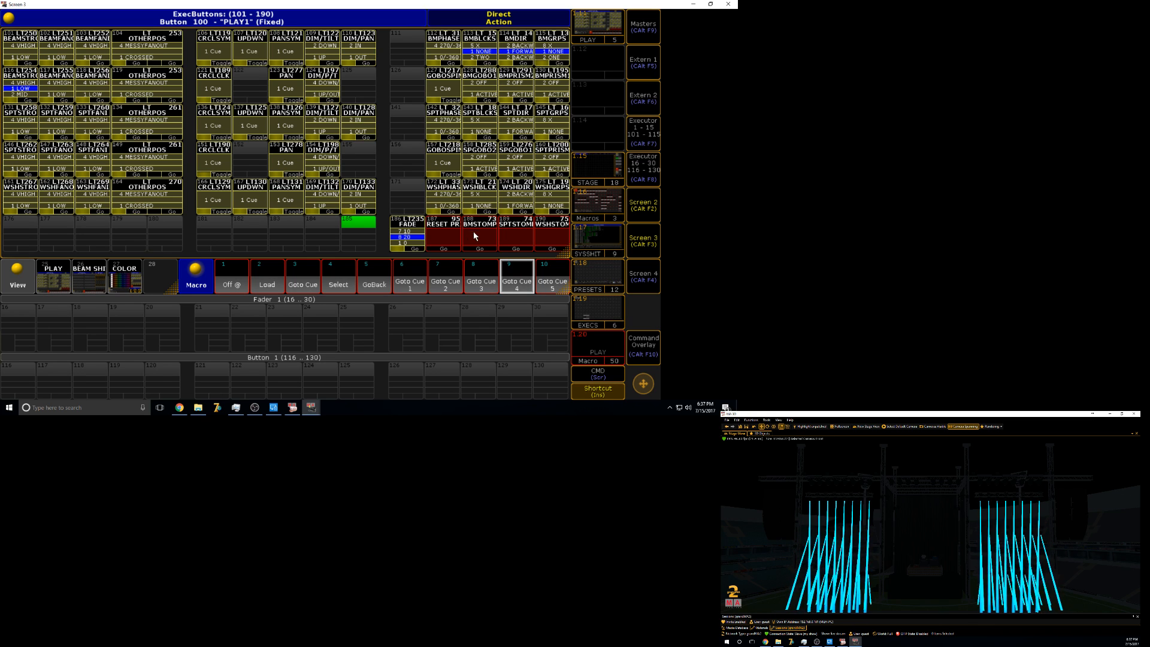
- Start the beam DIM/P/T effect (124) and stop the beam effects with the BMSTOMP macro
{"action": "left_click", "coordinate": [321, 99]}
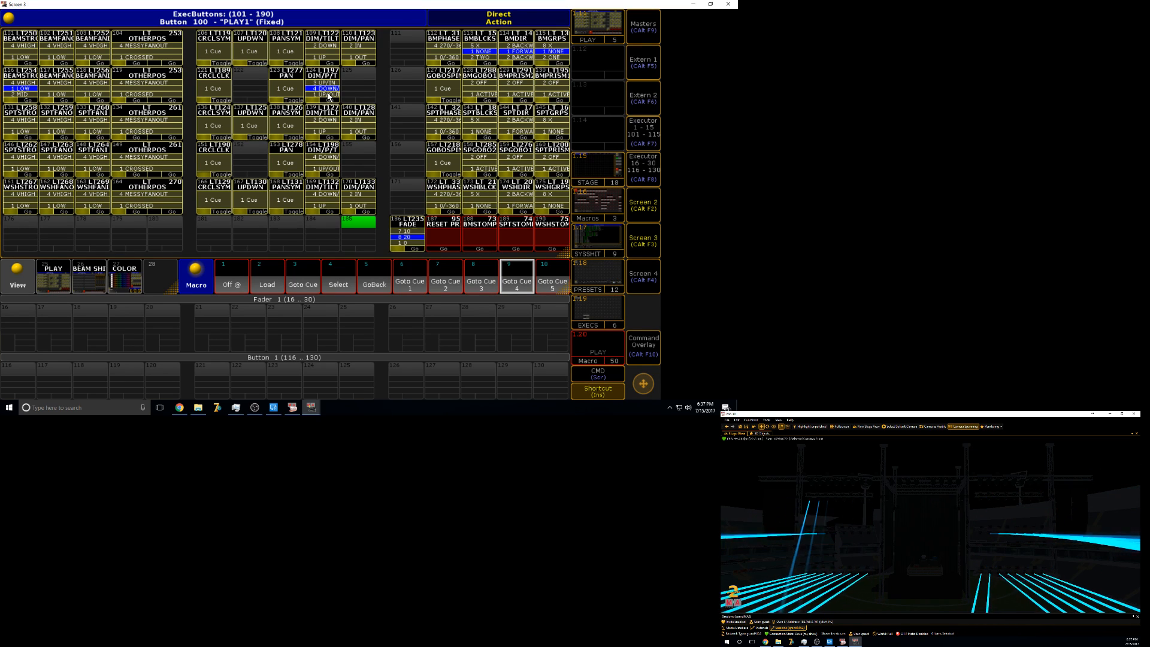
{"action": "left_click", "coordinate": [479, 229]}
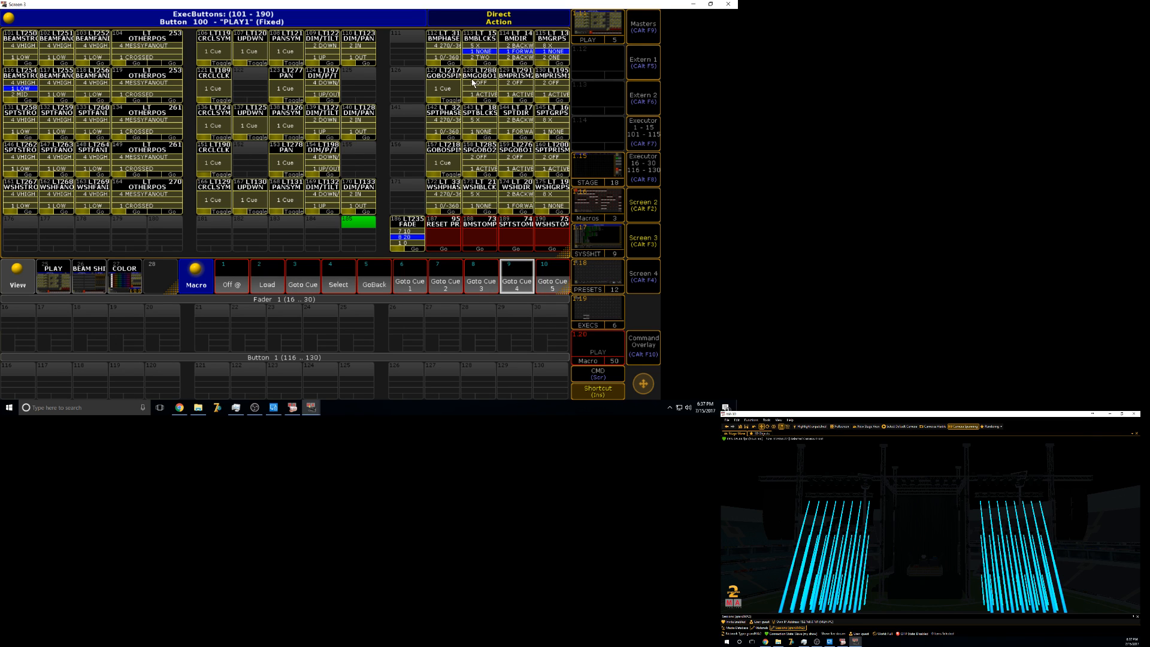
- Toggle the BMPRISM executor (130) between ACTIVE and OFF, and try the PRISMSPD fader while the prism is active
{"action": "left_click", "coordinate": [548, 94]}
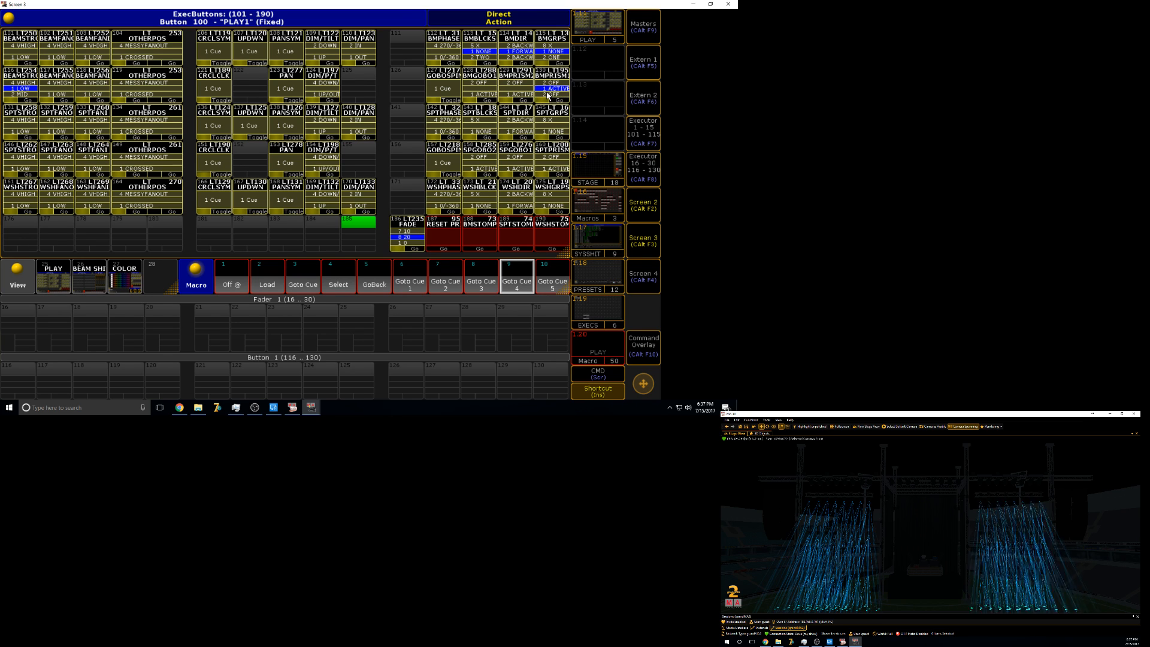
{"action": "left_click", "coordinate": [551, 97]}
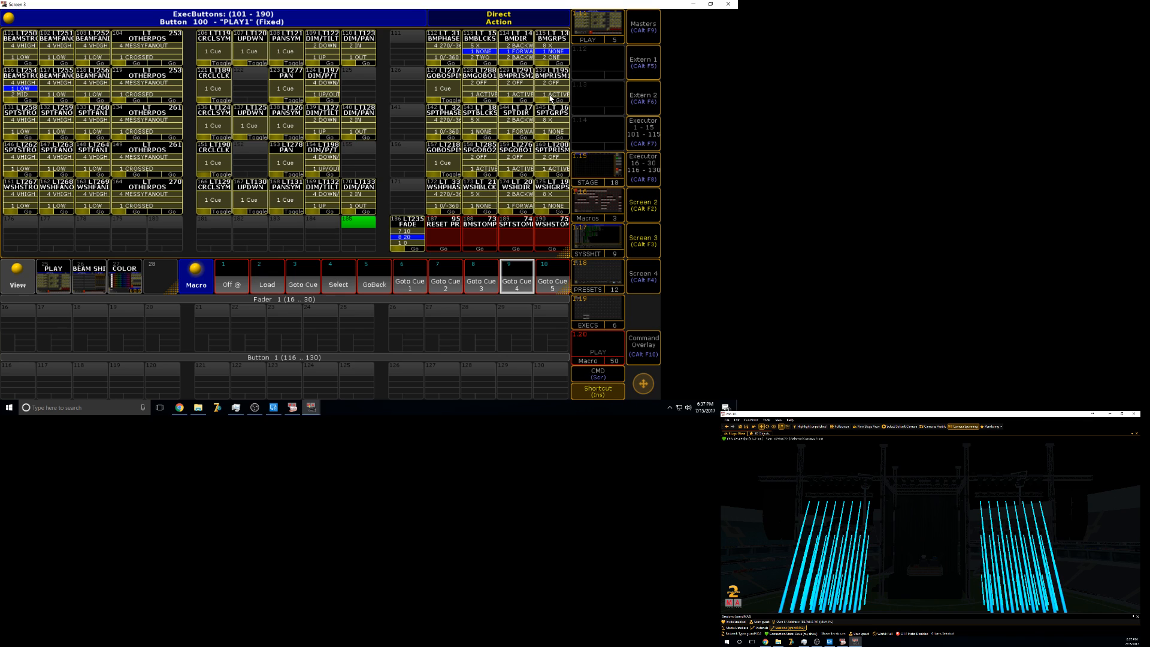
{"action": "key", "text": "ctrl+alt+F7"}
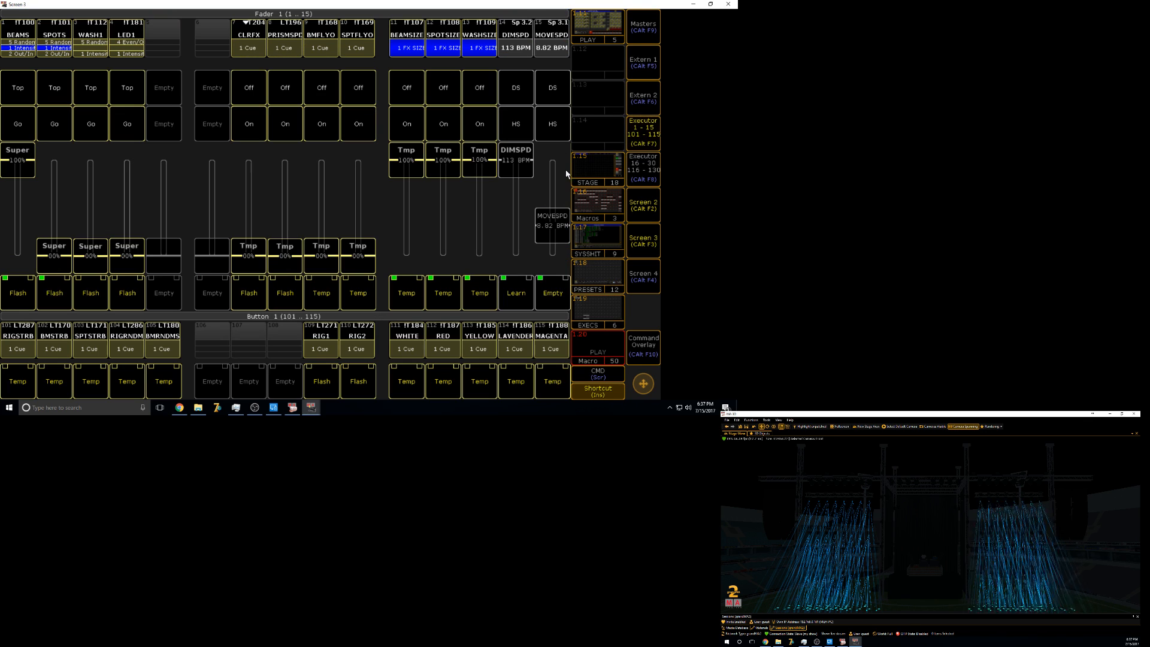
{"action": "left_click_drag", "start_coordinate": [298, 244], "coordinate": [458, 374]}
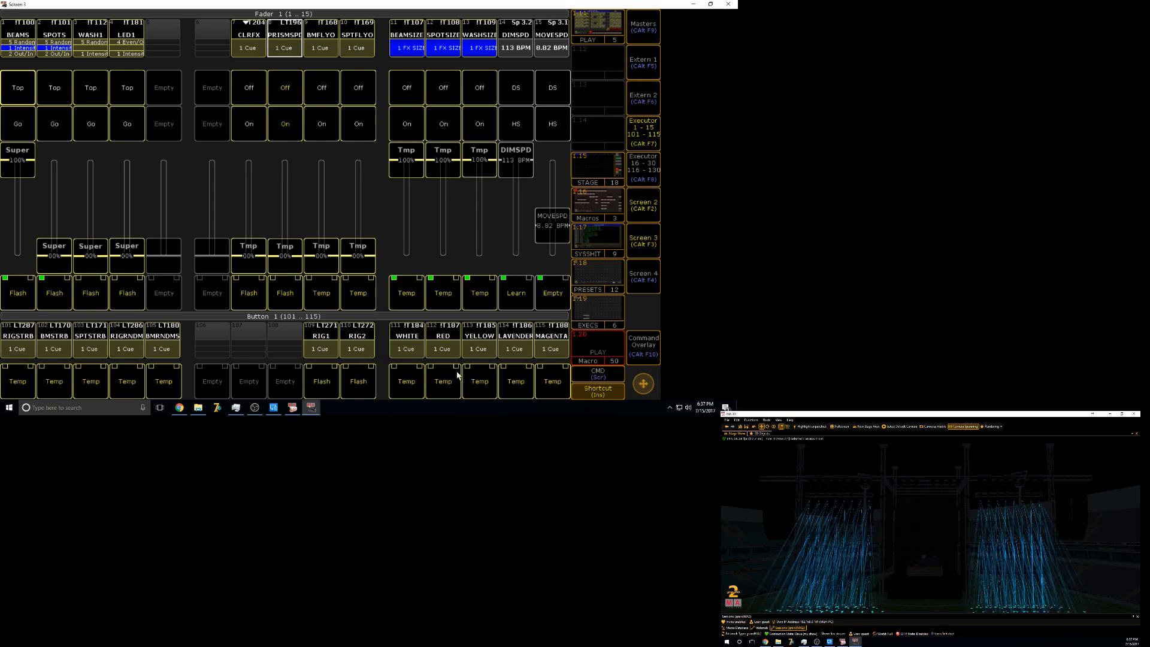
{"action": "left_click", "coordinate": [642, 137]}
{"action": "left_click", "coordinate": [561, 90]}
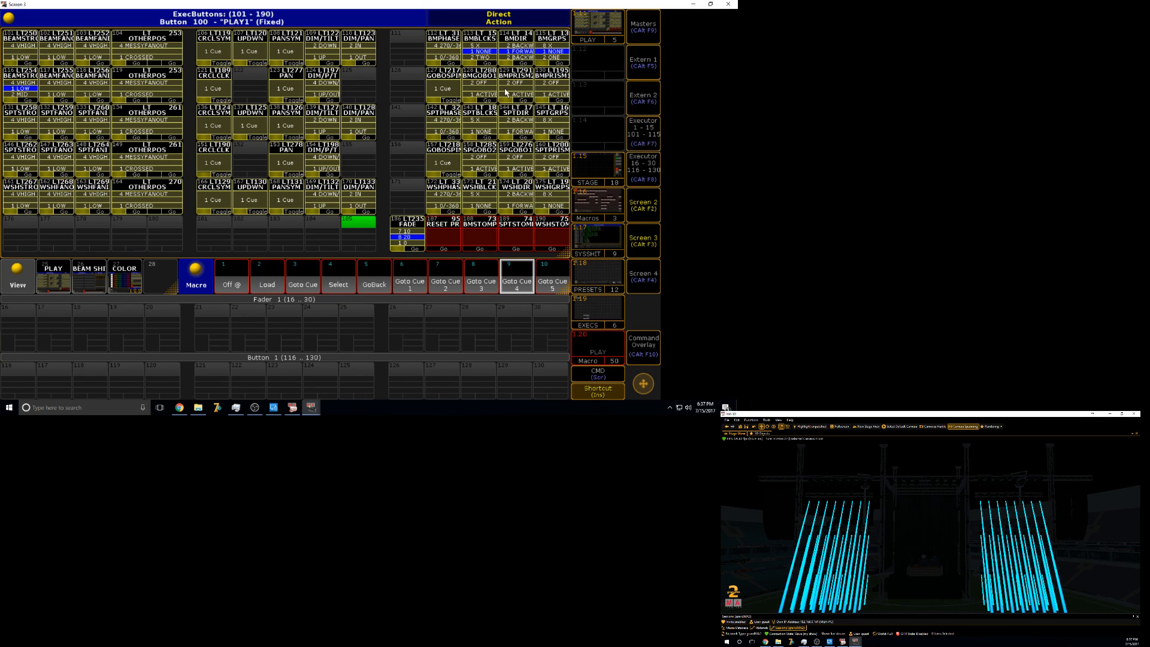
- Go over the spot gobo and prism executors, and toggle the beam GOBOSPI executor (127) on and off
{"action": "left_click", "coordinate": [491, 174]}
{"action": "left_click", "coordinate": [527, 168]}
{"action": "left_click", "coordinate": [547, 170]}
{"action": "left_click", "coordinate": [548, 167]}
{"action": "left_click", "coordinate": [527, 165]}
{"action": "left_click", "coordinate": [455, 100]}
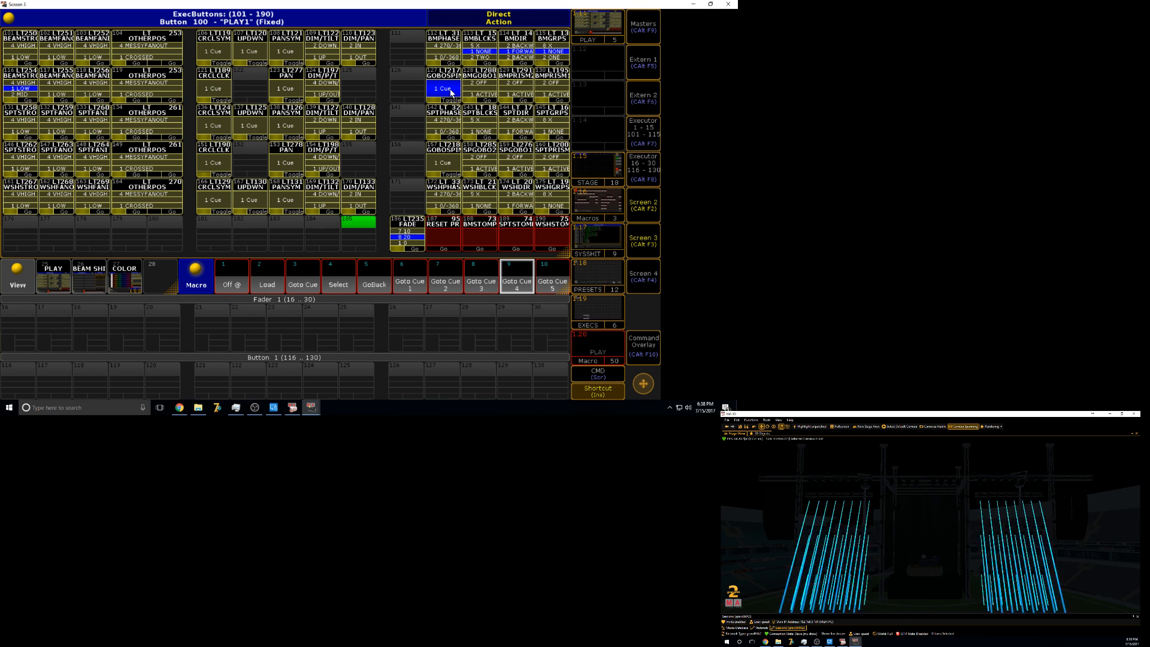
{"action": "left_click", "coordinate": [451, 92]}
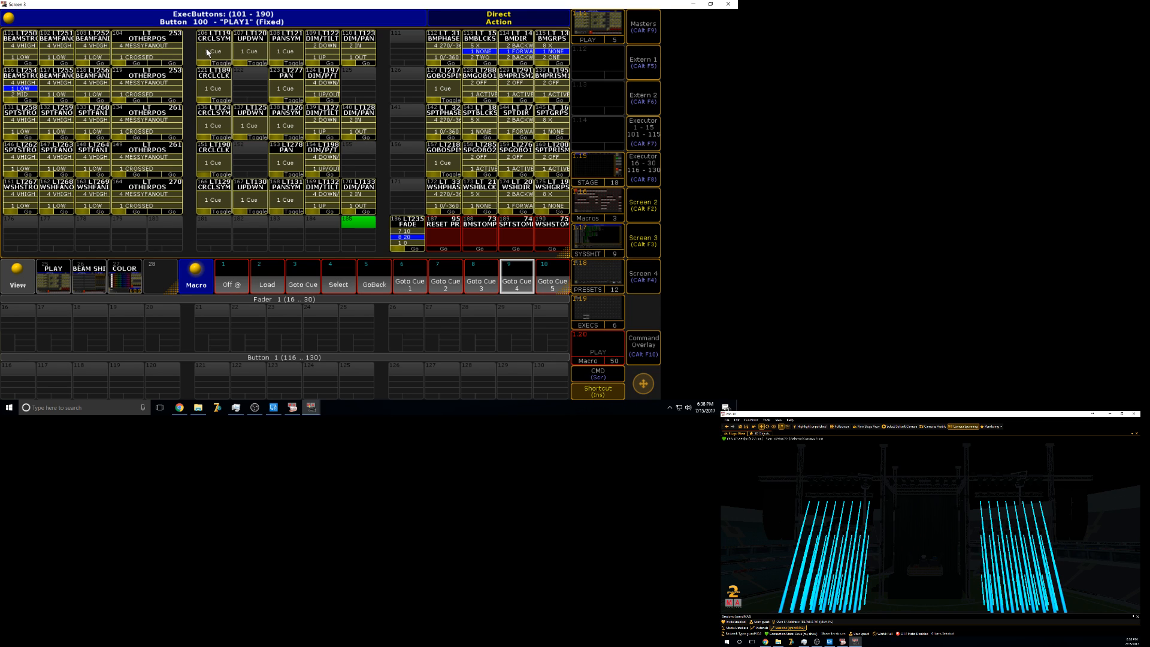
- Trigger the RESET PR macro, show the faders of executors 1 to 15, and return to the executor buttons
{"action": "left_click", "coordinate": [442, 233]}
{"action": "left_click", "coordinate": [643, 132]}
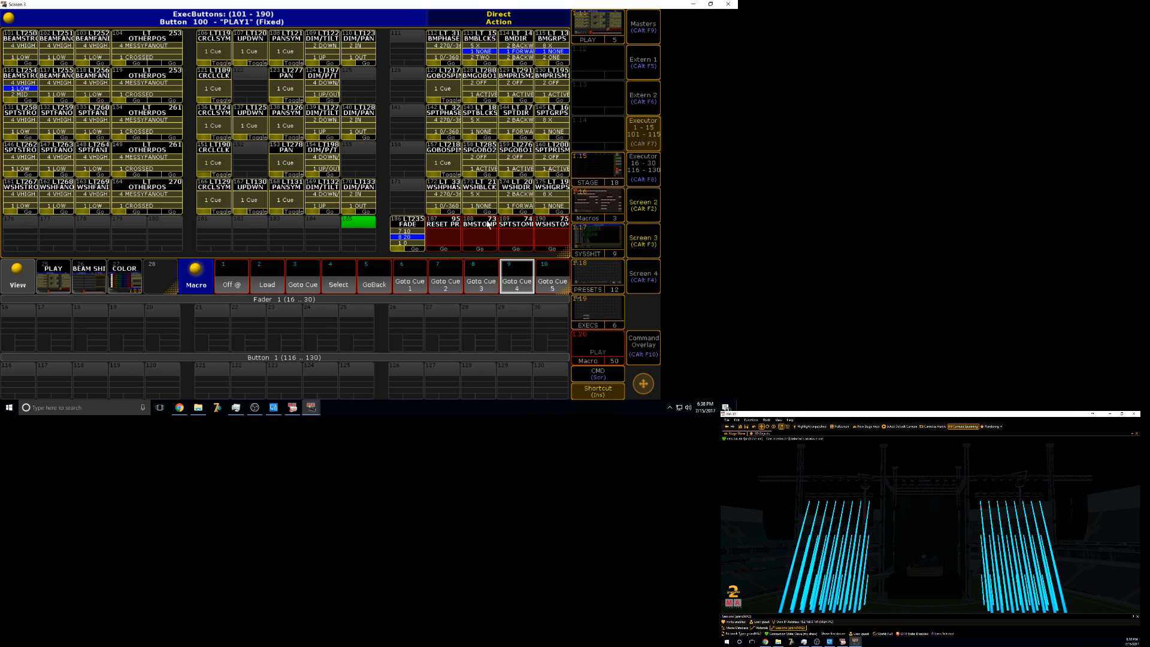
{"action": "left_click", "coordinate": [643, 127]}
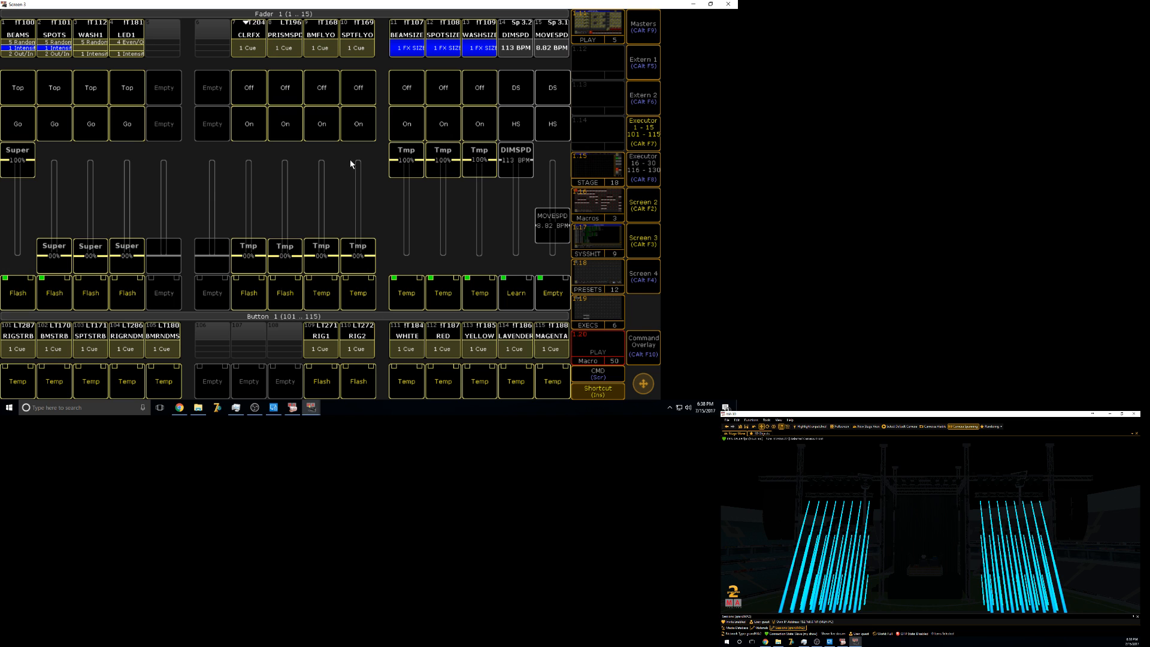
{"action": "left_click", "coordinate": [659, 145]}
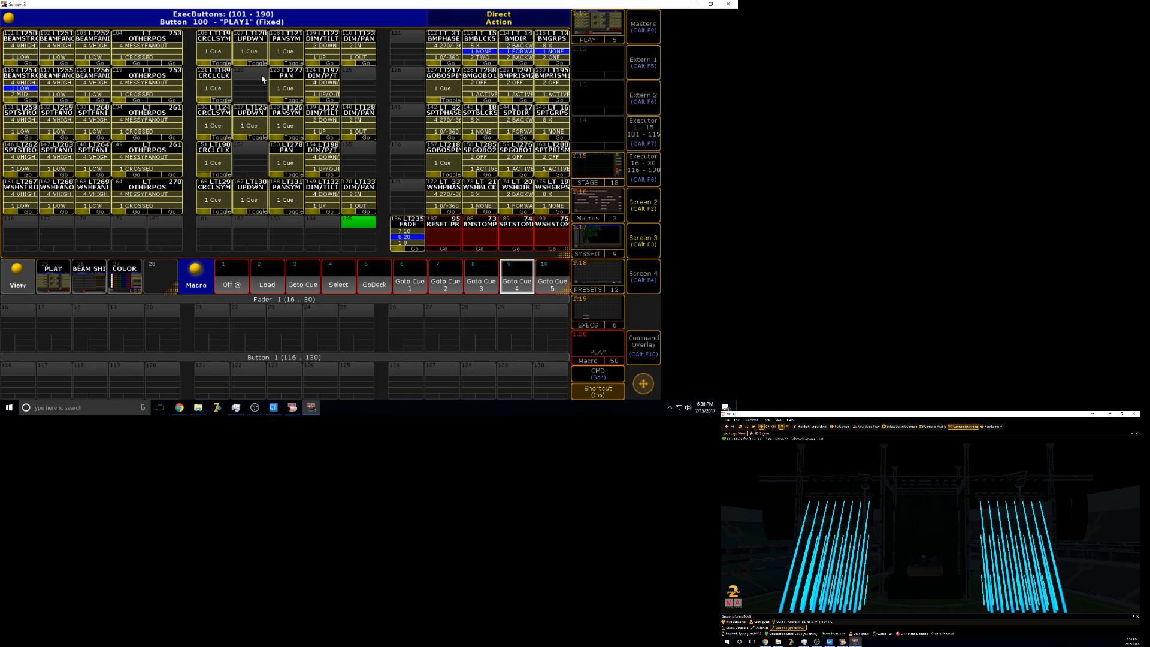
- Inspect the command line of macro 73 BMSTOMP that switches off the beam effect executors, and close it without changes
{"action": "left_click", "coordinate": [226, 56]}
{"action": "left_click", "coordinate": [465, 235]}
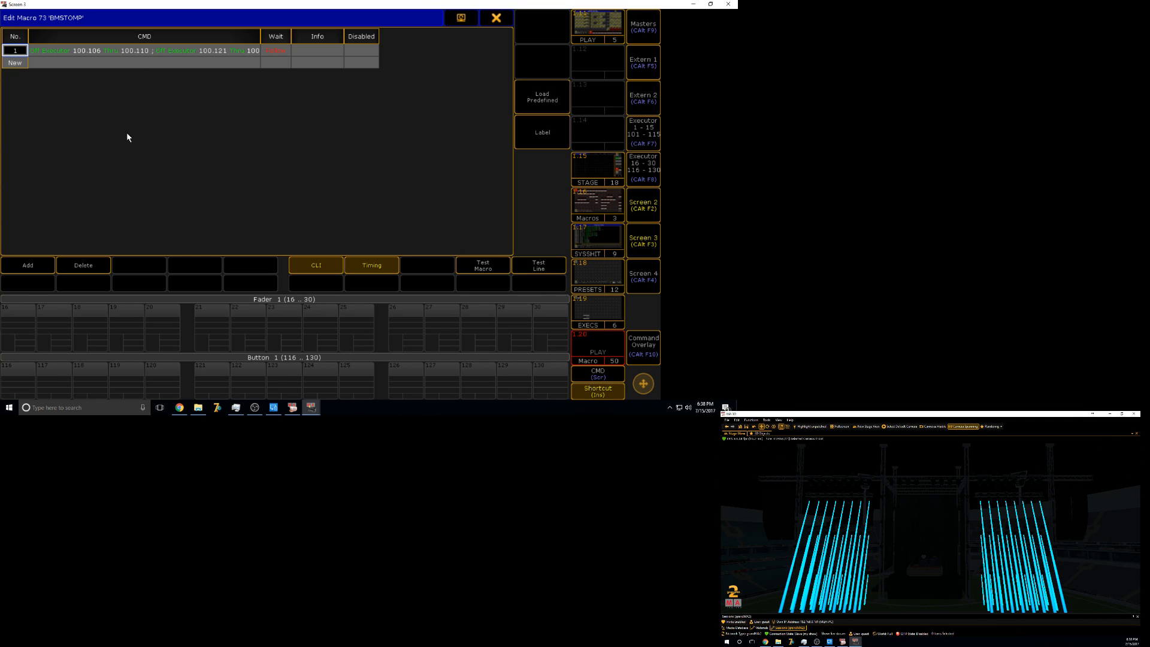
{"action": "left_click", "coordinate": [122, 53]}
{"action": "left_click", "coordinate": [198, 53]}
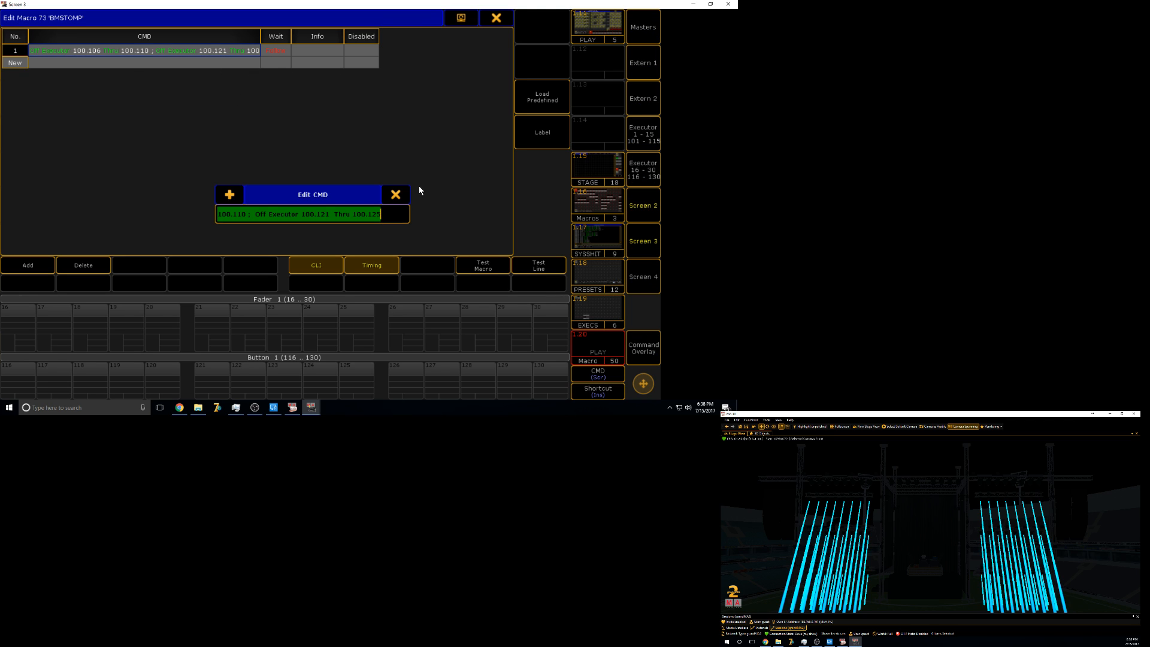
{"action": "left_click", "coordinate": [396, 194]}
{"action": "left_click", "coordinate": [496, 17]}
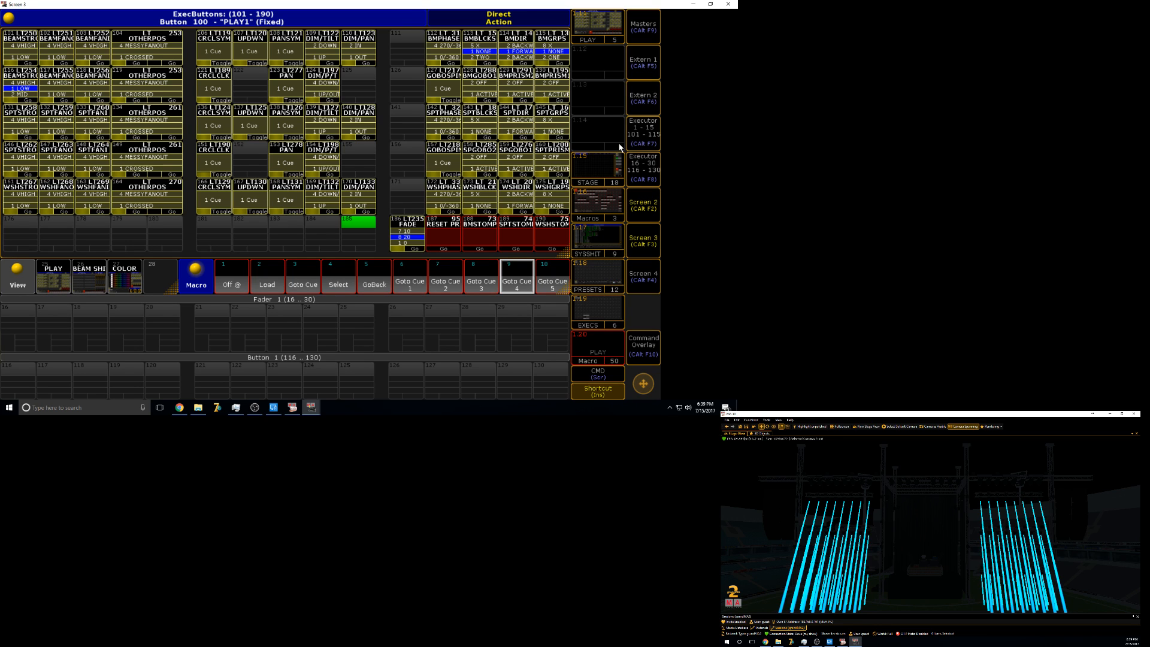
- Show executors 1 to 15, try the SPTSTRB button, and flash RIG1 and RIG2 alternately
{"action": "left_click", "coordinate": [638, 134]}
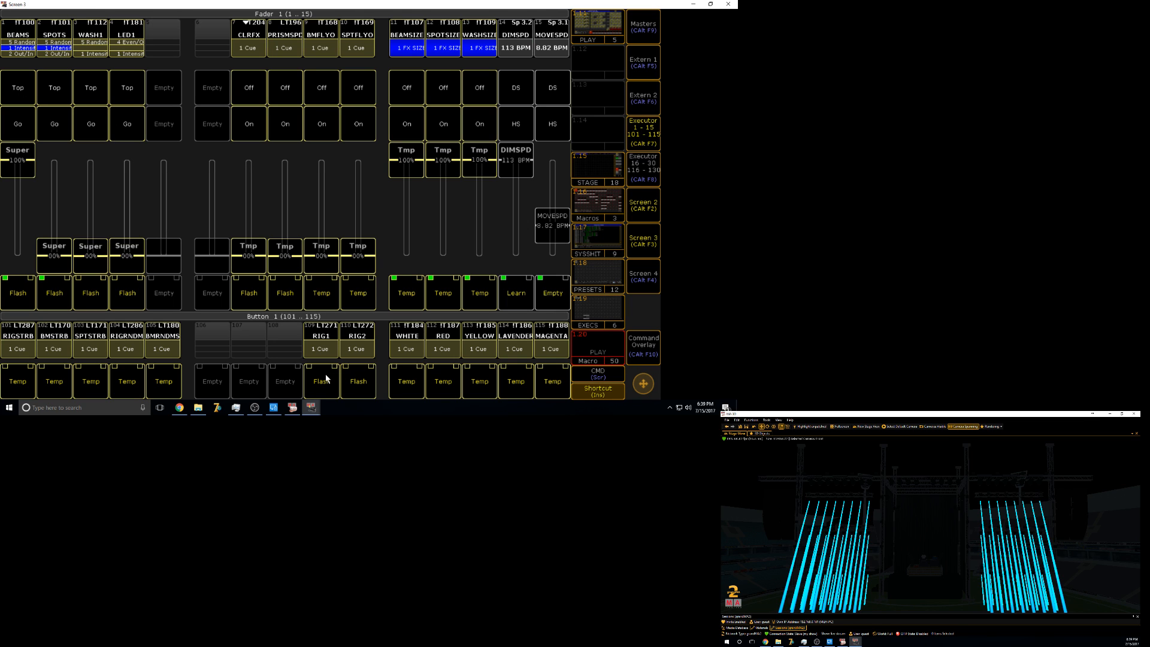
{"action": "left_click", "coordinate": [91, 380]}
{"action": "left_click", "coordinate": [330, 380]}
{"action": "left_click", "coordinate": [345, 384]}
{"action": "left_click", "coordinate": [324, 385]}
{"action": "left_click", "coordinate": [319, 386]}
{"action": "left_click", "coordinate": [362, 383]}
{"action": "left_click", "coordinate": [319, 390]}
{"action": "left_click", "coordinate": [353, 388]}
{"action": "left_click", "coordinate": [324, 385]}
{"action": "left_click", "coordinate": [317, 385]}
{"action": "left_click", "coordinate": [362, 383]}
{"action": "left_click", "coordinate": [344, 384]}
- Temporarily trigger the WHITE, RED, YELLOW, LAVENDER and MAGENTA color executors one after another
{"action": "left_click", "coordinate": [407, 384]}
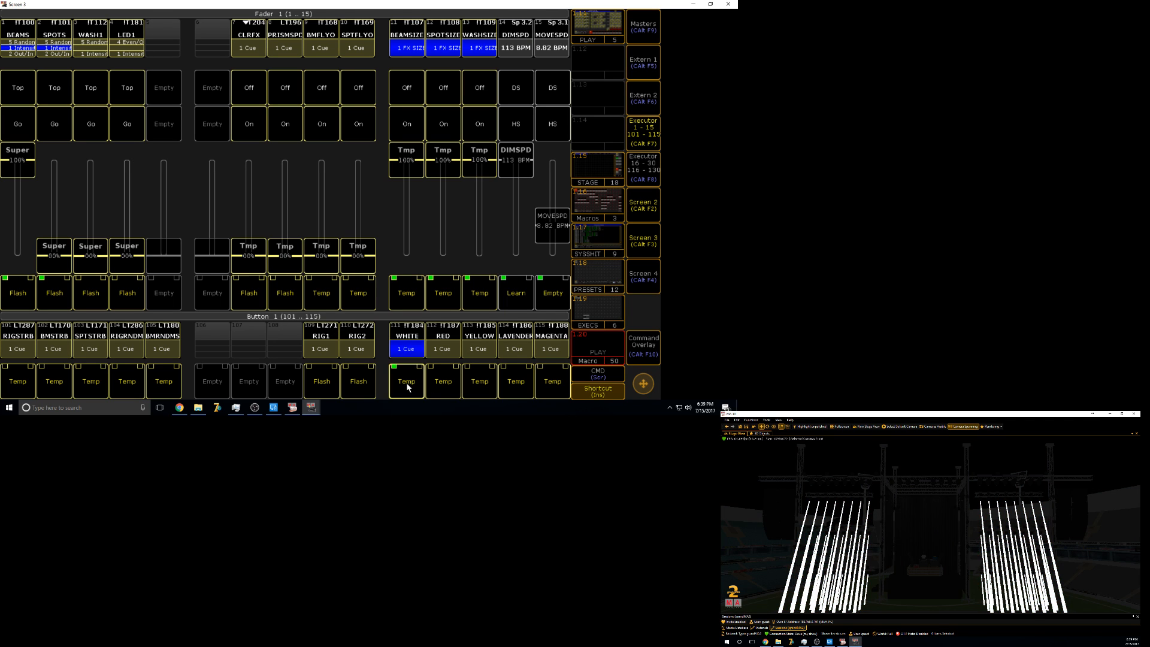
{"action": "left_click", "coordinate": [442, 382]}
{"action": "left_click", "coordinate": [483, 382]}
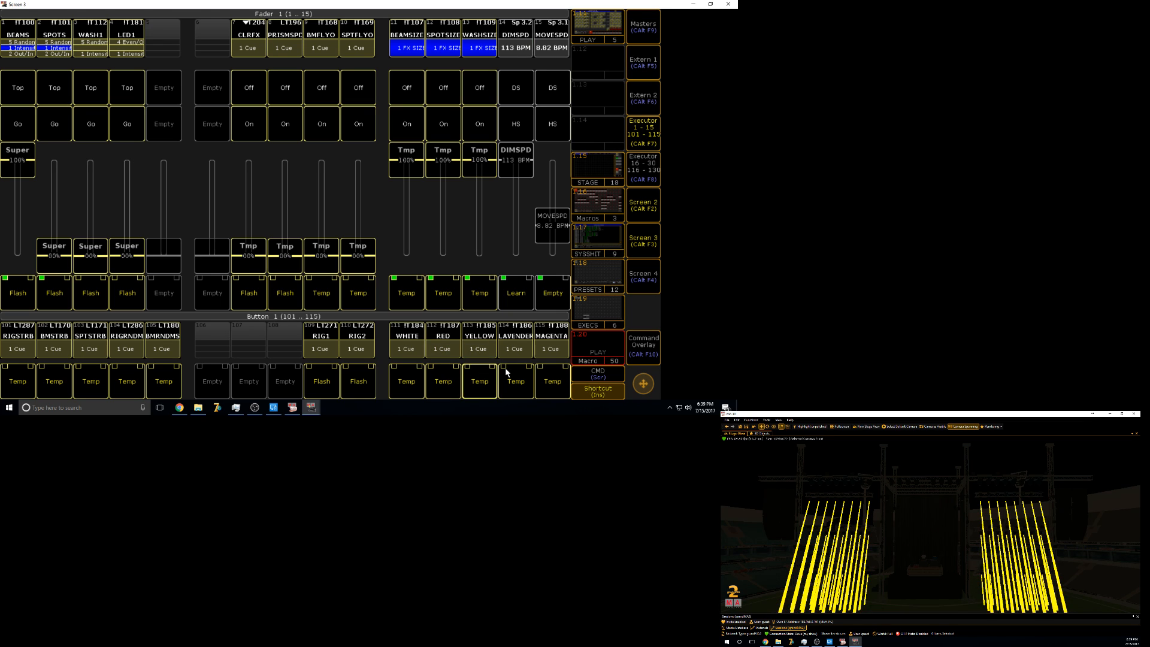
{"action": "left_click", "coordinate": [515, 381]}
{"action": "left_click", "coordinate": [527, 380]}
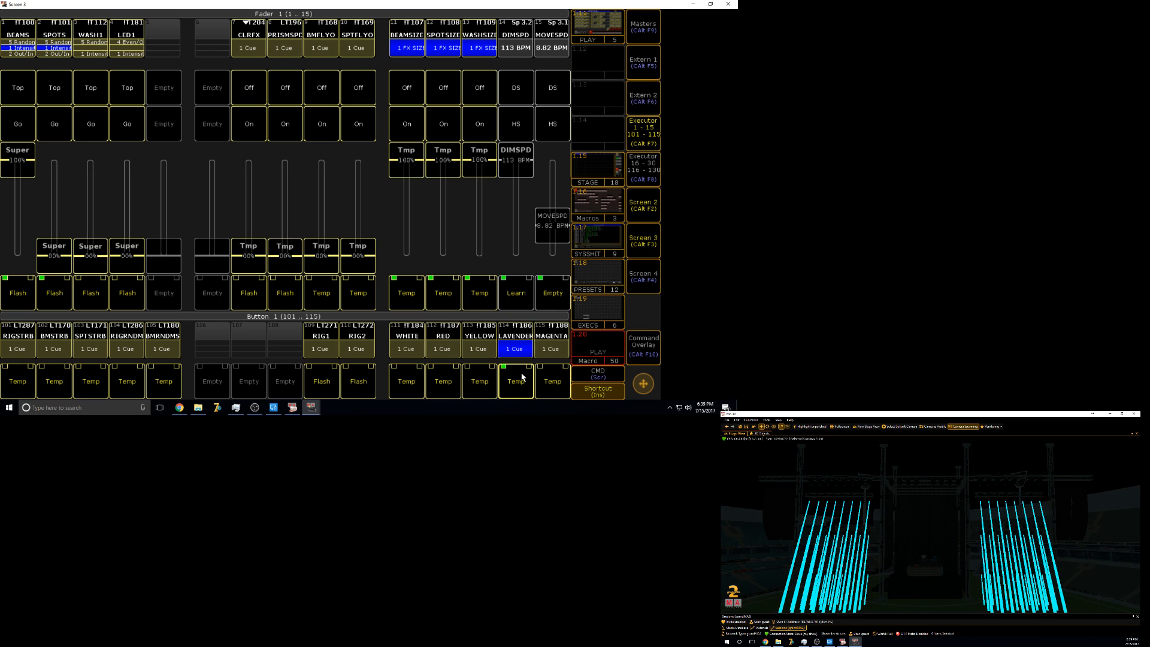
{"action": "left_click", "coordinate": [557, 379]}
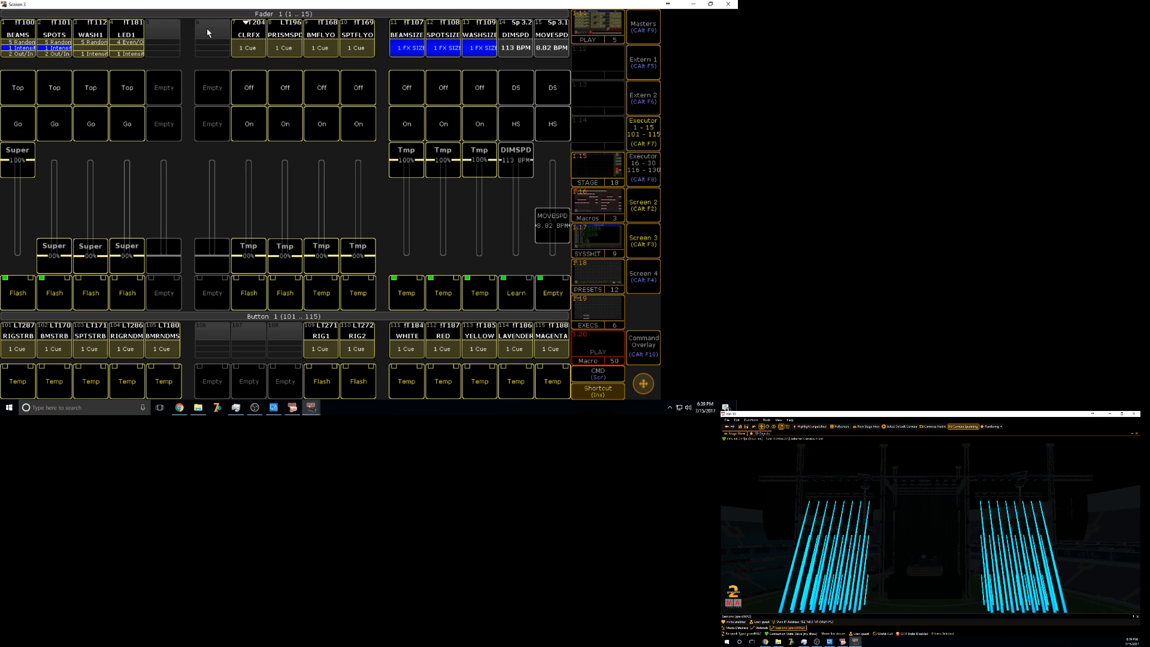
- Raise the SPOTS fader to 100%, and try the CLRFX and BMFLYO faders before returning them to 0%
{"action": "left_click_drag", "start_coordinate": [255, 254], "coordinate": [248, 159]}
{"action": "mouse_move", "coordinate": [333, 256]}
{"action": "left_mouse_down"}
{"action": "mouse_move", "coordinate": [336, 192]}
{"action": "mouse_move", "coordinate": [333, 231]}
{"action": "mouse_move", "coordinate": [354, 265]}
{"action": "mouse_move", "coordinate": [359, 161]}
{"action": "mouse_move", "coordinate": [357, 258]}
{"action": "mouse_move", "coordinate": [323, 224]}
{"action": "mouse_move", "coordinate": [322, 261]}
{"action": "mouse_move", "coordinate": [311, 256]}
{"action": "left_mouse_up"}
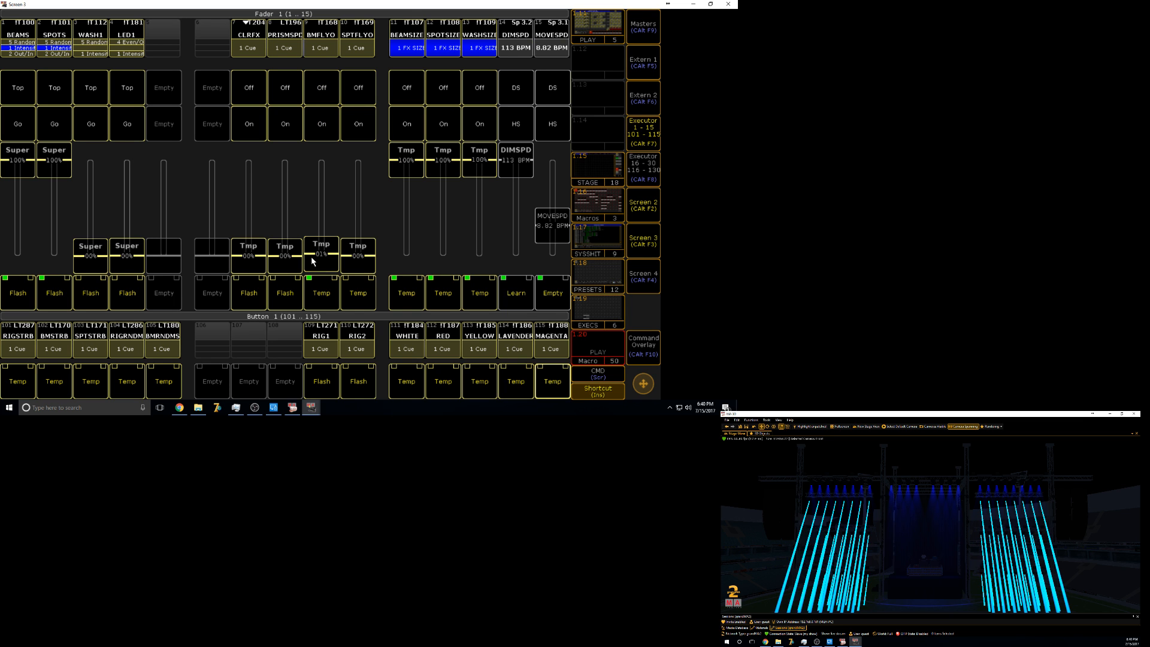
{"action": "mouse_move", "coordinate": [311, 256]}
{"action": "left_mouse_down"}
{"action": "mouse_move", "coordinate": [328, 254]}
{"action": "mouse_move", "coordinate": [322, 180]}
{"action": "mouse_move", "coordinate": [321, 257]}
{"action": "left_mouse_up"}
- Lower the BEAMSIZE fader and restore it to 100%, and bring the SPOTS fader back to 0%
{"action": "left_click_drag", "start_coordinate": [407, 222], "coordinate": [407, 160]}
{"action": "left_click_drag", "start_coordinate": [479, 257], "coordinate": [442, 71]}
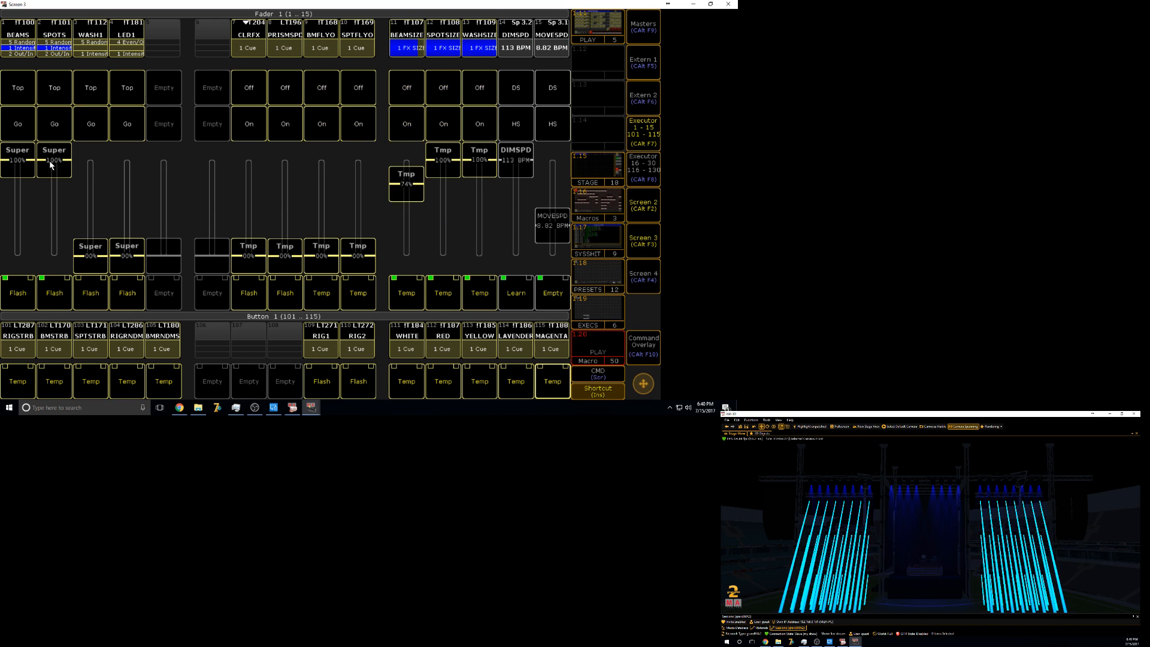
{"action": "left_click_drag", "start_coordinate": [54, 160], "coordinate": [54, 256]}
{"action": "mouse_move", "coordinate": [406, 160]}
{"action": "left_mouse_down"}
{"action": "mouse_move", "coordinate": [406, 257]}
{"action": "mouse_move", "coordinate": [407, 160]}
{"action": "left_mouse_up"}
- Try the DIMSPD fader and advance the BEAMS executor to its Out/In cue 2
{"action": "left_click", "coordinate": [506, 171]}
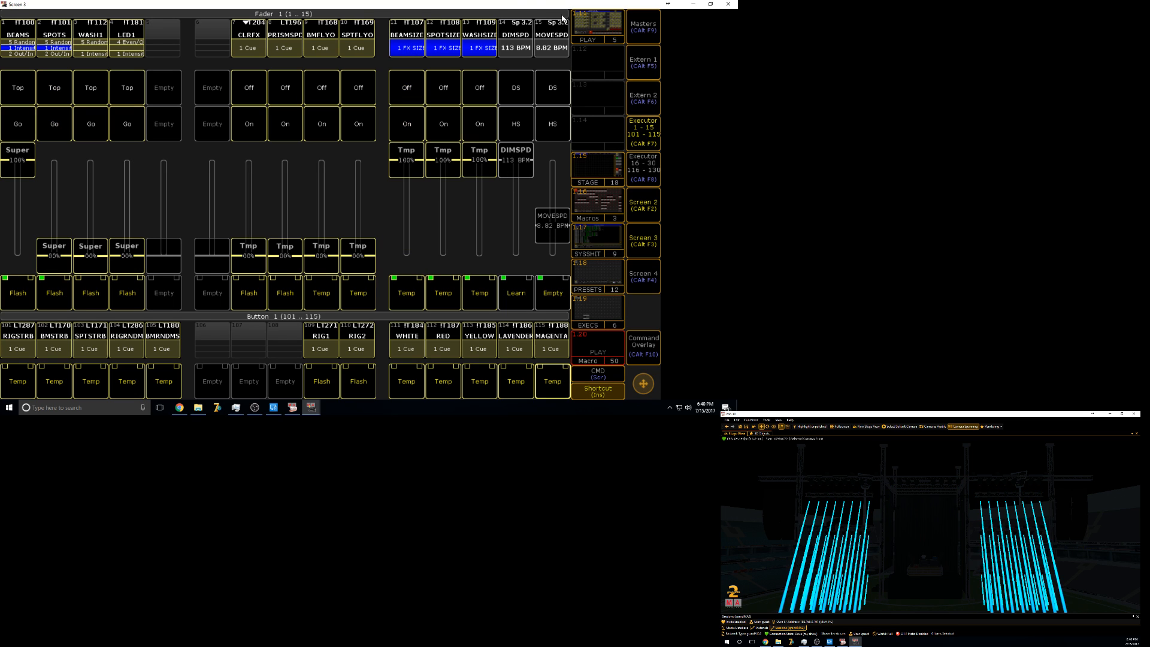
{"action": "mouse_move", "coordinate": [509, 174]}
{"action": "left_mouse_down"}
{"action": "mouse_move", "coordinate": [514, 258]}
{"action": "mouse_move", "coordinate": [516, 161]}
{"action": "mouse_move", "coordinate": [519, 257]}
{"action": "mouse_move", "coordinate": [515, 162]}
{"action": "left_mouse_up"}
{"action": "left_click", "coordinate": [18, 131]}
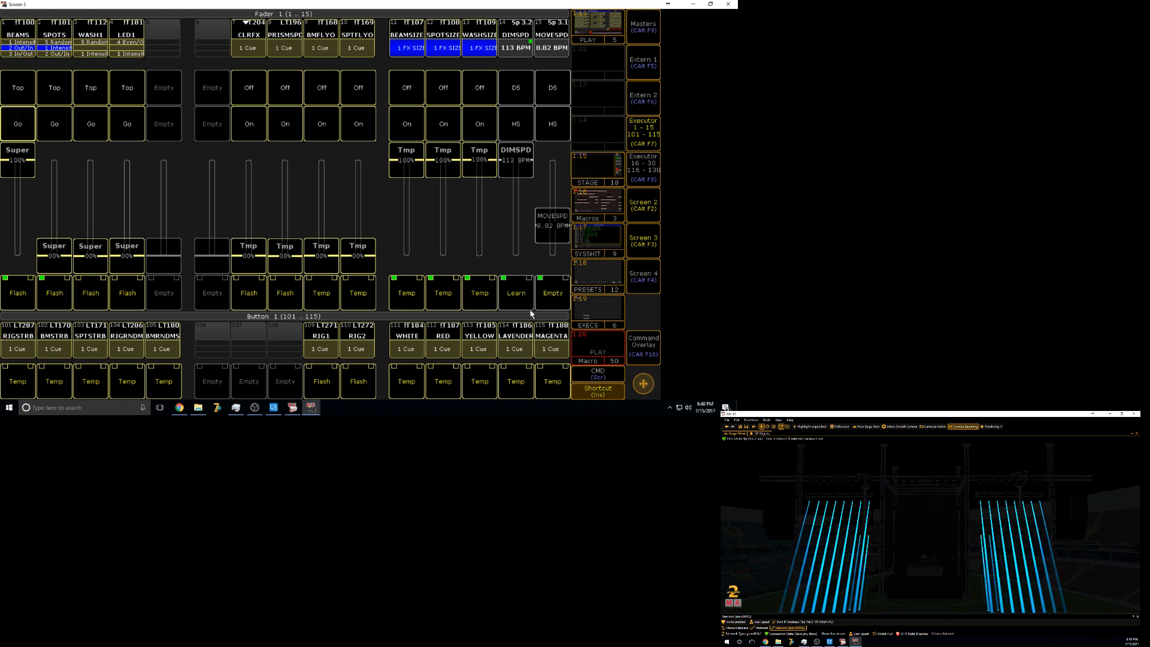
- Tap the DIMSPD speed in with Learn to 325 BPM and advance the BEAMS executor to cue 4 Even/O
{"action": "left_click", "coordinate": [511, 293]}
{"action": "left_click", "coordinate": [510, 295]}
{"action": "left_click", "coordinate": [509, 295]}
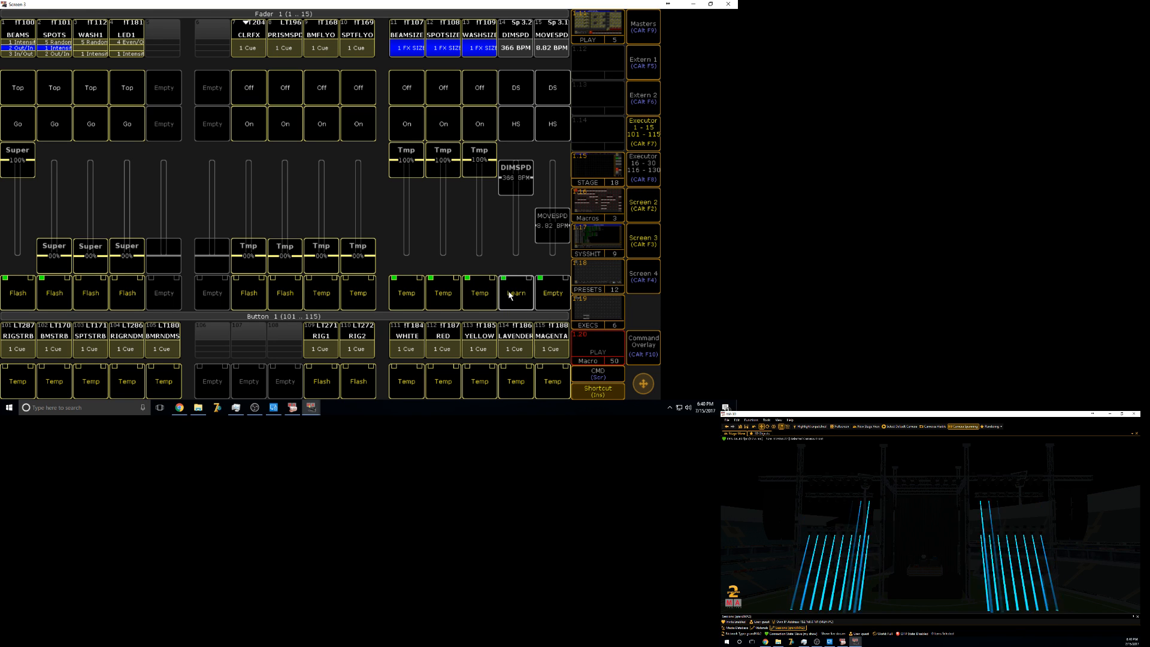
{"action": "left_click", "coordinate": [510, 294]}
{"action": "left_click", "coordinate": [511, 295]}
{"action": "left_click", "coordinate": [34, 122]}
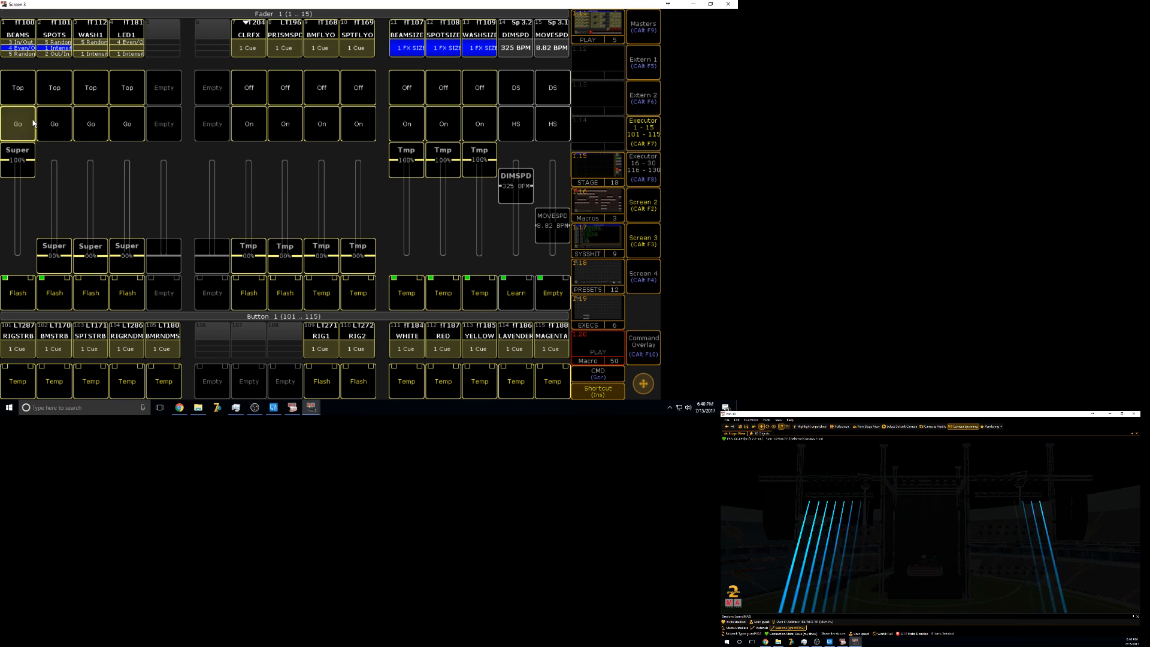
- Tap the DIMSPD speed in with Learn to 81.9 BPM and send the BEAMS executor back to its first cue
{"action": "left_click", "coordinate": [521, 286]}
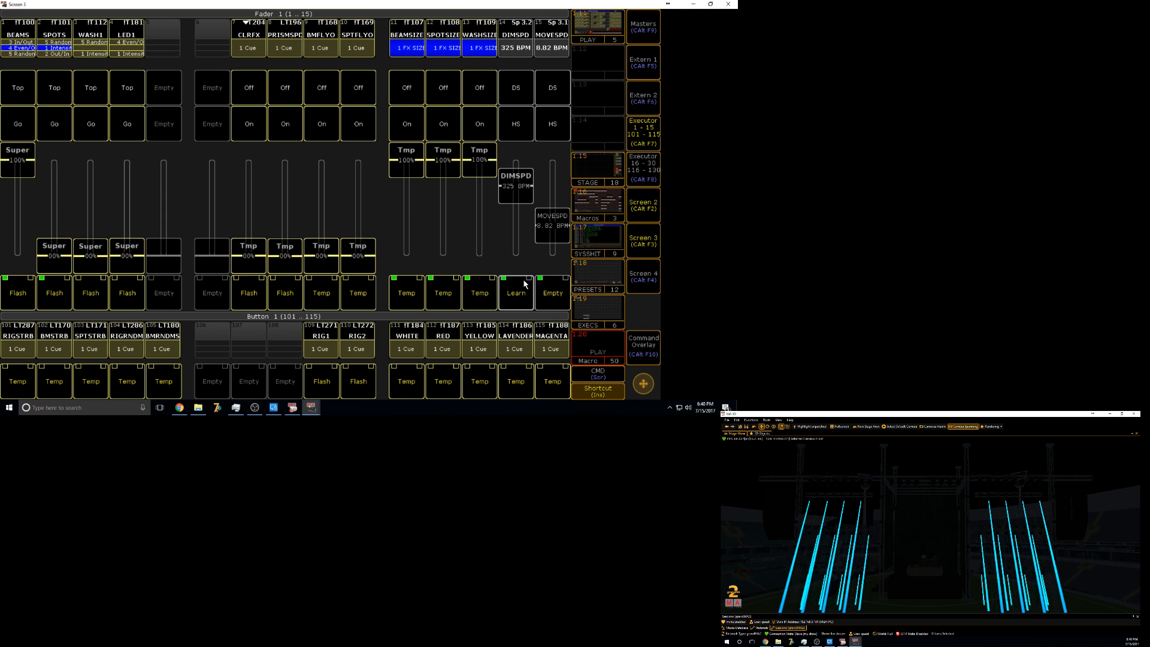
{"action": "left_click", "coordinate": [521, 286]}
{"action": "left_click", "coordinate": [16, 91]}
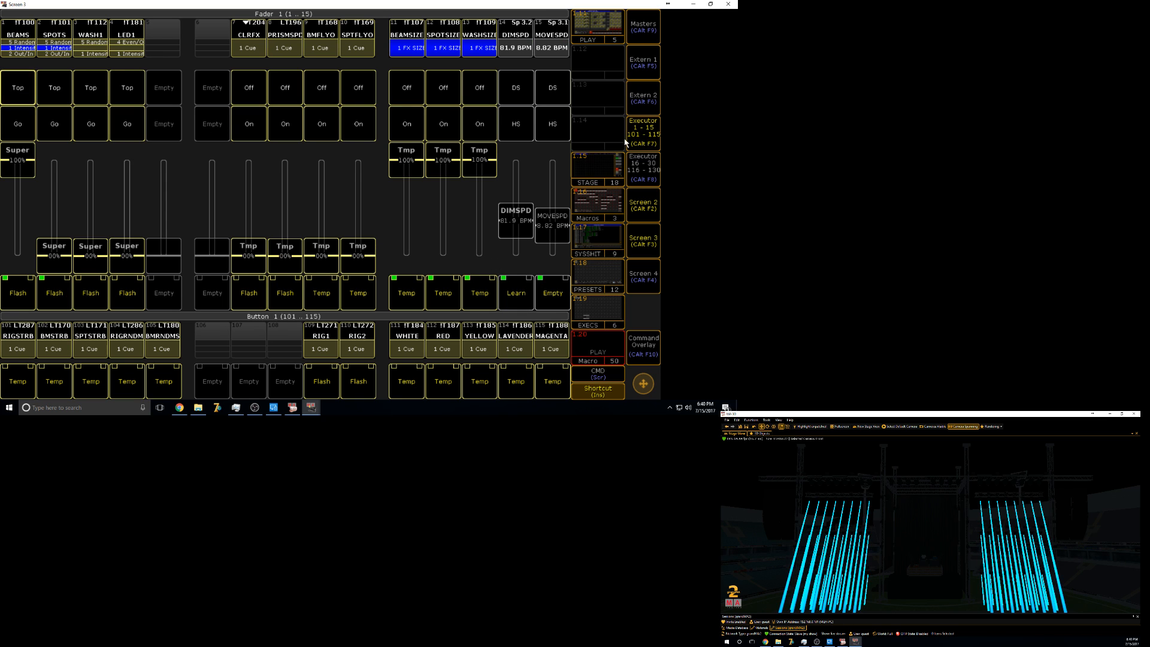
- Start the beam CRCLSYM and UPDWN movement effects and lower the MOVESPD fader to about 12 BPM
{"action": "left_click", "coordinate": [634, 132]}
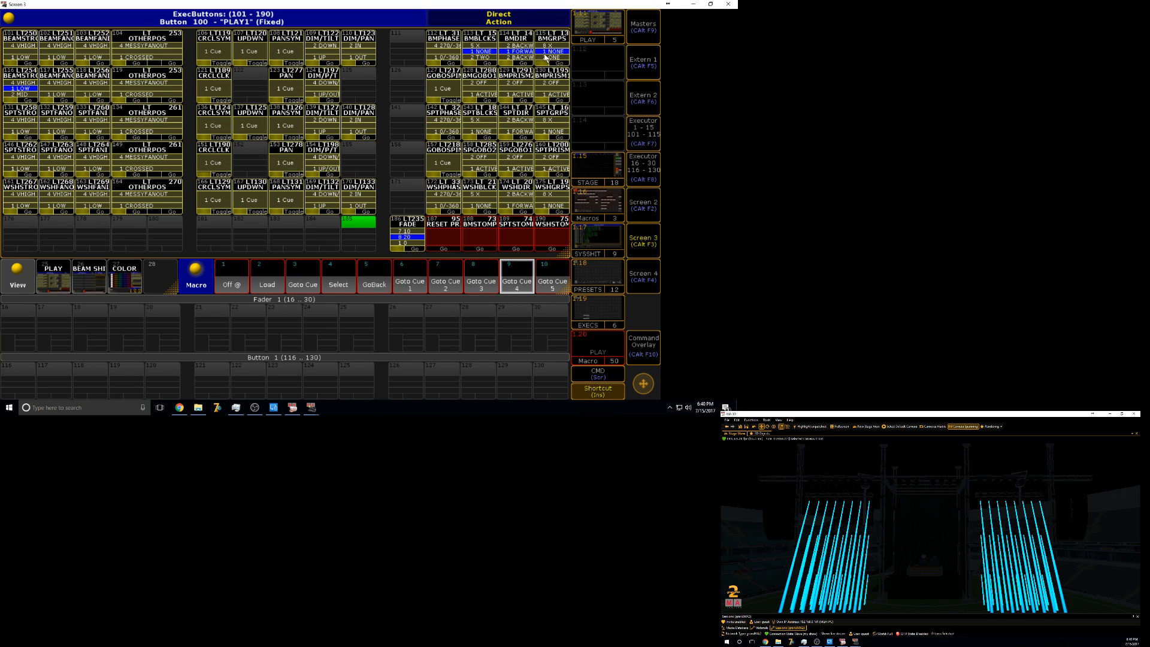
{"action": "left_click", "coordinate": [223, 56]}
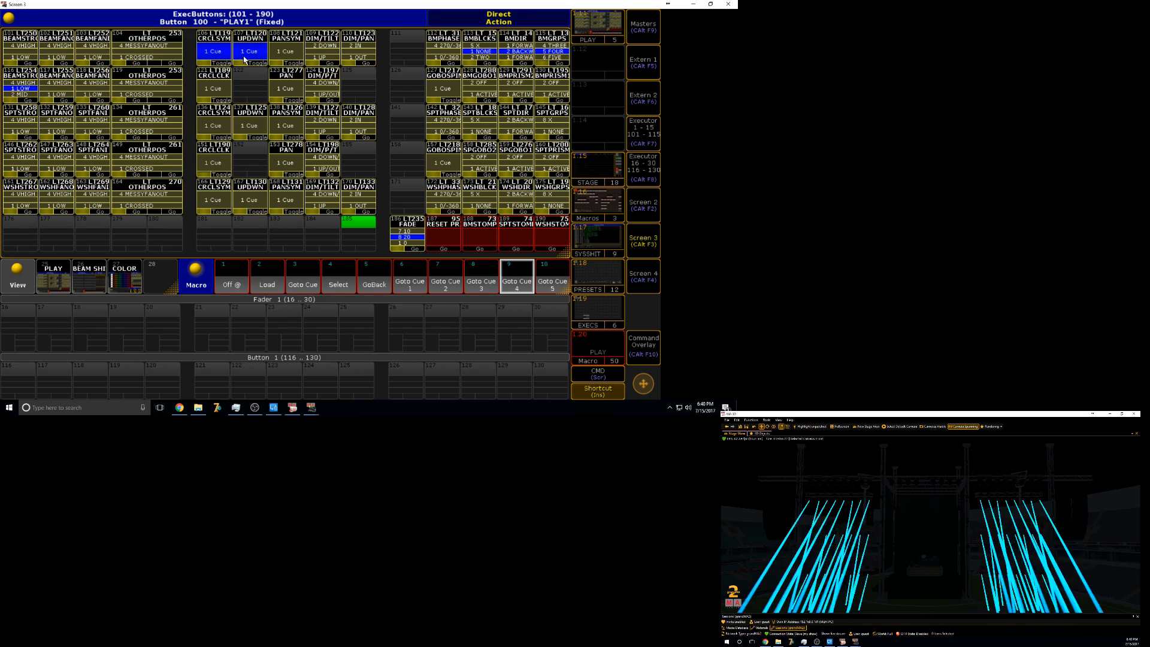
{"action": "left_click", "coordinate": [644, 131]}
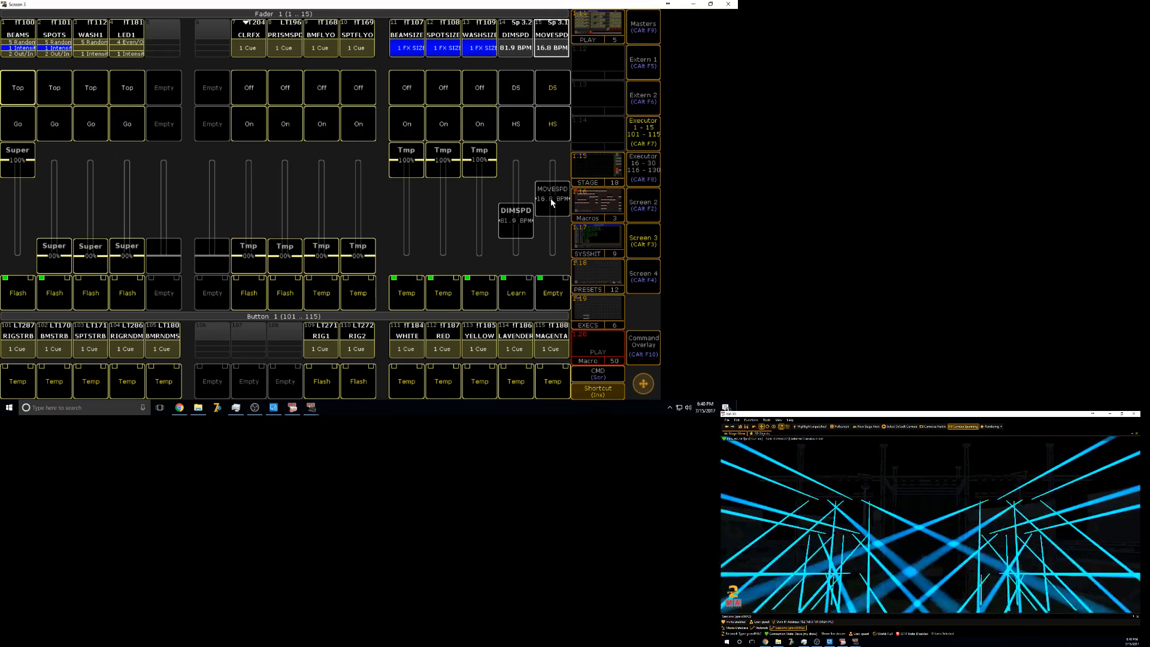
{"action": "mouse_move", "coordinate": [551, 199]}
{"action": "left_mouse_down"}
{"action": "mouse_move", "coordinate": [555, 248]}
{"action": "mouse_move", "coordinate": [557, 198]}
{"action": "mouse_move", "coordinate": [558, 246]}
{"action": "mouse_move", "coordinate": [558, 221]}
{"action": "left_mouse_up"}
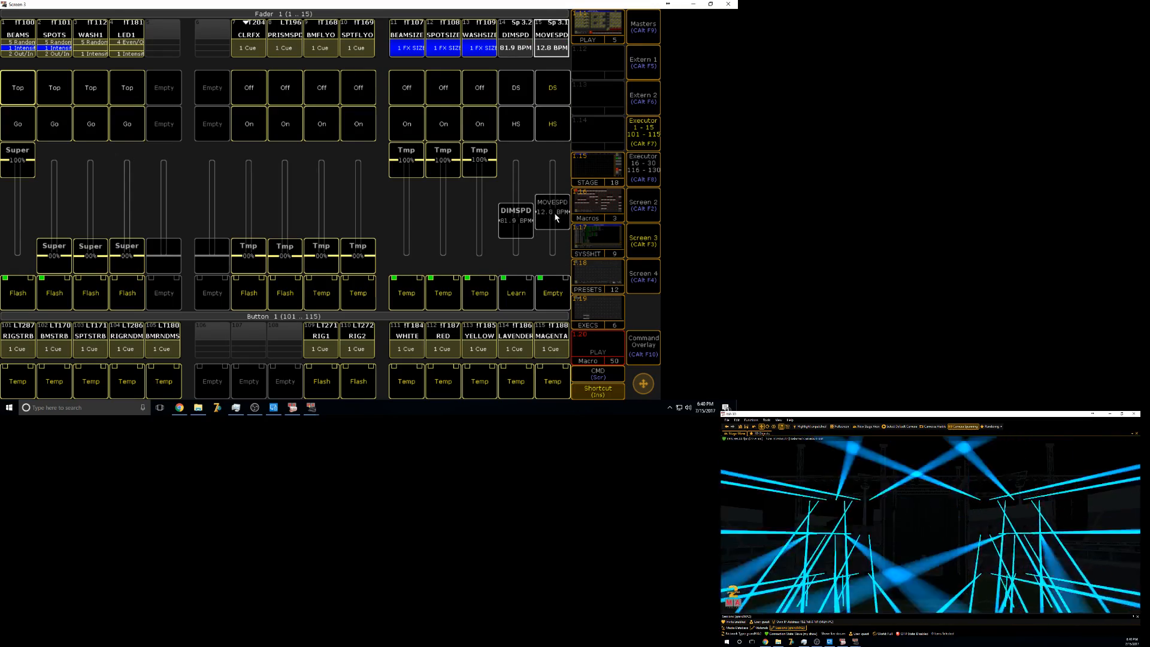
{"action": "left_click", "coordinate": [640, 142]}
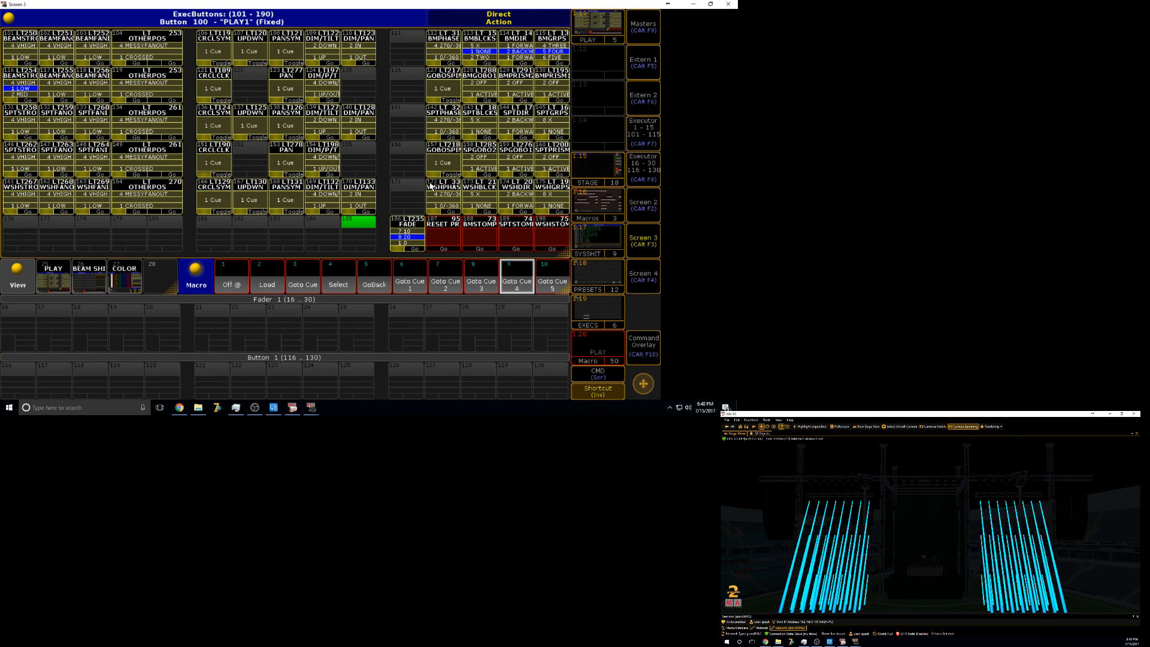
- Show the User 1 view buttons and step through the GROUPS, CLOCK, HAZE ETC., FIXTURE and CMDLINE views
{"action": "left_click", "coordinate": [632, 201]}
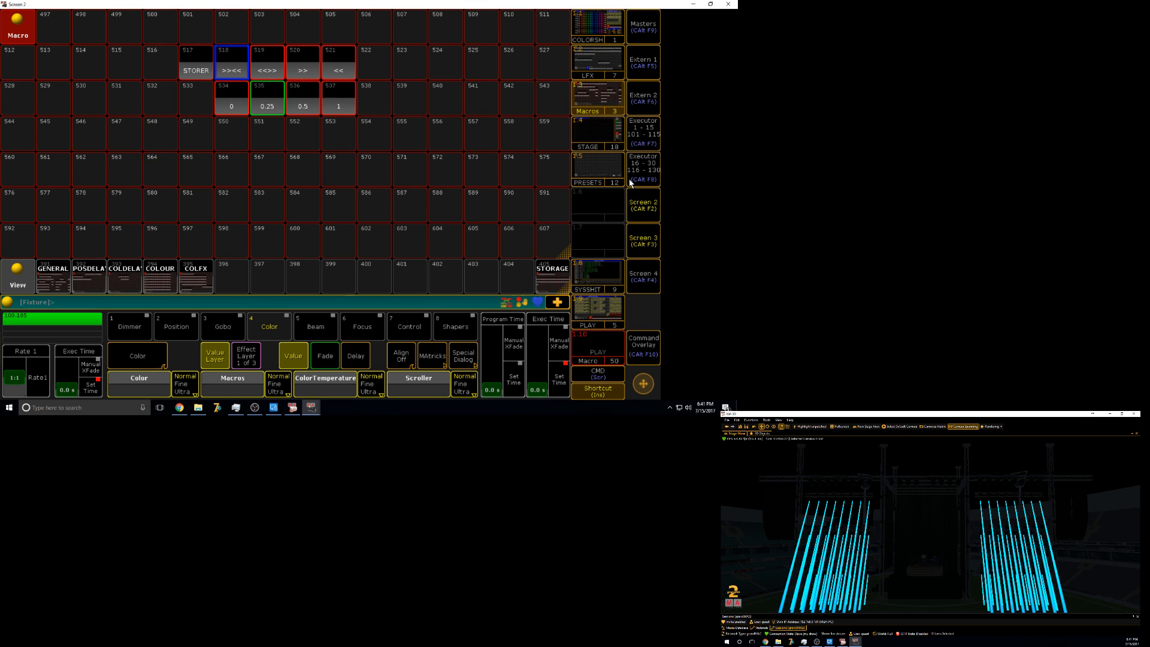
{"action": "left_click", "coordinate": [636, 204]}
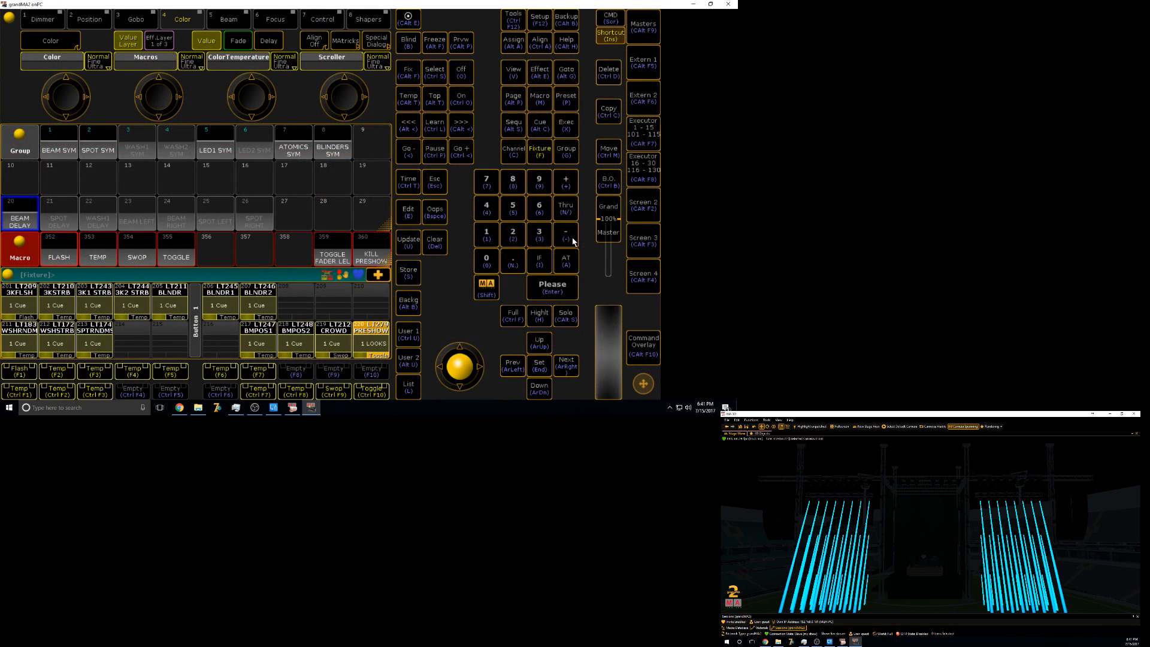
{"action": "left_click", "coordinate": [408, 334]}
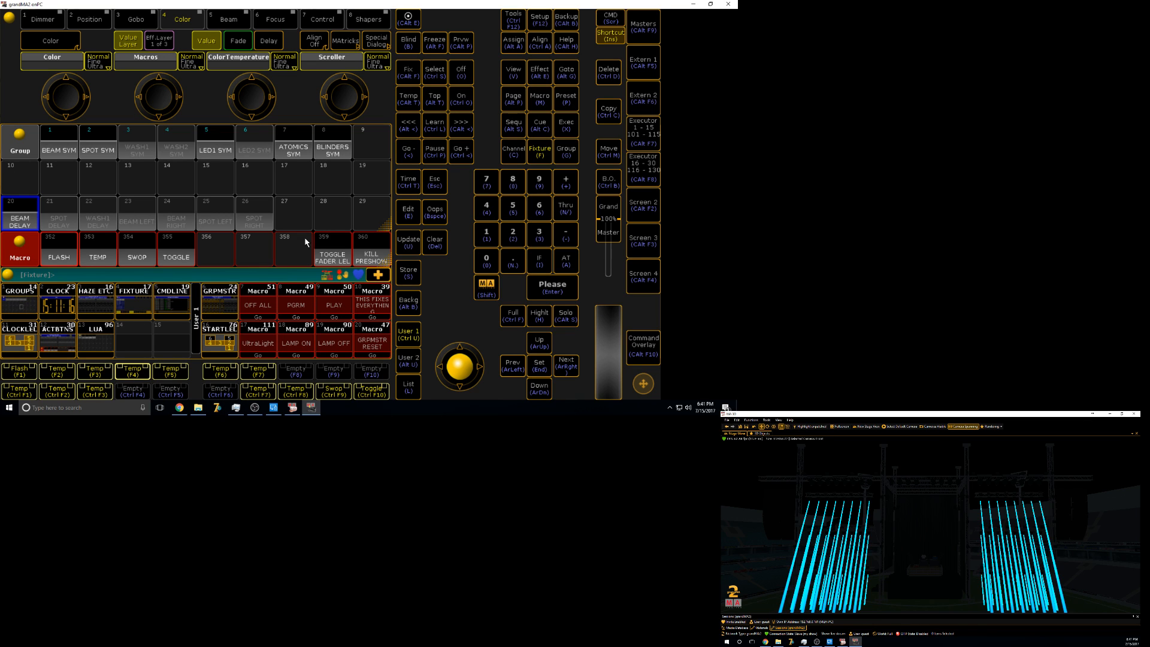
{"action": "left_click", "coordinate": [19, 304]}
{"action": "left_click", "coordinate": [58, 304]}
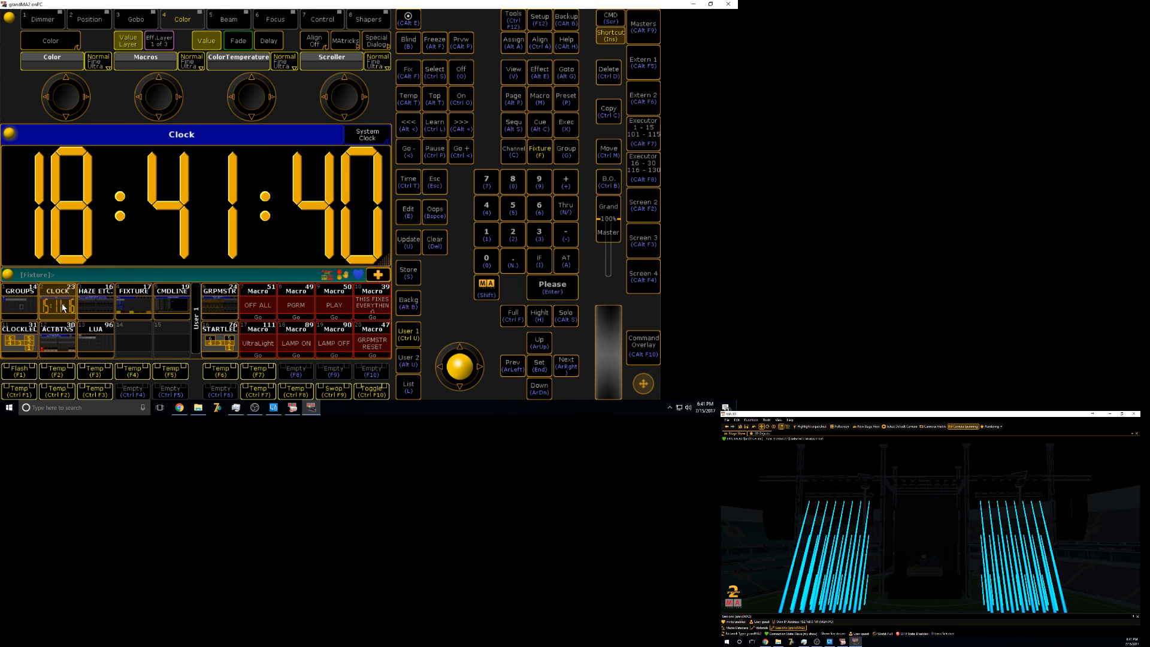
{"action": "left_click", "coordinate": [95, 306]}
{"action": "left_click", "coordinate": [127, 311]}
{"action": "left_click", "coordinate": [172, 310]}
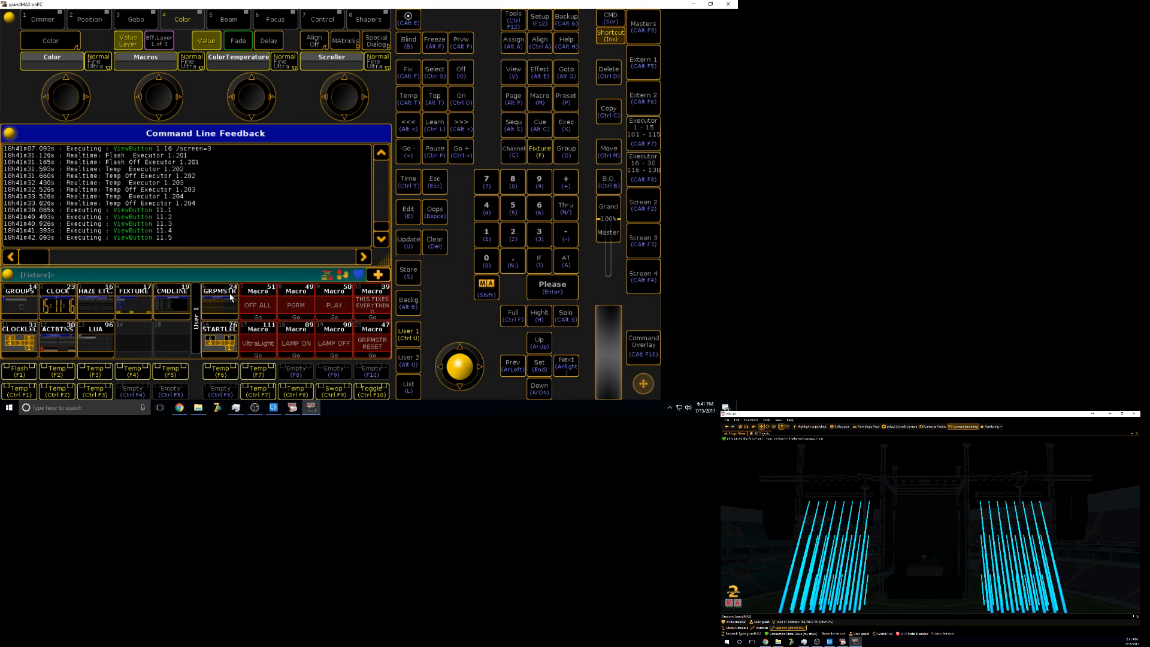
- Open the GRPMSTR view, run the PGRM macro and inspect the view it loads on Screen 3
{"action": "left_click", "coordinate": [227, 304]}
{"action": "left_click", "coordinate": [266, 297]}
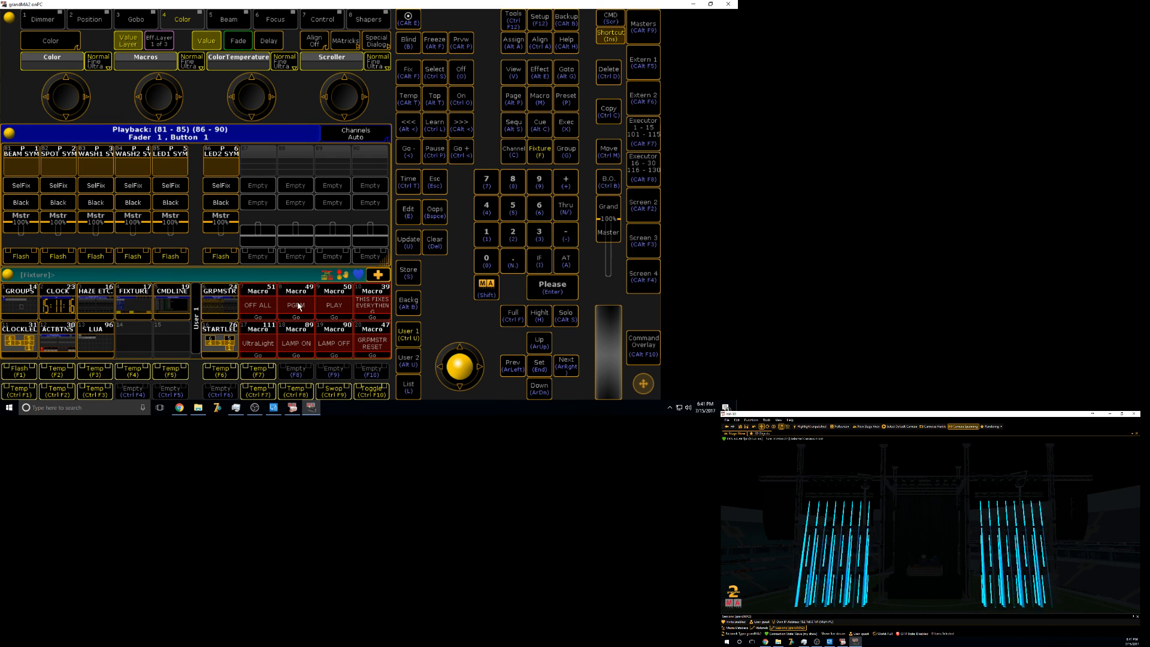
{"action": "left_click", "coordinate": [643, 241]}
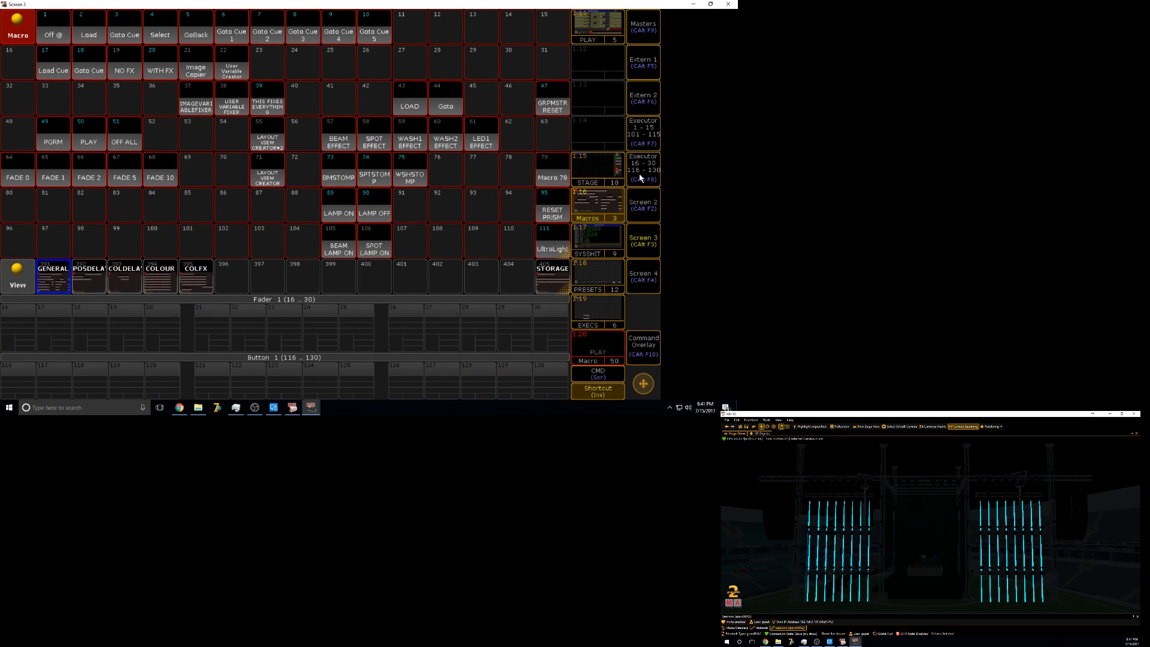
{"action": "left_click", "coordinate": [643, 240]}
{"action": "left_click", "coordinate": [299, 306]}
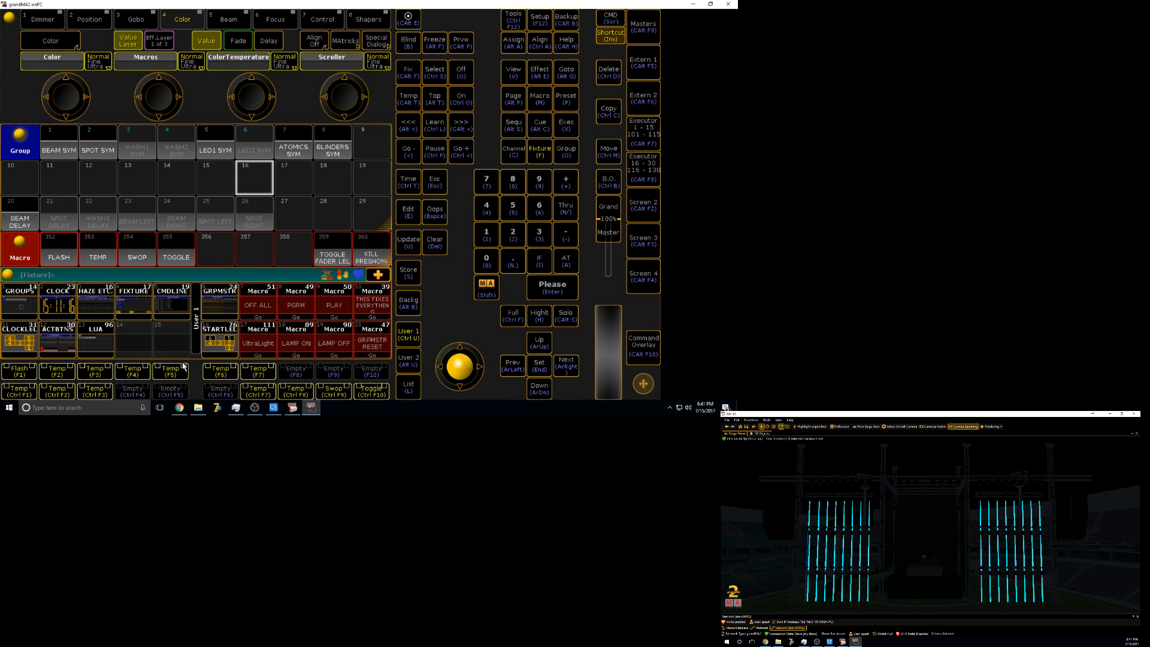
- Open the STARTLEL and CLOCKLEL views and examine the clock layouts on Screens 2 and 3
{"action": "left_click", "coordinate": [220, 338]}
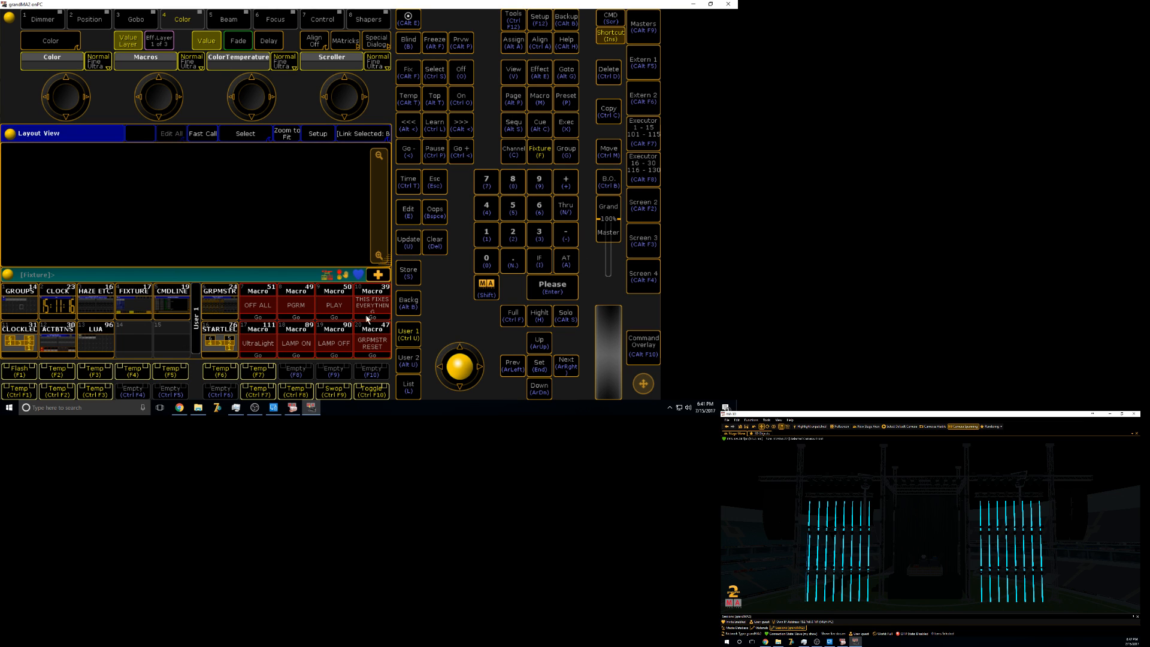
{"action": "left_click", "coordinate": [653, 216]}
{"action": "left_click", "coordinate": [653, 216]}
{"action": "left_click", "coordinate": [27, 345]}
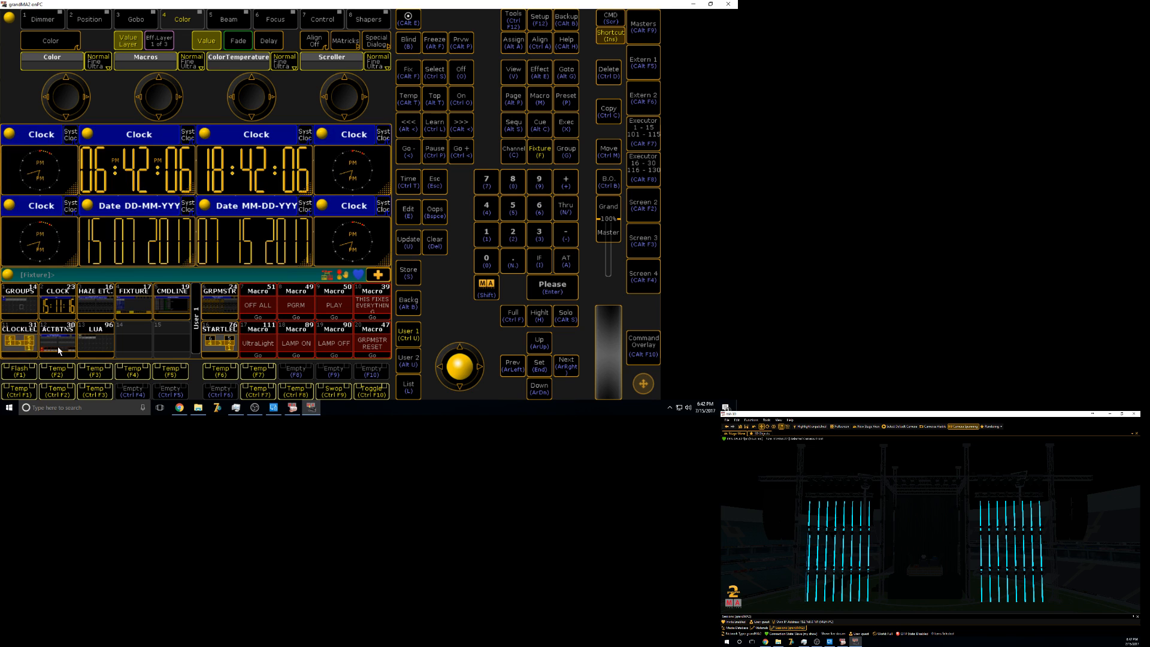
{"action": "left_click", "coordinate": [643, 205]}
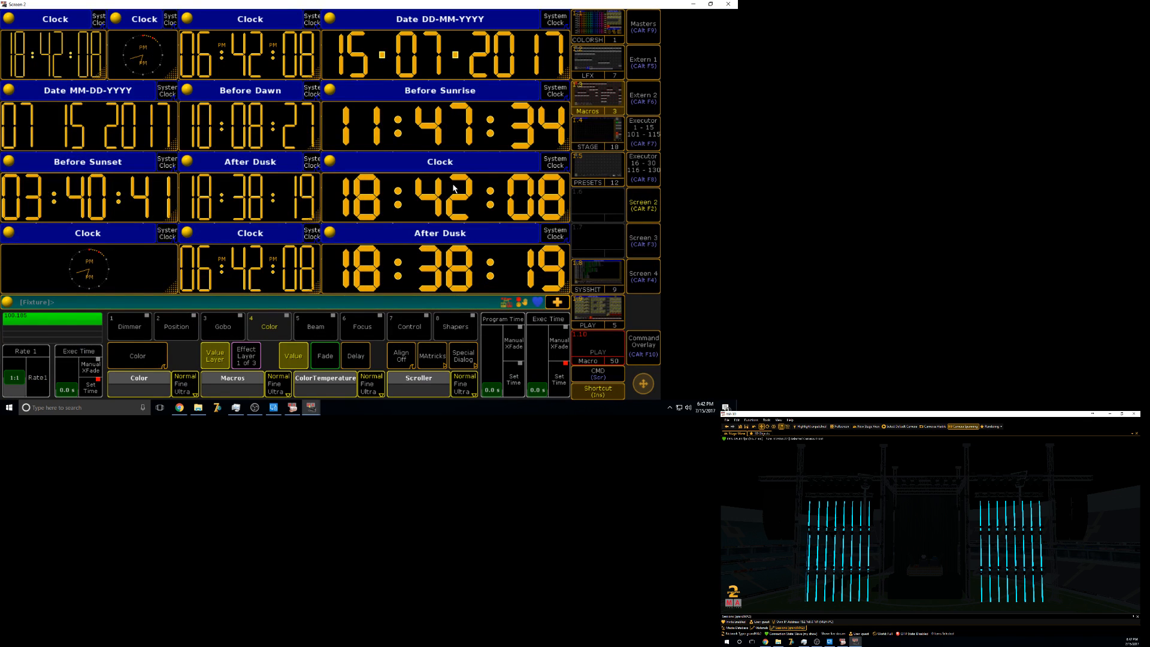
{"action": "left_click", "coordinate": [651, 212]}
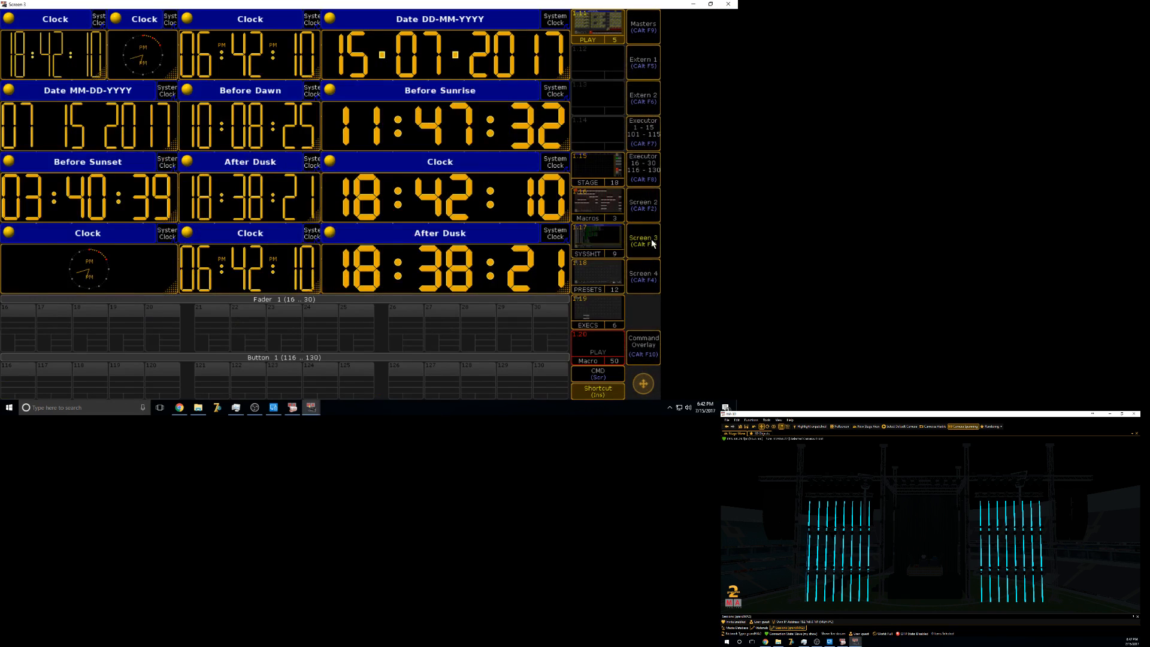
- Open the ACTBTNS and LUA views and check what Screen 2 displays
{"action": "left_click", "coordinate": [60, 343]}
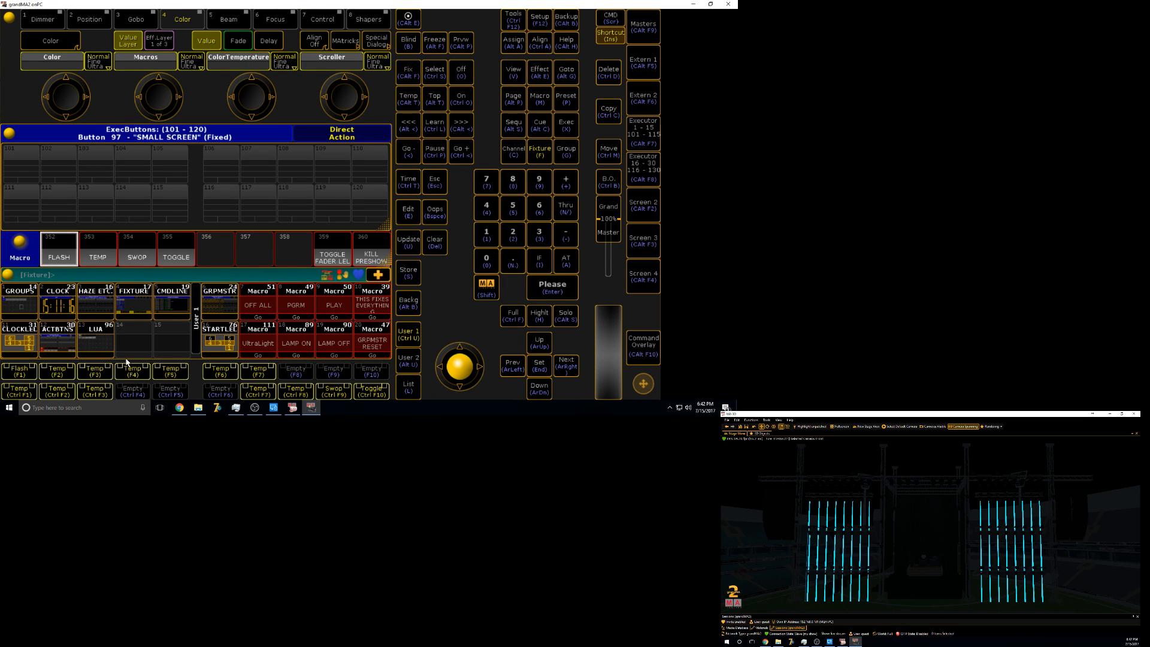
{"action": "left_click", "coordinate": [100, 353]}
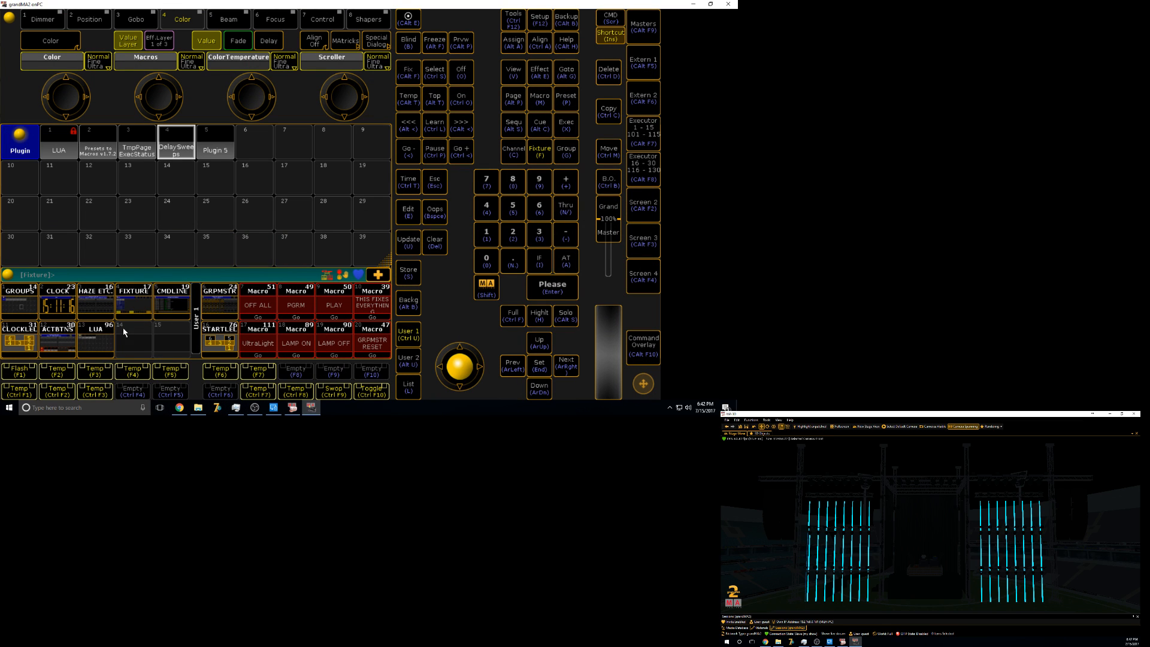
{"action": "left_click", "coordinate": [651, 205]}
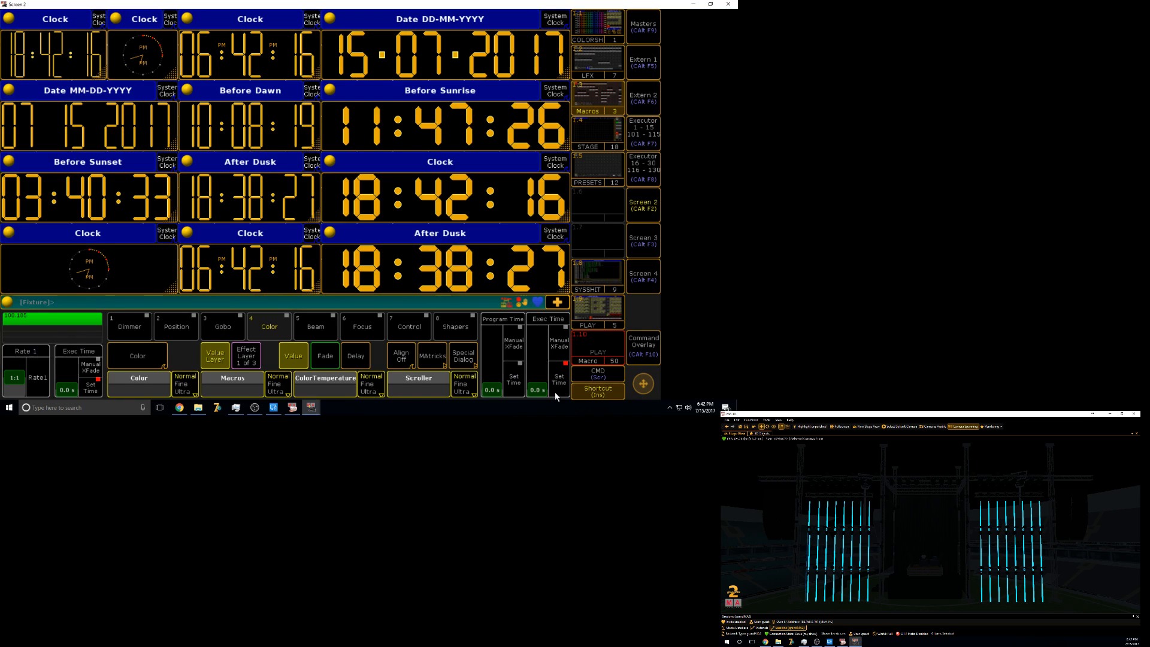
- Return to the main console window and switch from the User 1 buttons to executor buttons 201 to 220
{"action": "left_click", "coordinate": [311, 407]}
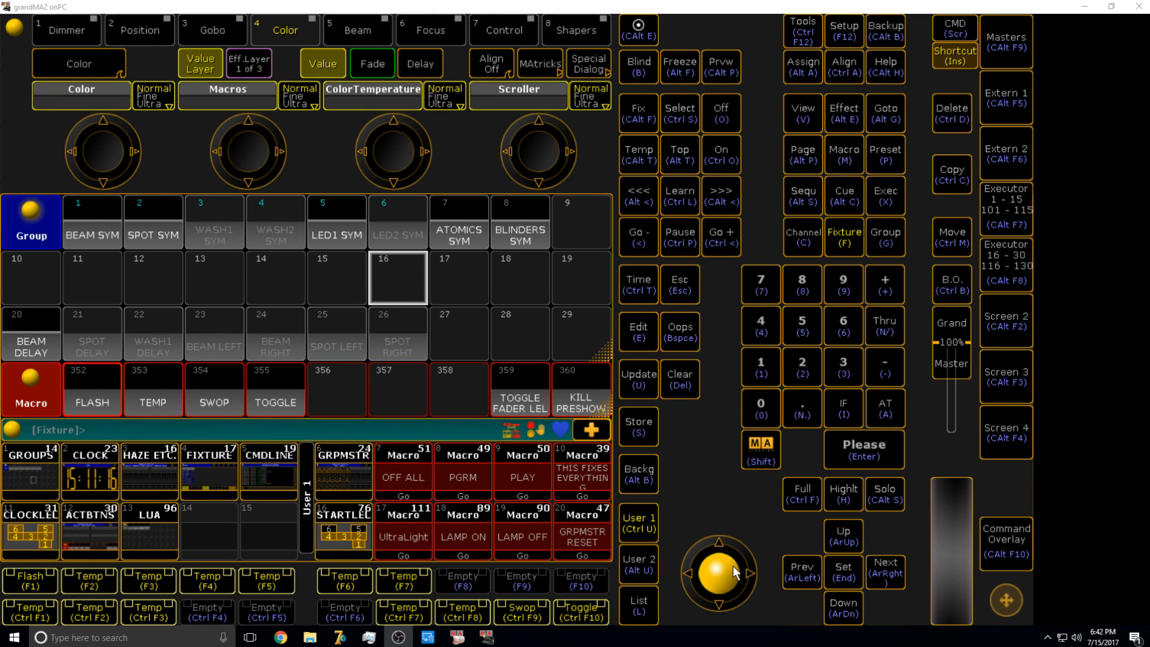
{"action": "left_click", "coordinate": [647, 623]}
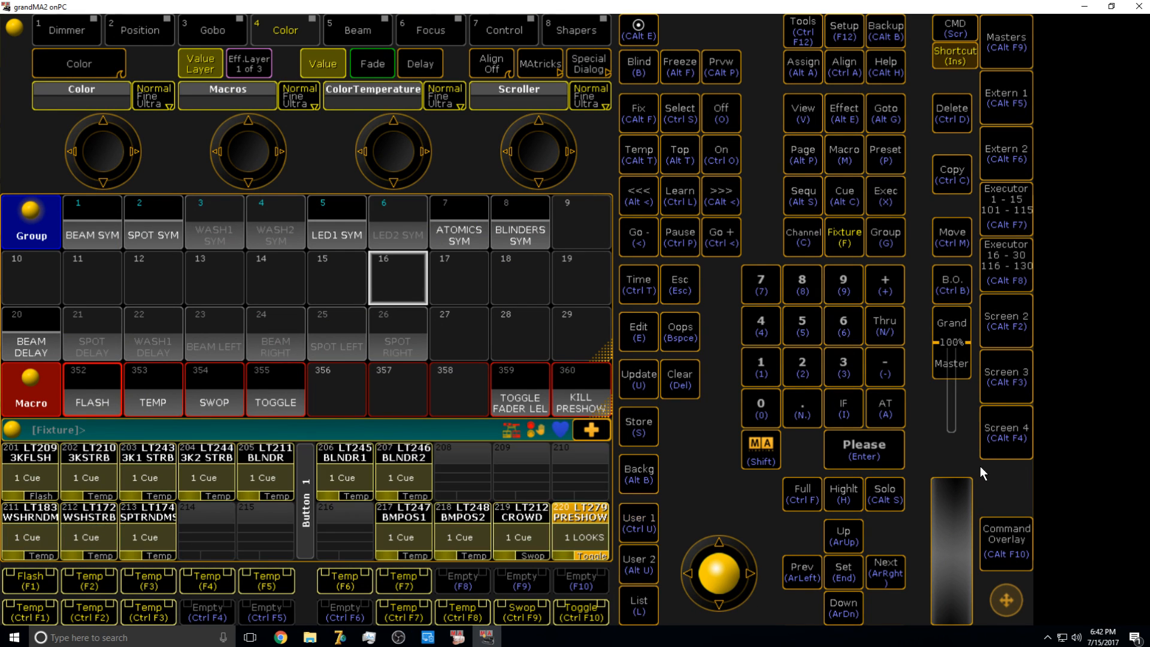
{"action": "left_click", "coordinate": [642, 558]}
{"action": "left_click", "coordinate": [645, 564]}
- Examine the color layout on Screen 2 and the playback layouts on Screens 3 and 4
{"action": "left_click", "coordinate": [1006, 322]}
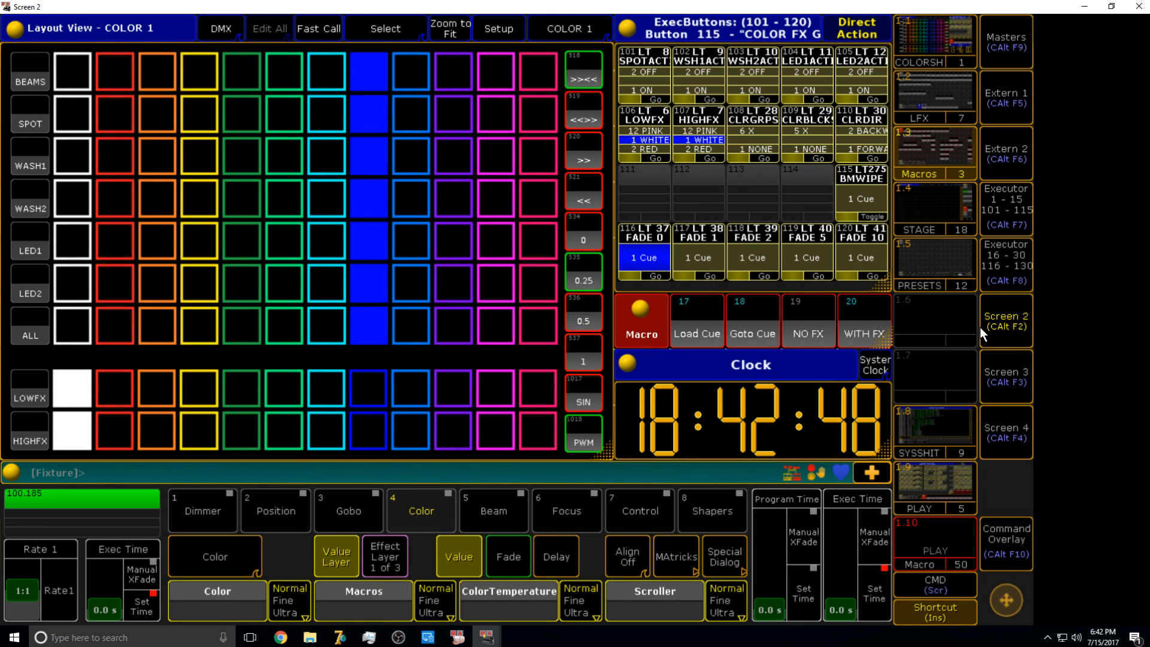
{"action": "left_click", "coordinate": [1012, 395]}
{"action": "left_click", "coordinate": [1016, 431]}
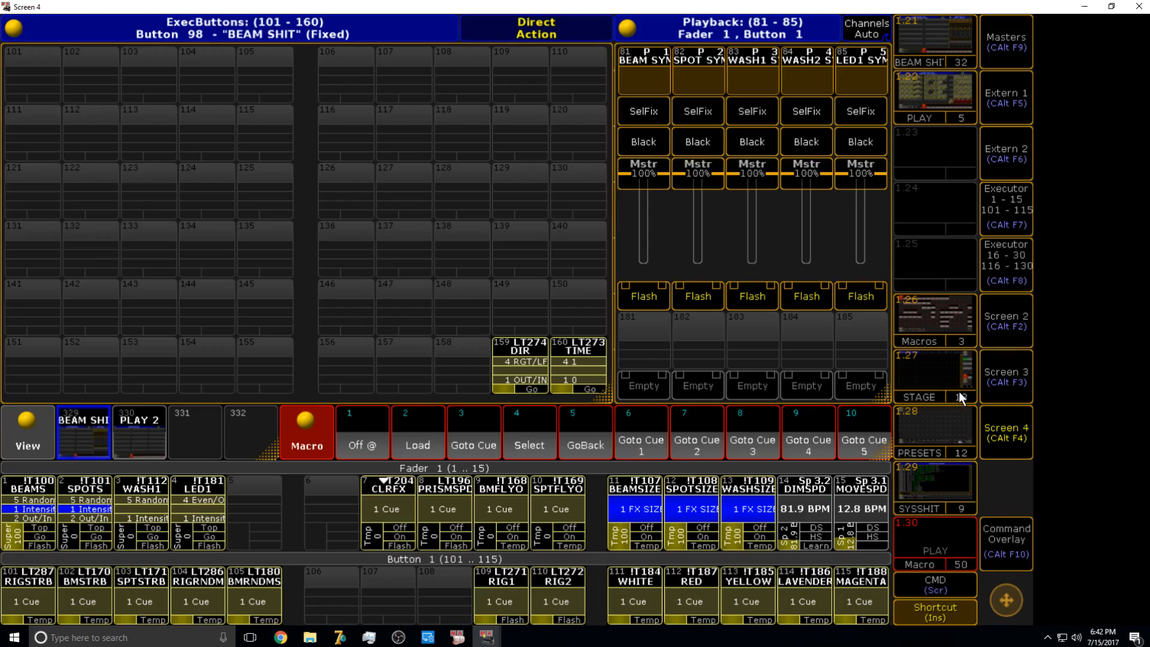
{"action": "left_click", "coordinate": [1000, 384]}
{"action": "key", "text": "ctrl+alt+F4"}
{"action": "left_click", "coordinate": [1000, 425]}
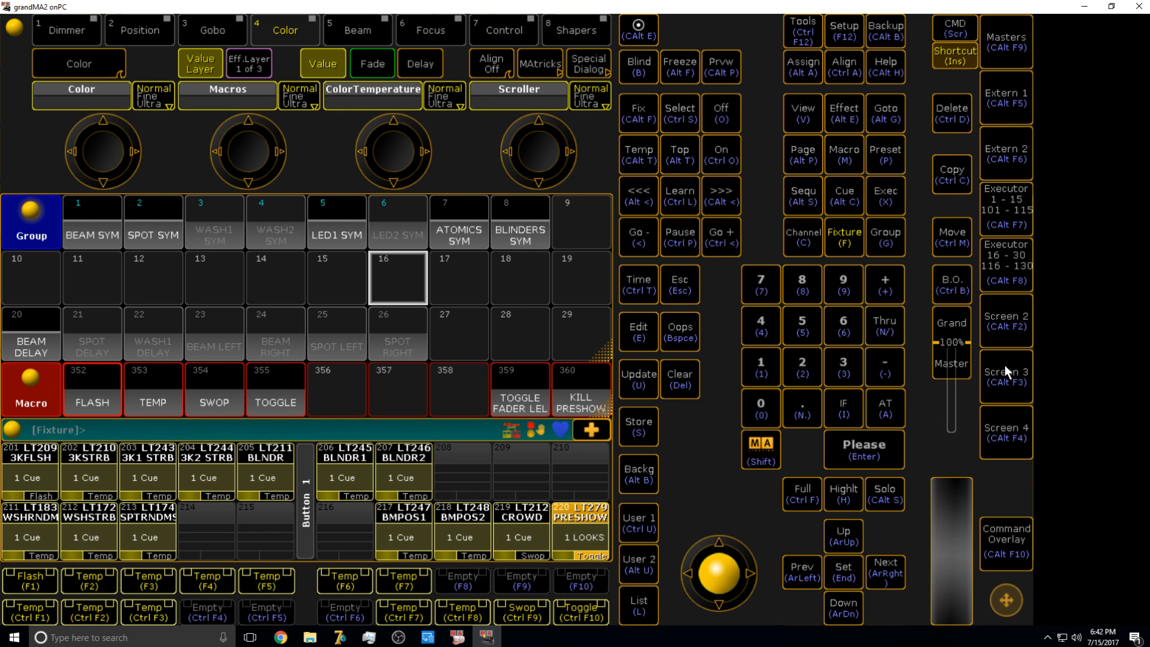
- Run the UltraLight macro from the User 1 buttons, return to the executor buttons and try the BEAMS fader
{"action": "left_click", "coordinate": [637, 526]}
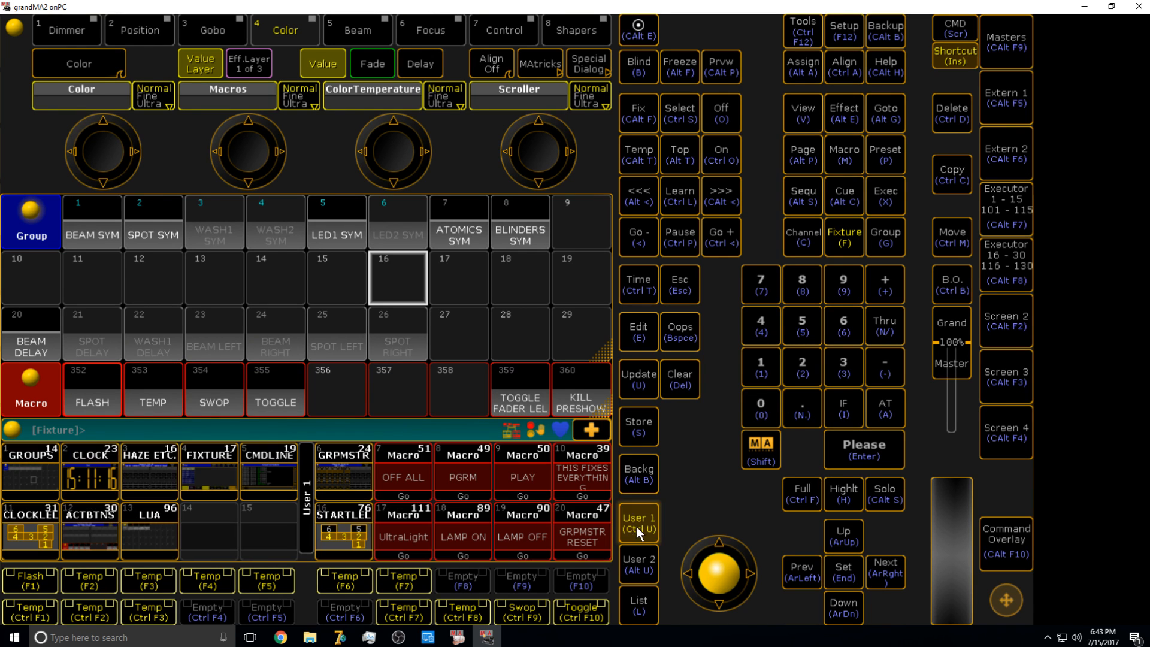
{"action": "left_click", "coordinate": [397, 519]}
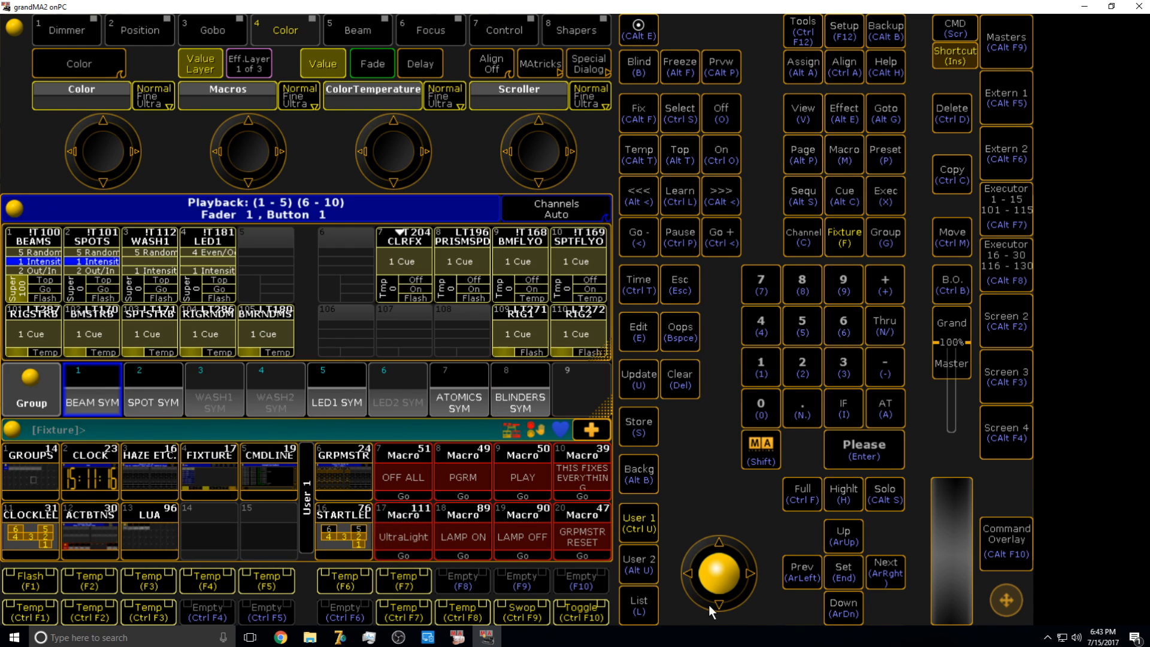
{"action": "left_click", "coordinate": [646, 612]}
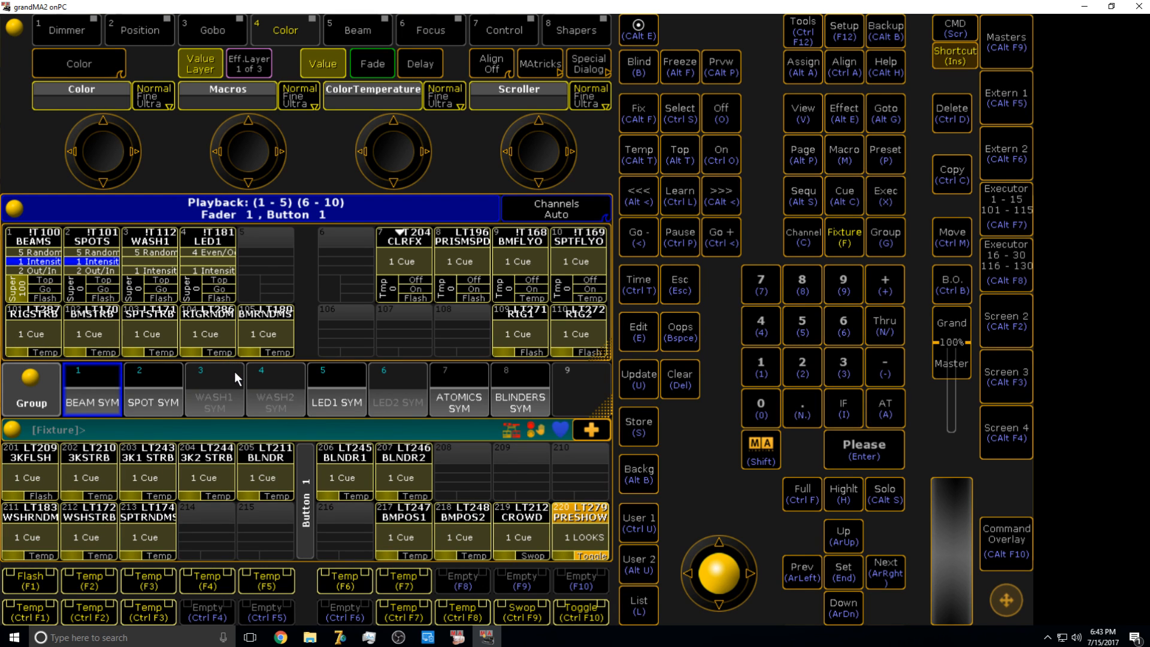
{"action": "left_click_drag", "start_coordinate": [18, 302], "coordinate": [18, 276]}
- Fit the COLOR 1 layout into its window on Screen 2 and enlarge it, then hide the screen
{"action": "left_click", "coordinate": [1006, 321]}
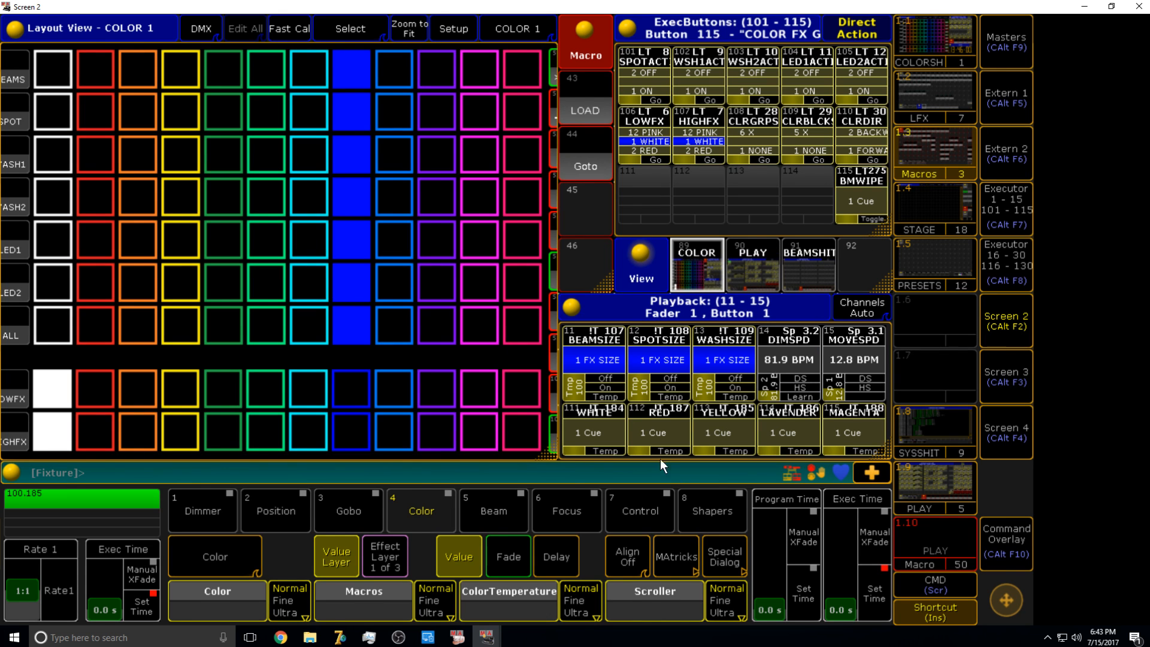
{"action": "left_click", "coordinate": [556, 95]}
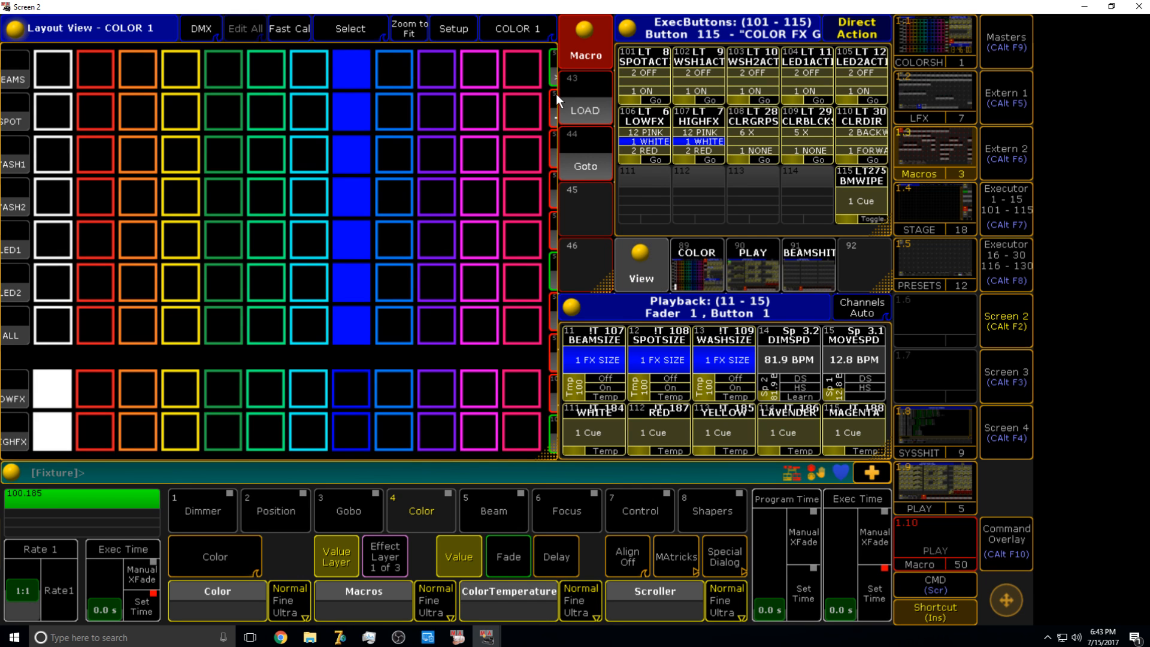
{"action": "left_click", "coordinate": [560, 72]}
{"action": "left_click", "coordinate": [400, 26]}
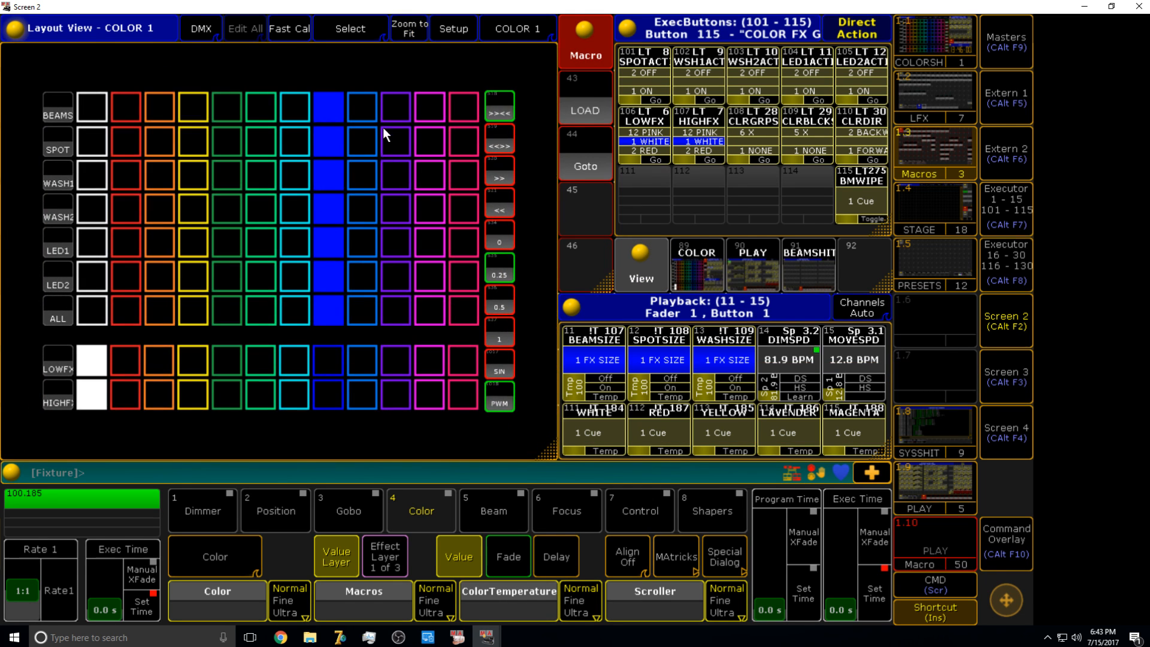
{"action": "scroll", "coordinate": [472, 266], "scroll_direction": "up", "scroll_amount": 4}
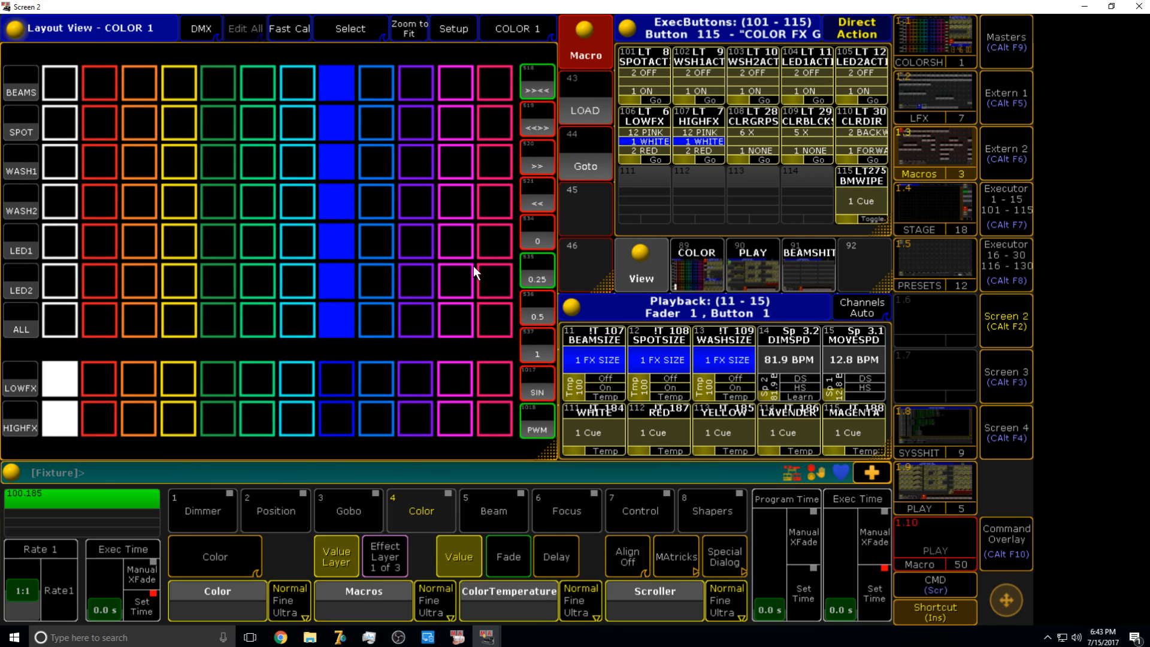
{"action": "left_click", "coordinate": [1015, 331]}
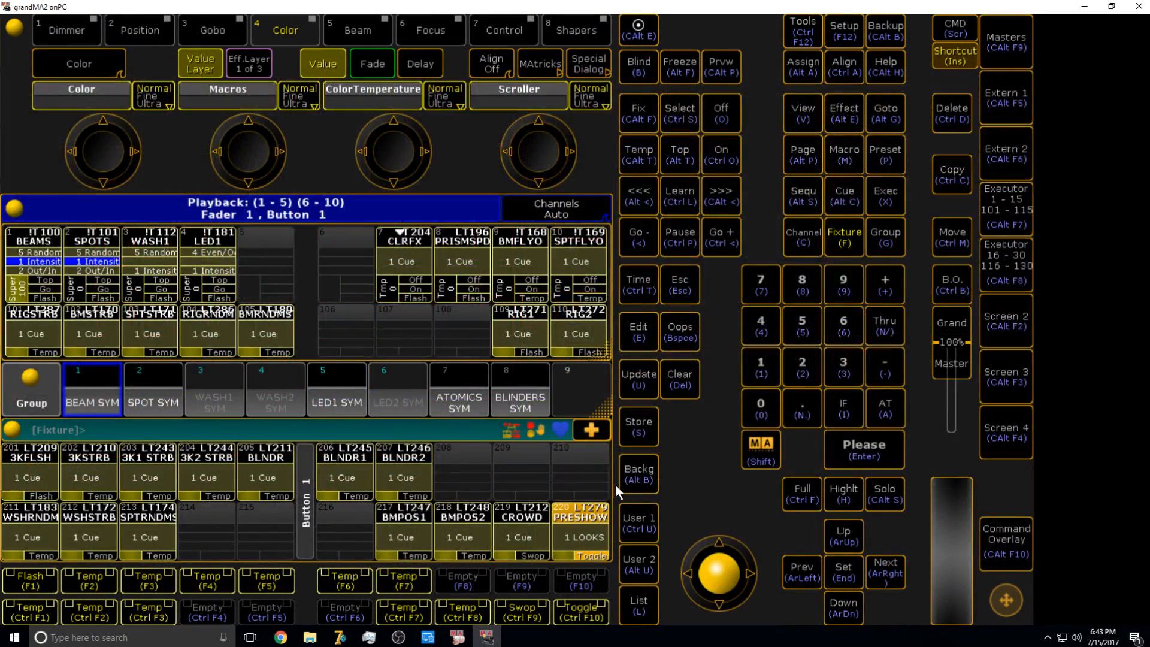
- Switch the main console window to the view with the group and macro pools and bring up the color layout on Screen 2
{"action": "left_click", "coordinate": [628, 506]}
{"action": "left_click", "coordinate": [530, 474]}
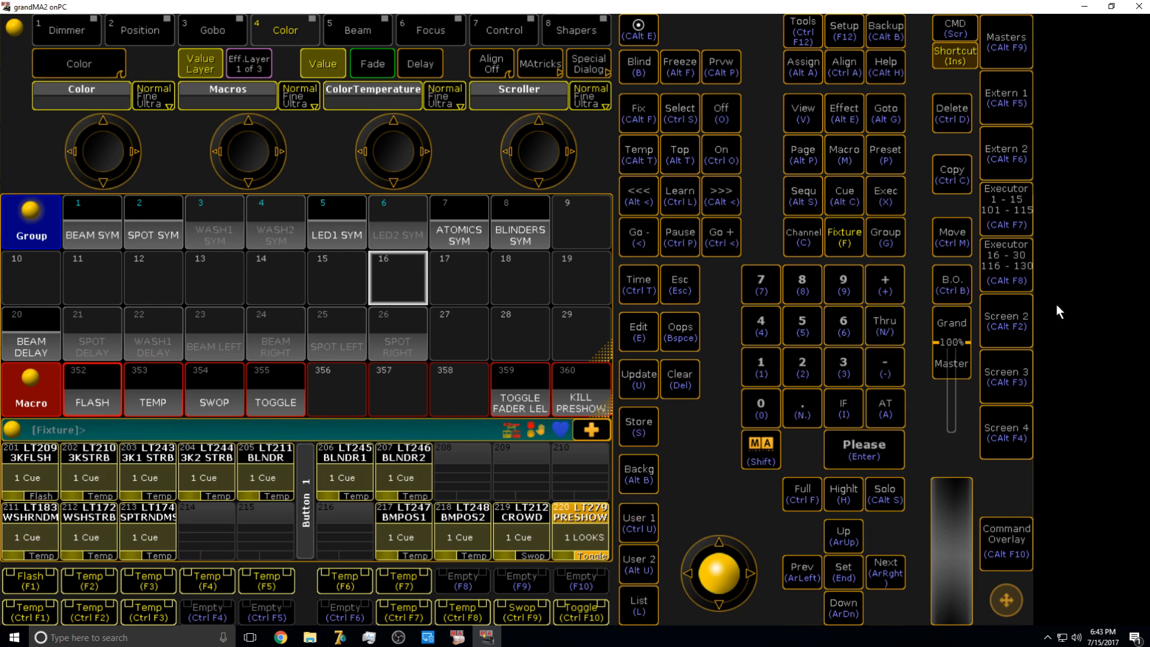
{"action": "left_click", "coordinate": [998, 314]}
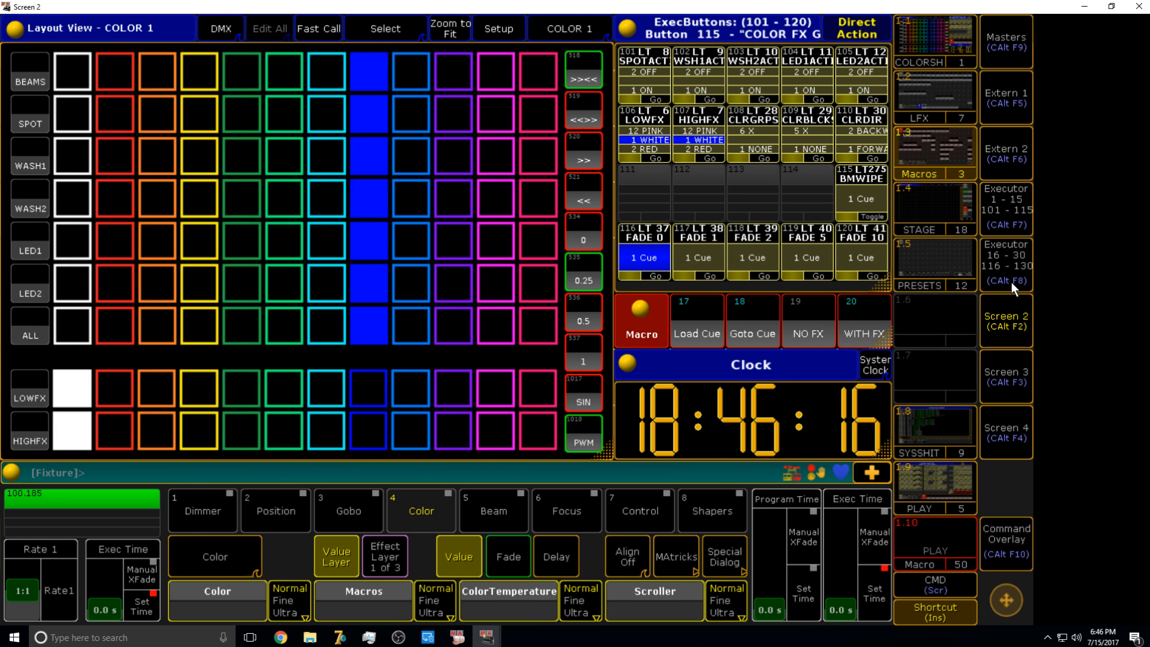
- Show the PLAY1 executor buttons on Screen 3, hide that screen again and unlock the desk
{"action": "left_click", "coordinate": [993, 381]}
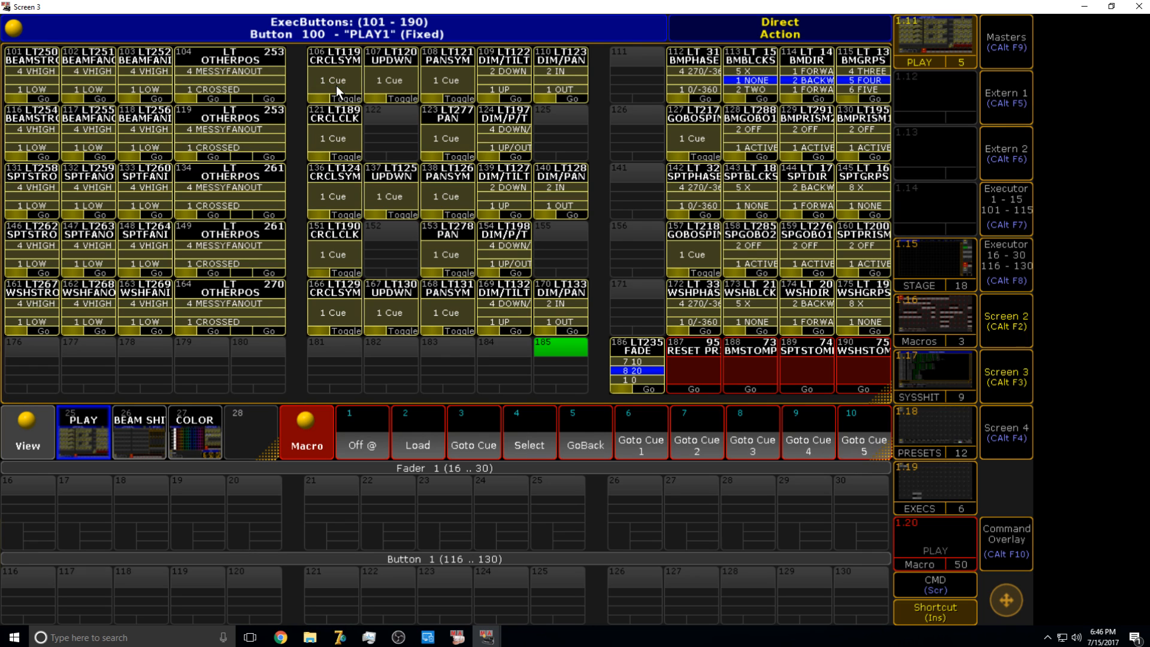
{"action": "left_click", "coordinate": [984, 382]}
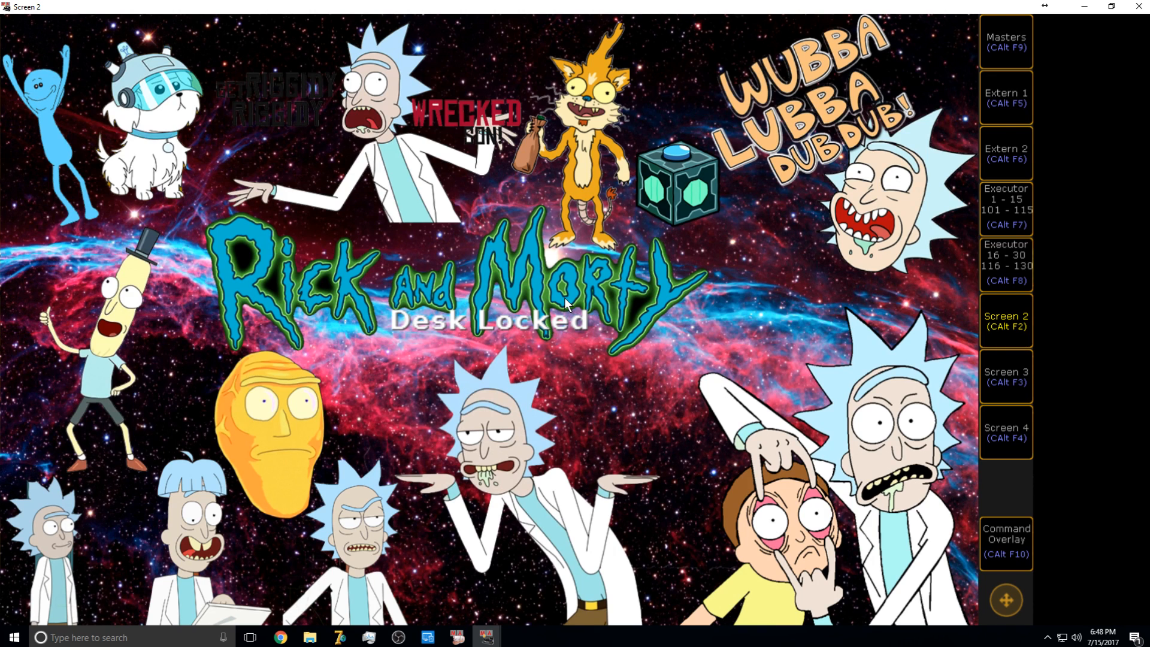
{"action": "key", "text": "Pause"}
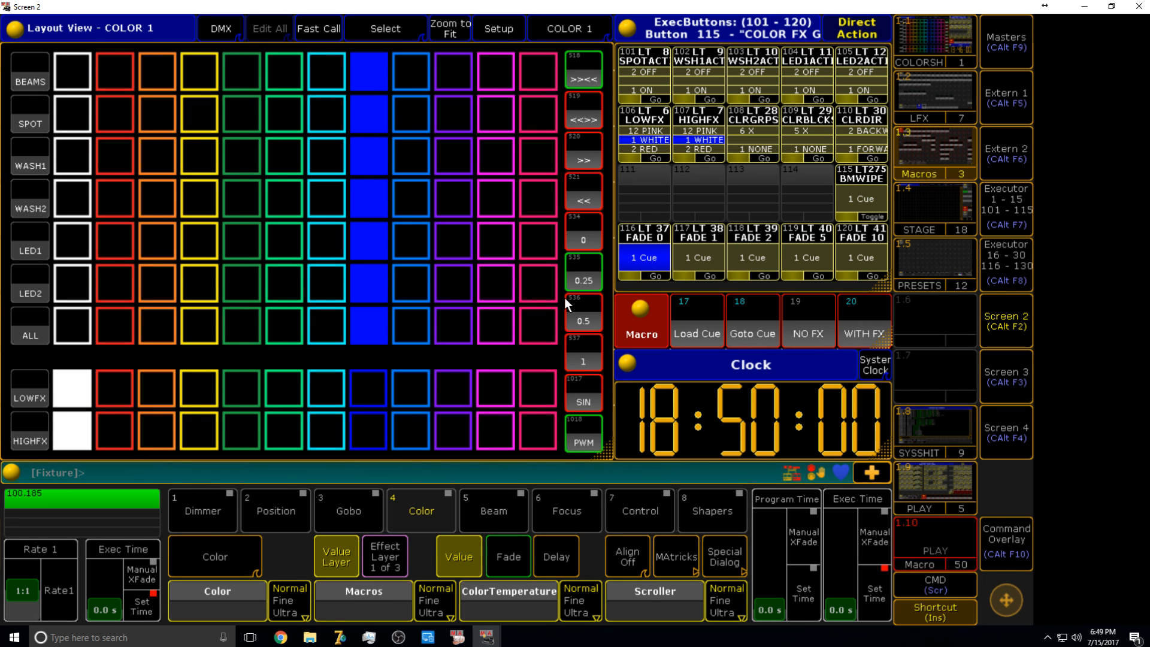
- Bring Screen 3 back up and briefly display the faders and buttons of executors 1 to 15 and 101 to 115
{"action": "left_click", "coordinate": [993, 357]}
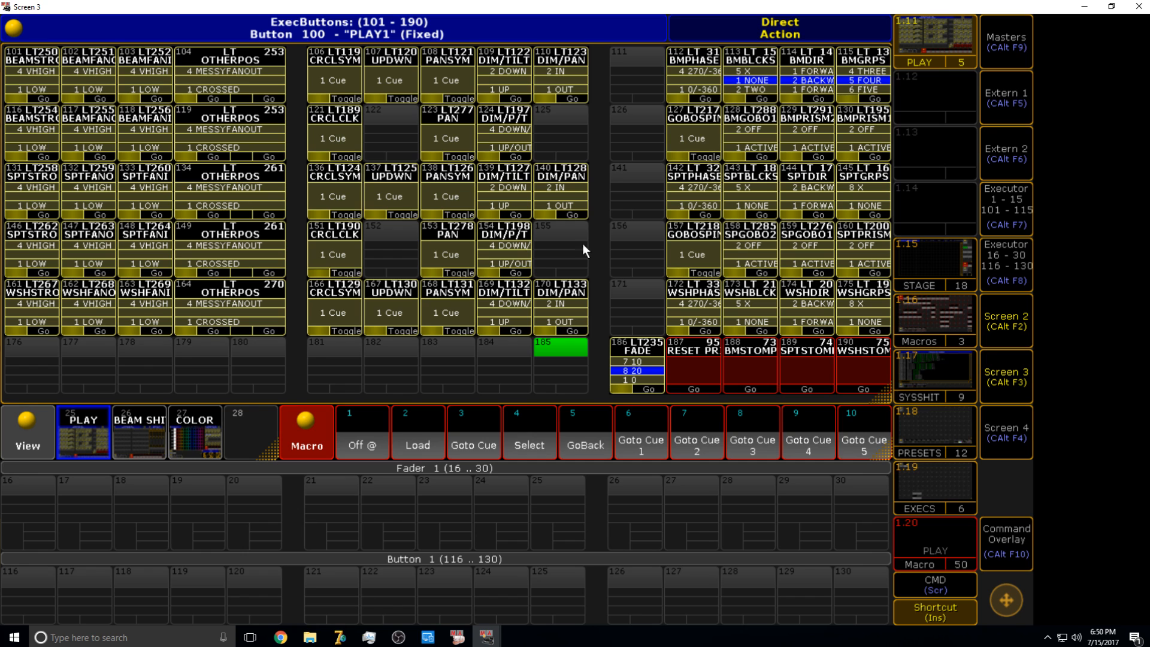
{"action": "left_click", "coordinate": [1018, 201]}
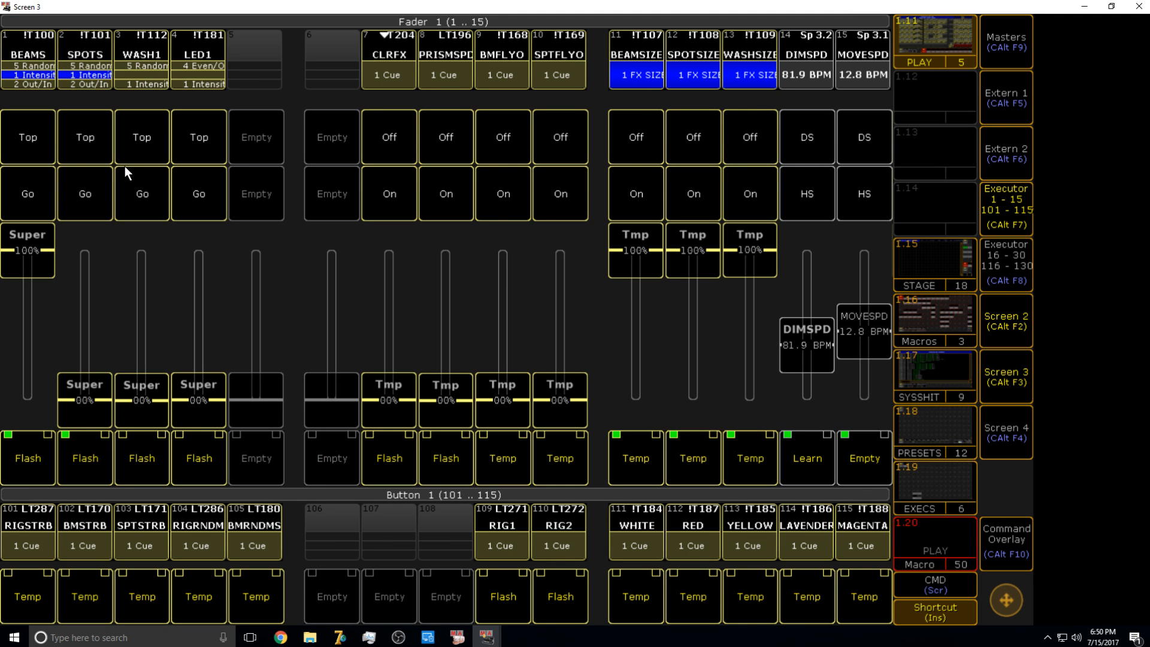
{"action": "left_click", "coordinate": [997, 230]}
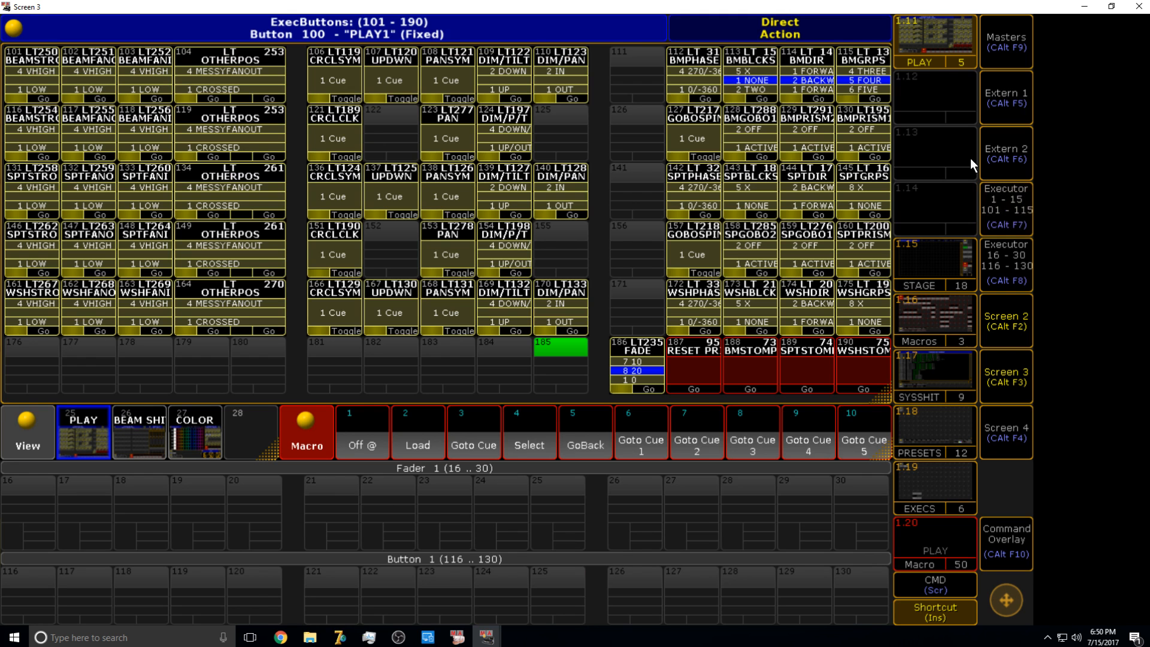
- Return to Screen 2, look through its LFX and PRESETS views and recall the COLORSH view
{"action": "left_click", "coordinate": [1007, 340]}
{"action": "left_click", "coordinate": [922, 105]}
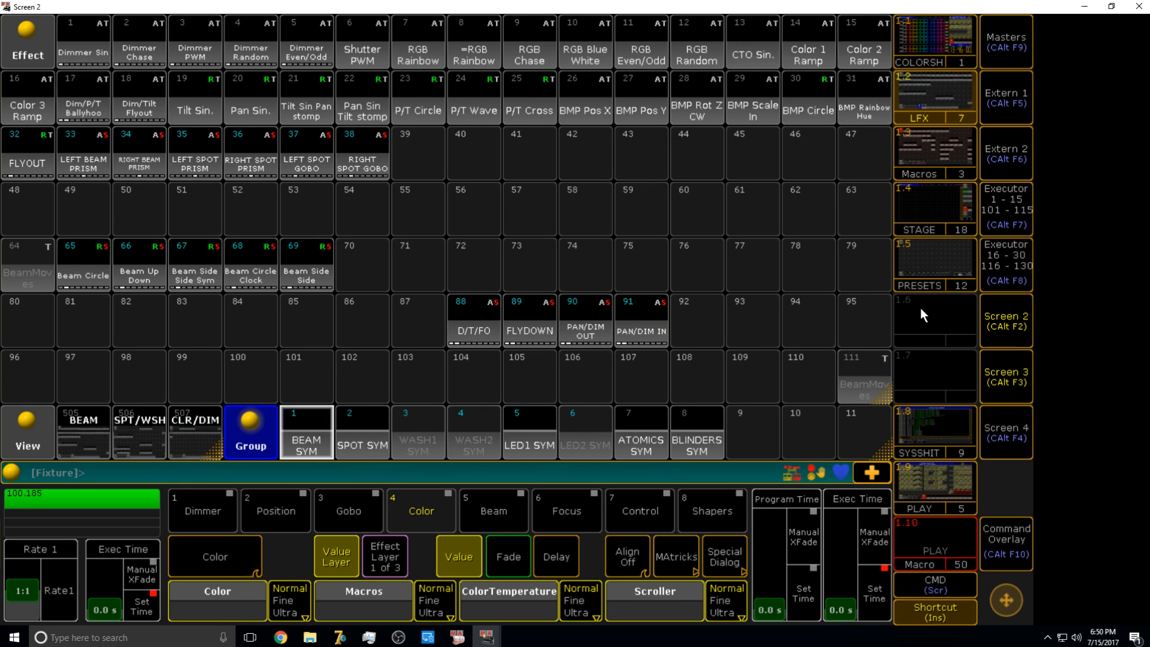
{"action": "left_click", "coordinate": [927, 274]}
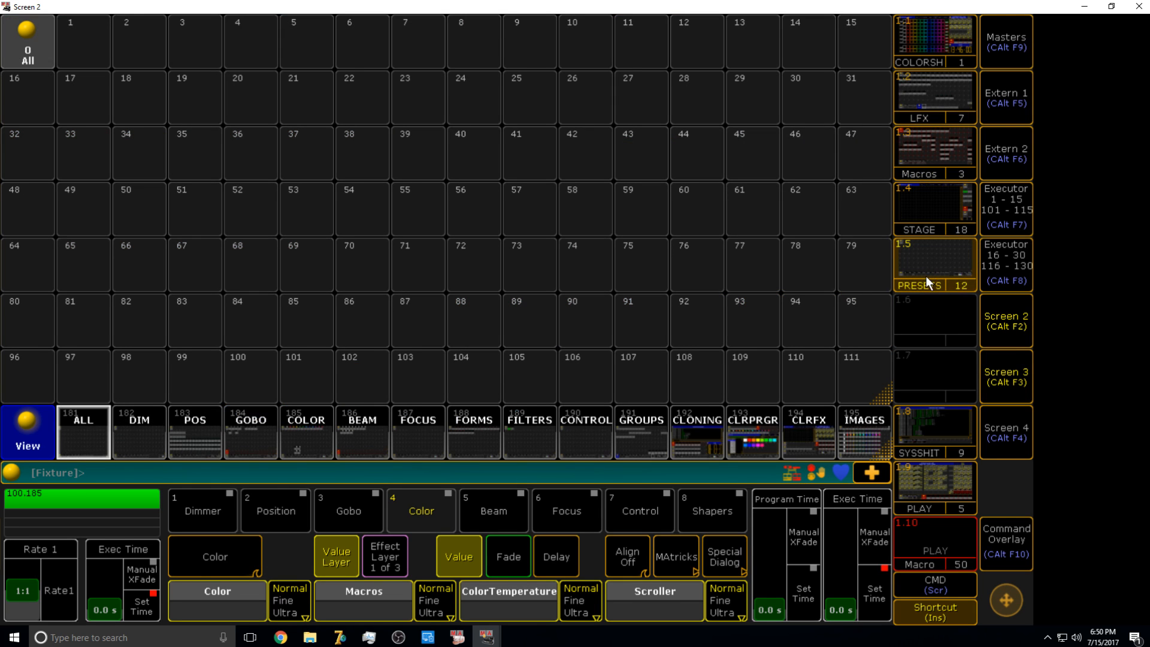
{"action": "left_click", "coordinate": [943, 45]}
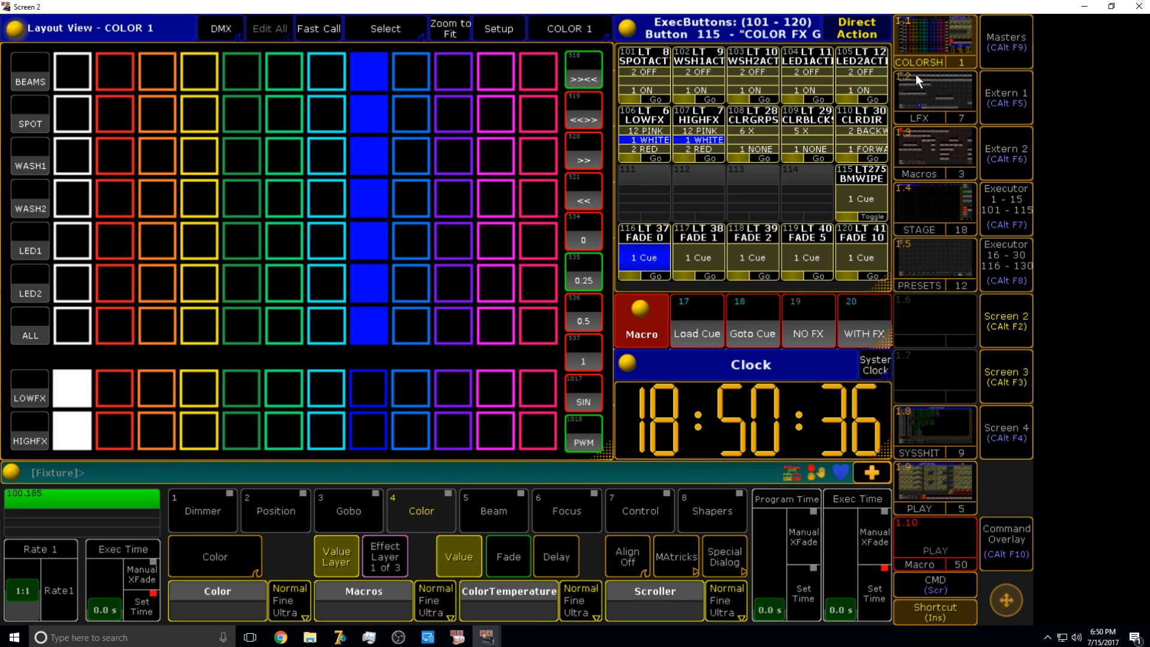
- Check the computer's exact time against the console clock and close the calendar
{"action": "left_click", "coordinate": [1102, 636]}
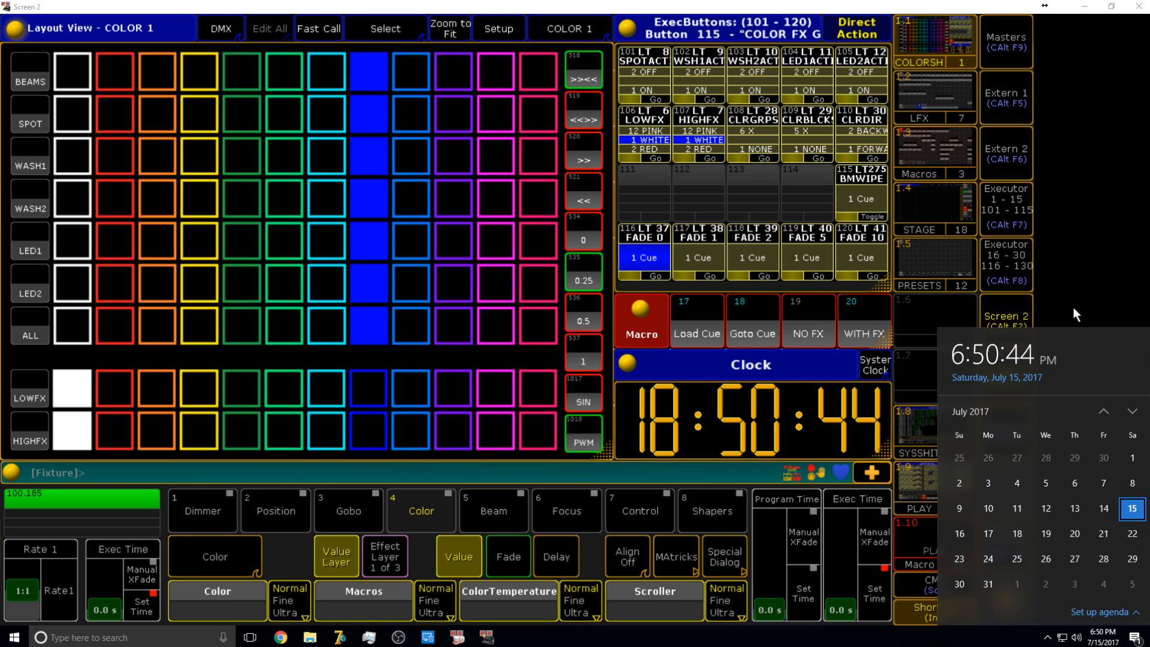
{"action": "left_click", "coordinate": [1080, 282]}
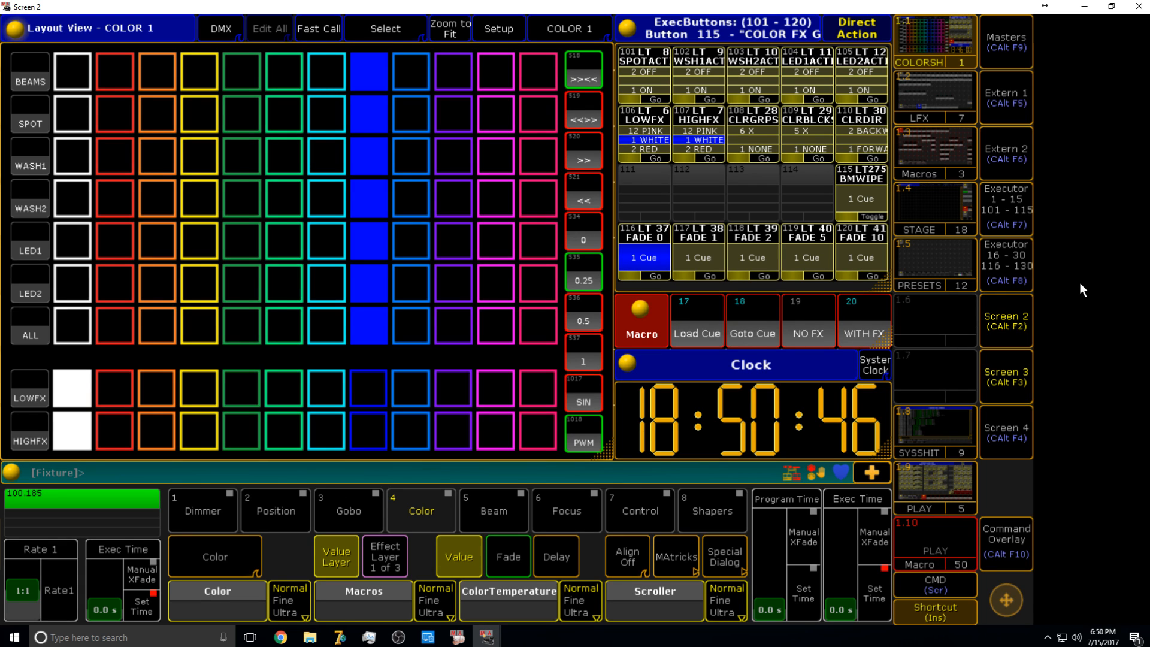